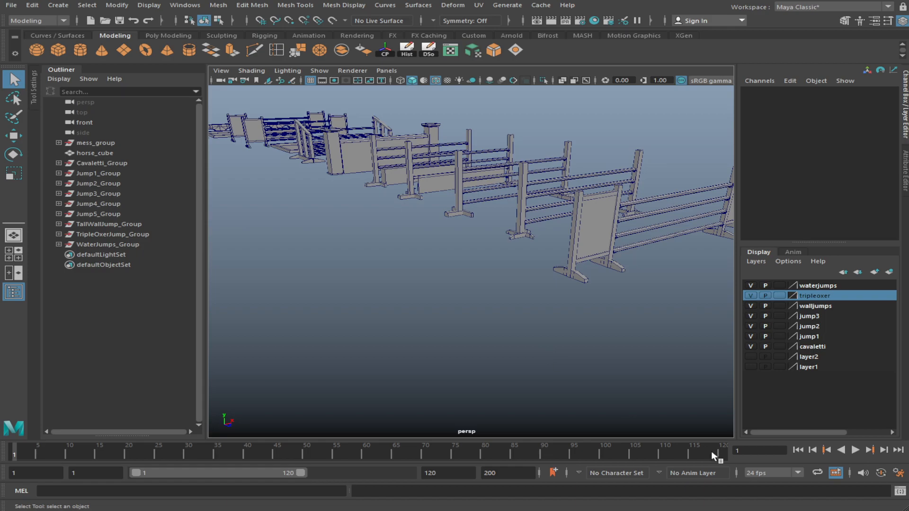
# Examine the row of horse jumps from several angles, picking individual stands to see which group each belongs to
pyautogui.keyDown('alt'); pyautogui.moveTo(498, 317); pyautogui.dragTo(488, 333); pyautogui.keyUp('alt')
pyautogui.scroll(-5, 541, 327)
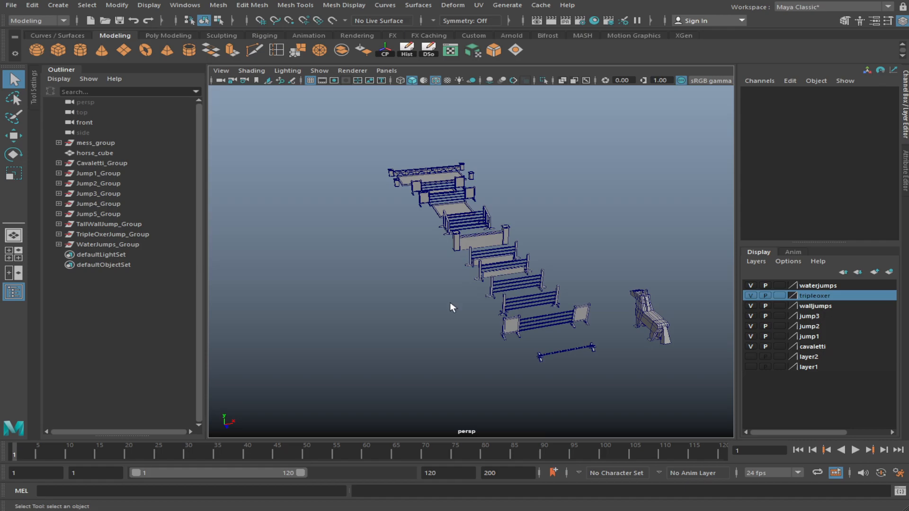
pyautogui.keyDown('alt'); pyautogui.moveTo(521, 333); pyautogui.dragTo(526, 303); pyautogui.keyUp('alt')
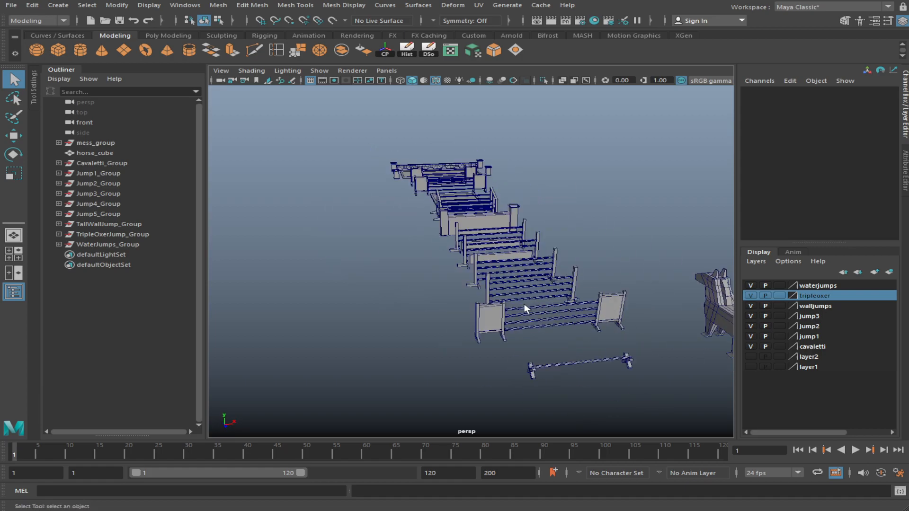
pyautogui.click(501, 311)
pyautogui.press('f')
pyautogui.click(361, 310)
pyautogui.keyDown('alt'); pyautogui.moveTo(361, 311); pyautogui.dragTo(527, 347); pyautogui.keyUp('alt')
pyautogui.click(545, 294)
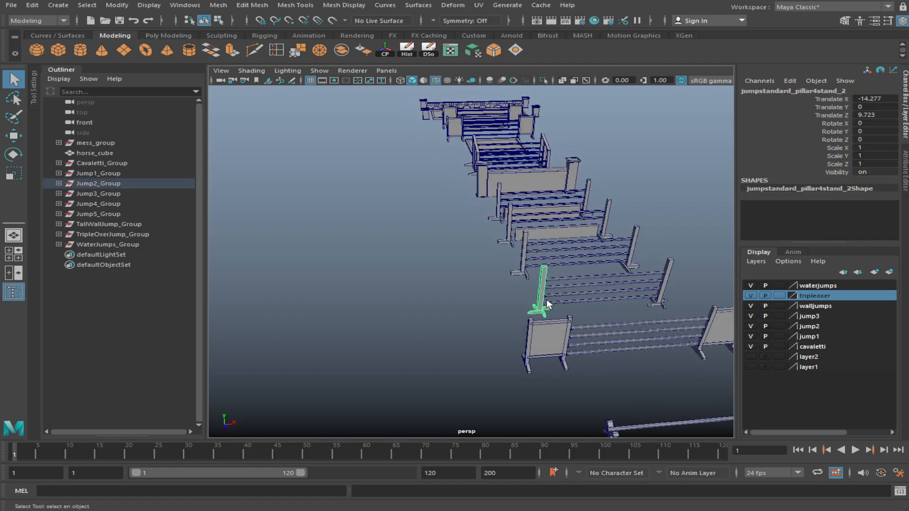
pyautogui.click(481, 314)
pyautogui.keyDown('alt'); pyautogui.moveTo(481, 314); pyautogui.dragTo(416, 306); pyautogui.keyUp('alt')
pyautogui.keyDown('alt'); pyautogui.moveTo(393, 251); pyautogui.dragTo(539, 363); pyautogui.keyUp('alt')
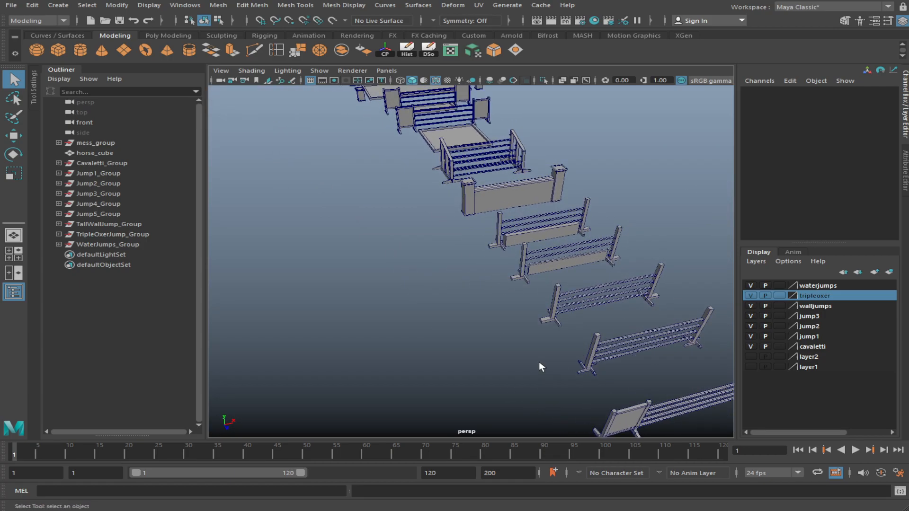
pyautogui.click(625, 415)
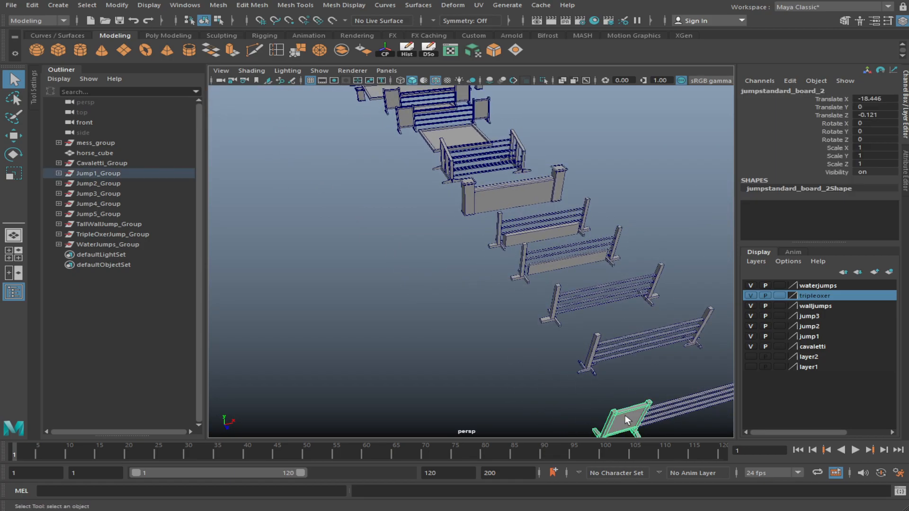
# Duplicate Jump3_Group and move the copy about 40.6 units along Z, in front of the row of jumps
pyautogui.click(558, 307)
pyautogui.keyDown('alt'); pyautogui.moveTo(533, 321); pyautogui.dragTo(452, 264, button='middle'); pyautogui.keyUp('alt')
pyautogui.keyDown('alt'); pyautogui.moveTo(452, 259); pyautogui.dragTo(332, 326); pyautogui.keyUp('alt')
pyautogui.keyDown('alt'); pyautogui.moveTo(521, 353); pyautogui.dragTo(462, 298); pyautogui.keyUp('alt')
pyautogui.keyDown('alt'); pyautogui.moveTo(407, 233); pyautogui.dragTo(518, 240); pyautogui.keyUp('alt')
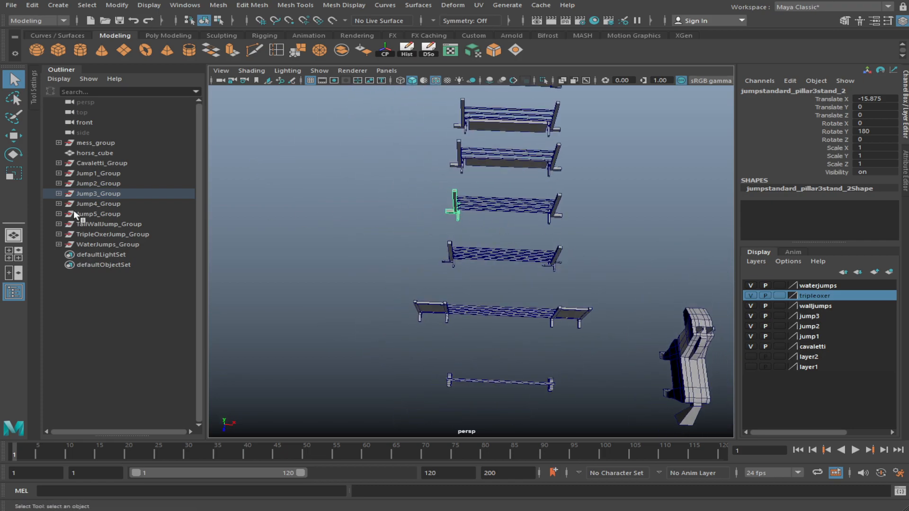
pyautogui.click(93, 194)
pyautogui.hotkey('ctrl', 'd')
pyautogui.keyDown('alt'); pyautogui.moveTo(275, 277); pyautogui.dragTo(331, 284); pyautogui.keyUp('alt')
pyautogui.press('w')
pyautogui.moveTo(483, 236); pyautogui.dragTo(741, 349)
pyautogui.press('f')
pyautogui.keyDown('alt'); pyautogui.moveTo(453, 393); pyautogui.dragTo(447, 360); pyautogui.keyUp('alt')
pyautogui.click(448, 361)
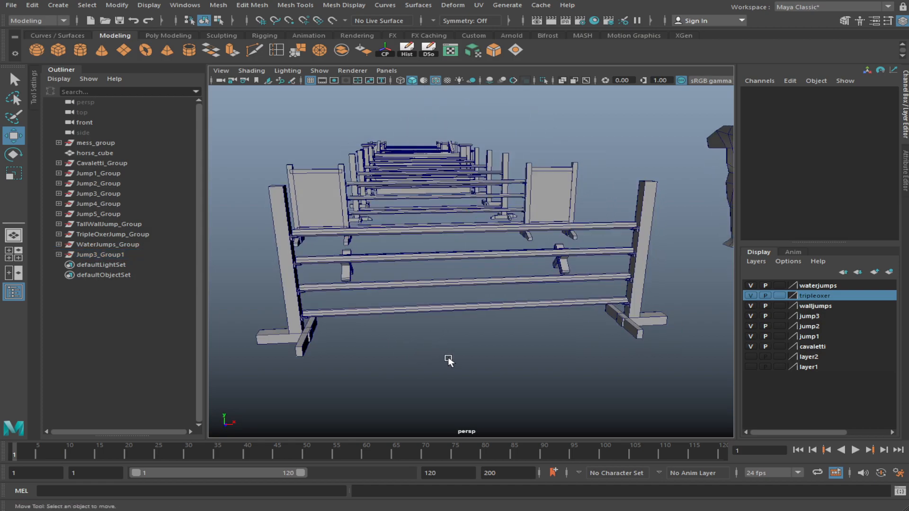
# Hide the cavaletti, jump1 and jump2 display layers
pyautogui.keyDown('alt'); pyautogui.moveTo(573, 289); pyautogui.dragTo(596, 308); pyautogui.keyUp('alt')
pyautogui.click(751, 347)
pyautogui.click(750, 336)
pyautogui.click(752, 327)
pyautogui.click(751, 316)
pyautogui.click(751, 316)
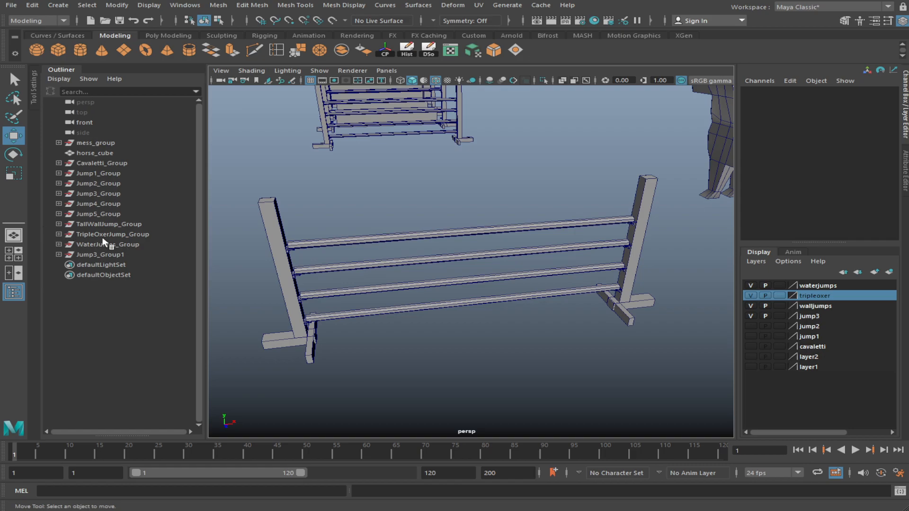
# Remove the duplicated Jump3_Group1 from the jump3 display layer and hide that layer
pyautogui.moveTo(249, 208); pyautogui.dragTo(647, 353)
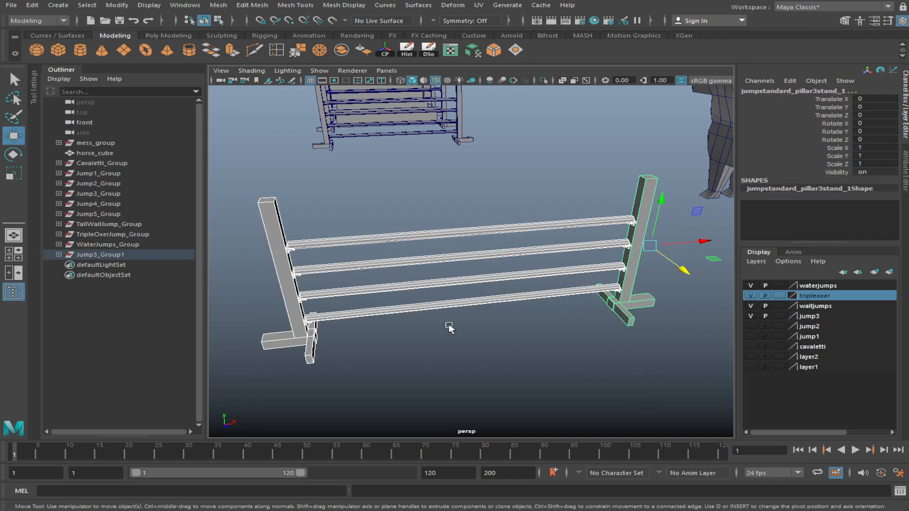
pyautogui.click(112, 256)
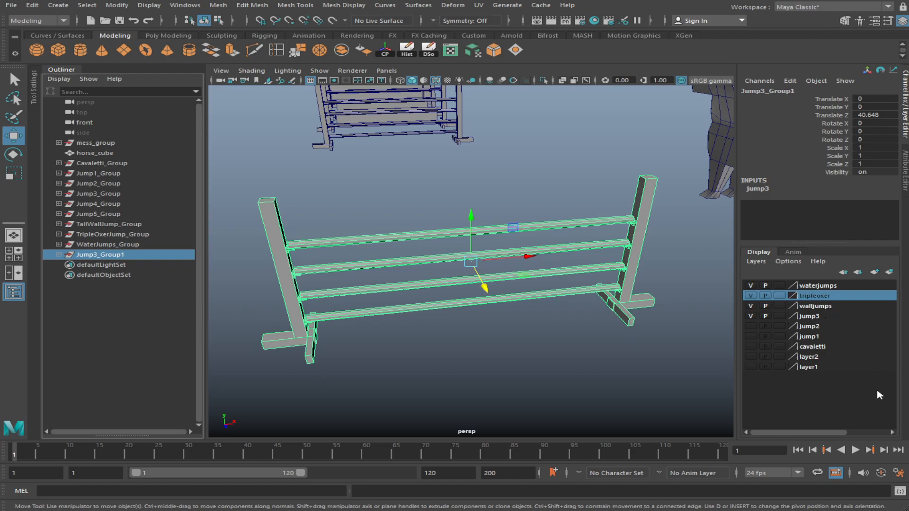
pyautogui.click(867, 352)
pyautogui.click(752, 316)
# Hide the walljumps, waterjumps and tripleoxer display layers, leaving the duplicated jump and the horse in view
pyautogui.click(754, 309)
pyautogui.click(754, 306)
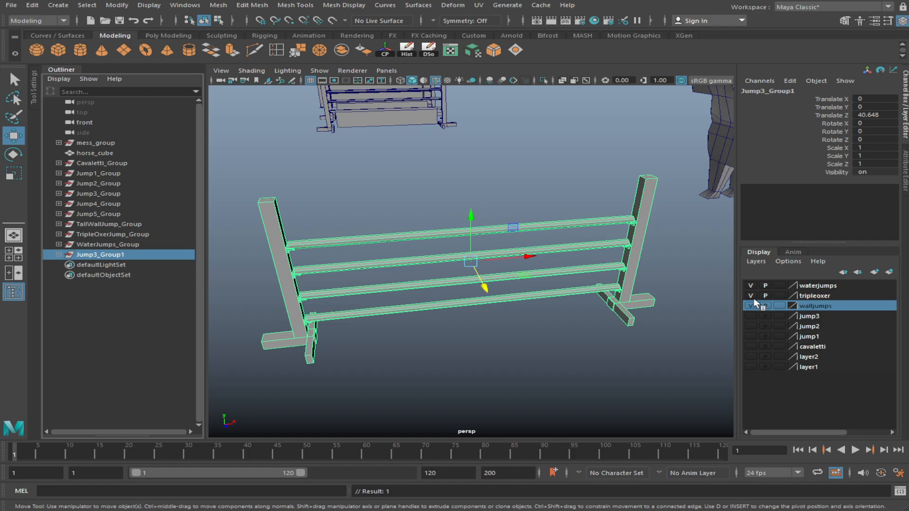
pyautogui.click(752, 287)
pyautogui.click(525, 388)
pyautogui.scroll(-5, 561, 355)
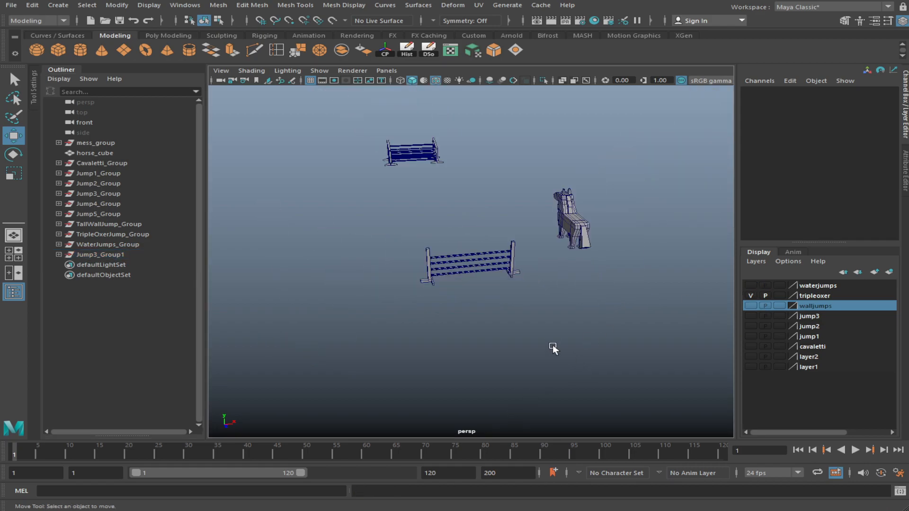
pyautogui.moveTo(425, 112); pyautogui.dragTo(298, 157)
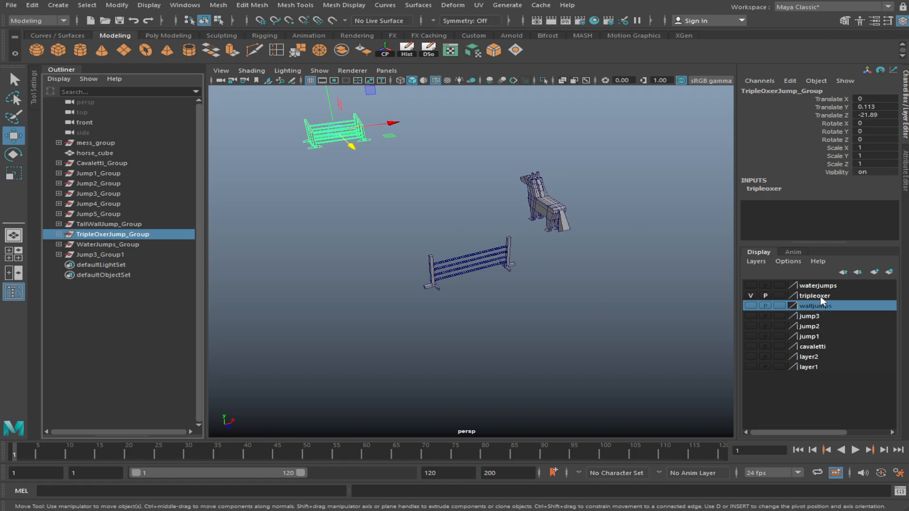
pyautogui.click(750, 296)
pyautogui.click(491, 411)
pyautogui.scroll(3, 491, 412)
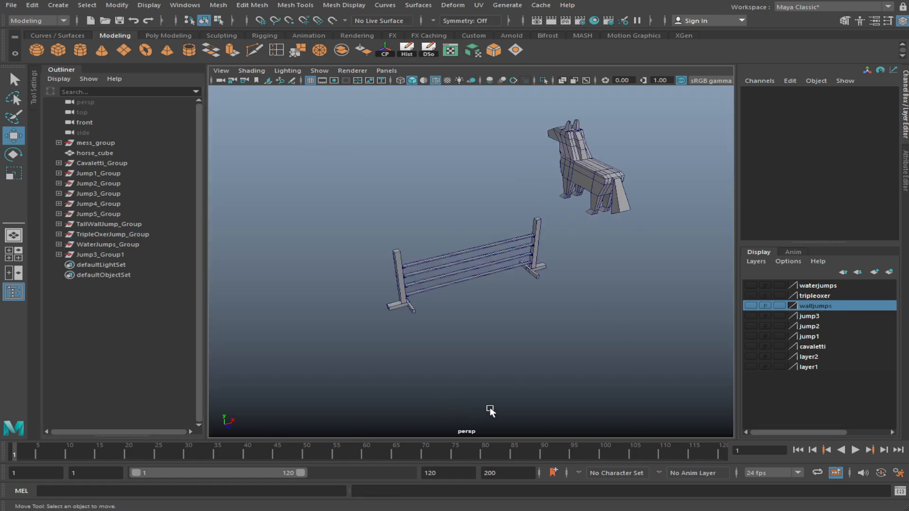
# Inspect the duplicated jump's stands and bottom pole from several angles
pyautogui.scroll(8, 490, 411)
pyautogui.scroll(-1, 371, 216)
pyautogui.moveTo(372, 216); pyautogui.dragTo(415, 310)
pyautogui.click(493, 380)
pyautogui.scroll(-4, 493, 380)
pyautogui.keyDown('alt'); pyautogui.moveTo(493, 379); pyautogui.dragTo(453, 363); pyautogui.keyUp('alt')
pyautogui.scroll(3, 473, 337)
pyautogui.click(479, 293)
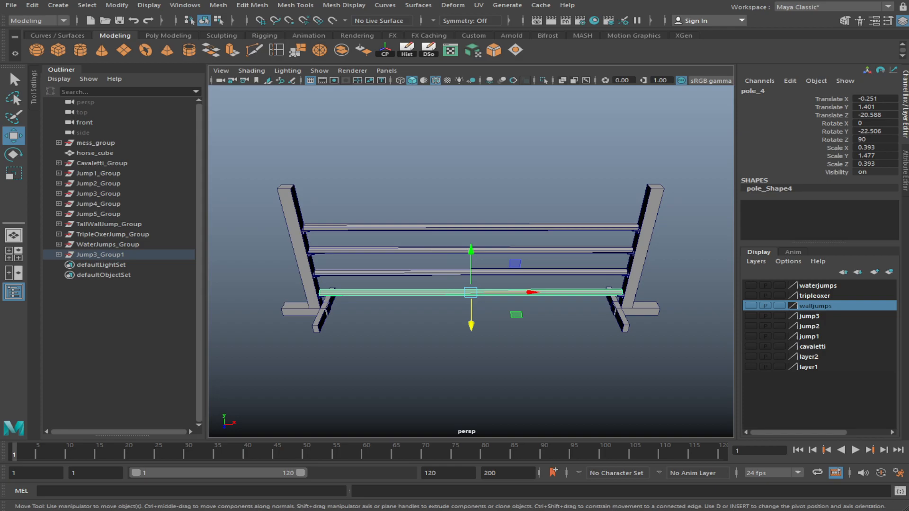
pyautogui.click(398, 339)
pyautogui.click(398, 292)
pyautogui.press('f')
pyautogui.keyDown('alt'); pyautogui.moveTo(402, 346); pyautogui.dragTo(489, 361); pyautogui.keyUp('alt')
pyautogui.keyDown('alt'); pyautogui.moveTo(587, 374); pyautogui.dragTo(583, 339); pyautogui.keyUp('alt')
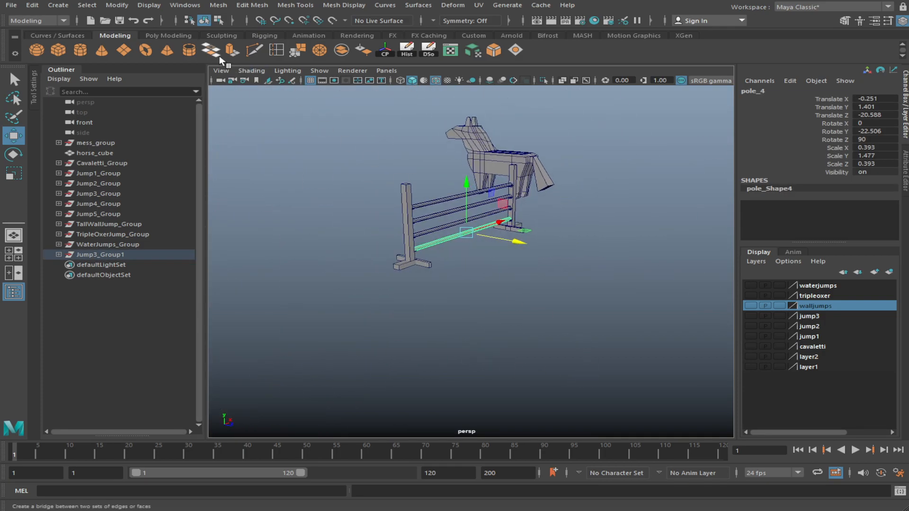
# Create a polygon ground plane about 26.4 wide and 23.9 high beneath the duplicated jump
pyautogui.keyDown('alt'); pyautogui.moveTo(287, 91); pyautogui.dragTo(330, 83); pyautogui.keyUp('alt')
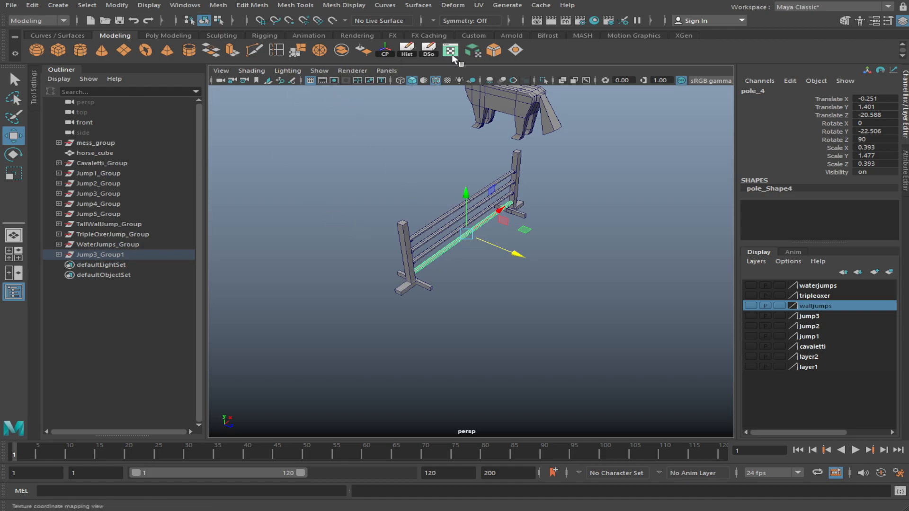
pyautogui.click(125, 51)
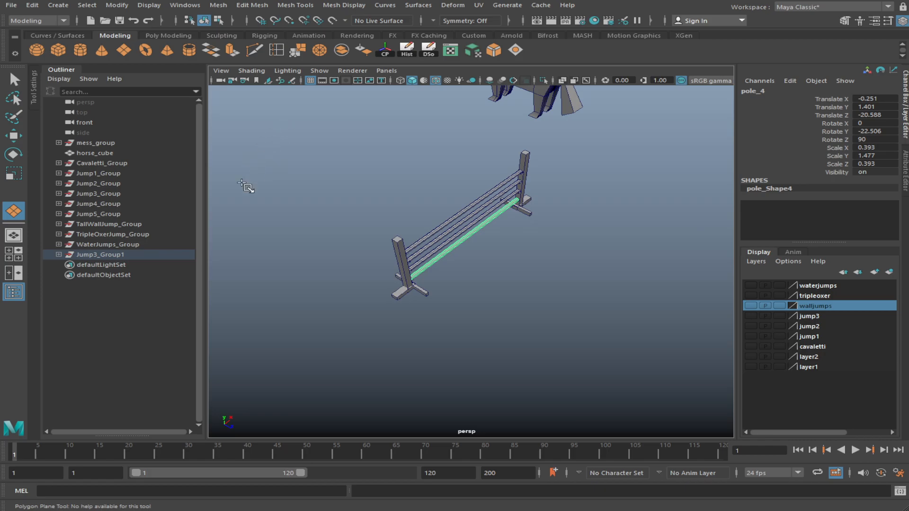
pyautogui.moveTo(457, 127); pyautogui.dragTo(464, 391)
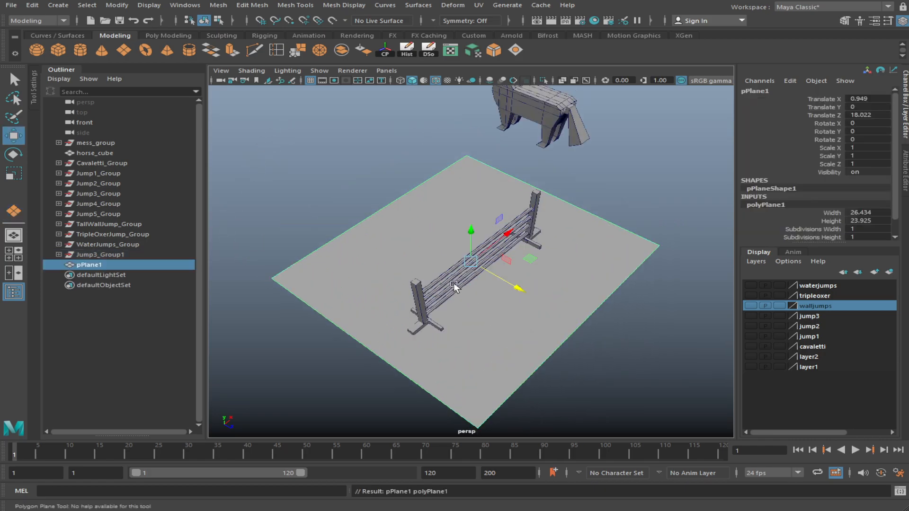
# Lower the jump's bottom pole to about Y 0.208 so it lies at ground level
pyautogui.click(453, 284)
pyautogui.press('f')
pyautogui.keyDown('alt'); pyautogui.moveTo(582, 351); pyautogui.dragTo(493, 290); pyautogui.keyUp('alt')
pyautogui.moveTo(471, 209); pyautogui.dragTo(598, 283)
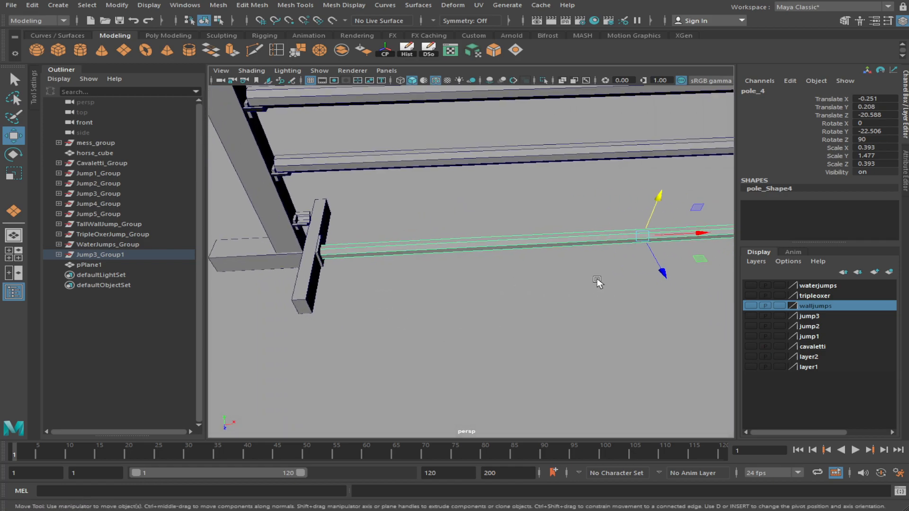
# Place the lowered pole on the ground plane in front of the stands' feet as a ground line
pyautogui.moveTo(679, 280); pyautogui.dragTo(595, 297)
pyautogui.moveTo(595, 235); pyautogui.dragTo(572, 273)
pyautogui.moveTo(572, 274)
pyautogui.keyDown('alt'); pyautogui.mouseDown(button='right')
pyautogui.moveTo(555, 278)
pyautogui.moveTo(556, 266)
pyautogui.moveTo(558, 274)
pyautogui.mouseUp(button='right'); pyautogui.keyUp('alt')
pyautogui.moveTo(479, 203); pyautogui.dragTo(481, 205)
pyautogui.keyDown('alt'); pyautogui.moveTo(517, 274); pyautogui.dragTo(538, 258); pyautogui.keyUp('alt')
pyautogui.keyDown('alt'); pyautogui.moveTo(538, 258); pyautogui.dragTo(483, 317); pyautogui.keyUp('alt')
pyautogui.scroll(-6, 457, 294)
pyautogui.scroll(4, 483, 317)
# Try to rotate the two lower raised poles, pole_2 and pole_3, together
pyautogui.click(451, 202)
pyautogui.press('f')
pyautogui.keyDown('alt'); pyautogui.moveTo(608, 271); pyautogui.dragTo(596, 259); pyautogui.keyUp('alt')
pyautogui.press('e')
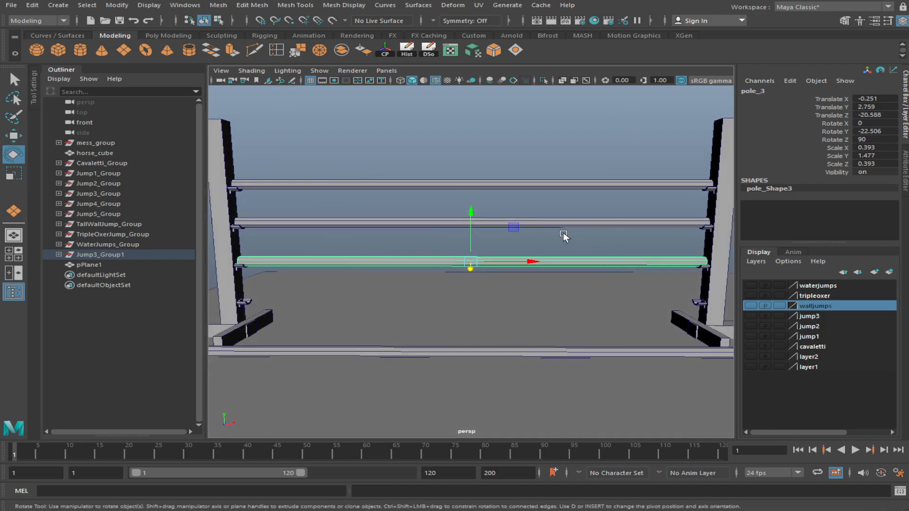
pyautogui.keyDown('shift'); pyautogui.click(554, 223); pyautogui.keyUp('shift')
pyautogui.moveTo(523, 211); pyautogui.dragTo(509, 207)
pyautogui.hotkey('ctrl', 'z')
# Rotate the lowest raised pole, pole_3, into a diagonal with a Rotate Z of about 110.9
pyautogui.click(543, 152)
pyautogui.click(567, 259)
pyautogui.keyDown('alt'); pyautogui.moveTo(492, 261); pyautogui.dragTo(467, 339); pyautogui.keyUp('alt')
pyautogui.press('r')
pyautogui.moveTo(530, 270)
pyautogui.keyDown('alt'); pyautogui.mouseDown()
pyautogui.moveTo(477, 262)
pyautogui.moveTo(487, 283)
pyautogui.moveTo(478, 299)
pyautogui.moveTo(558, 289)
pyautogui.moveTo(457, 284)
pyautogui.moveTo(491, 234)
pyautogui.moveTo(432, 228)
pyautogui.moveTo(658, 315)
pyautogui.moveTo(542, 314)
pyautogui.moveTo(527, 283)
pyautogui.mouseUp(); pyautogui.keyUp('alt')
pyautogui.press('d')
pyautogui.press('e')
# Rotate pole_2 into the opposite diagonal, with a Rotate Z of about 68, so it crosses the first diagonal pole
pyautogui.click(635, 220)
pyautogui.keyDown('alt'); pyautogui.moveTo(495, 221); pyautogui.dragTo(535, 257); pyautogui.keyUp('alt')
pyautogui.scroll(-3, 495, 268)
pyautogui.press('d')
pyautogui.scroll(6, 493, 285)
pyautogui.scroll(-5, 528, 266)
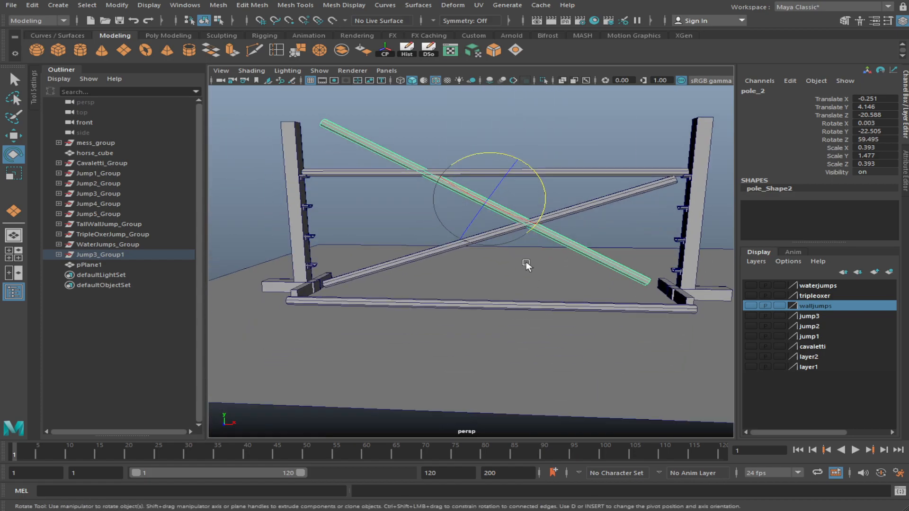
pyautogui.scroll(1, 540, 270)
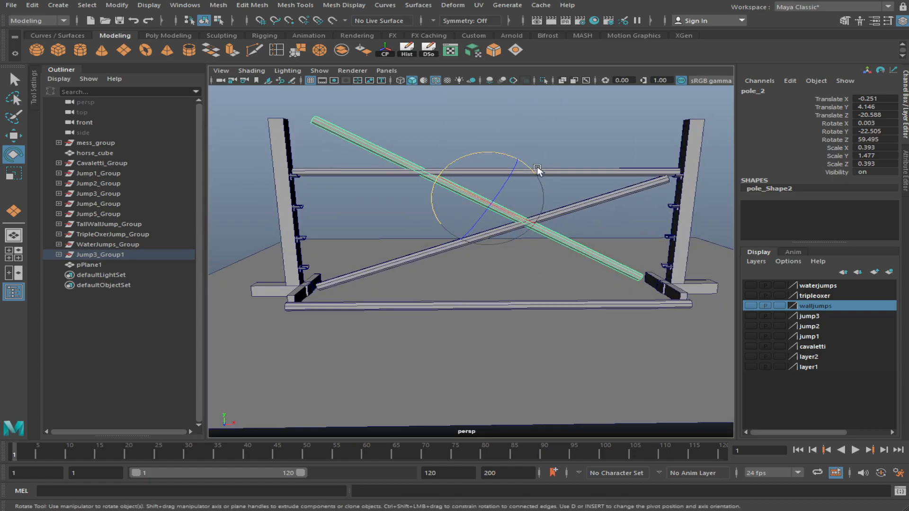
pyautogui.moveTo(538, 171); pyautogui.dragTo(526, 165)
pyautogui.press('w')
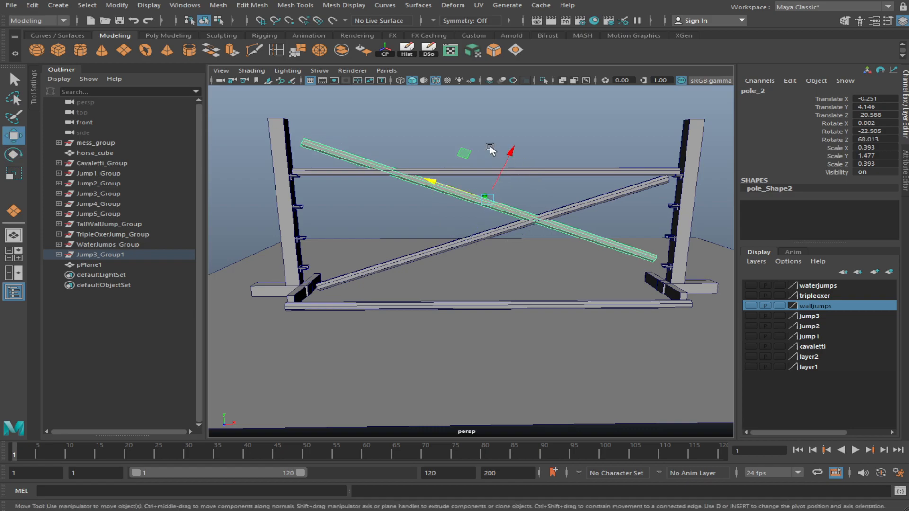
pyautogui.click(488, 198)
# Reduce the tilt of pole_3 to a Rotate Z of about 109.8
pyautogui.click(491, 232)
pyautogui.scroll(-3, 546, 287)
pyautogui.scroll(3, 547, 287)
pyautogui.moveTo(564, 291)
pyautogui.keyDown('alt'); pyautogui.mouseDown()
pyautogui.moveTo(552, 278)
pyautogui.moveTo(570, 288)
pyautogui.mouseUp(); pyautogui.keyUp('alt')
pyautogui.press('e')
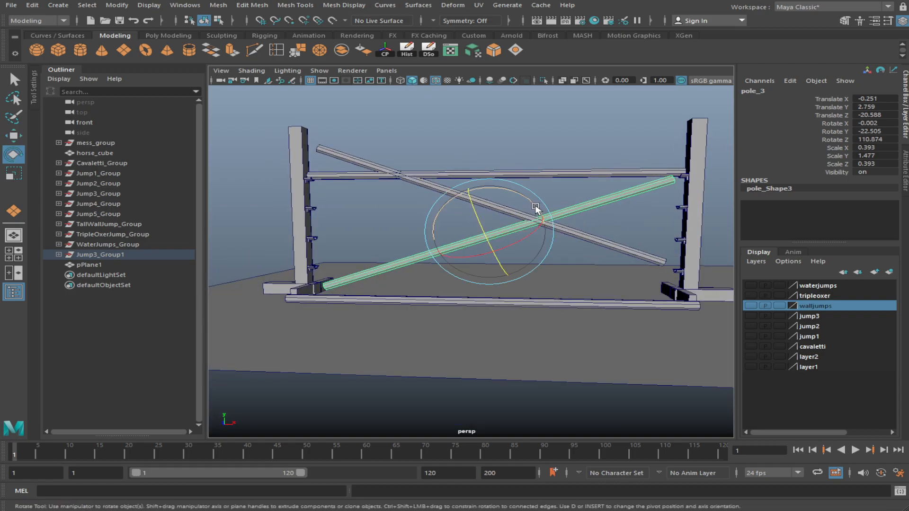
pyautogui.scroll(5, 549, 228)
pyautogui.keyDown('alt'); pyautogui.moveTo(572, 251); pyautogui.dragTo(472, 230); pyautogui.keyUp('alt')
pyautogui.moveTo(531, 222)
pyautogui.keyDown('alt'); pyautogui.mouseDown()
pyautogui.moveTo(564, 209)
pyautogui.moveTo(549, 225)
pyautogui.moveTo(530, 216)
pyautogui.mouseUp(); pyautogui.keyUp('alt')
pyautogui.press('d')
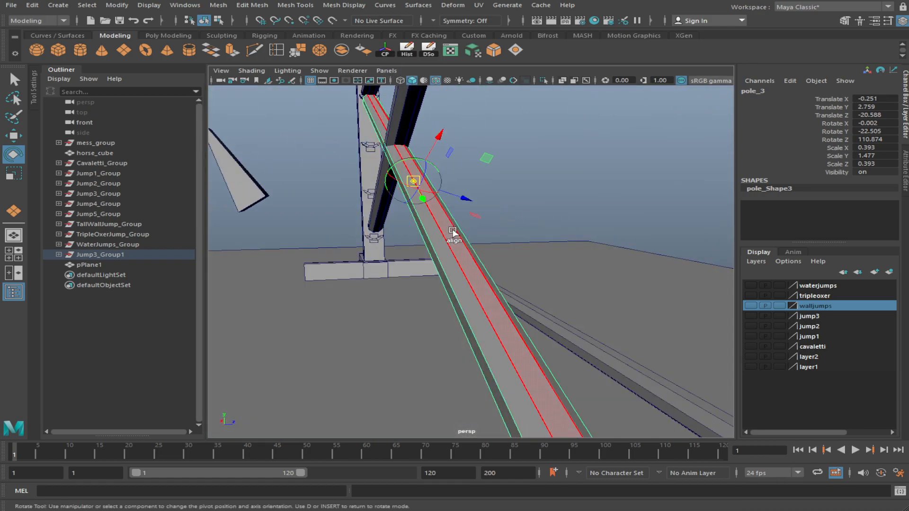
pyautogui.keyDown('alt'); pyautogui.moveTo(472, 233); pyautogui.dragTo(582, 253); pyautogui.keyUp('alt')
pyautogui.moveTo(519, 178); pyautogui.dragTo(432, 179)
# Lower pole_3 to about Y 2.2 and flatten its diagonal to a Rotate Z of about 107.14
pyautogui.press('w')
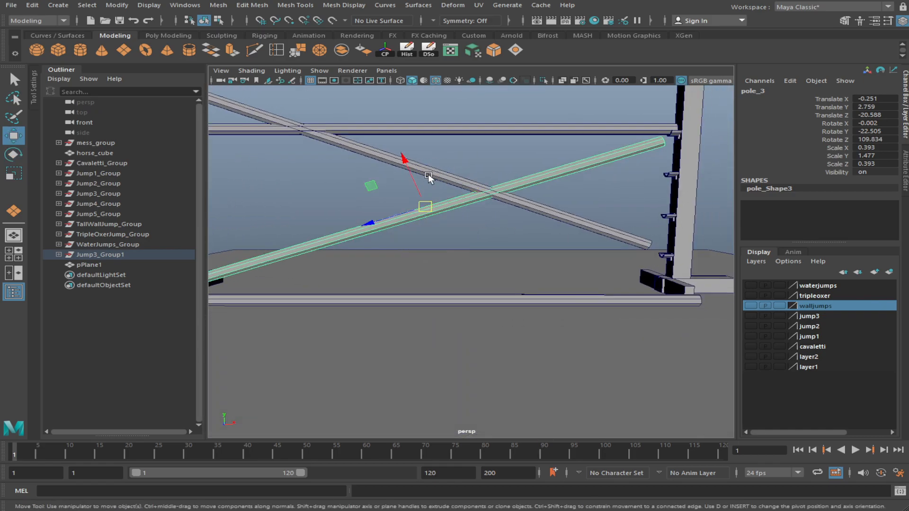
pyautogui.moveTo(375, 185); pyautogui.dragTo(460, 235, button='middle')
pyautogui.press('e')
pyautogui.moveTo(488, 188); pyautogui.dragTo(499, 189)
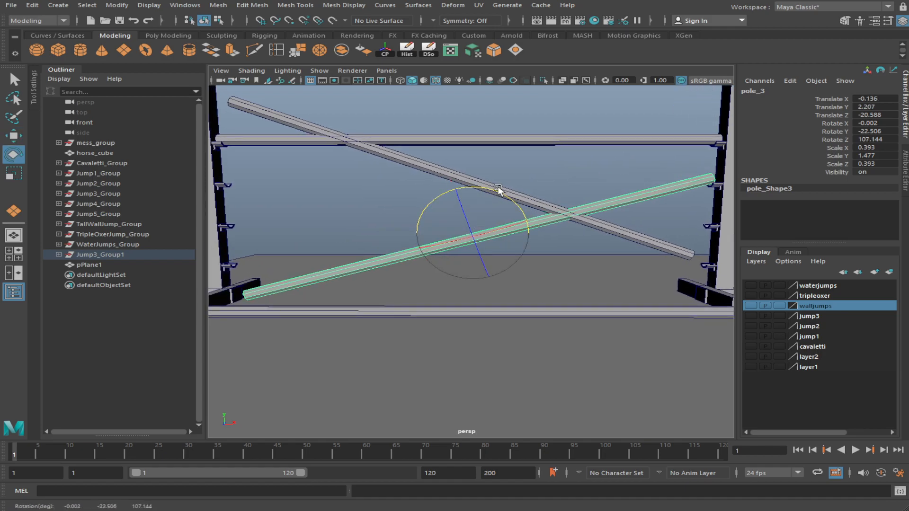
pyautogui.press('w')
pyautogui.press('d')
pyautogui.moveTo(420, 248); pyautogui.dragTo(404, 251)
# Fine-tune the rotation of pole_3 to a Rotate Z of 107.138, checking its raised end against the jump cup
pyautogui.keyDown('alt'); pyautogui.moveTo(558, 261); pyautogui.dragTo(388, 324, button='middle'); pyautogui.keyUp('alt')
pyautogui.scroll(5, 389, 324)
pyautogui.scroll(5, 388, 323)
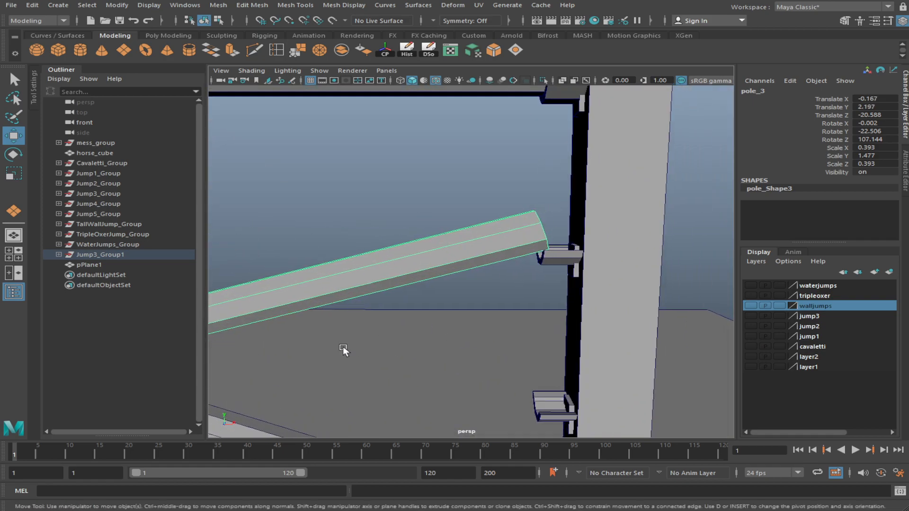
pyautogui.keyDown('alt'); pyautogui.moveTo(391, 337); pyautogui.dragTo(261, 240); pyautogui.keyUp('alt')
pyautogui.press('e')
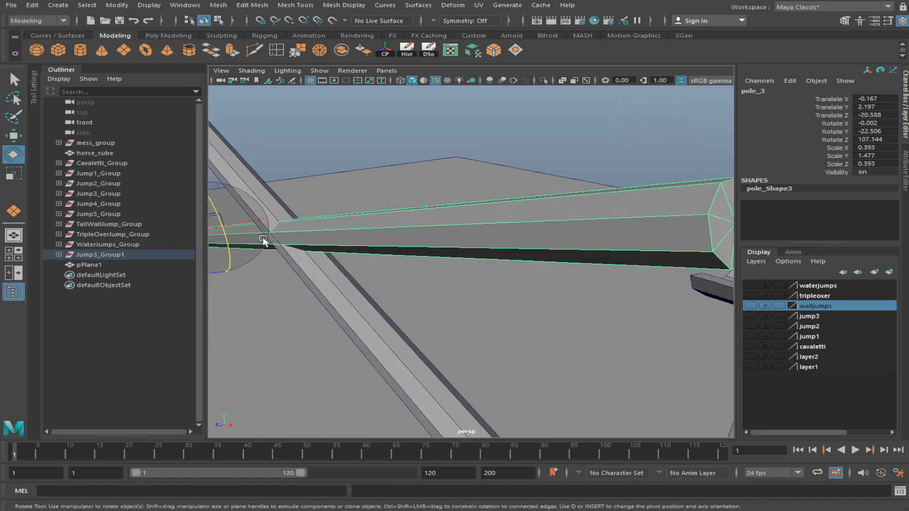
pyautogui.moveTo(216, 209); pyautogui.dragTo(220, 208)
# Relocate the pivot of pole_3 to its raised end beside the stand
pyautogui.moveTo(456, 249)
pyautogui.keyDown('alt'); pyautogui.mouseDown()
pyautogui.moveTo(438, 248)
pyautogui.moveTo(460, 260)
pyautogui.mouseUp(); pyautogui.keyUp('alt')
pyautogui.scroll(-8, 415, 284)
pyautogui.press('d')
pyautogui.keyDown('alt'); pyautogui.moveTo(304, 329); pyautogui.dragTo(588, 252); pyautogui.keyUp('alt')
pyautogui.press('d')
pyautogui.scroll(4, 728, 283)
pyautogui.scroll(-5, 623, 286)
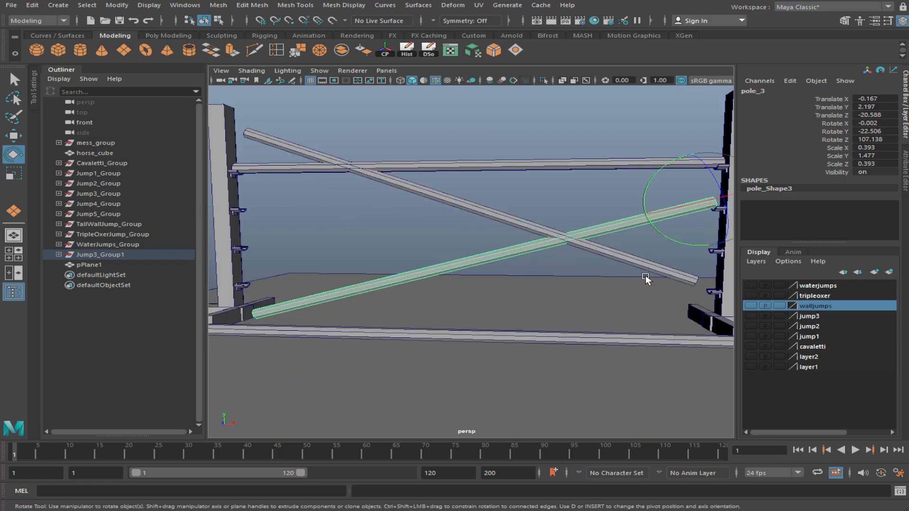
# Move pole_3 to about X -0.154, Y 2.155 to bring its raised end closer to the jump cup
pyautogui.scroll(6, 646, 286)
pyautogui.scroll(-3, 521, 251)
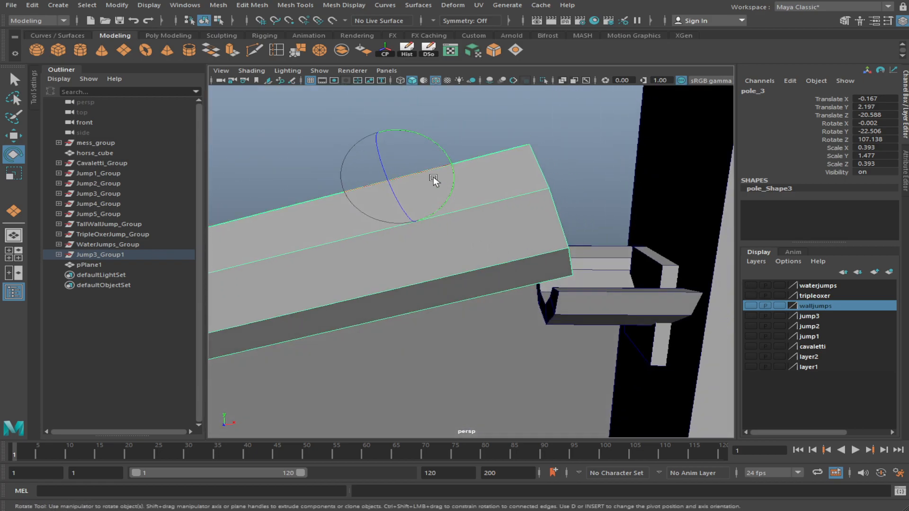
pyautogui.press('w')
pyautogui.moveTo(399, 182); pyautogui.dragTo(385, 145)
pyautogui.scroll(-5, 510, 228)
pyautogui.keyDown('alt'); pyautogui.moveTo(563, 308); pyautogui.dragTo(798, 319, button='middle'); pyautogui.keyUp('alt')
pyautogui.keyDown('alt'); pyautogui.moveTo(449, 337); pyautogui.dragTo(413, 350); pyautogui.keyUp('alt')
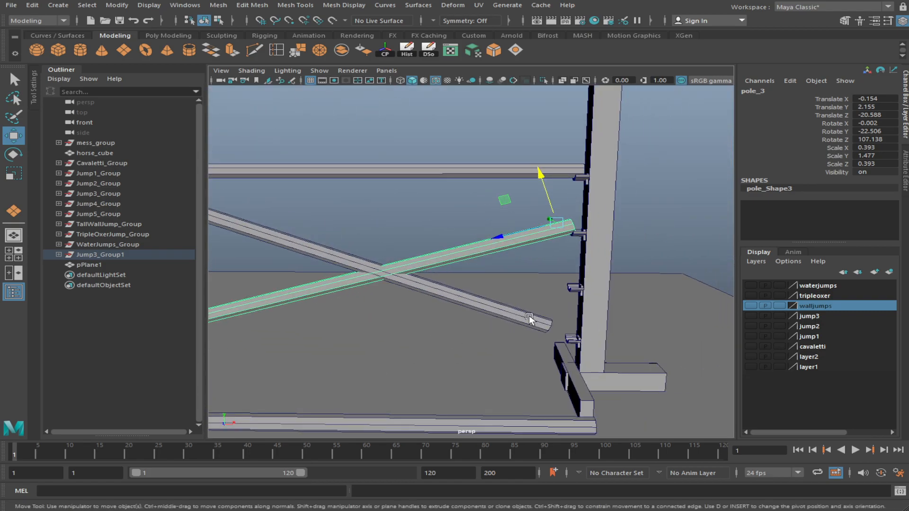
# Center the pivot of pole_3 and frame the whole jump with its crossed poles
pyautogui.scroll(-10, 448, 327)
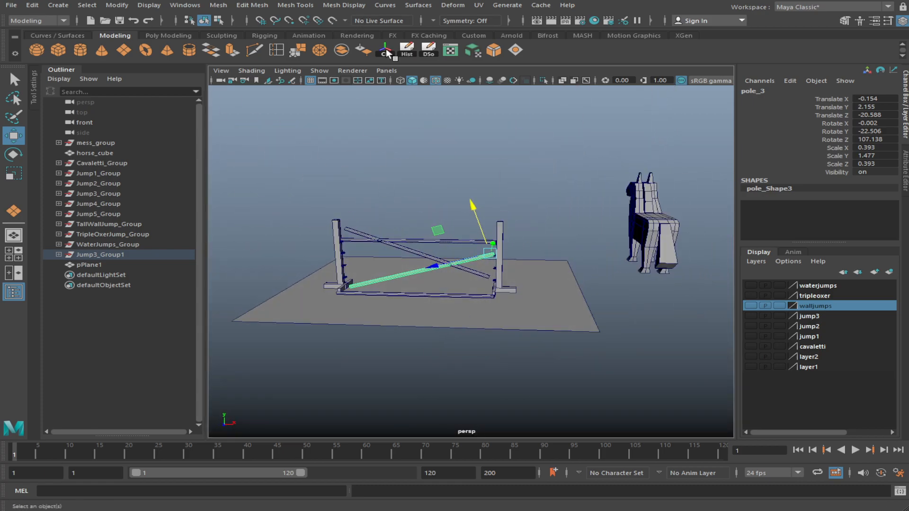
pyautogui.scroll(10, 436, 302)
pyautogui.keyDown('alt'); pyautogui.moveTo(537, 305); pyautogui.dragTo(519, 319); pyautogui.keyUp('alt')
pyautogui.scroll(-5, 474, 316)
pyautogui.scroll(3, 471, 313)
pyautogui.keyDown('alt'); pyautogui.moveTo(473, 307); pyautogui.dragTo(506, 317, button='middle'); pyautogui.keyUp('alt')
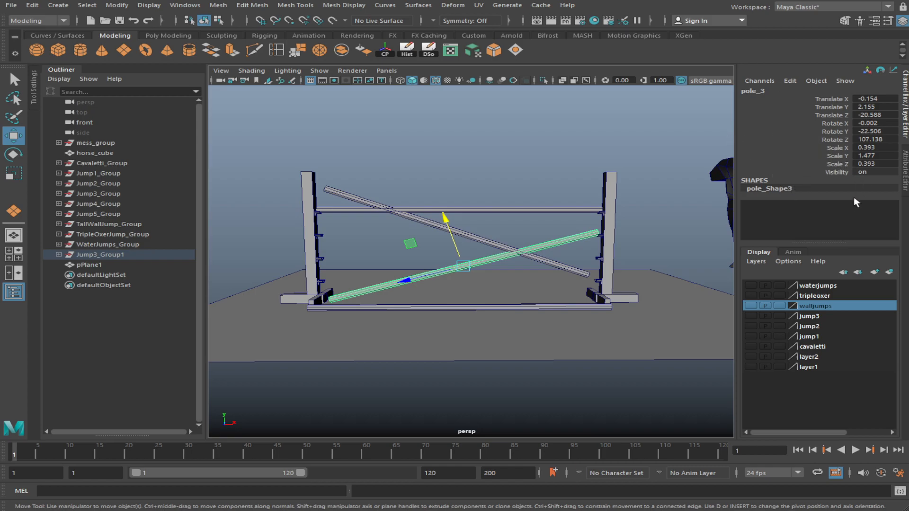
# Try mirrored special duplicates of pole_3, compare the parts inside Jump3_Group1, and remove the extra pole_5 copy
pyautogui.hotkey('ctrl', 'shift', 'd')
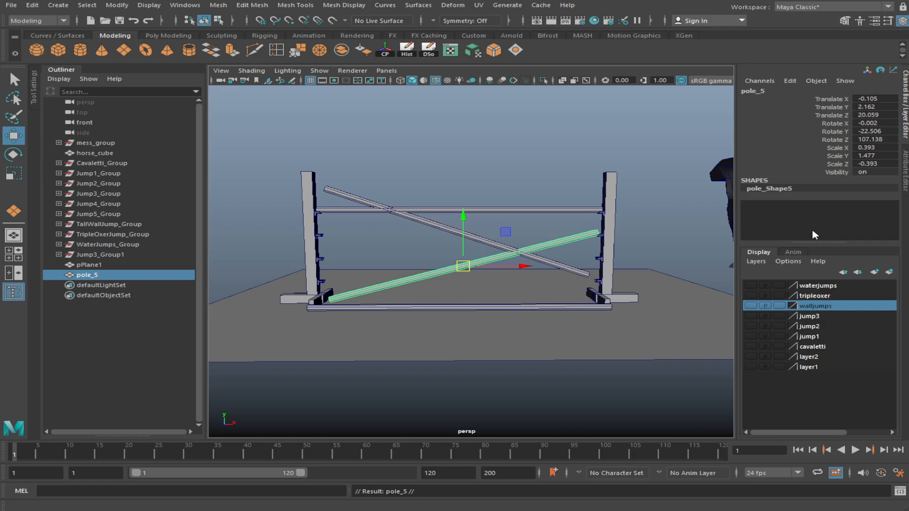
pyautogui.hotkey('ctrl', 'z')
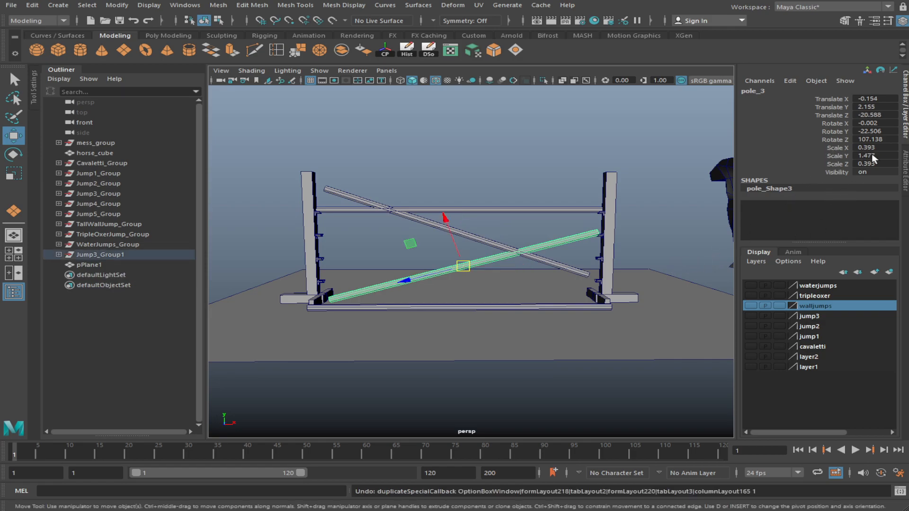
pyautogui.hotkey('ctrl', 'shift', 'd')
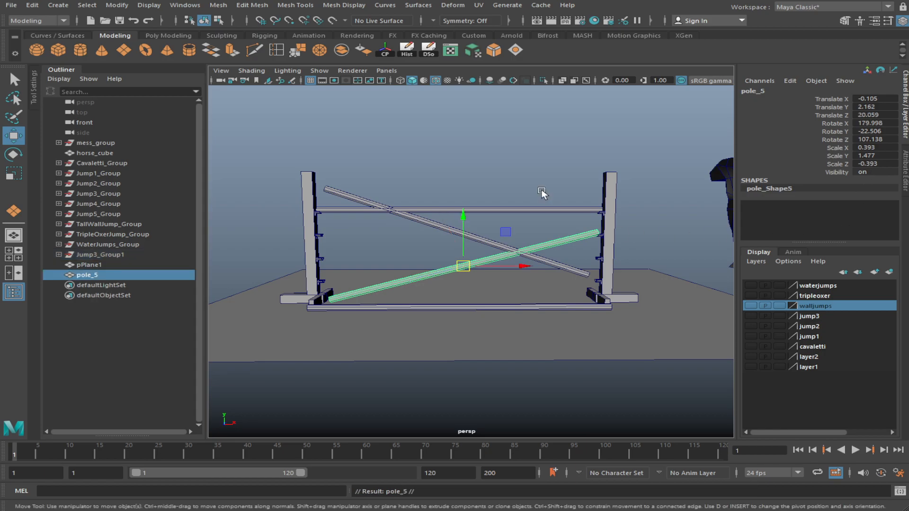
pyautogui.click(551, 243)
pyautogui.click(59, 254)
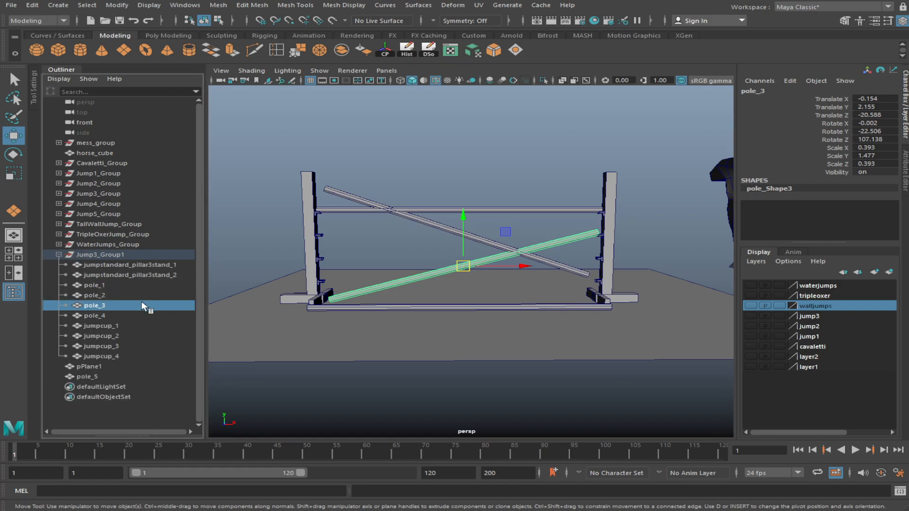
pyautogui.click(116, 316)
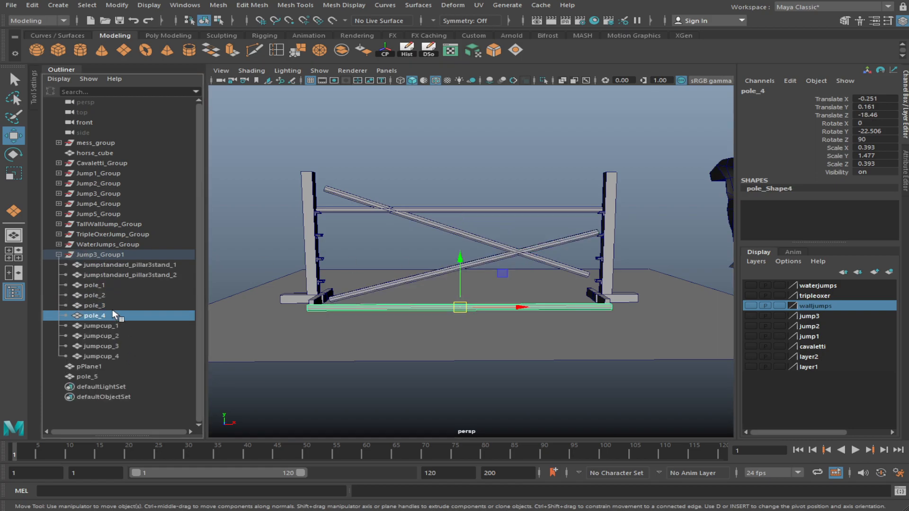
pyautogui.click(113, 306)
pyautogui.click(117, 355)
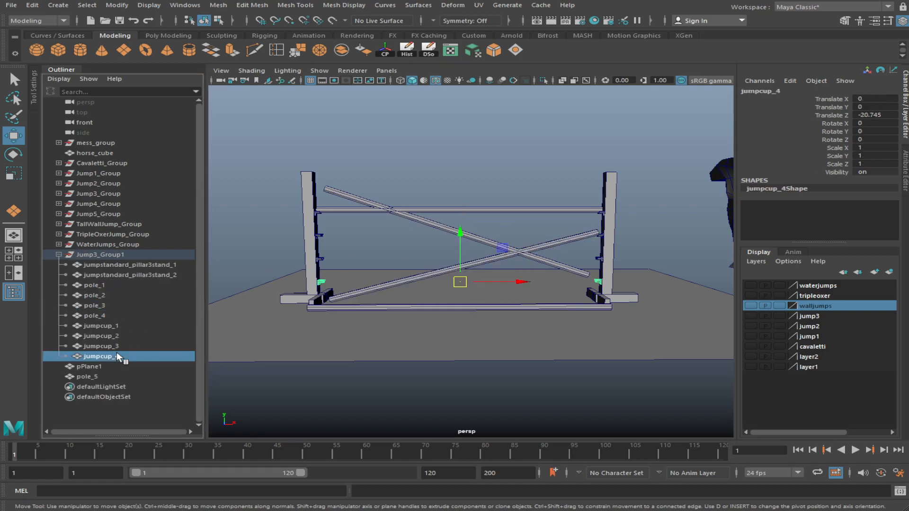
pyautogui.click(410, 280)
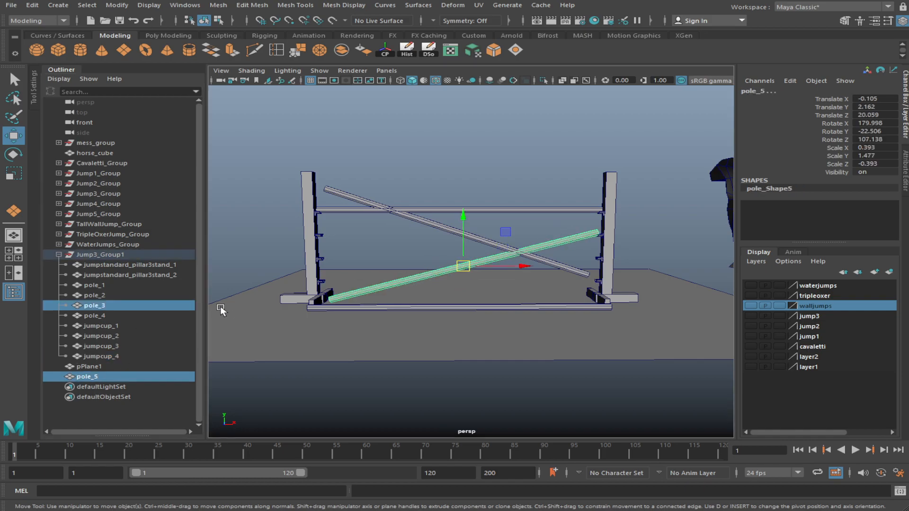
pyautogui.moveTo(123, 374); pyautogui.dragTo(126, 368)
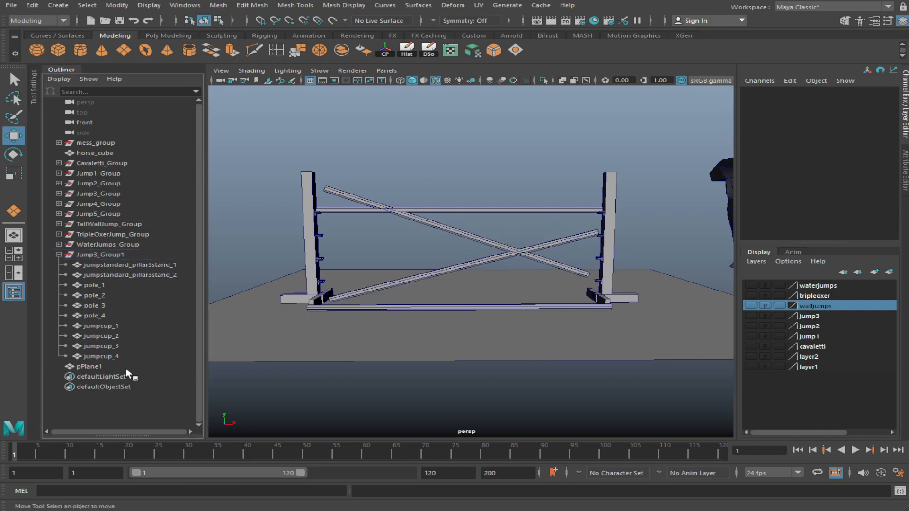
# Create a mirrored special duplicate of pole_3, delete the original pole_3, and select the copy
pyautogui.click(476, 263)
pyautogui.hotkey('ctrl', 'shift', 'd')
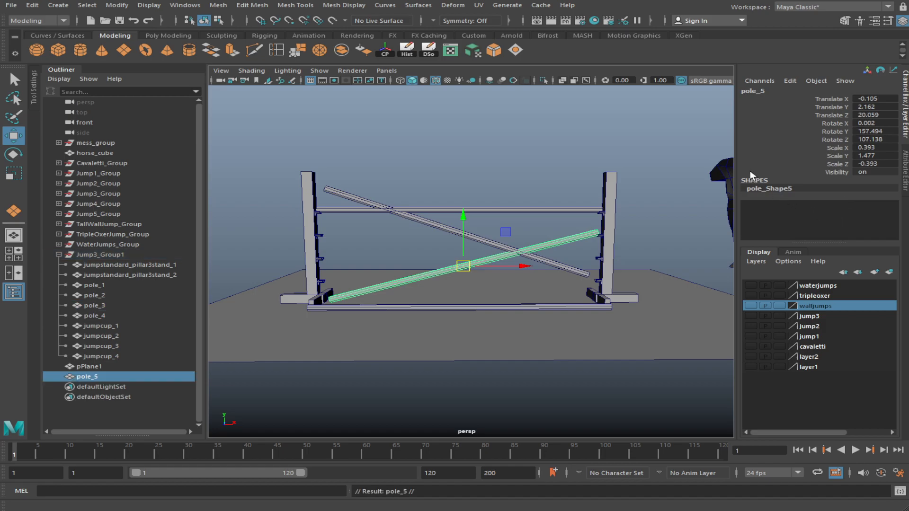
pyautogui.click(561, 248)
pyautogui.click(555, 245)
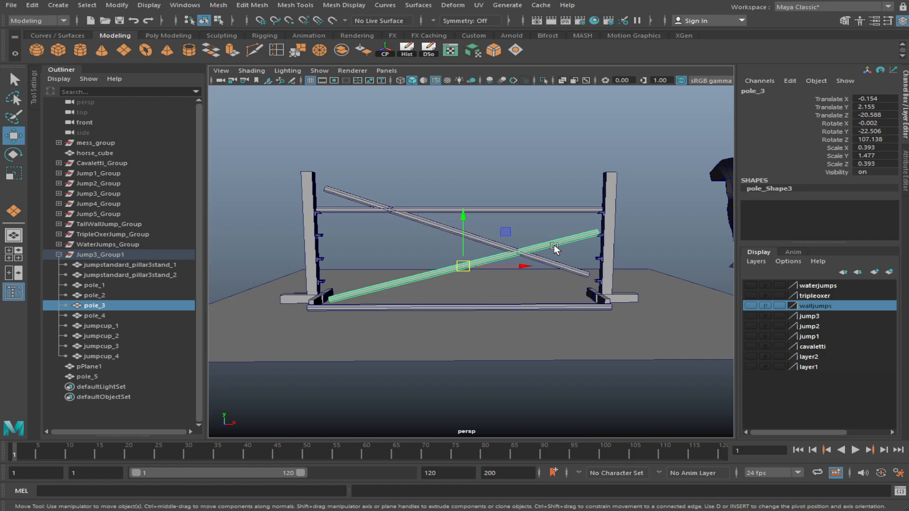
pyautogui.press('Delete')
pyautogui.click(554, 245)
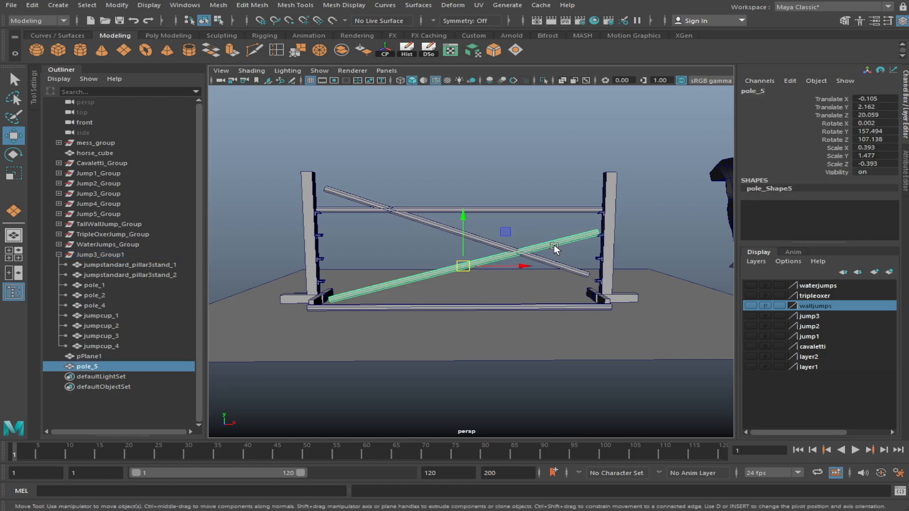
# Try to rotate pole_5 about its center so that it slants differently across the jump
pyautogui.press('e')
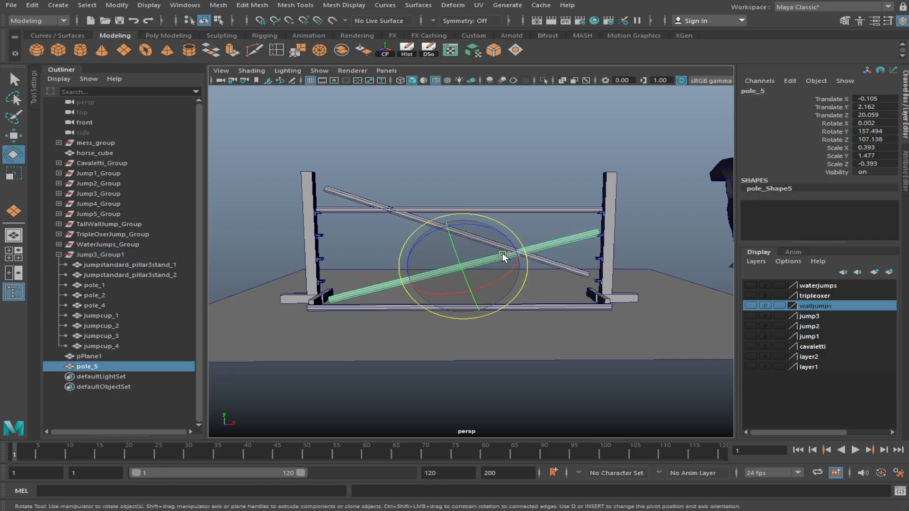
pyautogui.moveTo(503, 234); pyautogui.dragTo(294, 328)
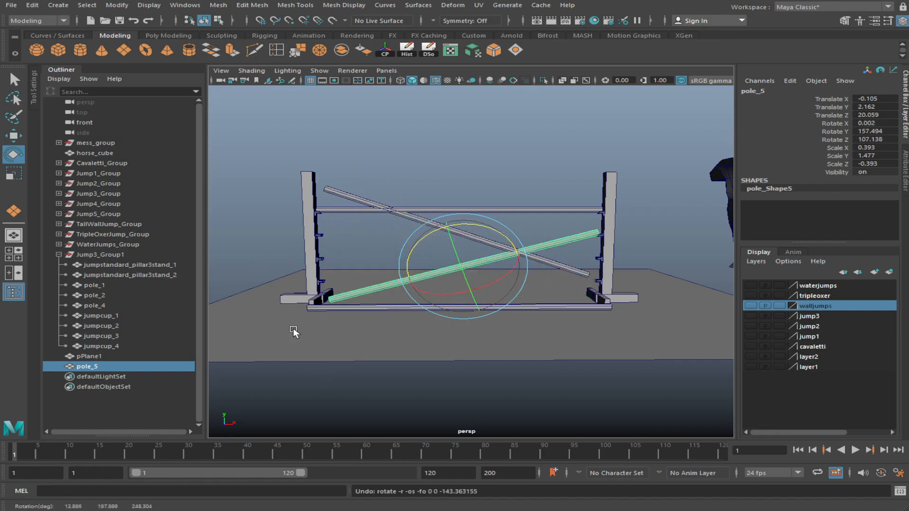
pyautogui.click(488, 235)
pyautogui.click(478, 264)
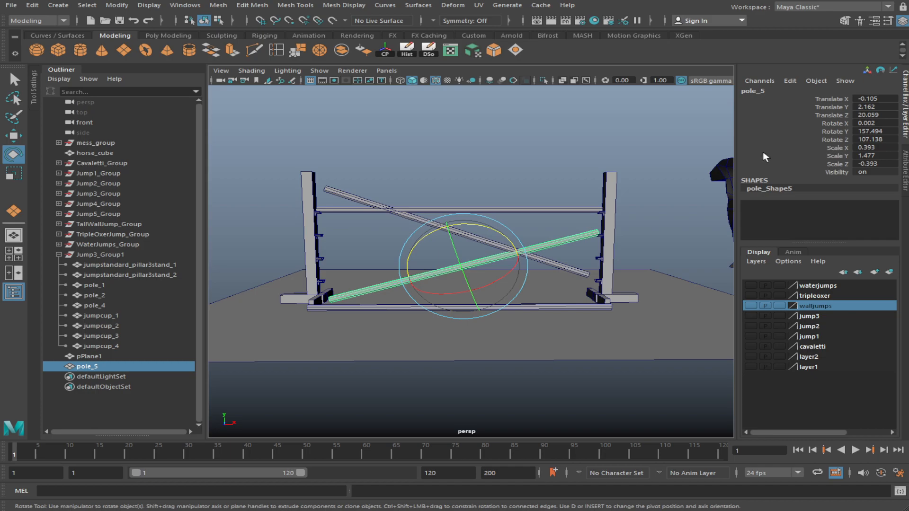
# Try deleting pole_5 after a closer look at the crossed poles, and undo the deletion
pyautogui.keyDown('alt'); pyautogui.moveTo(475, 238); pyautogui.dragTo(504, 268); pyautogui.keyUp('alt')
pyautogui.scroll(5, 478, 246)
pyautogui.scroll(-5, 484, 238)
pyautogui.keyDown('alt'); pyautogui.moveTo(505, 268); pyautogui.dragTo(489, 284, button='middle'); pyautogui.keyUp('alt')
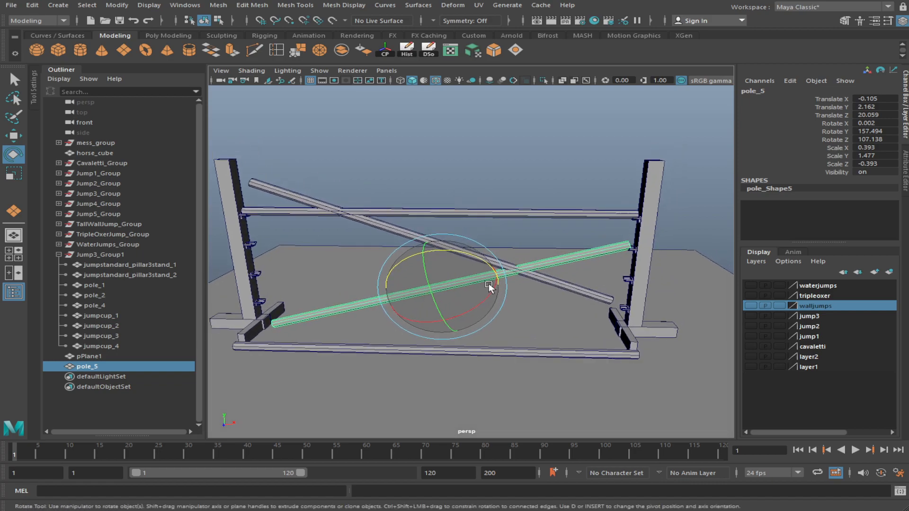
pyautogui.press('Delete')
pyautogui.hotkey('ctrl', 'z')
# Rename pole_5 as pole_3
pyautogui.keyDown('alt'); pyautogui.moveTo(453, 332); pyautogui.dragTo(430, 327); pyautogui.keyUp('alt')
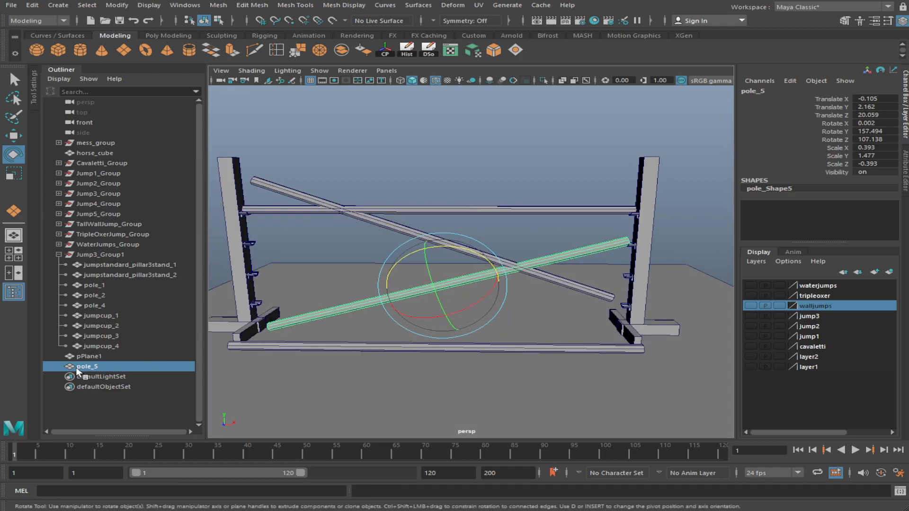
pyautogui.doubleClick(88, 369)
pyautogui.moveTo(97, 369); pyautogui.dragTo(109, 369)
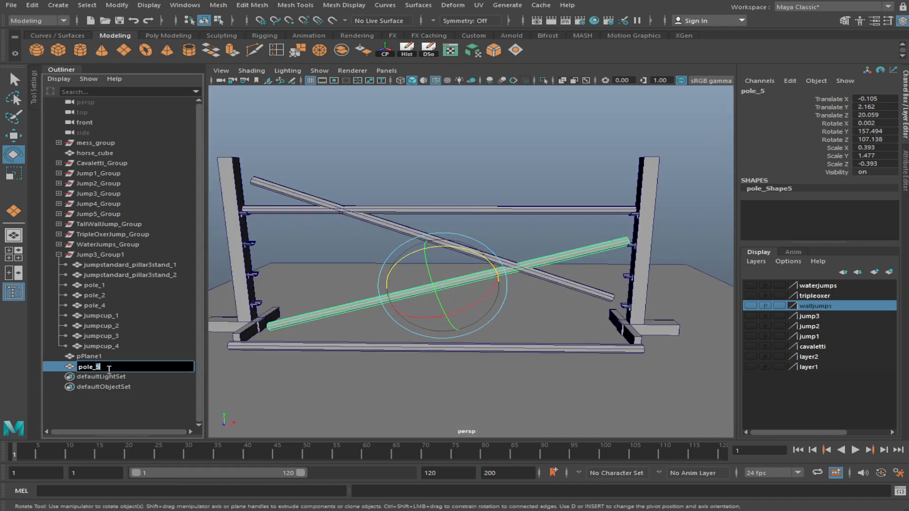
pyautogui.press('Return')
pyautogui.click(114, 367)
# Try to reposition and align the pivot of pole_3 on the pole's geometry
pyautogui.keyDown('alt'); pyautogui.moveTo(294, 327); pyautogui.dragTo(541, 306); pyautogui.keyUp('alt')
pyautogui.scroll(6, 544, 309)
pyautogui.press('d')
pyautogui.click(545, 311)
pyautogui.click(544, 322)
pyautogui.click(525, 322)
pyautogui.keyDown('alt'); pyautogui.moveTo(524, 322); pyautogui.dragTo(548, 290, button='middle'); pyautogui.keyUp('alt')
pyautogui.click(531, 285)
pyautogui.keyDown('alt'); pyautogui.moveTo(548, 320); pyautogui.dragTo(493, 311); pyautogui.keyUp('alt')
pyautogui.scroll(-10, 443, 310)
pyautogui.press('d')
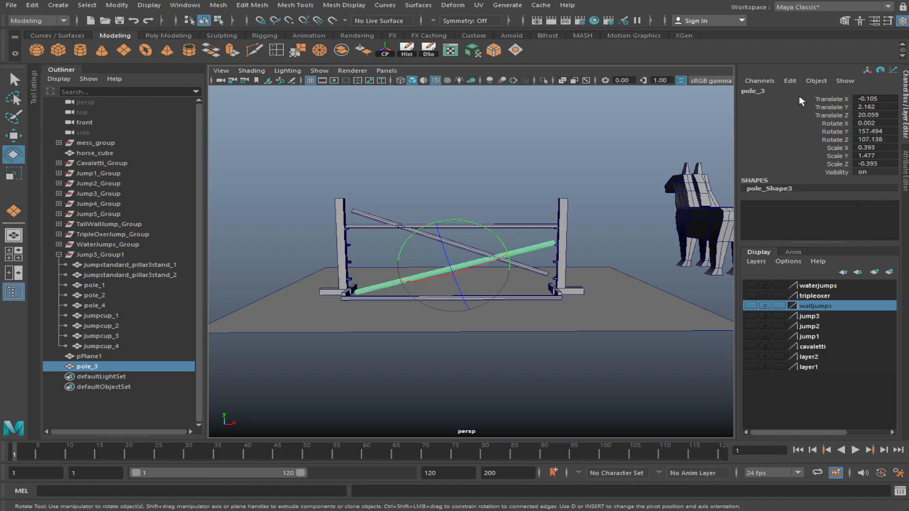
# Try a special duplicate of pole_3 mirrored in Scale X, and undo it
pyautogui.hotkey('ctrl', 'shift', 'd')
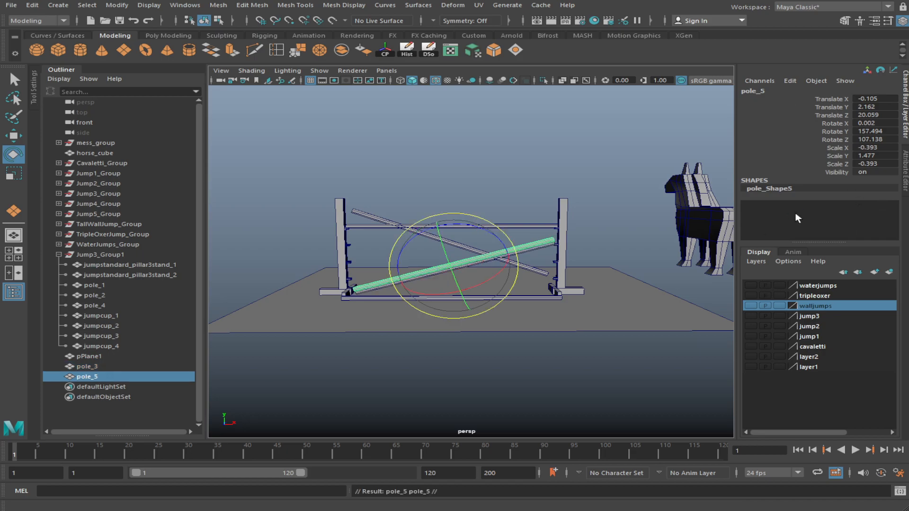
pyautogui.press('f')
pyautogui.scroll(-4, 558, 296)
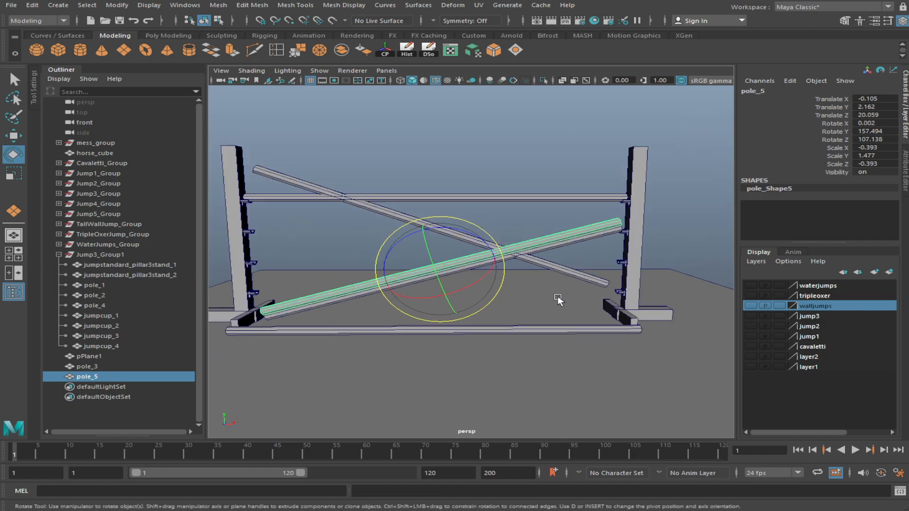
pyautogui.click(490, 218)
pyautogui.hotkey('ctrl', 'z')
pyautogui.hotkey('ctrl', 'z')
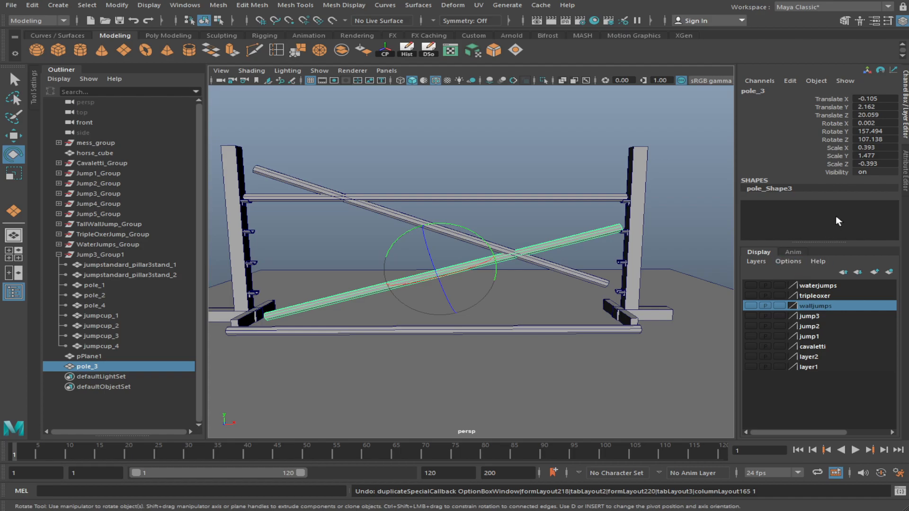
# Try a duplicate of pole_3 mirrored in Scale Y, and undo it
pyautogui.hotkey('ctrl', 'd')
pyautogui.click(538, 222)
pyautogui.hotkey('ctrl', 'z')
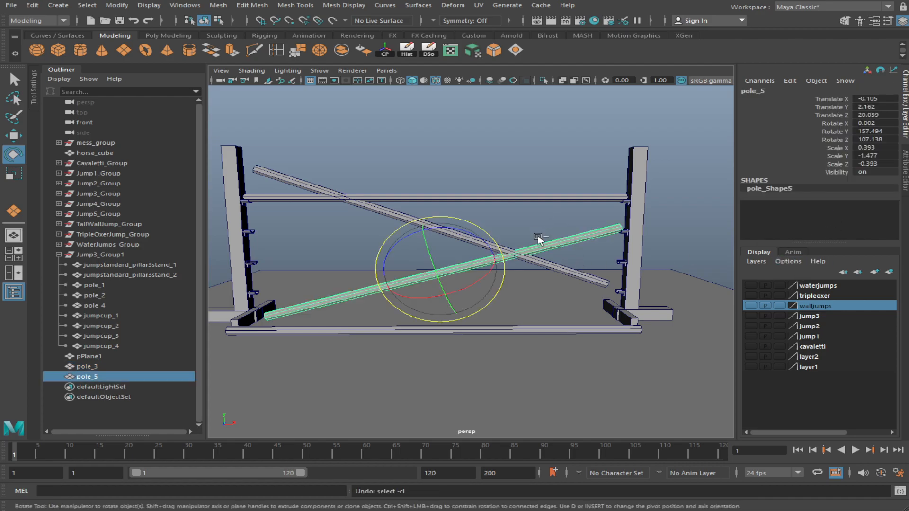
pyautogui.hotkey('ctrl', 'z')
# Lower pole_2 to a Translate Y of about 2.303 so it crosses the other diagonal pole near its middle
pyautogui.keyDown('alt'); pyautogui.moveTo(541, 226); pyautogui.dragTo(647, 236); pyautogui.keyUp('alt')
pyautogui.keyDown('alt'); pyautogui.moveTo(647, 236); pyautogui.dragTo(621, 282, button='right'); pyautogui.keyUp('alt')
pyautogui.keyDown('alt'); pyautogui.moveTo(622, 282); pyautogui.dragTo(523, 327); pyautogui.keyUp('alt')
pyautogui.keyDown('alt'); pyautogui.moveTo(523, 327); pyautogui.dragTo(495, 336, button='right'); pyautogui.keyUp('alt')
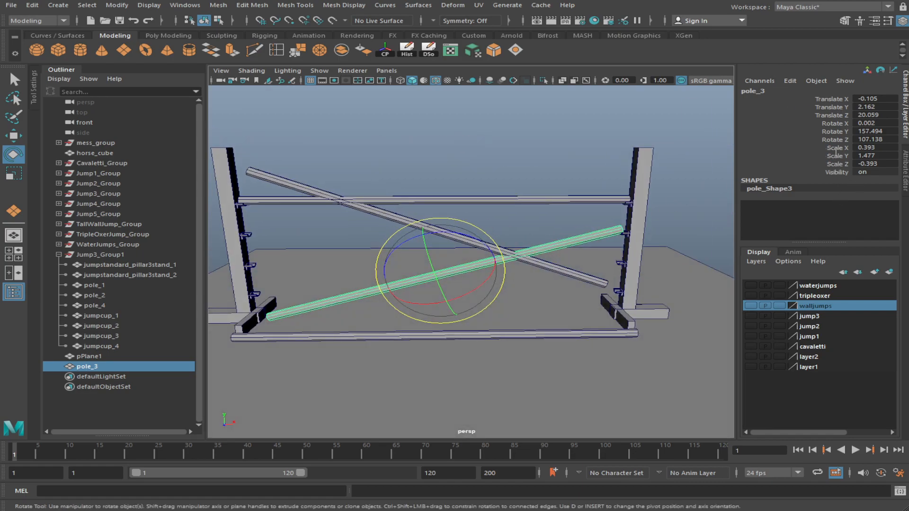
pyautogui.keyDown('alt'); pyautogui.moveTo(550, 333); pyautogui.dragTo(512, 322, button='right'); pyautogui.keyUp('alt')
pyautogui.click(552, 271)
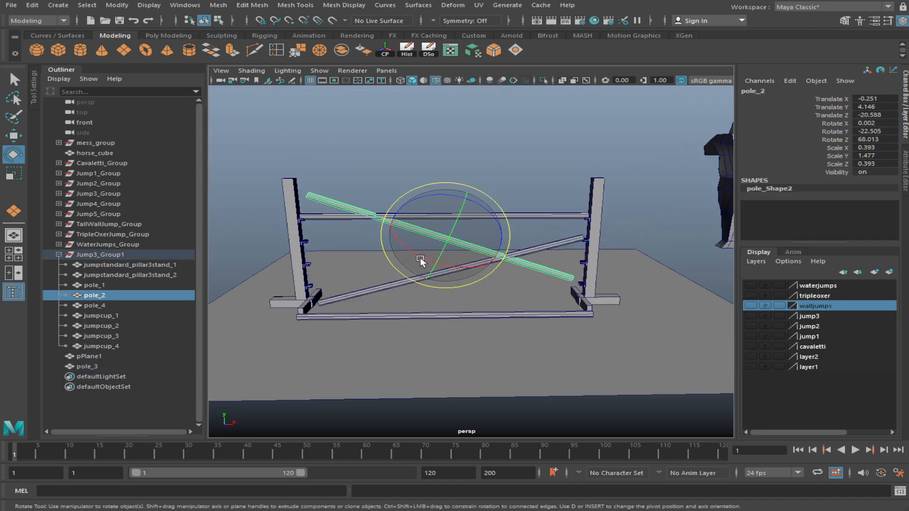
pyautogui.press('w')
pyautogui.moveTo(442, 189); pyautogui.dragTo(443, 210)
# Rotate pole_2 to a Rotate Z of 72.36
pyautogui.keyDown('alt'); pyautogui.moveTo(444, 210); pyautogui.dragTo(462, 284, button='right'); pyautogui.keyUp('alt')
pyautogui.keyDown('alt'); pyautogui.moveTo(461, 284); pyautogui.dragTo(543, 229); pyautogui.keyUp('alt')
pyautogui.press('e')
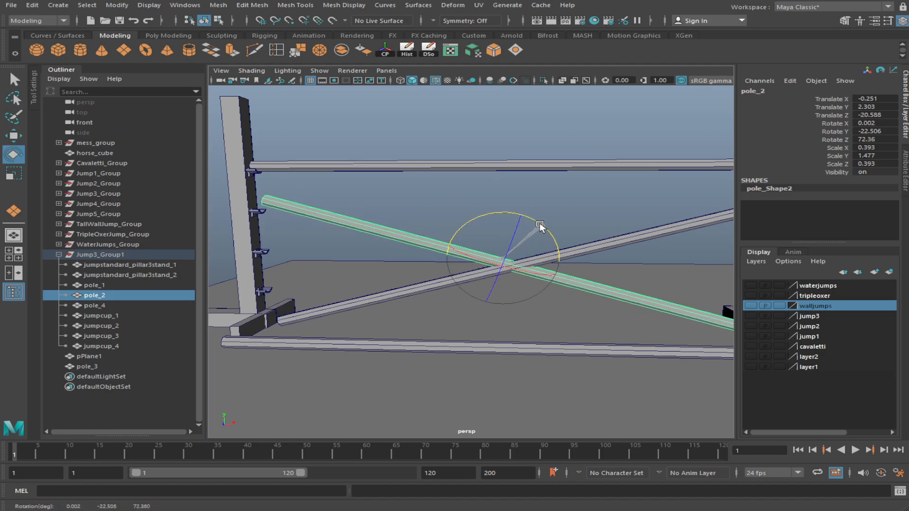
# Move pole_2 to about X -0.347, Y 2.135 to bring its raised end to the jump cup
pyautogui.press('w')
pyautogui.moveTo(484, 223); pyautogui.dragTo(640, 341)
pyautogui.keyDown('alt'); pyautogui.moveTo(639, 341); pyautogui.dragTo(426, 372, button='middle'); pyautogui.keyUp('alt')
pyautogui.keyDown('alt'); pyautogui.moveTo(427, 372); pyautogui.dragTo(506, 335); pyautogui.keyUp('alt')
pyautogui.moveTo(504, 276); pyautogui.dragTo(516, 327)
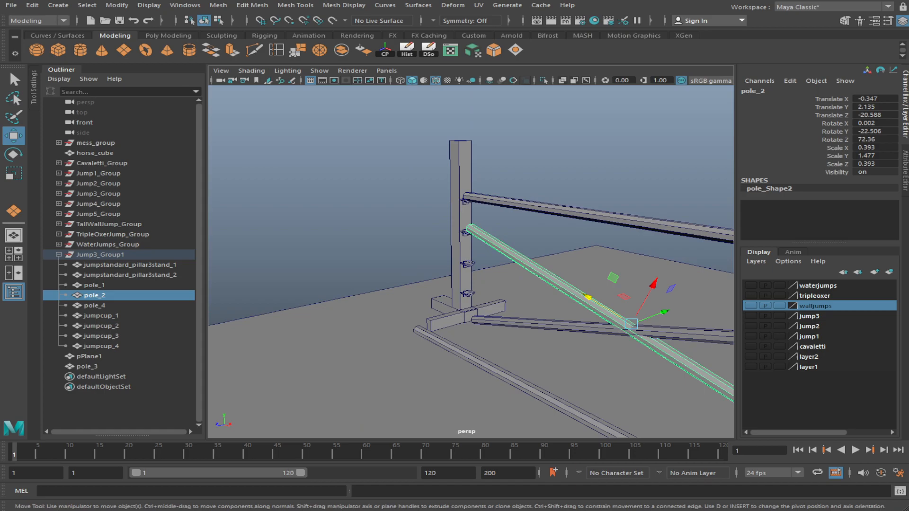
pyautogui.keyDown('alt'); pyautogui.moveTo(635, 136); pyautogui.dragTo(444, 247); pyautogui.keyUp('alt')
# Try two mirrored special duplicates of pole_2, and undo them together with the last moves of the pole
pyautogui.hotkey('ctrl', 'shift', 'd')
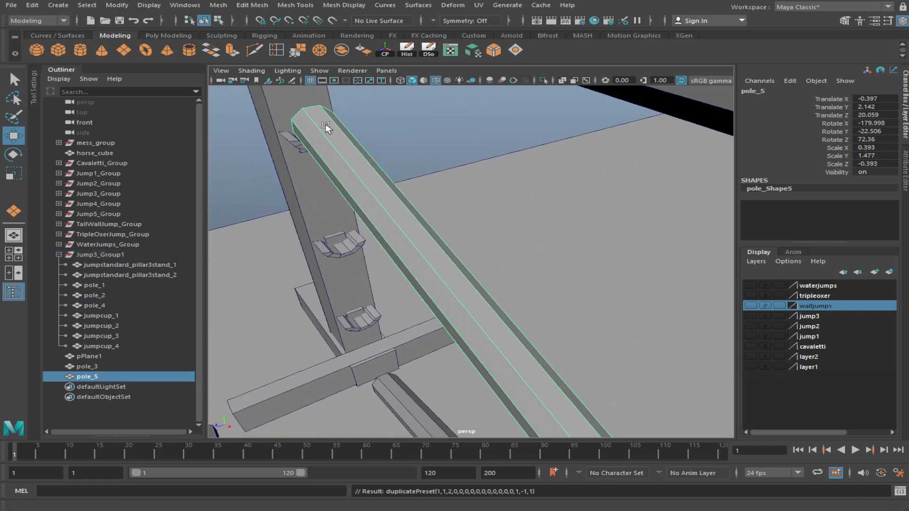
pyautogui.keyDown('alt'); pyautogui.moveTo(326, 118); pyautogui.dragTo(505, 274); pyautogui.keyUp('alt')
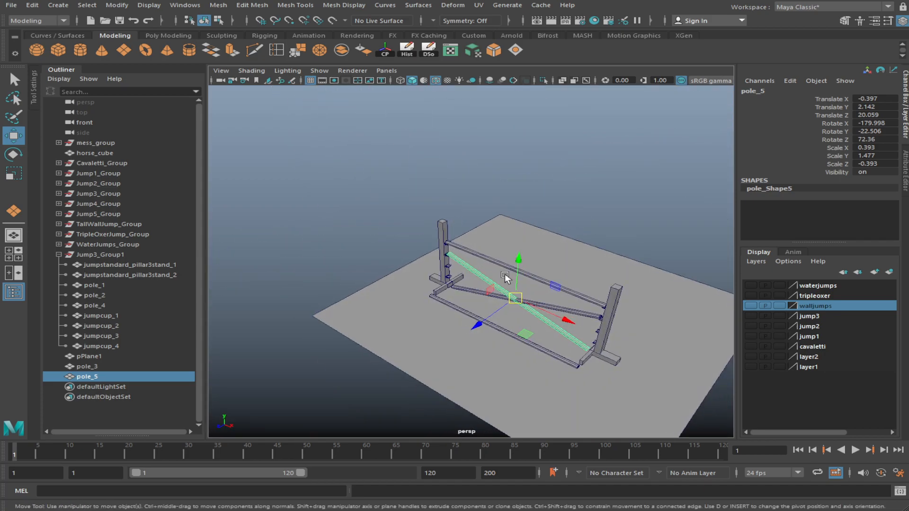
pyautogui.keyDown('alt'); pyautogui.moveTo(505, 274); pyautogui.dragTo(454, 194); pyautogui.keyUp('alt')
pyautogui.hotkey('ctrl', 'shift', 'd')
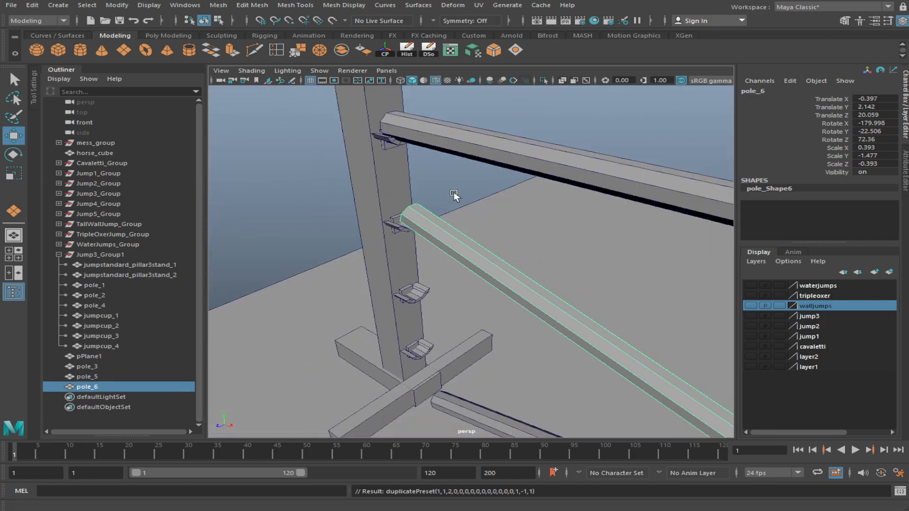
pyautogui.hotkey('ctrl', 'z')
pyautogui.hotkey('ctrl', 'z')
pyautogui.hotkey('ctrl', 'z')
pyautogui.hotkey('ctrl', 'z')
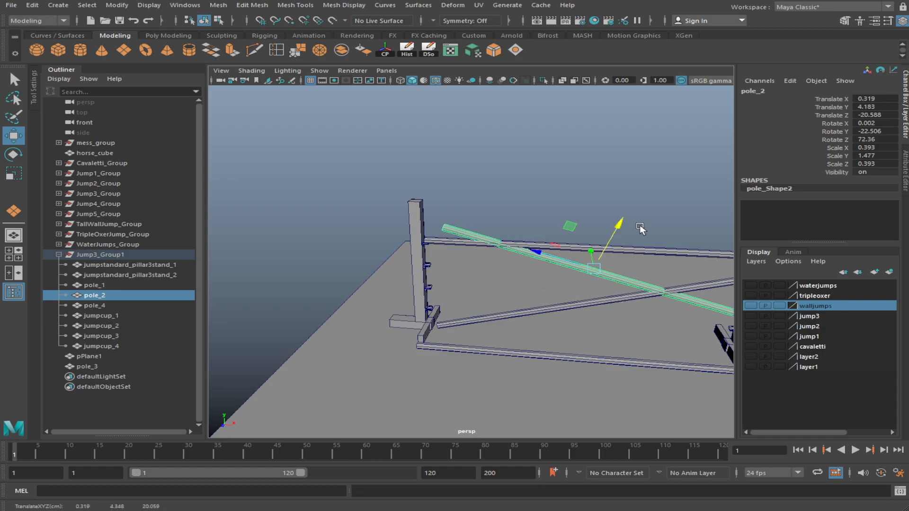
# Reposition pole_2 at about X -0.334, Y 2.13 and relocate its pivot to the raised end beside the jump cup
pyautogui.scroll(8, 600, 263)
pyautogui.press('d')
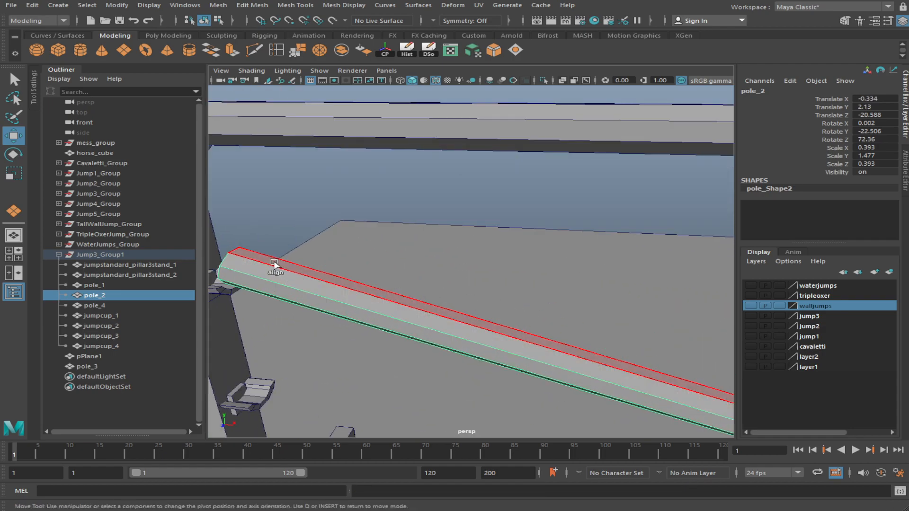
pyautogui.keyDown('alt'); pyautogui.moveTo(264, 259); pyautogui.dragTo(266, 224); pyautogui.keyUp('alt')
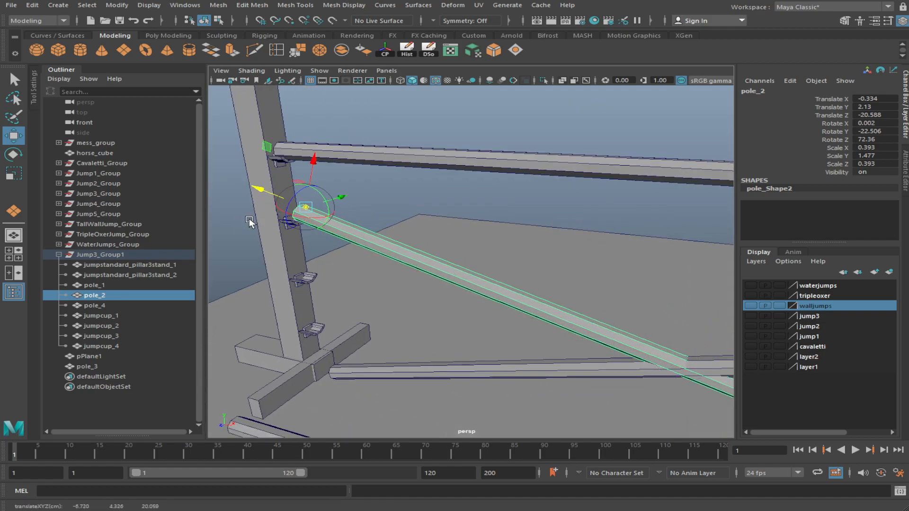
pyautogui.scroll(6, 325, 233)
pyautogui.keyDown('alt'); pyautogui.moveTo(325, 234); pyautogui.dragTo(473, 281); pyautogui.keyUp('alt')
pyautogui.moveTo(266, 225); pyautogui.dragTo(277, 228)
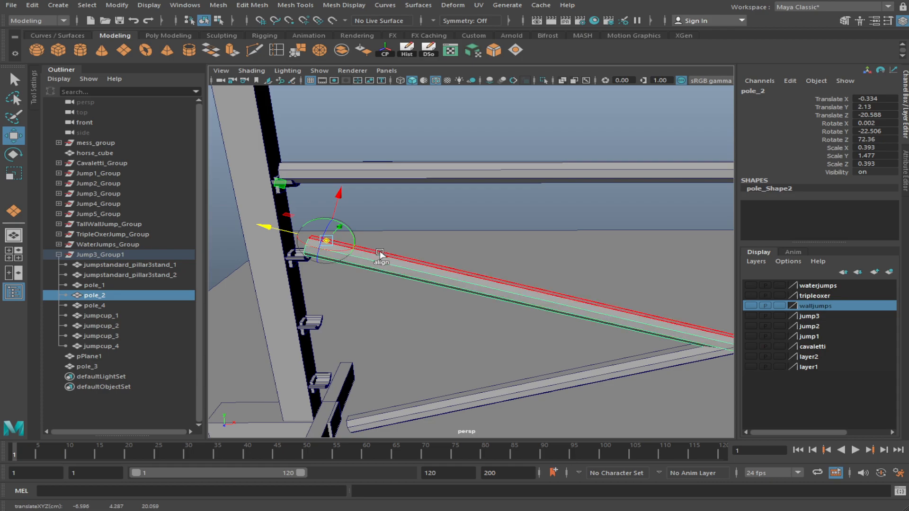
# Create a mirrored special duplicate of pole_2 about its relocated pivot and frame the copy
pyautogui.click(396, 260)
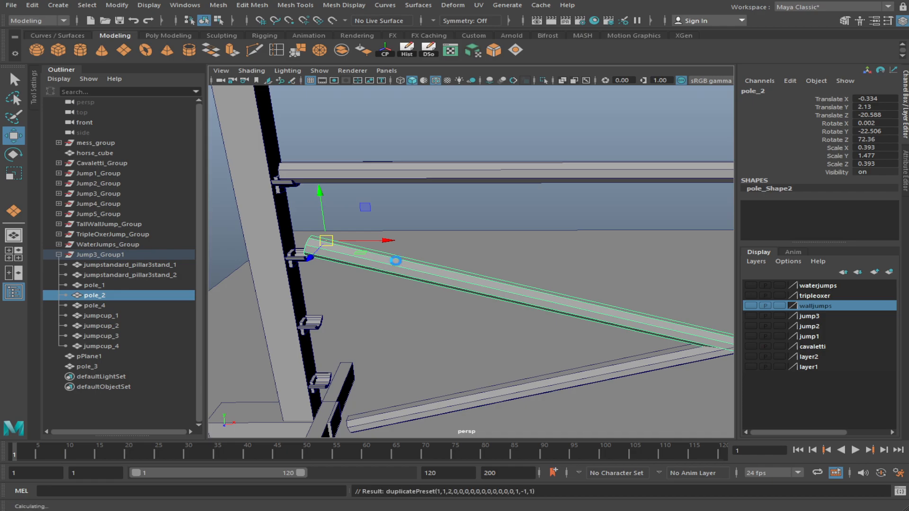
pyautogui.hotkey('ctrl', 'shift', 'd')
pyautogui.press('f')
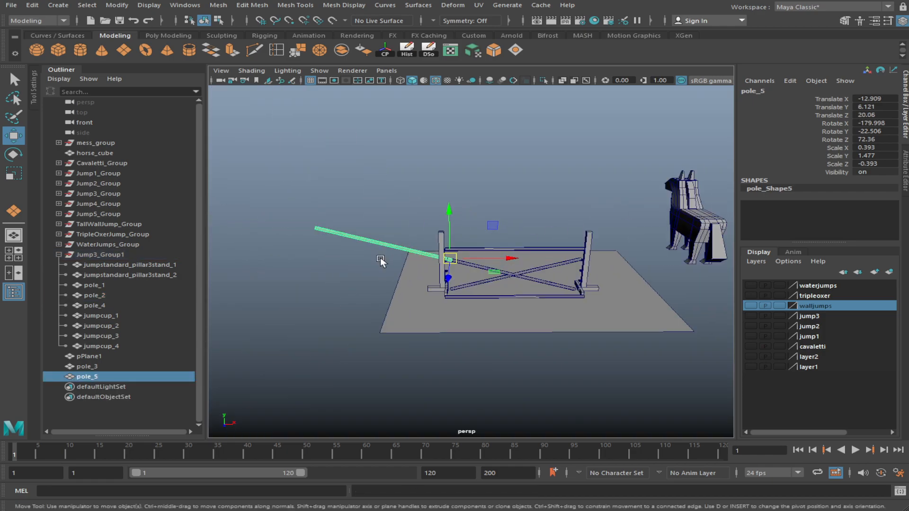
# Delete the mirrored pole_5 copy that extends outside the jump stand
pyautogui.scroll(-3, 356, 262)
pyautogui.press('Delete')
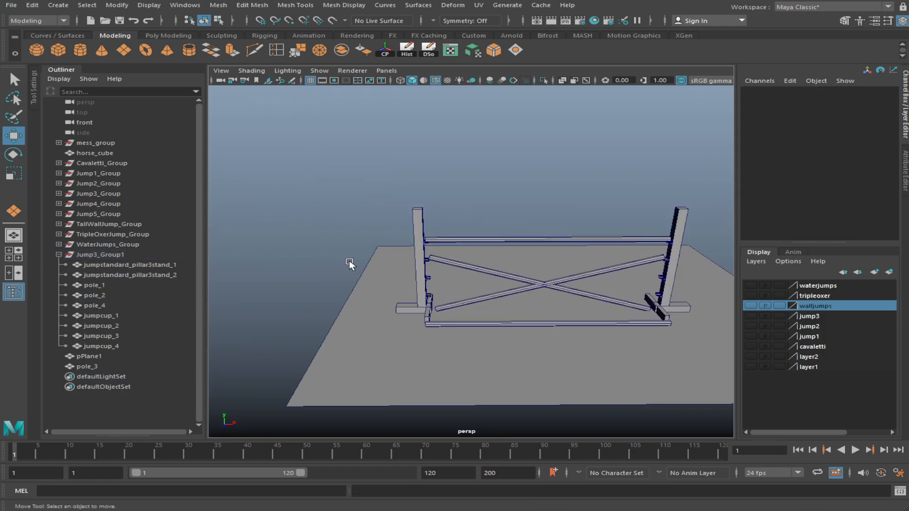
pyautogui.scroll(5, 349, 260)
pyautogui.scroll(-4, 626, 320)
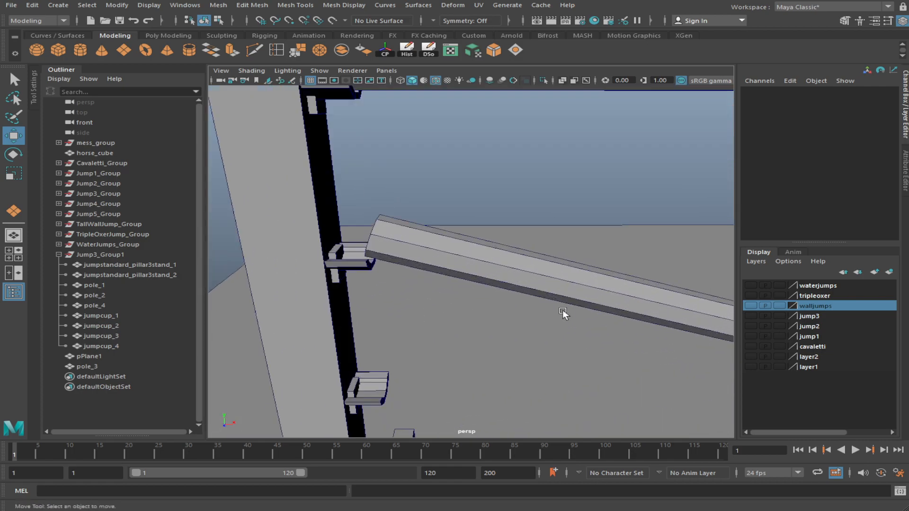
# Lower pole_2 to about Y 2.097 so its raised end sits closer to the jump cup
pyautogui.click(420, 244)
pyautogui.keyDown('alt'); pyautogui.moveTo(427, 259); pyautogui.dragTo(416, 204); pyautogui.keyUp('alt')
pyautogui.press('e')
pyautogui.press('w')
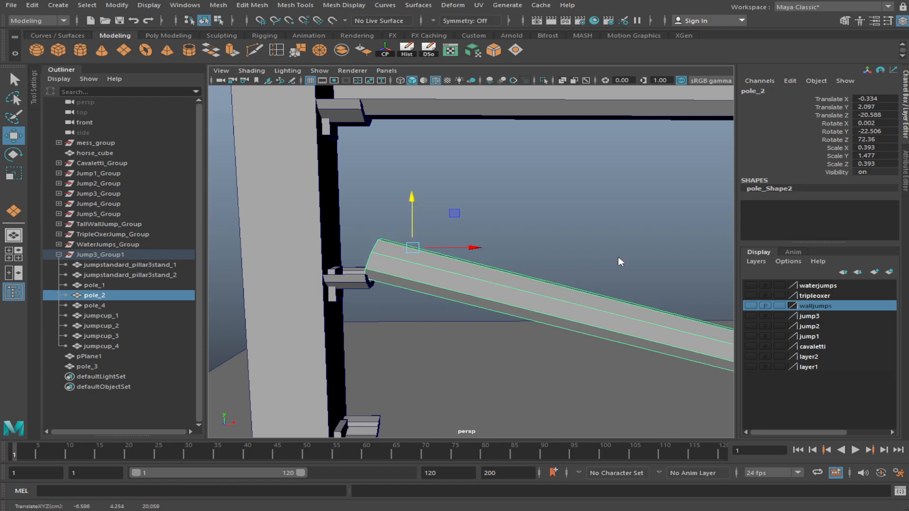
# Try a mirrored special duplicate of pole_2 and undo it
pyautogui.scroll(-8, 628, 360)
pyautogui.keyDown('alt'); pyautogui.moveTo(603, 332); pyautogui.dragTo(349, 270); pyautogui.keyUp('alt')
pyautogui.press('e')
pyautogui.keyDown('alt'); pyautogui.moveTo(251, 215); pyautogui.dragTo(258, 232); pyautogui.keyUp('alt')
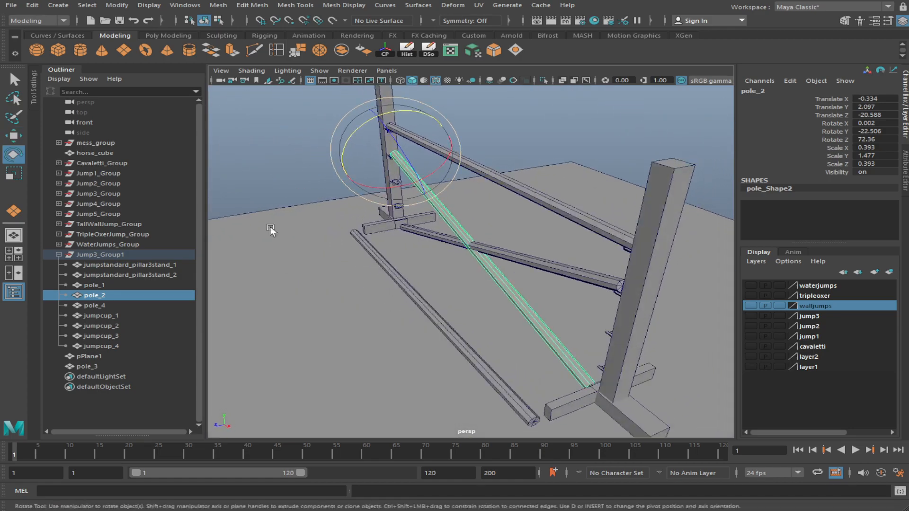
pyautogui.scroll(6, 420, 199)
pyautogui.keyDown('alt'); pyautogui.moveTo(420, 199); pyautogui.dragTo(571, 422, button='middle'); pyautogui.keyUp('alt')
pyautogui.scroll(-3, 488, 392)
pyautogui.scroll(6, 403, 297)
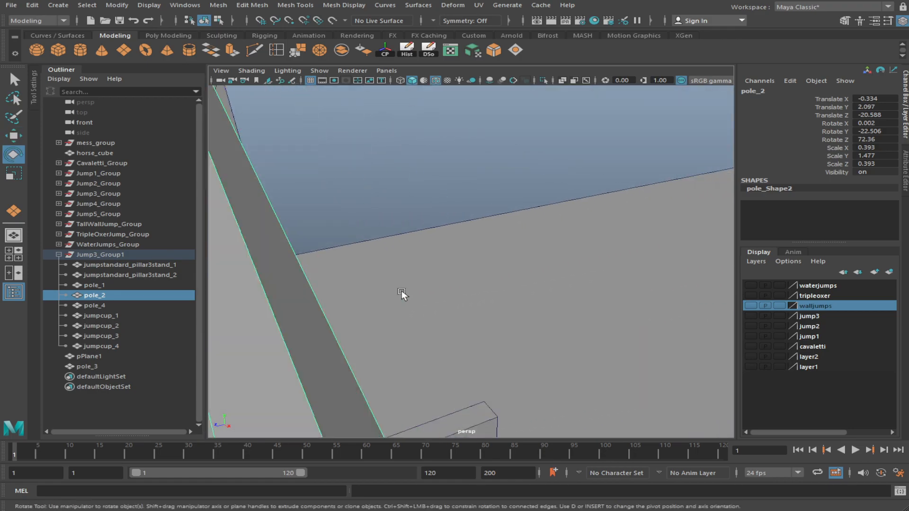
pyautogui.scroll(-4, 318, 256)
pyautogui.hotkey('ctrl', 'shift', 'd')
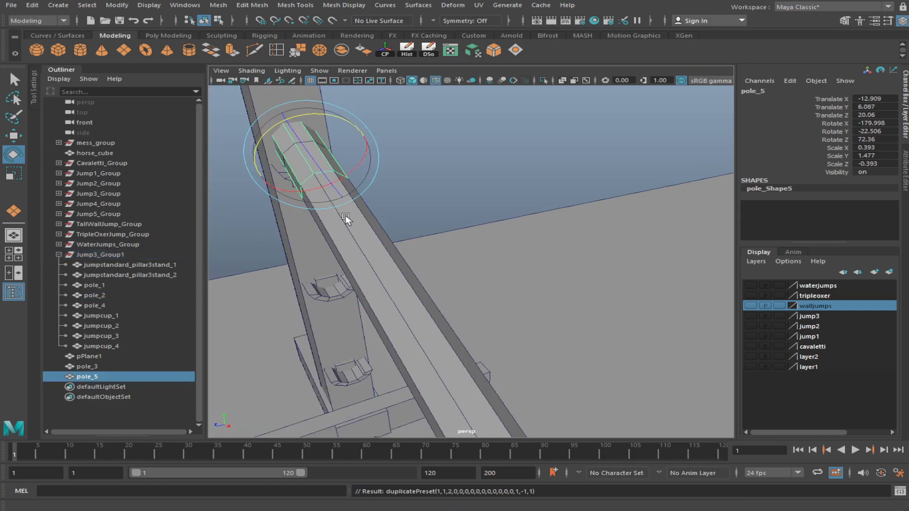
pyautogui.hotkey('ctrl', 'z')
# Relocate pole_2's pivot from the middle of the pole to its raised end beside the jump cup
pyautogui.press('d')
pyautogui.scroll(-8, 386, 240)
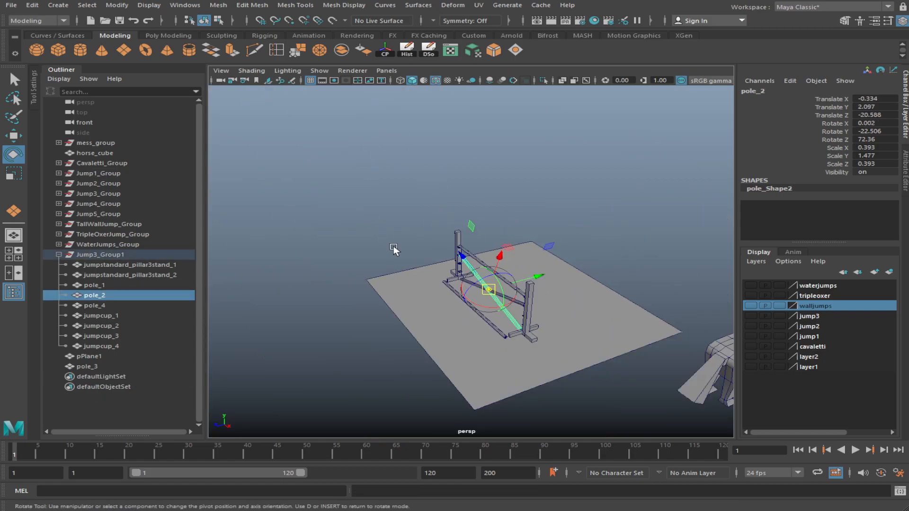
pyautogui.scroll(5, 386, 240)
pyautogui.moveTo(502, 318); pyautogui.dragTo(414, 220)
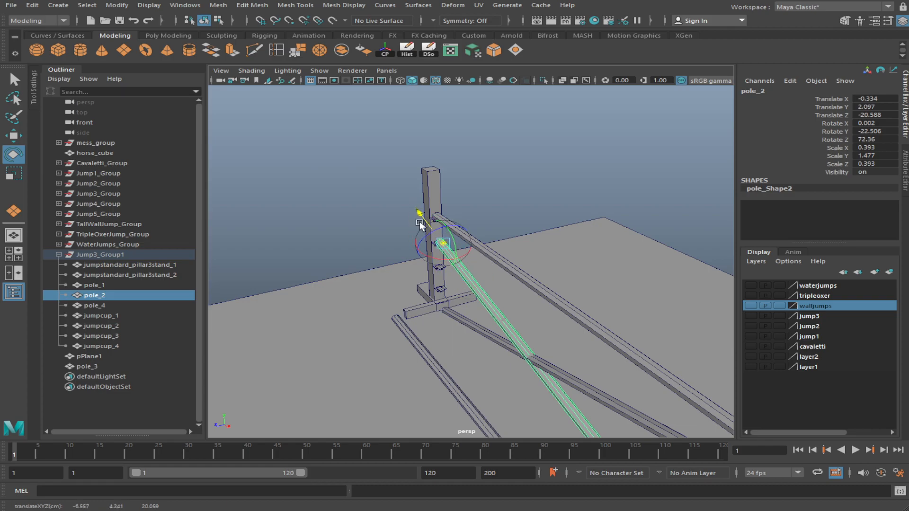
pyautogui.keyDown('alt'); pyautogui.moveTo(420, 225); pyautogui.dragTo(469, 299, button='right'); pyautogui.keyUp('alt')
pyautogui.keyDown('alt'); pyautogui.moveTo(469, 298); pyautogui.dragTo(487, 260); pyautogui.keyUp('alt')
pyautogui.keyDown('alt'); pyautogui.moveTo(487, 260); pyautogui.dragTo(464, 268, button='right'); pyautogui.keyUp('alt')
pyautogui.keyDown('alt'); pyautogui.moveTo(464, 268); pyautogui.dragTo(530, 256); pyautogui.keyUp('alt')
pyautogui.scroll(-4, 530, 256)
pyautogui.press('w')
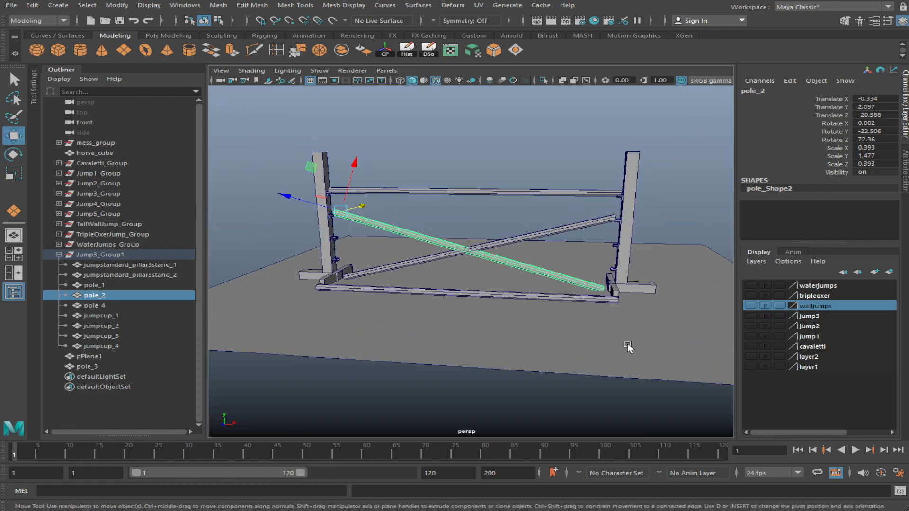
# Rotate pole_2 about its raised end to about Rotate Z 72.728
pyautogui.scroll(10, 626, 342)
pyautogui.keyDown('alt'); pyautogui.moveTo(604, 359); pyautogui.dragTo(450, 346); pyautogui.keyUp('alt')
pyautogui.press('e')
pyautogui.moveTo(325, 247); pyautogui.dragTo(323, 240)
pyautogui.press('f')
pyautogui.scroll(-5, 593, 307)
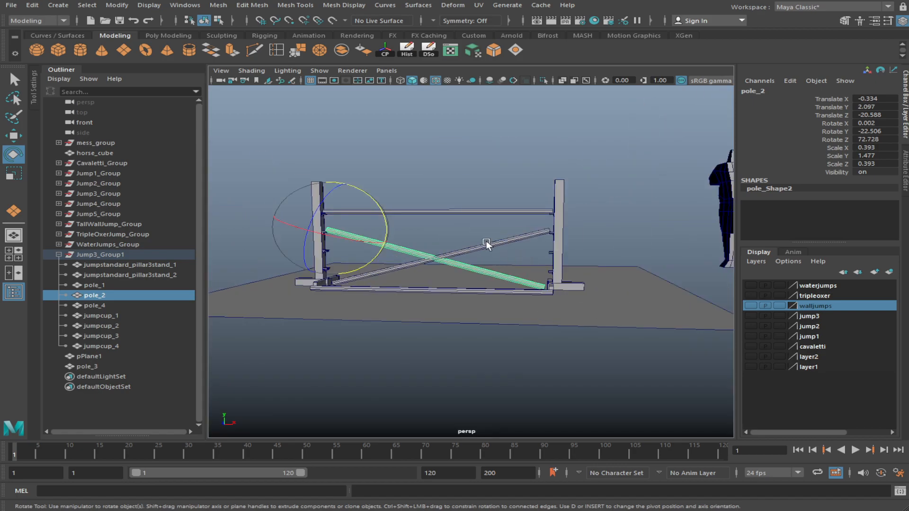
pyautogui.click(473, 239)
pyautogui.scroll(3, 461, 232)
pyautogui.scroll(-3, 461, 232)
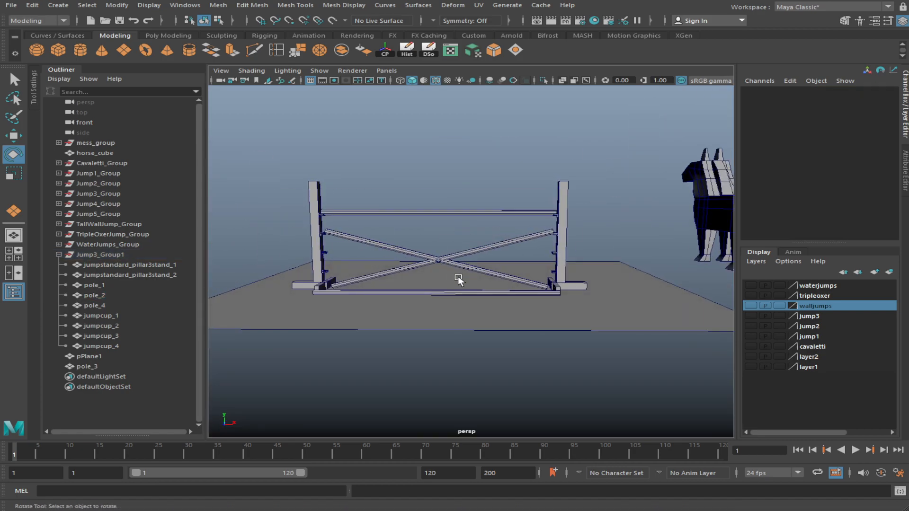
# Move pole_2 to about X -0.422 so its raised end rests over the jump cup
pyautogui.keyDown('alt'); pyautogui.moveTo(458, 276); pyautogui.dragTo(430, 262); pyautogui.keyUp('alt')
pyautogui.scroll(5, 534, 232)
pyautogui.keyDown('alt'); pyautogui.moveTo(535, 232); pyautogui.dragTo(422, 192); pyautogui.keyUp('alt')
pyautogui.click(421, 192)
pyautogui.press('w')
pyautogui.moveTo(359, 164); pyautogui.dragTo(352, 246)
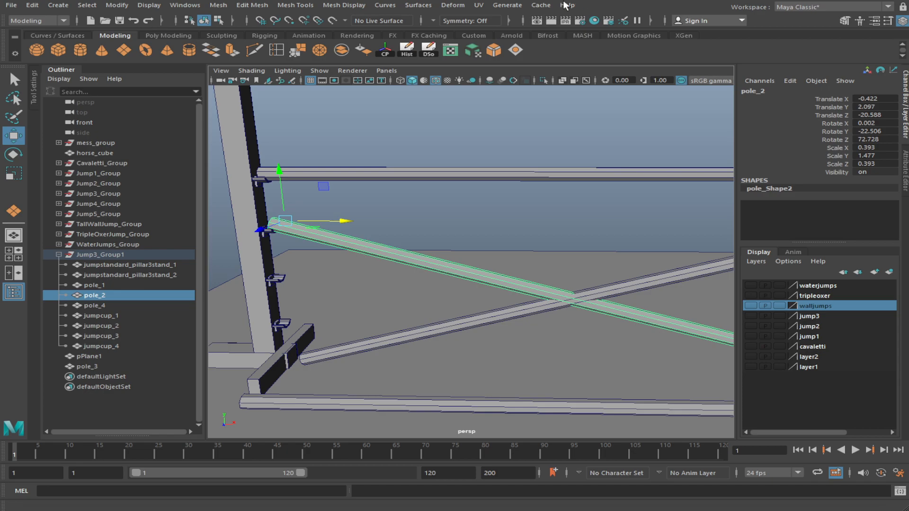
pyautogui.click(476, 200)
pyautogui.keyDown('alt'); pyautogui.moveTo(476, 200); pyautogui.dragTo(493, 267); pyautogui.keyUp('alt')
# Rotate pole_2 to about Rotate X -0.66 and undo the extra rotation made after it
pyautogui.click(494, 268)
pyautogui.keyDown('alt'); pyautogui.moveTo(552, 288); pyautogui.dragTo(483, 296); pyautogui.keyUp('alt')
pyautogui.press('e')
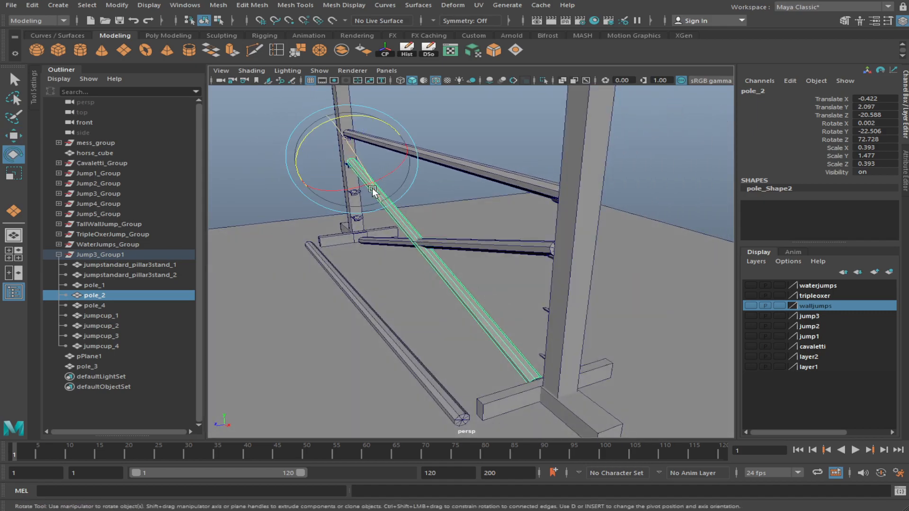
pyautogui.press('a')
pyautogui.press('f')
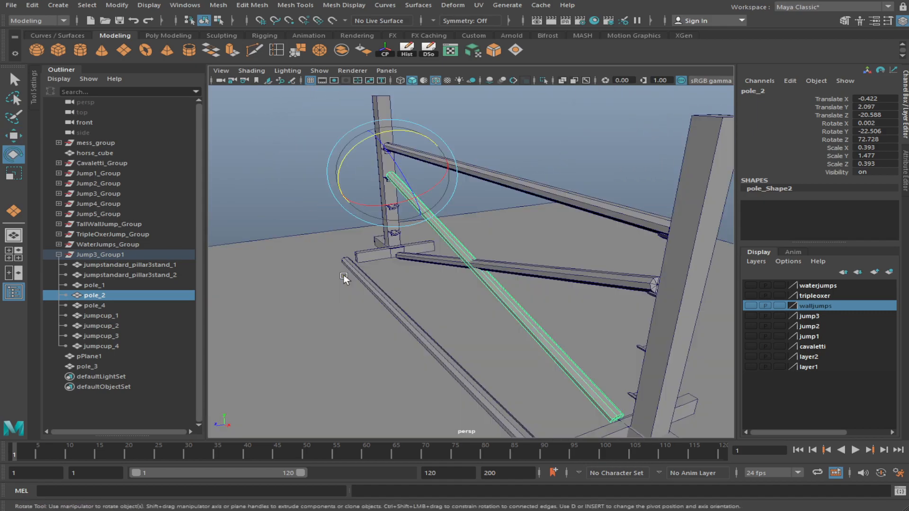
pyautogui.moveTo(430, 191); pyautogui.dragTo(427, 218)
pyautogui.moveTo(472, 175); pyautogui.dragTo(471, 177)
pyautogui.hotkey('ctrl', 'z')
pyautogui.keyDown('alt'); pyautogui.moveTo(479, 303); pyautogui.dragTo(448, 317); pyautogui.keyUp('alt')
pyautogui.keyDown('alt'); pyautogui.moveTo(448, 317); pyautogui.dragTo(576, 315, button='middle'); pyautogui.keyUp('alt')
pyautogui.keyDown('alt'); pyautogui.moveTo(577, 315); pyautogui.dragTo(558, 315); pyautogui.keyUp('alt')
# Place pole_2's pivot on its end face above the jump cup
pyautogui.press('d')
pyautogui.click(413, 232)
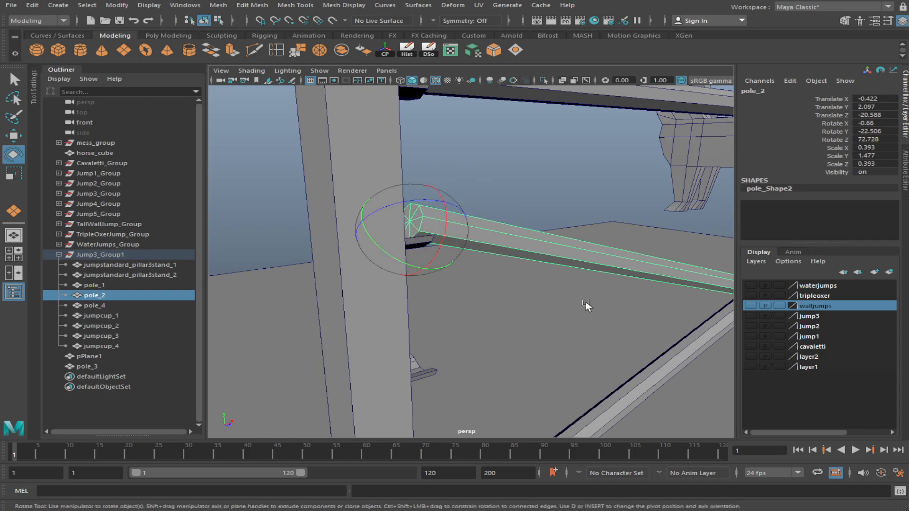
pyautogui.keyDown('alt'); pyautogui.moveTo(636, 318); pyautogui.dragTo(552, 321); pyautogui.keyUp('alt')
pyautogui.keyDown('alt'); pyautogui.moveTo(552, 321); pyautogui.dragTo(494, 325, button='right'); pyautogui.keyUp('alt')
pyautogui.keyDown('alt'); pyautogui.moveTo(493, 325); pyautogui.dragTo(369, 323); pyautogui.keyUp('alt')
pyautogui.keyDown('alt'); pyautogui.moveTo(369, 323); pyautogui.dragTo(393, 321, button='right'); pyautogui.keyUp('alt')
pyautogui.press('d')
# Rotate pole_2 about its raised end to about X -1.452, Y -22.636, Z 72.99
pyautogui.keyDown('alt'); pyautogui.moveTo(342, 220); pyautogui.dragTo(438, 227, button='middle'); pyautogui.keyUp('alt')
pyautogui.moveTo(343, 189); pyautogui.dragTo(355, 184)
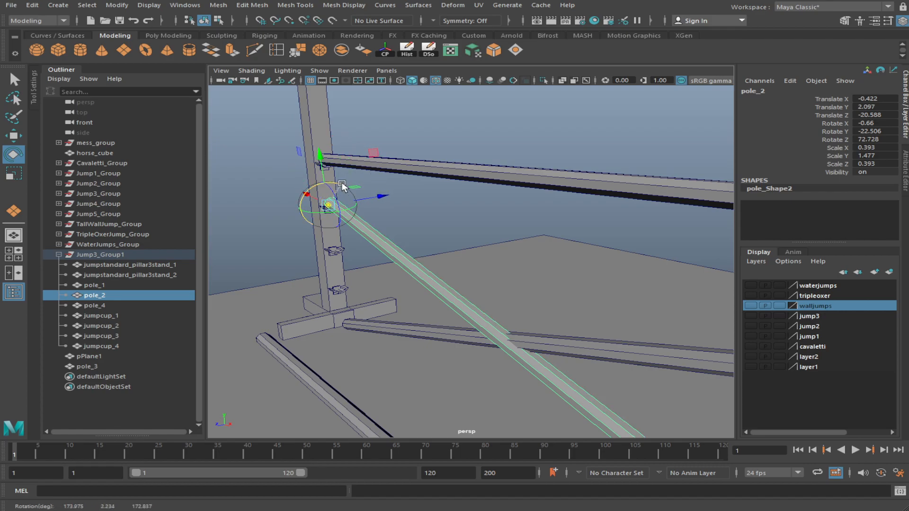
pyautogui.keyDown('alt'); pyautogui.moveTo(345, 183); pyautogui.dragTo(498, 238); pyautogui.keyUp('alt')
pyautogui.keyDown('alt'); pyautogui.moveTo(497, 238); pyautogui.dragTo(461, 239, button='right'); pyautogui.keyUp('alt')
pyautogui.keyDown('alt'); pyautogui.moveTo(461, 239); pyautogui.dragTo(444, 226); pyautogui.keyUp('alt')
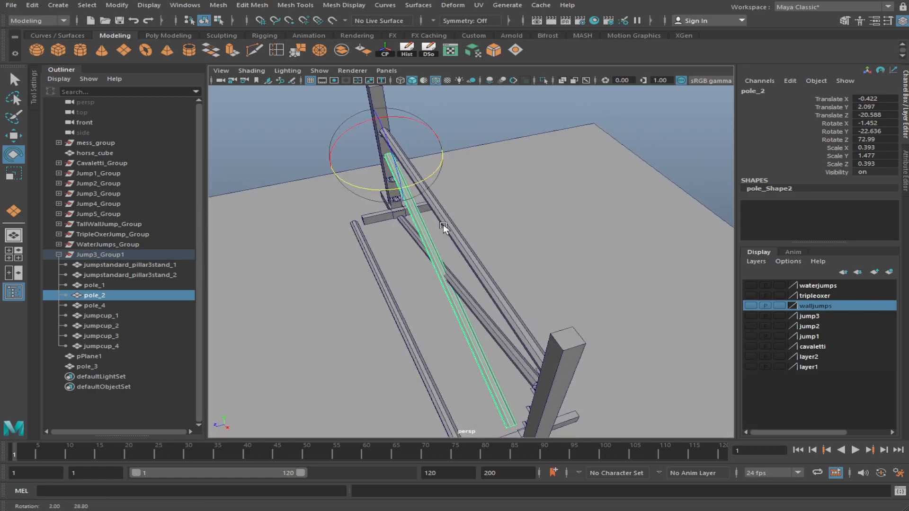
pyautogui.keyDown('alt'); pyautogui.moveTo(443, 225); pyautogui.dragTo(452, 226, button='right'); pyautogui.keyUp('alt')
pyautogui.keyDown('alt'); pyautogui.moveTo(453, 226); pyautogui.dragTo(431, 230, button='middle'); pyautogui.keyUp('alt')
pyautogui.keyDown('alt'); pyautogui.moveTo(431, 231); pyautogui.dragTo(378, 281); pyautogui.keyUp('alt')
pyautogui.scroll(-10, 483, 270)
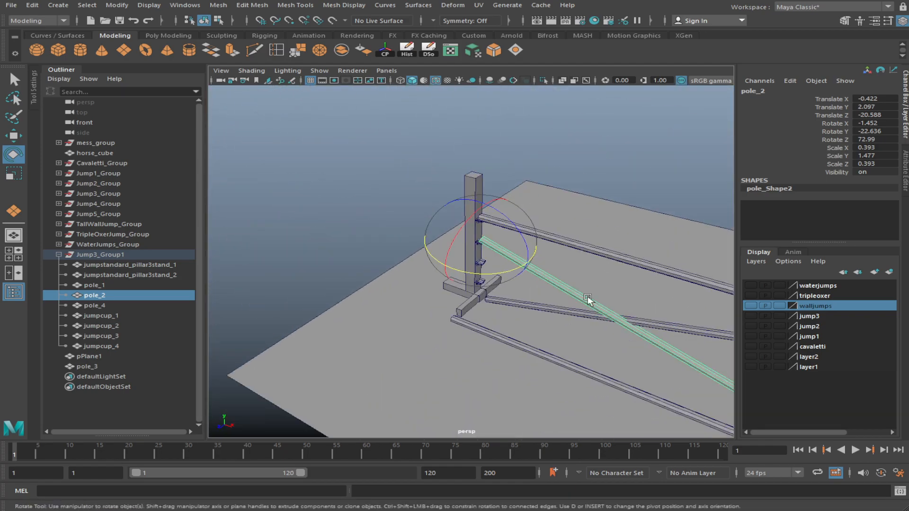
# Relocate the pivot of pole_3, the other diagonal pole, to its raised end beside the jump cup
pyautogui.keyDown('alt'); pyautogui.moveTo(578, 293); pyautogui.dragTo(516, 282); pyautogui.keyUp('alt')
pyautogui.click(522, 289)
pyautogui.scroll(5, 522, 289)
pyautogui.keyDown('alt'); pyautogui.moveTo(476, 314); pyautogui.dragTo(447, 239); pyautogui.keyUp('alt')
pyautogui.press('d')
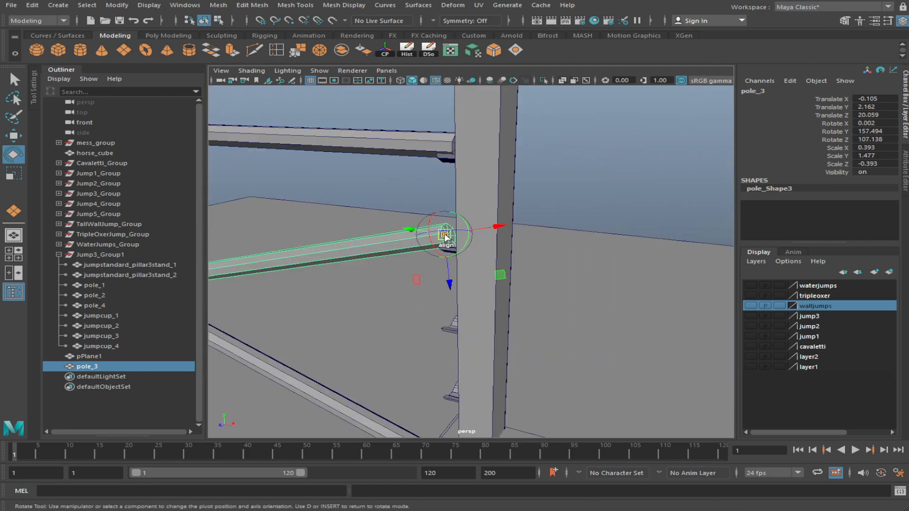
pyautogui.press('d')
pyautogui.keyDown('alt'); pyautogui.moveTo(450, 244); pyautogui.dragTo(576, 331); pyautogui.keyUp('alt')
pyautogui.press('d')
pyautogui.moveTo(505, 284); pyautogui.dragTo(459, 283)
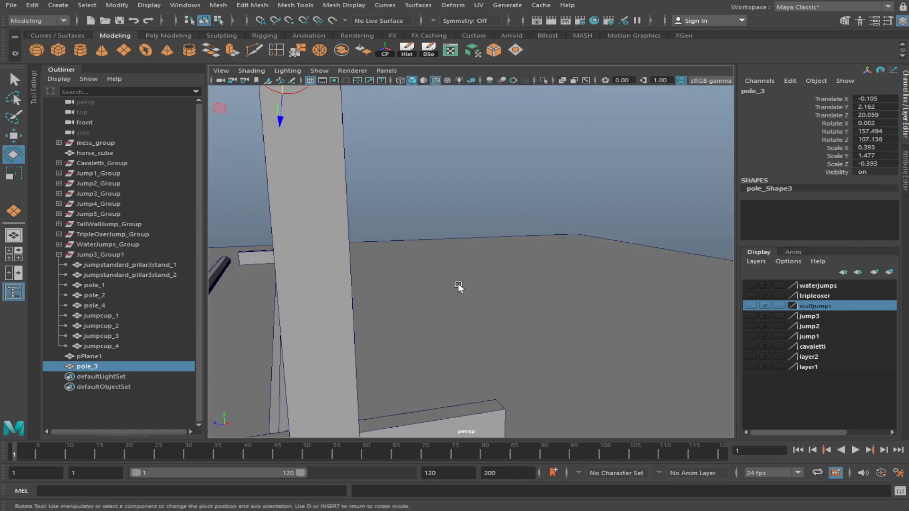
# Rotate pole_3 about its raised end to about X 2.321, Y 158.172, Z 108.043
pyautogui.scroll(-5, 462, 299)
pyautogui.keyDown('alt'); pyautogui.moveTo(465, 314); pyautogui.dragTo(545, 274); pyautogui.keyUp('alt')
pyautogui.scroll(3, 450, 290)
pyautogui.scroll(4, 431, 319)
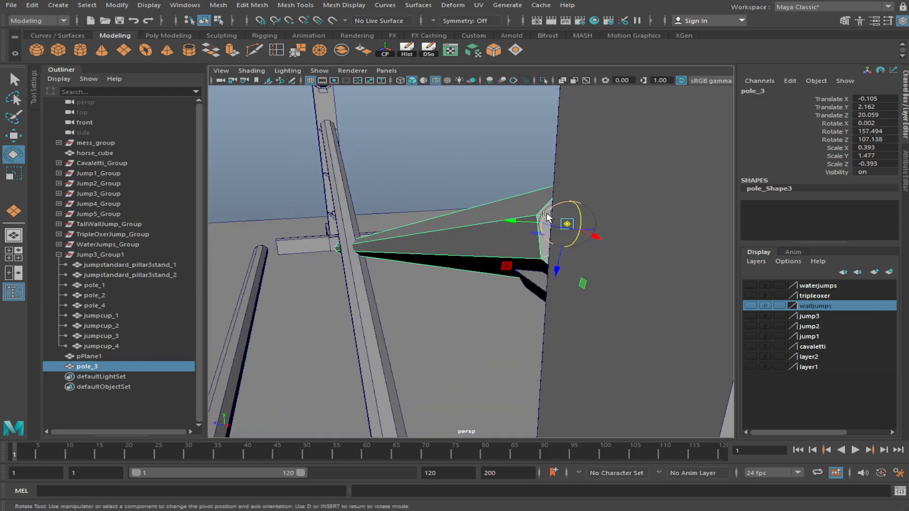
pyautogui.press('e')
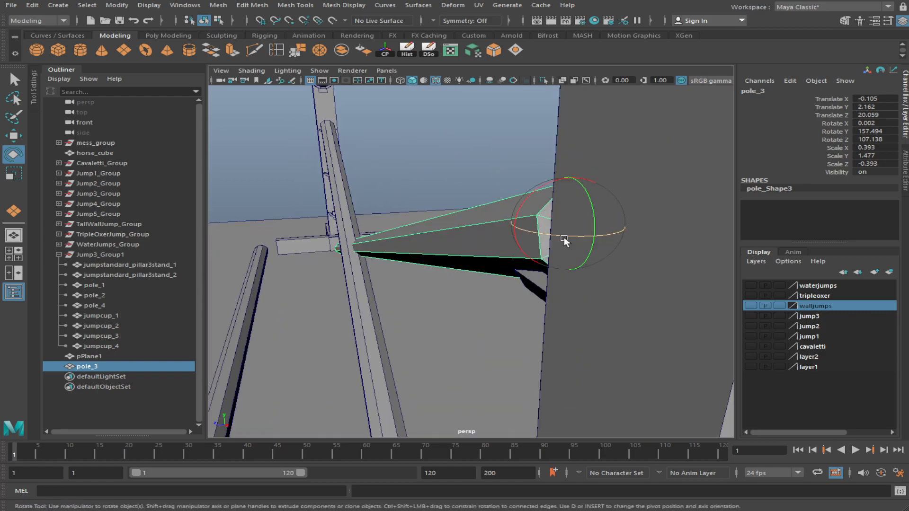
pyautogui.moveTo(564, 235); pyautogui.dragTo(561, 236)
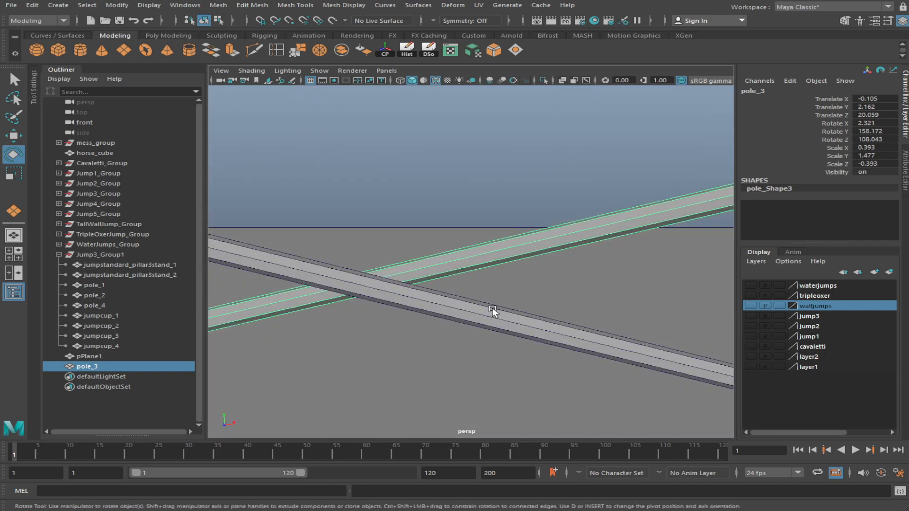
pyautogui.keyDown('alt'); pyautogui.moveTo(492, 308); pyautogui.dragTo(454, 250); pyautogui.keyUp('alt')
# Center the pivots of both diagonal poles, pole_2 and pole_3
pyautogui.press('w')
pyautogui.keyDown('shift'); pyautogui.click(420, 262); pyautogui.keyUp('shift')
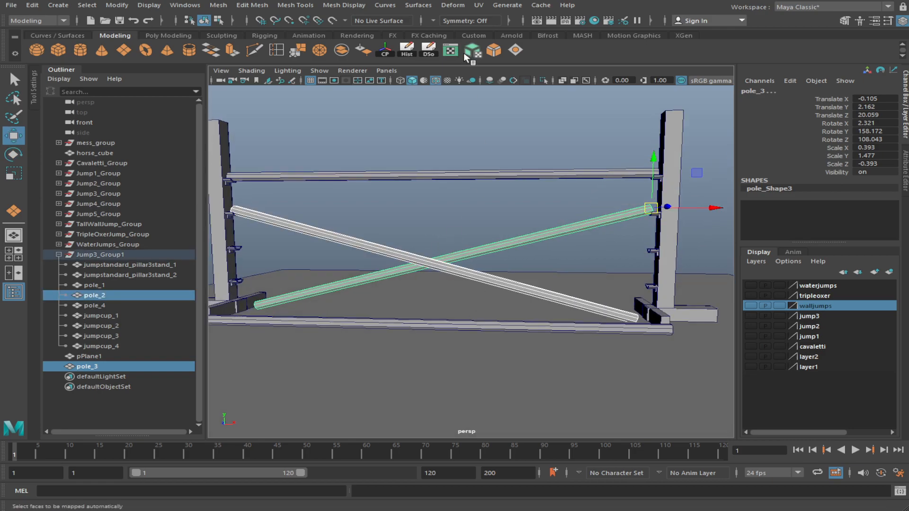
pyautogui.click(388, 56)
pyautogui.keyDown('alt'); pyautogui.moveTo(437, 251); pyautogui.dragTo(491, 260); pyautogui.keyUp('alt')
# Try raising the horizontal pole_1 and scaling it along its local Z axis, and undo the changes
pyautogui.click(463, 182)
pyautogui.moveTo(463, 182)
pyautogui.keyDown('alt'); pyautogui.mouseDown()
pyautogui.moveTo(352, 216)
pyautogui.moveTo(334, 200)
pyautogui.moveTo(479, 227)
pyautogui.moveTo(438, 173)
pyautogui.moveTo(457, 177)
pyautogui.mouseUp(); pyautogui.keyUp('alt')
pyautogui.press('r')
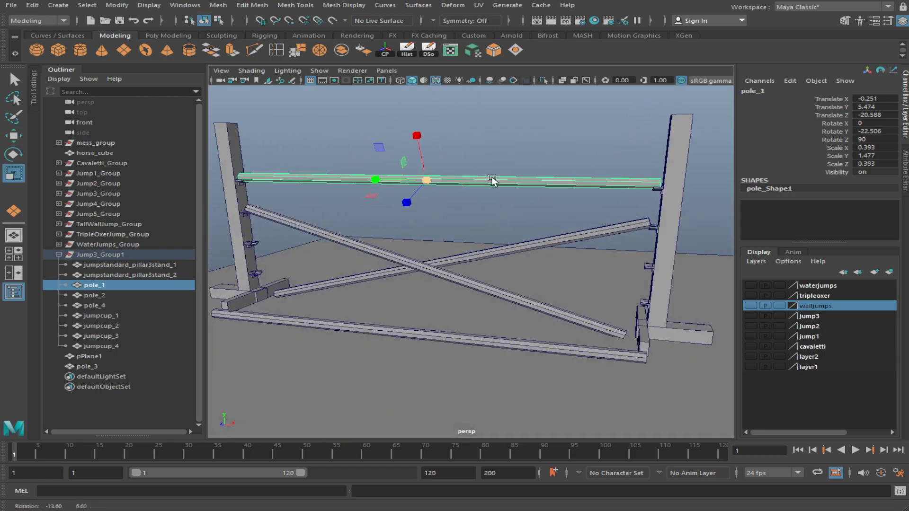
pyautogui.press('w')
pyautogui.scroll(2, 455, 183)
pyautogui.moveTo(441, 142); pyautogui.dragTo(446, 80)
pyautogui.hotkey('ctrl', 'z')
pyautogui.keyDown('alt'); pyautogui.moveTo(465, 187); pyautogui.dragTo(335, 218); pyautogui.keyUp('alt')
pyautogui.press('r')
pyautogui.hotkey('ctrl', 'z')
pyautogui.moveTo(402, 205); pyautogui.dragTo(1, 458)
pyautogui.hotkey('ctrl', 'z')
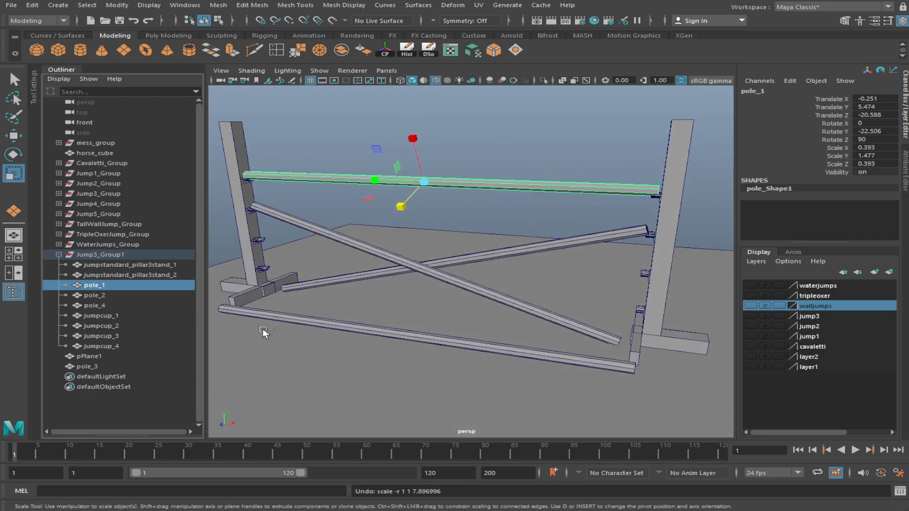
pyautogui.keyDown('alt'); pyautogui.moveTo(496, 165); pyautogui.dragTo(446, 195); pyautogui.keyUp('alt')
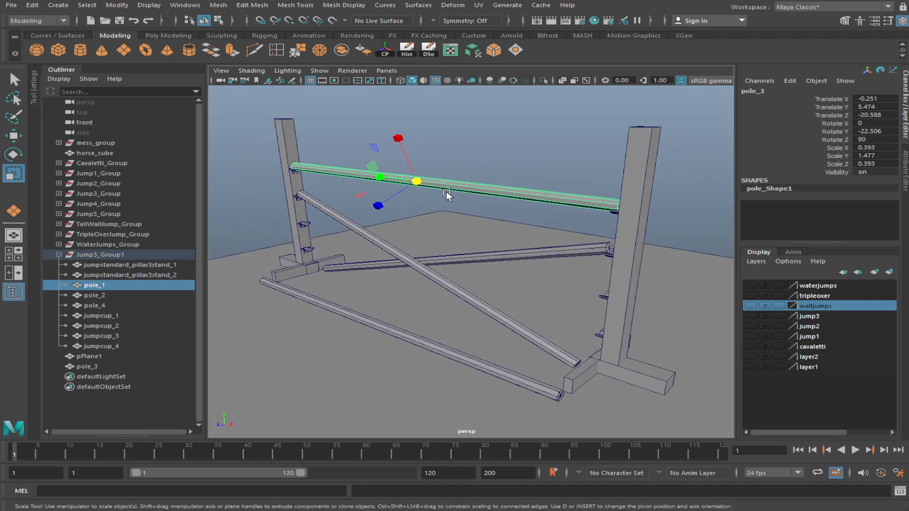
# Try two rotations of pole_1 about its X axis, of about 73.8 and 68.9 degrees, and undo each
pyautogui.press('e')
pyautogui.moveTo(371, 183); pyautogui.dragTo(350, 165)
pyautogui.moveTo(416, 202); pyautogui.dragTo(481, 203)
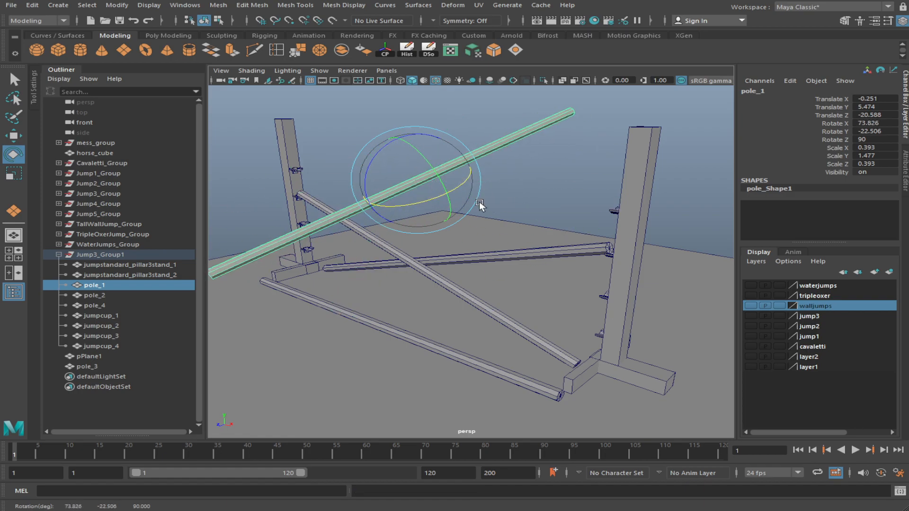
pyautogui.hotkey('ctrl', 'z')
pyautogui.keyDown('alt'); pyautogui.moveTo(490, 257); pyautogui.dragTo(443, 260); pyautogui.keyUp('alt')
pyautogui.moveTo(408, 188); pyautogui.dragTo(459, 218)
pyautogui.hotkey('ctrl', 'z')
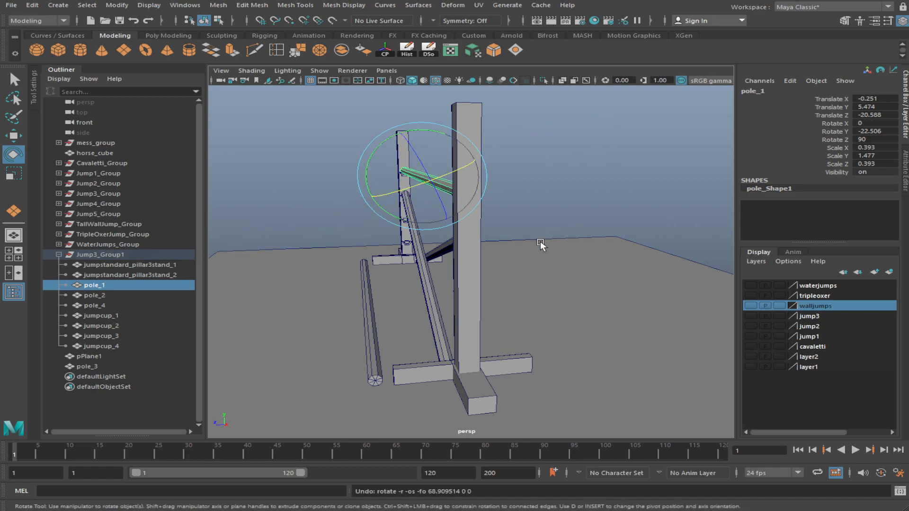
pyautogui.keyDown('alt'); pyautogui.moveTo(409, 274); pyautogui.dragTo(527, 272); pyautogui.keyUp('alt')
pyautogui.press('w')
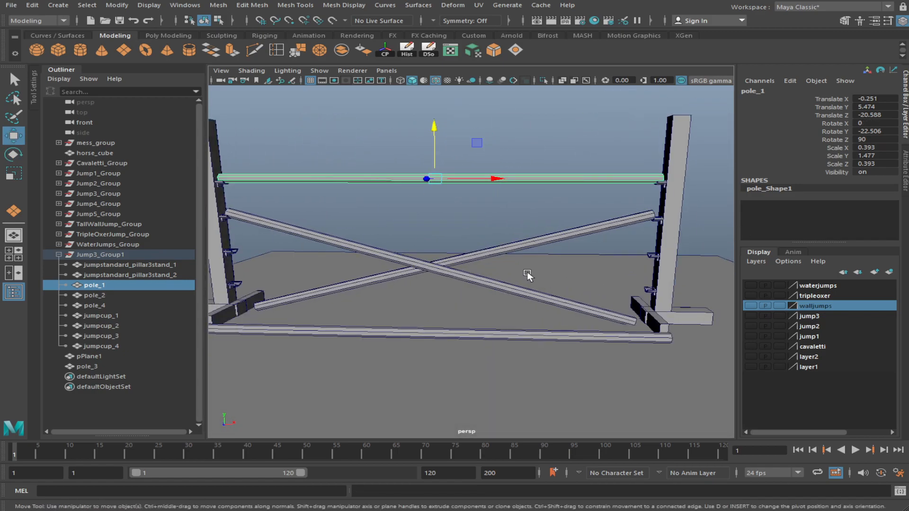
# Select pole_2 and relocate its pivot to the end face above the jump cup
pyautogui.click(509, 225)
pyautogui.keyDown('alt'); pyautogui.moveTo(509, 225); pyautogui.dragTo(611, 199); pyautogui.keyUp('alt')
pyautogui.click(608, 210)
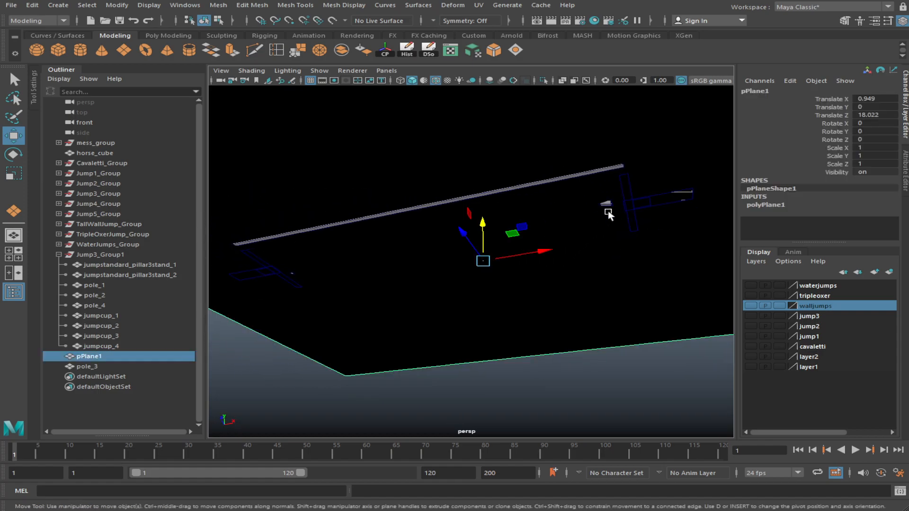
pyautogui.click(600, 232)
pyautogui.press('f')
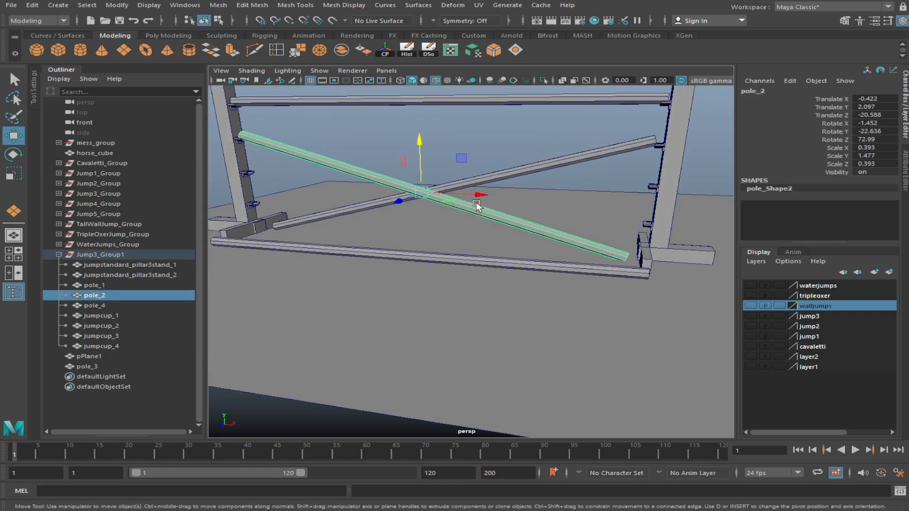
pyautogui.keyDown('alt'); pyautogui.moveTo(495, 209); pyautogui.dragTo(412, 215, button='middle'); pyautogui.keyUp('alt')
pyautogui.keyDown('alt'); pyautogui.moveTo(413, 216); pyautogui.dragTo(509, 277, button='right'); pyautogui.keyUp('alt')
pyautogui.keyDown('alt'); pyautogui.moveTo(325, 175); pyautogui.dragTo(412, 191); pyautogui.keyUp('alt')
pyautogui.press('d')
pyautogui.click(341, 199)
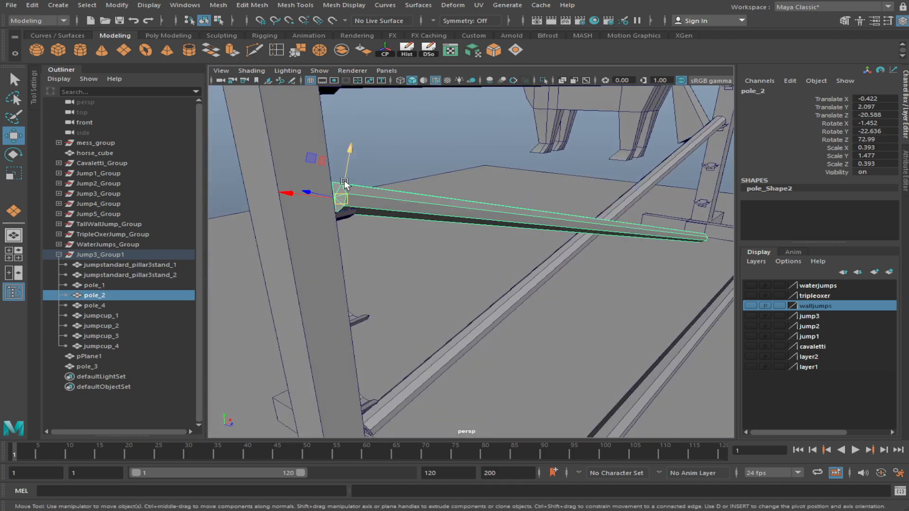
# Rotate pole_2 about its end pivot to about 73.45 degrees in Z so its end rests in the jump cup
pyautogui.press('e')
pyautogui.scroll(3, 383, 193)
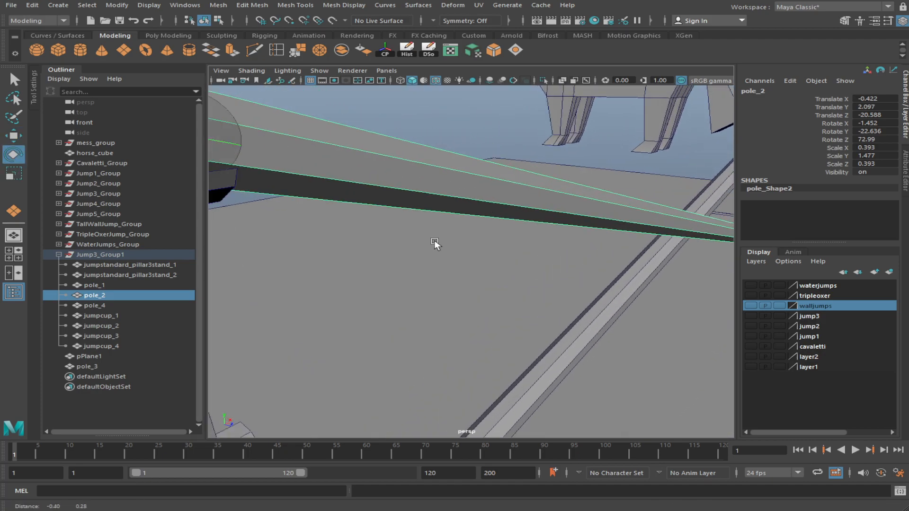
pyautogui.keyDown('alt'); pyautogui.moveTo(426, 237); pyautogui.dragTo(483, 276, button='middle'); pyautogui.keyUp('alt')
pyautogui.scroll(-1, 483, 277)
pyautogui.press('+')
pyautogui.press('+')
pyautogui.scroll(-5, 483, 277)
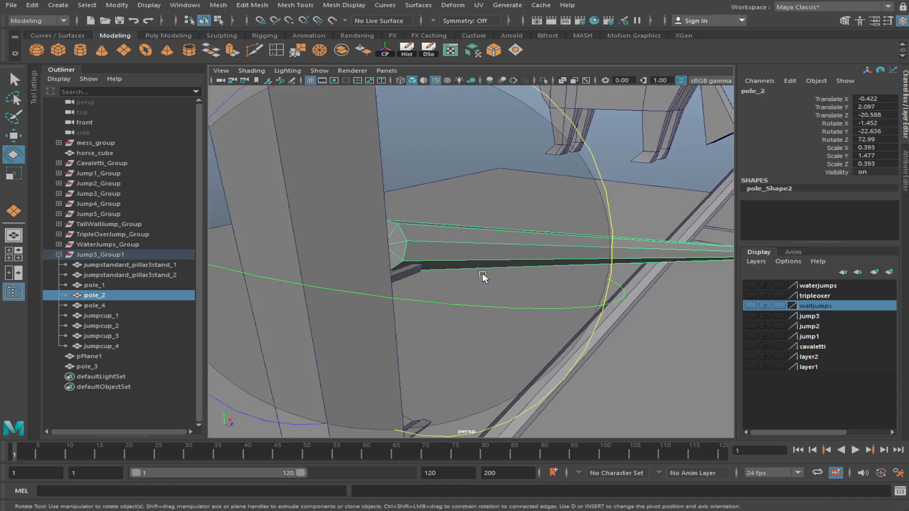
pyautogui.moveTo(290, 138)
pyautogui.mouseDown()
pyautogui.moveTo(276, 141)
pyautogui.moveTo(284, 144)
pyautogui.mouseUp()
pyautogui.keyDown('alt'); pyautogui.moveTo(528, 266); pyautogui.dragTo(608, 251); pyautogui.keyUp('alt')
pyautogui.moveTo(315, 169); pyautogui.dragTo(315, 170)
pyautogui.press('-')
pyautogui.press('-')
pyautogui.keyDown('alt'); pyautogui.moveTo(666, 146); pyautogui.dragTo(538, 169); pyautogui.keyUp('alt')
pyautogui.click(538, 170)
# Inspect the cross-rail jump from several angles, checking the ground pole_4 and the horizontal pole_1
pyautogui.scroll(-6, 532, 259)
pyautogui.scroll(4, 484, 201)
pyautogui.keyDown('alt'); pyautogui.moveTo(531, 259); pyautogui.dragTo(495, 256); pyautogui.keyUp('alt')
pyautogui.scroll(-3, 486, 226)
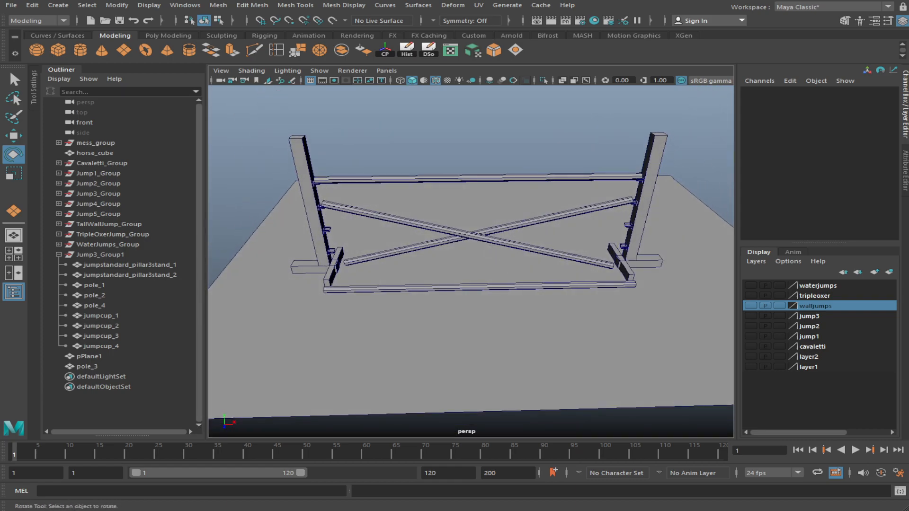
pyautogui.keyDown('alt'); pyautogui.moveTo(373, 353); pyautogui.dragTo(590, 362); pyautogui.keyUp('alt')
pyautogui.click(479, 295)
pyautogui.scroll(3, 284, 330)
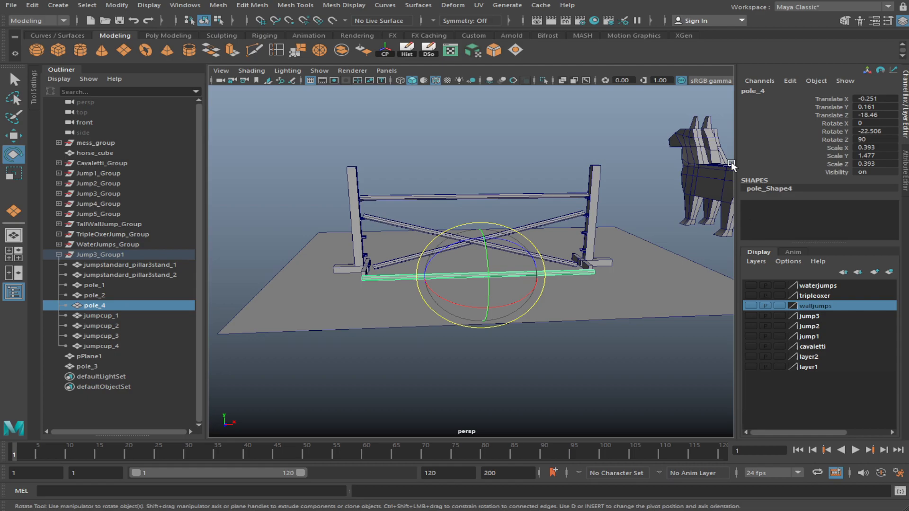
pyautogui.click(561, 185)
pyautogui.moveTo(548, 177); pyautogui.dragTo(488, 198)
pyautogui.click(615, 127)
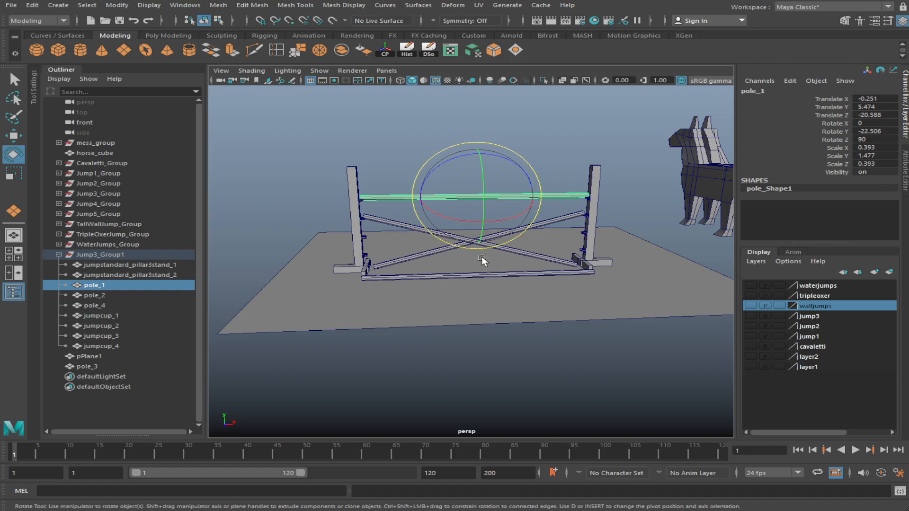
# Try moving the ground pole_4, and undo the move
pyautogui.click(517, 273)
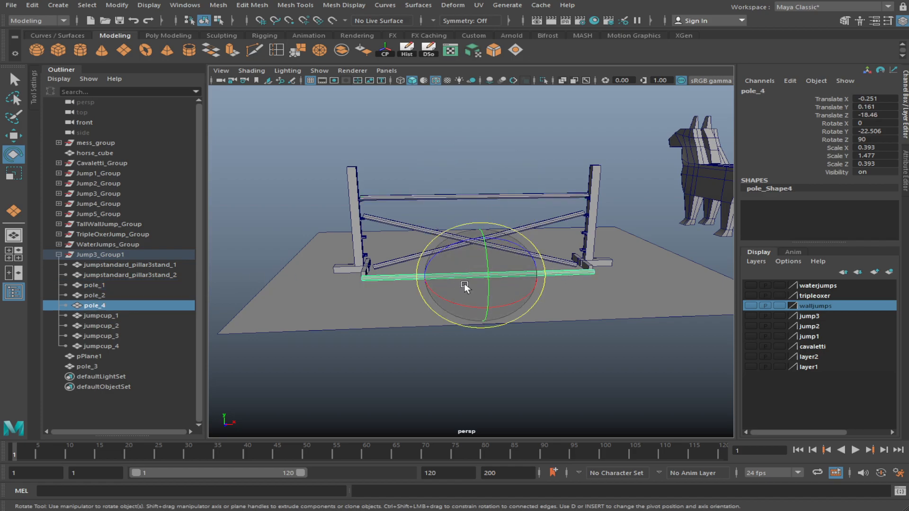
pyautogui.keyDown('alt'); pyautogui.moveTo(649, 401); pyautogui.dragTo(562, 308); pyautogui.keyUp('alt')
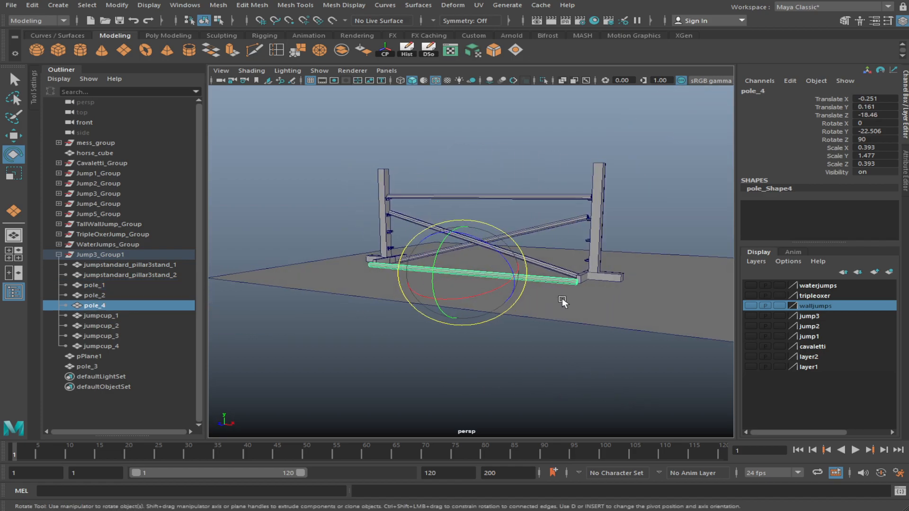
pyautogui.keyDown('alt'); pyautogui.moveTo(548, 221); pyautogui.dragTo(524, 299); pyautogui.keyUp('alt')
pyautogui.press('w')
pyautogui.moveTo(393, 270); pyautogui.dragTo(490, 269)
pyautogui.hotkey('ctrl', 'z')
pyautogui.hotkey('ctrl', 'z')
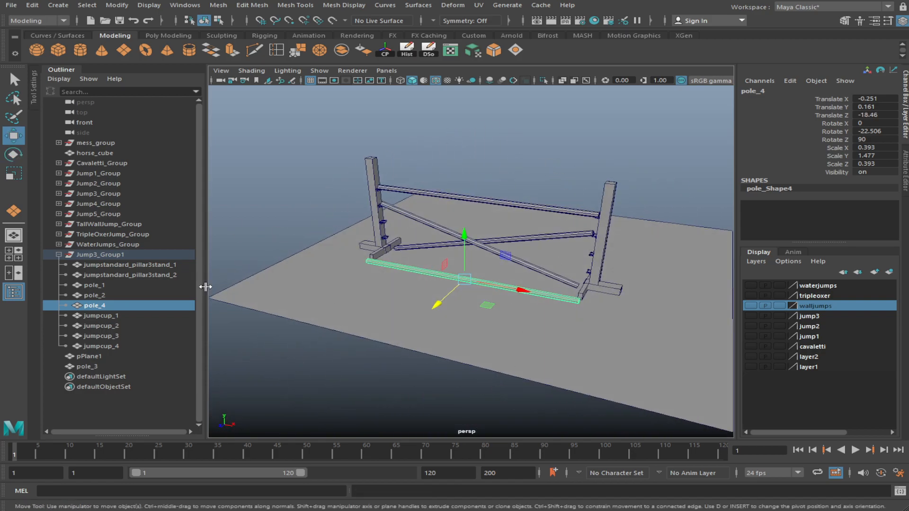
# Examine how the diagonal poles pole_2 and pole_3 cross and sit between the two stands
pyautogui.click(402, 166)
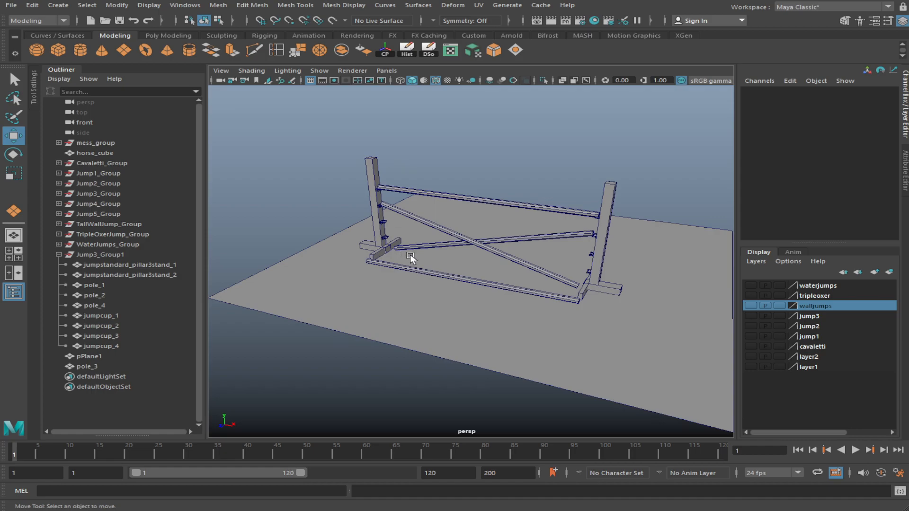
pyautogui.keyDown('alt'); pyautogui.moveTo(472, 298); pyautogui.dragTo(489, 284); pyautogui.keyUp('alt')
pyautogui.scroll(2, 465, 240)
pyautogui.scroll(-5, 359, 302)
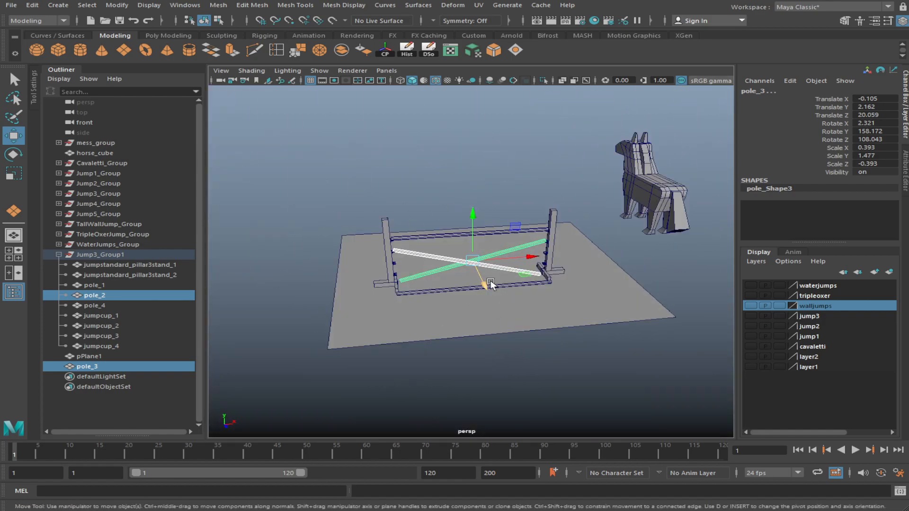
pyautogui.moveTo(501, 289)
pyautogui.keyDown('alt'); pyautogui.mouseDown()
pyautogui.moveTo(474, 275)
pyautogui.moveTo(495, 274)
pyautogui.mouseUp(); pyautogui.keyUp('alt')
pyautogui.scroll(4, 475, 274)
pyautogui.scroll(2, 495, 275)
pyautogui.scroll(-5, 453, 305)
pyautogui.keyDown('alt'); pyautogui.moveTo(453, 305); pyautogui.dragTo(527, 332); pyautogui.keyUp('alt')
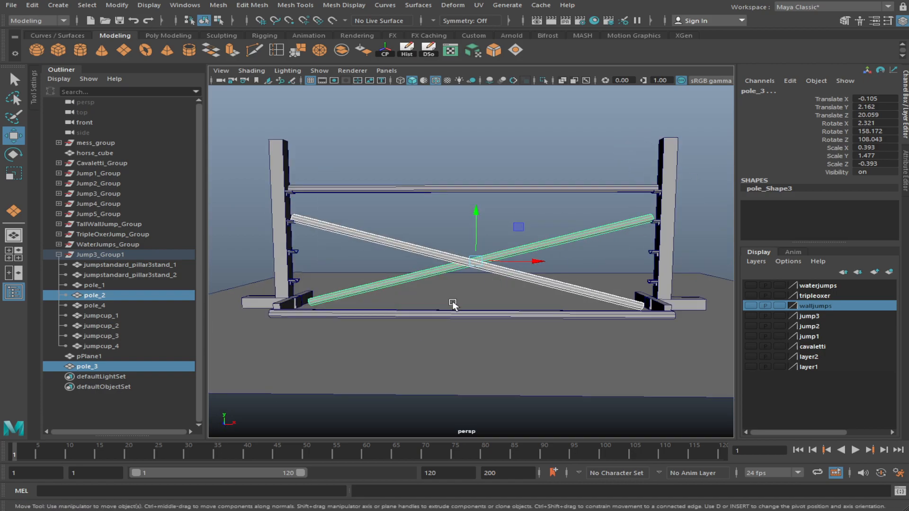
pyautogui.click(510, 338)
pyautogui.scroll(3, 516, 343)
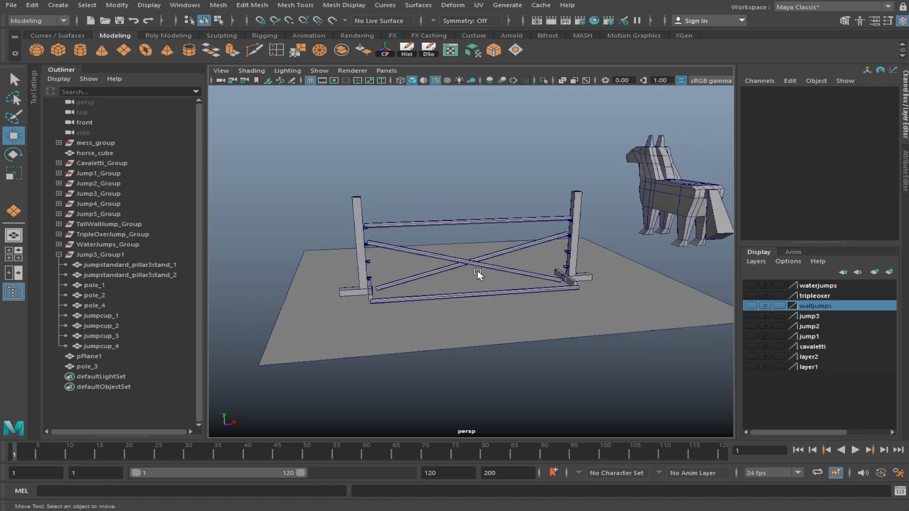
pyautogui.keyDown('alt'); pyautogui.moveTo(477, 271); pyautogui.dragTo(528, 292); pyautogui.keyUp('alt')
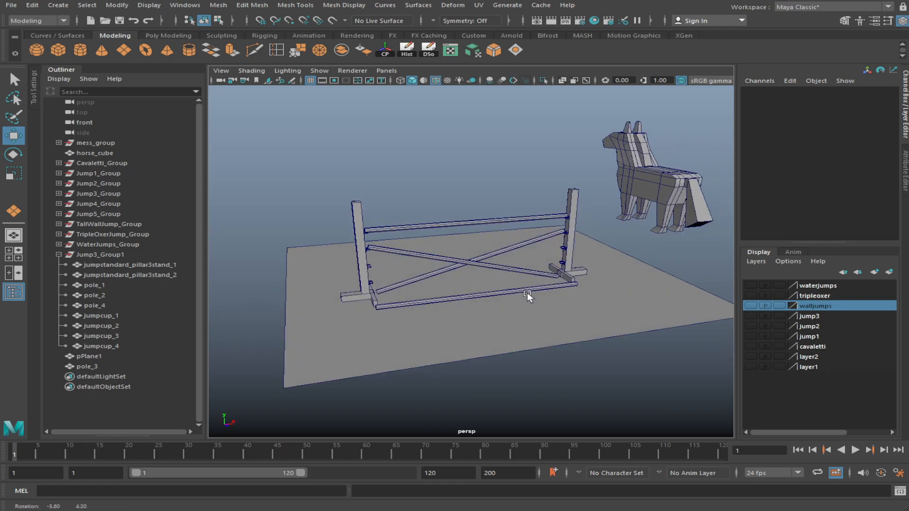
# Place pole_3 inside Jump3_Group1, directly after pole_2 in the hierarchy
pyautogui.click(97, 364)
pyautogui.click(87, 255)
pyautogui.click(99, 364)
pyautogui.moveTo(98, 364); pyautogui.dragTo(121, 300)
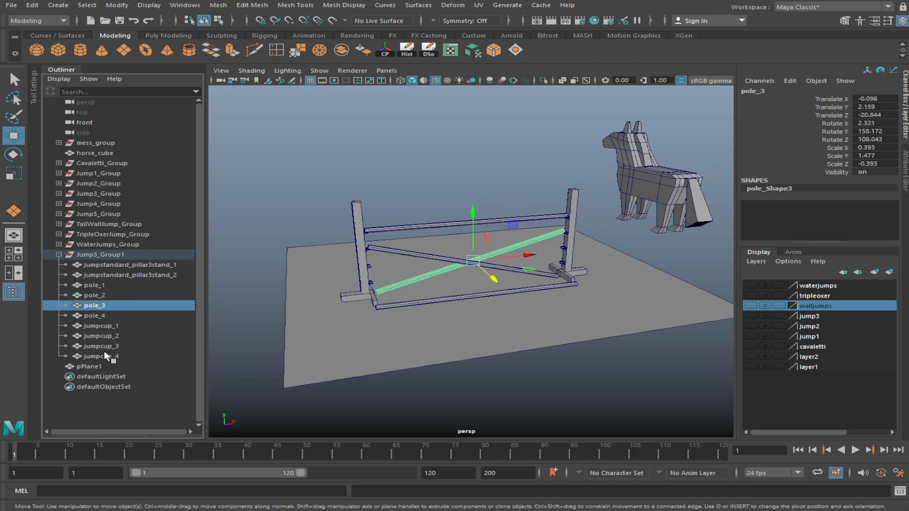
# Rename the cross-rail group Jump3_Group1 as Jump6_Group1
pyautogui.click(90, 367)
pyautogui.click(107, 256)
pyautogui.keyDown('alt'); pyautogui.moveTo(376, 239); pyautogui.dragTo(270, 277); pyautogui.keyUp('alt')
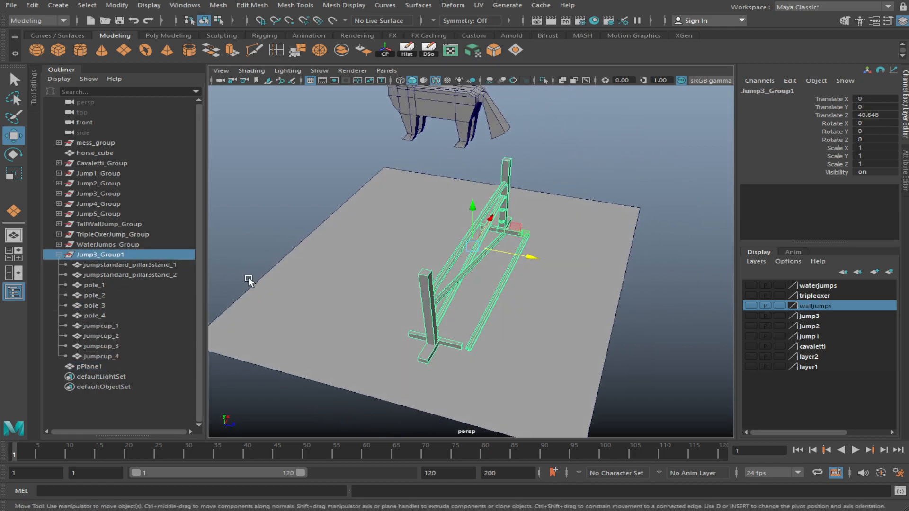
pyautogui.doubleClick(98, 255)
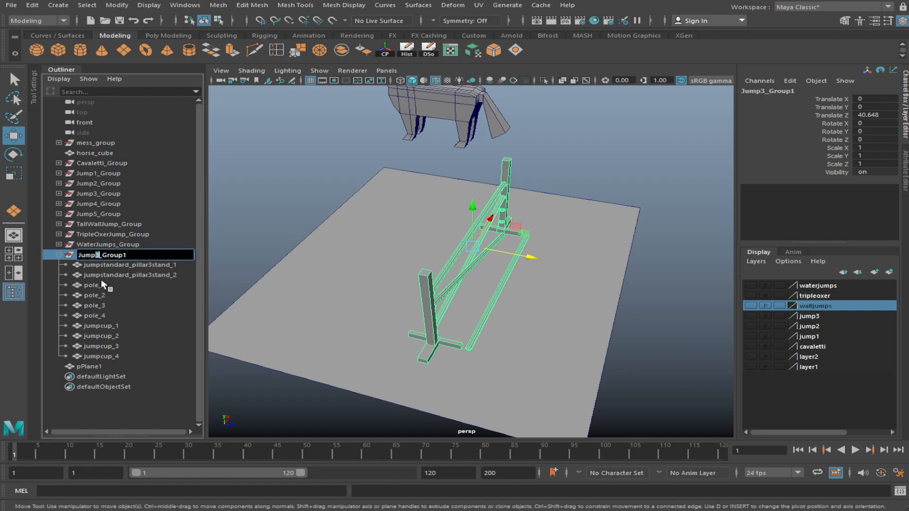
pyautogui.write('6')
pyautogui.click(243, 211)
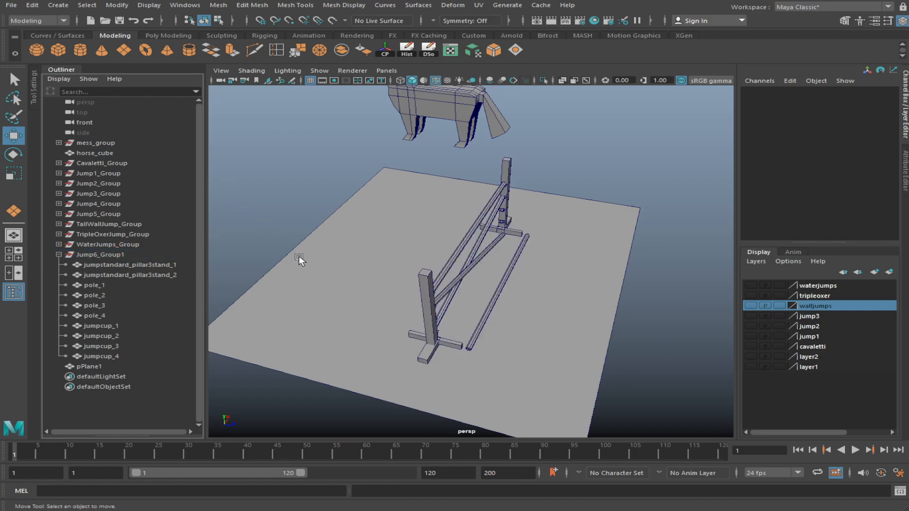
# Collapse and duplicate Jump6_Group1, and move the copy along Z to a Translate Z of about 46.23
pyautogui.click(100, 256)
pyautogui.click(59, 255)
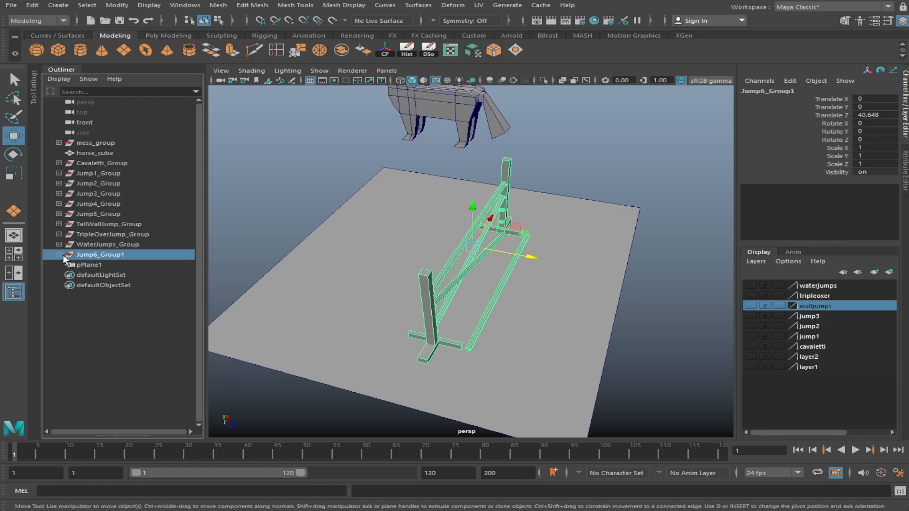
pyautogui.hotkey('ctrl', 'd')
pyautogui.moveTo(529, 257); pyautogui.dragTo(611, 272)
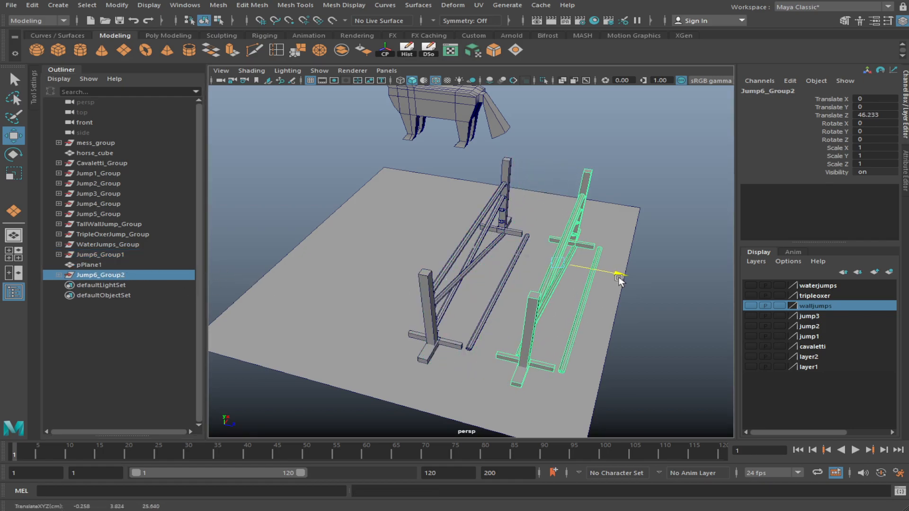
pyautogui.keyDown('alt'); pyautogui.moveTo(320, 290); pyautogui.dragTo(363, 300); pyautogui.keyUp('alt')
pyautogui.keyDown('alt'); pyautogui.moveTo(363, 300); pyautogui.dragTo(411, 322, button='right'); pyautogui.keyUp('alt')
pyautogui.keyDown('alt'); pyautogui.moveTo(411, 322); pyautogui.dragTo(467, 290, button='middle'); pyautogui.keyUp('alt')
# Lower pole_2 of the duplicated jump to a Translate Y of about 0.72, at the next jump cup down
pyautogui.click(456, 204)
pyautogui.keyDown('alt'); pyautogui.moveTo(457, 255); pyautogui.dragTo(428, 248); pyautogui.keyUp('alt')
pyautogui.scroll(-5, 445, 220)
pyautogui.scroll(5, 428, 249)
pyautogui.moveTo(242, 179); pyautogui.dragTo(244, 203)
# Relocate the pivot of the lowered pole_2 to the center vertex of its end face at the jump cup
pyautogui.press('e')
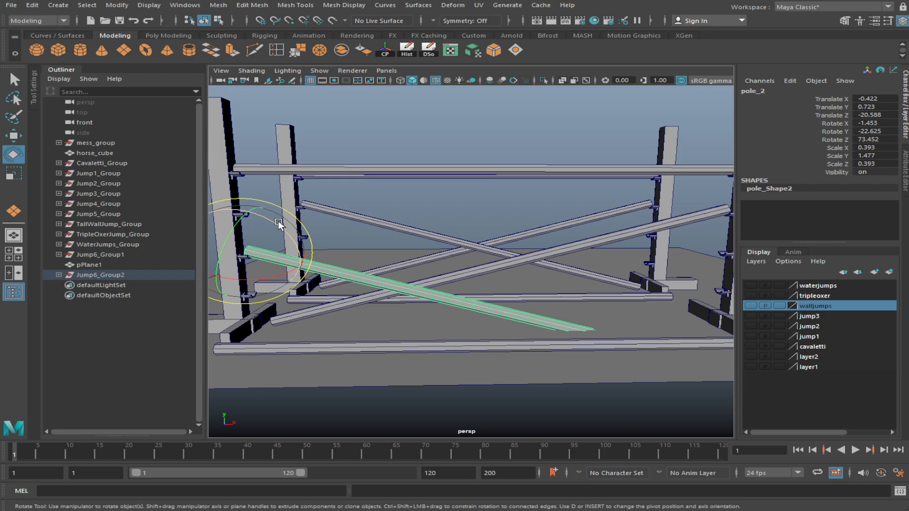
pyautogui.press('d')
pyautogui.moveTo(245, 251); pyautogui.dragTo(430, 280)
pyautogui.hotkey('ctrl', 'z')
pyautogui.keyDown('alt'); pyautogui.moveTo(431, 281); pyautogui.dragTo(454, 288, button='right'); pyautogui.keyUp('alt')
pyautogui.keyDown('alt'); pyautogui.moveTo(355, 225); pyautogui.dragTo(411, 253, button='middle'); pyautogui.keyUp('alt')
pyautogui.moveTo(369, 232); pyautogui.dragTo(321, 228)
pyautogui.press('f')
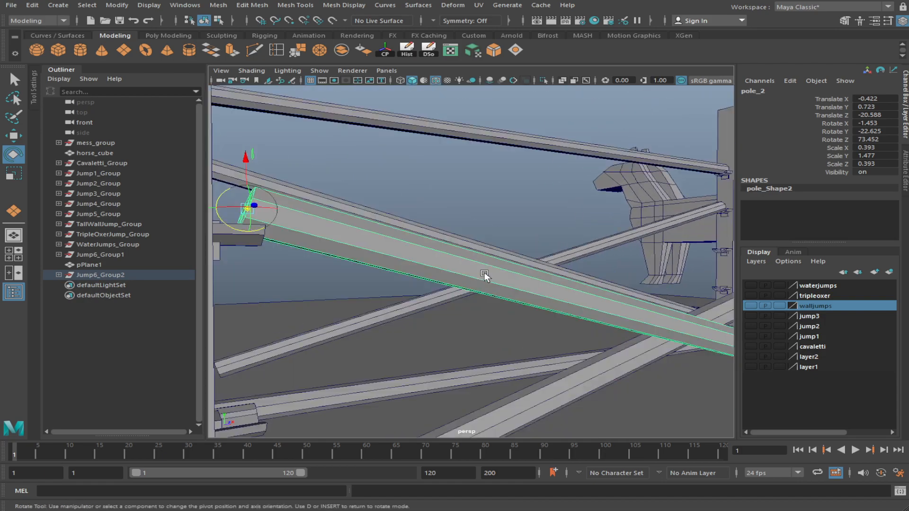
pyautogui.click(531, 305)
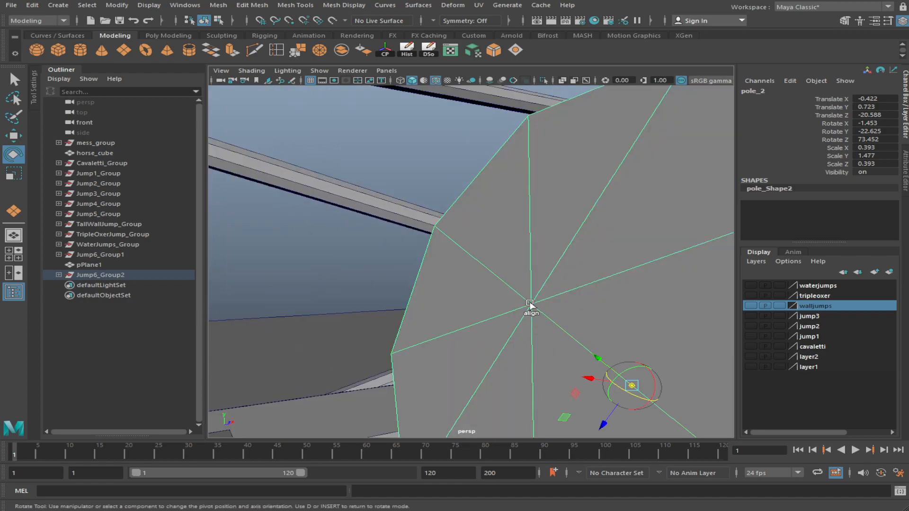
pyautogui.click(531, 306)
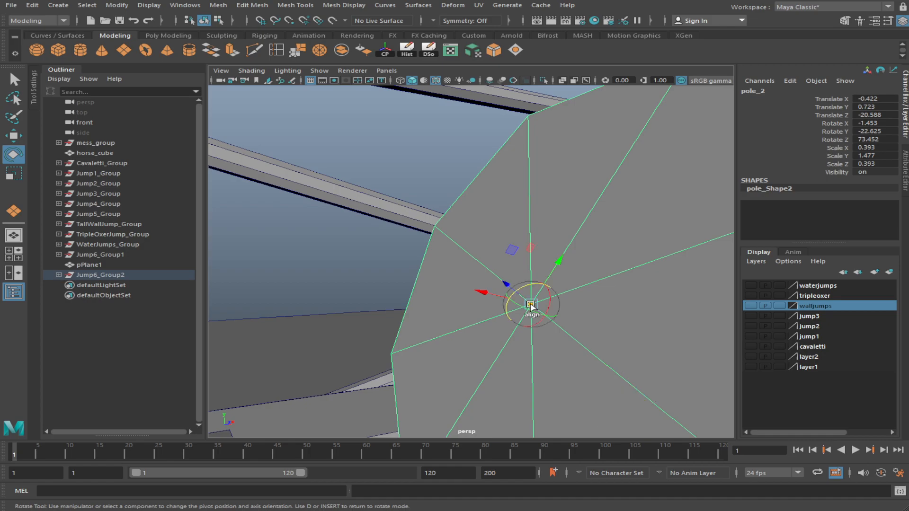
pyautogui.scroll(-5, 536, 329)
pyautogui.press('d')
# Rotate the lowered pole_2 about its end pivot to about 79.3 degrees in Z, raising its far end toward the opposite stand
pyautogui.scroll(2, 502, 317)
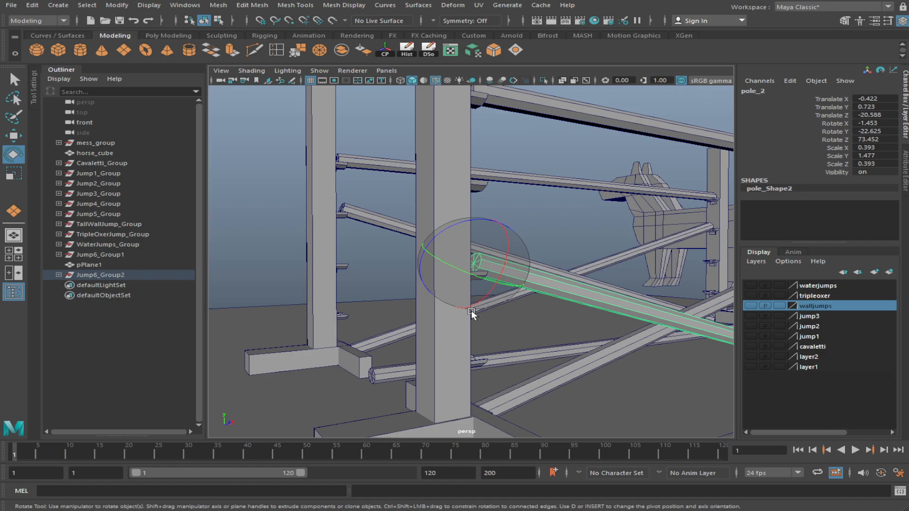
pyautogui.keyDown('alt'); pyautogui.moveTo(471, 311); pyautogui.dragTo(487, 286); pyautogui.keyUp('alt')
pyautogui.press('d')
pyautogui.click(397, 306)
pyautogui.moveTo(397, 305); pyautogui.dragTo(362, 299)
pyautogui.keyDown('alt'); pyautogui.moveTo(483, 353); pyautogui.dragTo(369, 375); pyautogui.keyUp('alt')
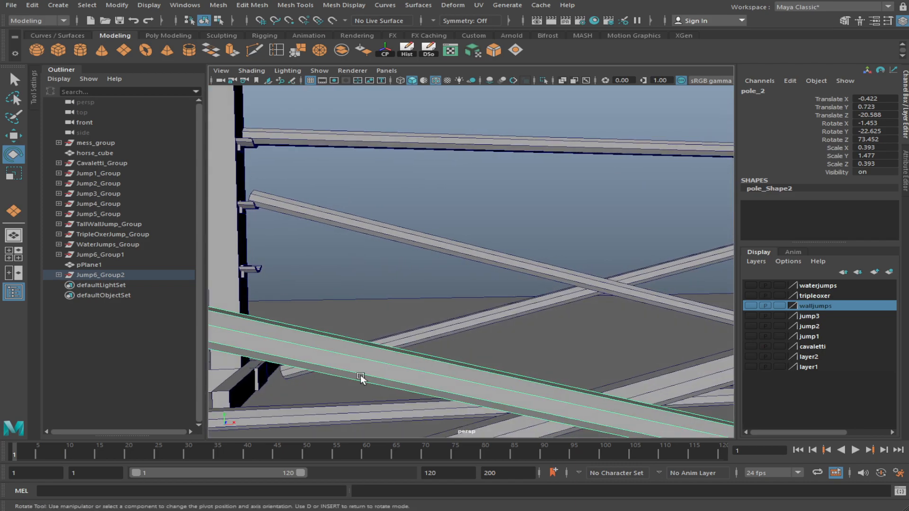
pyautogui.scroll(-5, 539, 361)
pyautogui.keyDown('alt'); pyautogui.moveTo(539, 361); pyautogui.dragTo(523, 325); pyautogui.keyUp('alt')
pyautogui.press('r')
pyautogui.press('e')
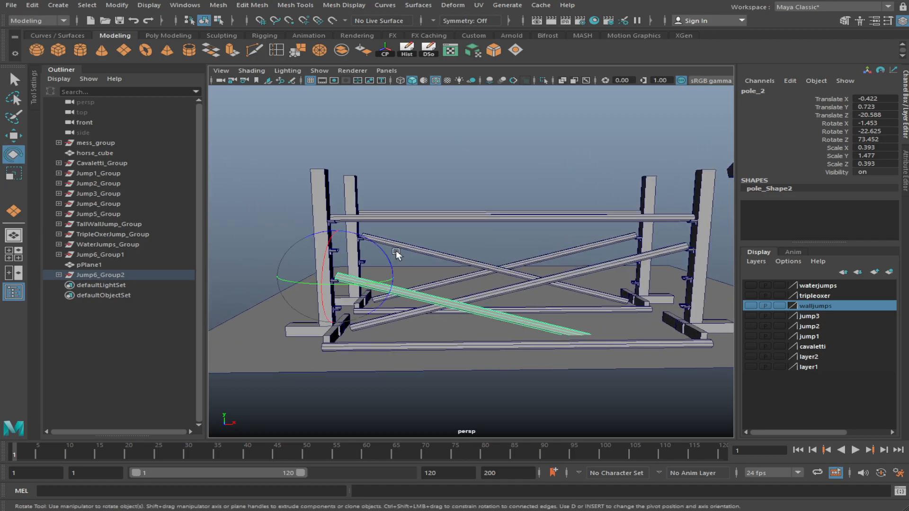
pyautogui.keyDown('alt'); pyautogui.moveTo(389, 254); pyautogui.dragTo(478, 308); pyautogui.keyUp('alt')
pyautogui.scroll(3, 426, 211)
pyautogui.moveTo(427, 210); pyautogui.dragTo(579, 356)
pyautogui.scroll(10, 516, 300)
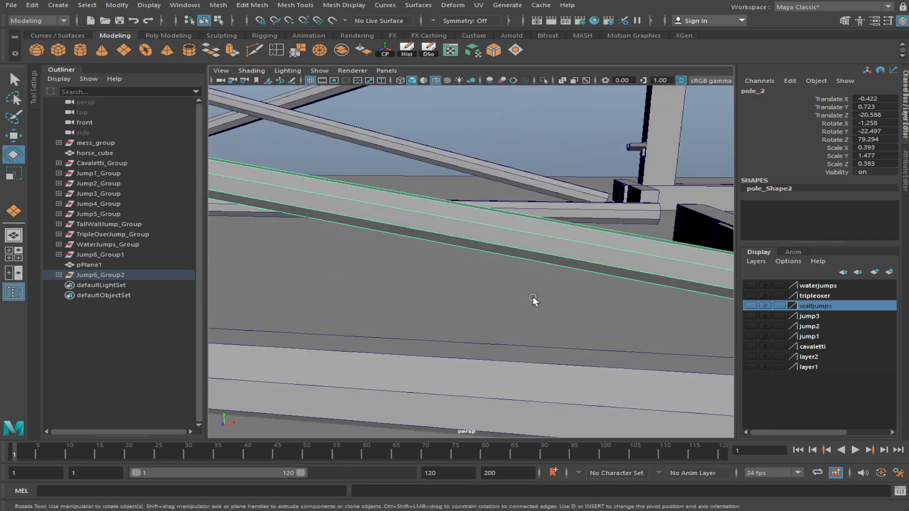
pyautogui.scroll(-10, 533, 296)
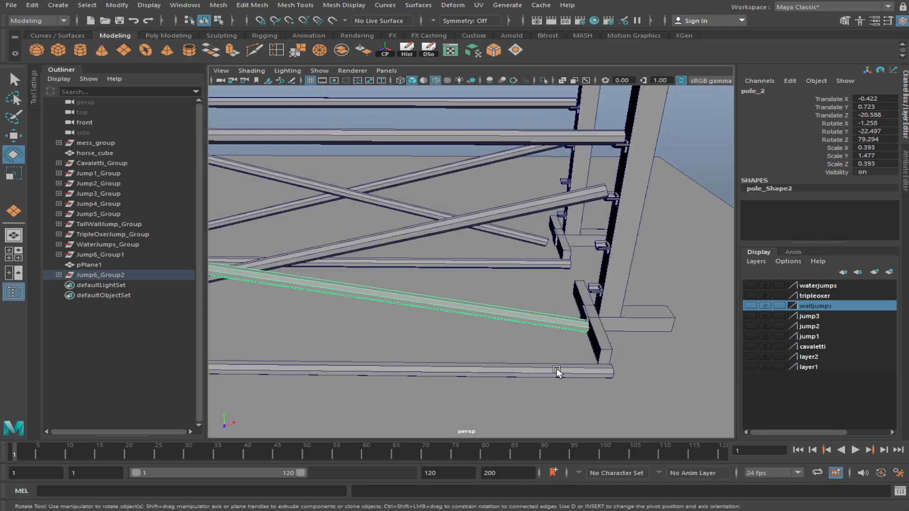
# Adjust the rotation of the lowered pole_2 to about -6.8 degrees in X, -23.6 in Y and 81.6 in Z
pyautogui.scroll(-5, 578, 374)
pyautogui.keyDown('alt'); pyautogui.moveTo(603, 353); pyautogui.dragTo(406, 345); pyautogui.keyUp('alt')
pyautogui.keyDown('alt'); pyautogui.moveTo(406, 346); pyautogui.dragTo(532, 345, button='right'); pyautogui.keyUp('alt')
pyautogui.keyDown('alt'); pyautogui.moveTo(533, 345); pyautogui.dragTo(537, 338); pyautogui.keyUp('alt')
pyautogui.keyDown('alt'); pyautogui.moveTo(537, 338); pyautogui.dragTo(461, 321, button='right'); pyautogui.keyUp('alt')
pyautogui.keyDown('alt'); pyautogui.moveTo(461, 321); pyautogui.dragTo(542, 376, button='middle'); pyautogui.keyUp('alt')
pyautogui.keyDown('alt'); pyautogui.moveTo(542, 377); pyautogui.dragTo(448, 367, button='right'); pyautogui.keyUp('alt')
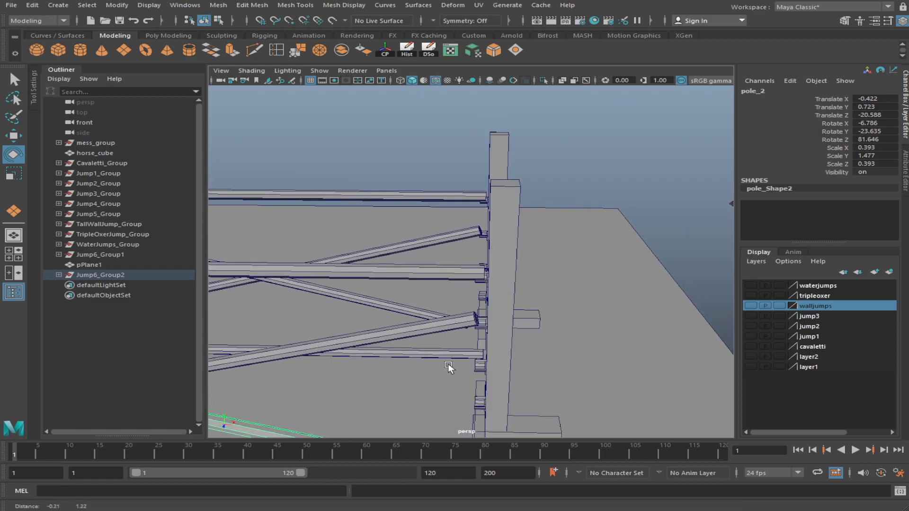
pyautogui.keyDown('alt'); pyautogui.moveTo(403, 384); pyautogui.dragTo(416, 383); pyautogui.keyUp('alt')
pyautogui.keyDown('alt'); pyautogui.moveTo(416, 383); pyautogui.dragTo(547, 343, button='middle'); pyautogui.keyUp('alt')
pyautogui.scroll(-4, 422, 291)
pyautogui.scroll(-4, 422, 291)
pyautogui.scroll(4, 546, 343)
pyautogui.keyDown('alt'); pyautogui.moveTo(546, 343); pyautogui.dragTo(412, 338); pyautogui.keyUp('alt')
pyautogui.keyDown('alt'); pyautogui.moveTo(412, 338); pyautogui.dragTo(483, 348, button='middle'); pyautogui.keyUp('alt')
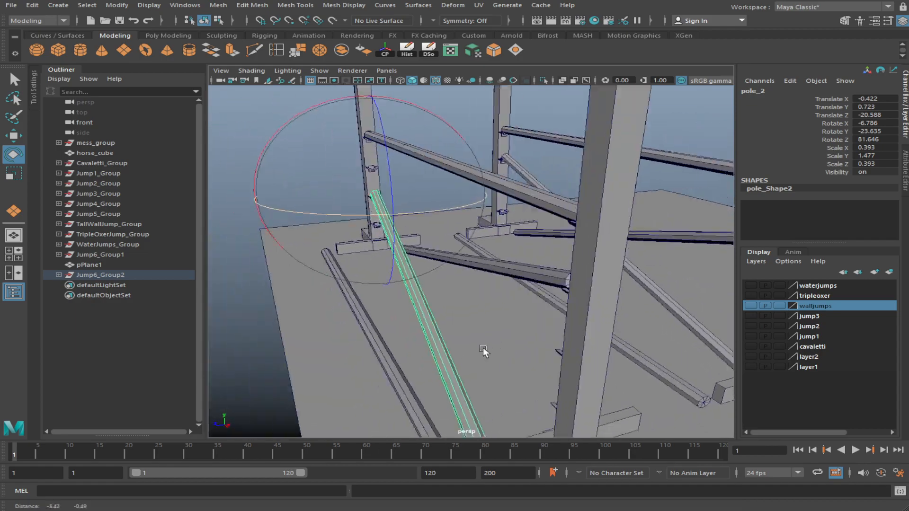
# Select pole_3 of the duplicated jump and relocate its pivot to the center of its end face at the jump cup
pyautogui.scroll(-5, 483, 350)
pyautogui.click(533, 265)
pyautogui.keyDown('alt'); pyautogui.moveTo(533, 267); pyautogui.dragTo(496, 294); pyautogui.keyUp('alt')
pyautogui.scroll(5, 474, 299)
pyautogui.keyDown('alt'); pyautogui.moveTo(611, 306); pyautogui.dragTo(525, 306); pyautogui.keyUp('alt')
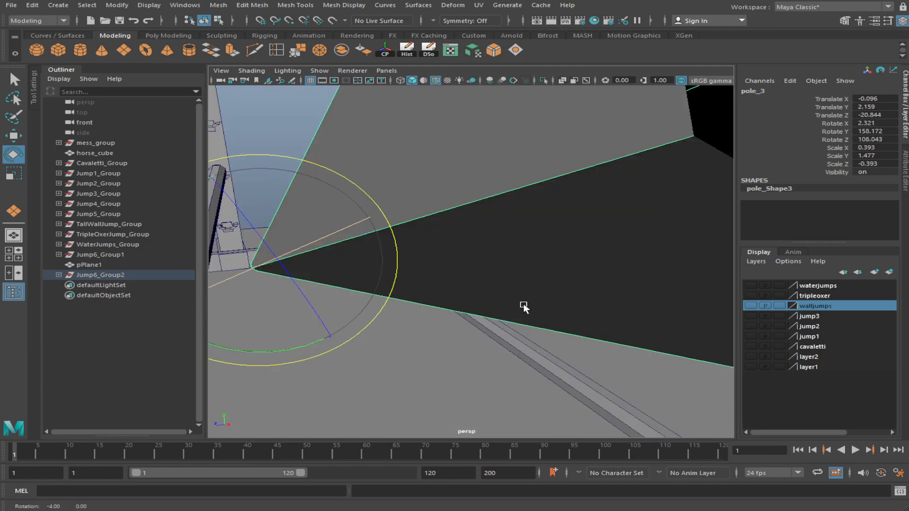
pyautogui.scroll(-3, 524, 303)
pyautogui.keyDown('alt'); pyautogui.moveTo(533, 249); pyautogui.dragTo(609, 270); pyautogui.keyUp('alt')
pyautogui.press('d')
pyautogui.click(592, 281)
pyautogui.press('w')
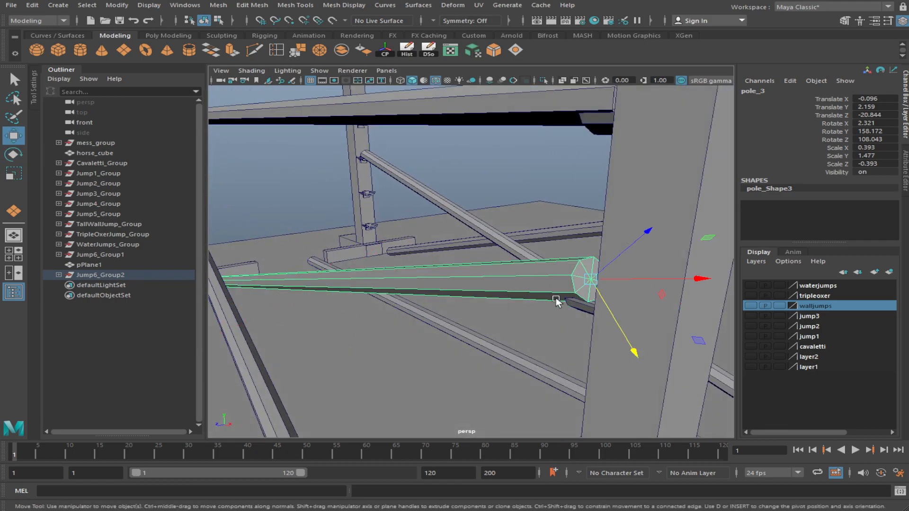
# Try to adjust the end pivot of pole_3 in the duplicated jump
pyautogui.press('r')
pyautogui.scroll(-6, 516, 322)
pyautogui.keyDown('alt'); pyautogui.moveTo(515, 324); pyautogui.dragTo(583, 305); pyautogui.keyUp('alt')
pyautogui.press('e')
pyautogui.scroll(5, 575, 308)
pyautogui.press('d')
pyautogui.moveTo(561, 193)
pyautogui.mouseDown()
pyautogui.moveTo(577, 194)
pyautogui.moveTo(609, 254)
pyautogui.moveTo(574, 199)
pyautogui.moveTo(588, 229)
pyautogui.moveTo(532, 183)
pyautogui.moveTo(535, 169)
pyautogui.mouseUp()
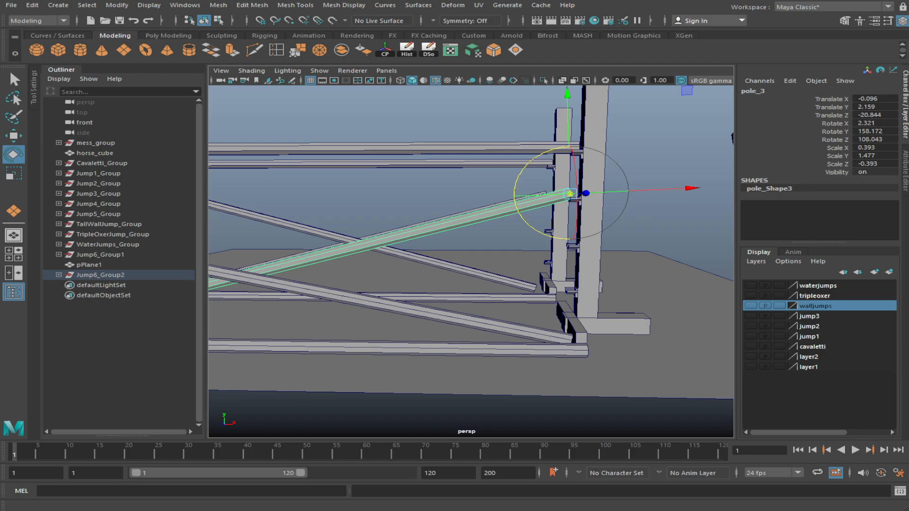
# Reselect pole_3 in the duplicated jump and examine its position from the far stand side
pyautogui.click(538, 379)
pyautogui.keyDown('alt'); pyautogui.moveTo(538, 379); pyautogui.dragTo(488, 361); pyautogui.keyUp('alt')
pyautogui.click(508, 274)
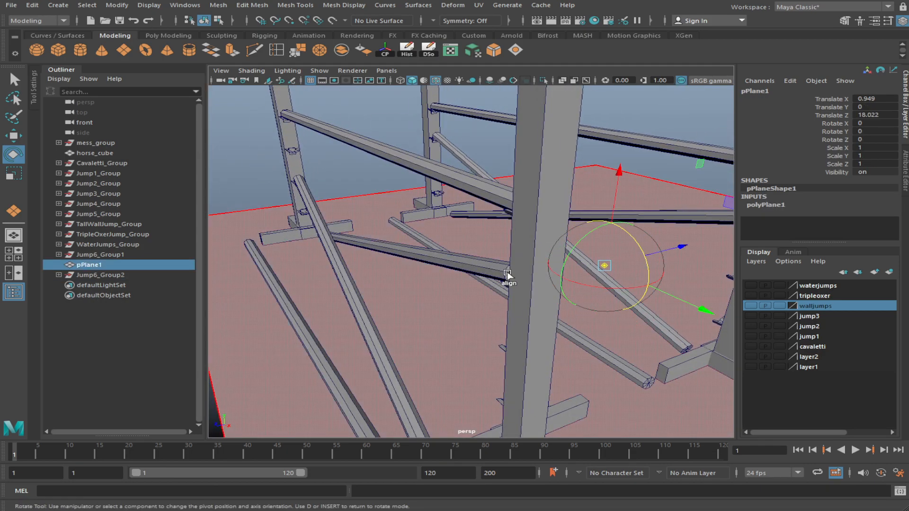
pyautogui.scroll(-5, 428, 331)
pyautogui.press('w')
pyautogui.scroll(5, 439, 316)
pyautogui.click(477, 271)
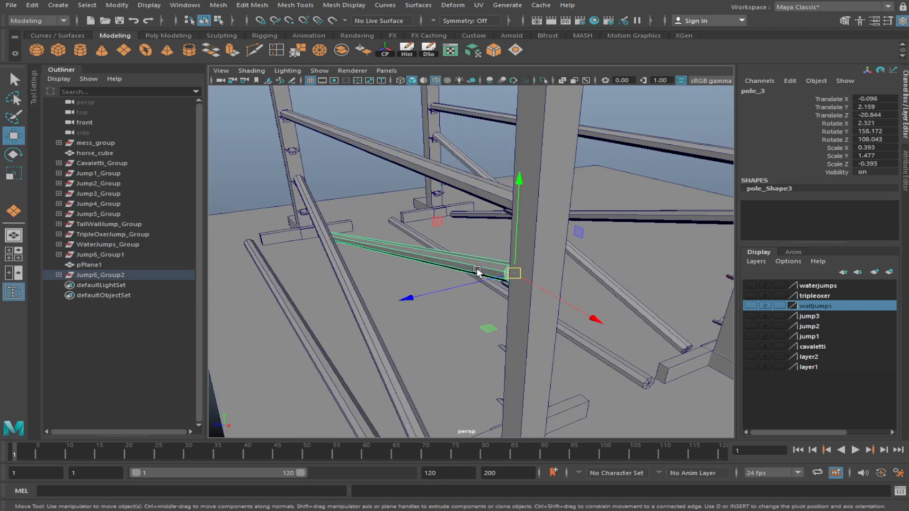
pyautogui.scroll(2, 495, 304)
pyautogui.keyDown('alt'); pyautogui.moveTo(495, 302); pyautogui.dragTo(496, 284); pyautogui.keyUp('alt')
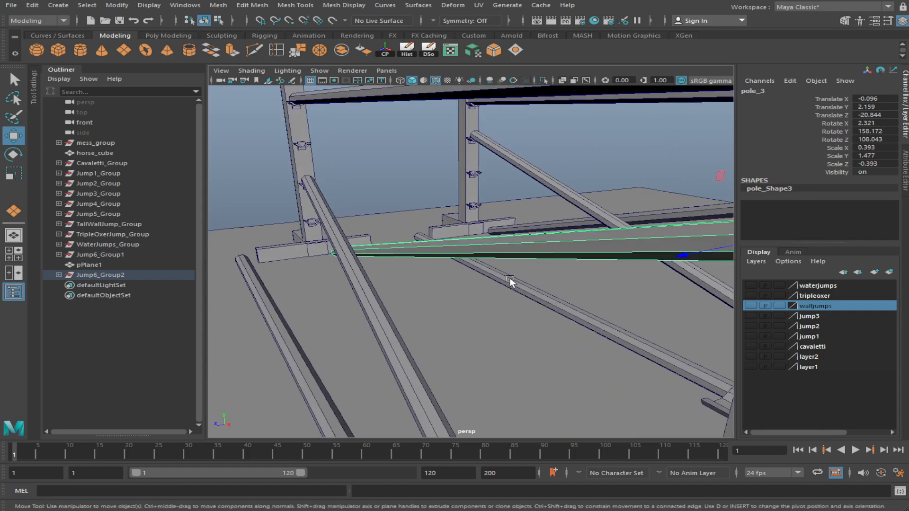
pyautogui.scroll(3, 497, 280)
pyautogui.press('r')
pyautogui.press('f')
pyautogui.press('e')
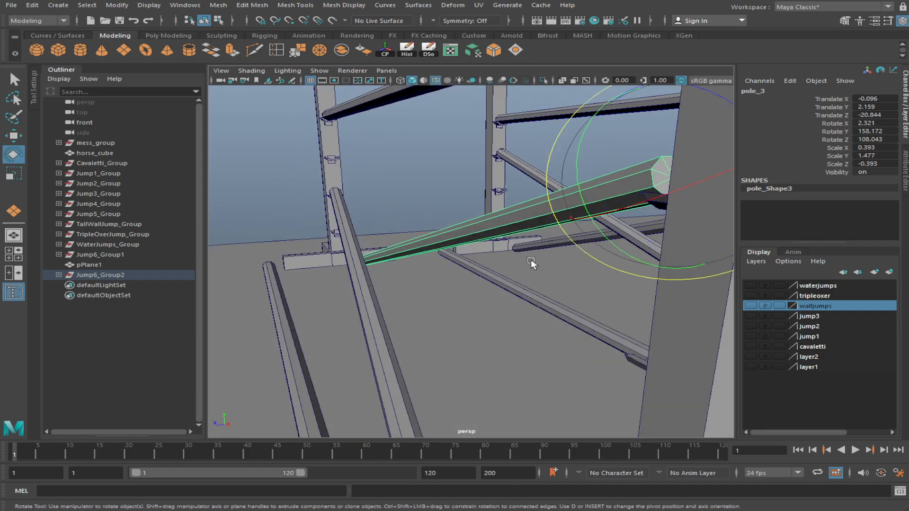
# Try to reorient the pivot at the cup end of pole_3 in the duplicated jump
pyautogui.keyDown('alt'); pyautogui.moveTo(650, 195); pyautogui.dragTo(622, 189); pyautogui.keyUp('alt')
pyautogui.moveTo(563, 166); pyautogui.dragTo(667, 232)
pyautogui.moveTo(642, 160); pyautogui.dragTo(650, 178)
pyautogui.keyDown('alt'); pyautogui.moveTo(650, 178); pyautogui.dragTo(623, 178); pyautogui.keyUp('alt')
pyautogui.moveTo(477, 164); pyautogui.dragTo(502, 177)
pyautogui.press('f')
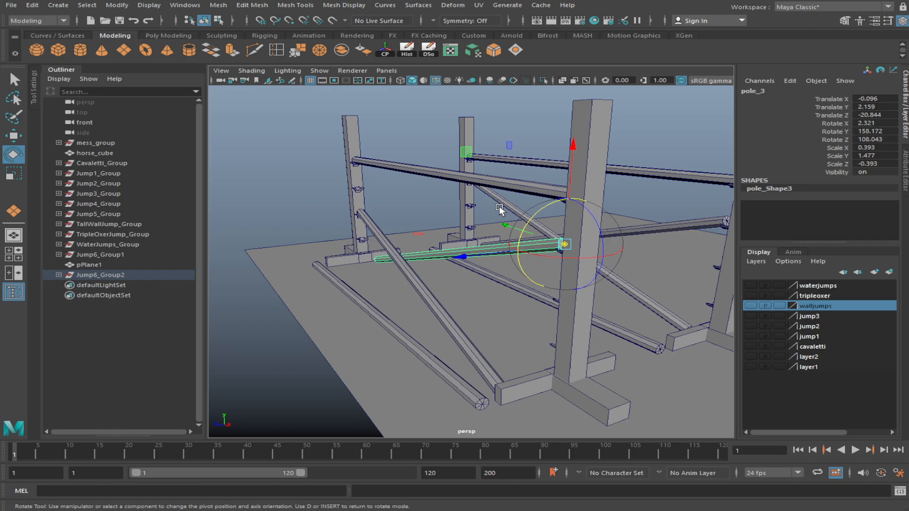
# Select pole_2 of the duplicated jump and fine-tune its pivot at the end resting above the jump cup
pyautogui.keyDown('alt'); pyautogui.moveTo(499, 207); pyautogui.dragTo(355, 287); pyautogui.keyUp('alt')
pyautogui.click(578, 316)
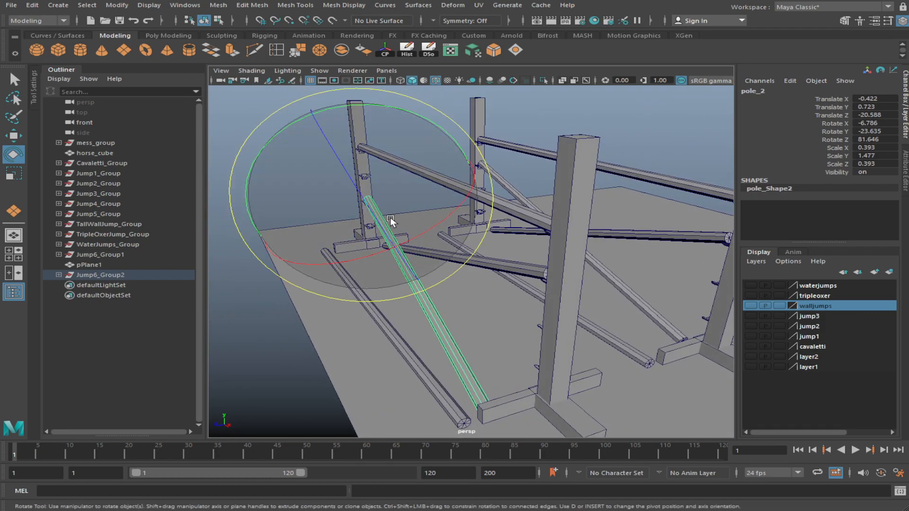
pyautogui.keyDown('alt'); pyautogui.moveTo(390, 218); pyautogui.dragTo(469, 319); pyautogui.keyUp('alt')
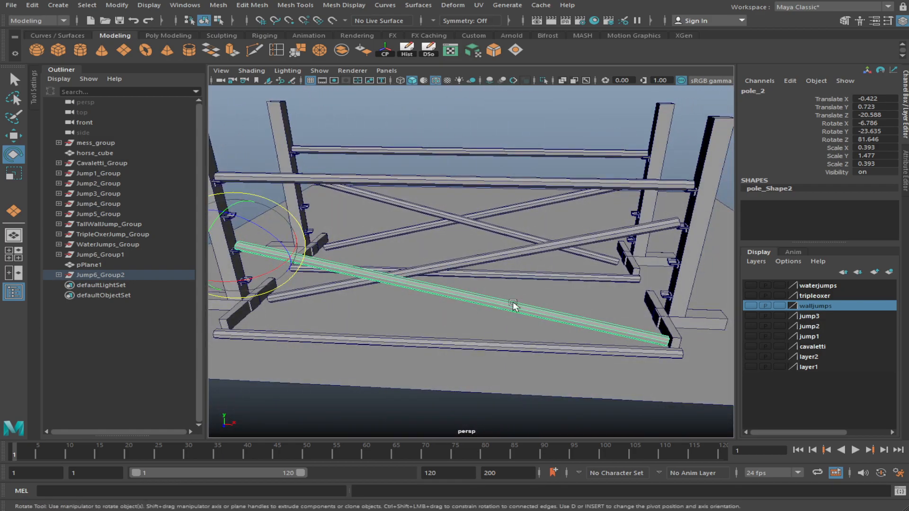
pyautogui.keyDown('alt'); pyautogui.moveTo(535, 306); pyautogui.dragTo(475, 314); pyautogui.keyUp('alt')
pyautogui.keyDown('alt'); pyautogui.moveTo(407, 308); pyautogui.dragTo(398, 297); pyautogui.keyUp('alt')
pyautogui.keyDown('alt'); pyautogui.moveTo(398, 296); pyautogui.dragTo(574, 317, button='middle'); pyautogui.keyUp('alt')
pyautogui.keyDown('alt'); pyautogui.moveTo(412, 218); pyautogui.dragTo(462, 255); pyautogui.keyUp('alt')
pyautogui.scroll(5, 428, 240)
pyautogui.press('d')
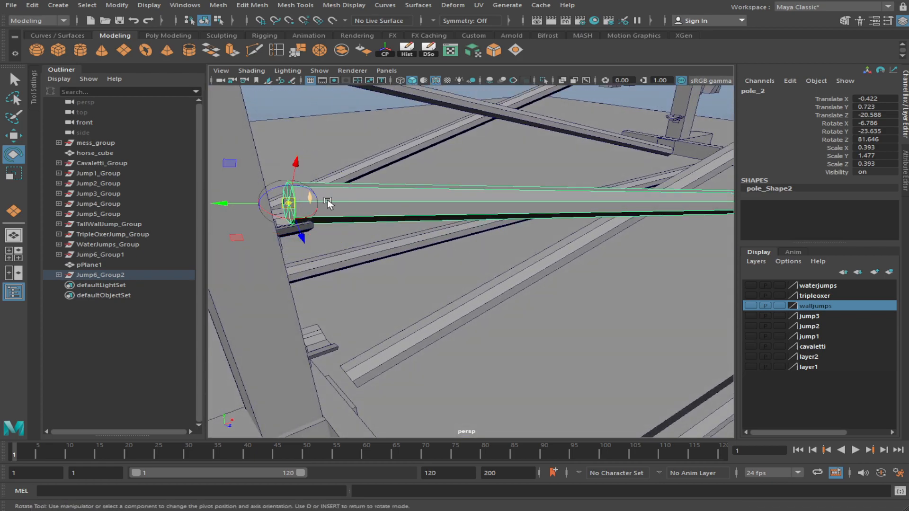
pyautogui.moveTo(294, 194); pyautogui.dragTo(383, 238)
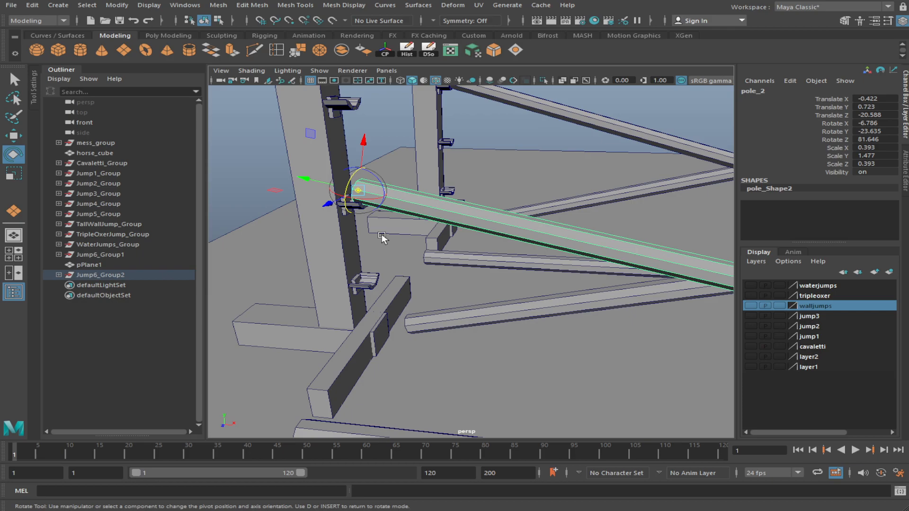
# Nudge pole_2 to X -0.476, Y 0.733 and Z -20.594 so its end sits in the cup
pyautogui.press('w')
pyautogui.moveTo(333, 187); pyautogui.dragTo(331, 184)
pyautogui.keyDown('alt'); pyautogui.moveTo(416, 237); pyautogui.dragTo(526, 285); pyautogui.keyUp('alt')
# Rotate pole_2 about its end pivot to about -4.056 in X, -23.728 in Y and 80.583 in Z
pyautogui.press('e')
pyautogui.keyDown('alt'); pyautogui.moveTo(390, 269); pyautogui.dragTo(565, 256); pyautogui.keyUp('alt')
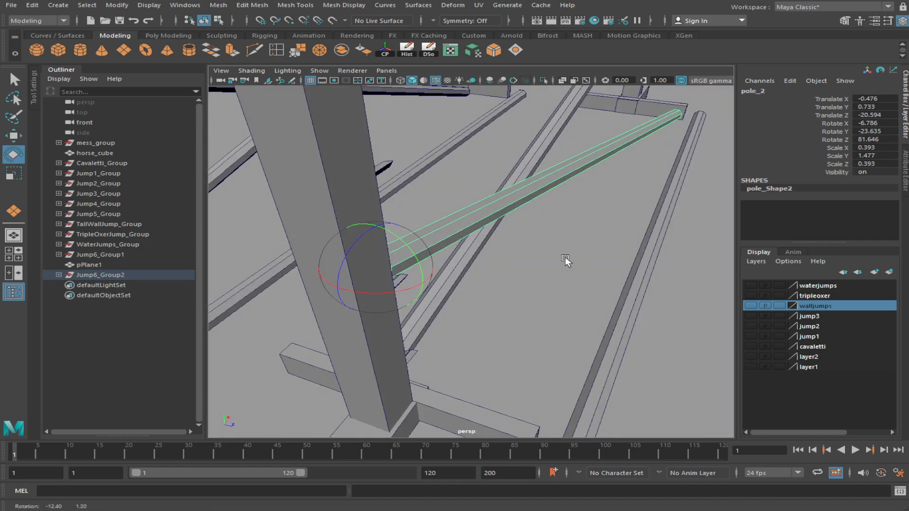
pyautogui.moveTo(431, 274); pyautogui.dragTo(432, 276)
pyautogui.keyDown('alt'); pyautogui.moveTo(574, 270); pyautogui.dragTo(225, 242); pyautogui.keyUp('alt')
pyautogui.scroll(-5, 498, 306)
pyautogui.keyDown('alt'); pyautogui.moveTo(502, 309); pyautogui.dragTo(485, 269, button='middle'); pyautogui.keyUp('alt')
pyautogui.keyDown('alt'); pyautogui.moveTo(484, 269); pyautogui.dragTo(552, 298); pyautogui.keyUp('alt')
pyautogui.keyDown('alt'); pyautogui.moveTo(552, 297); pyautogui.dragTo(510, 275, button='middle'); pyautogui.keyUp('alt')
pyautogui.scroll(4, 510, 275)
pyautogui.keyDown('alt'); pyautogui.moveTo(510, 275); pyautogui.dragTo(492, 330); pyautogui.keyUp('alt')
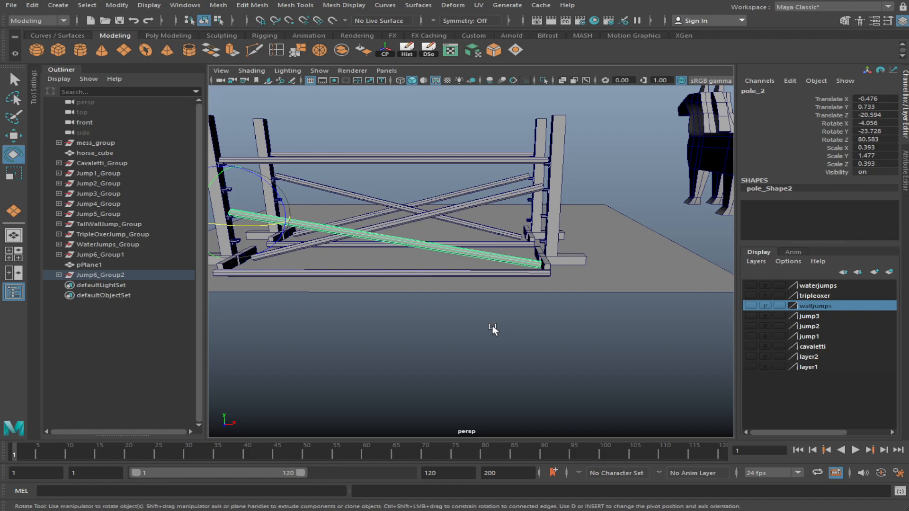
# Examine both cross-rail jumps and the placement of the duplicate's crossed poles from several angles
pyautogui.keyDown('alt'); pyautogui.moveTo(305, 190); pyautogui.dragTo(497, 246); pyautogui.keyUp('alt')
pyautogui.click(448, 99)
pyautogui.press('f')
pyautogui.keyDown('alt'); pyautogui.moveTo(439, 221); pyautogui.dragTo(563, 186); pyautogui.keyUp('alt')
pyautogui.keyDown('alt'); pyautogui.moveTo(562, 186); pyautogui.dragTo(463, 254, button='right'); pyautogui.keyUp('alt')
pyautogui.keyDown('alt'); pyautogui.moveTo(463, 255); pyautogui.dragTo(487, 248, button='middle'); pyautogui.keyUp('alt')
pyautogui.keyDown('alt'); pyautogui.moveTo(487, 248); pyautogui.dragTo(408, 266, button='right'); pyautogui.keyUp('alt')
pyautogui.moveTo(470, 206); pyautogui.dragTo(520, 261)
pyautogui.press('f')
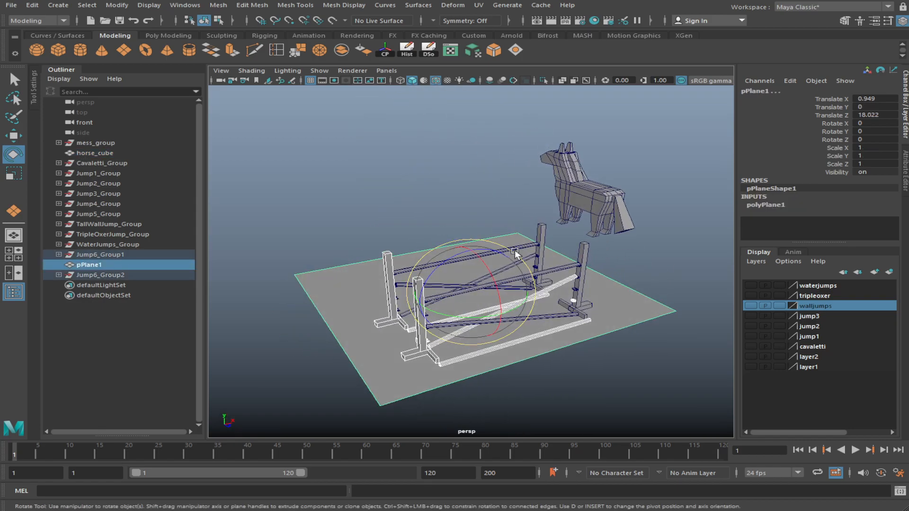
pyautogui.click(476, 193)
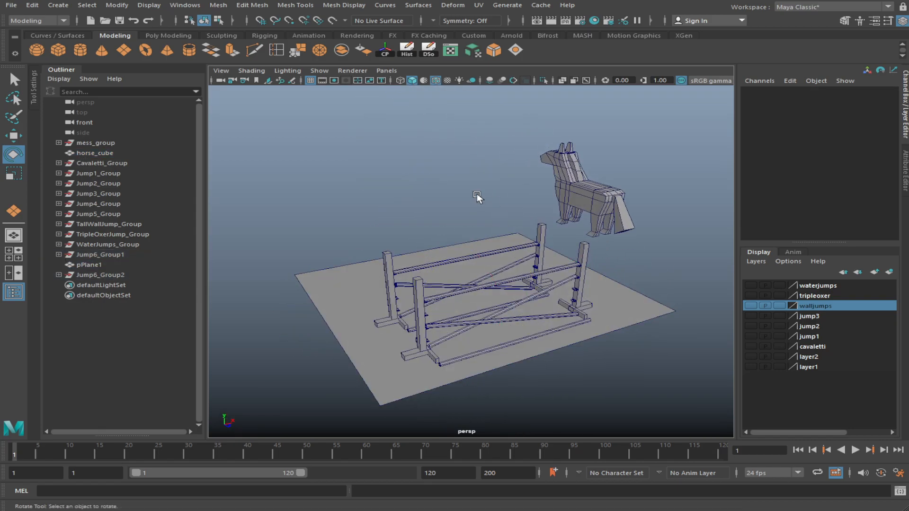
pyautogui.keyDown('alt'); pyautogui.moveTo(419, 118); pyautogui.dragTo(442, 145, button='right'); pyautogui.keyUp('alt')
pyautogui.keyDown('alt'); pyautogui.moveTo(487, 301); pyautogui.dragTo(448, 313); pyautogui.keyUp('alt')
pyautogui.click(408, 310)
pyautogui.press('f')
pyautogui.scroll(-5, 433, 313)
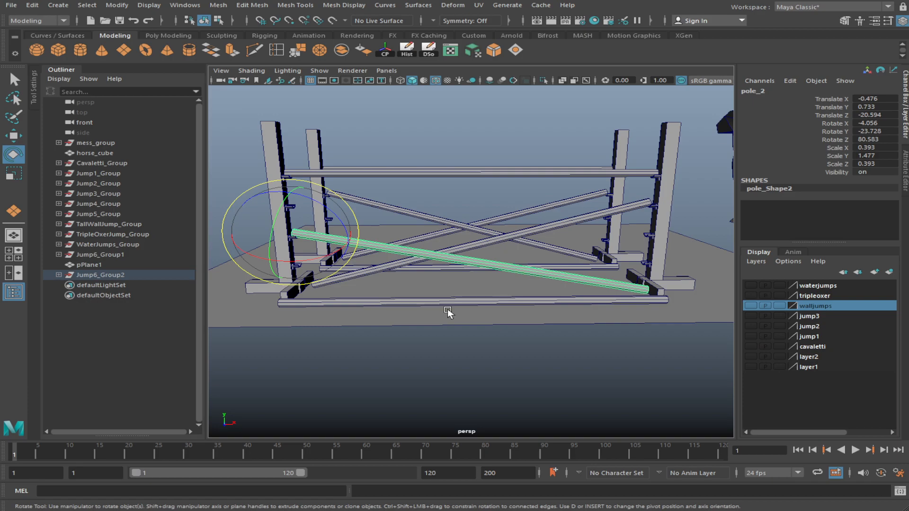
# Select pole_3 of the duplicated jump and lower it toward the next jump cup down on its stand
pyautogui.click(531, 328)
pyautogui.keyDown('alt'); pyautogui.moveTo(530, 328); pyautogui.dragTo(635, 261); pyautogui.keyUp('alt')
pyautogui.click(574, 230)
pyautogui.keyDown('alt'); pyautogui.moveTo(635, 261); pyautogui.dragTo(558, 272, button='middle'); pyautogui.keyUp('alt')
pyautogui.scroll(4, 558, 271)
pyautogui.keyDown('alt'); pyautogui.moveTo(558, 272); pyautogui.dragTo(540, 267); pyautogui.keyUp('alt')
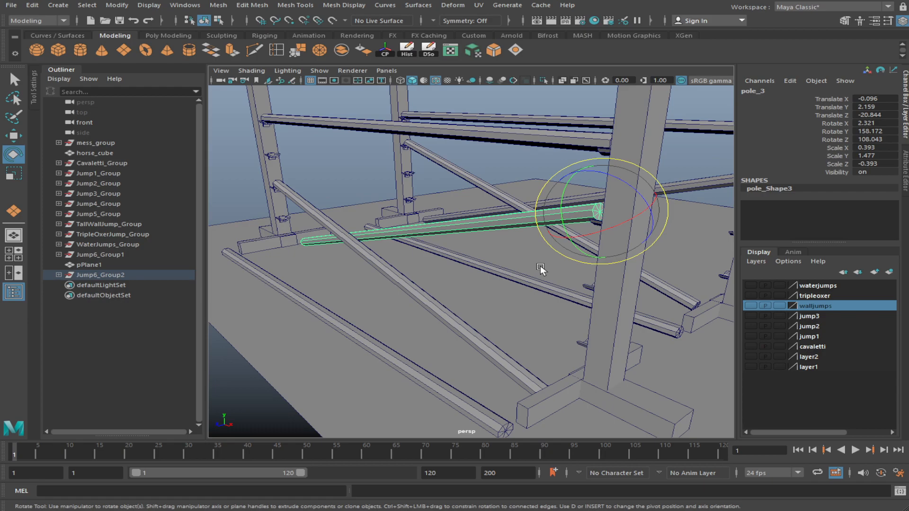
pyautogui.press('d')
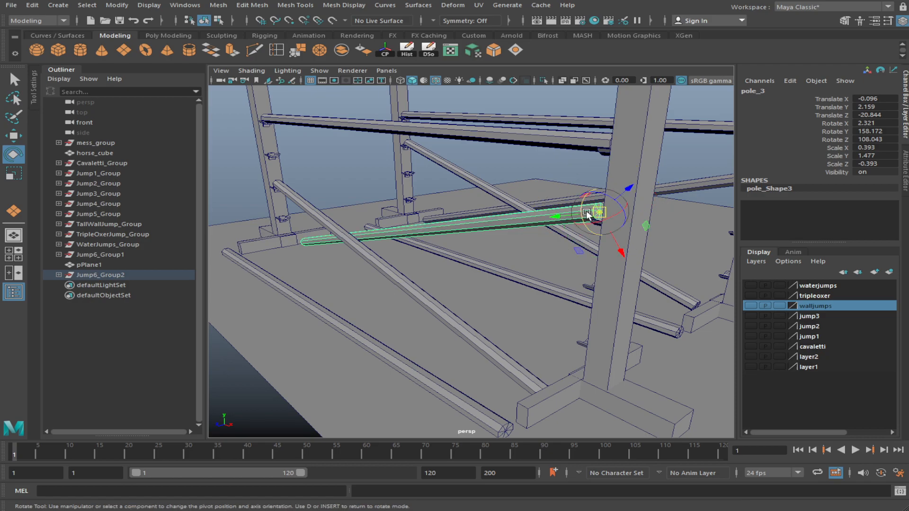
pyautogui.press('w')
pyautogui.press('d')
pyautogui.press('d')
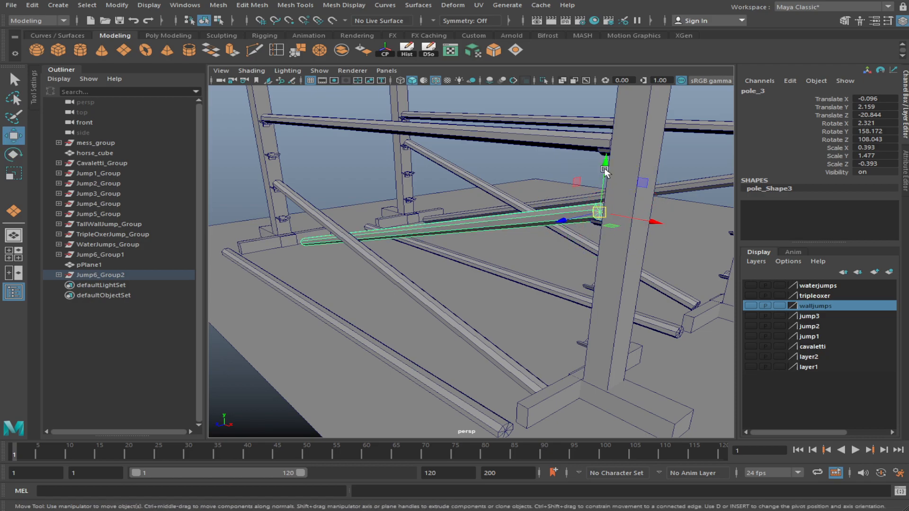
pyautogui.moveTo(606, 168); pyautogui.dragTo(621, 225)
# Seat the raised end of pole_3 in the lower cup at X 0.009, Y 0.748 and Z -20.844
pyautogui.keyDown('alt'); pyautogui.moveTo(621, 224); pyautogui.dragTo(481, 231, button='middle'); pyautogui.keyUp('alt')
pyautogui.scroll(5, 481, 232)
pyautogui.keyDown('alt'); pyautogui.moveTo(482, 231); pyautogui.dragTo(487, 186); pyautogui.keyUp('alt')
pyautogui.moveTo(564, 180); pyautogui.dragTo(487, 270)
pyautogui.press('d')
pyautogui.scroll(4, 558, 242)
pyautogui.scroll(3, 478, 265)
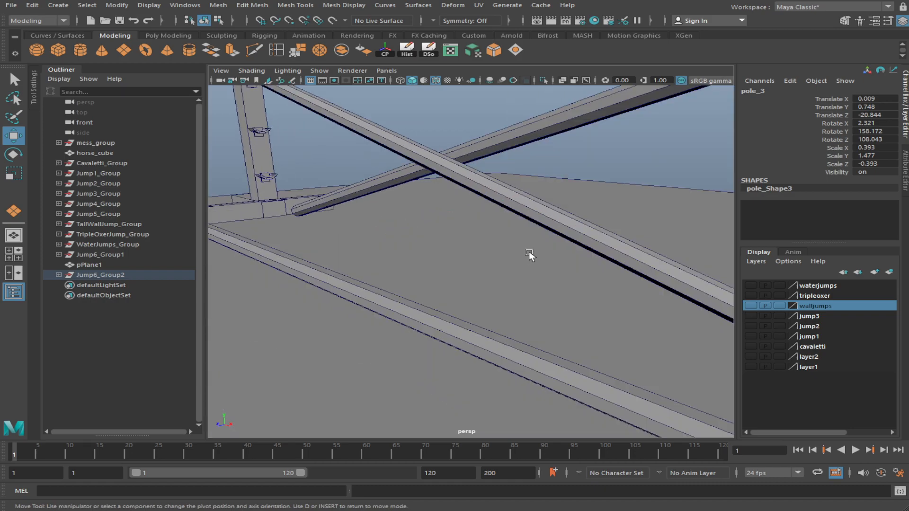
# Rotate pole_3 about its end pivot to about 2.296 in X, 157.804 in Y and 102.043 in Z
pyautogui.scroll(-1, 530, 254)
pyautogui.click(494, 260)
pyautogui.keyDown('alt'); pyautogui.moveTo(493, 260); pyautogui.dragTo(518, 236); pyautogui.keyUp('alt')
pyautogui.moveTo(402, 208); pyautogui.dragTo(362, 308)
pyautogui.press('e')
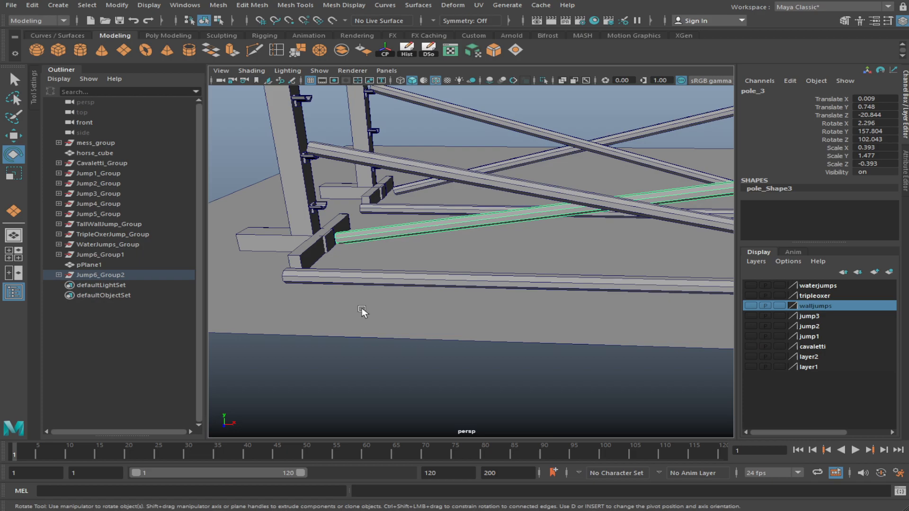
pyautogui.click(416, 360)
pyautogui.keyDown('alt'); pyautogui.moveTo(448, 345); pyautogui.dragTo(417, 352); pyautogui.keyUp('alt')
pyautogui.keyDown('alt'); pyautogui.moveTo(289, 329); pyautogui.dragTo(419, 337); pyautogui.keyUp('alt')
# Duplicate the top horizontal pole_1 of the second jump and lower the copy to the next pair of cups
pyautogui.click(397, 171)
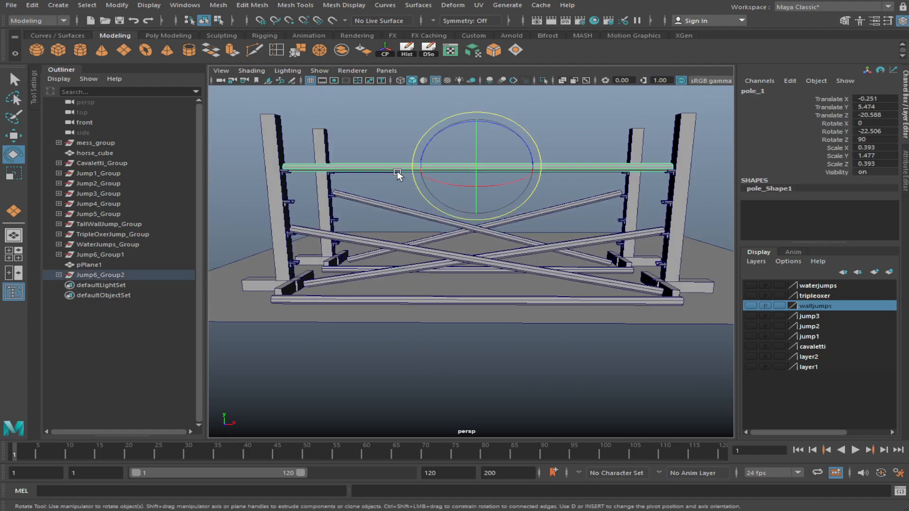
pyautogui.press('w')
pyautogui.keyDown('alt'); pyautogui.moveTo(491, 258); pyautogui.dragTo(362, 254); pyautogui.keyUp('alt')
pyautogui.hotkey('ctrl', 'd')
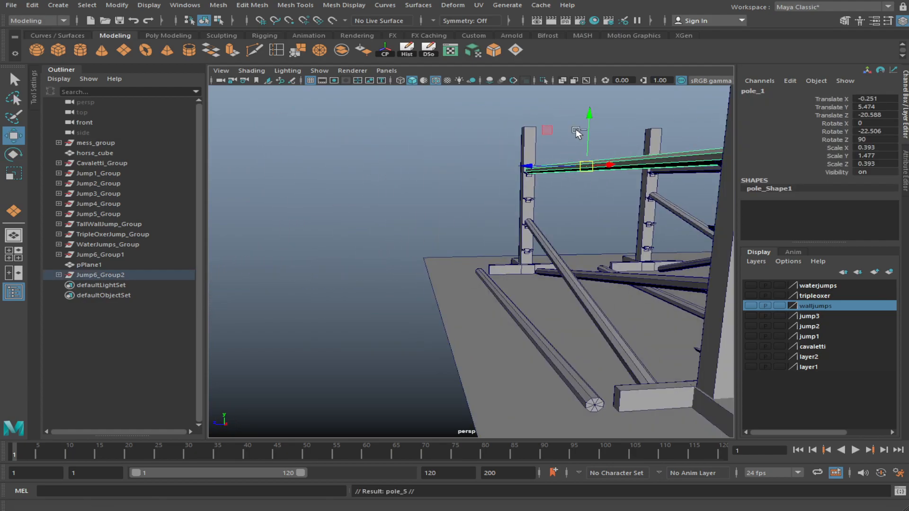
pyautogui.moveTo(590, 117); pyautogui.dragTo(612, 157)
pyautogui.press('f')
pyautogui.keyDown('alt'); pyautogui.moveTo(586, 184); pyautogui.dragTo(639, 258); pyautogui.keyUp('alt')
pyautogui.keyDown('alt'); pyautogui.moveTo(639, 257); pyautogui.dragTo(633, 258, button='middle'); pyautogui.keyUp('alt')
pyautogui.keyDown('alt'); pyautogui.moveTo(634, 259); pyautogui.dragTo(518, 346); pyautogui.keyUp('alt')
pyautogui.scroll(-6, 436, 306)
pyautogui.scroll(4, 511, 308)
pyautogui.click(535, 160)
pyautogui.scroll(-5, 526, 256)
pyautogui.keyDown('alt'); pyautogui.moveTo(524, 265); pyautogui.dragTo(501, 288); pyautogui.keyUp('alt')
pyautogui.scroll(4, 452, 319)
pyautogui.keyDown('alt'); pyautogui.moveTo(452, 320); pyautogui.dragTo(470, 318); pyautogui.keyUp('alt')
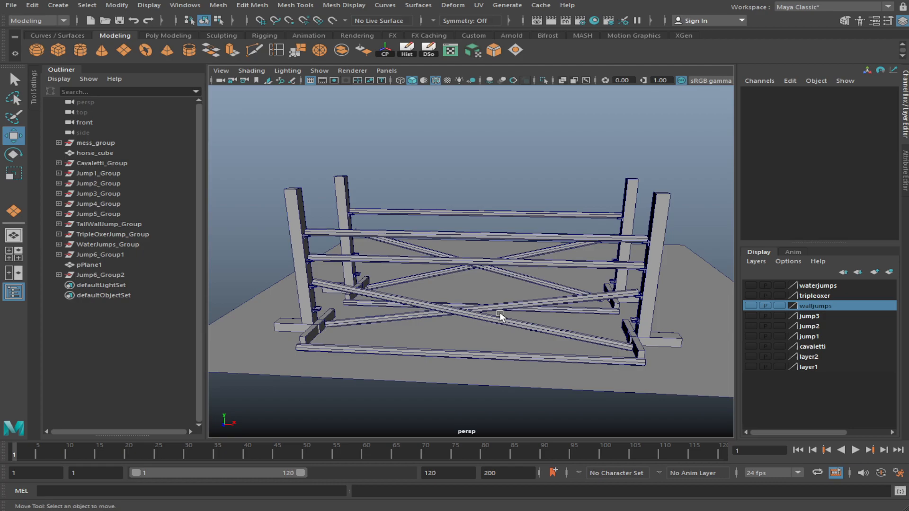
# Rename Jump6_Group1 as Jump6_Group
pyautogui.doubleClick(99, 255)
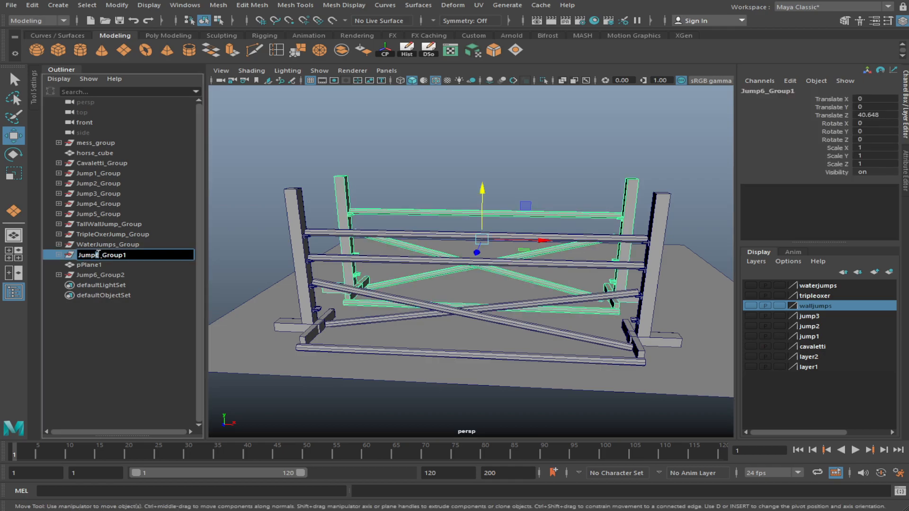
pyautogui.moveTo(119, 255); pyautogui.dragTo(143, 256)
pyautogui.write('p')
pyautogui.press('Return')
# Rename Jump6_Group2 as Jump7_Group and clear the selection
pyautogui.doubleClick(118, 274)
pyautogui.moveTo(96, 277); pyautogui.dragTo(100, 277)
pyautogui.write('7')
pyautogui.click(127, 276)
pyautogui.press('BackSpace')
pyautogui.press('Return')
pyautogui.click(235, 213)
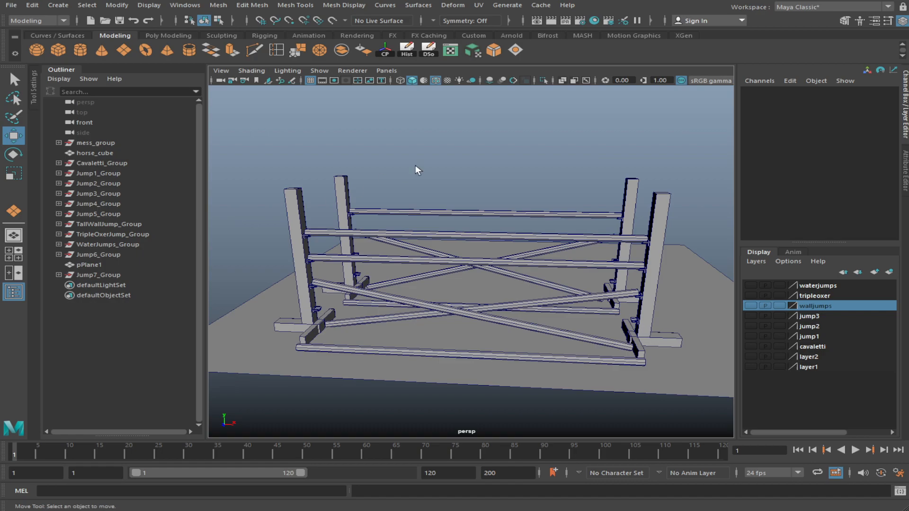
# Move Jump7_Group away from Jump6_Group, off the ground plane, to Translate Z 55.907
pyautogui.keyDown('alt'); pyautogui.moveTo(399, 233); pyautogui.dragTo(472, 243); pyautogui.keyUp('alt')
pyautogui.keyDown('alt'); pyautogui.moveTo(473, 243); pyautogui.dragTo(421, 258, button='right'); pyautogui.keyUp('alt')
pyautogui.keyDown('alt'); pyautogui.moveTo(421, 258); pyautogui.dragTo(400, 269); pyautogui.keyUp('alt')
pyautogui.keyDown('alt'); pyautogui.moveTo(400, 268); pyautogui.dragTo(471, 294, button='right'); pyautogui.keyUp('alt')
pyautogui.keyDown('alt'); pyautogui.moveTo(470, 294); pyautogui.dragTo(542, 297); pyautogui.keyUp('alt')
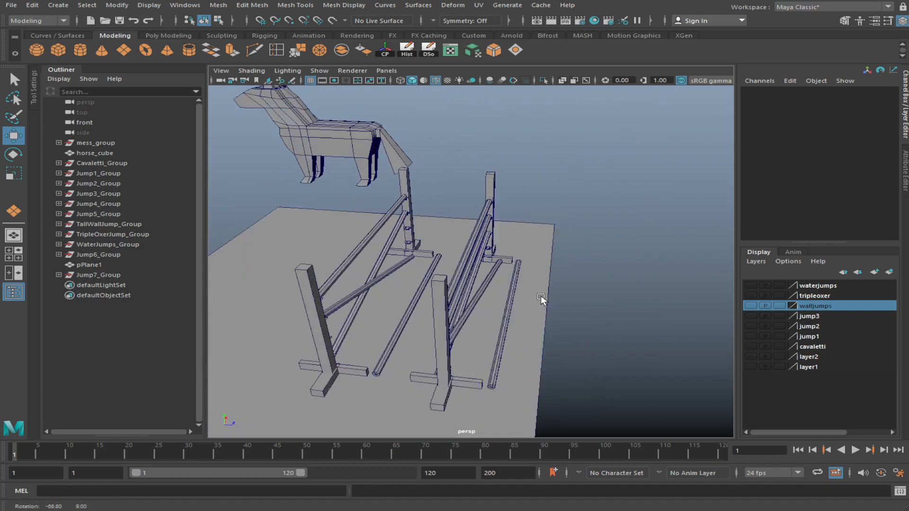
pyautogui.click(123, 273)
pyautogui.keyDown('alt'); pyautogui.moveTo(314, 297); pyautogui.dragTo(672, 282); pyautogui.keyUp('alt')
pyautogui.keyDown('alt'); pyautogui.moveTo(537, 314); pyautogui.dragTo(359, 249); pyautogui.keyUp('alt')
pyautogui.click(324, 204)
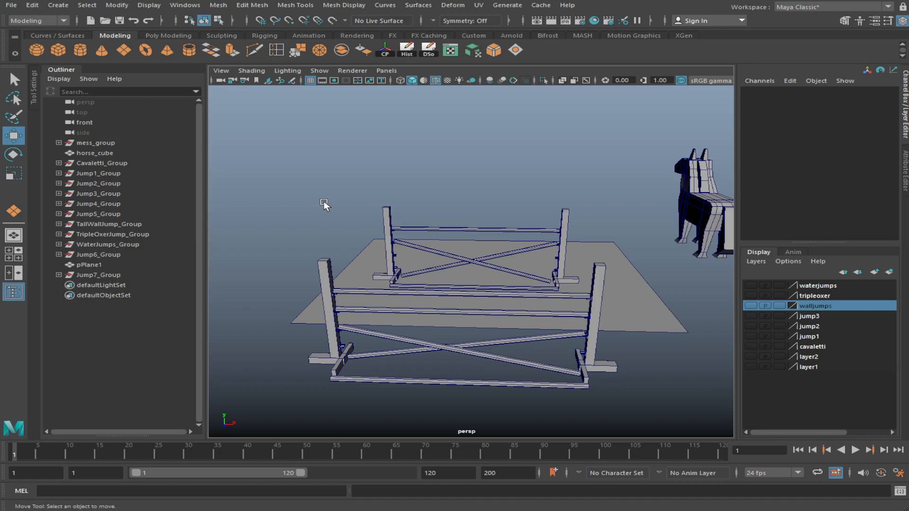
# Examine the two completed cross-rail jumps and compare their pole arrangements
pyautogui.keyDown('alt'); pyautogui.moveTo(489, 195); pyautogui.dragTo(497, 245); pyautogui.keyUp('alt')
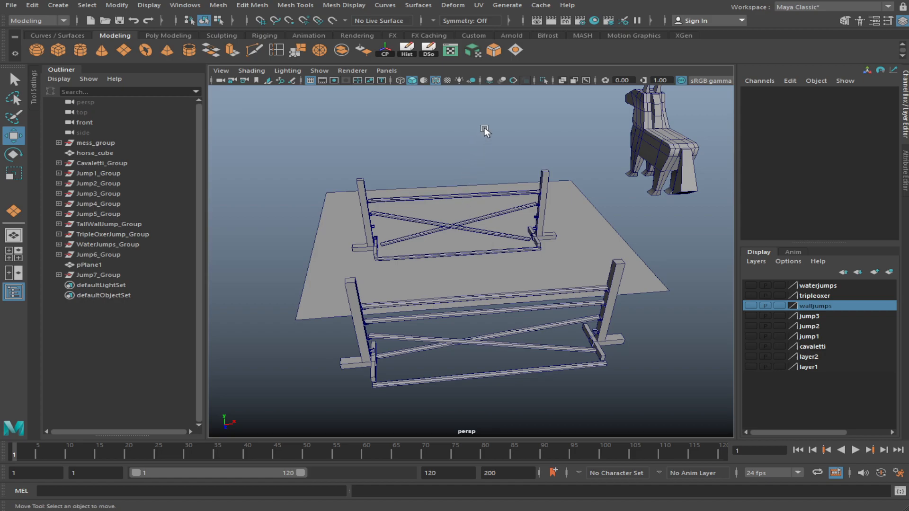
pyautogui.keyDown('alt'); pyautogui.moveTo(427, 335); pyautogui.dragTo(466, 306); pyautogui.keyUp('alt')
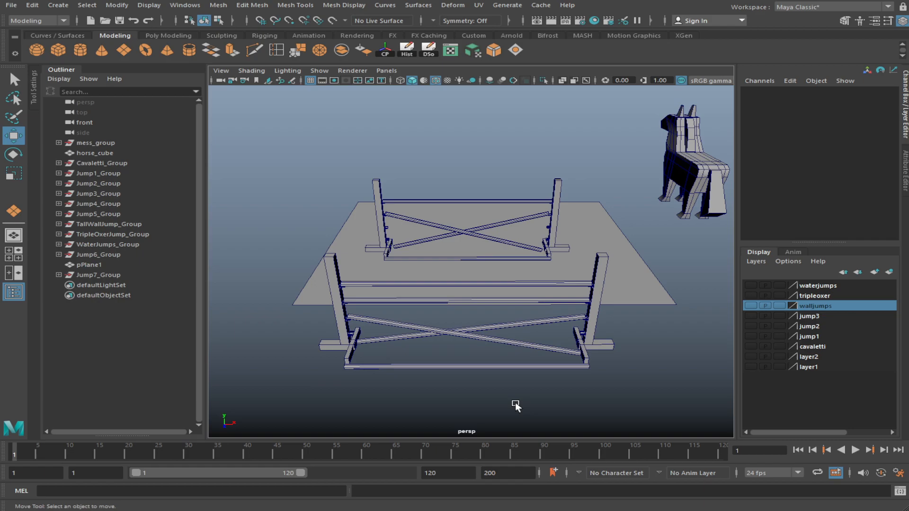
pyautogui.keyDown('alt'); pyautogui.moveTo(614, 345); pyautogui.dragTo(505, 318); pyautogui.keyUp('alt')
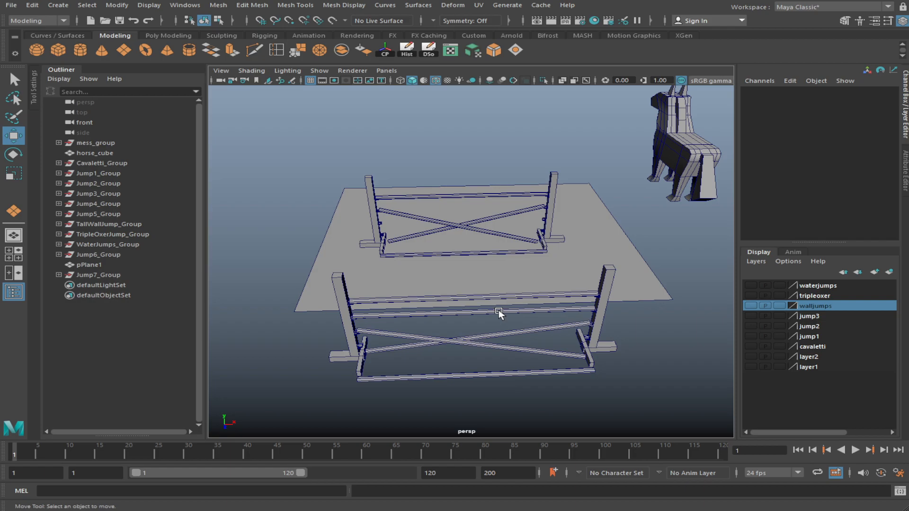
pyautogui.keyDown('alt'); pyautogui.moveTo(432, 283); pyautogui.dragTo(432, 305); pyautogui.keyUp('alt')
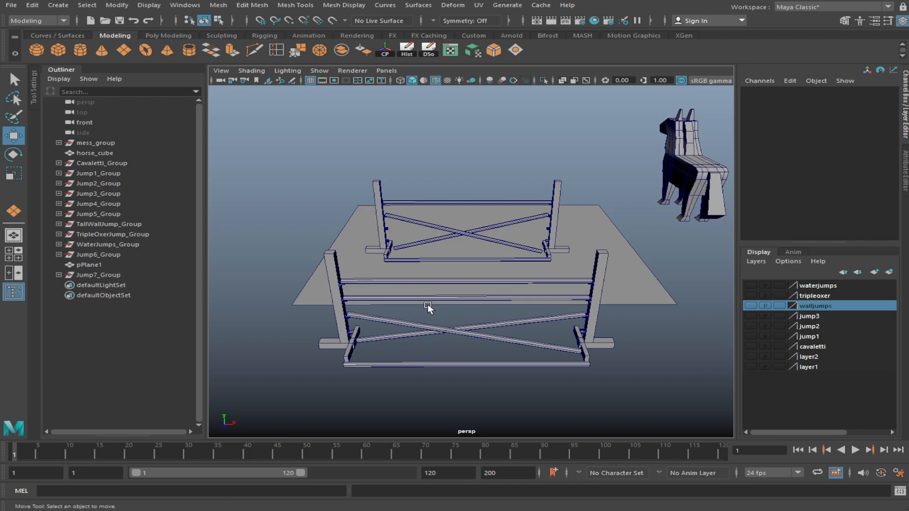
pyautogui.moveTo(479, 331)
pyautogui.keyDown('alt'); pyautogui.mouseDown()
pyautogui.moveTo(491, 331)
pyautogui.moveTo(481, 334)
pyautogui.mouseUp(); pyautogui.keyUp('alt')
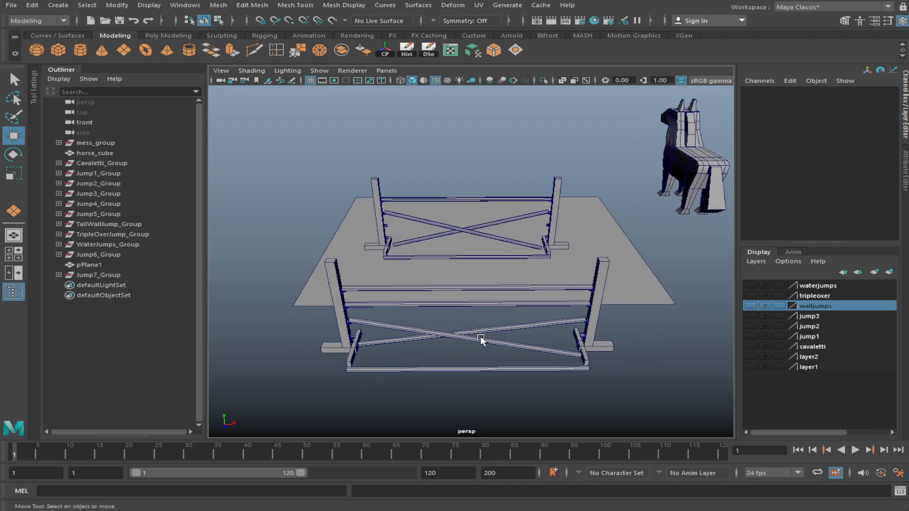
pyautogui.moveTo(476, 385); pyautogui.dragTo(450, 327)
pyautogui.click(475, 393)
pyautogui.click(453, 199)
pyautogui.click(417, 169)
# Turn on visibility of the cavaletti, jump1, jump2, jump3, walljumps, tripleoxer and waterjumps layers to show the whole jump line-up
pyautogui.click(751, 346)
pyautogui.click(751, 337)
pyautogui.click(752, 326)
pyautogui.click(751, 367)
pyautogui.click(751, 357)
pyautogui.click(753, 317)
pyautogui.click(754, 306)
pyautogui.click(754, 295)
pyautogui.click(754, 286)
pyautogui.scroll(-6, 570, 284)
pyautogui.keyDown('alt'); pyautogui.moveTo(398, 239); pyautogui.dragTo(560, 264); pyautogui.keyUp('alt')
pyautogui.scroll(-3, 560, 264)
pyautogui.keyDown('alt'); pyautogui.moveTo(458, 316); pyautogui.dragTo(531, 315, button='middle'); pyautogui.keyUp('alt')
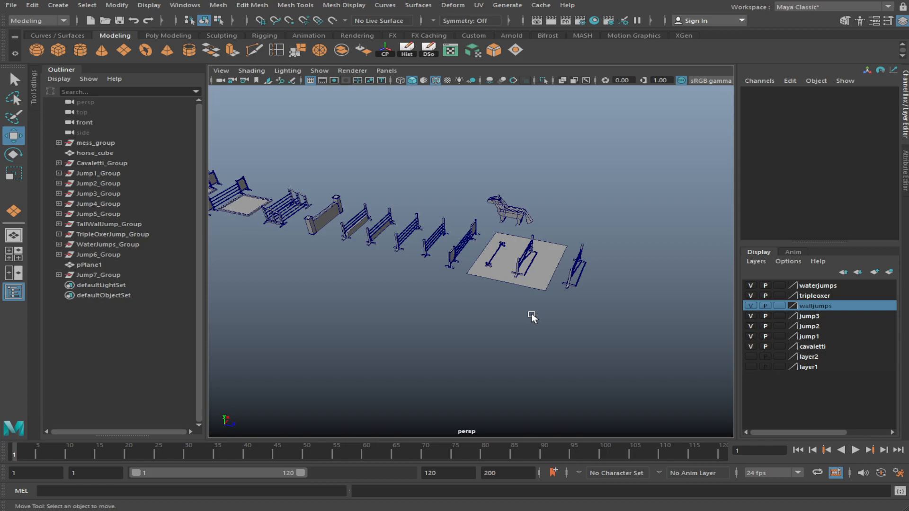
pyautogui.keyDown('alt'); pyautogui.moveTo(477, 300); pyautogui.dragTo(409, 283); pyautogui.keyUp('alt')
pyautogui.keyDown('alt'); pyautogui.moveTo(409, 282); pyautogui.dragTo(447, 295, button='right'); pyautogui.keyUp('alt')
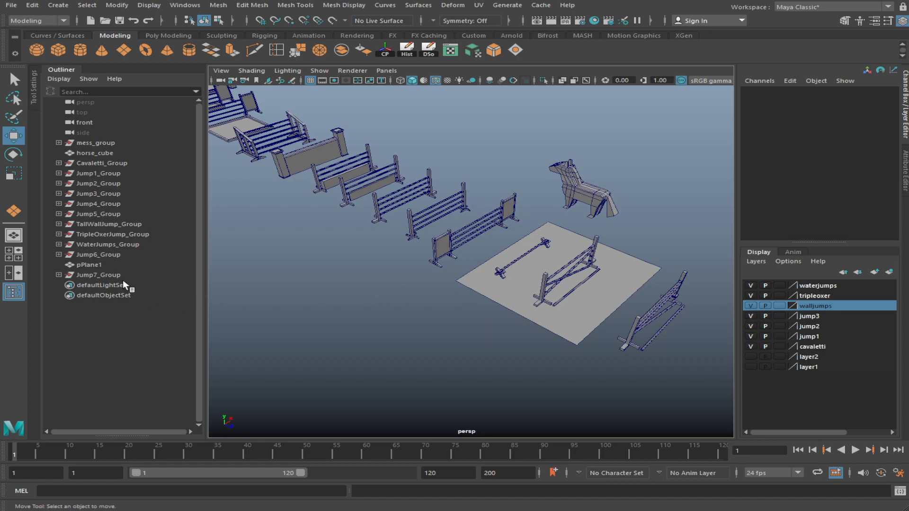
# Reorder Jump7_Group so it sits directly below Jump6_Group and above pPlane1 in the scene hierarchy
pyautogui.click(78, 275)
pyautogui.moveTo(78, 275); pyautogui.dragTo(98, 260, button='middle')
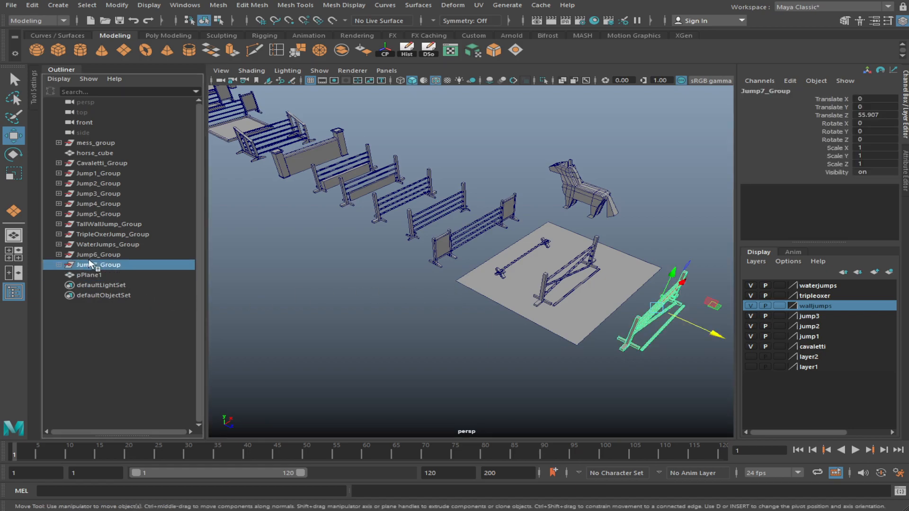
pyautogui.click(97, 255)
# Move Jump7_Group closer to Jump6_Group along Z, to about Translate Z 53.166
pyautogui.click(101, 264)
pyautogui.keyDown('alt'); pyautogui.moveTo(487, 353); pyautogui.dragTo(559, 339); pyautogui.keyUp('alt')
pyautogui.moveTo(688, 243); pyautogui.dragTo(673, 245)
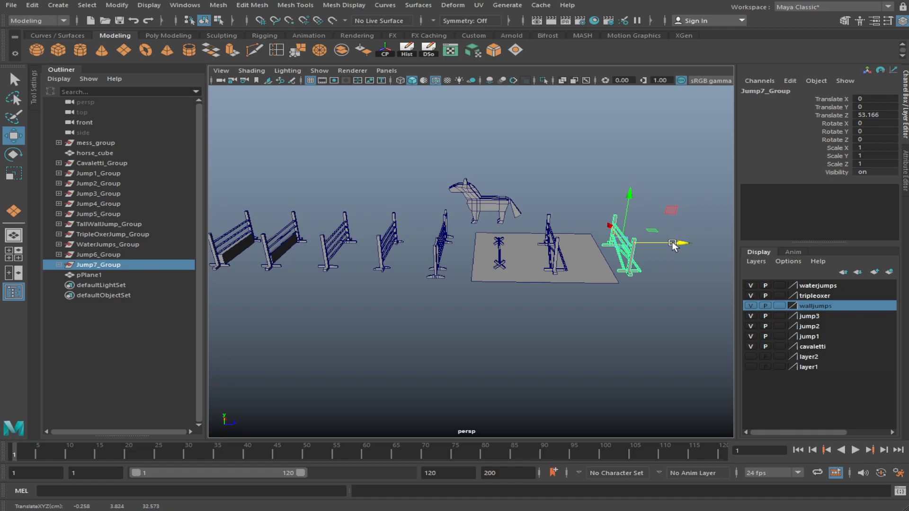
# Move Jump1_Group, Jump2_Group and Jump3_Group together along Z beyond Jump7_Group, bringing Jump1_Group to about Translate Z 65.971
pyautogui.click(562, 333)
pyautogui.keyDown('alt'); pyautogui.moveTo(562, 333); pyautogui.dragTo(526, 357); pyautogui.keyUp('alt')
pyautogui.click(118, 183)
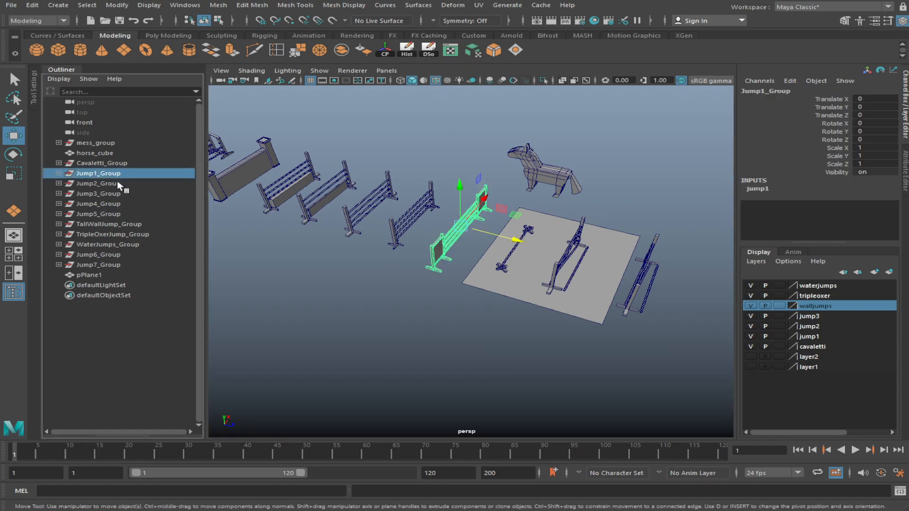
pyautogui.keyDown('alt'); pyautogui.moveTo(303, 265); pyautogui.dragTo(417, 265); pyautogui.keyUp('alt')
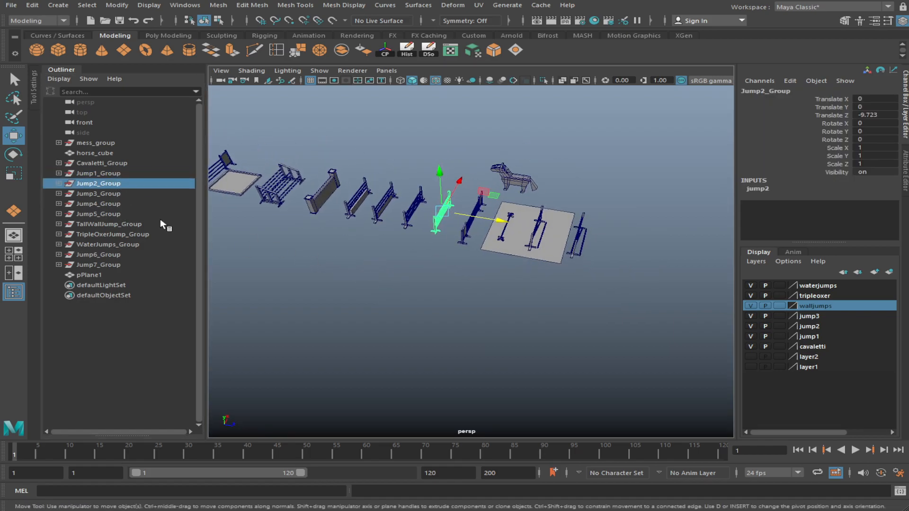
pyautogui.click(139, 193)
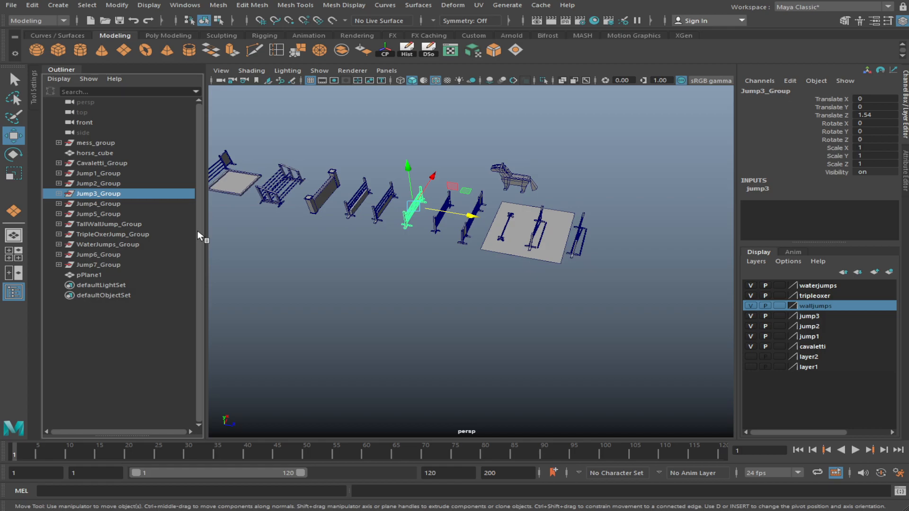
pyautogui.scroll(4, 454, 272)
pyautogui.keyDown('alt'); pyautogui.moveTo(485, 255); pyautogui.dragTo(412, 265); pyautogui.keyUp('alt')
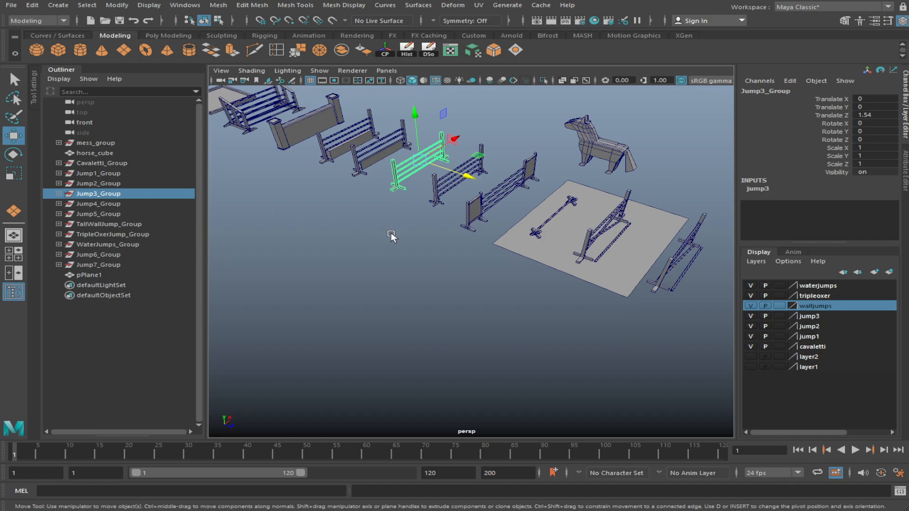
pyautogui.keyDown('shift'); pyautogui.click(123, 172); pyautogui.keyUp('shift')
pyautogui.keyDown('alt'); pyautogui.moveTo(381, 213); pyautogui.dragTo(723, 208); pyautogui.keyUp('alt')
pyautogui.scroll(-4, 466, 223)
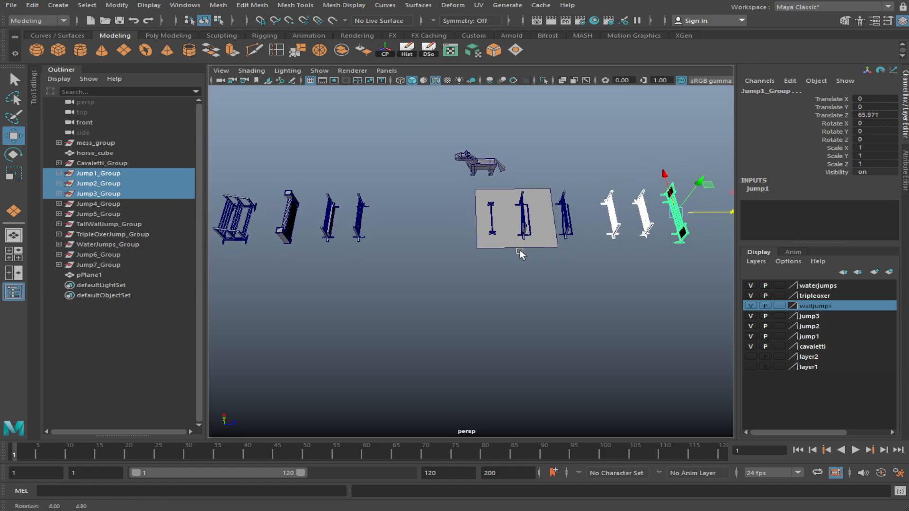
# Move Jump6_Group and Jump7_Group together along Z next to the low wall jumps, bringing Jump7_Group to about Translate Z 13.586
pyautogui.click(137, 256)
pyautogui.keyDown('shift'); pyautogui.click(133, 266); pyautogui.keyUp('shift')
pyautogui.moveTo(610, 219); pyautogui.dragTo(481, 221)
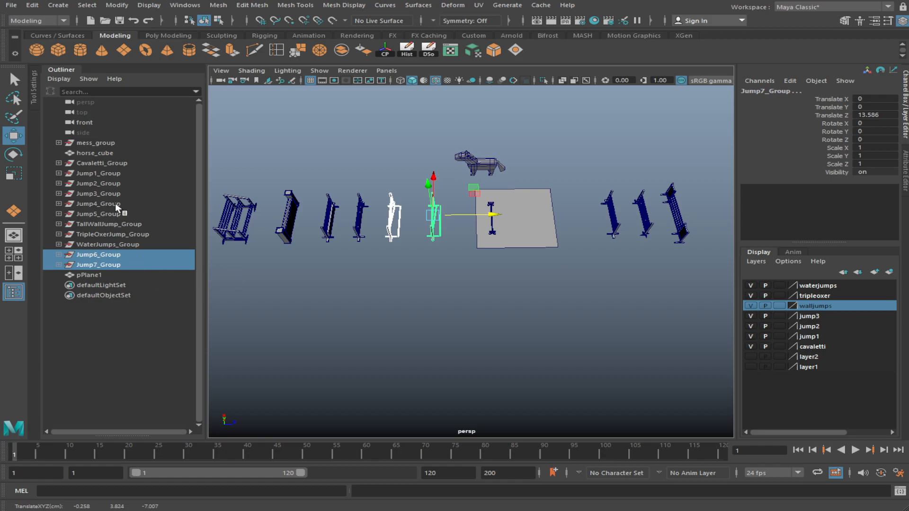
# Move Cavaletti_Group along Z to the far end past Jump1_Group, at about Translate Z 68.02
pyautogui.click(122, 163)
pyautogui.keyDown('alt'); pyautogui.moveTo(631, 299); pyautogui.dragTo(531, 315, button='middle'); pyautogui.keyUp('alt')
pyautogui.moveTo(445, 236); pyautogui.dragTo(659, 242)
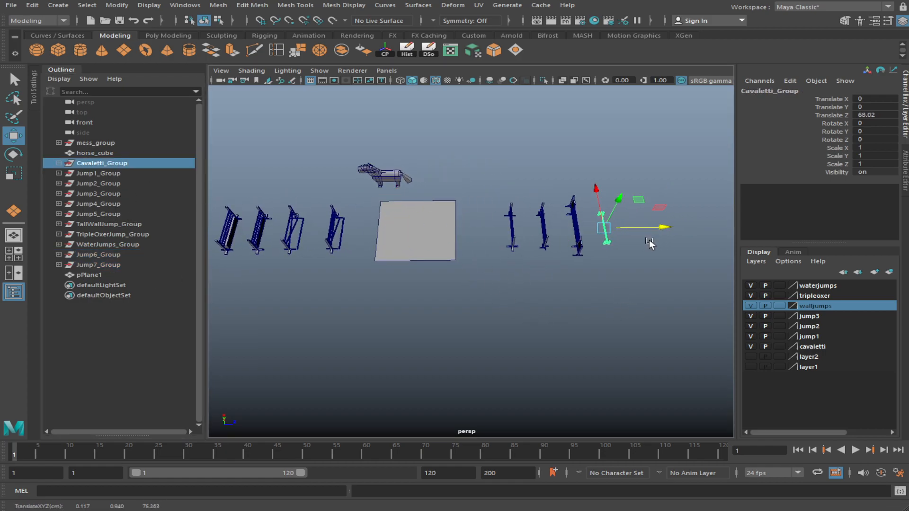
# Move Jump1_Group, Jump2_Group, Jump3_Group and Cavaletti_Group together along Z to close the gap to Jump7_Group, with Jump3_Group at about Translate Z 25.403
pyautogui.moveTo(96, 193); pyautogui.dragTo(109, 169)
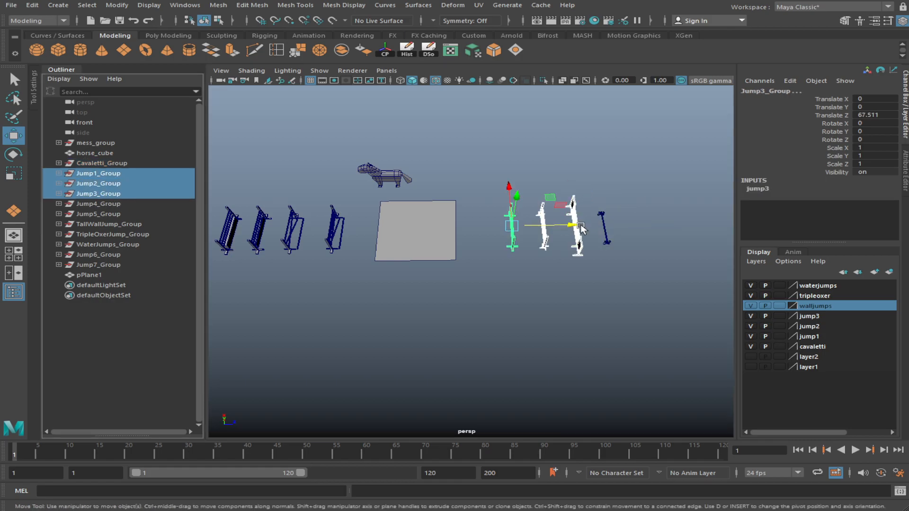
pyautogui.keyDown('ctrl'); pyautogui.click(116, 164); pyautogui.keyUp('ctrl')
pyautogui.moveTo(655, 233); pyautogui.dragTo(457, 301)
pyautogui.click(412, 326)
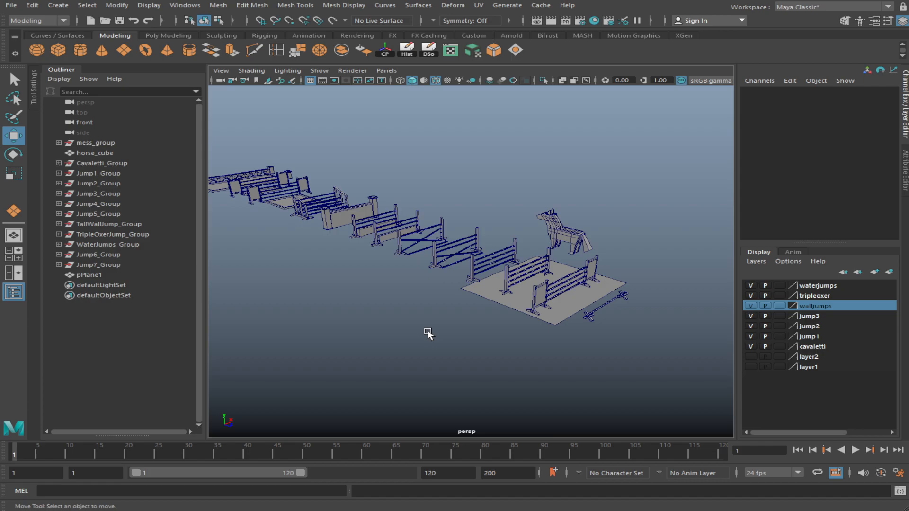
# Reorder Jump6_Group and Jump7_Group in the scene hierarchy so they sit between Jump5_Group and TallWallJump_Group
pyautogui.keyDown('alt'); pyautogui.moveTo(428, 332); pyautogui.dragTo(463, 361); pyautogui.keyUp('alt')
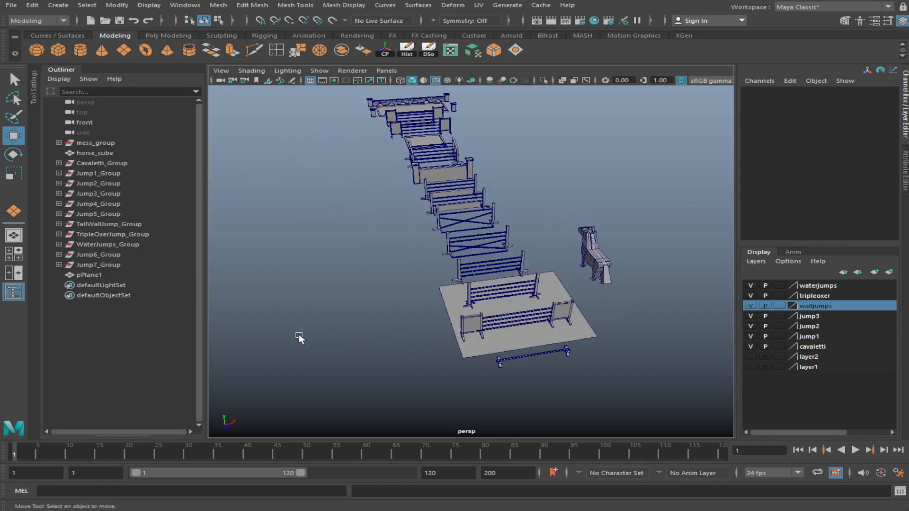
pyautogui.click(141, 255)
pyautogui.keyDown('shift'); pyautogui.click(138, 273); pyautogui.keyUp('shift')
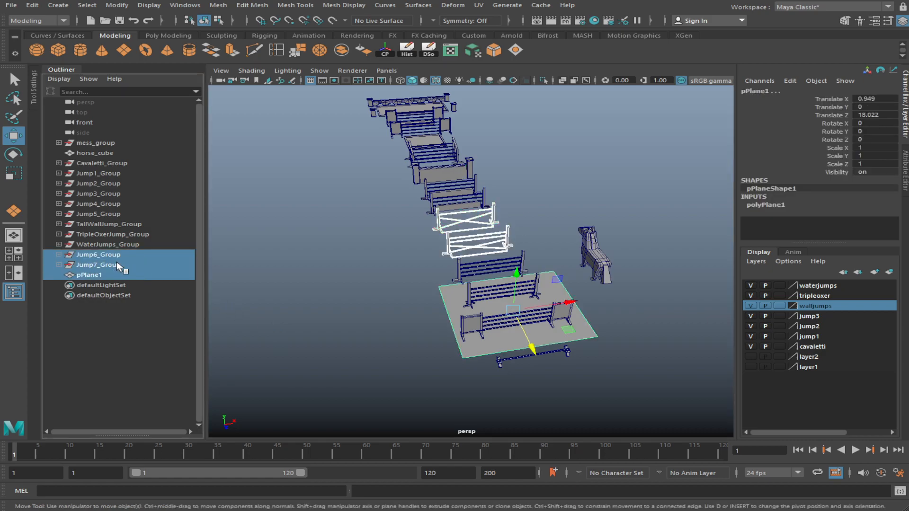
pyautogui.click(125, 255)
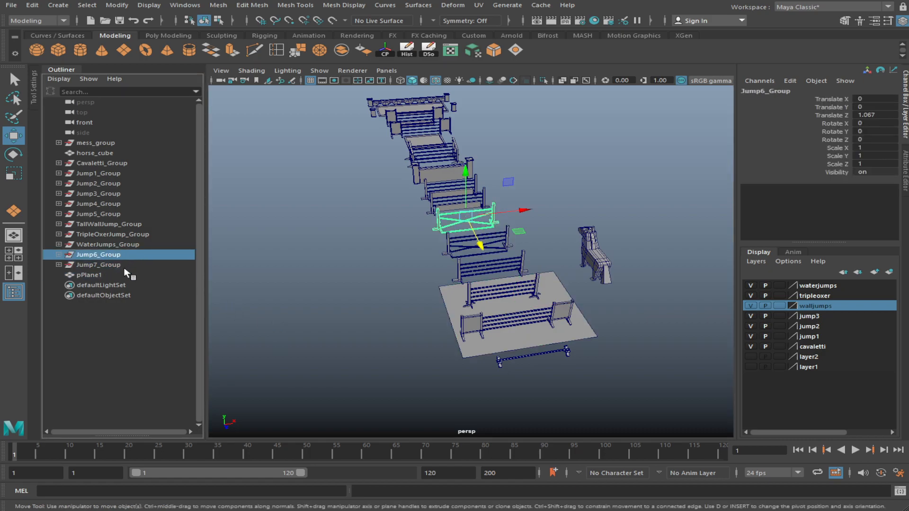
pyautogui.keyDown('shift'); pyautogui.click(125, 265); pyautogui.keyUp('shift')
pyautogui.moveTo(106, 255); pyautogui.dragTo(110, 222)
pyautogui.moveTo(110, 221); pyautogui.dragTo(110, 221, button='middle')
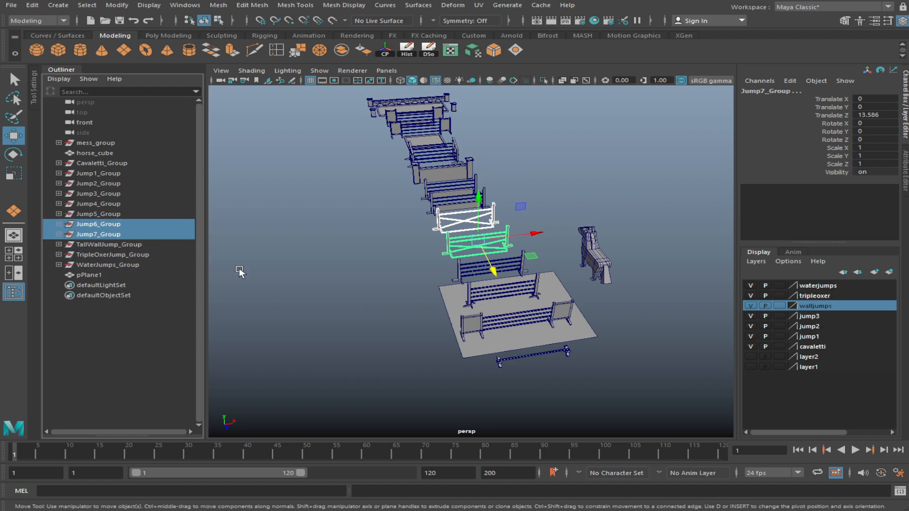
pyautogui.click(281, 272)
pyautogui.keyDown('alt'); pyautogui.moveTo(402, 294); pyautogui.dragTo(476, 298); pyautogui.keyUp('alt')
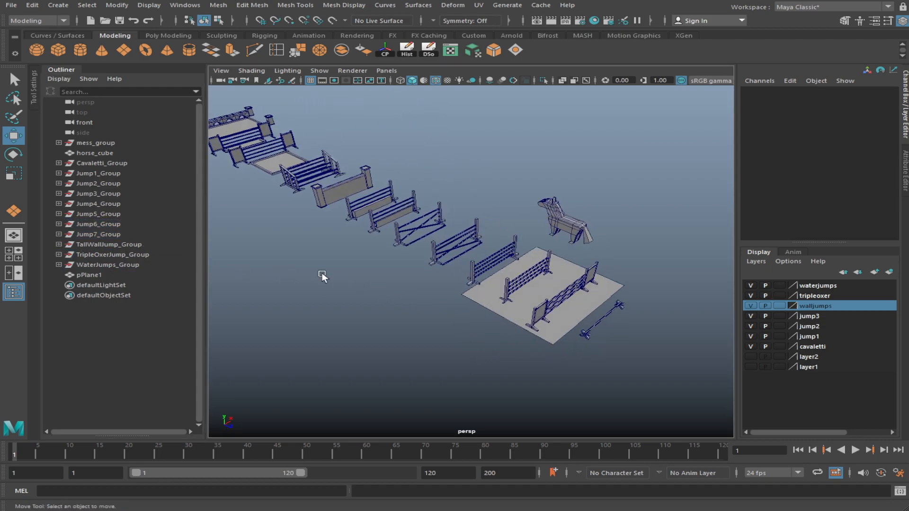
# Check which jump each group holds from Cavaletti_Group onward, and rename Jump4_Group as Jump4_Group1 to free its name
pyautogui.click(116, 166)
pyautogui.click(116, 174)
pyautogui.click(117, 183)
pyautogui.click(116, 194)
pyautogui.click(116, 203)
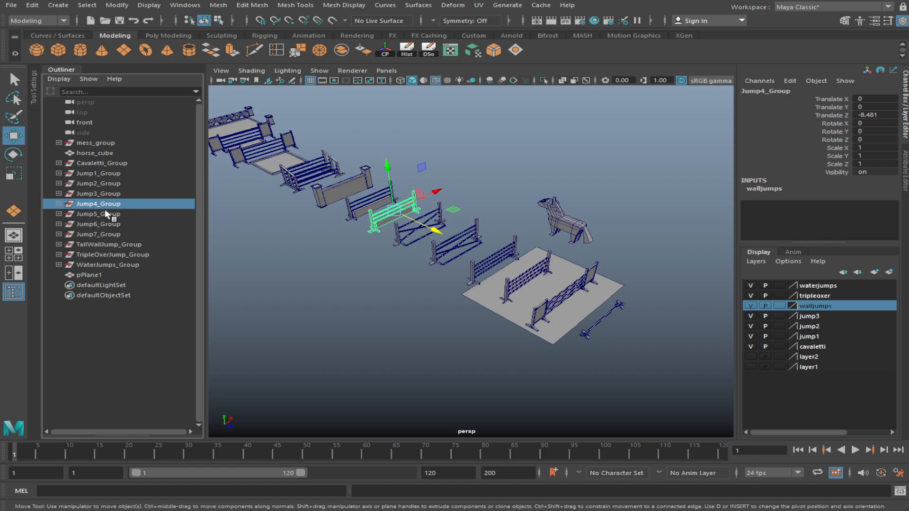
pyautogui.doubleClick(104, 203)
pyautogui.write('1')
pyautogui.click(115, 222)
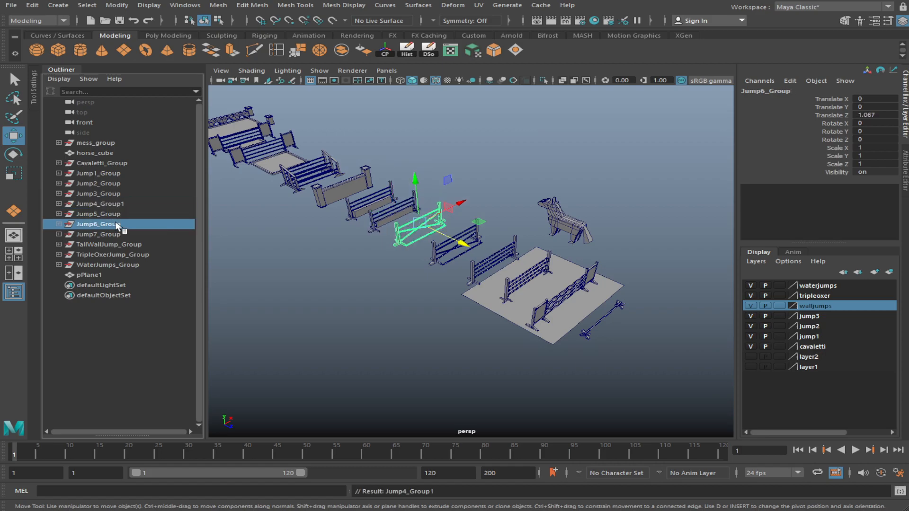
# Rename the cross-rail group Jump7_Group as Jump4_Group
pyautogui.click(147, 235)
pyautogui.doubleClick(114, 234)
pyautogui.moveTo(95, 234); pyautogui.dragTo(101, 234)
pyautogui.doubleClick(99, 233)
pyautogui.write('4')
pyautogui.press('Return')
# Rename the wall-jump group Jump5_Group as Jump7_Group
pyautogui.click(113, 217)
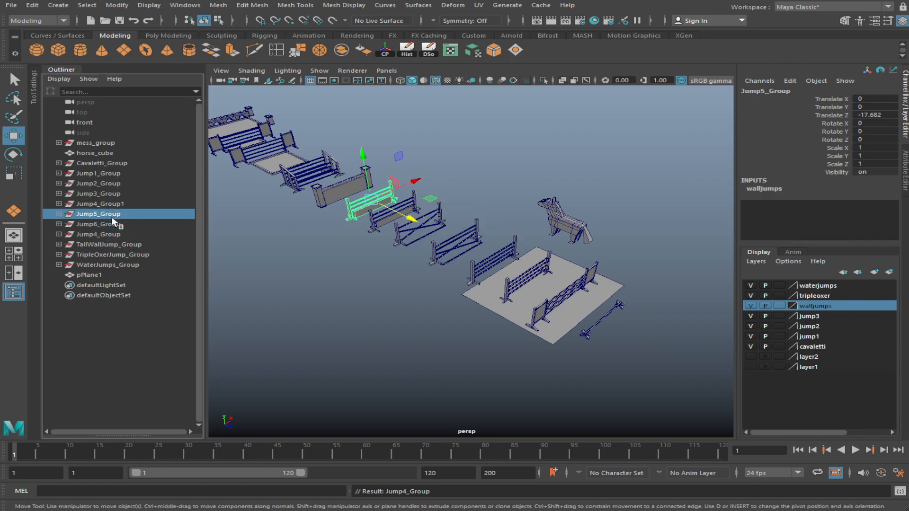
pyautogui.doubleClick(112, 216)
pyautogui.write('7')
pyautogui.doubleClick(98, 223)
pyautogui.click(98, 224)
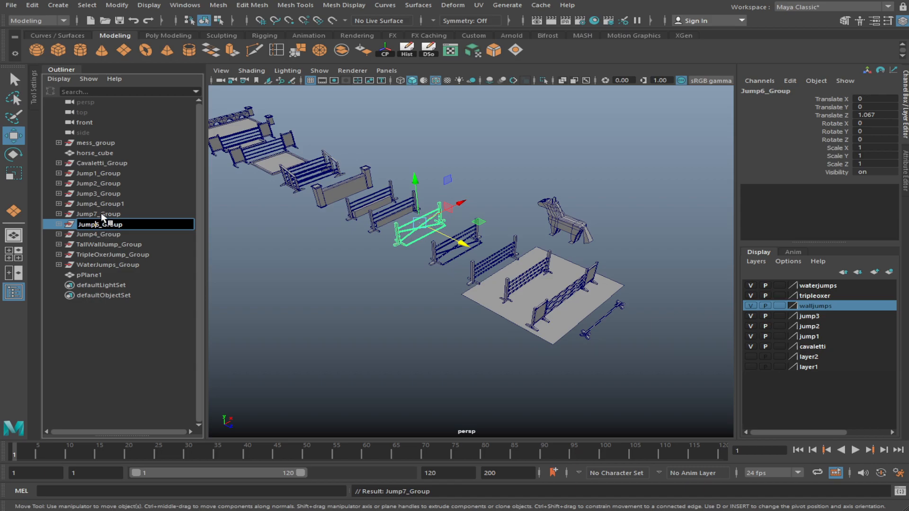
pyautogui.click(104, 203)
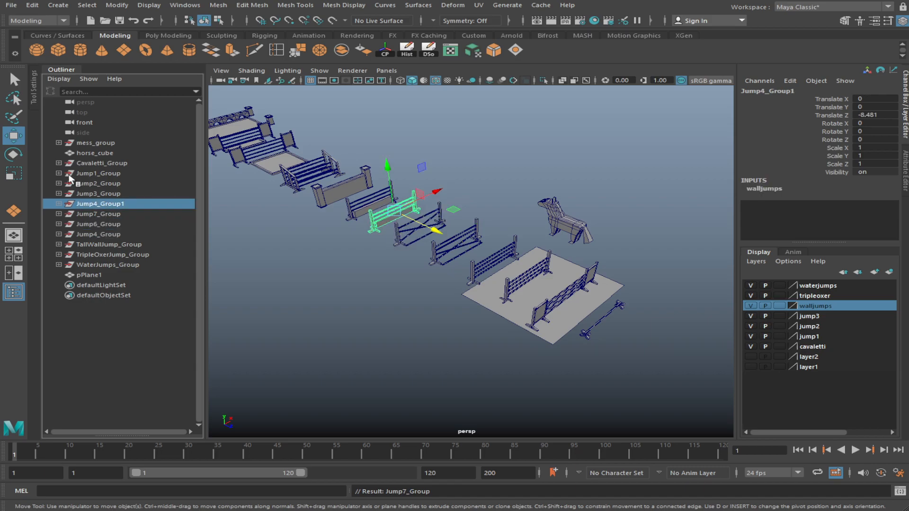
pyautogui.click(99, 213)
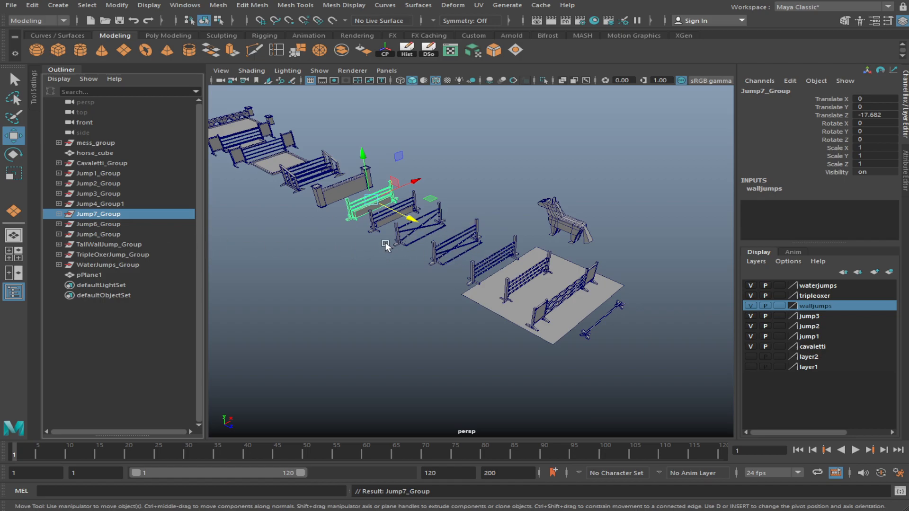
# Rename Jump4_Group1 as Jump5_Group1
pyautogui.click(123, 204)
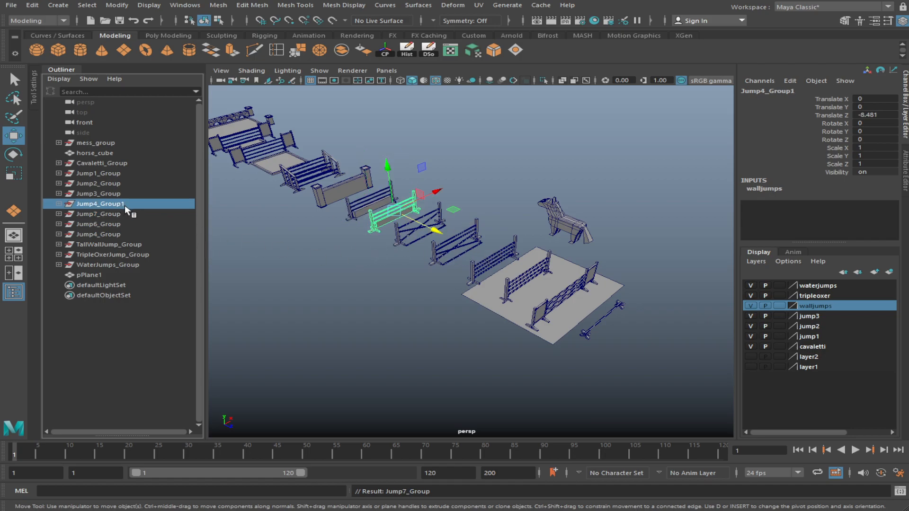
pyautogui.doubleClick(122, 205)
pyautogui.click(96, 205)
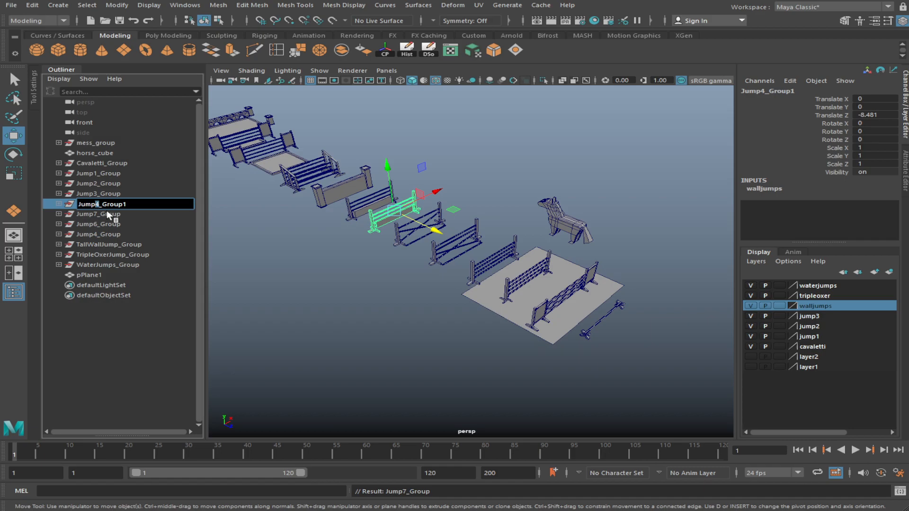
pyautogui.write('5')
pyautogui.click(107, 212)
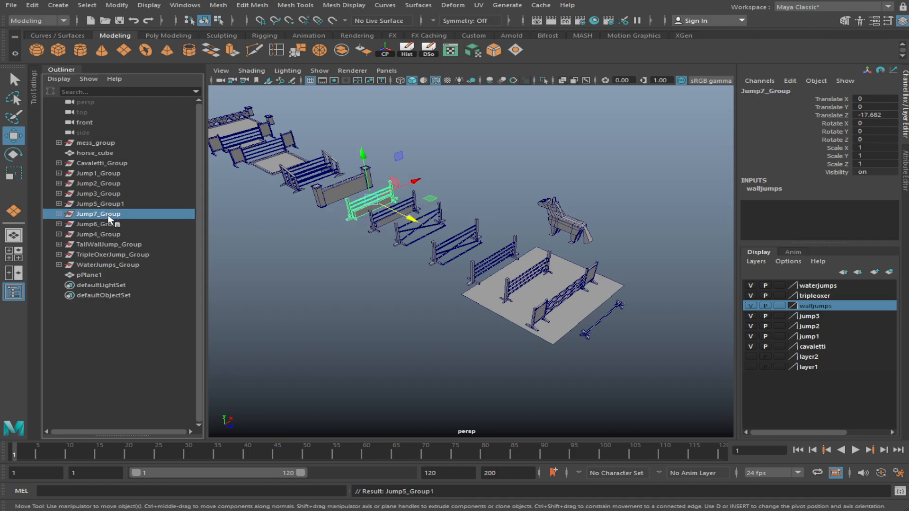
pyautogui.doubleClick(108, 216)
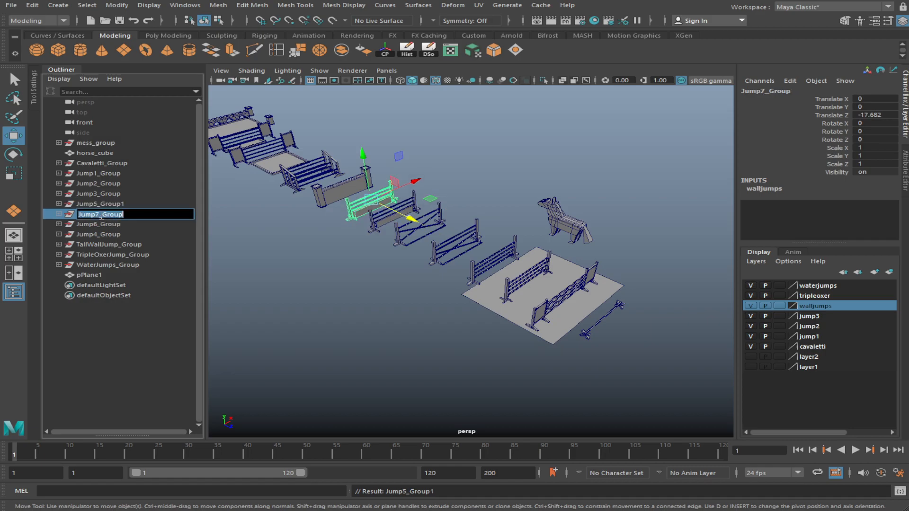
pyautogui.click(105, 225)
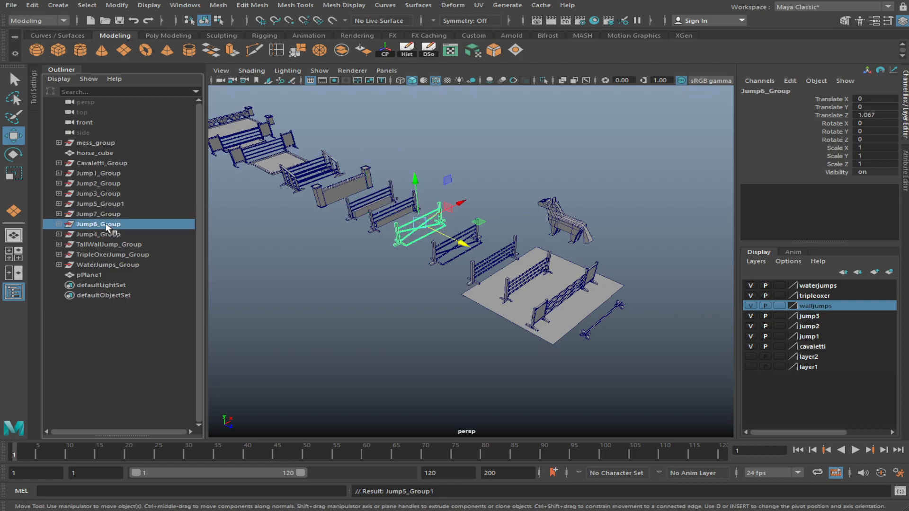
# Rename the cross-rail group Jump6_Group as Jump5_Group
pyautogui.doubleClick(105, 225)
pyautogui.click(98, 225)
pyautogui.press('BackSpace')
pyautogui.write('5')
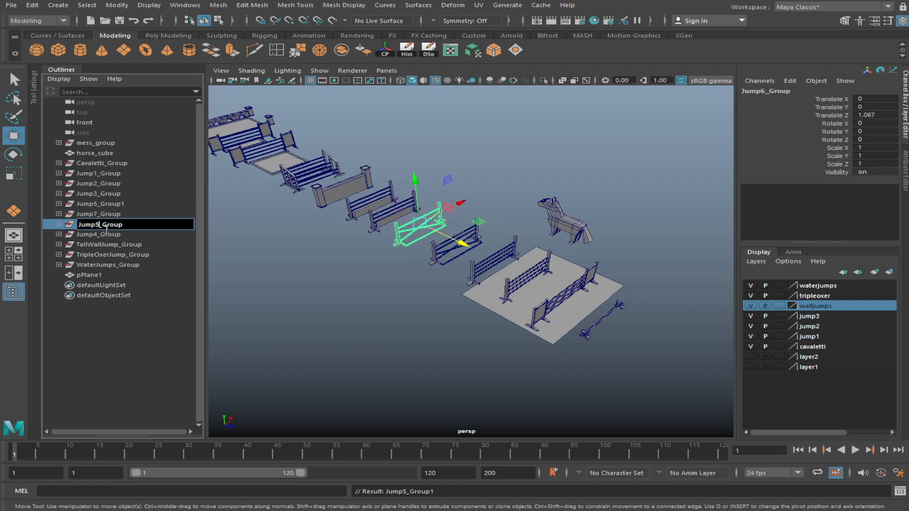
# Rename the wall-jump group Jump5_Group1 as Jump6_Group, removing the trailing 1
pyautogui.click(104, 204)
pyautogui.doubleClick(105, 205)
pyautogui.click(98, 204)
pyautogui.press('BackSpace')
pyautogui.write('6')
pyautogui.click(131, 204)
pyautogui.press('BackSpace')
pyautogui.press('Return')
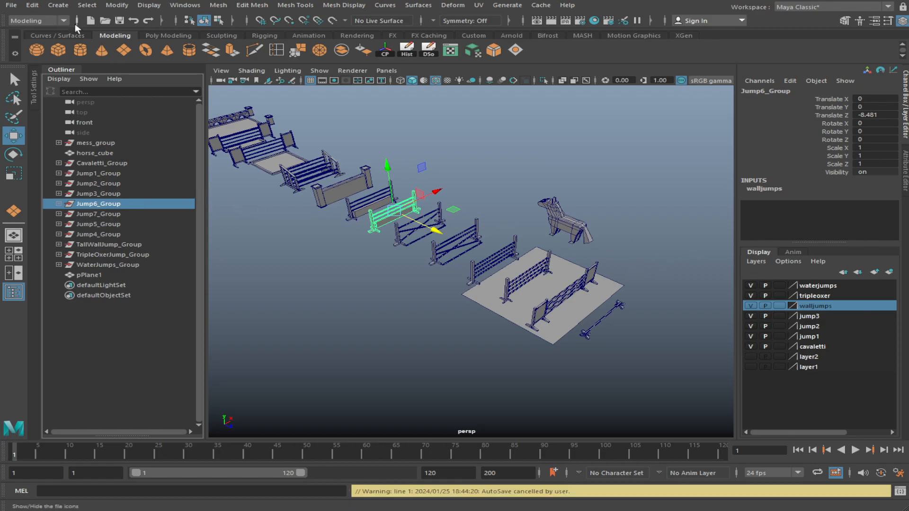
# Save the scene jumps3.mb and return to the Move tool
pyautogui.click(15, 79)
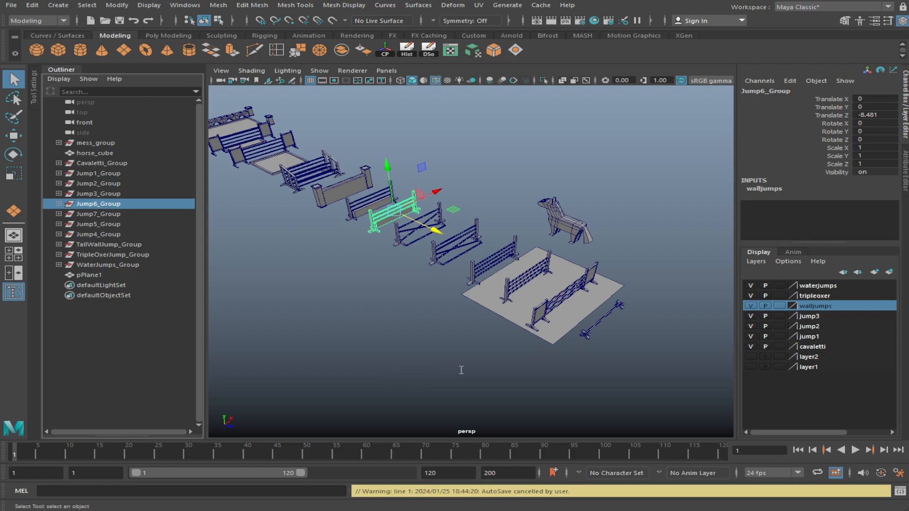
pyautogui.hotkey('ctrl', 's')
pyautogui.press('w')
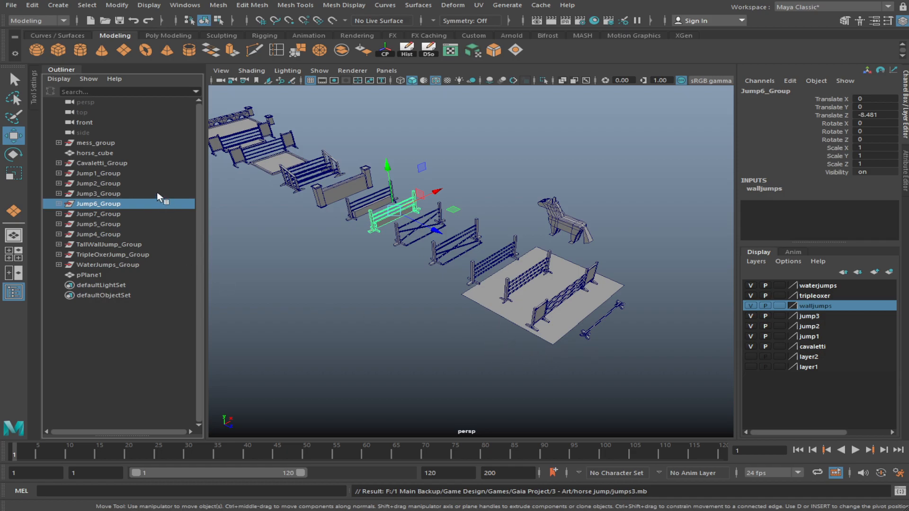
# Reorder the renamed groups below Jump3_Group as Jump4_Group, Jump5_Group, Jump6_Group and Jump7_Group, and check each against its jump in the line-up
pyautogui.click(108, 174)
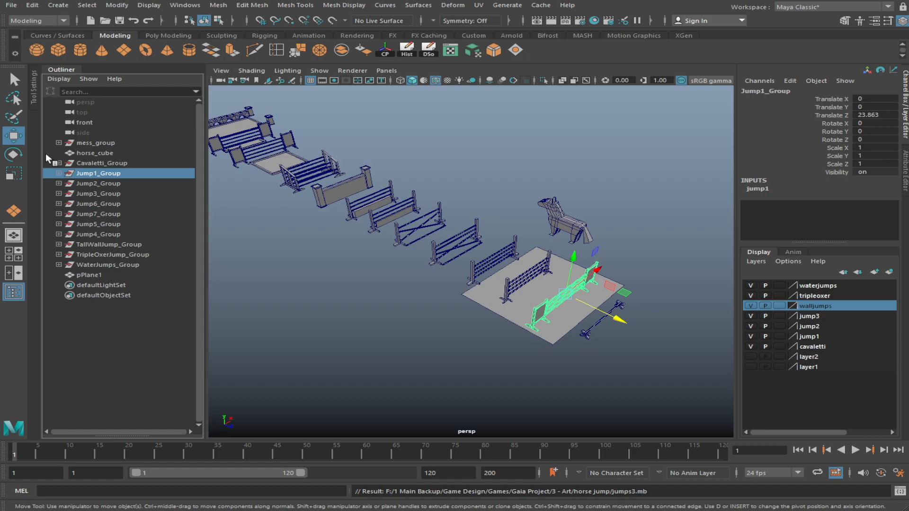
pyautogui.keyDown('alt'); pyautogui.moveTo(578, 361); pyautogui.dragTo(457, 348); pyautogui.keyUp('alt')
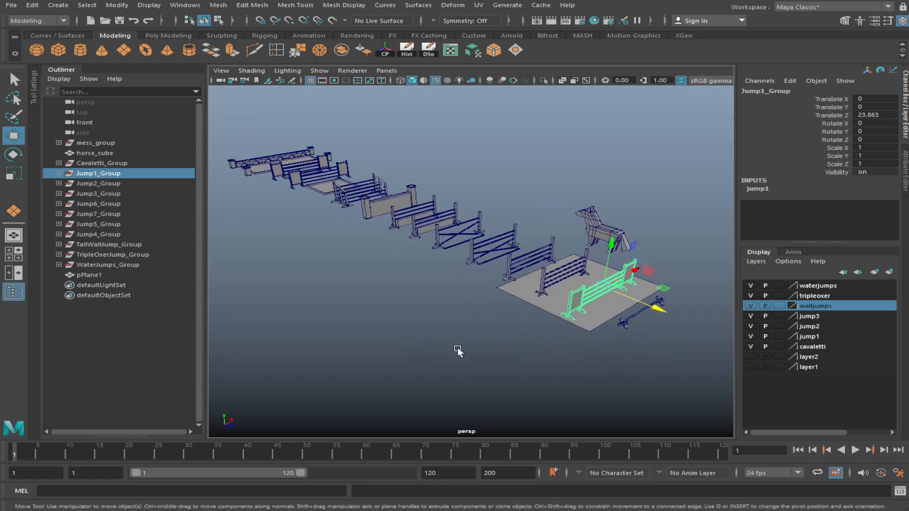
pyautogui.click(118, 182)
pyautogui.click(113, 193)
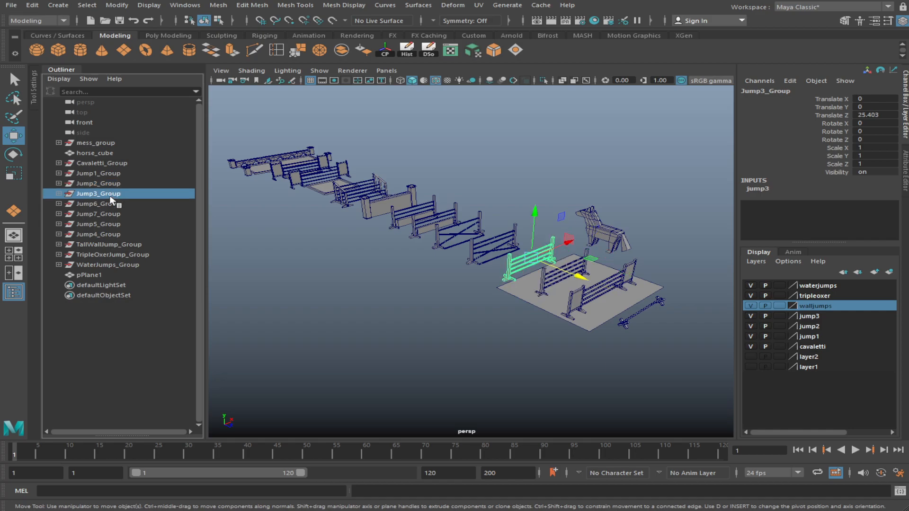
pyautogui.click(107, 202)
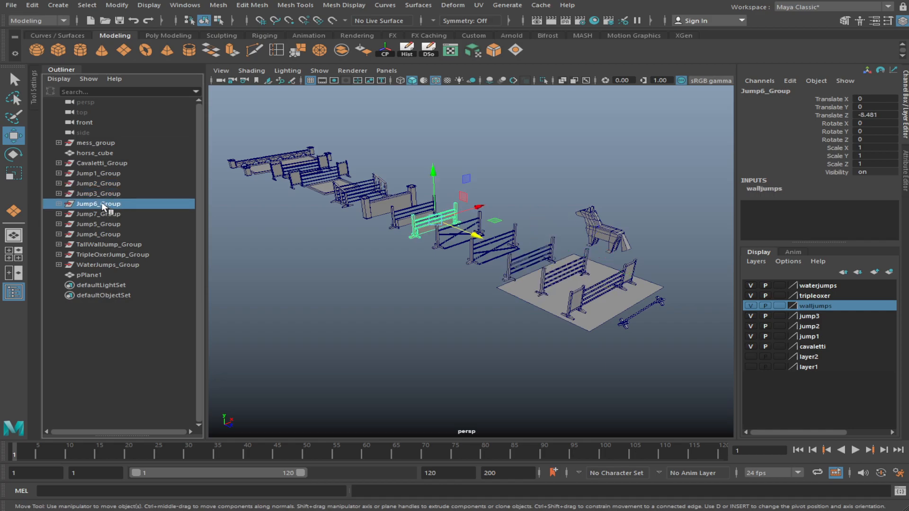
pyautogui.keyDown('shift'); pyautogui.click(104, 211); pyautogui.keyUp('shift')
pyautogui.moveTo(116, 209)
pyautogui.mouseDown(button='middle')
pyautogui.moveTo(134, 240)
pyautogui.moveTo(106, 199)
pyautogui.mouseUp(button='middle')
pyautogui.click(112, 204)
pyautogui.click(110, 213)
pyautogui.click(110, 195)
pyautogui.click(112, 203)
pyautogui.click(117, 216)
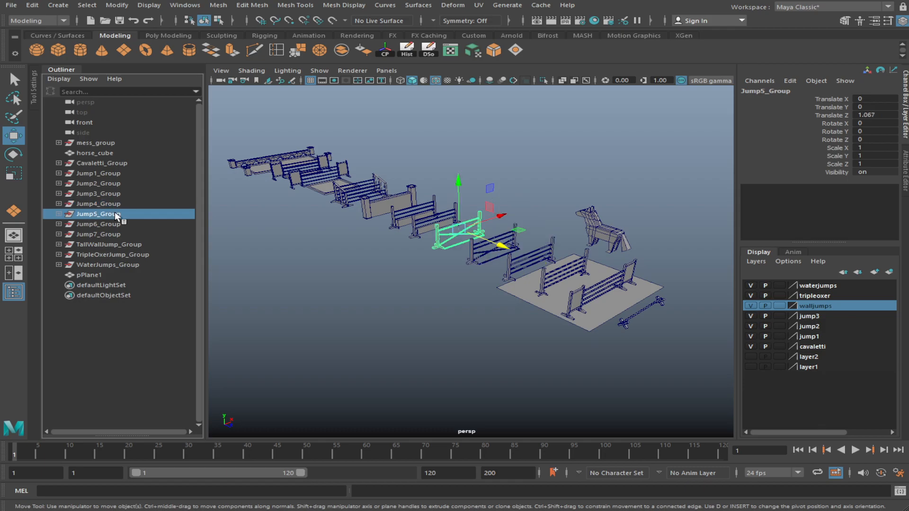
pyautogui.click(106, 203)
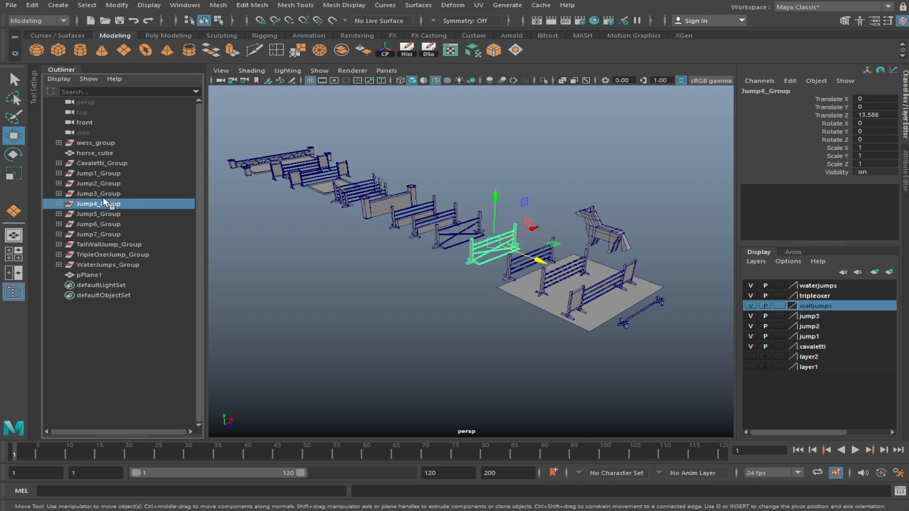
# Check the groups from Jump3_Group to TallWallJump_Group, plus Jump1_Group, against their jumps in the line-up
pyautogui.click(104, 193)
pyautogui.click(105, 204)
pyautogui.click(106, 214)
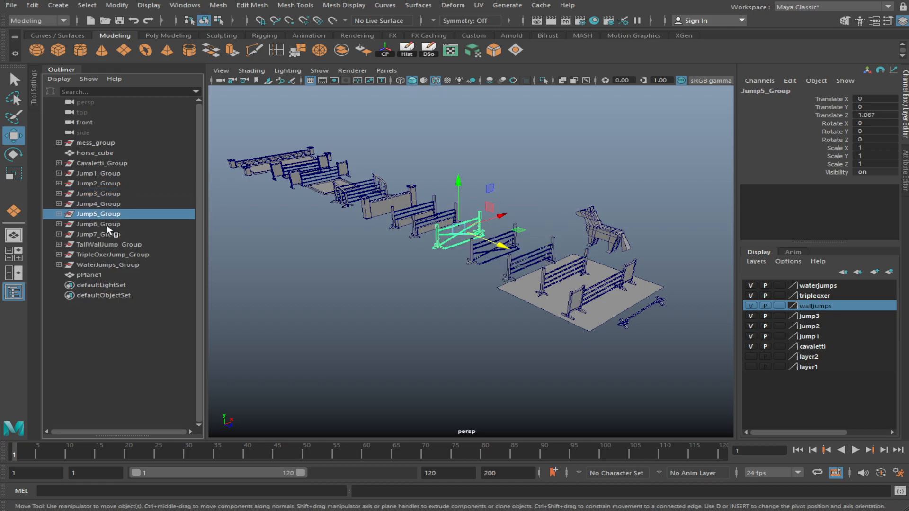
pyautogui.click(106, 224)
pyautogui.click(109, 234)
pyautogui.click(116, 245)
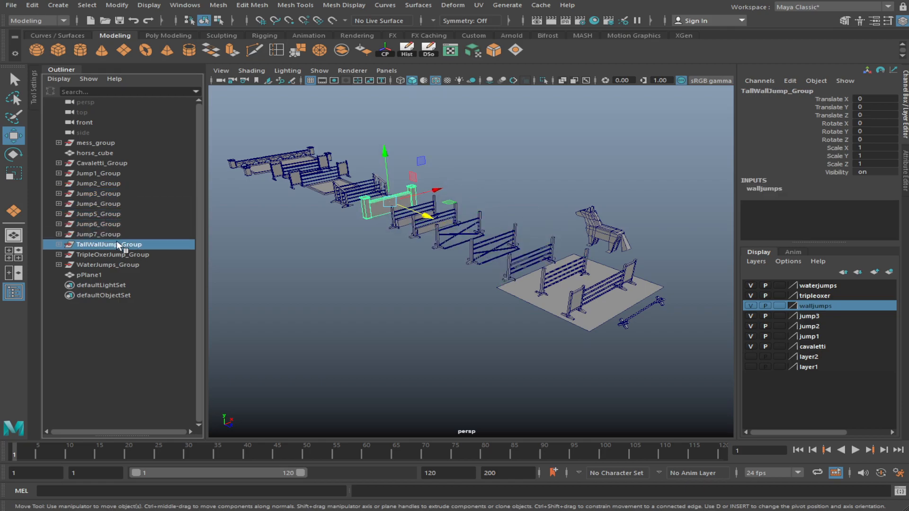
pyautogui.click(109, 172)
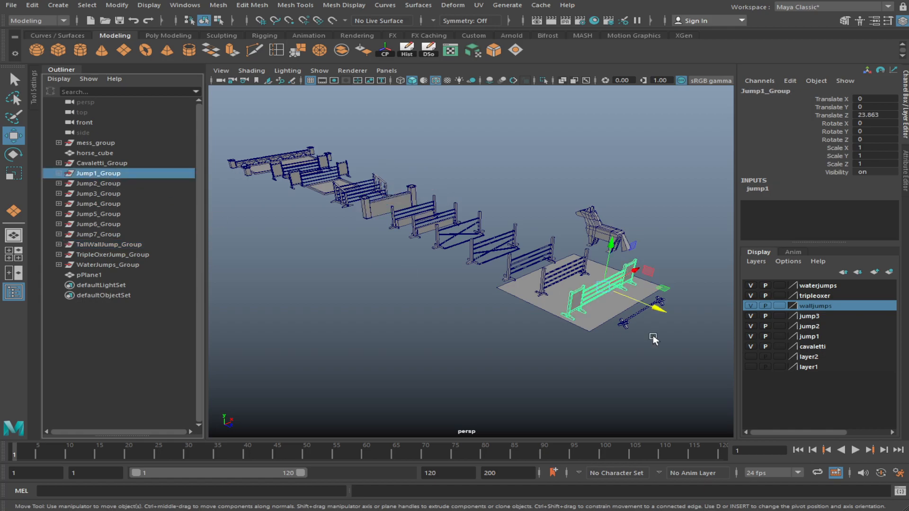
# Hide the cavaletti, jump1, jump2 and jump3 layers and toggle walljumps to check which jumps each layer holds
pyautogui.click(751, 346)
pyautogui.click(751, 337)
pyautogui.click(751, 326)
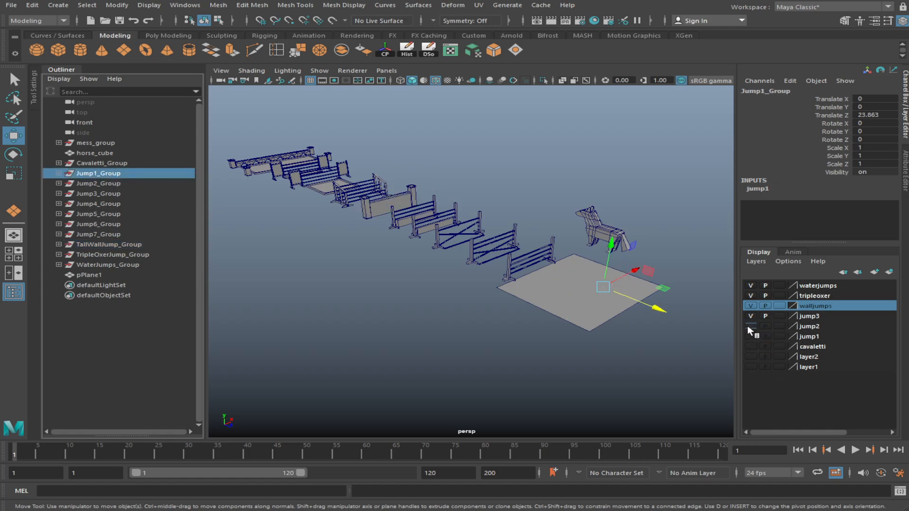
pyautogui.click(751, 315)
pyautogui.click(598, 376)
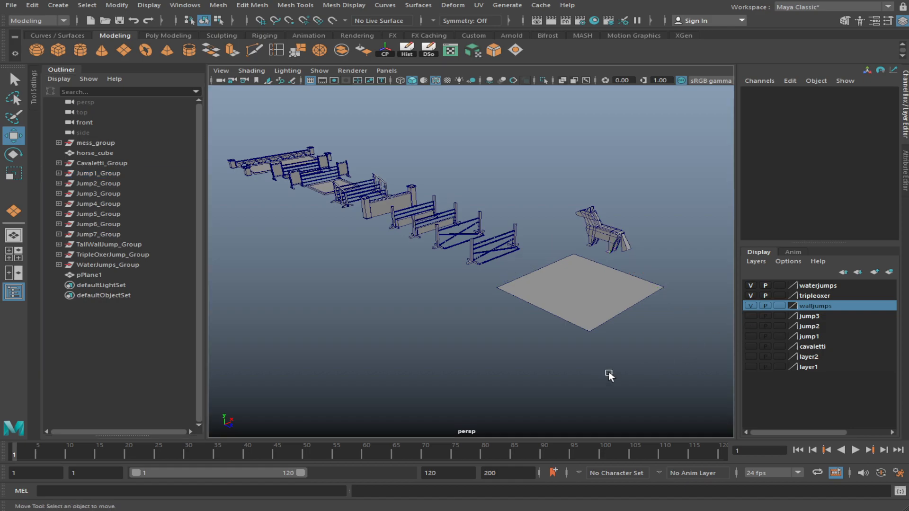
pyautogui.click(753, 306)
pyautogui.click(752, 305)
# Create a display layer named crossrails from Jump4_Group and Jump5_Group
pyautogui.keyDown('alt'); pyautogui.moveTo(223, 260); pyautogui.dragTo(299, 292); pyautogui.keyUp('alt')
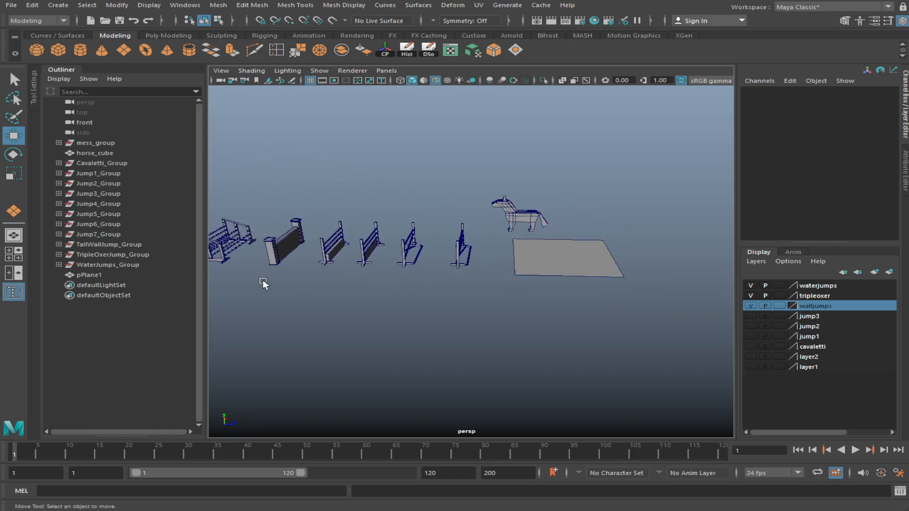
pyautogui.keyDown('alt'); pyautogui.moveTo(245, 263); pyautogui.dragTo(624, 318); pyautogui.keyUp('alt')
pyautogui.click(115, 212)
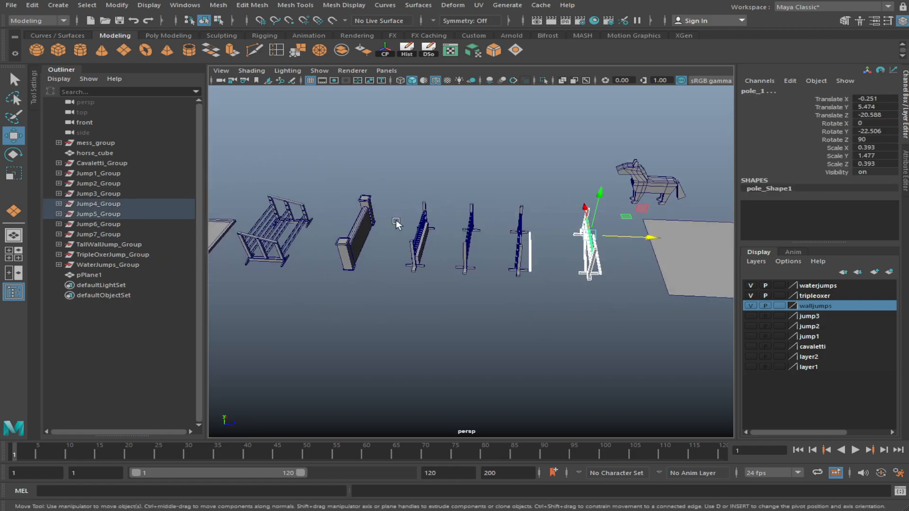
pyautogui.keyDown('ctrl'); pyautogui.click(107, 203); pyautogui.keyUp('ctrl')
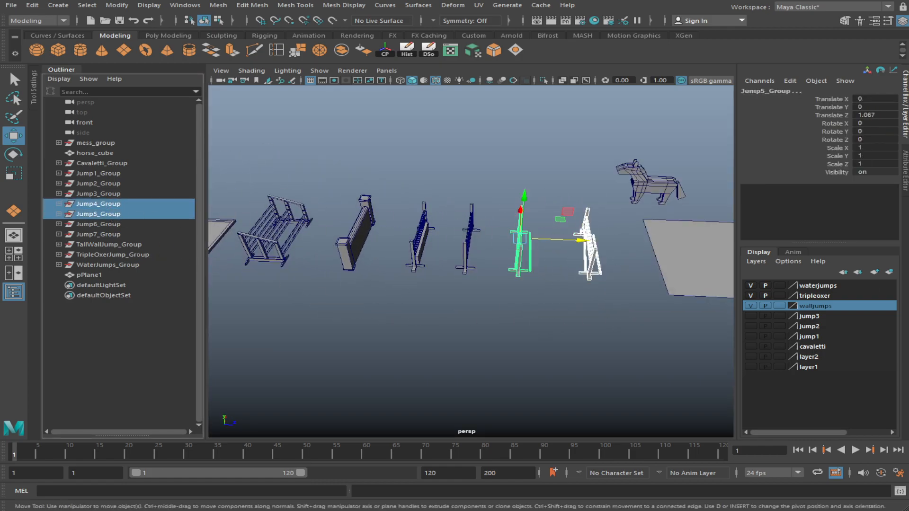
pyautogui.click(892, 273)
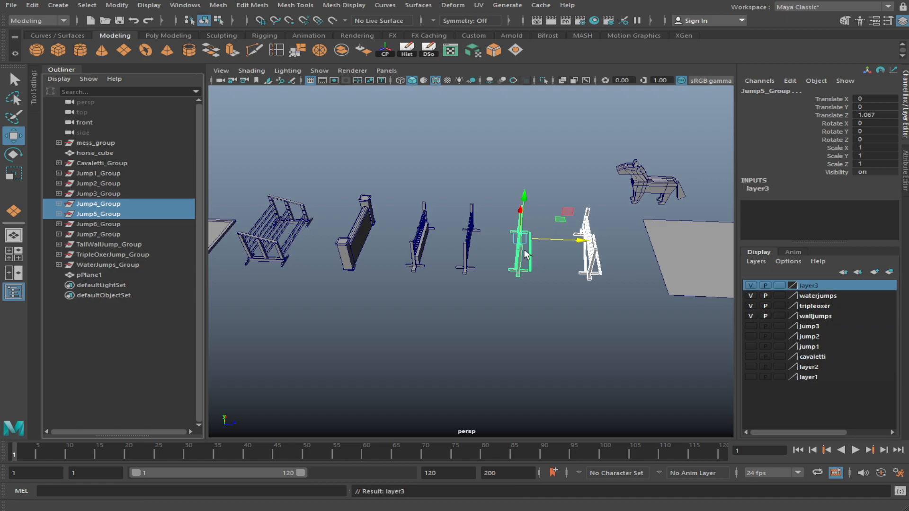
pyautogui.keyDown('alt'); pyautogui.moveTo(485, 277); pyautogui.dragTo(397, 350); pyautogui.keyUp('alt')
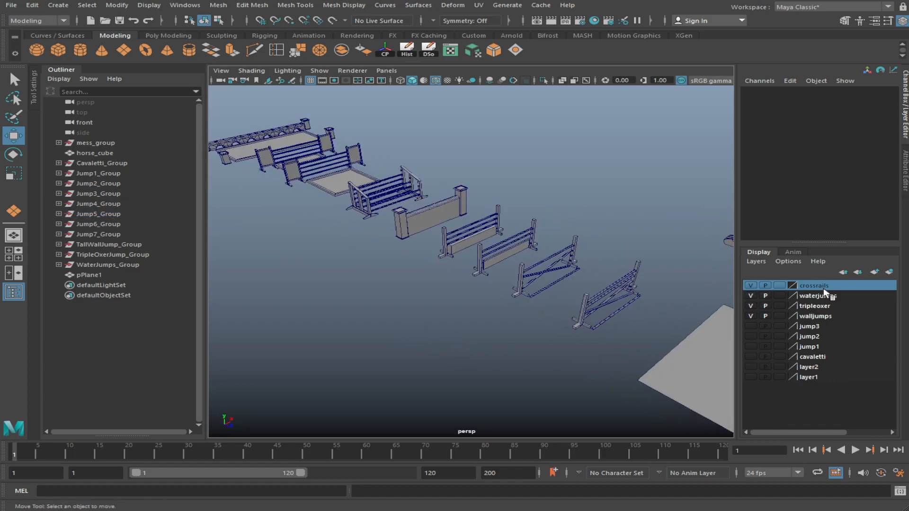
# Move the crossrails layer down the layer list to sit between walljumps and jump3
pyautogui.click(858, 272)
pyautogui.click(857, 273)
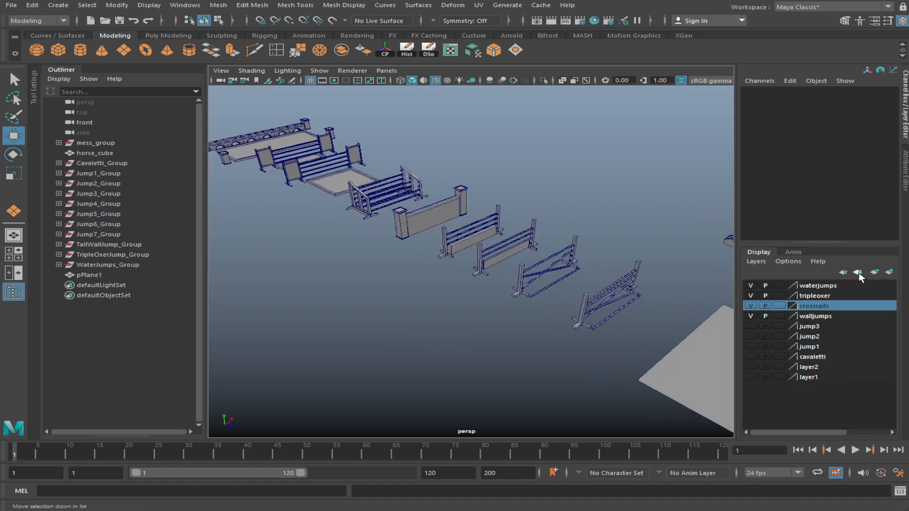
pyautogui.click(857, 273)
# Hide the crossrails, walljumps, tripleoxer and waterjumps layers one after another to check their contents
pyautogui.click(751, 316)
pyautogui.click(751, 305)
pyautogui.click(752, 306)
pyautogui.click(751, 306)
pyautogui.click(751, 295)
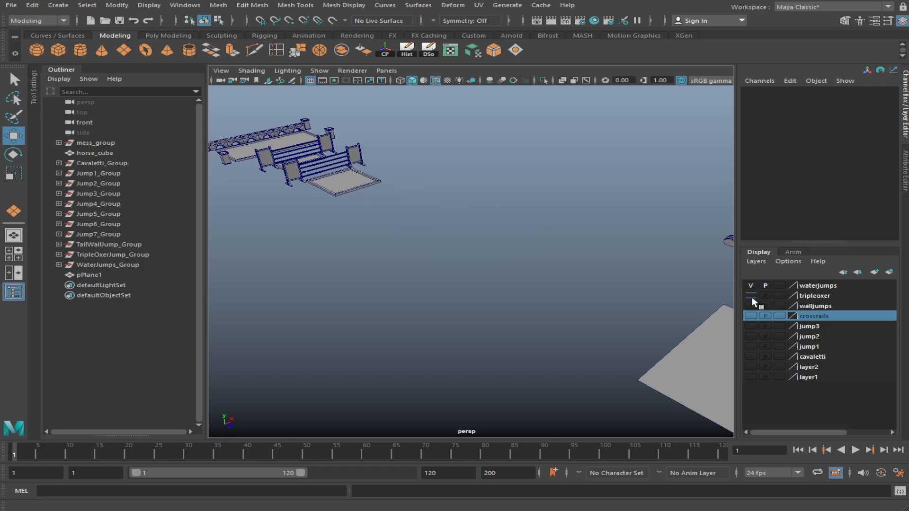
pyautogui.click(751, 285)
# Show all the jump layers again, from waterjumps down to cavaletti
pyautogui.click(751, 285)
pyautogui.click(751, 295)
pyautogui.click(751, 306)
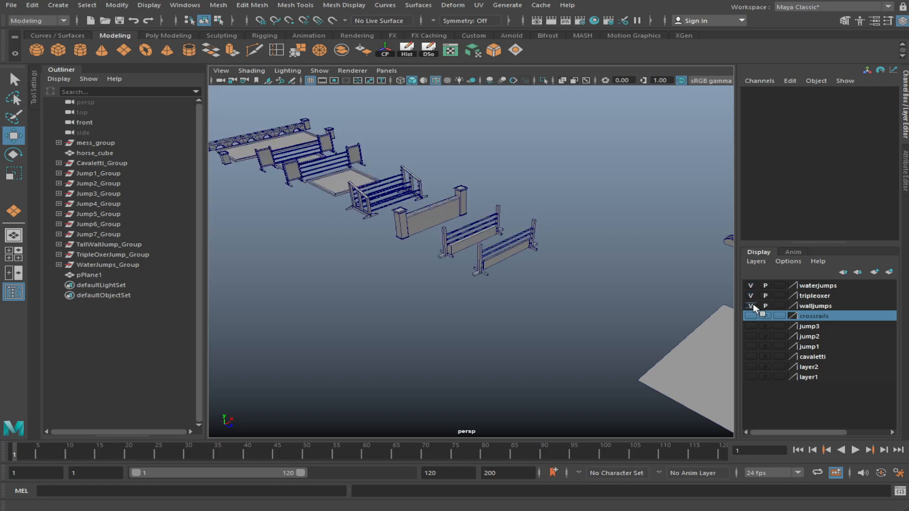
pyautogui.click(751, 316)
pyautogui.click(749, 326)
pyautogui.click(751, 336)
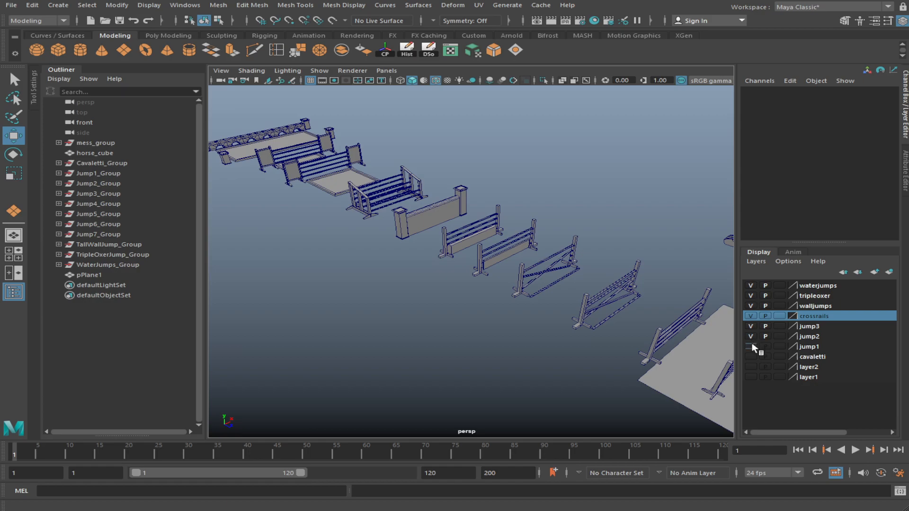
pyautogui.click(751, 357)
# Delete the ground plane pPlane1 beneath the first jumps
pyautogui.keyDown('alt'); pyautogui.moveTo(570, 392); pyautogui.dragTo(429, 296); pyautogui.keyUp('alt')
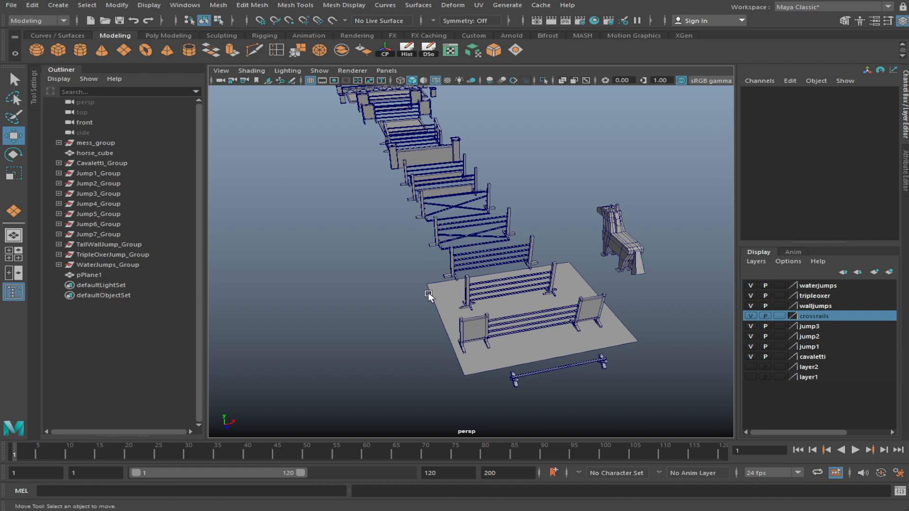
pyautogui.keyDown('alt'); pyautogui.moveTo(422, 291); pyautogui.dragTo(481, 369); pyautogui.keyUp('alt')
pyautogui.click(508, 314)
pyautogui.press('Delete')
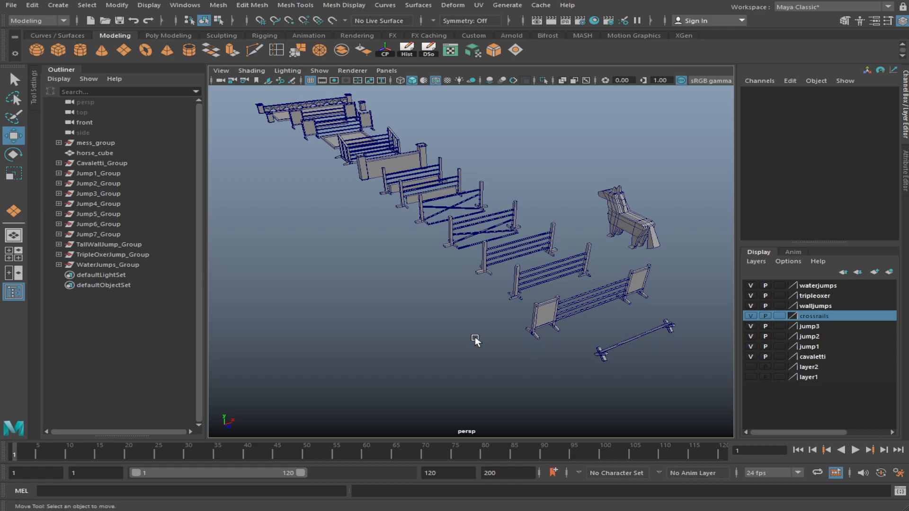
# Examine the cavaletti, vertical and cross-rail jumps beside the horse from several angles
pyautogui.keyDown('alt'); pyautogui.moveTo(476, 354); pyautogui.dragTo(545, 327); pyautogui.keyUp('alt')
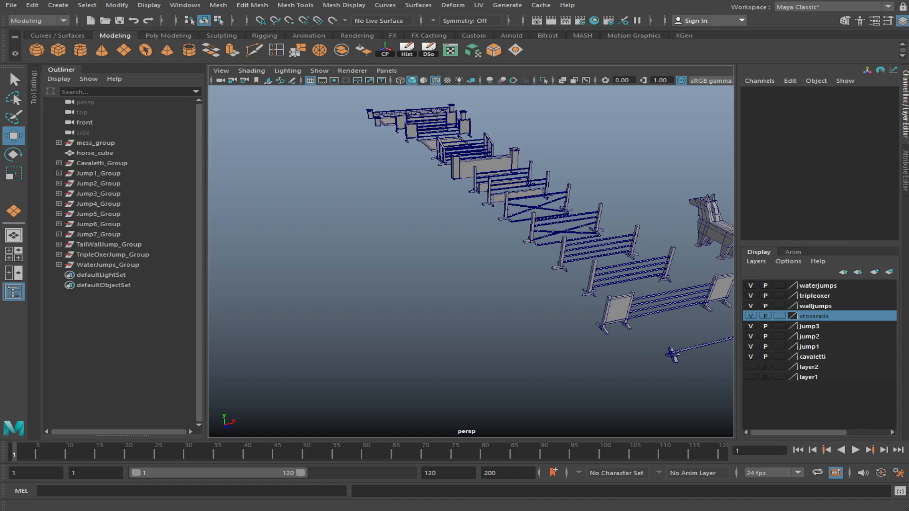
pyautogui.click(809, 347)
pyautogui.keyDown('alt'); pyautogui.moveTo(474, 307); pyautogui.dragTo(523, 325); pyautogui.keyUp('alt')
pyautogui.keyDown('alt'); pyautogui.moveTo(439, 292); pyautogui.dragTo(482, 297); pyautogui.keyUp('alt')
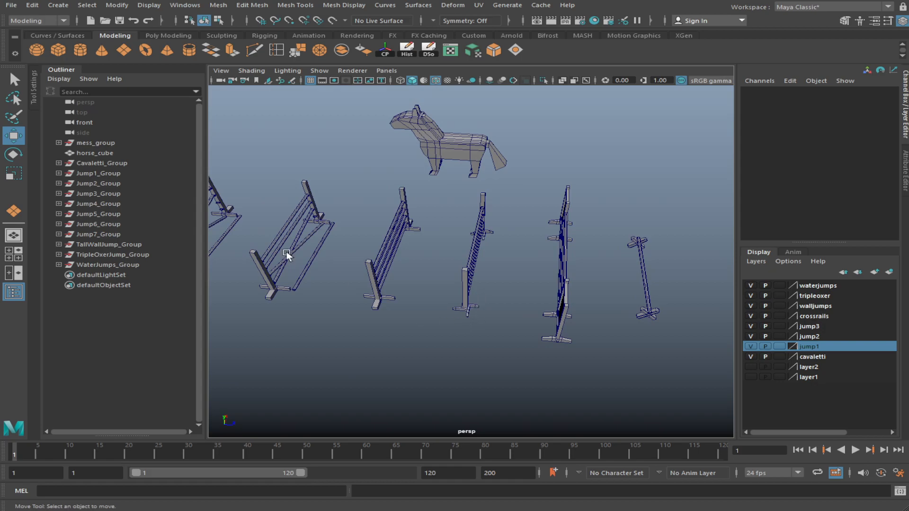
pyautogui.click(476, 323)
pyautogui.keyDown('alt'); pyautogui.moveTo(548, 260); pyautogui.dragTo(350, 320); pyautogui.keyUp('alt')
pyautogui.click(304, 272)
pyautogui.keyDown('alt'); pyautogui.moveTo(303, 272); pyautogui.dragTo(406, 270); pyautogui.keyUp('alt')
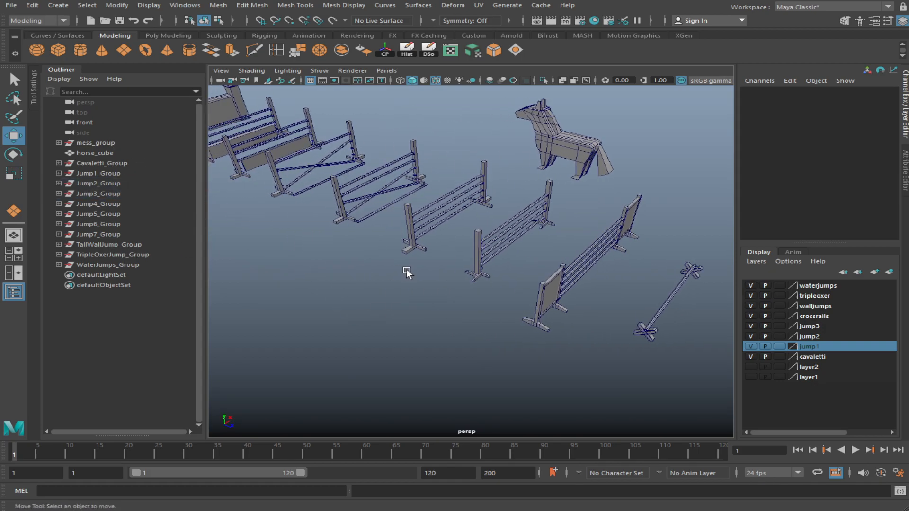
# Duplicate Jump3_Group and move the copy clear of the line-up, to about X 40.1 and Z 71.8
pyautogui.click(418, 220)
pyautogui.hotkey('ctrl', 'd')
pyautogui.scroll(-5, 418, 220)
pyautogui.moveTo(509, 236); pyautogui.dragTo(626, 280)
pyautogui.keyDown('alt'); pyautogui.moveTo(625, 280); pyautogui.dragTo(506, 301, button='middle'); pyautogui.keyUp('alt')
pyautogui.keyDown('alt'); pyautogui.moveTo(505, 300); pyautogui.dragTo(414, 317); pyautogui.keyUp('alt')
pyautogui.moveTo(402, 279); pyautogui.dragTo(463, 263)
pyautogui.press('f')
# Duplicate the copied vertical jump again and place the second copy parallel to it
pyautogui.hotkey('ctrl', 'd')
pyautogui.keyDown('alt'); pyautogui.moveTo(463, 262); pyautogui.dragTo(582, 283); pyautogui.keyUp('alt')
pyautogui.click(491, 202)
pyautogui.keyDown('alt'); pyautogui.moveTo(491, 202); pyautogui.dragTo(448, 272); pyautogui.keyUp('alt')
pyautogui.click(431, 262)
pyautogui.click(429, 258)
pyautogui.click(498, 260)
pyautogui.click(500, 231)
pyautogui.keyDown('alt'); pyautogui.moveTo(499, 231); pyautogui.dragTo(492, 308); pyautogui.keyUp('alt')
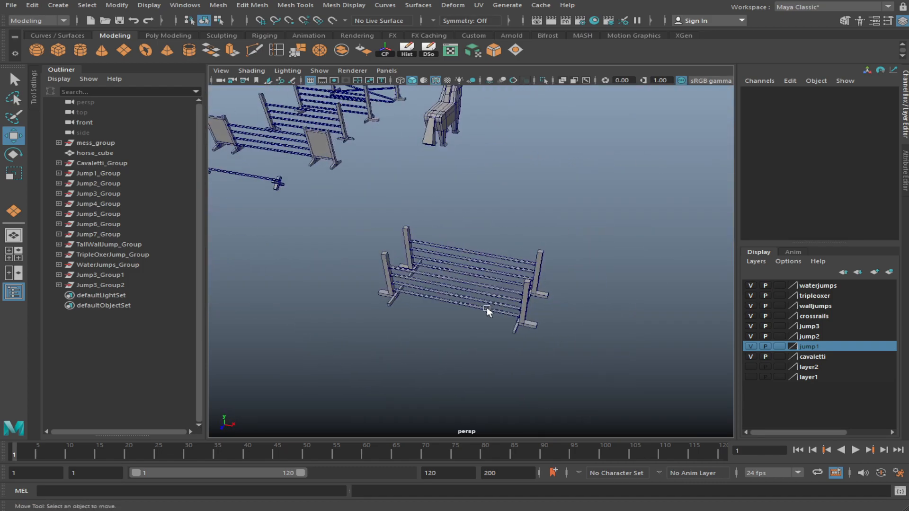
# Duplicate Jump4_Group and place the cross-rail copy beside the copied verticals, at about X 40.57 and Z 77.3
pyautogui.click(380, 101)
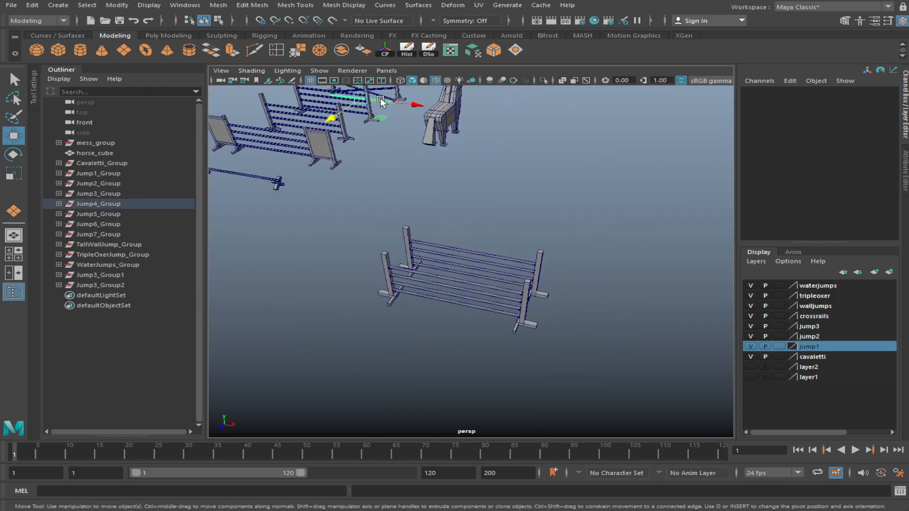
pyautogui.click(127, 206)
pyautogui.scroll(-5, 443, 173)
pyautogui.hotkey('ctrl', 'd')
pyautogui.moveTo(416, 156); pyautogui.dragTo(475, 316)
pyautogui.press('f')
pyautogui.moveTo(406, 346)
pyautogui.keyDown('alt'); pyautogui.mouseDown()
pyautogui.moveTo(451, 390)
pyautogui.moveTo(379, 399)
pyautogui.moveTo(486, 353)
pyautogui.moveTo(416, 351)
pyautogui.mouseUp(); pyautogui.keyUp('alt')
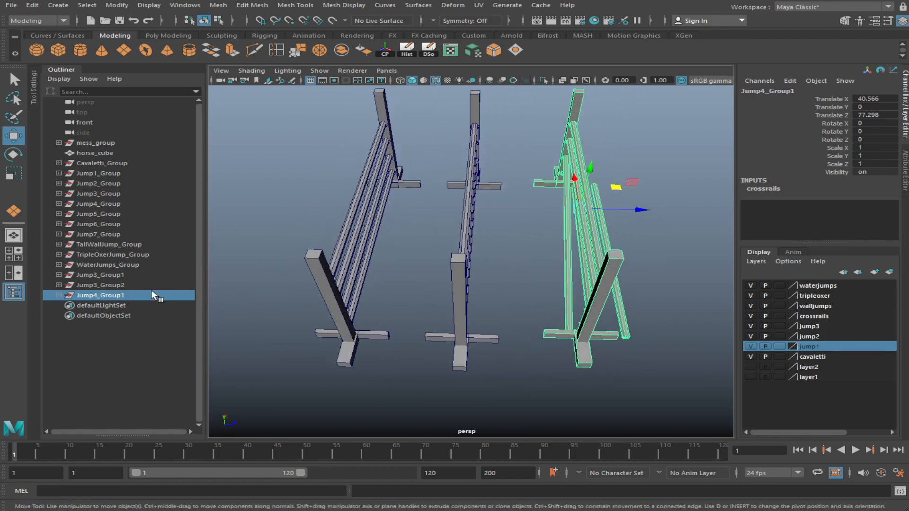
# Delete the second vertical copy, Jump3_Group2
pyautogui.click(113, 286)
pyautogui.click(117, 277)
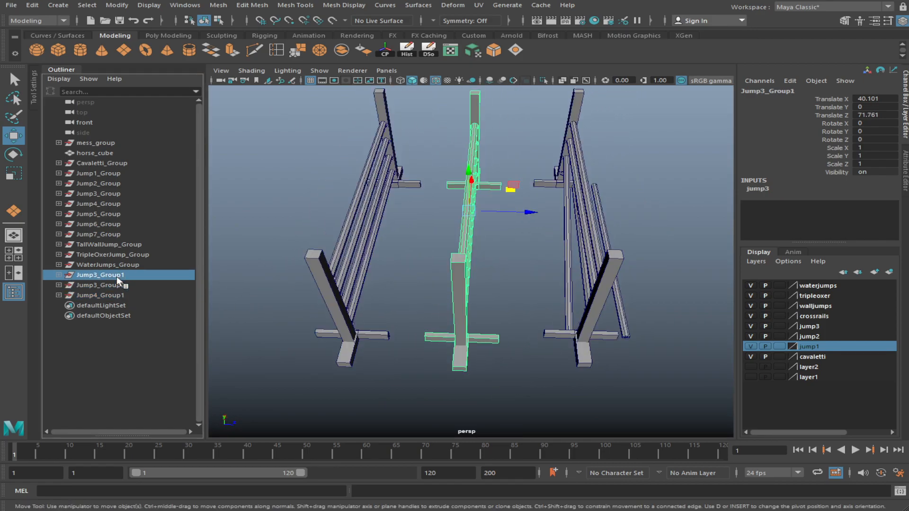
pyautogui.click(115, 285)
pyautogui.press('Delete')
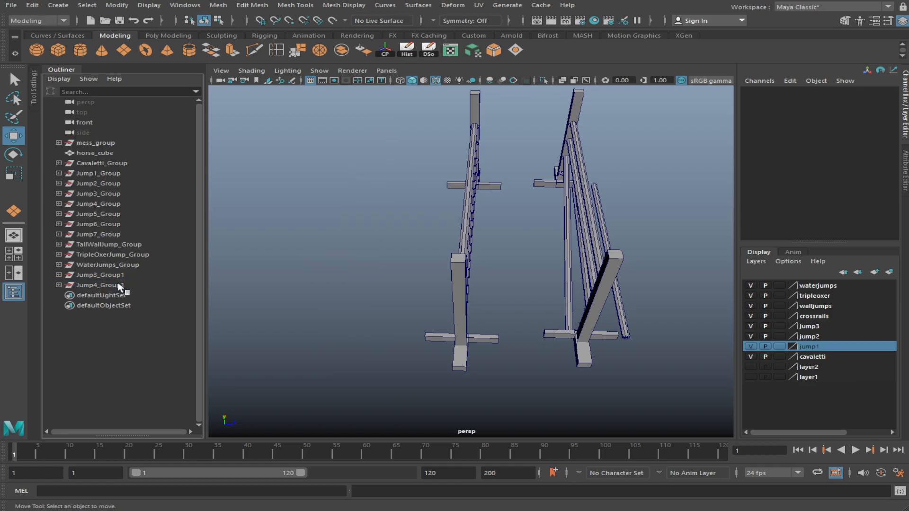
# Align the cross-rail copy Jump4_Group1 with the vertical copy, moving it to about X 40.09 and Z 77.74
pyautogui.keyDown('alt'); pyautogui.moveTo(336, 301); pyautogui.dragTo(462, 299); pyautogui.keyUp('alt')
pyautogui.click(436, 214)
pyautogui.click(424, 231)
pyautogui.keyDown('alt'); pyautogui.moveTo(423, 231); pyautogui.dragTo(491, 378); pyautogui.keyUp('alt')
pyautogui.click(89, 286)
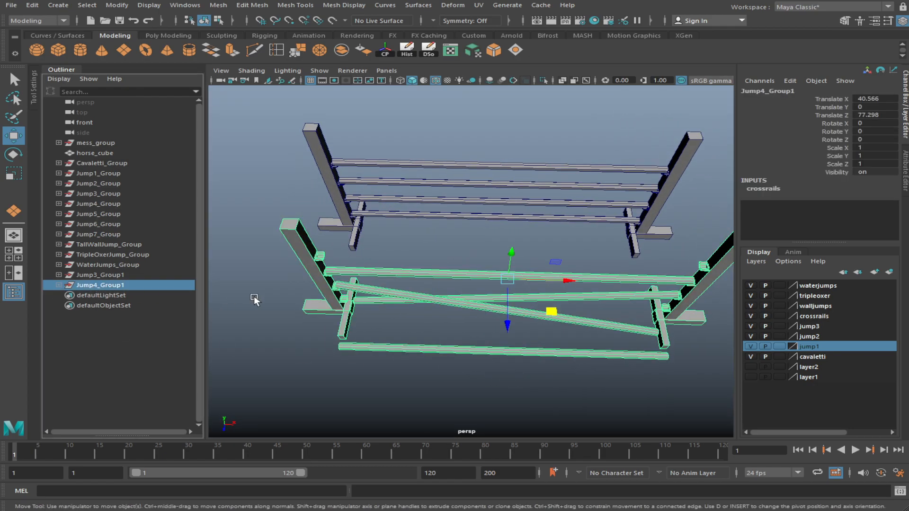
pyautogui.moveTo(563, 282); pyautogui.dragTo(548, 291)
pyautogui.moveTo(497, 326)
pyautogui.mouseDown()
pyautogui.moveTo(498, 284)
pyautogui.moveTo(510, 322)
pyautogui.mouseUp()
pyautogui.moveTo(554, 279); pyautogui.dragTo(579, 237)
pyautogui.click(577, 385)
pyautogui.moveTo(576, 386)
pyautogui.keyDown('alt'); pyautogui.mouseDown()
pyautogui.moveTo(573, 398)
pyautogui.moveTo(577, 371)
pyautogui.moveTo(534, 372)
pyautogui.moveTo(580, 372)
pyautogui.mouseUp(); pyautogui.keyUp('alt')
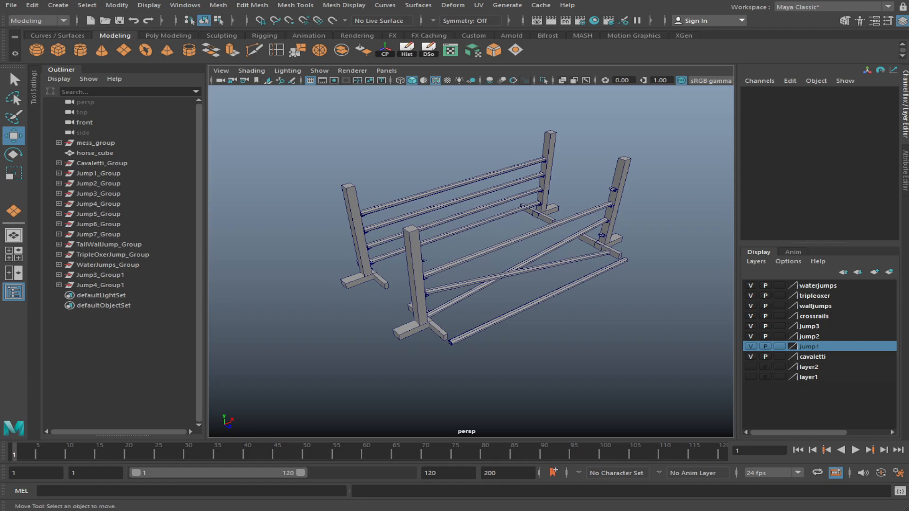
pyautogui.moveTo(635, 354)
pyautogui.keyDown('alt'); pyautogui.mouseDown()
pyautogui.moveTo(594, 351)
pyautogui.moveTo(598, 362)
pyautogui.moveTo(622, 360)
pyautogui.moveTo(619, 349)
pyautogui.mouseUp(); pyautogui.keyUp('alt')
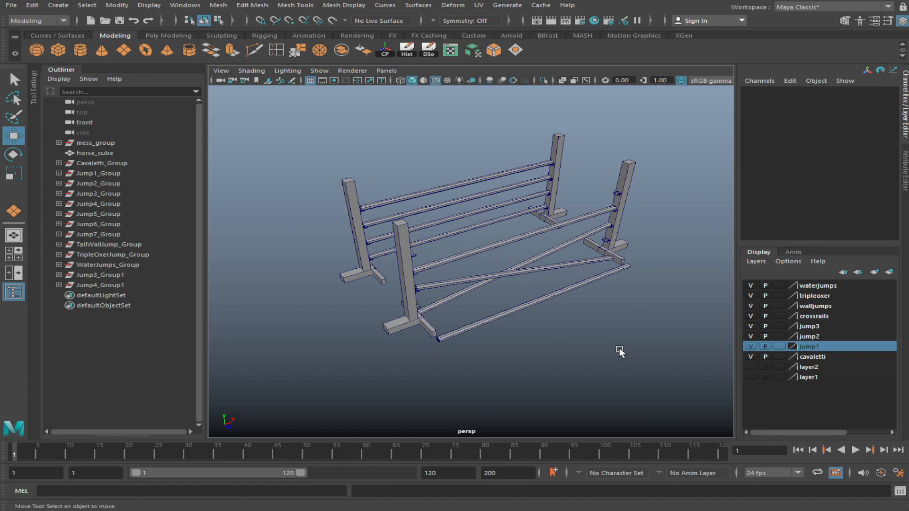
# Group Jump4_Group1 and Jump3_Group1 together and name the new group Oxer_Group
pyautogui.keyDown('alt'); pyautogui.moveTo(616, 345); pyautogui.dragTo(474, 312); pyautogui.keyUp('alt')
pyautogui.click(87, 285)
pyautogui.keyDown('ctrl'); pyautogui.click(95, 275); pyautogui.keyUp('ctrl')
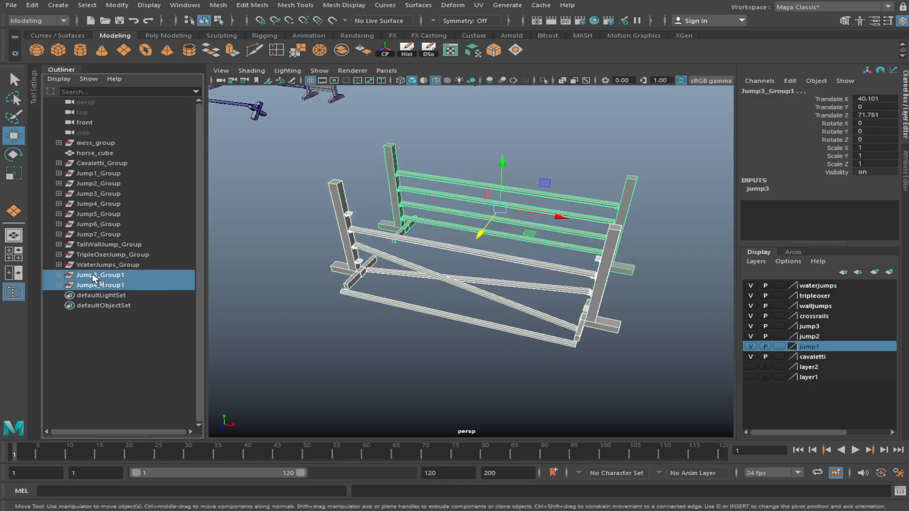
pyautogui.hotkey('ctrl', 'g')
pyautogui.click(59, 275)
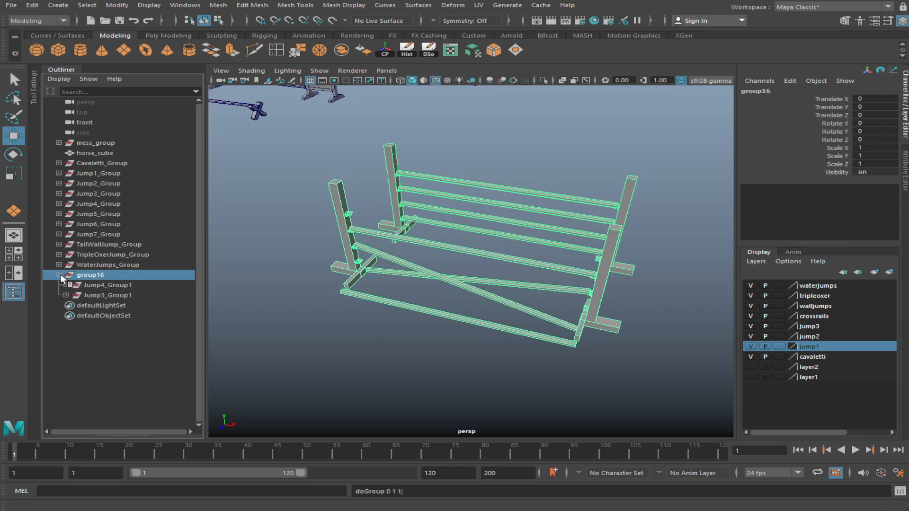
pyautogui.doubleClick(87, 275)
pyautogui.write('gxer_Group')
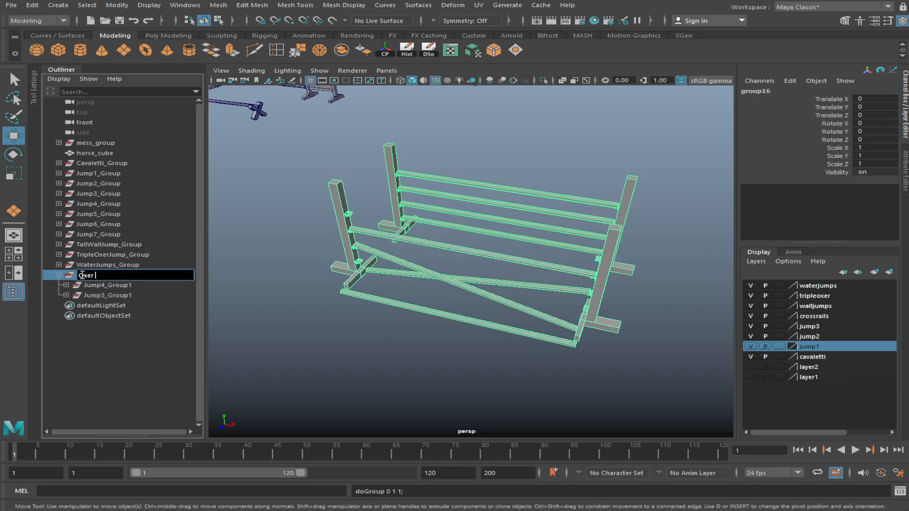
pyautogui.press('Return')
# Rename Jump4_Group1 inside Oxer_Group as Crossbar_Group
pyautogui.keyDown('alt'); pyautogui.moveTo(339, 348); pyautogui.dragTo(465, 327); pyautogui.keyUp('alt')
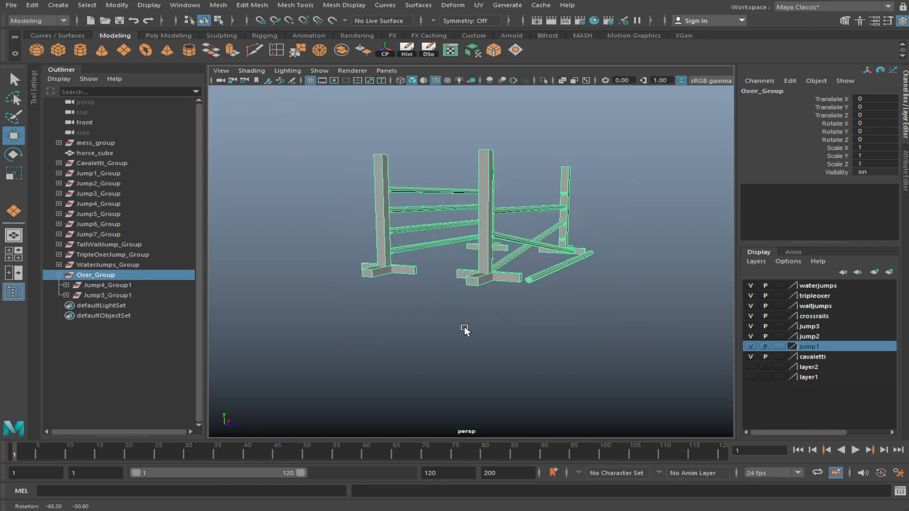
pyautogui.click(568, 368)
pyautogui.keyDown('alt'); pyautogui.moveTo(568, 368); pyautogui.dragTo(438, 385); pyautogui.keyUp('alt')
pyautogui.click(100, 286)
pyautogui.doubleClick(108, 285)
pyautogui.write('Crossbary')
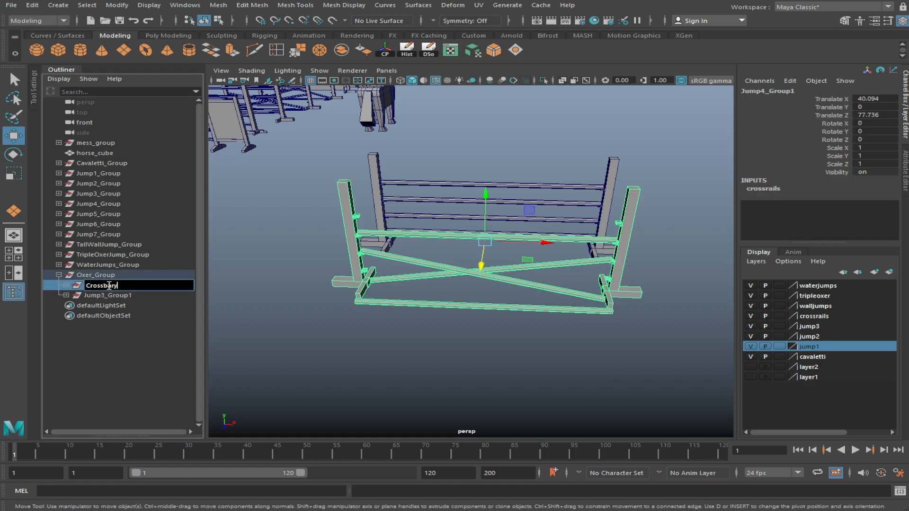
pyautogui.press('BackSpace')
pyautogui.write('_Group')
pyautogui.press('Return')
# Rename Jump3_Group1 inside Oxer_Group as Vertical_Group
pyautogui.doubleClick(120, 296)
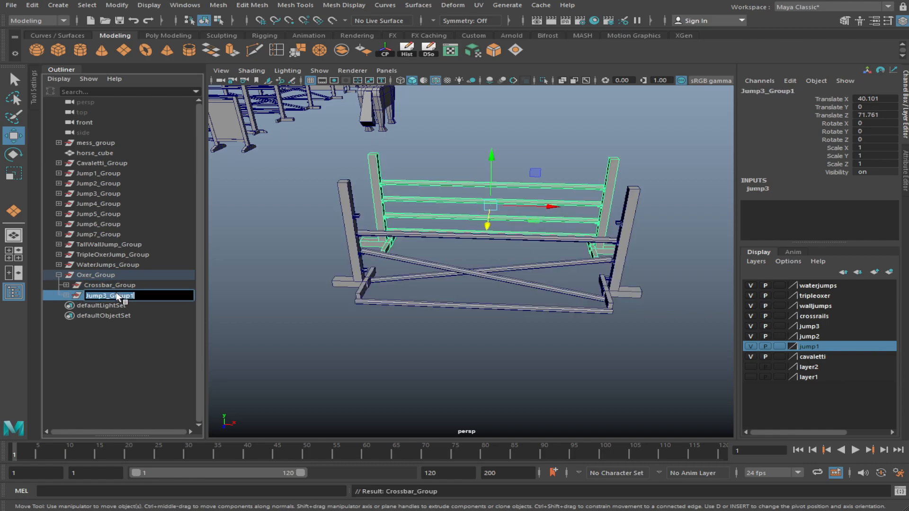
pyautogui.write('S')
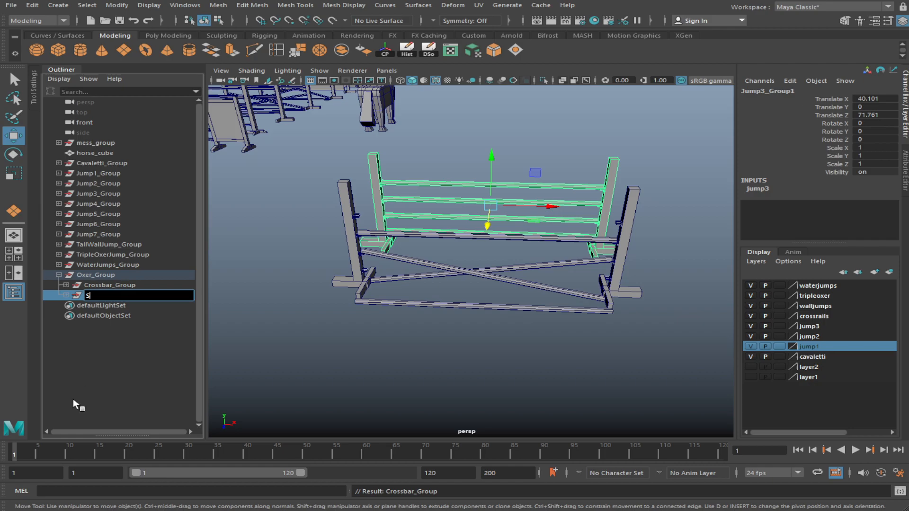
pyautogui.press('BackSpace')
pyautogui.write('Vertical_Group')
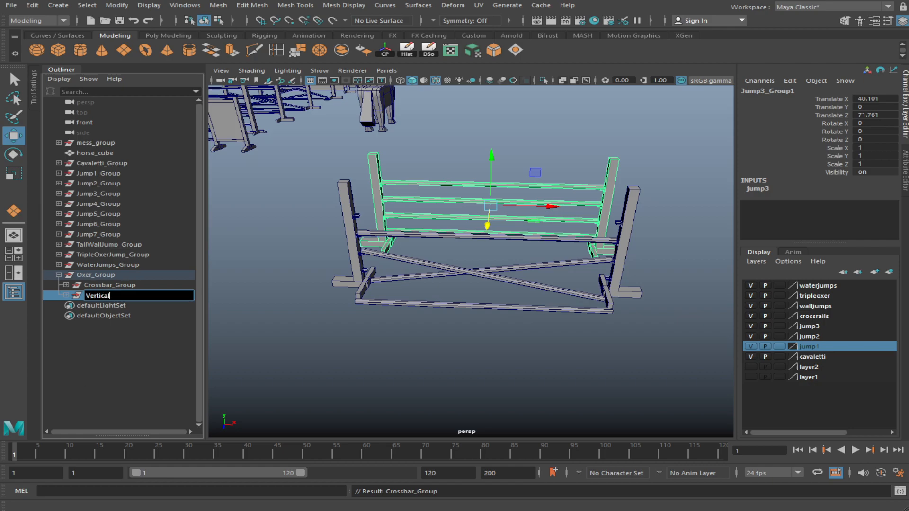
pyautogui.press('Return')
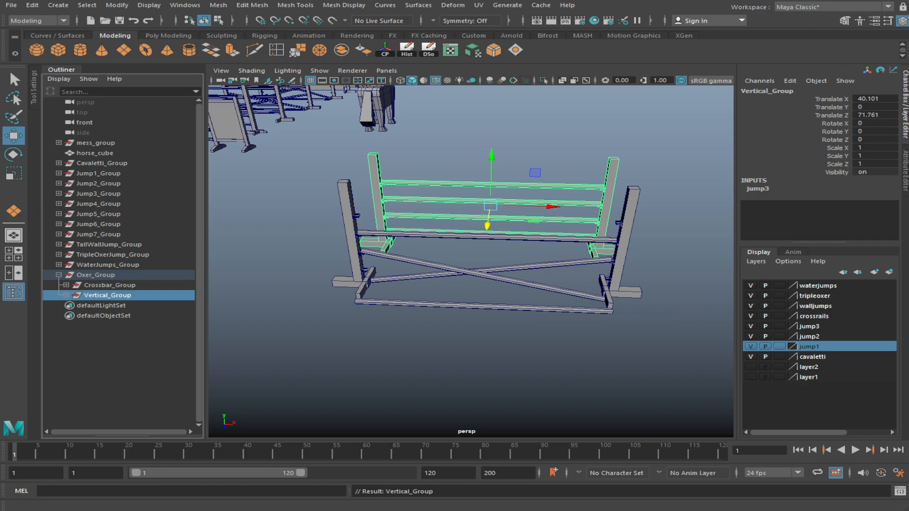
pyautogui.click(482, 410)
pyautogui.moveTo(414, 374)
pyautogui.keyDown('alt'); pyautogui.mouseDown()
pyautogui.moveTo(449, 377)
pyautogui.moveTo(368, 363)
pyautogui.moveTo(410, 374)
pyautogui.mouseUp(); pyautogui.keyUp('alt')
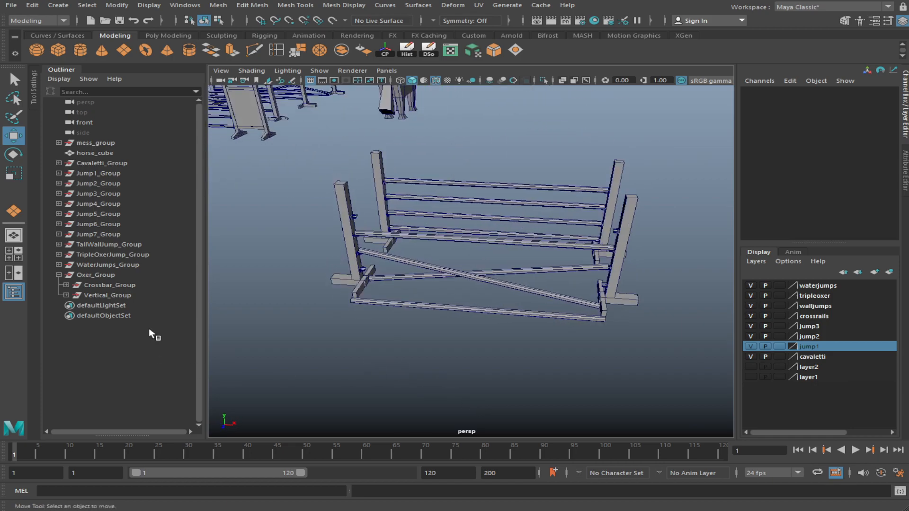
# Center the pivot of Oxer_Group and move the group beside the horse, to about X -14.9 and Z -26.46
pyautogui.click(93, 275)
pyautogui.scroll(-3, 455, 253)
pyautogui.keyDown('alt'); pyautogui.moveTo(456, 254); pyautogui.dragTo(495, 266); pyautogui.keyUp('alt')
pyautogui.scroll(-4, 461, 259)
pyautogui.click(380, 53)
pyautogui.moveTo(519, 305); pyautogui.dragTo(481, 216)
pyautogui.press('f')
pyautogui.keyDown('alt'); pyautogui.moveTo(446, 287); pyautogui.dragTo(490, 227); pyautogui.keyUp('alt')
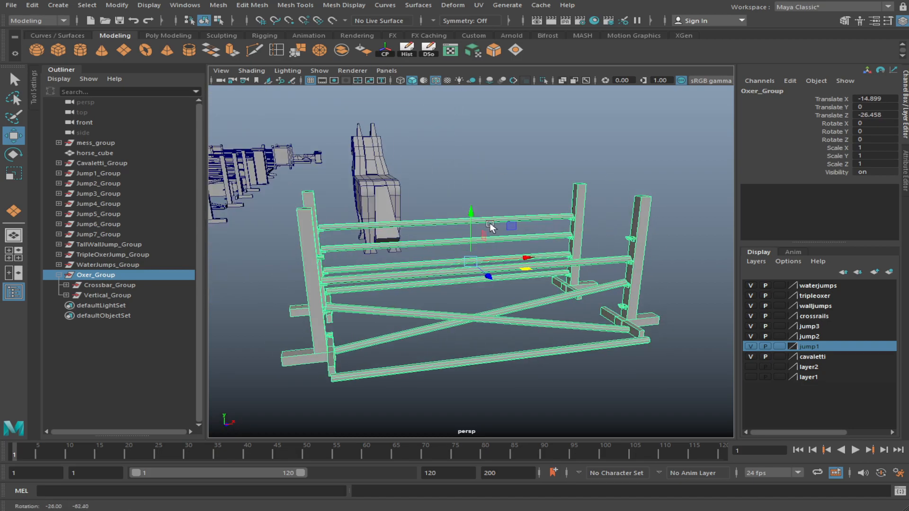
# Move Crossbar_Group along Z closer to Vertical_Group to narrow the gap between the two halves of the oxer
pyautogui.click(459, 284)
pyautogui.keyDown('alt'); pyautogui.moveTo(459, 283); pyautogui.dragTo(296, 305); pyautogui.keyUp('alt')
pyautogui.click(121, 285)
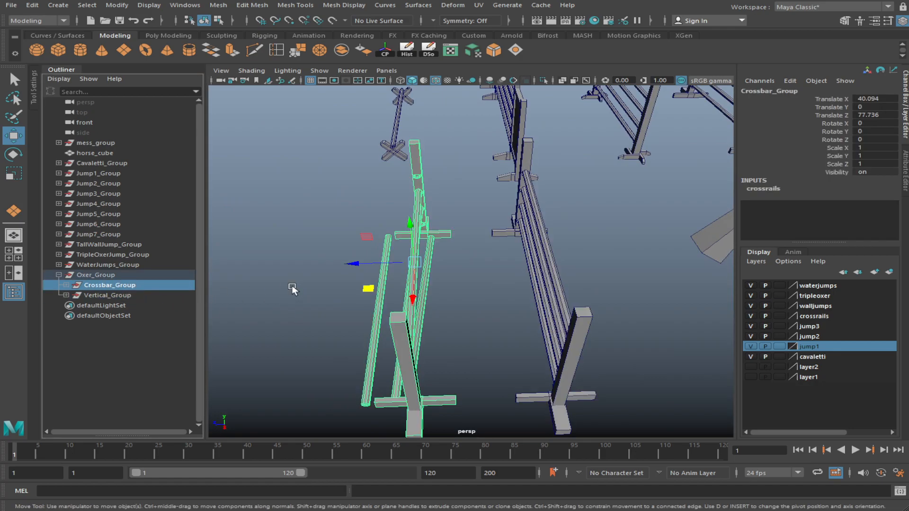
pyautogui.moveTo(358, 263); pyautogui.dragTo(407, 289)
pyautogui.click(321, 308)
pyautogui.keyDown('alt'); pyautogui.moveTo(320, 308); pyautogui.dragTo(489, 374); pyautogui.keyUp('alt')
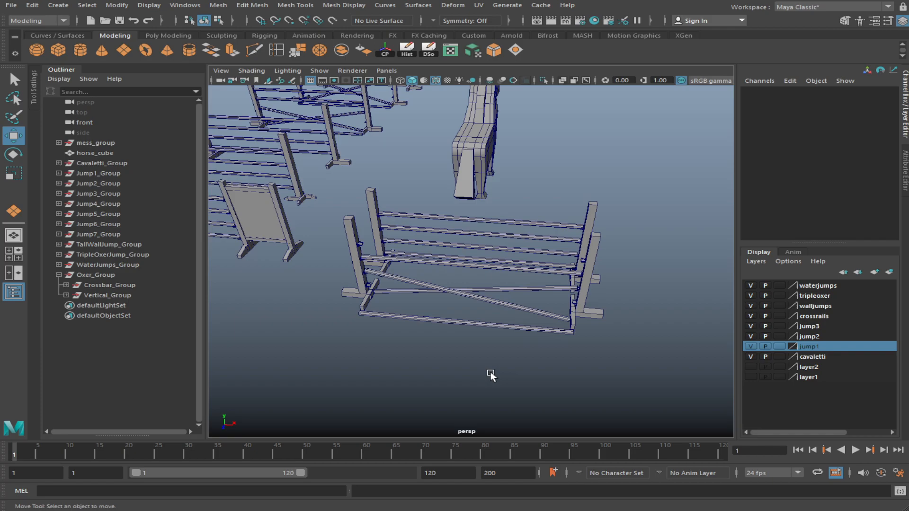
# Examine the full row of jumps, the horse and the new oxer from several angles
pyautogui.keyDown('alt'); pyautogui.moveTo(458, 416); pyautogui.dragTo(438, 325, button='right'); pyautogui.keyUp('alt')
pyautogui.keyDown('alt'); pyautogui.moveTo(437, 313); pyautogui.dragTo(493, 339); pyautogui.keyUp('alt')
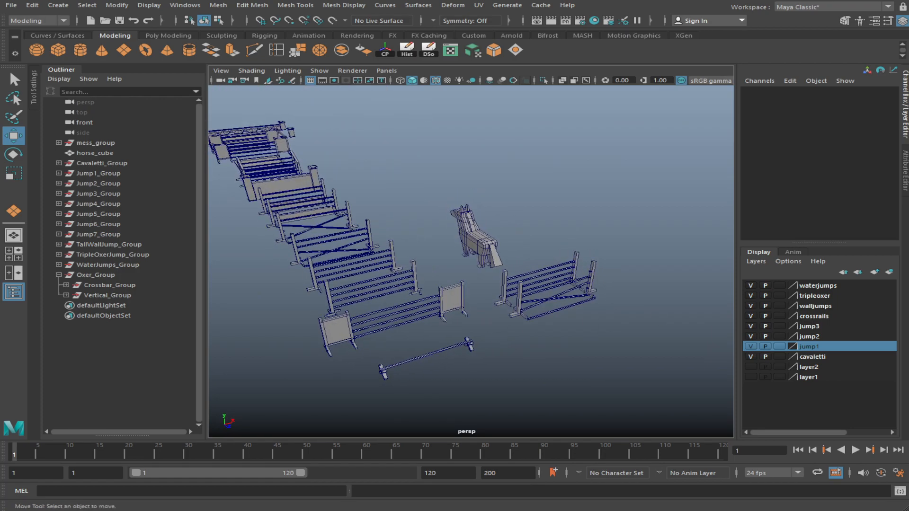
pyautogui.moveTo(635, 349)
pyautogui.keyDown('alt'); pyautogui.mouseDown()
pyautogui.moveTo(576, 349)
pyautogui.moveTo(618, 353)
pyautogui.mouseUp(); pyautogui.keyUp('alt')
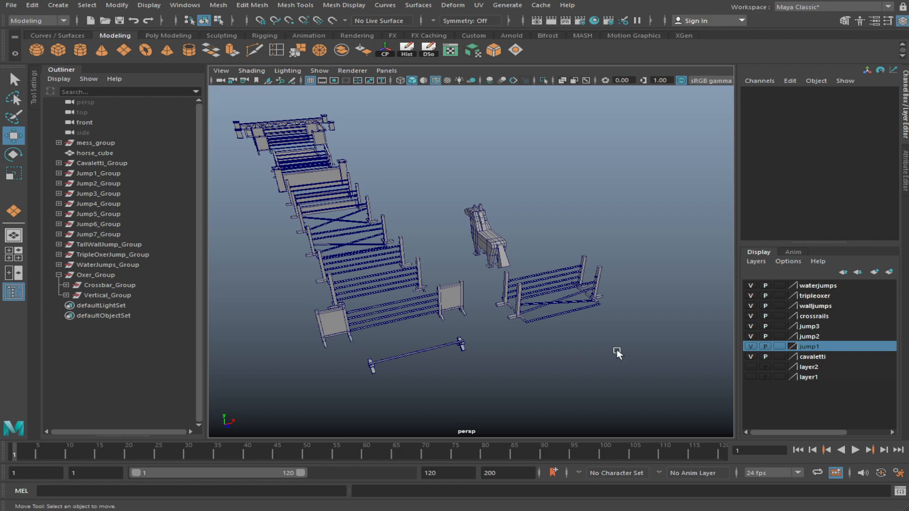
pyautogui.moveTo(586, 353)
pyautogui.keyDown('alt'); pyautogui.mouseDown()
pyautogui.moveTo(556, 361)
pyautogui.moveTo(609, 355)
pyautogui.moveTo(590, 355)
pyautogui.mouseUp(); pyautogui.keyUp('alt')
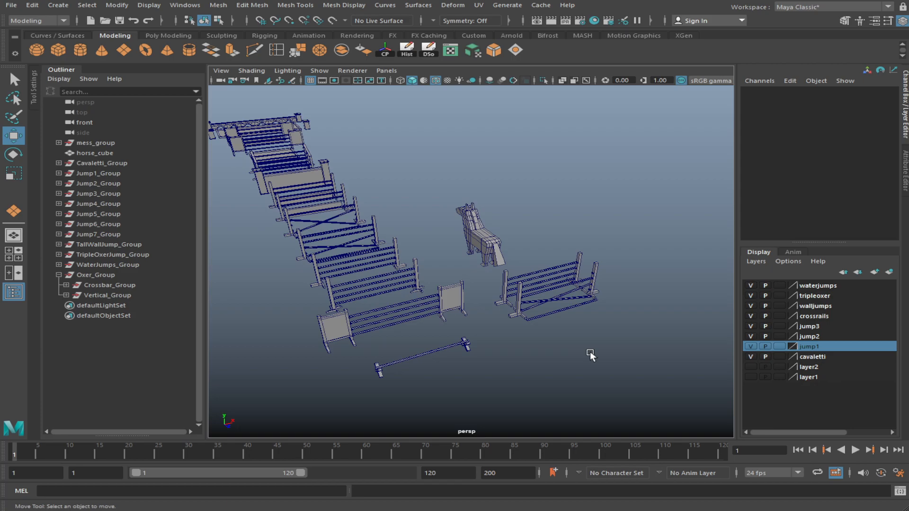
pyautogui.keyDown('alt'); pyautogui.moveTo(560, 364); pyautogui.dragTo(539, 364); pyautogui.keyUp('alt')
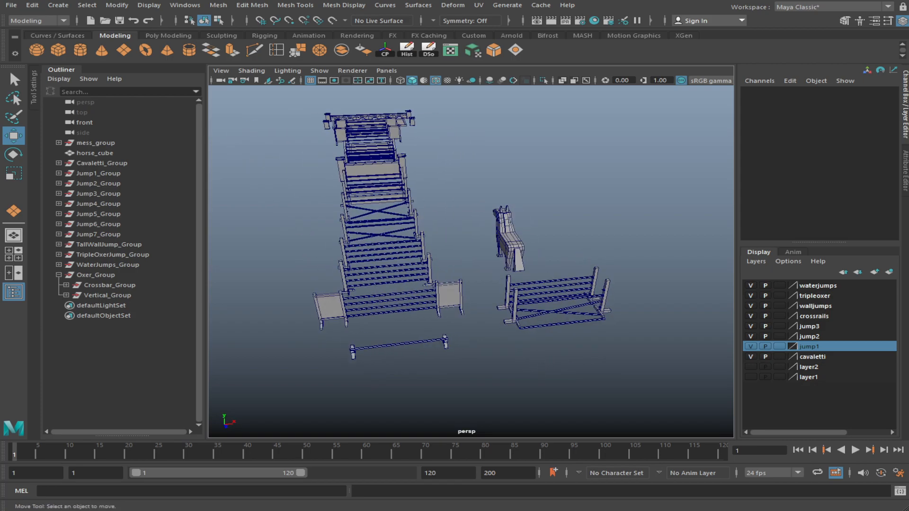
pyautogui.keyDown('alt'); pyautogui.moveTo(531, 379); pyautogui.dragTo(570, 371); pyautogui.keyUp('alt')
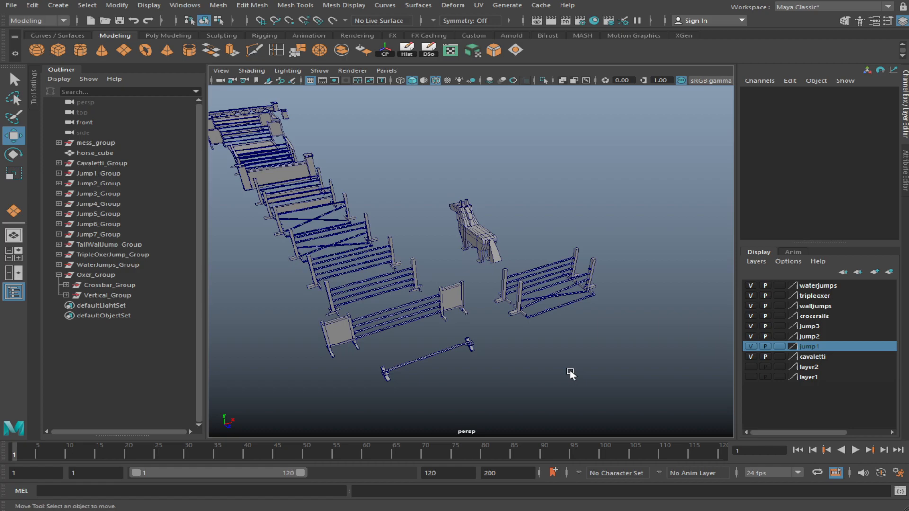
pyautogui.keyDown('alt'); pyautogui.moveTo(570, 371); pyautogui.dragTo(589, 337); pyautogui.keyUp('alt')
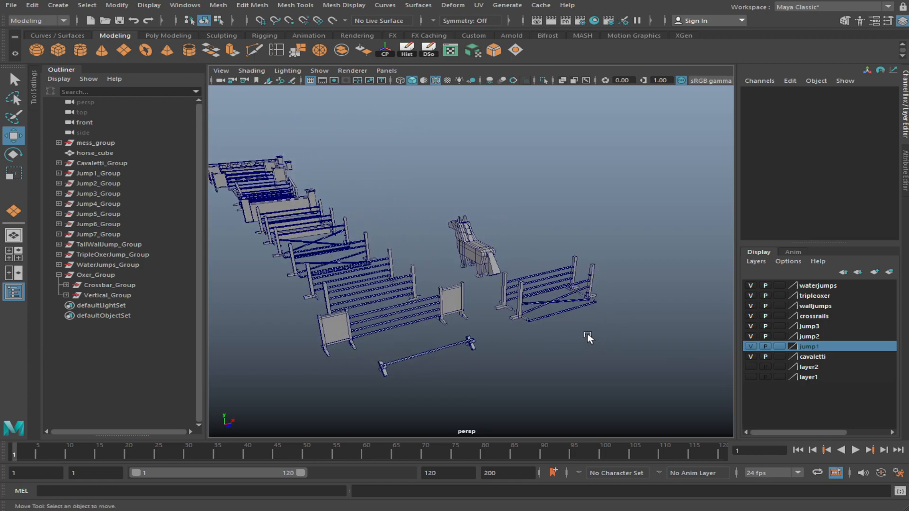
pyautogui.keyDown('alt'); pyautogui.moveTo(587, 353); pyautogui.dragTo(553, 358); pyautogui.keyUp('alt')
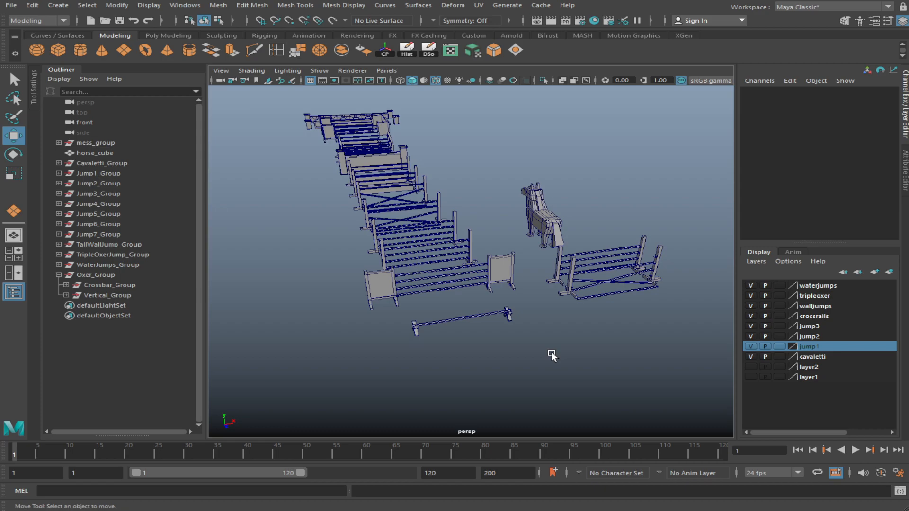
# Create a polygon cube about 4.76 units per side in the empty space beside the row of jumps
pyautogui.keyDown('alt'); pyautogui.moveTo(491, 357); pyautogui.dragTo(466, 363, button='middle'); pyautogui.keyUp('alt')
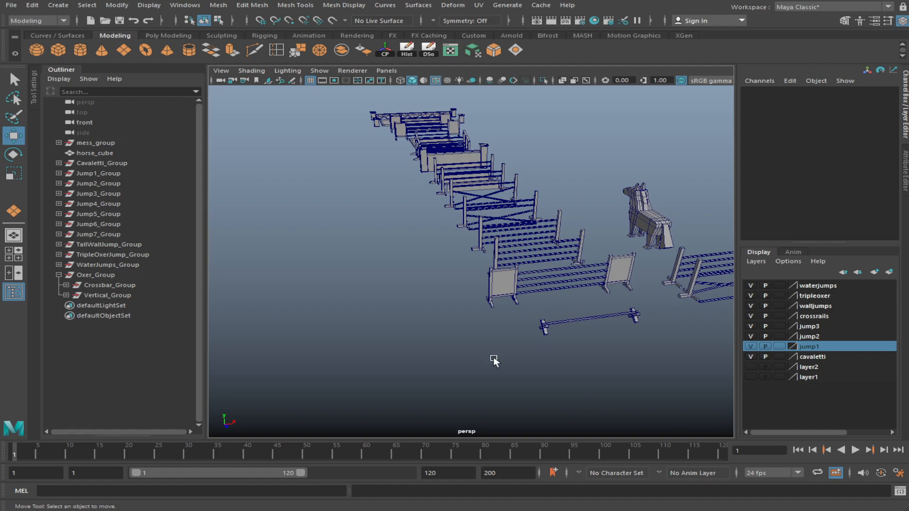
pyautogui.keyDown('alt'); pyautogui.moveTo(443, 331); pyautogui.dragTo(486, 335); pyautogui.keyUp('alt')
pyautogui.scroll(2, 287, 191)
pyautogui.click(57, 50)
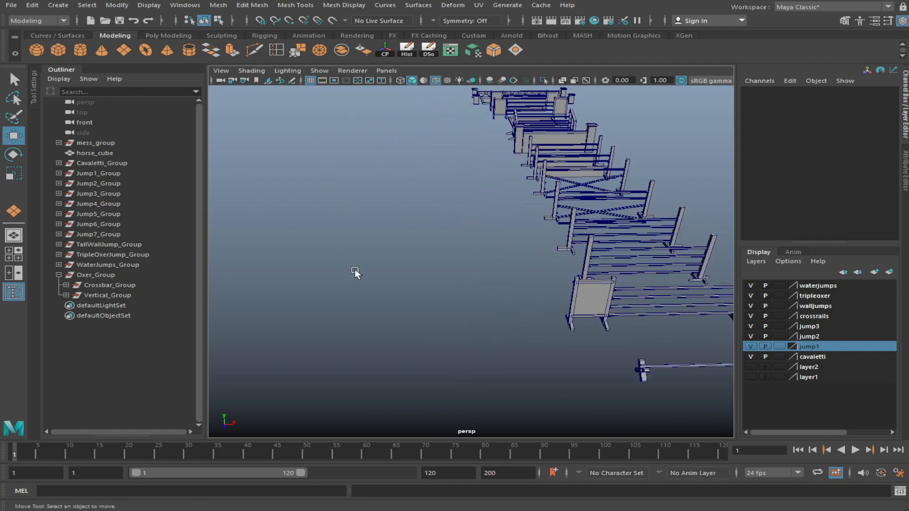
pyautogui.scroll(3, 350, 241)
pyautogui.moveTo(386, 284); pyautogui.dragTo(406, 310)
pyautogui.scroll(3, 406, 310)
pyautogui.press('f')
pyautogui.press('r')
pyautogui.press('w')
# Lower the new cube's top face to flatten the cube into a thin slab, and return to object selection
pyautogui.press('F11')
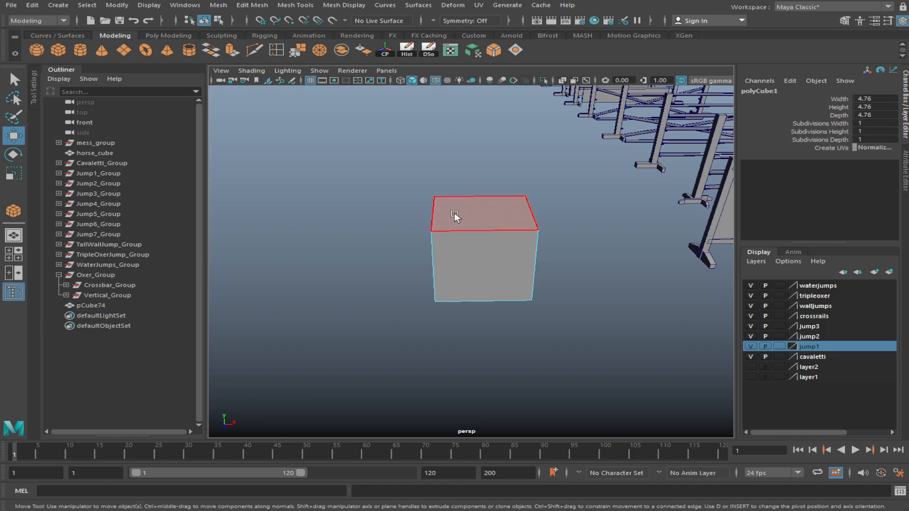
pyautogui.click(457, 218)
pyautogui.moveTo(485, 156); pyautogui.dragTo(485, 226)
pyautogui.press('f')
pyautogui.scroll(-3, 498, 332)
pyautogui.keyDown('alt'); pyautogui.moveTo(498, 332); pyautogui.dragTo(531, 329); pyautogui.keyUp('alt')
pyautogui.press('f')
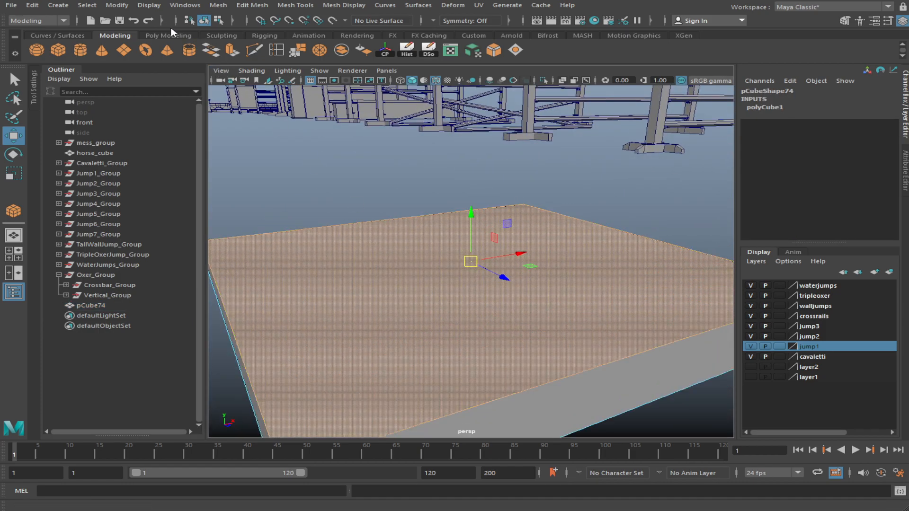
pyautogui.press('F8')
pyautogui.press('f')
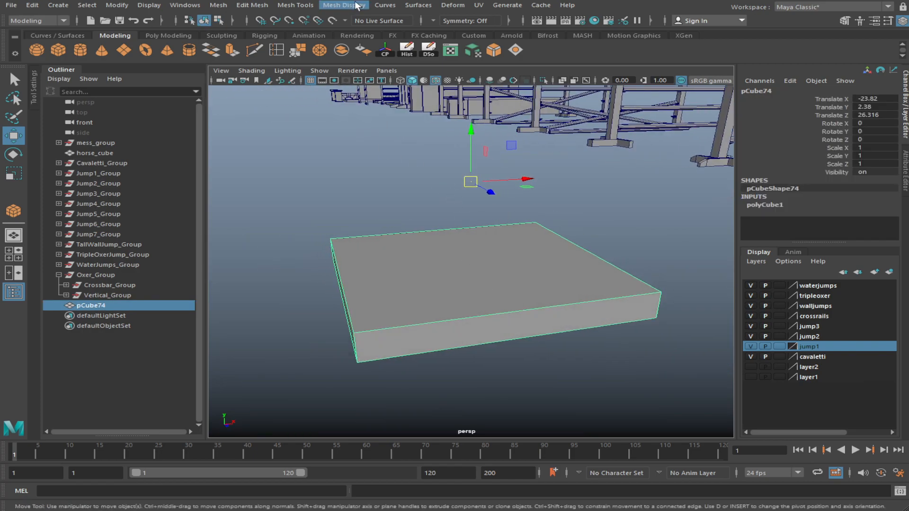
# Bevel the slab's edges with a fraction of 0.3
pyautogui.click(494, 50)
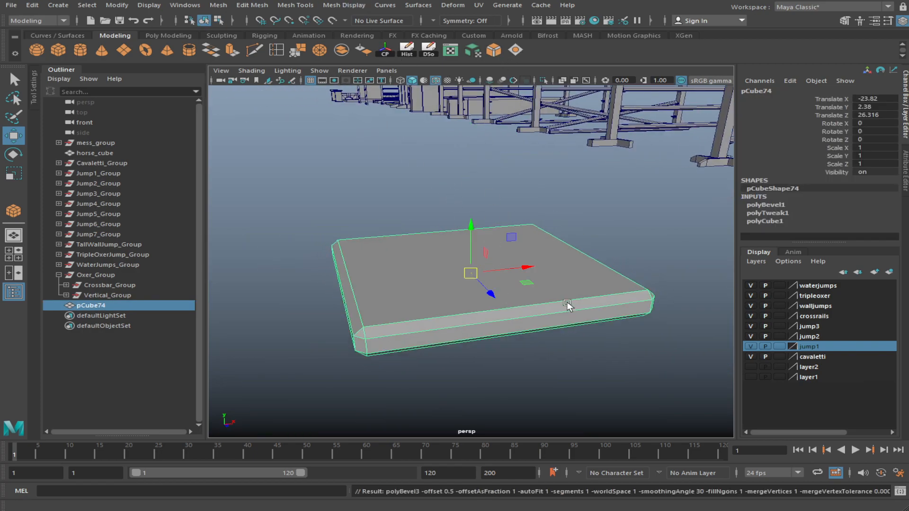
pyautogui.click(778, 205)
pyautogui.moveTo(659, 273); pyautogui.dragTo(661, 275, button='middle')
pyautogui.hotkey('ctrl', 'z')
pyautogui.click(785, 215)
pyautogui.click(786, 219)
pyautogui.click(788, 230)
pyautogui.moveTo(539, 264); pyautogui.dragTo(550, 284, button='middle')
pyautogui.hotkey('ctrl', 'z')
pyautogui.click(802, 238)
pyautogui.moveTo(560, 319)
pyautogui.keyDown('alt'); pyautogui.mouseDown()
pyautogui.moveTo(513, 286)
pyautogui.moveTo(379, 296)
pyautogui.moveTo(435, 296)
pyautogui.moveTo(549, 323)
pyautogui.mouseUp(); pyautogui.keyUp('alt')
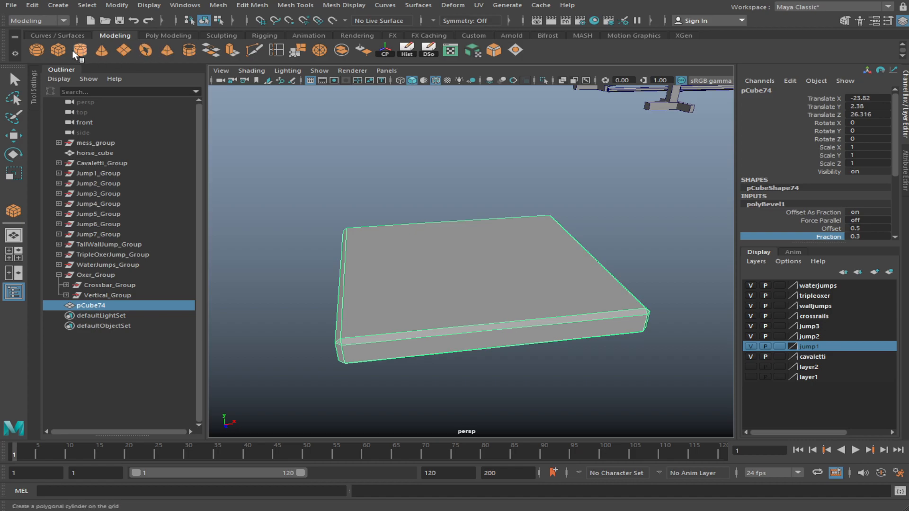
# Create a polygon cone with a radius of about 1.14 and a height of about 6.54 next to the slab
pyautogui.click(104, 53)
pyautogui.scroll(-5, 480, 290)
pyautogui.moveTo(480, 290)
pyautogui.keyDown('alt'); pyautogui.mouseDown()
pyautogui.moveTo(453, 322)
pyautogui.moveTo(487, 361)
pyautogui.moveTo(479, 357)
pyautogui.moveTo(479, 280)
pyautogui.moveTo(476, 297)
pyautogui.mouseUp(); pyautogui.keyUp('alt')
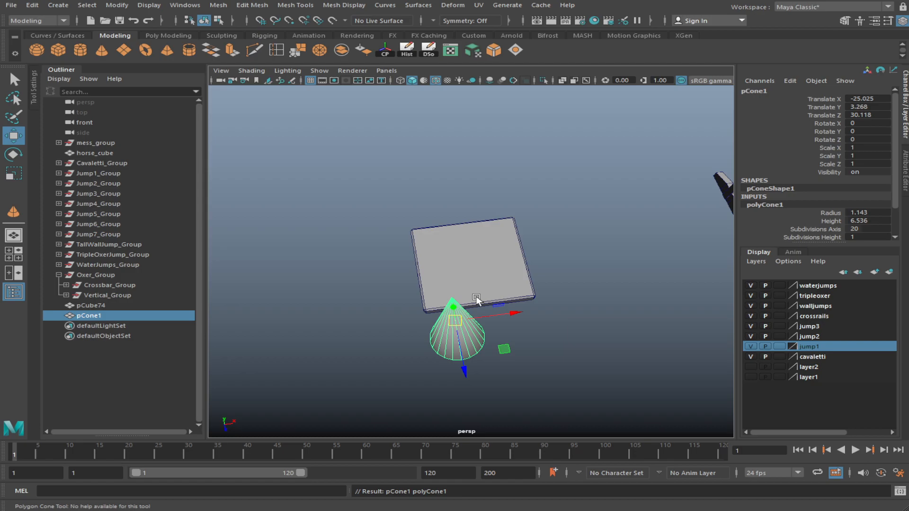
# Move the cone over the slab's center at about X -23.73 and Z 26.42, and reduce its Y scale to about 0.535
pyautogui.moveTo(505, 350); pyautogui.dragTo(495, 267)
pyautogui.scroll(5, 527, 270)
pyautogui.scroll(-4, 575, 262)
pyautogui.press('r')
pyautogui.moveTo(471, 217); pyautogui.dragTo(492, 240)
pyautogui.press('w')
pyautogui.press('f')
pyautogui.keyDown('alt'); pyautogui.moveTo(498, 287); pyautogui.dragTo(488, 348); pyautogui.keyUp('alt')
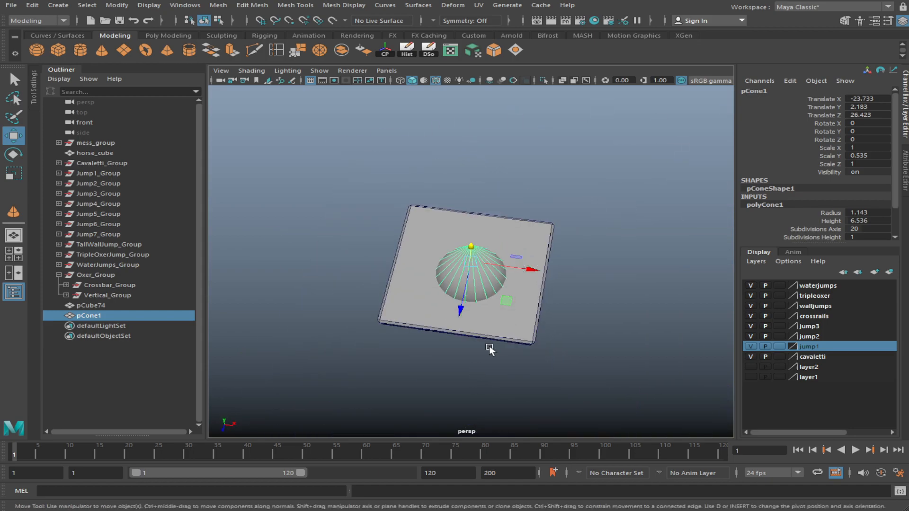
# Enlarge the cone to about 1.58 in X and Z and 0.85 in Y, and raise it to about Y 3.18 on the slab
pyautogui.press('r')
pyautogui.moveTo(510, 298); pyautogui.dragTo(500, 271)
pyautogui.press('w')
pyautogui.press('r')
pyautogui.moveTo(472, 215); pyautogui.dragTo(465, 178)
pyautogui.press('w')
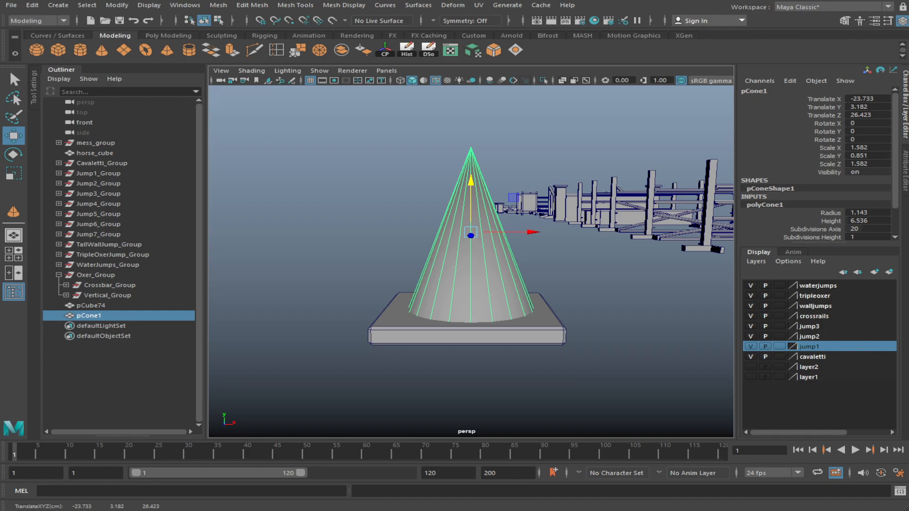
# Set the cone's axis subdivisions to 16
pyautogui.scroll(3, 471, 256)
pyautogui.scroll(-1, 471, 256)
pyautogui.moveTo(551, 329)
pyautogui.keyDown('alt'); pyautogui.mouseDown()
pyautogui.moveTo(540, 317)
pyautogui.moveTo(548, 312)
pyautogui.moveTo(554, 331)
pyautogui.mouseUp(); pyautogui.keyUp('alt')
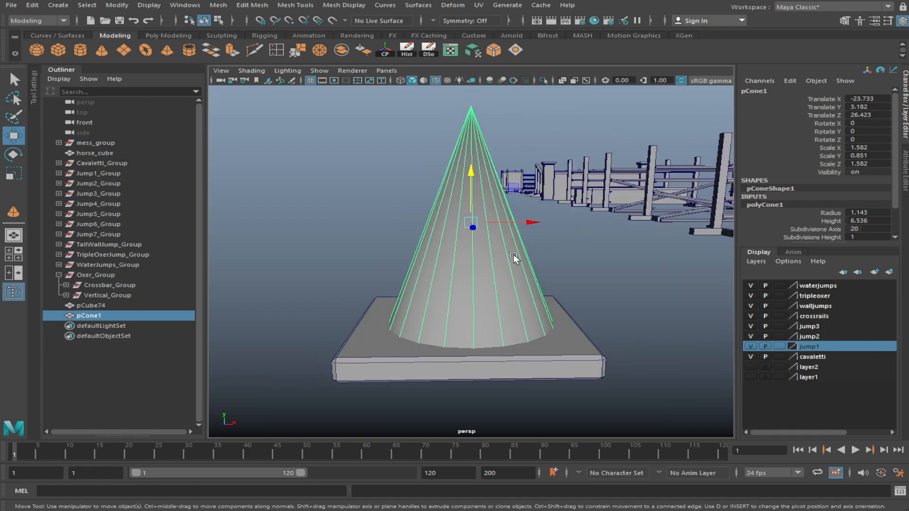
pyautogui.keyDown('alt'); pyautogui.moveTo(510, 254); pyautogui.dragTo(523, 265); pyautogui.keyUp('alt')
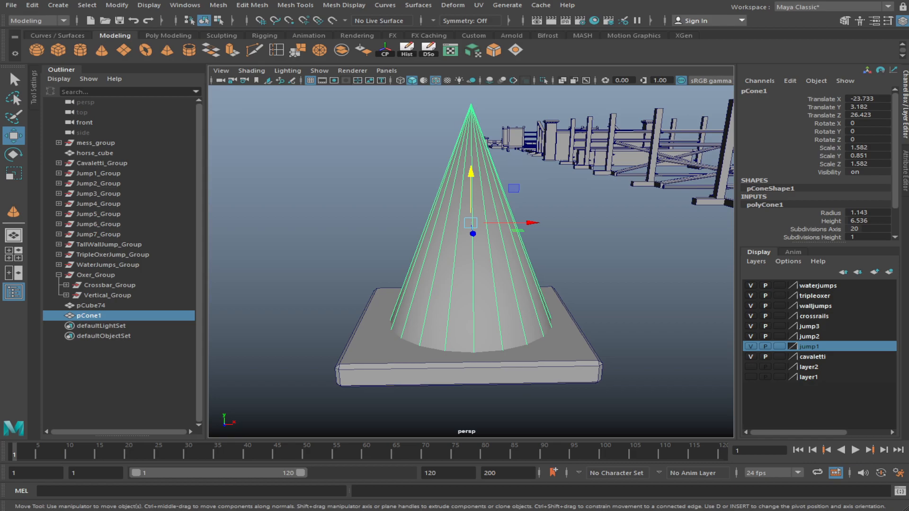
pyautogui.click(816, 229)
pyautogui.moveTo(649, 267); pyautogui.dragTo(598, 268, button='middle')
pyautogui.keyDown('alt'); pyautogui.moveTo(598, 268); pyautogui.dragTo(566, 297); pyautogui.keyUp('alt')
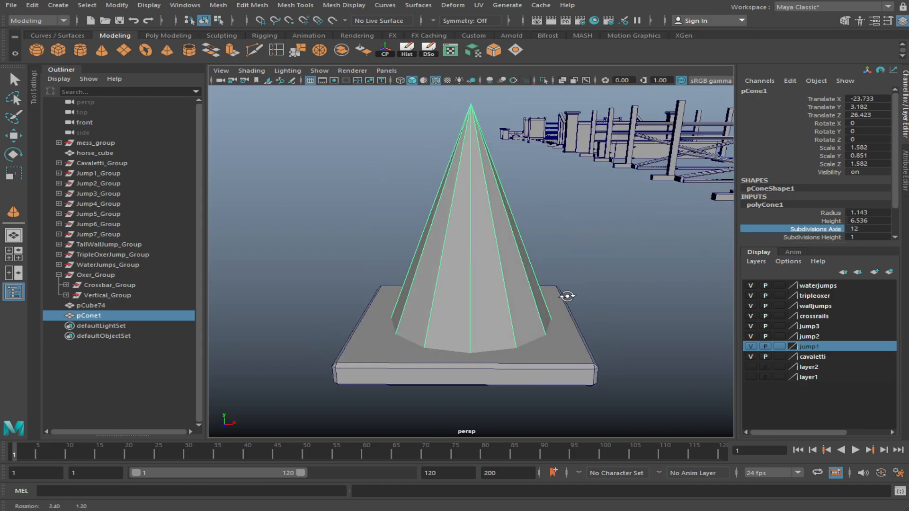
pyautogui.moveTo(640, 257); pyautogui.dragTo(665, 260, button='middle')
pyautogui.keyDown('alt'); pyautogui.moveTo(669, 266); pyautogui.dragTo(567, 274); pyautogui.keyUp('alt')
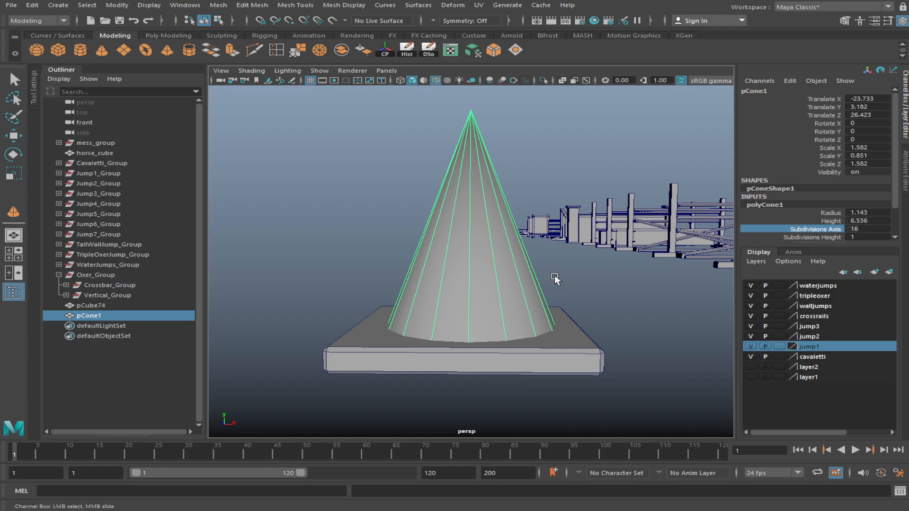
pyautogui.keyDown('alt'); pyautogui.moveTo(564, 304); pyautogui.dragTo(558, 300); pyautogui.keyUp('alt')
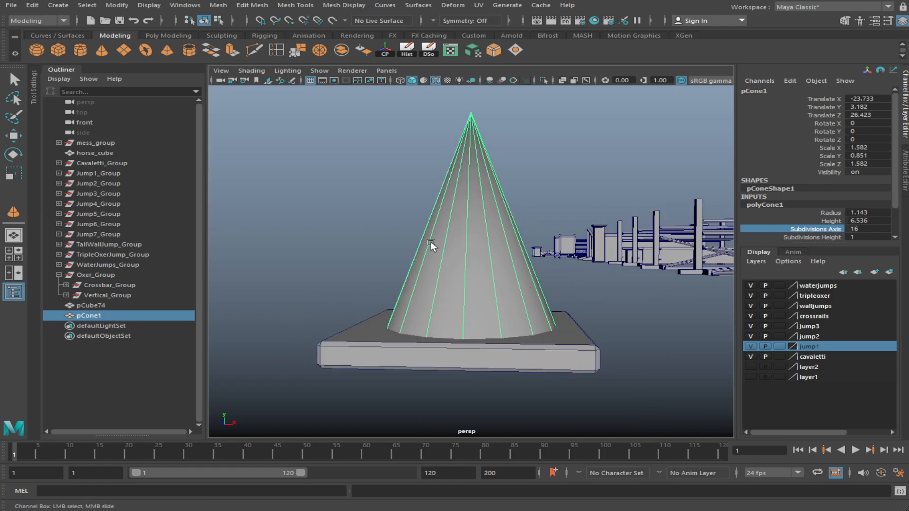
# Shift the cone along X to about -23.83 to center it on the slab, and select the slab for comparison
pyautogui.press('w')
pyautogui.keyDown('alt'); pyautogui.moveTo(509, 315); pyautogui.dragTo(533, 268); pyautogui.keyUp('alt')
pyautogui.moveTo(524, 222); pyautogui.dragTo(526, 385)
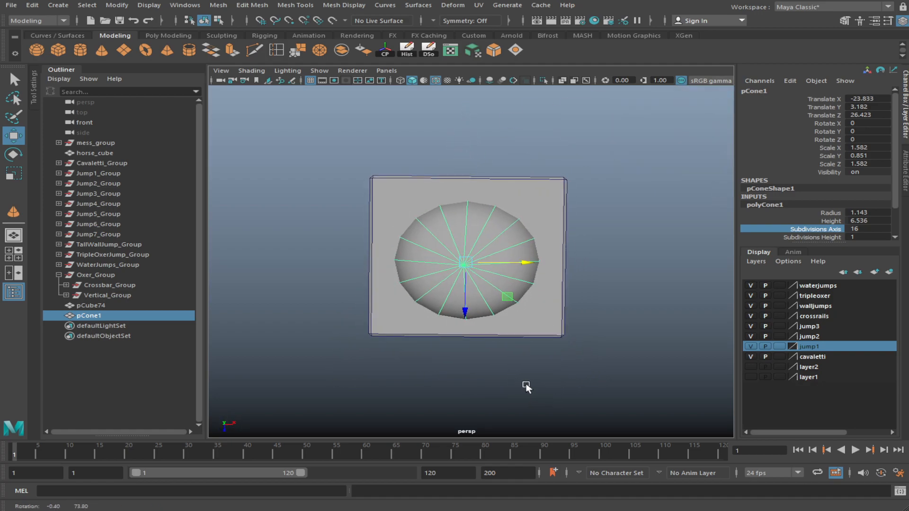
pyautogui.click(536, 330)
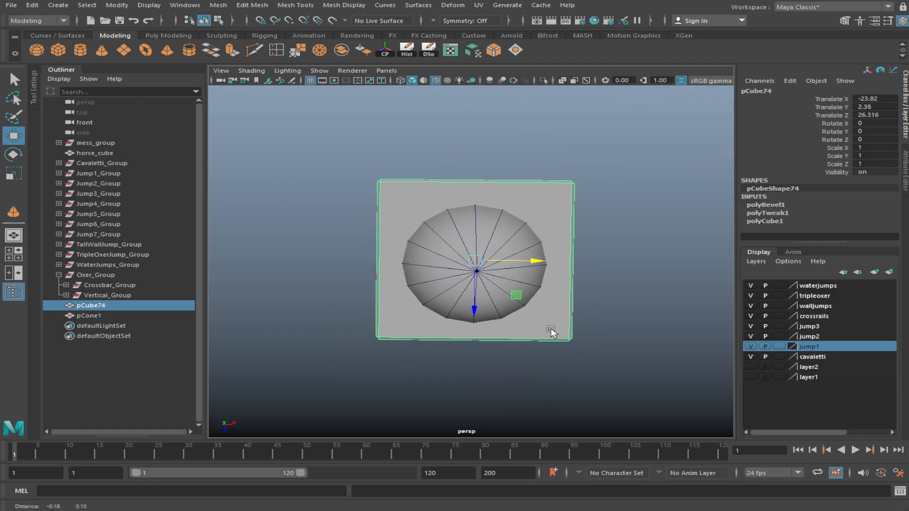
pyautogui.keyDown('alt'); pyautogui.moveTo(549, 329); pyautogui.dragTo(487, 207); pyautogui.keyUp('alt')
# Raise the cone above the slab and delete its bottom face
pyautogui.click(487, 207)
pyautogui.scroll(-3, 521, 246)
pyautogui.scroll(5, 537, 280)
pyautogui.keyDown('alt'); pyautogui.moveTo(537, 279); pyautogui.dragTo(540, 263); pyautogui.keyUp('alt')
pyautogui.moveTo(474, 182); pyautogui.dragTo(474, 97)
pyautogui.moveTo(338, 199); pyautogui.dragTo(578, 268)
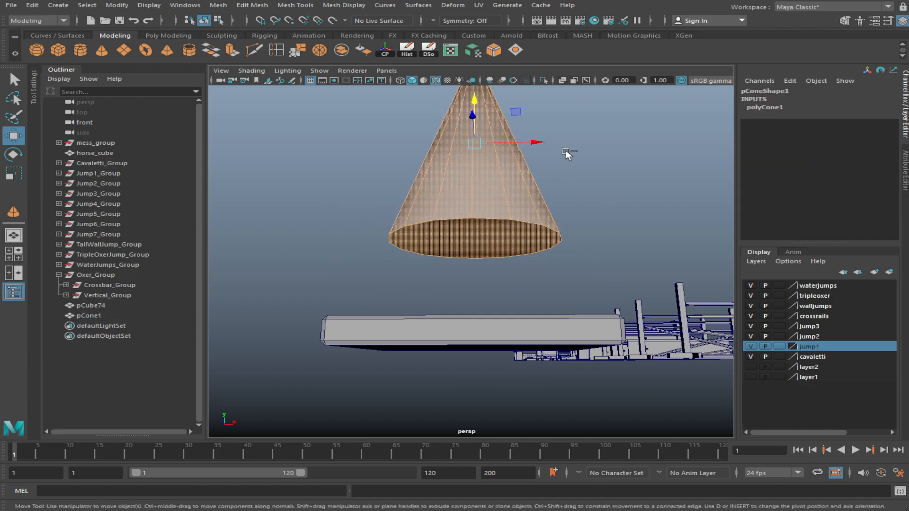
pyautogui.press('Delete')
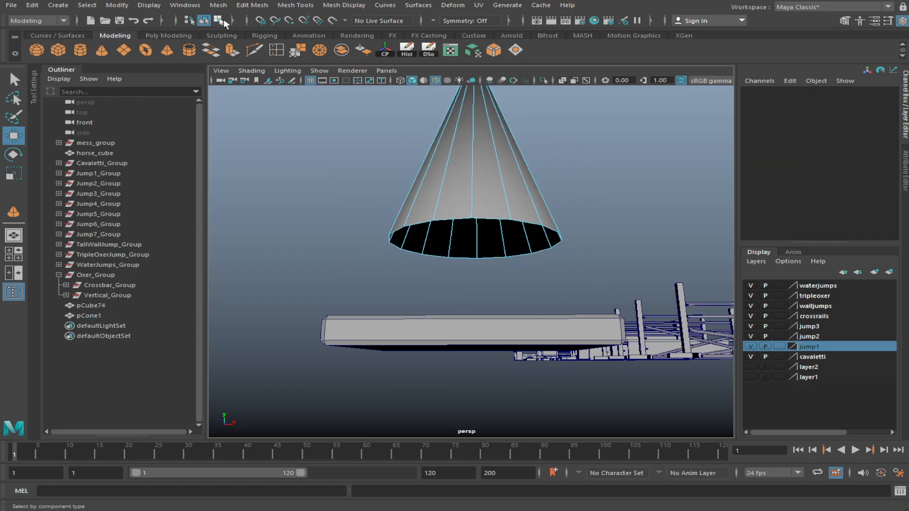
# Return to object selection, lower the open-bottomed cone back onto the slab and deselect it
pyautogui.press('F8')
pyautogui.keyDown('alt'); pyautogui.moveTo(521, 180); pyautogui.dragTo(534, 204); pyautogui.keyUp('alt')
pyautogui.moveTo(475, 101); pyautogui.dragTo(582, 244)
pyautogui.click(519, 189)
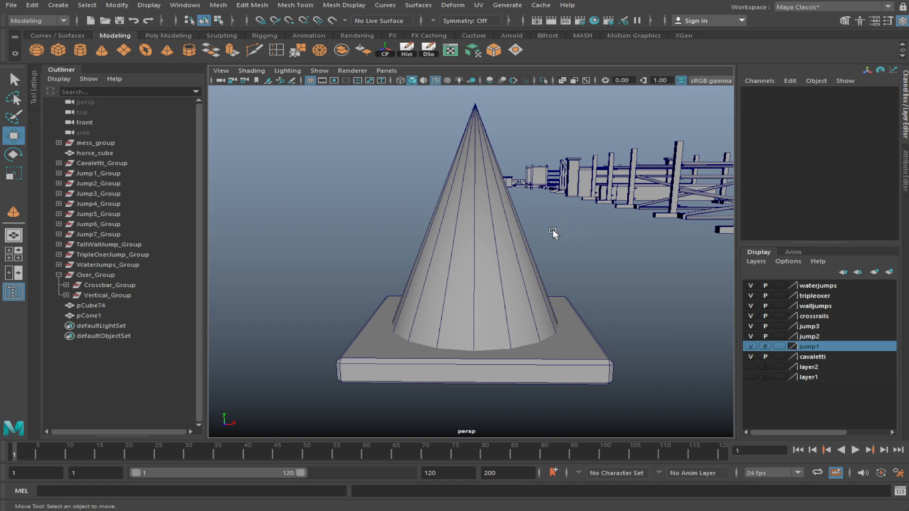
pyautogui.click(509, 235)
pyautogui.keyDown('alt'); pyautogui.moveTo(575, 305); pyautogui.dragTo(611, 312); pyautogui.keyUp('alt')
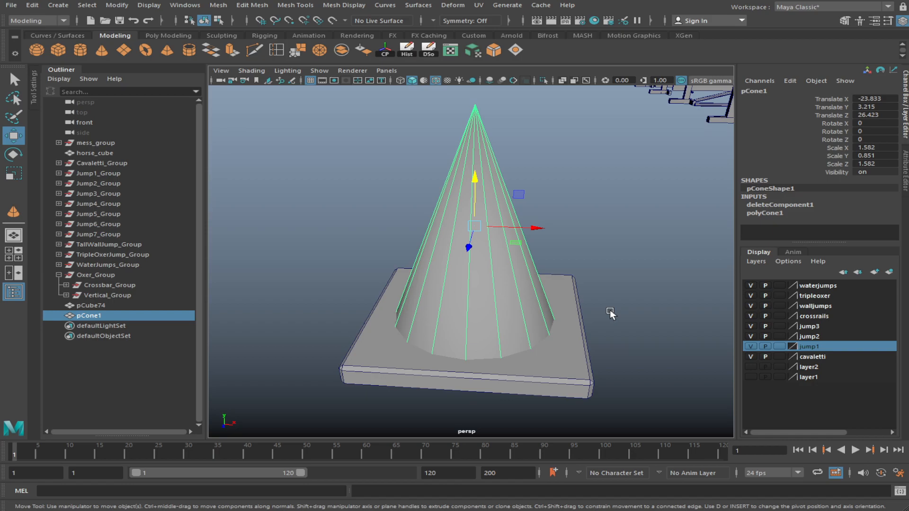
pyautogui.click(609, 309)
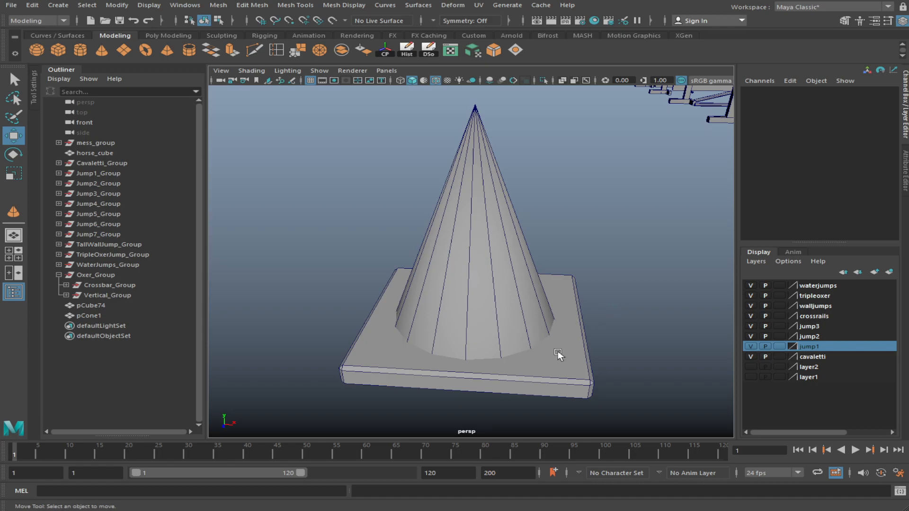
pyautogui.moveTo(579, 322)
pyautogui.keyDown('alt'); pyautogui.mouseDown()
pyautogui.moveTo(578, 289)
pyautogui.moveTo(588, 311)
pyautogui.mouseUp(); pyautogui.keyUp('alt')
pyautogui.scroll(-5, 588, 311)
pyautogui.scroll(6, 572, 309)
pyautogui.keyDown('alt'); pyautogui.moveTo(560, 359); pyautogui.dragTo(541, 352); pyautogui.keyUp('alt')
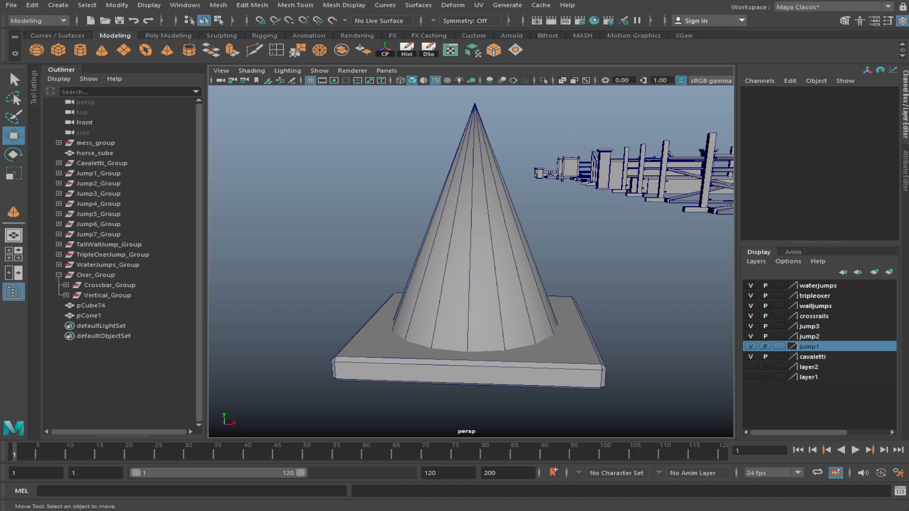
# Examine the bevel and cube construction settings of the slab under the cone
pyautogui.click(337, 367)
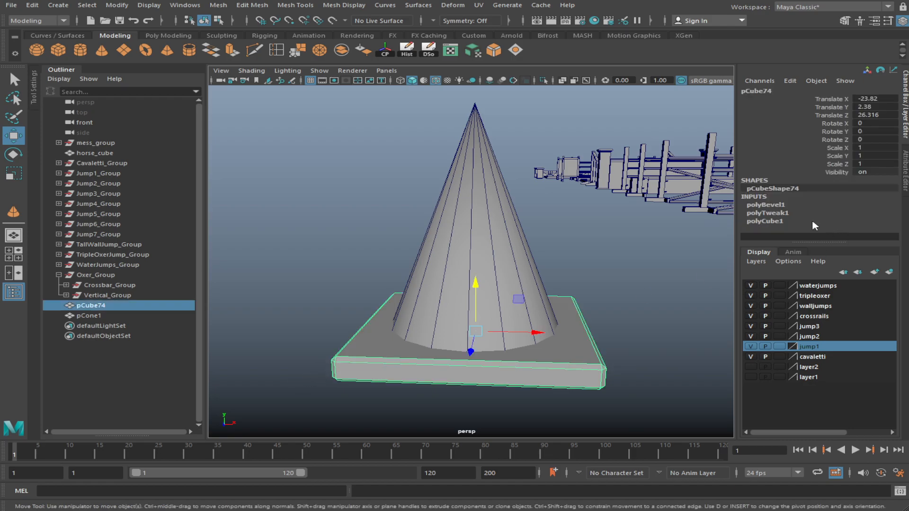
pyautogui.click(777, 206)
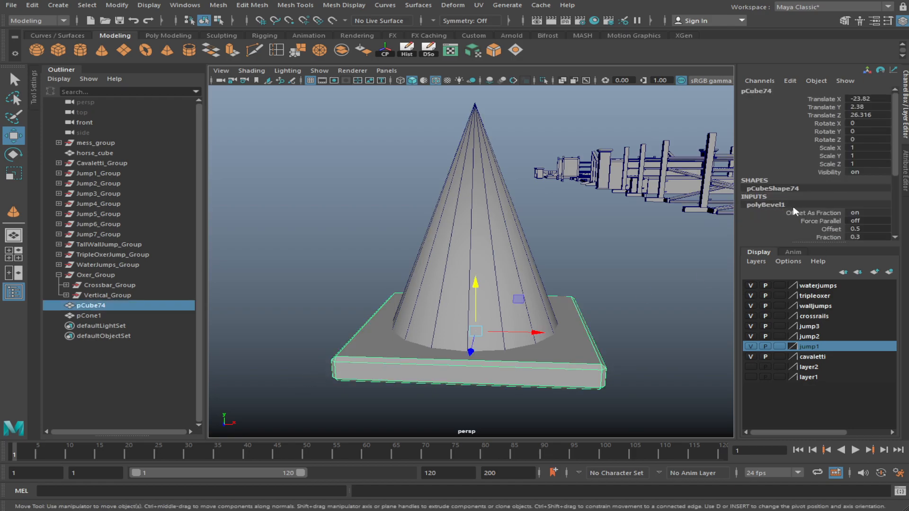
pyautogui.click(791, 206)
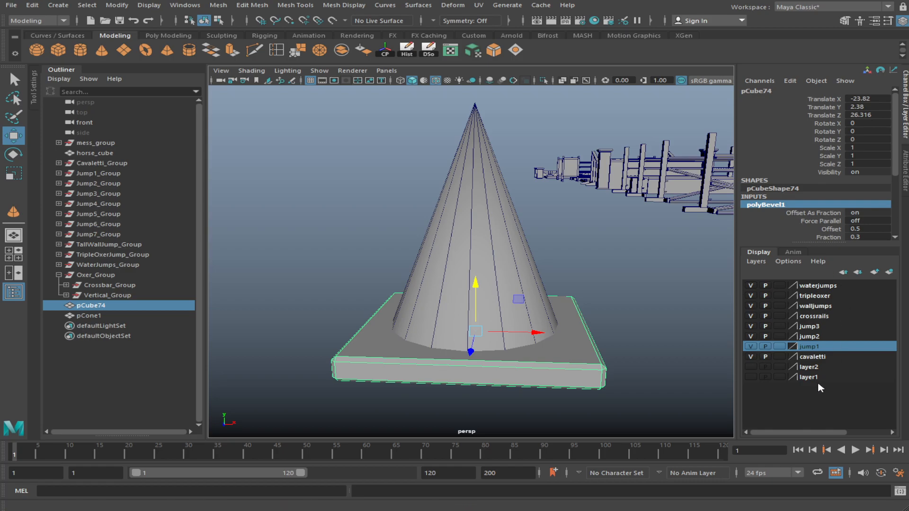
pyautogui.doubleClick(774, 205)
pyautogui.press('Escape')
pyautogui.scroll(-5, 797, 215)
pyautogui.keyDown('alt'); pyautogui.moveTo(572, 284); pyautogui.dragTo(583, 294); pyautogui.keyUp('alt')
pyautogui.scroll(3, 794, 225)
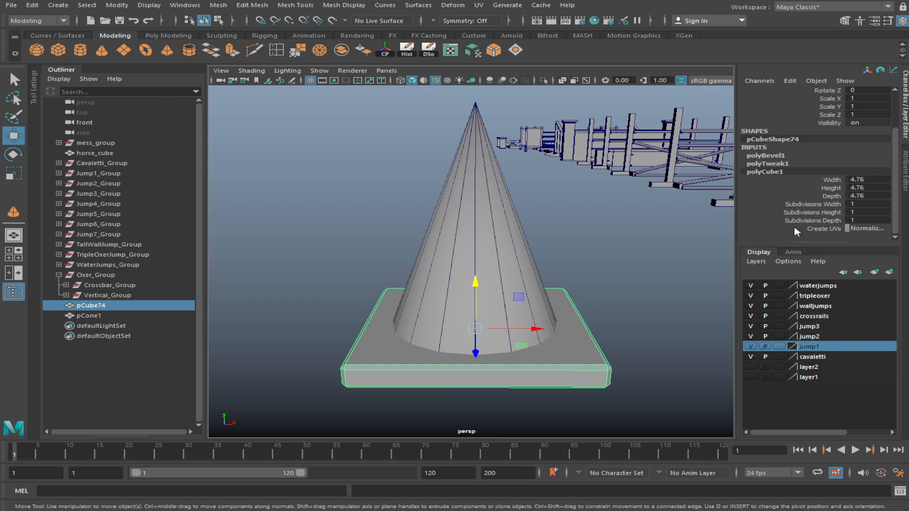
pyautogui.click(800, 164)
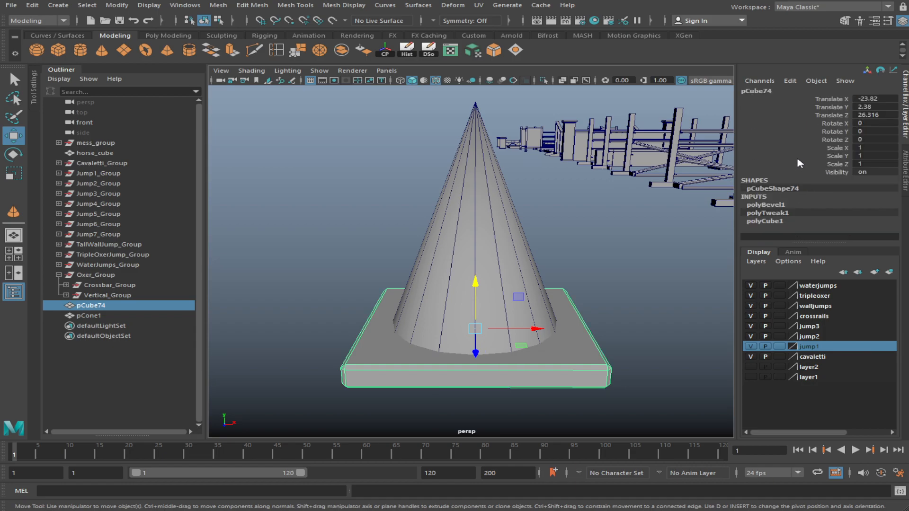
pyautogui.click(786, 207)
pyautogui.scroll(-3, 828, 220)
pyautogui.scroll(-2, 855, 191)
pyautogui.click(773, 115)
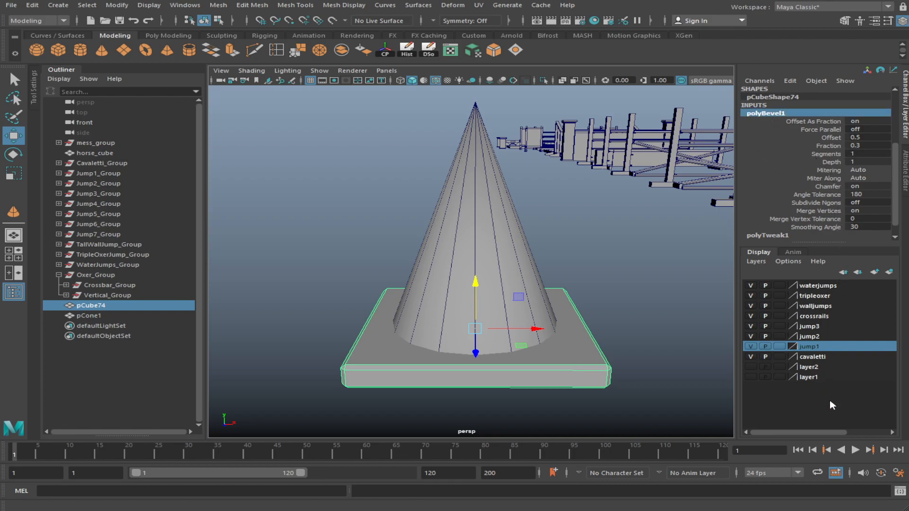
# Delete the bevelled slab beneath the cone
pyautogui.click(575, 379)
pyautogui.keyDown('alt'); pyautogui.moveTo(620, 366); pyautogui.dragTo(560, 299, button='middle'); pyautogui.keyUp('alt')
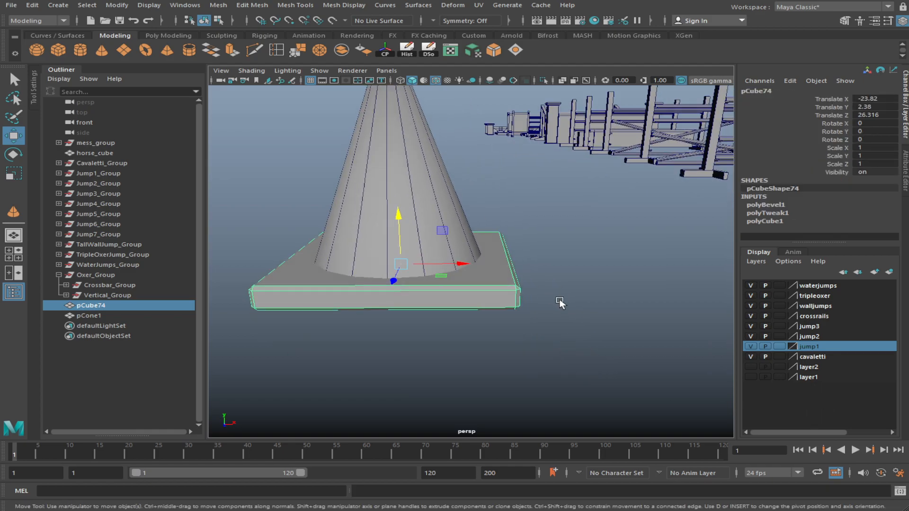
pyautogui.moveTo(469, 306)
pyautogui.keyDown('alt'); pyautogui.mouseDown()
pyautogui.moveTo(489, 329)
pyautogui.moveTo(479, 322)
pyautogui.moveTo(507, 334)
pyautogui.moveTo(424, 337)
pyautogui.moveTo(455, 336)
pyautogui.moveTo(468, 349)
pyautogui.moveTo(438, 368)
pyautogui.moveTo(439, 379)
pyautogui.moveTo(442, 331)
pyautogui.moveTo(450, 325)
pyautogui.moveTo(444, 361)
pyautogui.moveTo(470, 289)
pyautogui.mouseUp(); pyautogui.keyUp('alt')
pyautogui.click(445, 361)
pyautogui.click(374, 337)
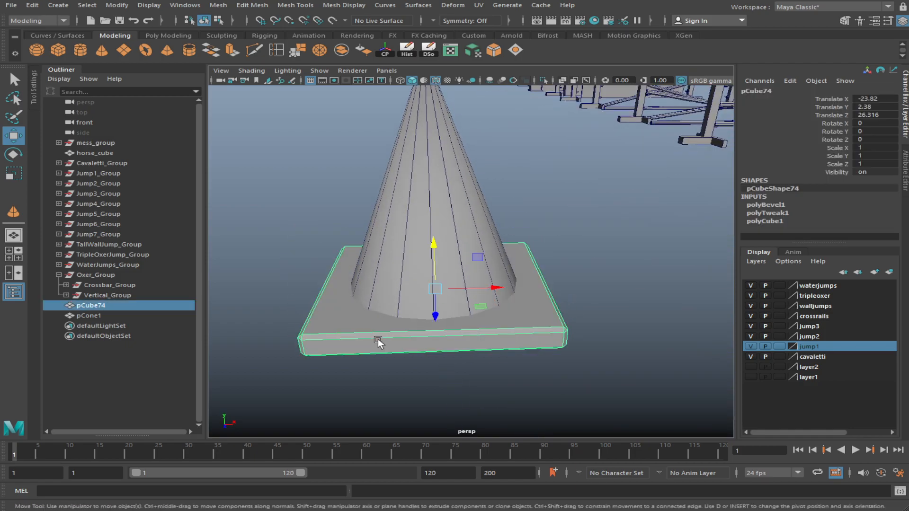
pyautogui.press('Delete')
# Create a new polygon cube about 4.34 units per side overlapping the cone
pyautogui.click(65, 50)
pyautogui.keyDown('alt'); pyautogui.moveTo(506, 265); pyautogui.dragTo(471, 324); pyautogui.keyUp('alt')
pyautogui.keyDown('shift'); pyautogui.moveTo(468, 317); pyautogui.dragTo(498, 308); pyautogui.keyUp('shift')
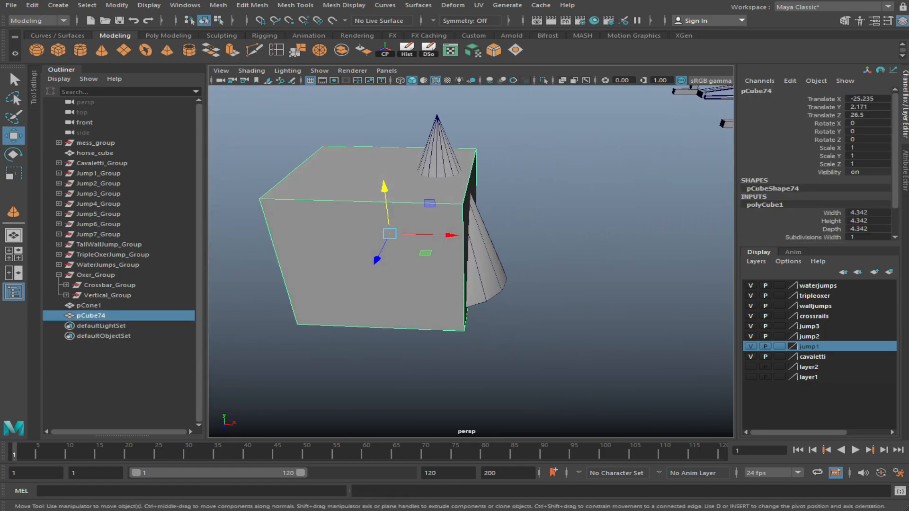
# Lower the cube's top face to form a thin slab and center it under the cone at X -23.834, Z 26.413
pyautogui.keyDown('alt'); pyautogui.moveTo(428, 203); pyautogui.dragTo(471, 225, button='middle'); pyautogui.keyUp('alt')
pyautogui.press('r')
pyautogui.press('w')
pyautogui.moveTo(435, 186); pyautogui.dragTo(442, 215, button='right')
pyautogui.click(438, 202)
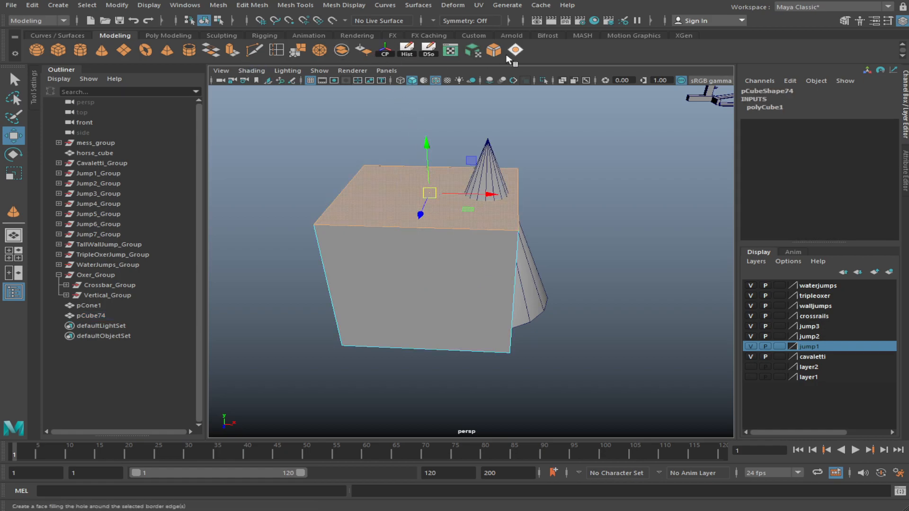
pyautogui.moveTo(426, 144); pyautogui.dragTo(565, 309)
pyautogui.press('F8')
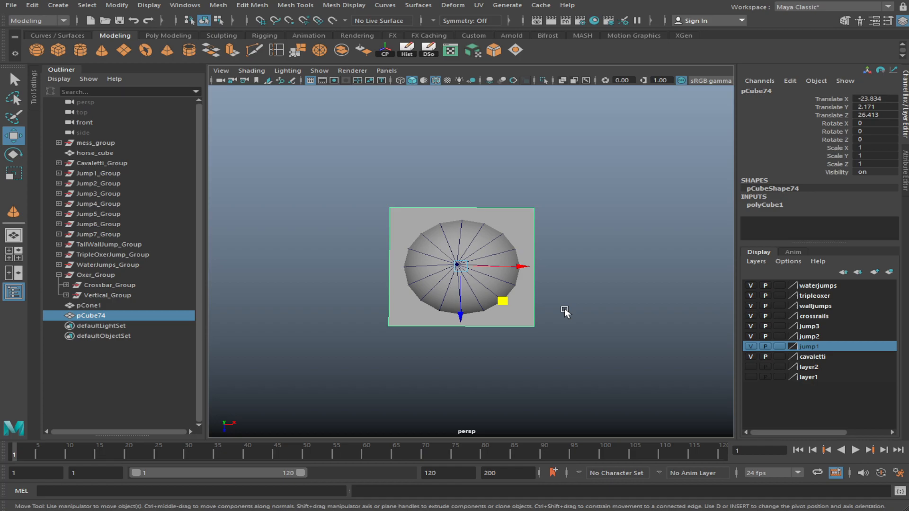
# Scale the slab to 1.073 along X and Z, keeping its height scale at 1
pyautogui.click(565, 309)
pyautogui.keyDown('alt'); pyautogui.moveTo(565, 309); pyautogui.dragTo(518, 350); pyautogui.keyUp('alt')
pyautogui.click(499, 345)
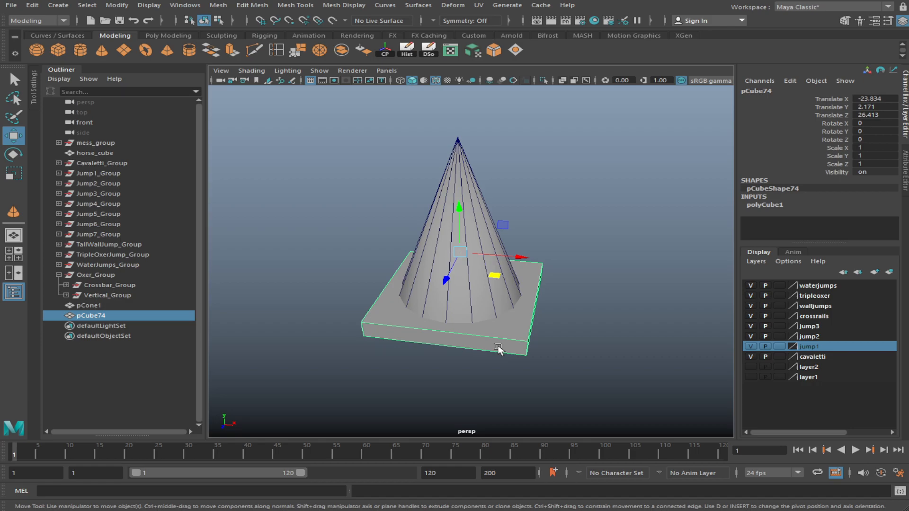
pyautogui.keyDown('alt'); pyautogui.moveTo(498, 345); pyautogui.dragTo(503, 327); pyautogui.keyUp('alt')
pyautogui.press('r')
pyautogui.moveTo(505, 282); pyautogui.dragTo(501, 283)
pyautogui.click(567, 314)
# Insert a horizontal edge loop around the slab's sides, about a third of the way down from its upper edge
pyautogui.scroll(5, 567, 315)
pyautogui.keyDown('alt'); pyautogui.moveTo(565, 383); pyautogui.dragTo(490, 353); pyautogui.keyUp('alt')
pyautogui.click(592, 380)
pyautogui.press('f')
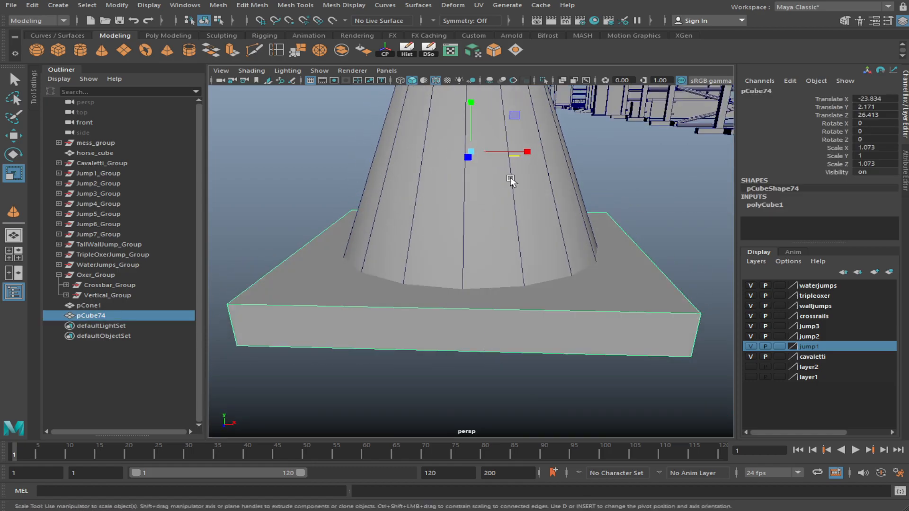
pyautogui.click(278, 54)
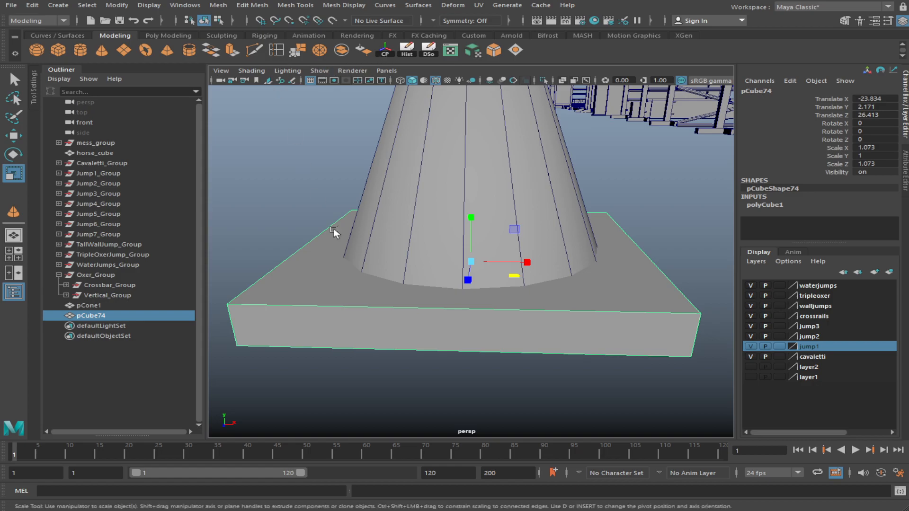
pyautogui.keyDown('alt'); pyautogui.moveTo(397, 342); pyautogui.dragTo(400, 311); pyautogui.keyUp('alt')
pyautogui.click(231, 269)
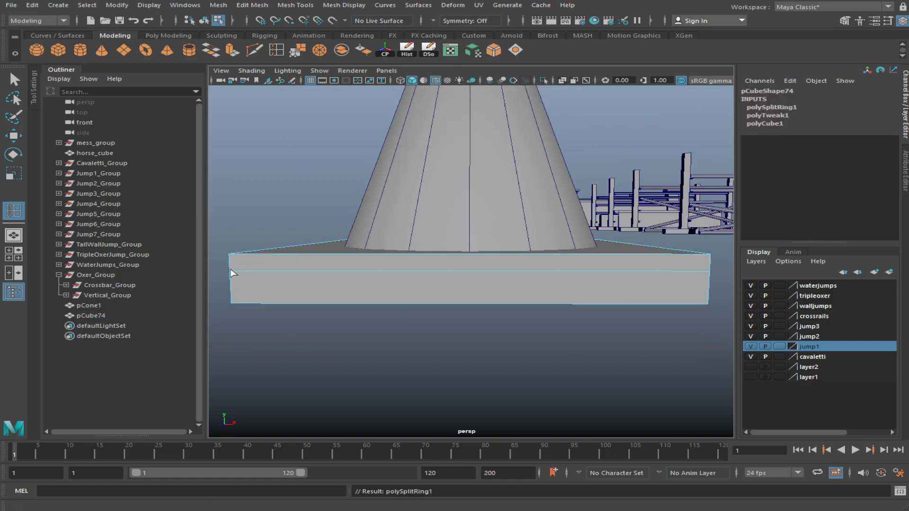
pyautogui.keyDown('alt'); pyautogui.moveTo(268, 278); pyautogui.dragTo(349, 272); pyautogui.keyUp('alt')
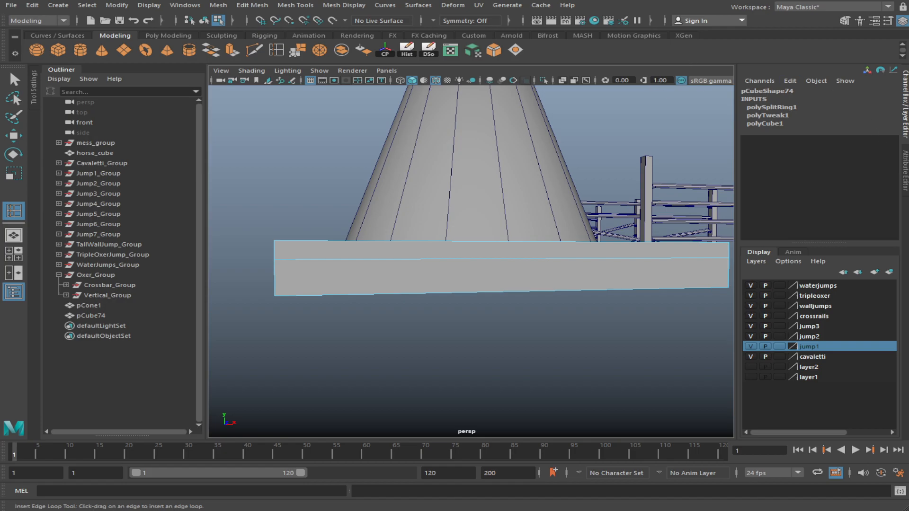
pyautogui.keyDown('alt'); pyautogui.moveTo(521, 269); pyautogui.dragTo(450, 262); pyautogui.keyUp('alt')
pyautogui.click(490, 252)
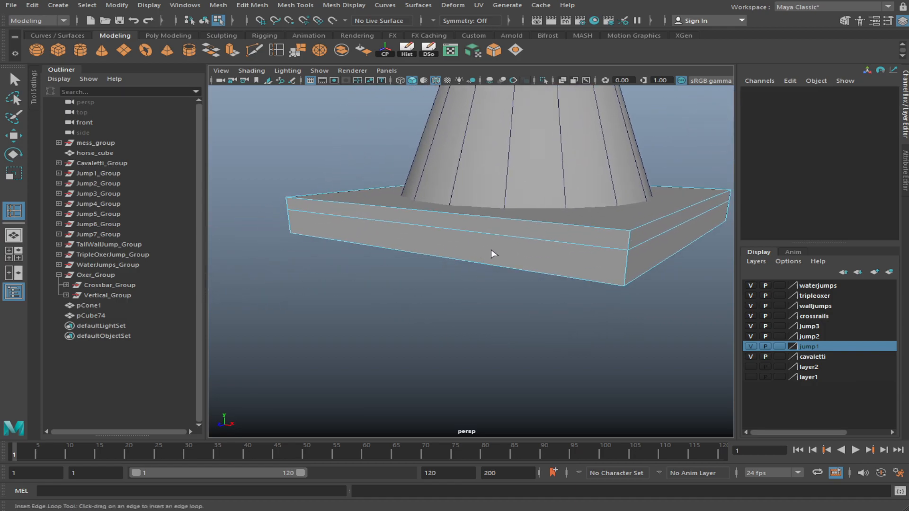
# Try to scale the band of lower side faces of the slab inward, then undo it
pyautogui.press('w')
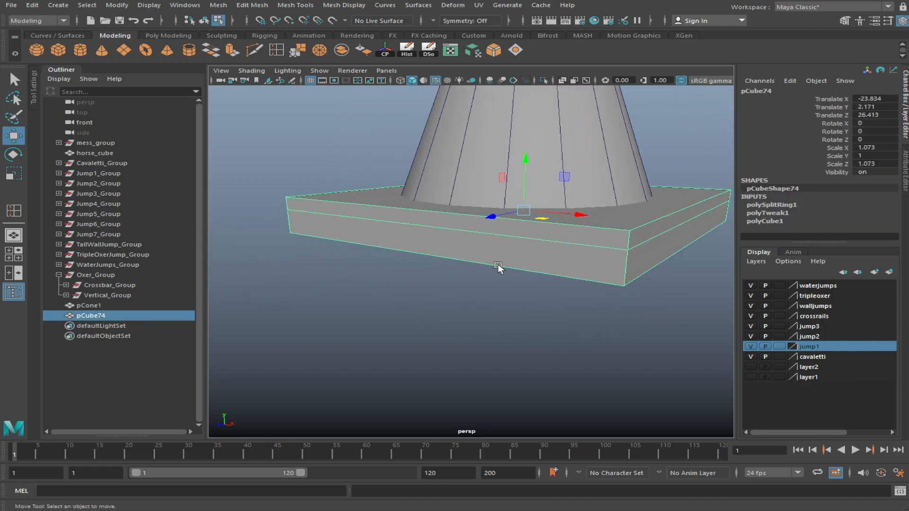
pyautogui.moveTo(498, 265); pyautogui.dragTo(500, 289, button='right')
pyautogui.click(517, 257)
pyautogui.keyDown('shift'); pyautogui.click(652, 257); pyautogui.keyUp('shift')
pyautogui.keyDown('alt'); pyautogui.moveTo(651, 258); pyautogui.dragTo(443, 301); pyautogui.keyUp('alt')
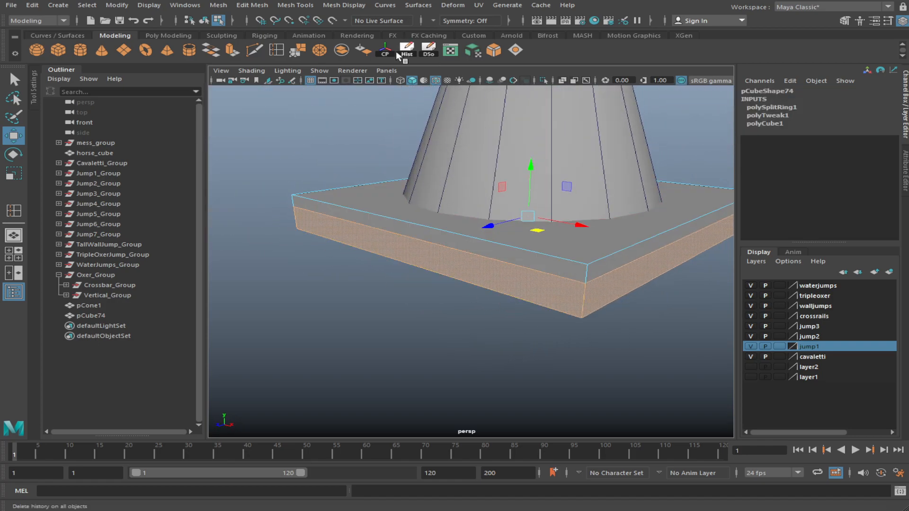
pyautogui.press('r')
pyautogui.moveTo(538, 231); pyautogui.dragTo(529, 231)
pyautogui.hotkey('ctrl', 'z')
# Try extruding the slab's band of upper side faces outward, then undo the extrusion
pyautogui.click(531, 264)
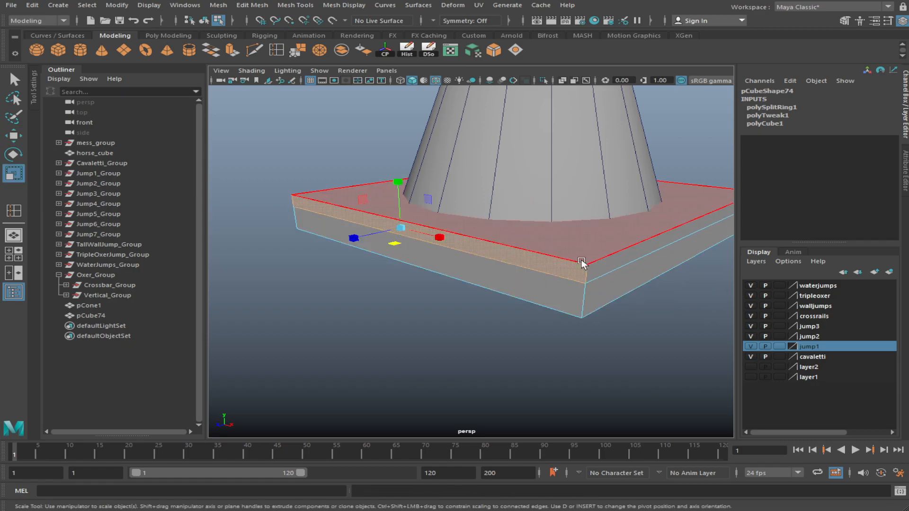
pyautogui.keyDown('shift'); pyautogui.doubleClick(604, 262); pyautogui.keyUp('shift')
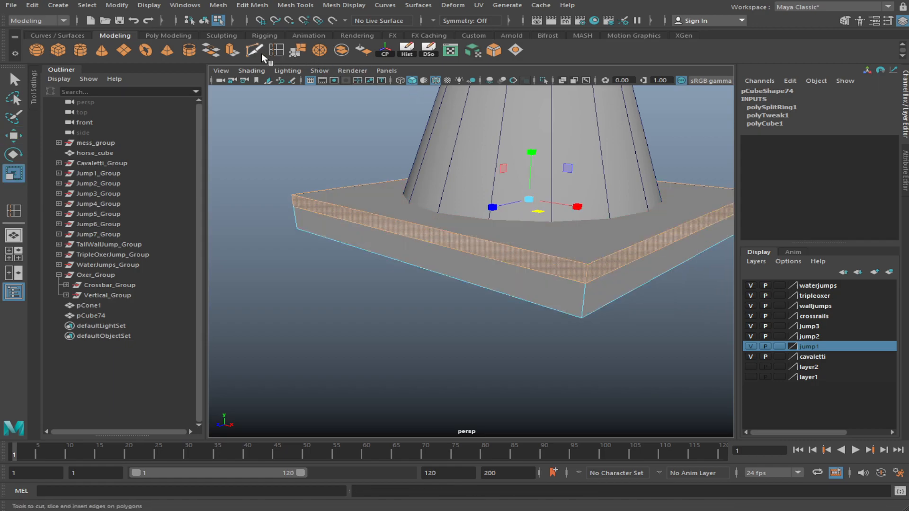
pyautogui.hotkey('ctrl', 'e')
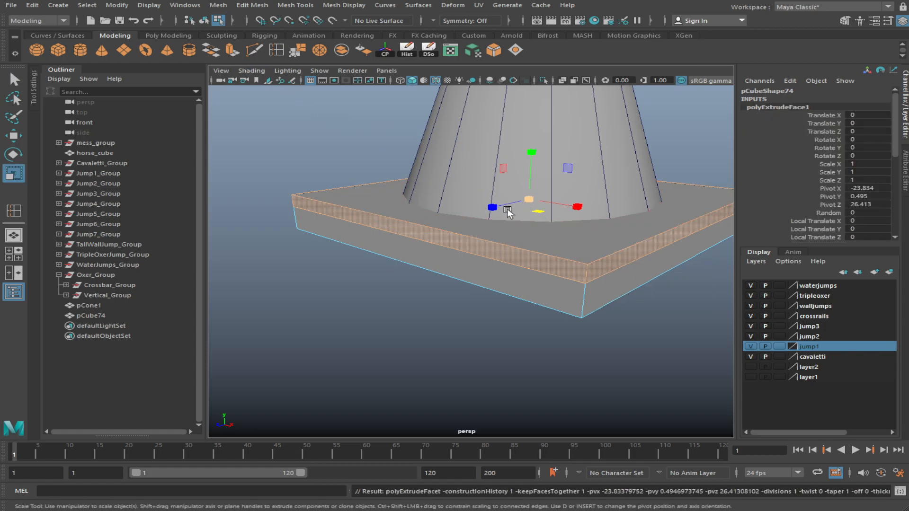
pyautogui.moveTo(542, 213); pyautogui.dragTo(543, 214)
pyautogui.hotkey('ctrl', 'z')
pyautogui.hotkey('ctrl', 'z')
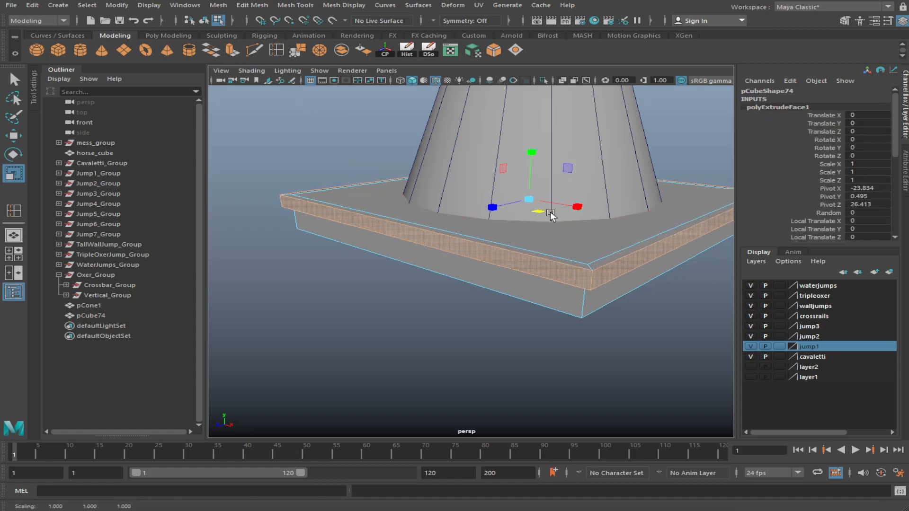
# Scale the slab's lower side faces together with its bottom face inward horizontally
pyautogui.click(555, 292)
pyautogui.keyDown('shift'); pyautogui.doubleClick(610, 287); pyautogui.keyUp('shift')
pyautogui.keyDown('alt'); pyautogui.moveTo(561, 343); pyautogui.dragTo(546, 260); pyautogui.keyUp('alt')
pyautogui.keyDown('shift'); pyautogui.click(588, 166); pyautogui.keyUp('shift')
pyautogui.keyDown('alt'); pyautogui.moveTo(562, 204); pyautogui.dragTo(503, 250); pyautogui.keyUp('alt')
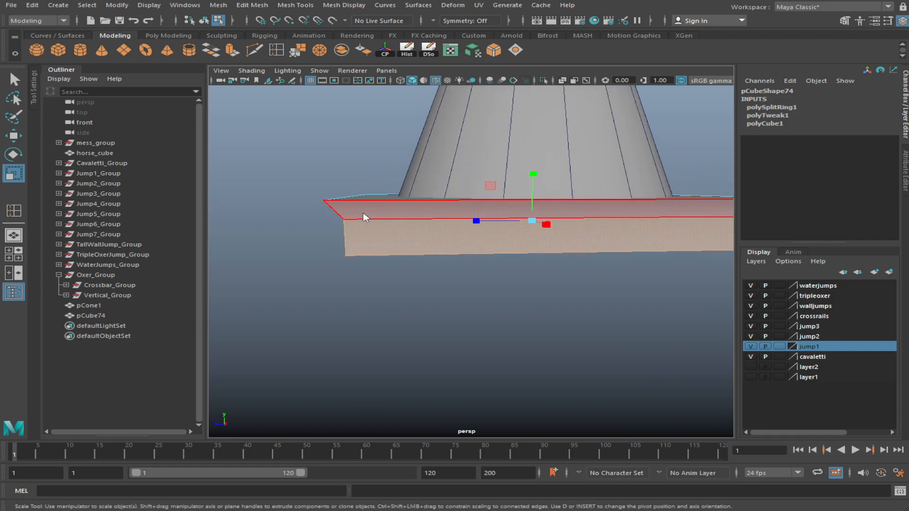
# Scale the slab's middle-loop corner vertices outward so the lower sides slope in toward the bottom
pyautogui.press('F9')
pyautogui.moveTo(324, 209); pyautogui.dragTo(360, 232)
pyautogui.keyDown('alt'); pyautogui.moveTo(549, 241); pyautogui.dragTo(603, 241); pyautogui.keyUp('alt')
pyautogui.keyDown('alt'); pyautogui.moveTo(604, 241); pyautogui.dragTo(583, 237, button='middle'); pyautogui.keyUp('alt')
pyautogui.keyDown('shift'); pyautogui.doubleClick(653, 221); pyautogui.keyUp('shift')
pyautogui.keyDown('alt'); pyautogui.moveTo(579, 248); pyautogui.dragTo(534, 278); pyautogui.keyUp('alt')
pyautogui.moveTo(476, 260)
pyautogui.mouseDown()
pyautogui.moveTo(490, 256)
pyautogui.moveTo(478, 260)
pyautogui.mouseUp()
pyautogui.keyDown('alt'); pyautogui.moveTo(518, 307); pyautogui.dragTo(550, 283); pyautogui.keyUp('alt')
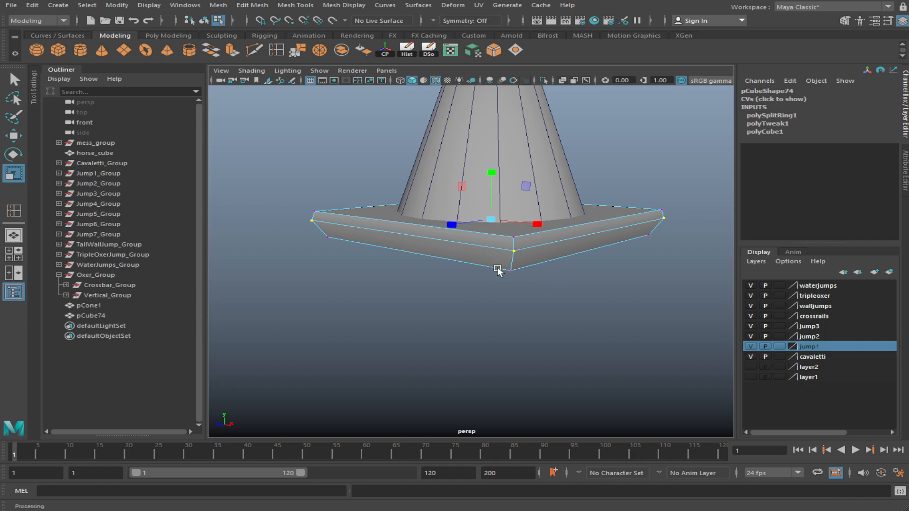
# Scale the slab's four top corner vertices slightly inward to chamfer the upper rim, and collapse Oxer_Group in the Outliner
pyautogui.keyDown('alt'); pyautogui.moveTo(524, 284); pyautogui.dragTo(325, 248); pyautogui.keyUp('alt')
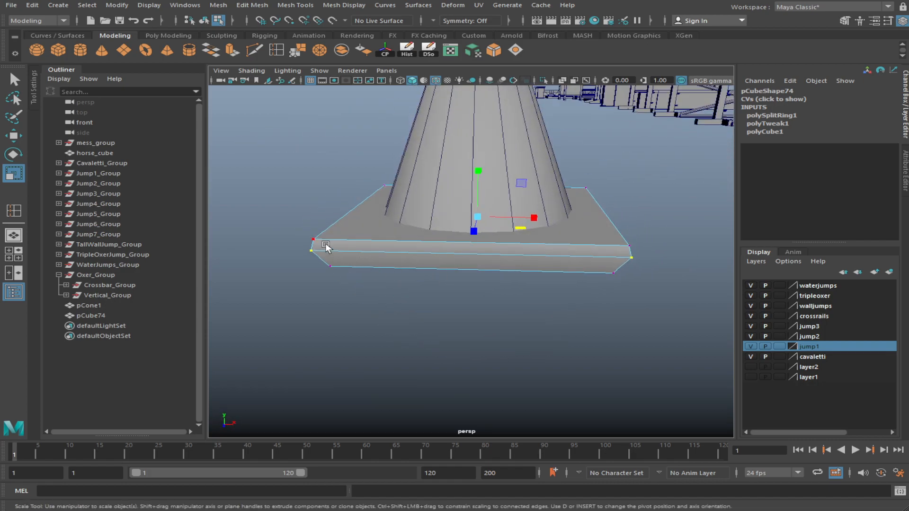
pyautogui.keyDown('alt'); pyautogui.moveTo(592, 248); pyautogui.dragTo(637, 255); pyautogui.keyUp('alt')
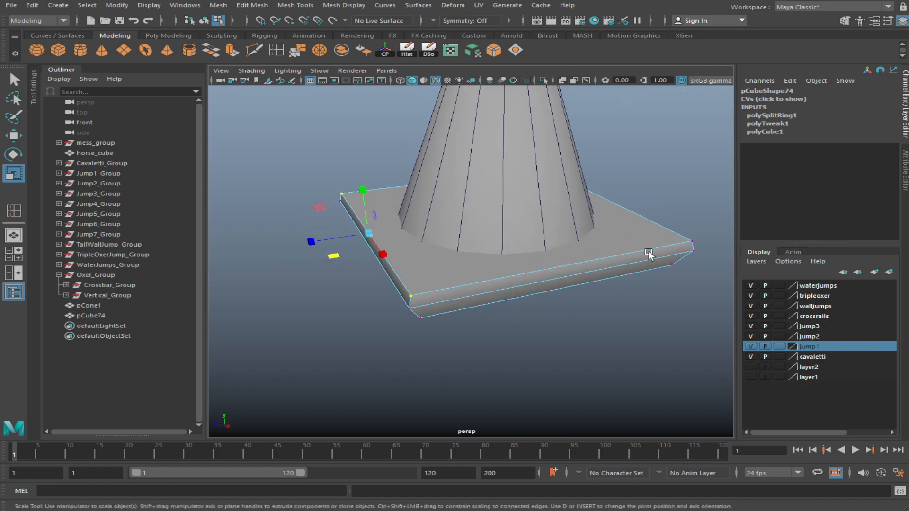
pyautogui.keyDown('alt'); pyautogui.moveTo(692, 242); pyautogui.dragTo(622, 281); pyautogui.keyUp('alt')
pyautogui.keyDown('shift'); pyautogui.click(622, 282); pyautogui.keyUp('shift')
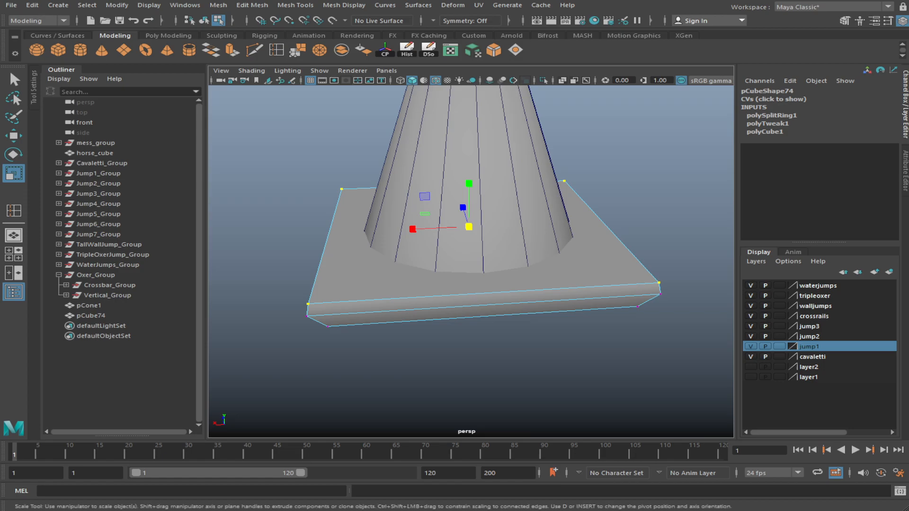
pyautogui.keyDown('alt'); pyautogui.moveTo(574, 182); pyautogui.dragTo(581, 265); pyautogui.keyUp('alt')
pyautogui.moveTo(436, 244); pyautogui.dragTo(438, 247)
pyautogui.keyDown('alt'); pyautogui.moveTo(394, 357); pyautogui.dragTo(489, 327); pyautogui.keyUp('alt')
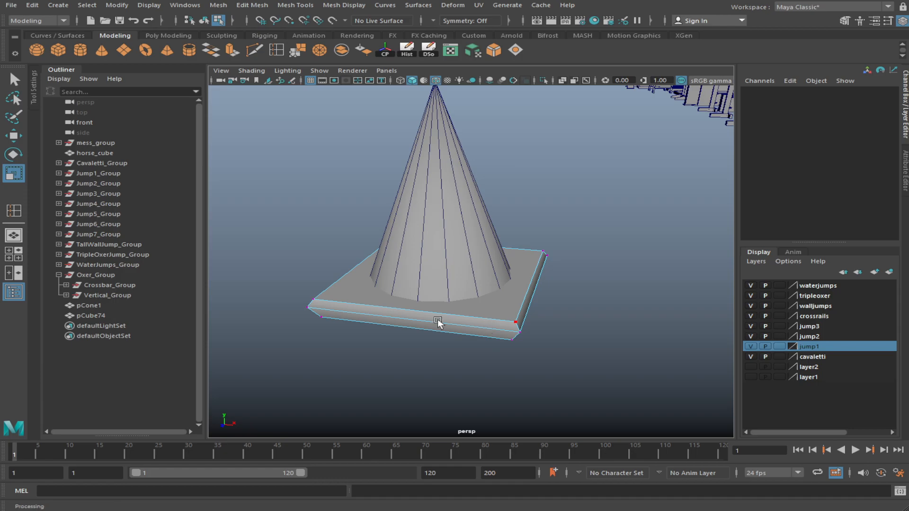
pyautogui.click(56, 275)
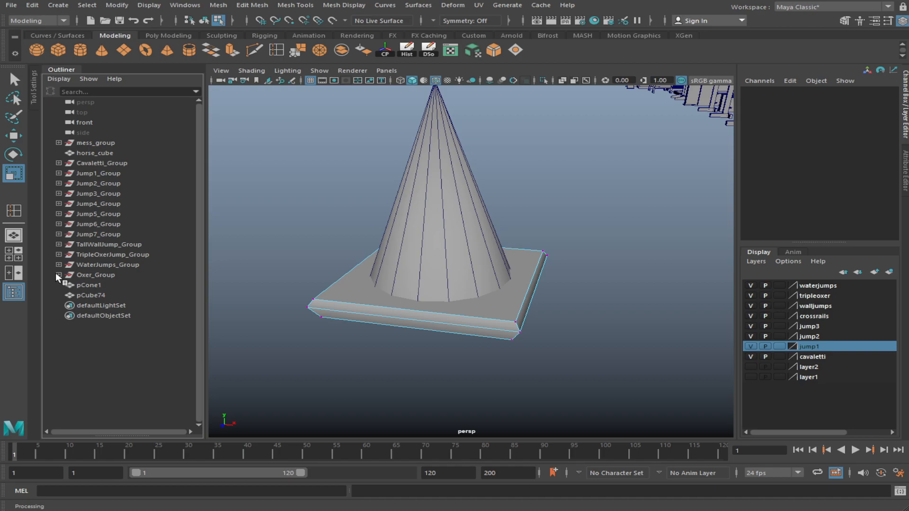
# Insert a horizontal edge loop around the cone near its tip
pyautogui.keyDown('alt'); pyautogui.moveTo(426, 223); pyautogui.dragTo(537, 273); pyautogui.keyUp('alt')
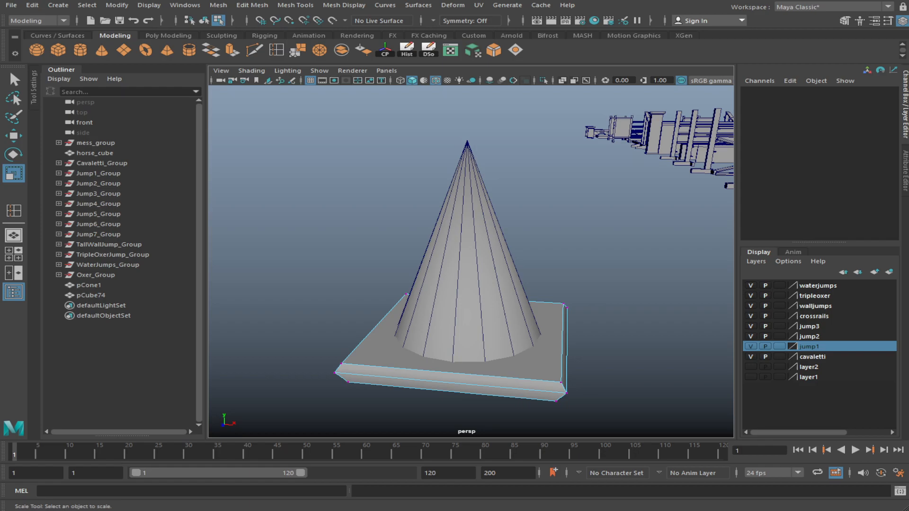
pyautogui.scroll(-5, 528, 389)
pyautogui.keyDown('alt'); pyautogui.moveTo(516, 386); pyautogui.dragTo(527, 369); pyautogui.keyUp('alt')
pyautogui.scroll(8, 521, 341)
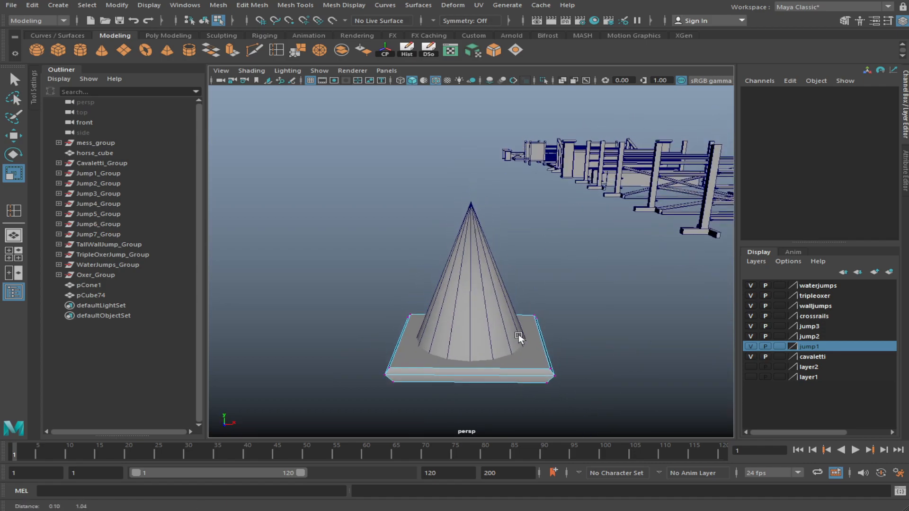
pyautogui.click(276, 49)
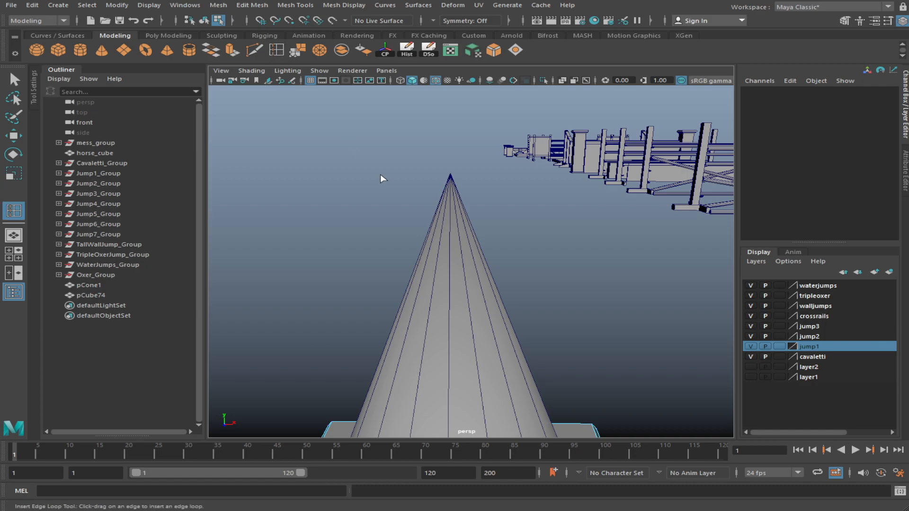
pyautogui.click(447, 217)
pyautogui.click(448, 217)
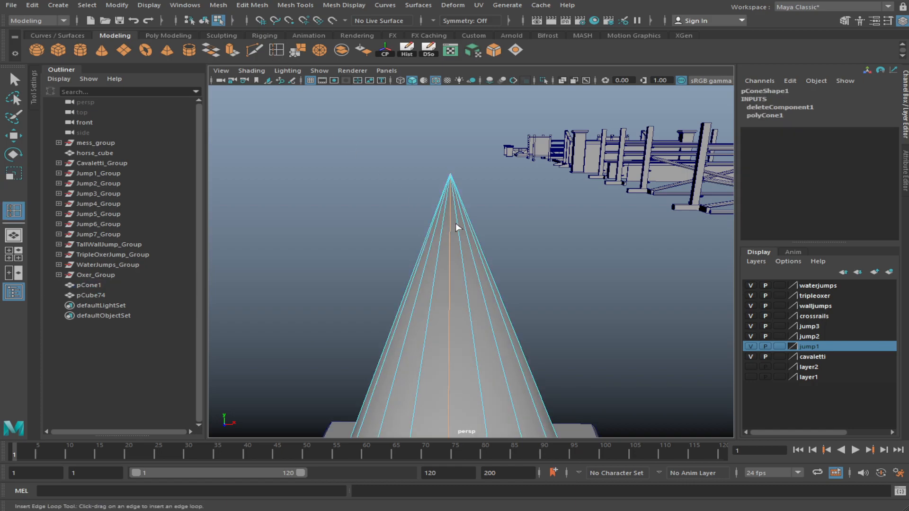
# Undo the last edge loop operation on the cone
pyautogui.hotkey('ctrl', 'z')
pyautogui.keyDown('alt'); pyautogui.moveTo(462, 259); pyautogui.dragTo(466, 244); pyautogui.keyUp('alt')
pyautogui.scroll(-5, 498, 284)
pyautogui.moveTo(508, 310)
pyautogui.keyDown('alt'); pyautogui.mouseDown()
pyautogui.moveTo(514, 277)
pyautogui.moveTo(507, 325)
pyautogui.moveTo(523, 319)
pyautogui.mouseUp(); pyautogui.keyUp('alt')
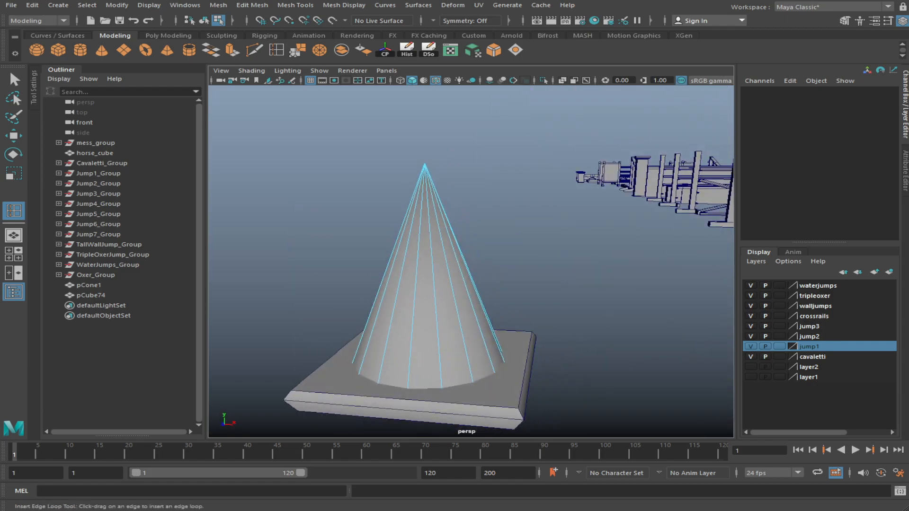
pyautogui.keyDown('alt'); pyautogui.moveTo(493, 282); pyautogui.dragTo(464, 280); pyautogui.keyUp('alt')
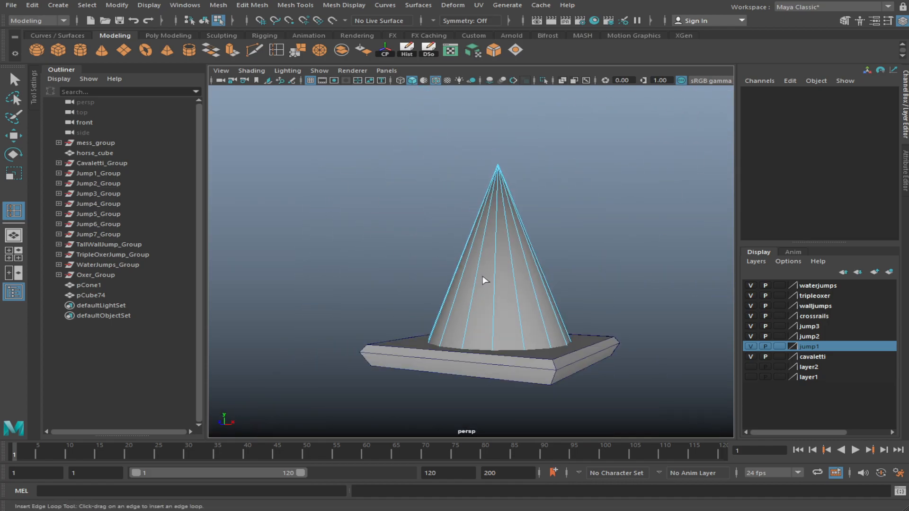
# Cut a horizontal edge ring around the cone near its tip with the Multi-Cut tool
pyautogui.press('w')
pyautogui.keyDown('alt'); pyautogui.moveTo(434, 223); pyautogui.dragTo(454, 215); pyautogui.keyUp('alt')
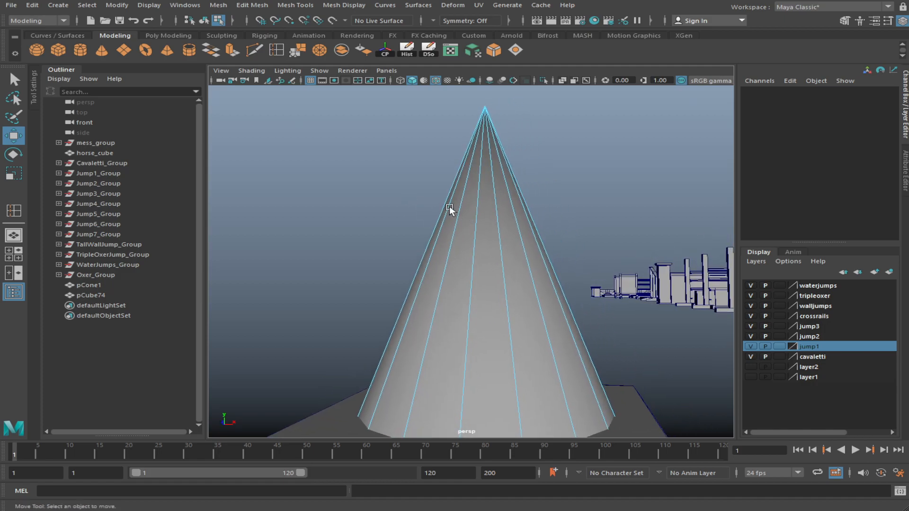
pyautogui.scroll(-5, 455, 215)
pyautogui.click(254, 50)
pyautogui.click(462, 195)
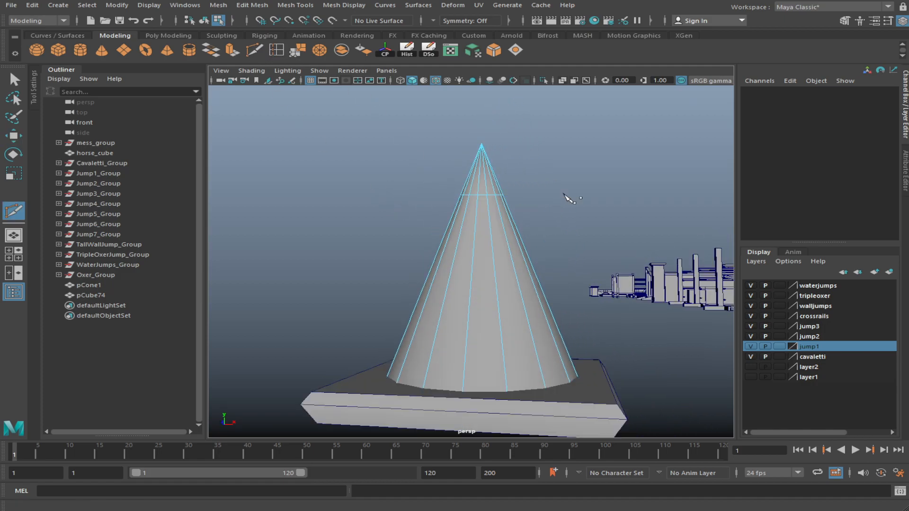
# Select the cone faces above the new horizontal cut and delete them to open the tip
pyautogui.press('w')
pyautogui.keyDown('alt'); pyautogui.moveTo(504, 199); pyautogui.dragTo(479, 229); pyautogui.keyUp('alt')
pyautogui.moveTo(418, 173); pyautogui.dragTo(494, 204)
pyautogui.press('r')
pyautogui.keyDown('alt'); pyautogui.moveTo(523, 246); pyautogui.dragTo(471, 247); pyautogui.keyUp('alt')
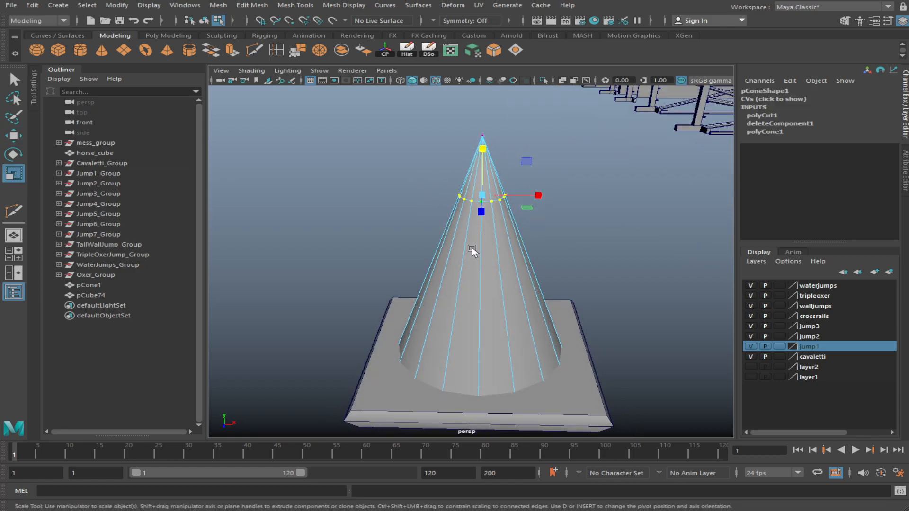
pyautogui.moveTo(473, 275); pyautogui.dragTo(489, 298, button='right')
pyautogui.press('w')
pyautogui.keyDown('alt'); pyautogui.moveTo(489, 298); pyautogui.dragTo(525, 163); pyautogui.keyUp('alt')
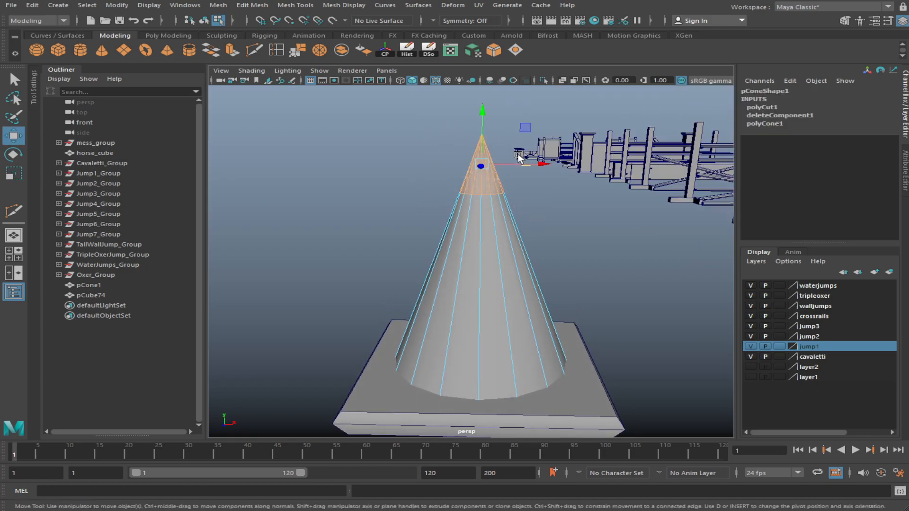
pyautogui.press('Delete')
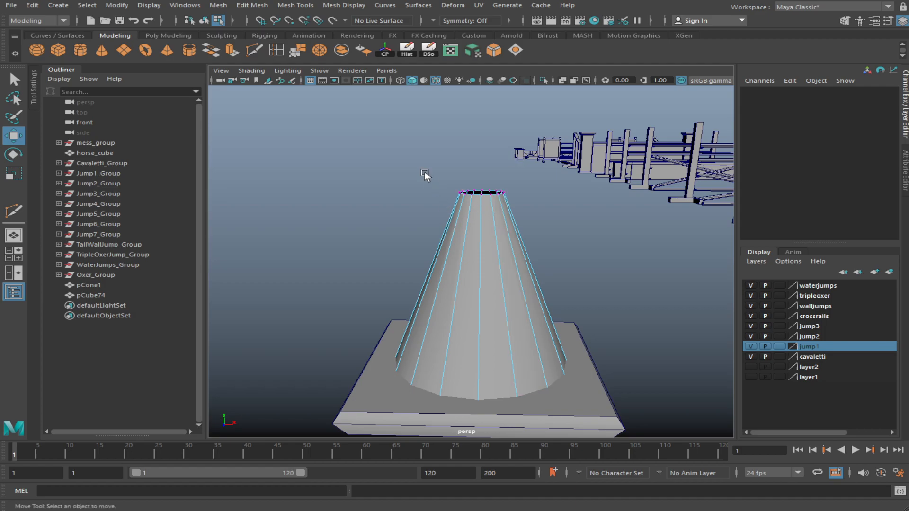
# Raise the vertex ring around the cone's open top slightly
pyautogui.moveTo(424, 172); pyautogui.dragTo(552, 220)
pyautogui.moveTo(483, 141); pyautogui.dragTo(482, 117)
pyautogui.press('r')
pyautogui.keyDown('alt'); pyautogui.moveTo(516, 146); pyautogui.dragTo(541, 237); pyautogui.keyUp('alt')
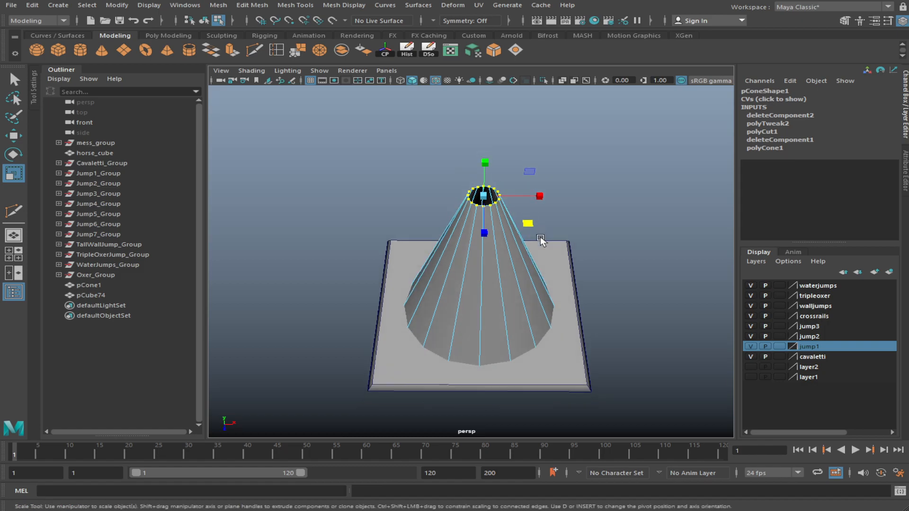
pyautogui.keyDown('alt'); pyautogui.moveTo(541, 237); pyautogui.dragTo(490, 287, button='middle'); pyautogui.keyUp('alt')
pyautogui.keyDown('alt'); pyautogui.moveTo(490, 287); pyautogui.dragTo(533, 288, button='right'); pyautogui.keyUp('alt')
pyautogui.keyDown('alt'); pyautogui.moveTo(533, 289); pyautogui.dragTo(525, 203); pyautogui.keyUp('alt')
pyautogui.click(525, 205)
# Extrude the border edge loop at the cone's open top and scale it inward to form a flat rim
pyautogui.moveTo(423, 242); pyautogui.dragTo(412, 200, button='right')
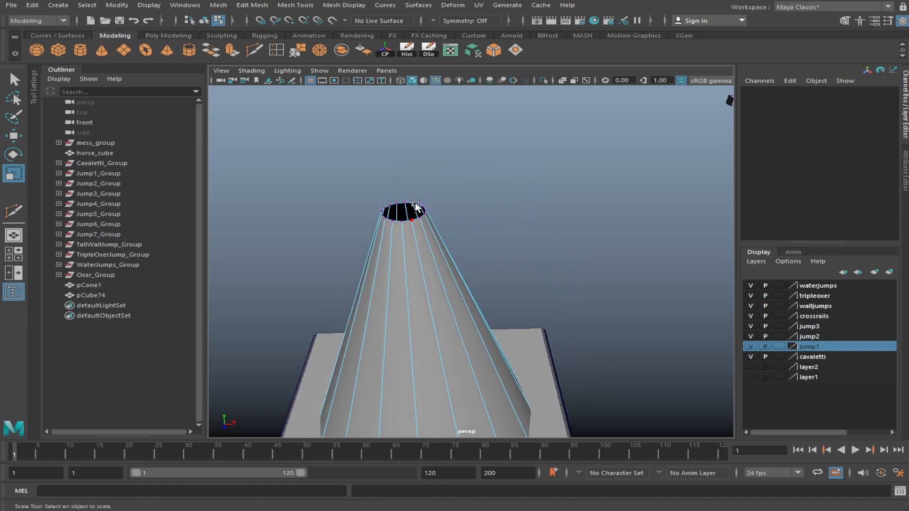
pyautogui.keyDown('alt'); pyautogui.moveTo(310, 191); pyautogui.dragTo(355, 193, button='right'); pyautogui.keyUp('alt')
pyautogui.keyDown('alt'); pyautogui.moveTo(350, 173); pyautogui.dragTo(421, 206, button='middle'); pyautogui.keyUp('alt')
pyautogui.doubleClick(464, 221)
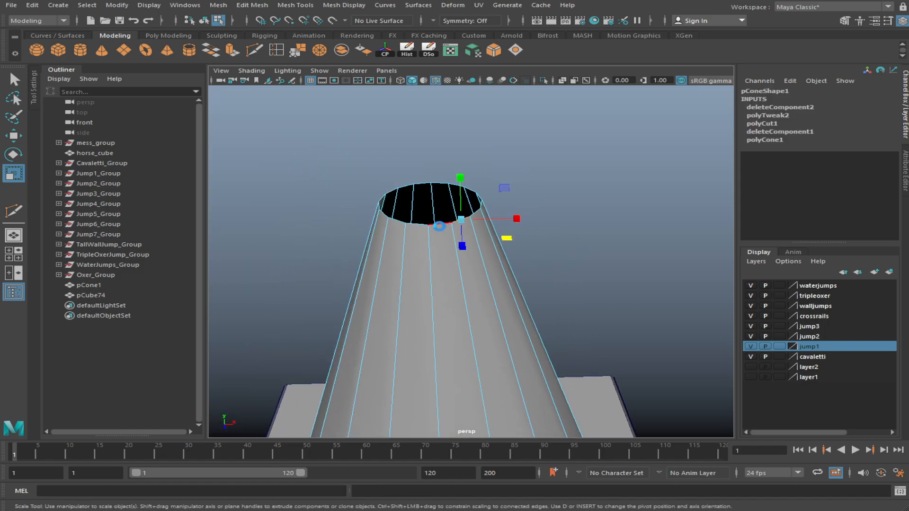
pyautogui.click(232, 49)
pyautogui.keyDown('alt'); pyautogui.moveTo(471, 207); pyautogui.dragTo(477, 225); pyautogui.keyUp('alt')
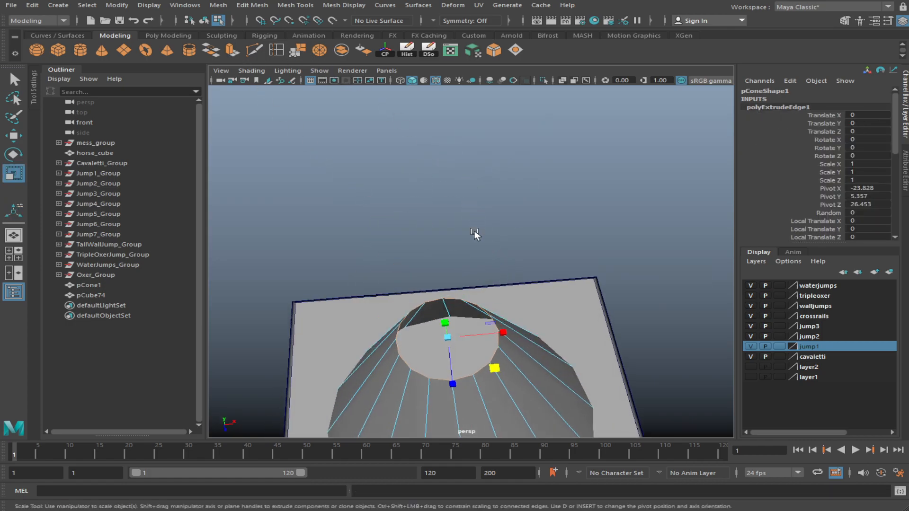
pyautogui.moveTo(488, 371); pyautogui.dragTo(491, 358)
pyautogui.press('f')
pyautogui.scroll(-6, 511, 348)
pyautogui.scroll(3, 521, 339)
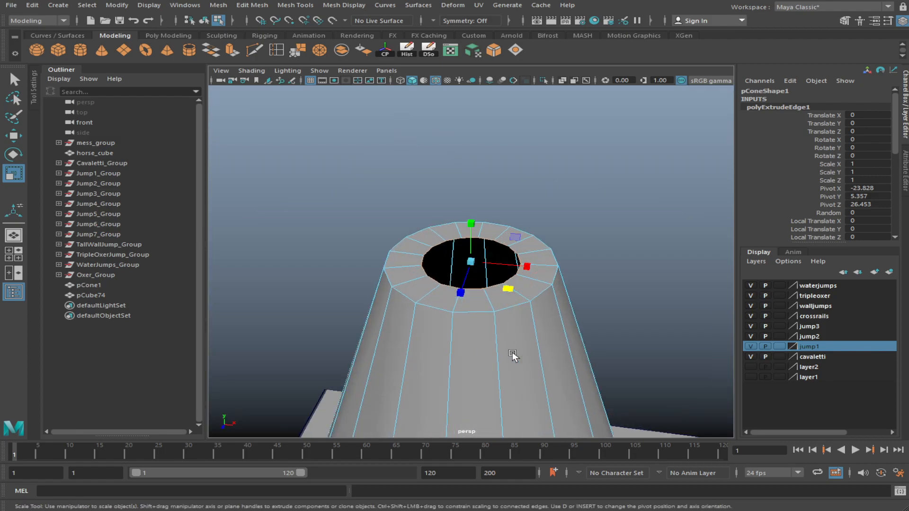
# Extrude the rim's inner edges and move them down to form the inner wall of the opening
pyautogui.hotkey('ctrl', 'e')
pyautogui.press('w')
pyautogui.moveTo(473, 229); pyautogui.dragTo(483, 252)
pyautogui.keyDown('alt'); pyautogui.moveTo(501, 209); pyautogui.dragTo(503, 239); pyautogui.keyUp('alt')
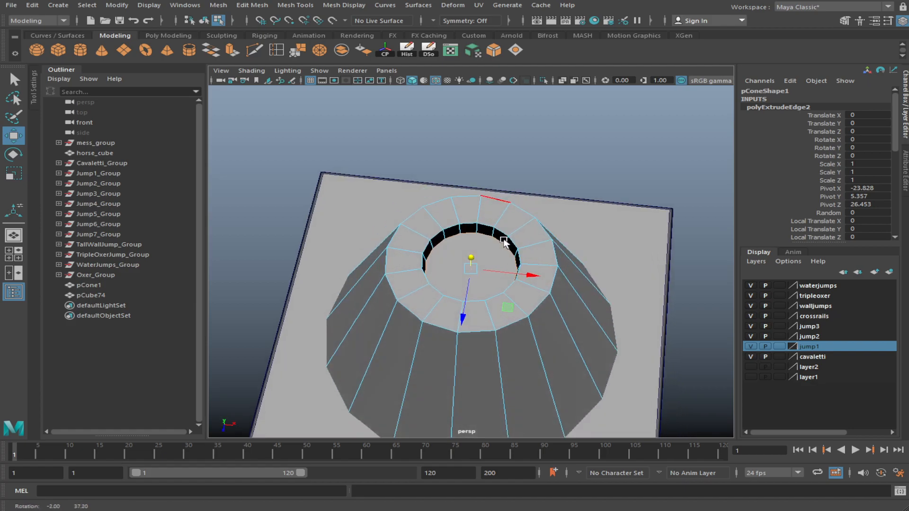
pyautogui.keyDown('alt'); pyautogui.moveTo(535, 313); pyautogui.dragTo(529, 291); pyautogui.keyUp('alt')
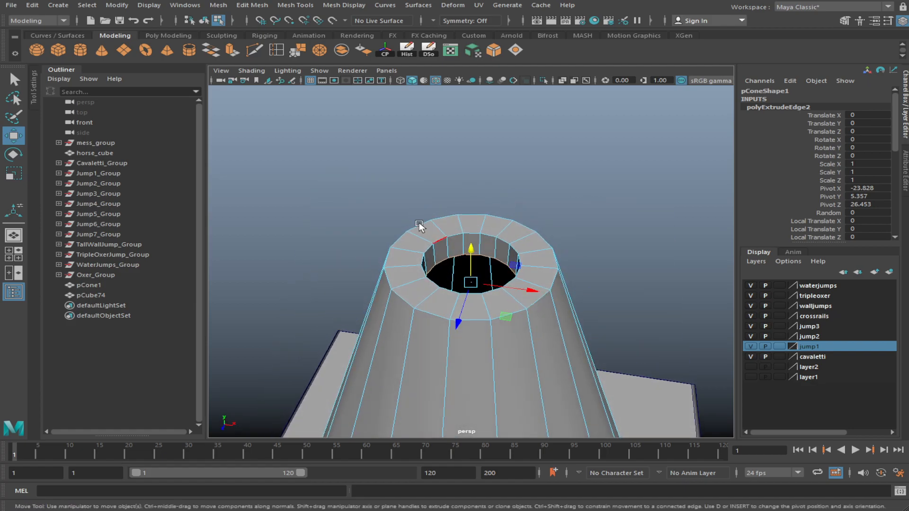
# Extrude the inner edges again, merge them at the centre to close the hole, and return to object selection
pyautogui.hotkey('ctrl', 'e')
pyautogui.click(320, 49)
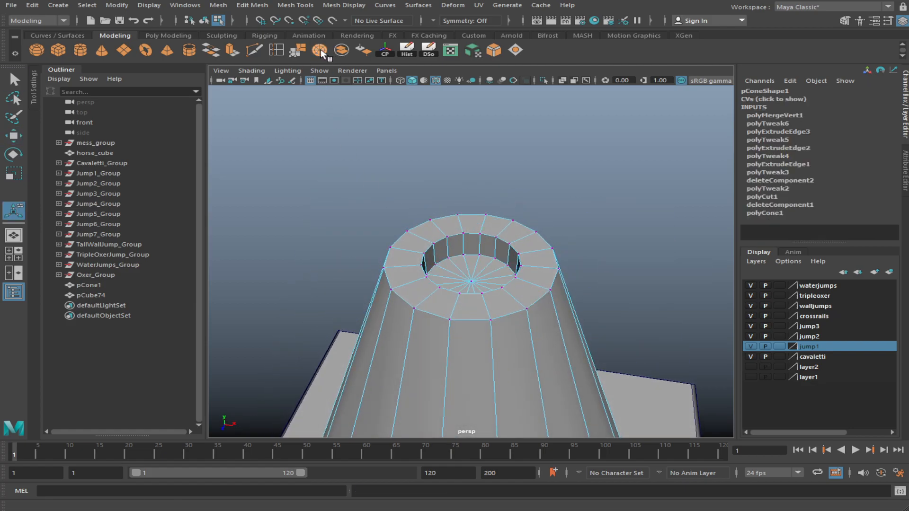
pyautogui.press('F8')
pyautogui.click(624, 168)
pyautogui.scroll(-5, 541, 277)
pyautogui.keyDown('alt'); pyautogui.moveTo(465, 374); pyautogui.dragTo(461, 299); pyautogui.keyUp('alt')
pyautogui.scroll(-3, 461, 298)
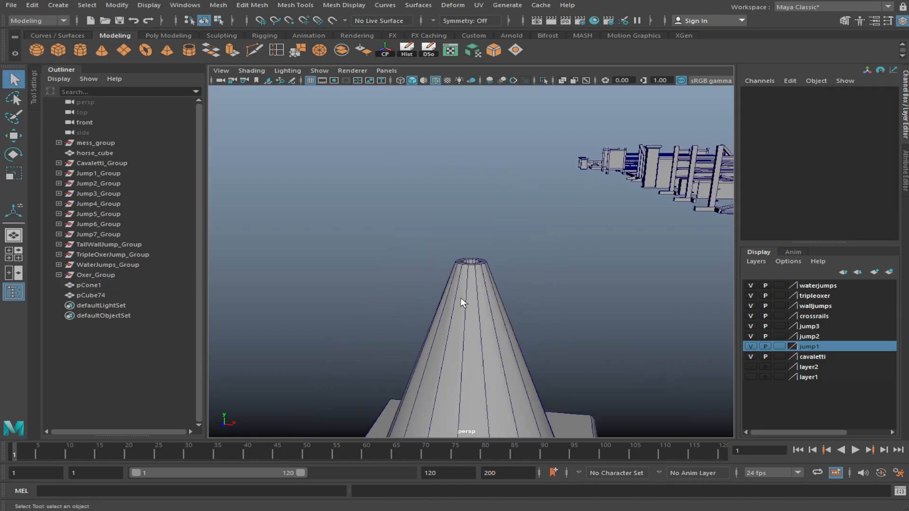
# Examine the cone and its base from several views, with the shaded wireframe hidden and shown
pyautogui.click(461, 298)
pyautogui.press('f')
pyautogui.keyDown('alt'); pyautogui.moveTo(531, 251); pyautogui.dragTo(533, 362); pyautogui.keyUp('alt')
pyautogui.scroll(-4, 546, 244)
pyautogui.click(578, 324)
pyautogui.scroll(5, 527, 335)
pyautogui.scroll(-3, 497, 323)
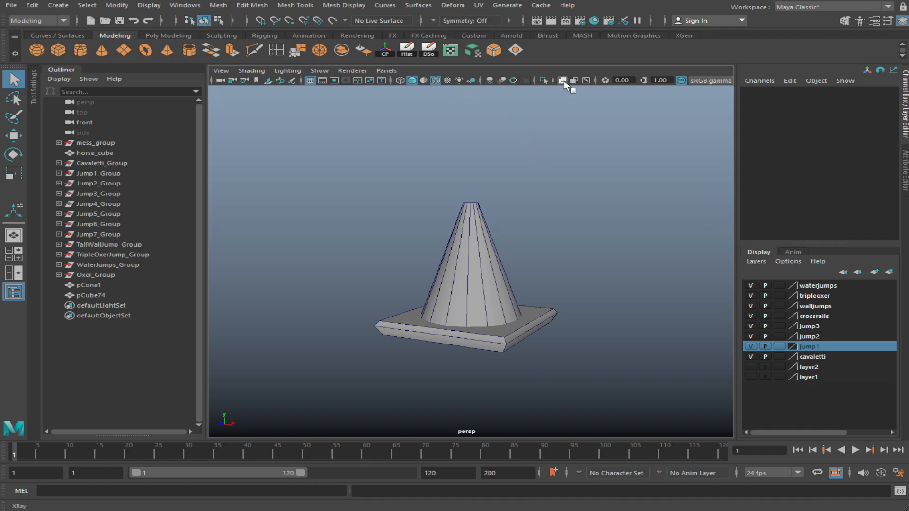
pyautogui.click(435, 81)
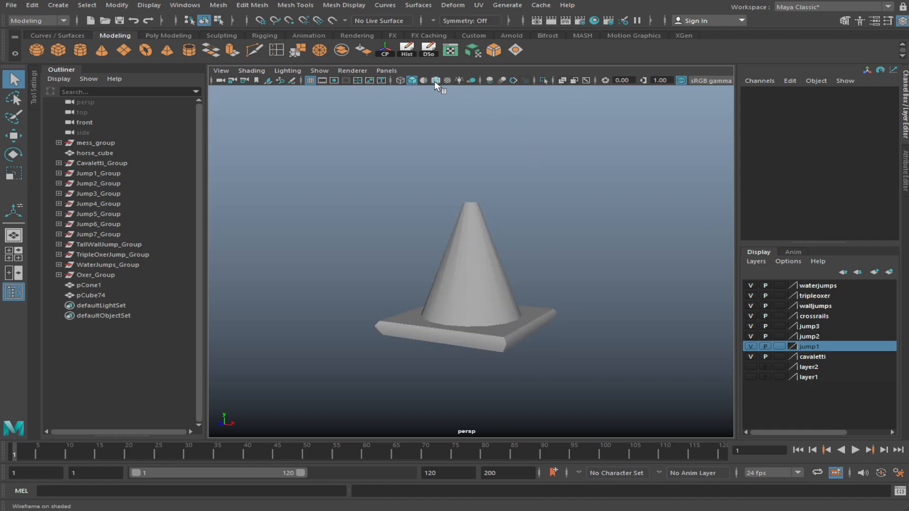
pyautogui.click(436, 81)
# Duplicate the cone and its base and move the copies along X to about -32.08
pyautogui.moveTo(588, 377); pyautogui.dragTo(455, 303)
pyautogui.scroll(-5, 479, 308)
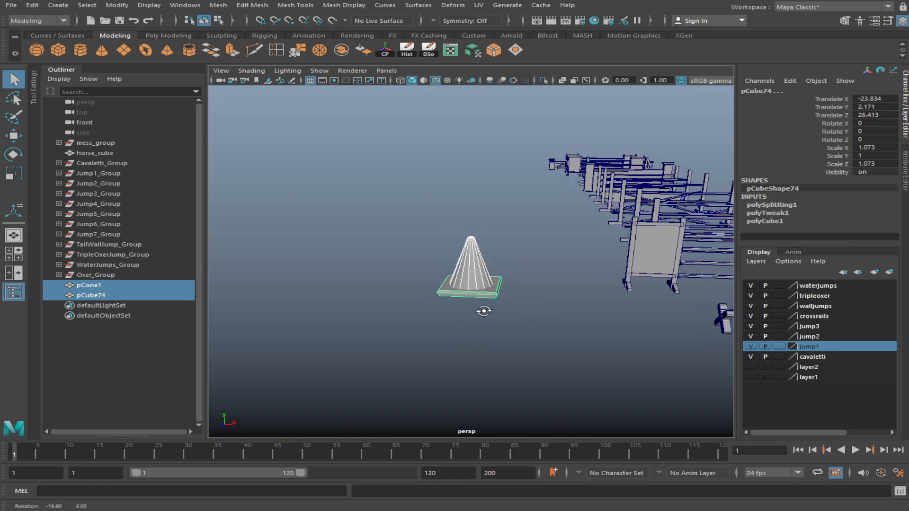
pyautogui.hotkey('ctrl', 'd')
pyautogui.press('w')
pyautogui.moveTo(504, 287); pyautogui.dragTo(405, 287)
# Stretch the duplicated cone taller by raising its top vertices to about 8.78 in Y
pyautogui.click(385, 262)
pyautogui.click(386, 262)
pyautogui.scroll(4, 476, 277)
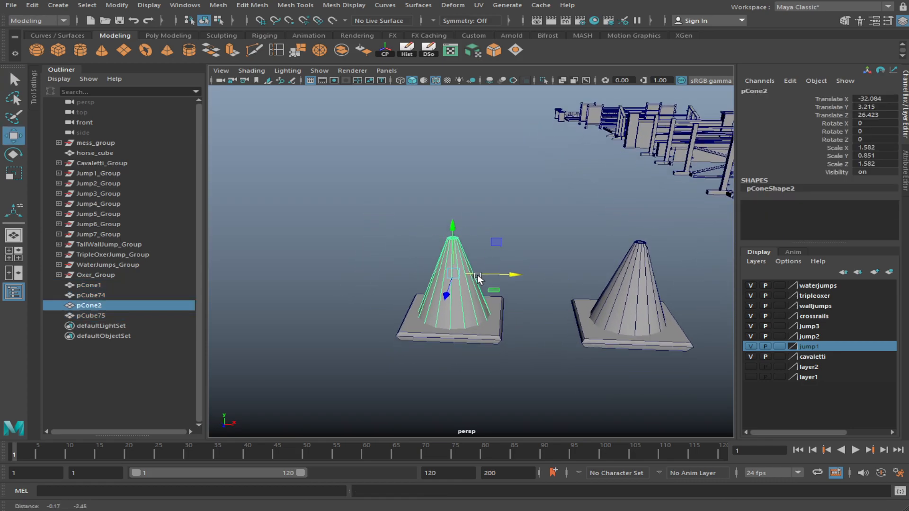
pyautogui.keyDown('alt'); pyautogui.moveTo(435, 257); pyautogui.dragTo(420, 220); pyautogui.keyUp('alt')
pyautogui.scroll(-5, 462, 259)
pyautogui.moveTo(495, 341)
pyautogui.keyDown('alt'); pyautogui.mouseDown()
pyautogui.moveTo(510, 322)
pyautogui.moveTo(508, 330)
pyautogui.mouseUp(); pyautogui.keyUp('alt')
pyautogui.keyDown('alt'); pyautogui.moveTo(611, 282); pyautogui.dragTo(585, 293); pyautogui.keyUp('alt')
pyautogui.scroll(4, 526, 325)
pyautogui.moveTo(458, 163); pyautogui.dragTo(457, 195)
pyautogui.moveTo(375, 206); pyautogui.dragTo(494, 259)
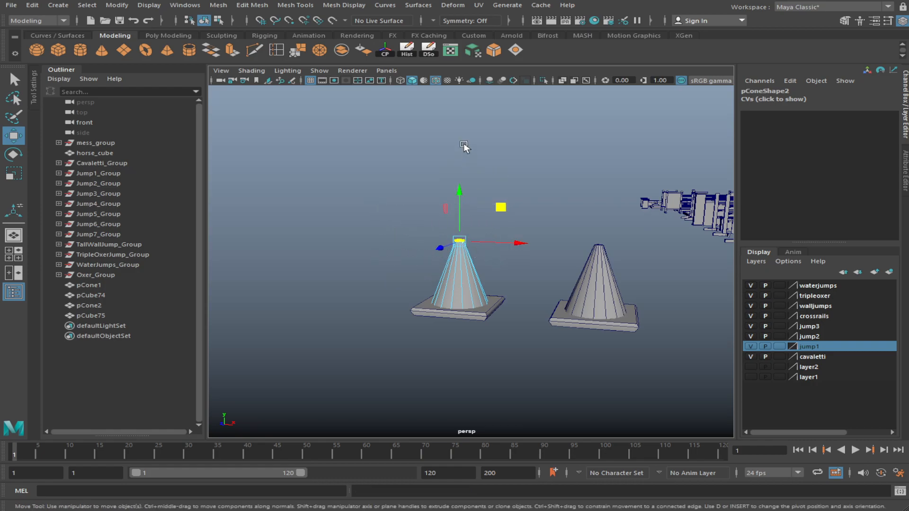
pyautogui.moveTo(460, 189); pyautogui.dragTo(463, 143)
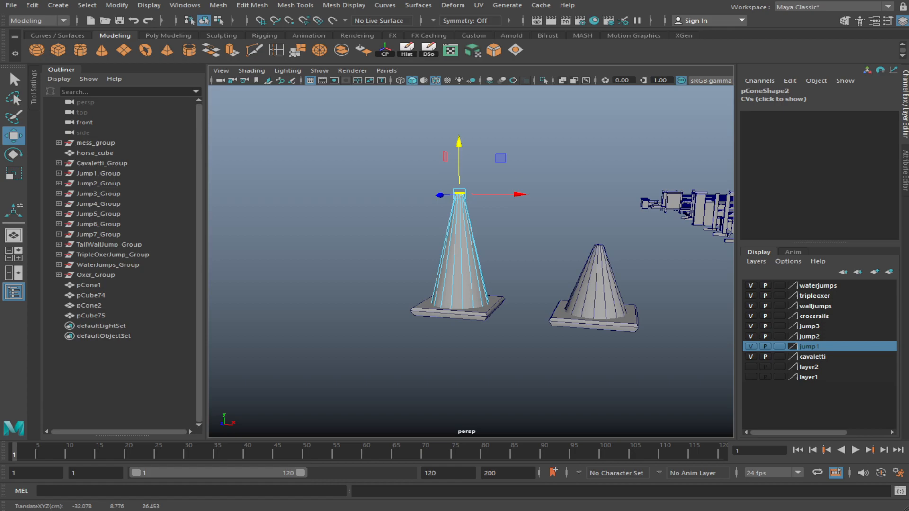
pyautogui.keyDown('alt'); pyautogui.moveTo(564, 263); pyautogui.dragTo(598, 296); pyautogui.keyUp('alt')
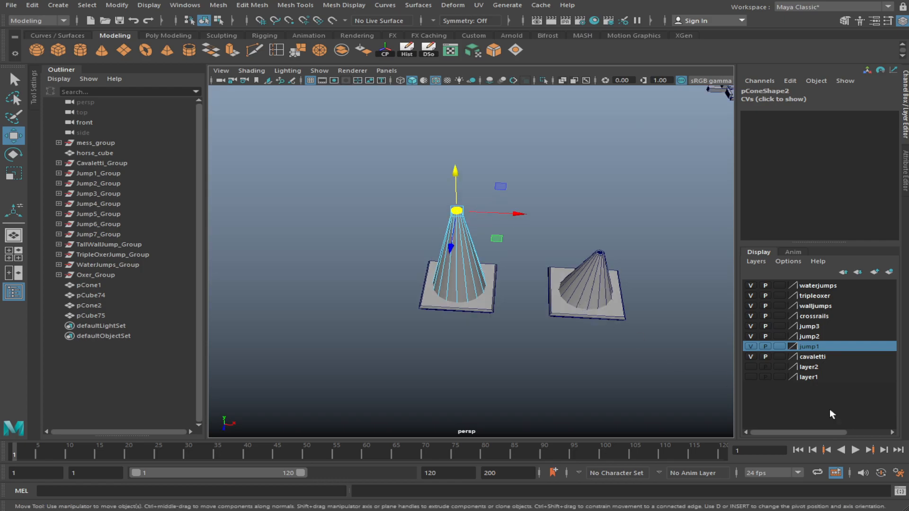
pyautogui.click(391, 318)
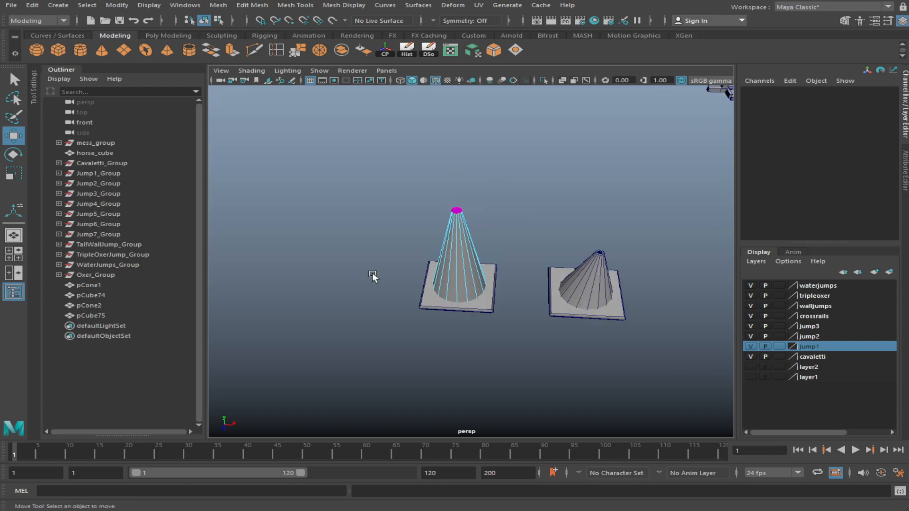
# Group the original cone with its base and centre the group's pivot
pyautogui.press('F8')
pyautogui.click(596, 320)
pyautogui.keyDown('alt'); pyautogui.moveTo(596, 320); pyautogui.dragTo(546, 324); pyautogui.keyUp('alt')
pyautogui.press('r')
pyautogui.hotkey('ctrl', 'g')
pyautogui.keyDown('alt'); pyautogui.moveTo(546, 324); pyautogui.dragTo(596, 297, button='right'); pyautogui.keyUp('alt')
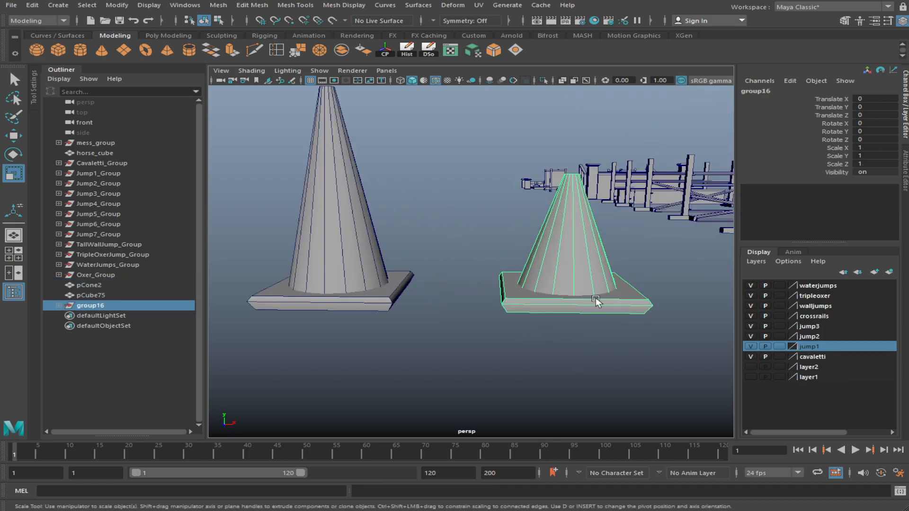
pyautogui.click(385, 50)
pyautogui.moveTo(574, 238); pyautogui.dragTo(550, 238)
pyautogui.press('w')
pyautogui.hotkey('ctrl', 'z')
pyautogui.click(605, 355)
# Scale the shorter cone down to about 1.379 in X and Z, keeping its height
pyautogui.click(588, 247)
pyautogui.press('r')
pyautogui.keyDown('alt'); pyautogui.moveTo(606, 235); pyautogui.dragTo(589, 283); pyautogui.keyUp('alt')
pyautogui.moveTo(587, 332)
pyautogui.keyDown('alt'); pyautogui.mouseDown()
pyautogui.moveTo(598, 335)
pyautogui.moveTo(591, 337)
pyautogui.mouseUp(); pyautogui.keyUp('alt')
pyautogui.hotkey('ctrl', 'z')
pyautogui.moveTo(624, 250); pyautogui.dragTo(580, 248)
pyautogui.keyDown('alt'); pyautogui.moveTo(590, 334); pyautogui.dragTo(595, 336); pyautogui.keyUp('alt')
pyautogui.moveTo(623, 262); pyautogui.dragTo(624, 259)
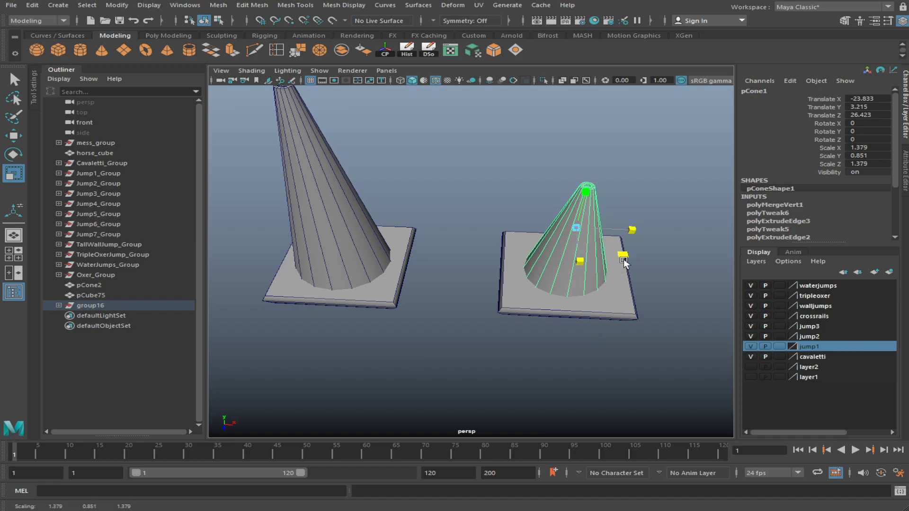
# Scale the shorter cone's base down to about 0.964 in X and Z
pyautogui.keyDown('alt'); pyautogui.moveTo(576, 363); pyautogui.dragTo(527, 352); pyautogui.keyUp('alt')
pyautogui.click(587, 343)
pyautogui.scroll(-3, 588, 343)
pyautogui.click(501, 277)
pyautogui.keyDown('alt'); pyautogui.moveTo(502, 277); pyautogui.dragTo(571, 299); pyautogui.keyUp('alt')
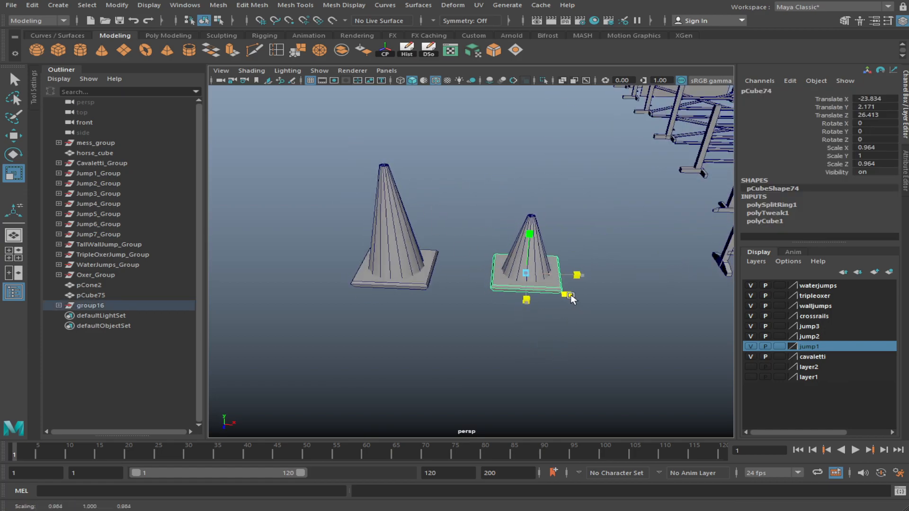
pyautogui.click(573, 351)
# Shorten the small cone by moving its top vertices down
pyautogui.keyDown('alt'); pyautogui.moveTo(572, 351); pyautogui.dragTo(573, 327); pyautogui.keyUp('alt')
pyautogui.click(534, 237)
pyautogui.press('F9')
pyautogui.moveTo(499, 203); pyautogui.dragTo(552, 221)
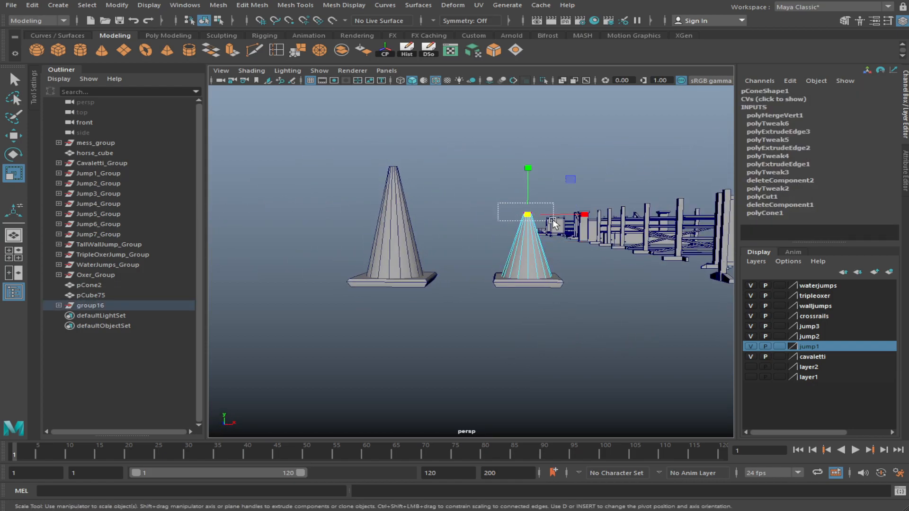
pyautogui.press('w')
pyautogui.moveTo(528, 165); pyautogui.dragTo(534, 174)
pyautogui.click(497, 203)
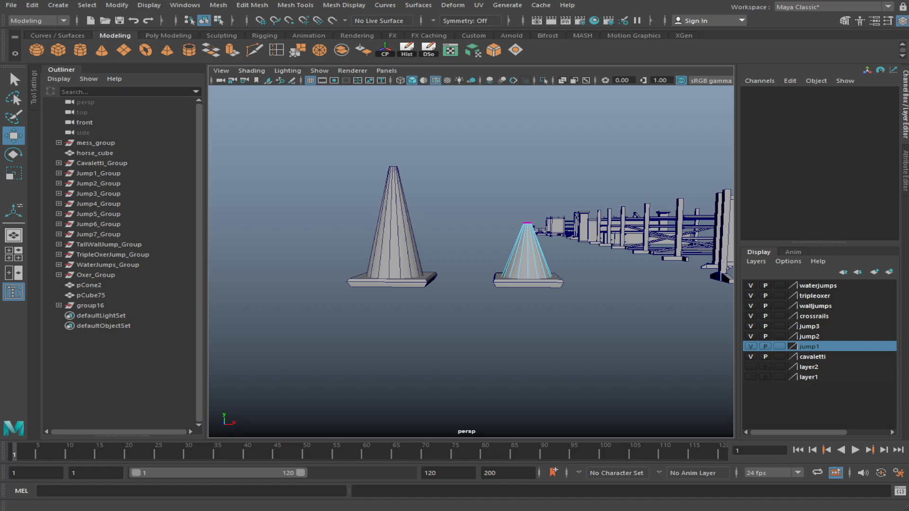
# Return to object selection and move both cones with their bases along X, placing the small cone at about -30.65
pyautogui.keyDown('alt'); pyautogui.moveTo(457, 214); pyautogui.dragTo(386, 197); pyautogui.keyUp('alt')
pyautogui.click(218, 20)
pyautogui.click(204, 21)
pyautogui.click(533, 319)
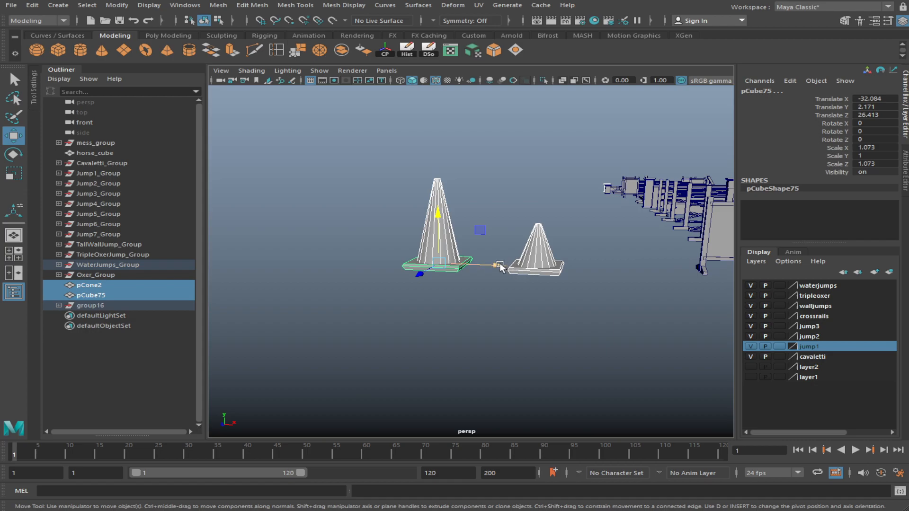
pyautogui.moveTo(498, 265); pyautogui.dragTo(421, 255)
pyautogui.click(439, 320)
pyautogui.hotkey('ctrl', 'z')
pyautogui.hotkey('ctrl', 'z')
pyautogui.keyDown('alt'); pyautogui.moveTo(494, 314); pyautogui.dragTo(541, 334); pyautogui.keyUp('alt')
pyautogui.click(416, 335)
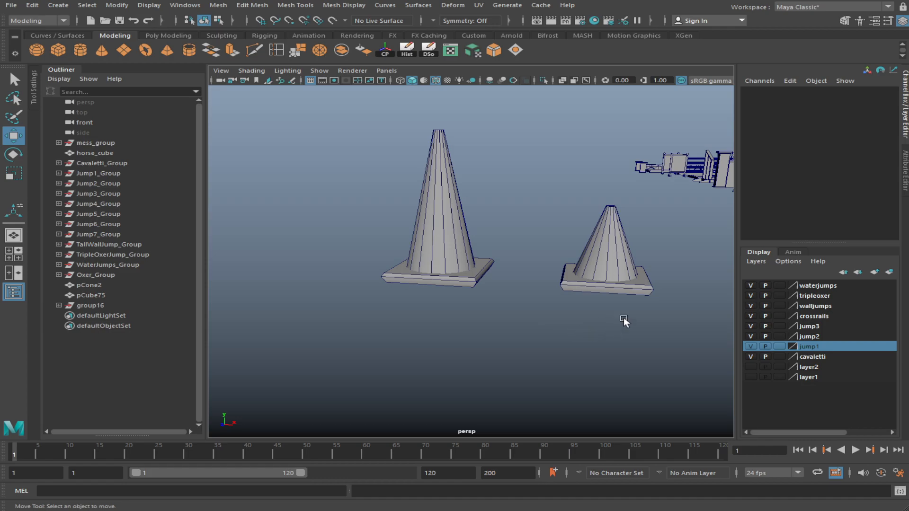
# Scale the small cone's top vertices by about 1.385 in X and Z and lower them to about 4 in Y
pyautogui.click(607, 245)
pyautogui.press('r')
pyautogui.press('w')
pyautogui.moveTo(576, 214); pyautogui.dragTo(549, 213, button='right')
pyautogui.moveTo(578, 186); pyautogui.dragTo(674, 253)
pyautogui.press('r')
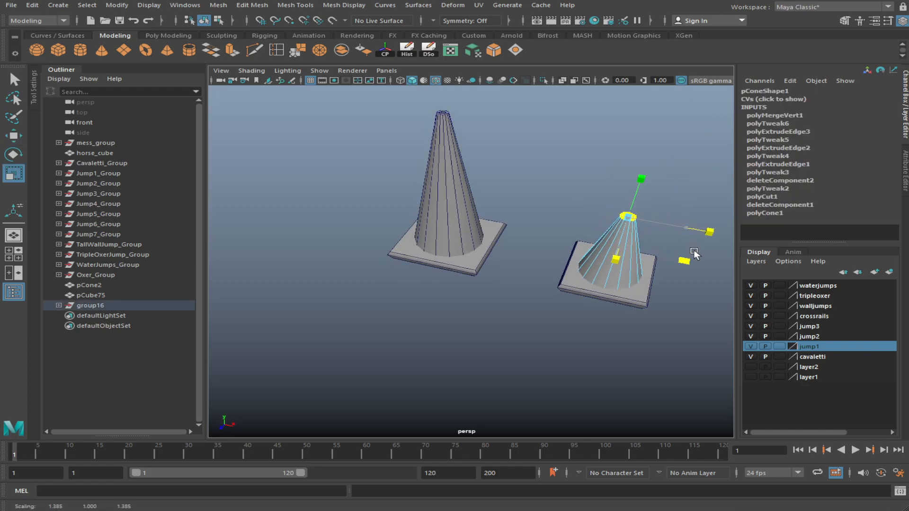
pyautogui.press('w')
pyautogui.moveTo(642, 180); pyautogui.dragTo(636, 196)
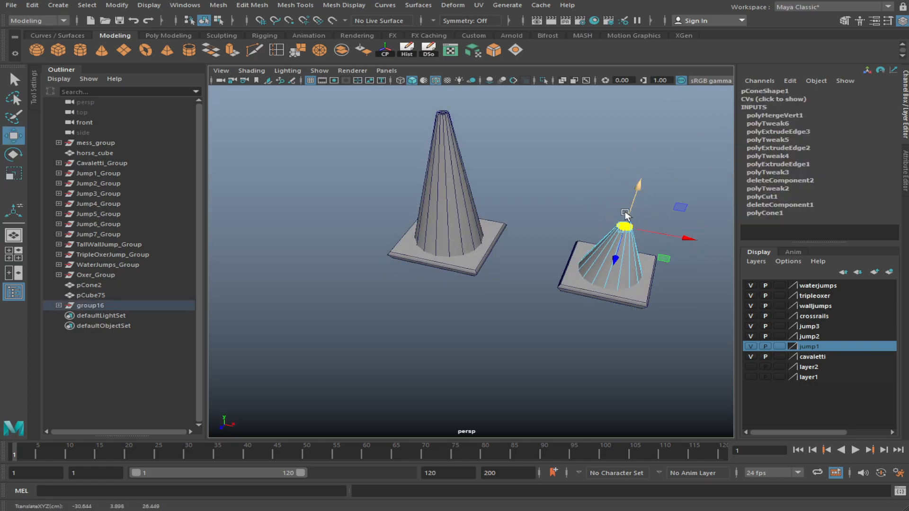
pyautogui.keyDown('alt'); pyautogui.moveTo(580, 337); pyautogui.dragTo(563, 296); pyautogui.keyUp('alt')
pyautogui.click(570, 374)
# Return to object selection and create a polygon plane beneath both cones as a ground reference
pyautogui.keyDown('alt'); pyautogui.moveTo(570, 379); pyautogui.dragTo(543, 385); pyautogui.keyUp('alt')
pyautogui.click(204, 20)
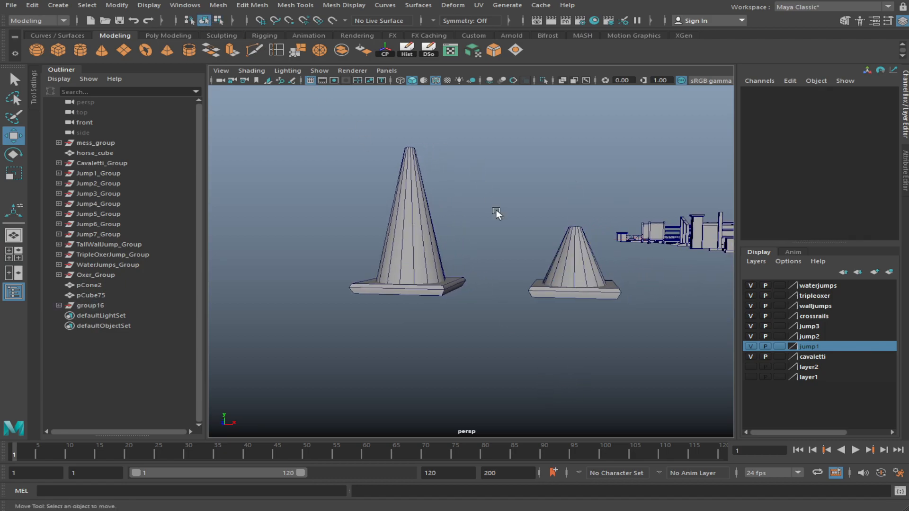
pyautogui.keyDown('alt'); pyautogui.moveTo(490, 199); pyautogui.dragTo(489, 240); pyautogui.keyUp('alt')
pyautogui.moveTo(636, 357); pyautogui.dragTo(593, 280)
pyautogui.keyDown('alt'); pyautogui.moveTo(585, 333); pyautogui.dragTo(564, 351); pyautogui.keyUp('alt')
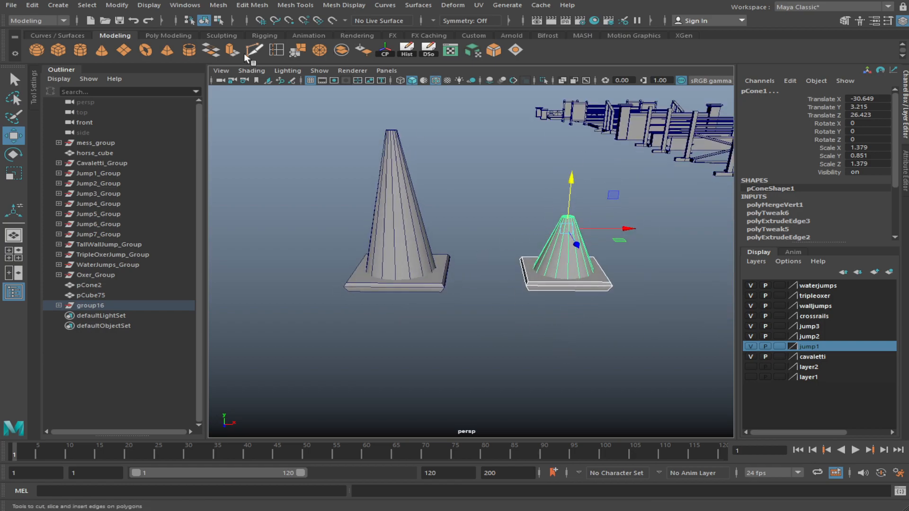
pyautogui.click(124, 50)
pyautogui.moveTo(280, 234); pyautogui.dragTo(730, 355)
pyautogui.press('w')
pyautogui.click(590, 383)
pyautogui.keyDown('alt'); pyautogui.moveTo(589, 382); pyautogui.dragTo(554, 332); pyautogui.keyUp('alt')
# Lower the small cone together with its base onto the plane, bringing the cone to about 3.194 in Y
pyautogui.click(586, 290)
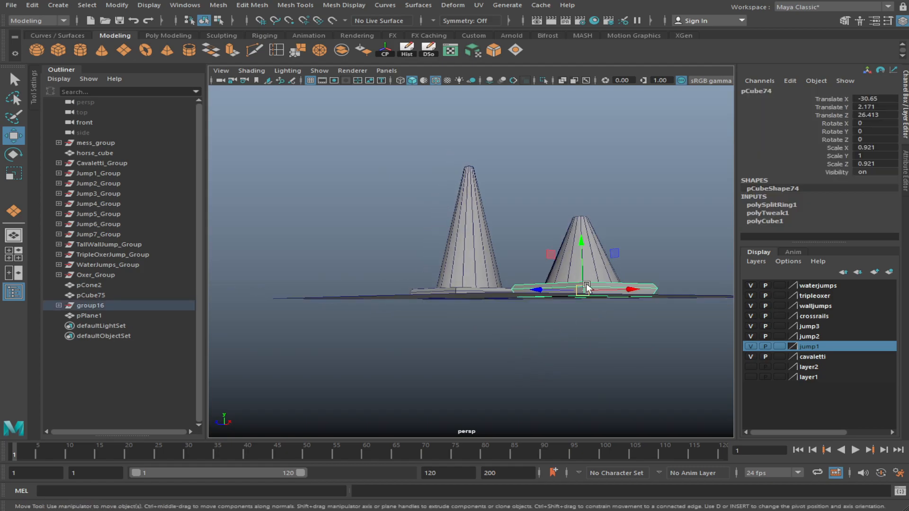
pyautogui.press('f')
pyautogui.scroll(3, 478, 303)
pyautogui.keyDown('alt'); pyautogui.moveTo(479, 271); pyautogui.dragTo(498, 257); pyautogui.keyUp('alt')
pyautogui.scroll(-3, 426, 213)
pyautogui.keyDown('alt'); pyautogui.moveTo(410, 283); pyautogui.dragTo(388, 260); pyautogui.keyUp('alt')
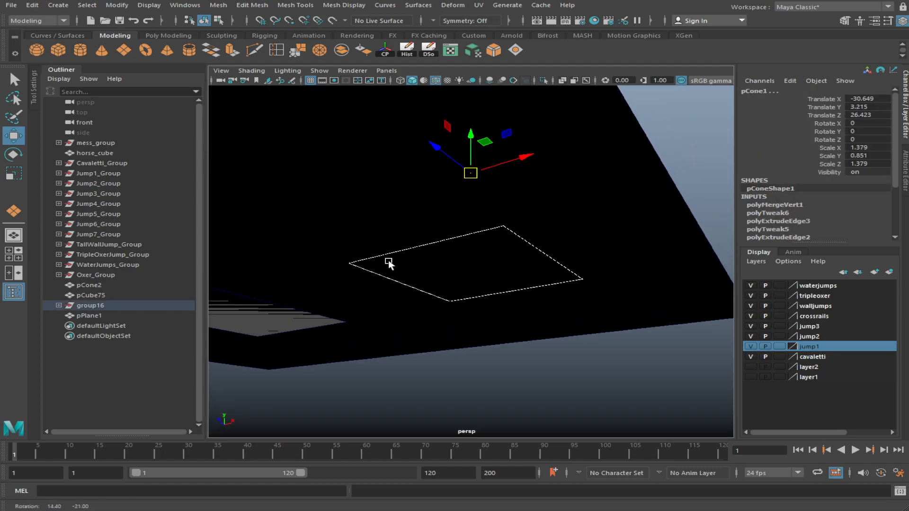
pyautogui.moveTo(471, 138); pyautogui.dragTo(472, 136)
pyautogui.click(533, 390)
pyautogui.keyDown('alt'); pyautogui.moveTo(533, 389); pyautogui.dragTo(545, 374); pyautogui.keyUp('alt')
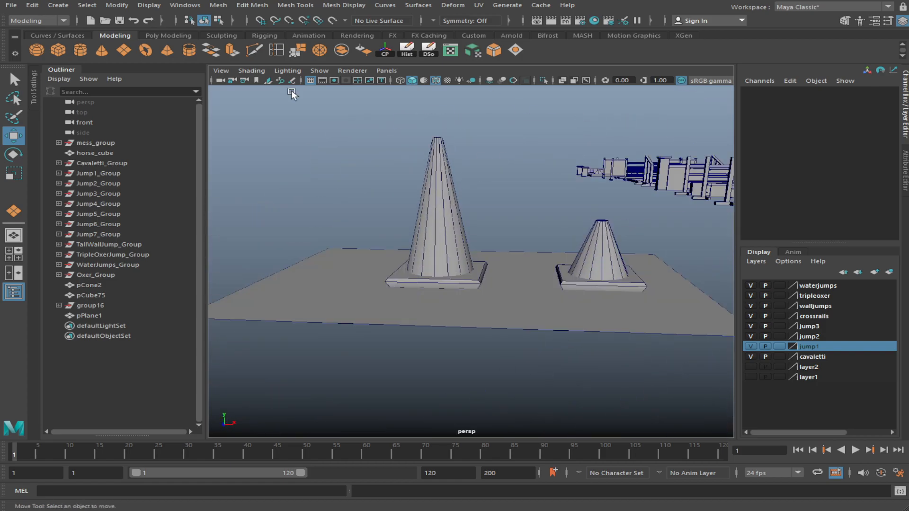
# Delete the reference plane beneath the cones
pyautogui.keyDown('alt'); pyautogui.moveTo(527, 197); pyautogui.dragTo(506, 301); pyautogui.keyUp('alt')
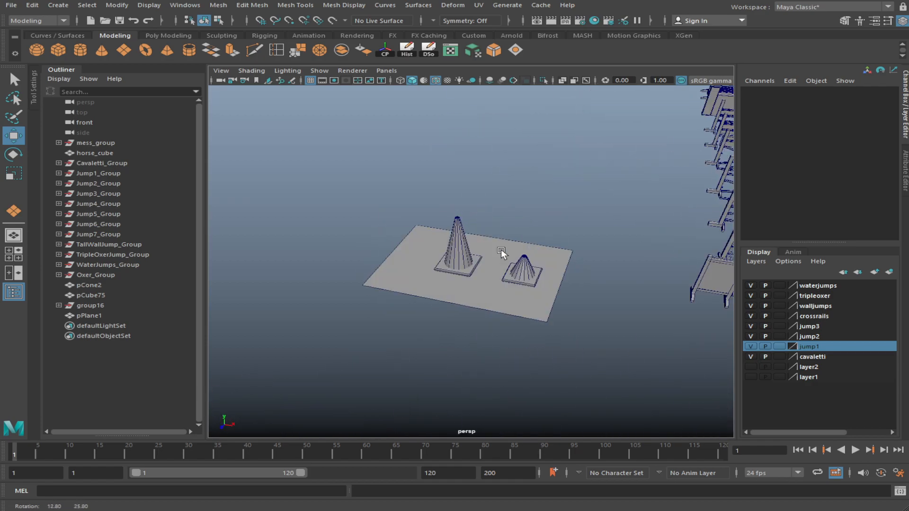
pyautogui.click(499, 303)
pyautogui.press('Delete')
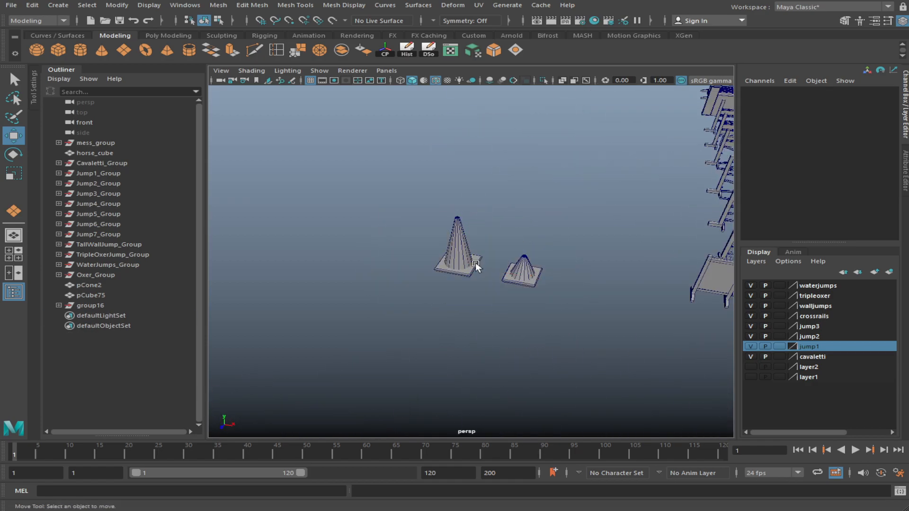
# Examine the tall and short cones side by side from several angles
pyautogui.keyDown('alt'); pyautogui.moveTo(529, 324); pyautogui.dragTo(502, 272); pyautogui.keyUp('alt')
pyautogui.keyDown('alt'); pyautogui.moveTo(502, 273); pyautogui.dragTo(567, 294, button='middle'); pyautogui.keyUp('alt')
pyautogui.keyDown('alt'); pyautogui.moveTo(567, 295); pyautogui.dragTo(547, 307); pyautogui.keyUp('alt')
pyautogui.moveTo(577, 318); pyautogui.dragTo(541, 266)
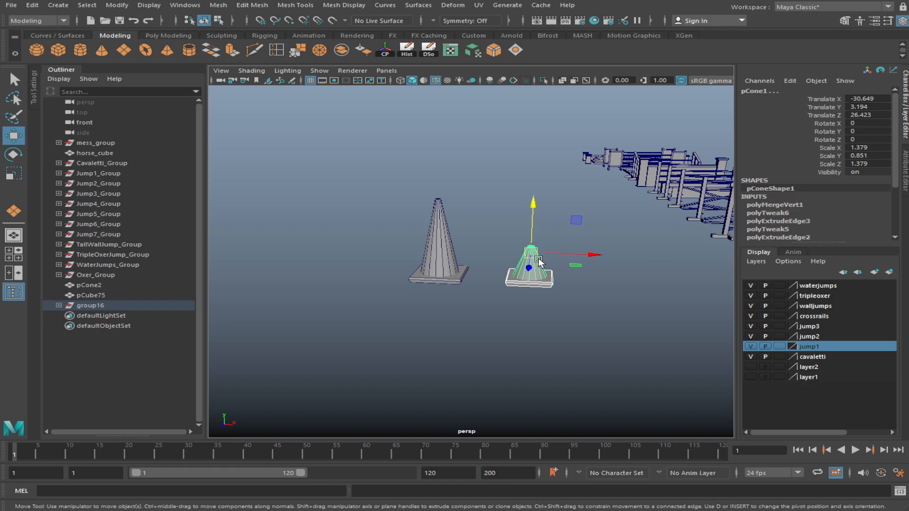
pyautogui.click(524, 364)
pyautogui.keyDown('alt'); pyautogui.moveTo(524, 365); pyautogui.dragTo(553, 365); pyautogui.keyUp('alt')
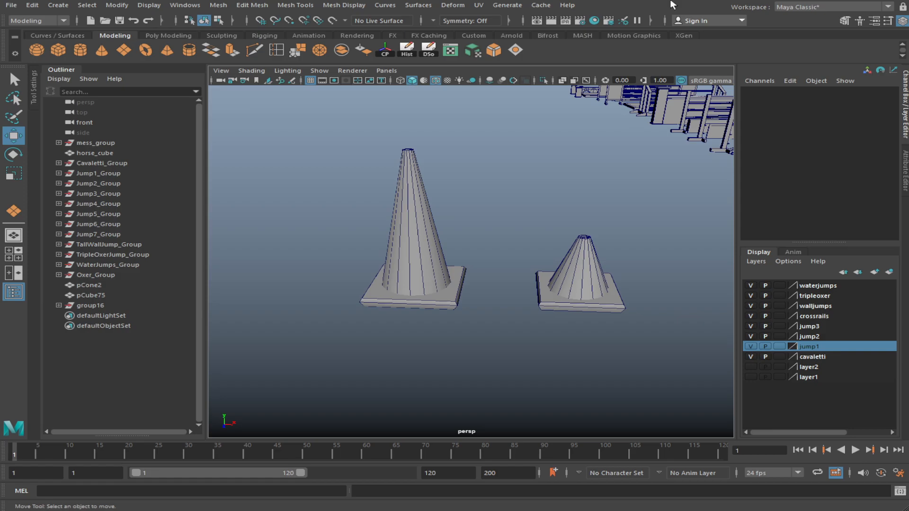
pyautogui.moveTo(609, 329)
pyautogui.keyDown('alt'); pyautogui.mouseDown()
pyautogui.moveTo(612, 314)
pyautogui.moveTo(615, 339)
pyautogui.mouseUp(); pyautogui.keyUp('alt')
pyautogui.click(587, 269)
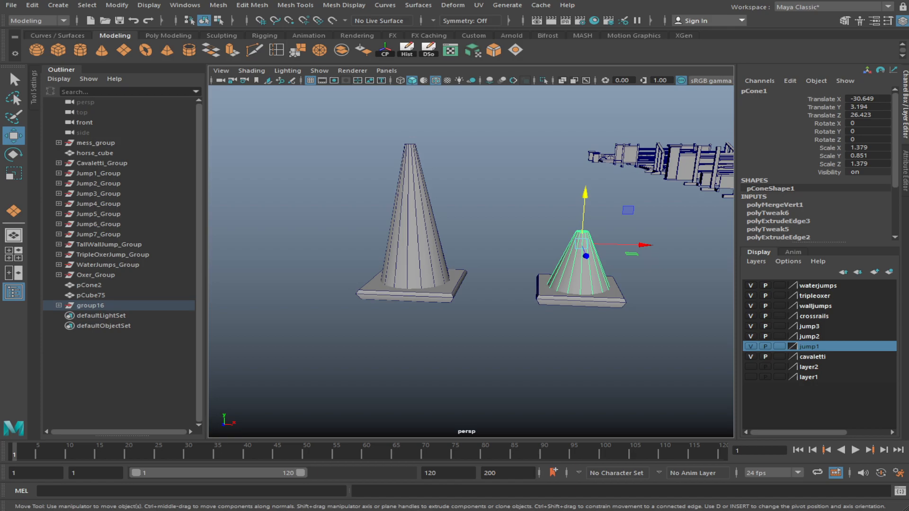
pyautogui.click(567, 348)
pyautogui.keyDown('alt'); pyautogui.moveTo(566, 347); pyautogui.dragTo(471, 305); pyautogui.keyUp('alt')
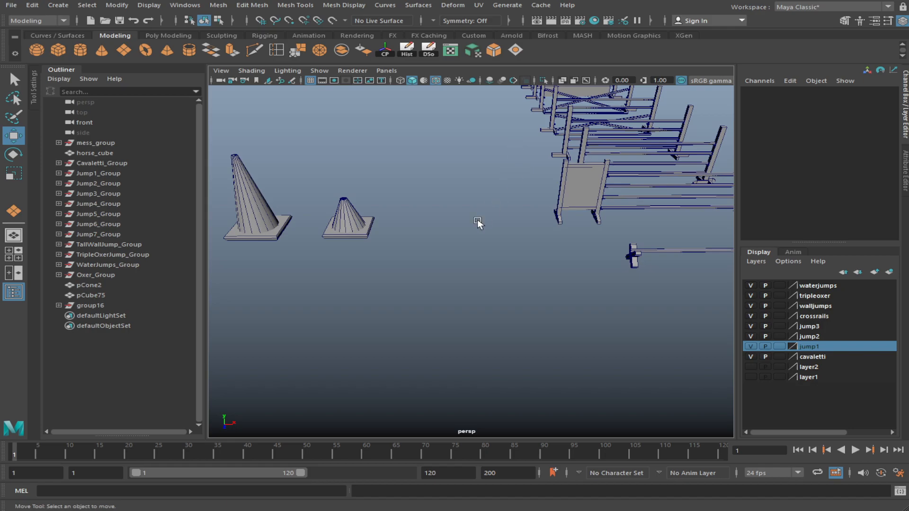
# Create a polygon cube between the small cone and the jumps and move it to about -22.33 in X
pyautogui.keyDown('alt'); pyautogui.moveTo(415, 263); pyautogui.dragTo(459, 299, button='middle'); pyautogui.keyUp('alt')
pyautogui.click(59, 50)
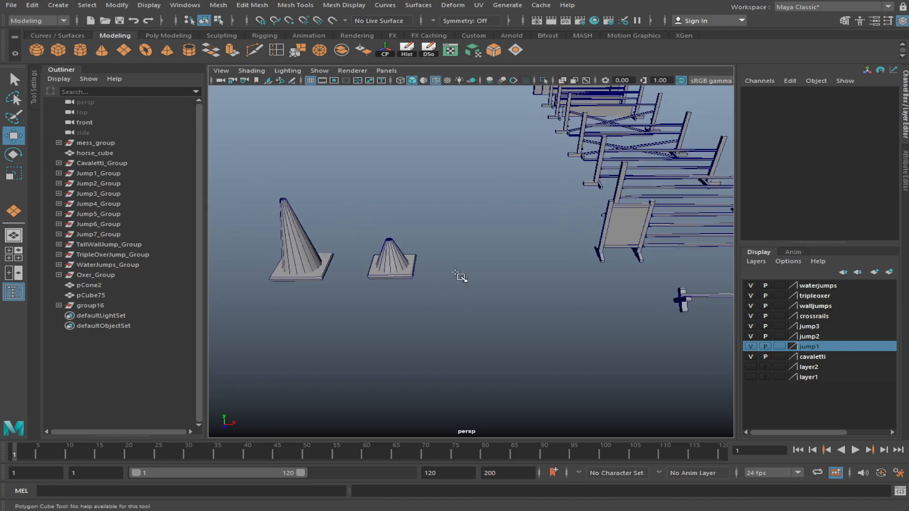
pyautogui.keyDown('alt'); pyautogui.moveTo(449, 271); pyautogui.dragTo(537, 312, button='right'); pyautogui.keyUp('alt')
pyautogui.keyDown('alt'); pyautogui.moveTo(537, 311); pyautogui.dragTo(526, 297, button='middle'); pyautogui.keyUp('alt')
pyautogui.keyDown('alt'); pyautogui.moveTo(526, 298); pyautogui.dragTo(426, 258, button='right'); pyautogui.keyUp('alt')
pyautogui.moveTo(416, 254); pyautogui.dragTo(505, 299)
pyautogui.keyDown('alt'); pyautogui.moveTo(505, 298); pyautogui.dragTo(438, 264, button='right'); pyautogui.keyUp('alt')
pyautogui.press('w')
pyautogui.moveTo(458, 256); pyautogui.dragTo(525, 261)
# Scale down the new cube's top face to turn it into a tapered block
pyautogui.press('F11')
pyautogui.click(474, 246)
pyautogui.press('r')
pyautogui.press('f')
pyautogui.keyDown('alt'); pyautogui.moveTo(528, 308); pyautogui.dragTo(502, 308); pyautogui.keyUp('alt')
pyautogui.press('w')
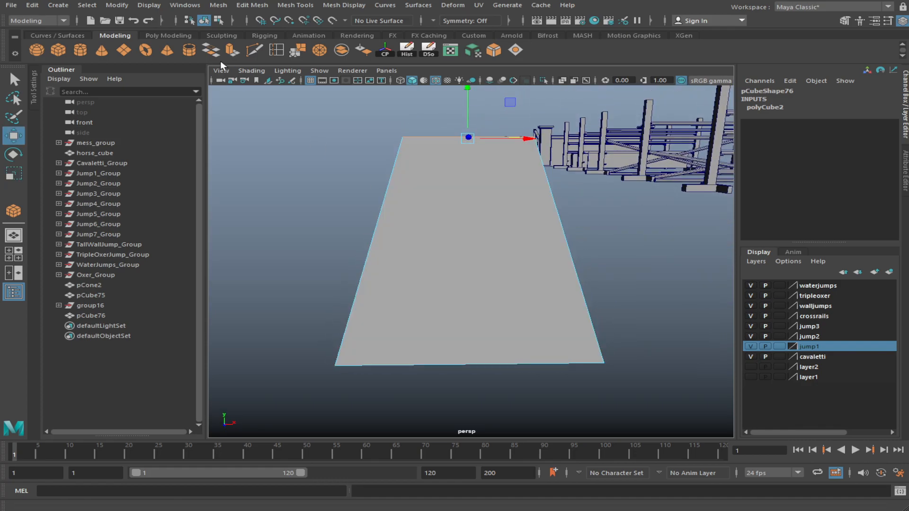
# Insert two edge loops down the tapered block's front face, one close to each vertical edge
pyautogui.click(277, 50)
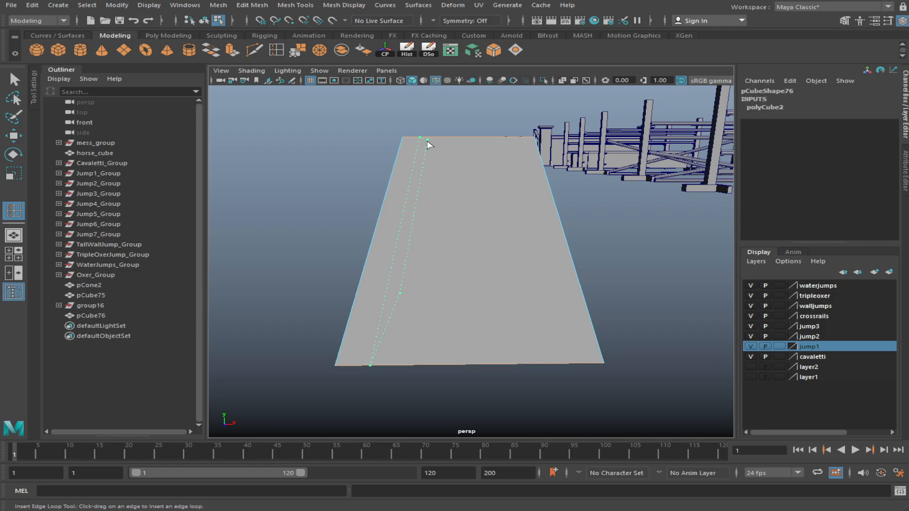
pyautogui.click(428, 143)
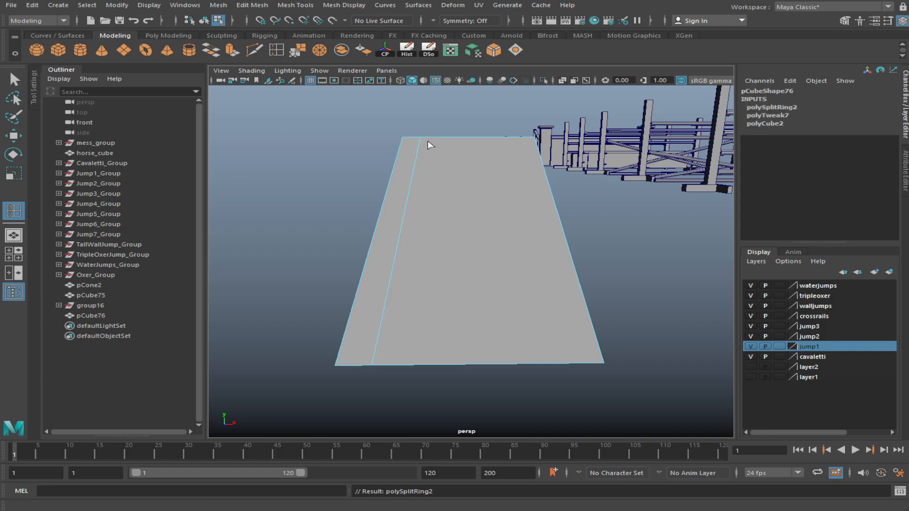
pyautogui.click(507, 142)
pyautogui.keyDown('alt'); pyautogui.moveTo(505, 142); pyautogui.dragTo(580, 211); pyautogui.keyUp('alt')
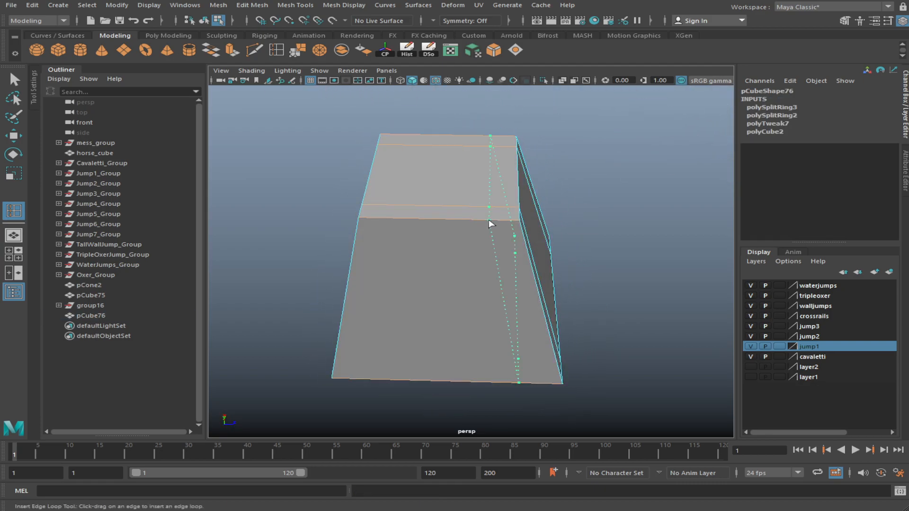
# Insert edge loops near both vertical edges of the adjacent sides and one loop around the block just above its bottom
pyautogui.click(489, 220)
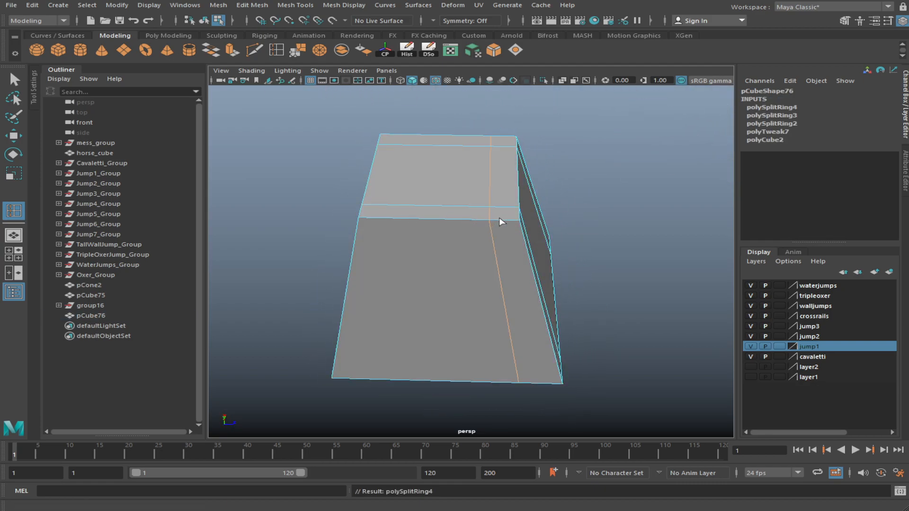
pyautogui.hotkey('ctrl', 'z')
pyautogui.click(496, 220)
pyautogui.click(390, 218)
pyautogui.keyDown('alt'); pyautogui.moveTo(399, 222); pyautogui.dragTo(498, 289); pyautogui.keyUp('alt')
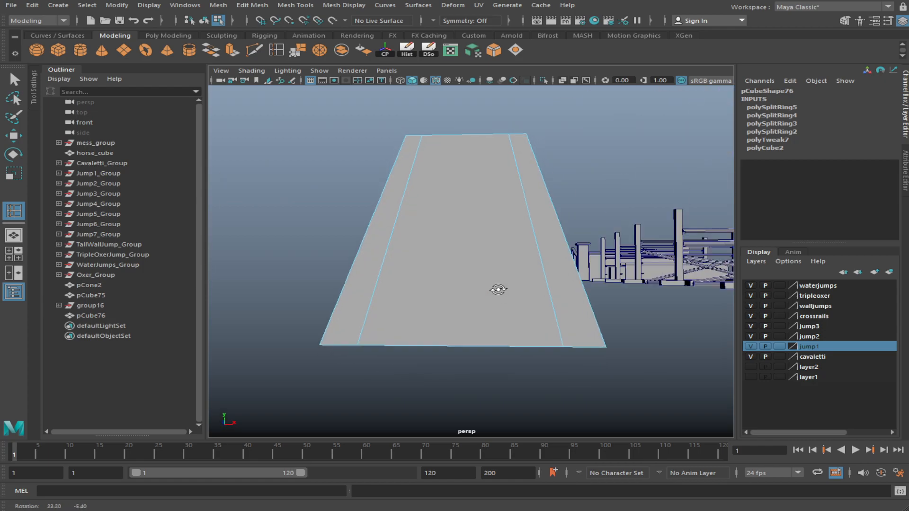
pyautogui.click(367, 329)
# Delete the middle faces of the bottom strip on the block's sides to form cut-outs between the corner feet
pyautogui.press('w')
pyautogui.keyDown('alt'); pyautogui.moveTo(402, 331); pyautogui.dragTo(544, 318); pyautogui.keyUp('alt')
pyautogui.click(414, 339)
pyautogui.press('Delete')
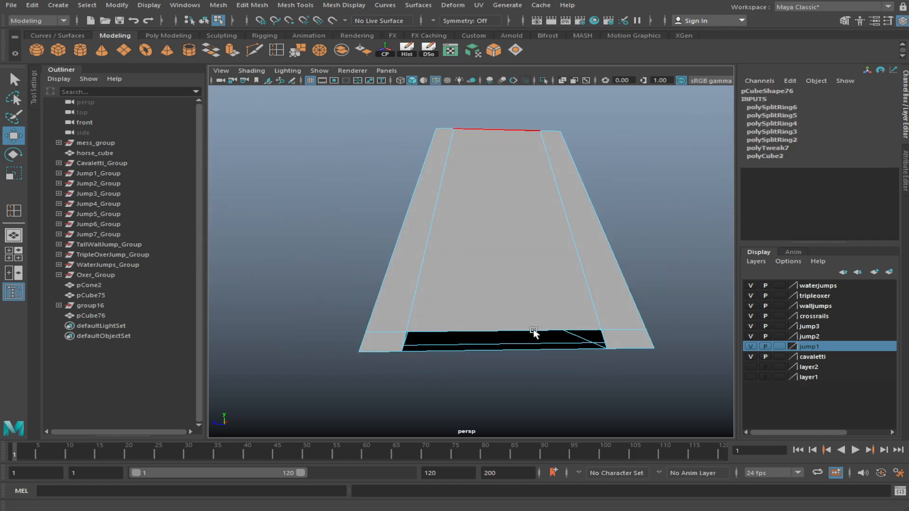
pyautogui.keyDown('alt'); pyautogui.moveTo(469, 349); pyautogui.dragTo(491, 328); pyautogui.keyUp('alt')
pyautogui.press('Delete')
# Delete the block's bottom faces so that its underside is open
pyautogui.keyDown('alt'); pyautogui.moveTo(560, 353); pyautogui.dragTo(417, 359); pyautogui.keyUp('alt')
pyautogui.moveTo(310, 393); pyautogui.dragTo(698, 284)
pyautogui.keyDown('alt'); pyautogui.moveTo(698, 285); pyautogui.dragTo(532, 318); pyautogui.keyUp('alt')
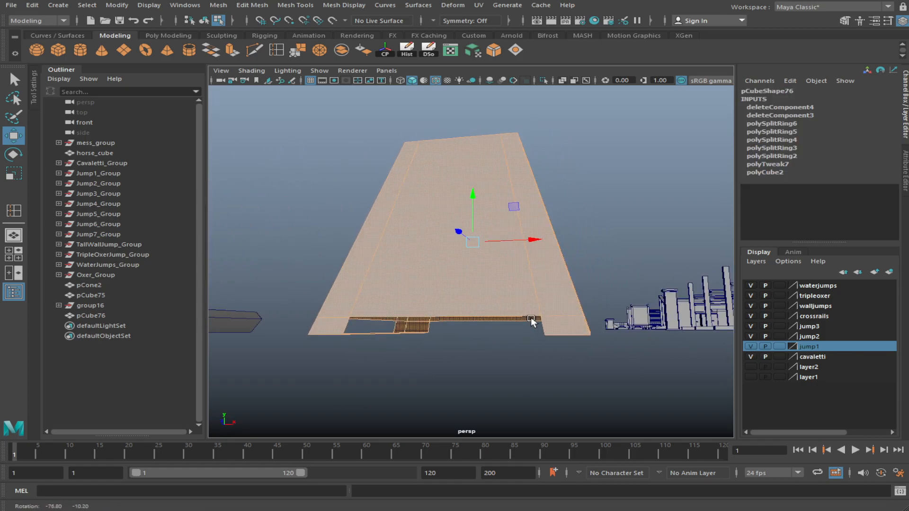
pyautogui.moveTo(287, 114); pyautogui.dragTo(237, 335)
pyautogui.press('Delete')
pyautogui.scroll(-5, 501, 317)
pyautogui.keyDown('alt'); pyautogui.moveTo(598, 335); pyautogui.dragTo(428, 354); pyautogui.keyUp('alt')
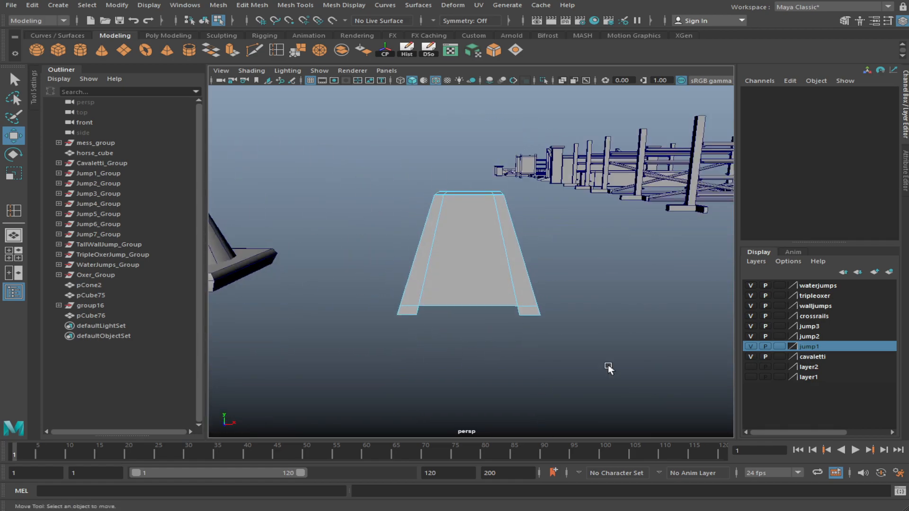
# Return to object selection, check the block with the wireframe overlay off, and save the scene
pyautogui.click(435, 81)
pyautogui.click(436, 80)
pyautogui.click(204, 20)
pyautogui.click(306, 142)
pyautogui.click(435, 80)
pyautogui.scroll(3, 435, 230)
pyautogui.keyDown('alt'); pyautogui.moveTo(436, 230); pyautogui.dragTo(457, 267); pyautogui.keyUp('alt')
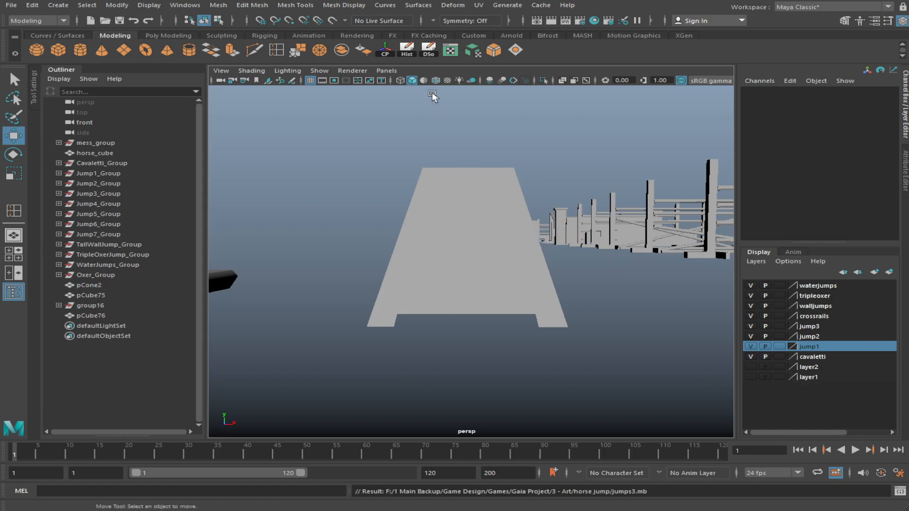
pyautogui.click(436, 80)
# Select the border edges around the block's open underside and extrude them
pyautogui.click(450, 191)
pyautogui.moveTo(450, 191)
pyautogui.keyDown('alt'); pyautogui.mouseDown()
pyautogui.moveTo(505, 333)
pyautogui.moveTo(450, 343)
pyautogui.moveTo(408, 274)
pyautogui.moveTo(417, 277)
pyautogui.mouseUp(); pyautogui.keyUp('alt')
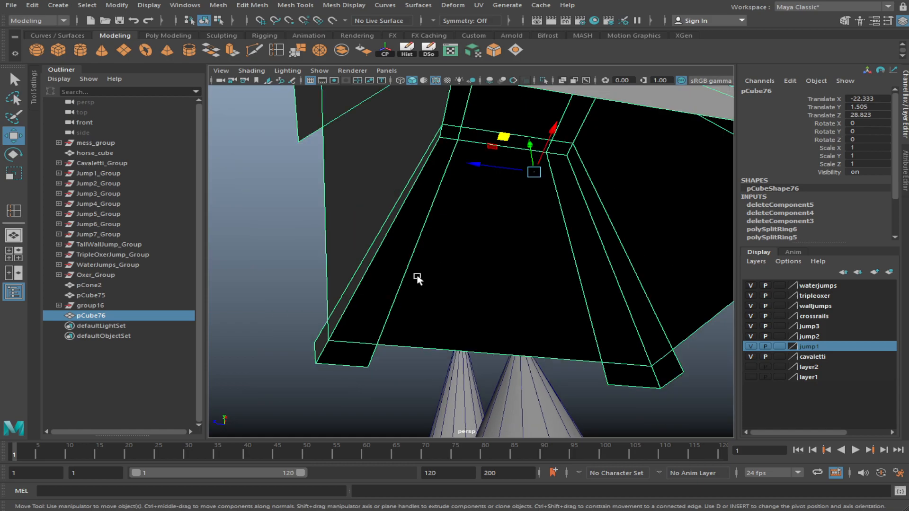
pyautogui.moveTo(416, 281); pyautogui.dragTo(410, 244, button='right')
pyautogui.click(316, 349)
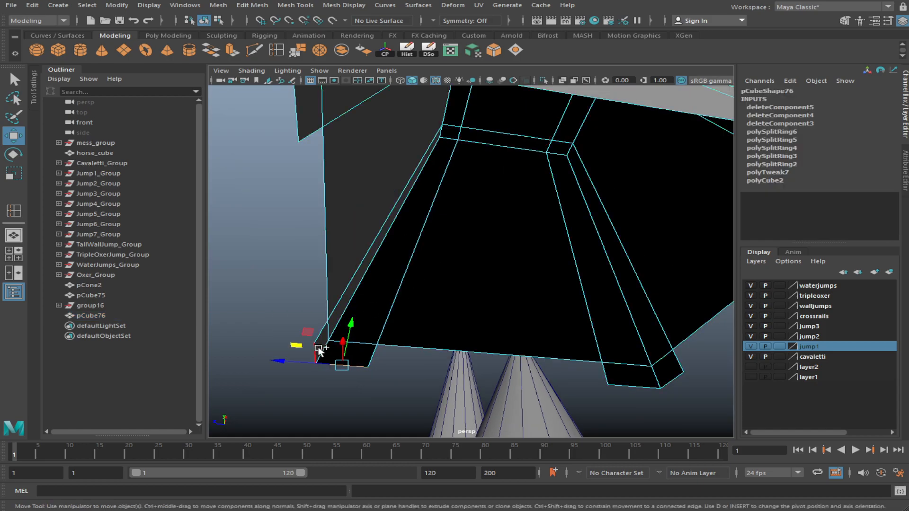
pyautogui.keyDown('alt'); pyautogui.moveTo(326, 333); pyautogui.dragTo(343, 327); pyautogui.keyUp('alt')
pyautogui.click(464, 350)
pyautogui.keyDown('alt'); pyautogui.moveTo(463, 345); pyautogui.dragTo(403, 338); pyautogui.keyUp('alt')
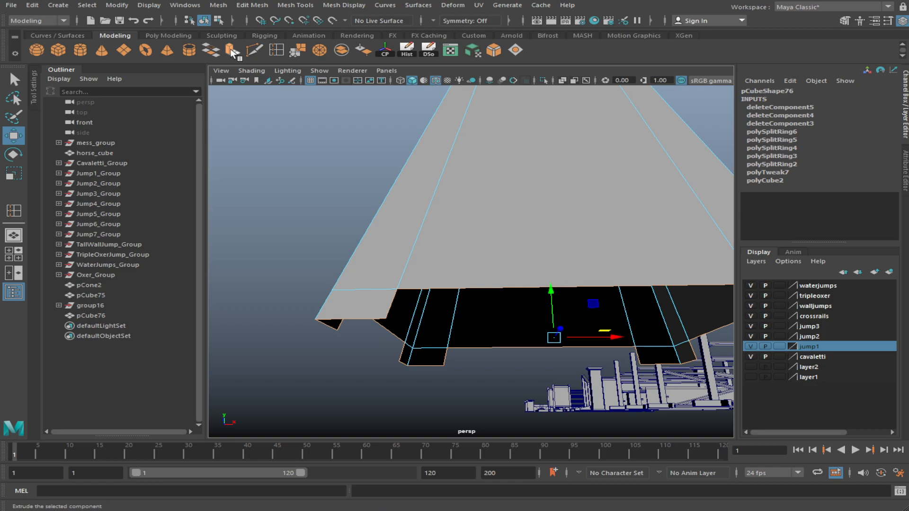
pyautogui.hotkey('ctrl', 'e')
# Scale the extruded border edges inward to form an inner rim under the block
pyautogui.scroll(5, 537, 258)
pyautogui.keyDown('alt'); pyautogui.moveTo(538, 258); pyautogui.dragTo(432, 217); pyautogui.keyUp('alt')
pyautogui.press('r')
pyautogui.keyDown('alt'); pyautogui.moveTo(601, 279); pyautogui.dragTo(578, 271); pyautogui.keyUp('alt')
pyautogui.moveTo(550, 175); pyautogui.dragTo(475, 316)
# Bridge the two open inner edges of the first corner foot
pyautogui.press('w')
pyautogui.click(455, 249)
pyautogui.keyDown('shift'); pyautogui.click(540, 247); pyautogui.keyUp('shift')
pyautogui.keyDown('alt'); pyautogui.moveTo(540, 247); pyautogui.dragTo(402, 289); pyautogui.keyUp('alt')
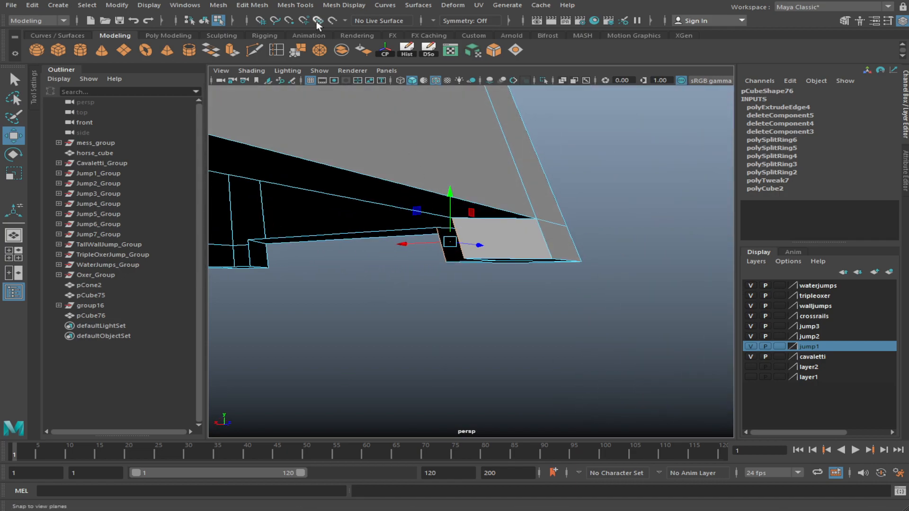
pyautogui.click(215, 53)
pyautogui.moveTo(447, 265)
pyautogui.keyDown('alt'); pyautogui.mouseDown()
pyautogui.moveTo(483, 242)
pyautogui.moveTo(511, 274)
pyautogui.moveTo(485, 251)
pyautogui.moveTo(538, 246)
pyautogui.moveTo(534, 215)
pyautogui.moveTo(544, 282)
pyautogui.moveTo(522, 357)
pyautogui.moveTo(535, 367)
pyautogui.moveTo(511, 331)
pyautogui.moveTo(513, 241)
pyautogui.moveTo(479, 254)
pyautogui.moveTo(545, 337)
pyautogui.moveTo(445, 315)
pyautogui.moveTo(445, 265)
pyautogui.mouseUp(); pyautogui.keyUp('alt')
pyautogui.keyDown('alt'); pyautogui.moveTo(459, 431); pyautogui.dragTo(374, 235); pyautogui.keyUp('alt')
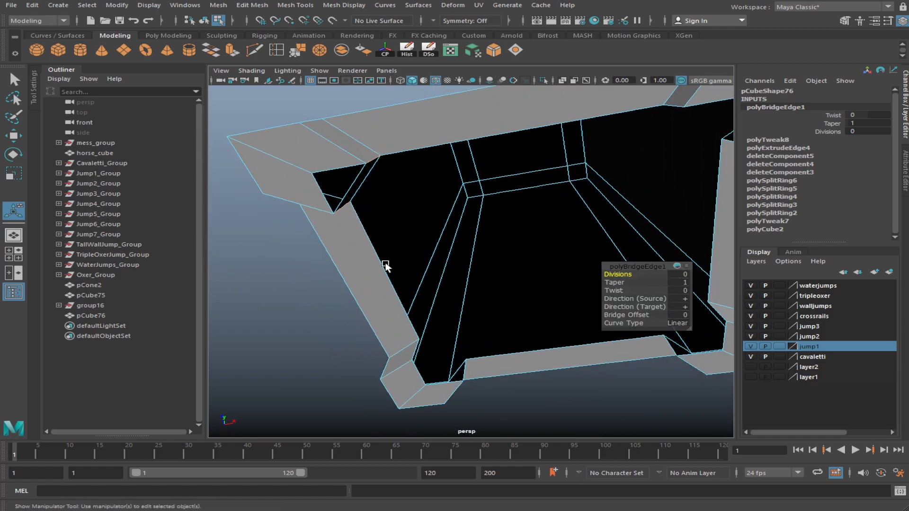
# Bridge the two open inner edges of the second corner foot
pyautogui.click(419, 373)
pyautogui.press('f')
pyautogui.keyDown('alt'); pyautogui.moveTo(482, 353); pyautogui.dragTo(609, 254); pyautogui.keyUp('alt')
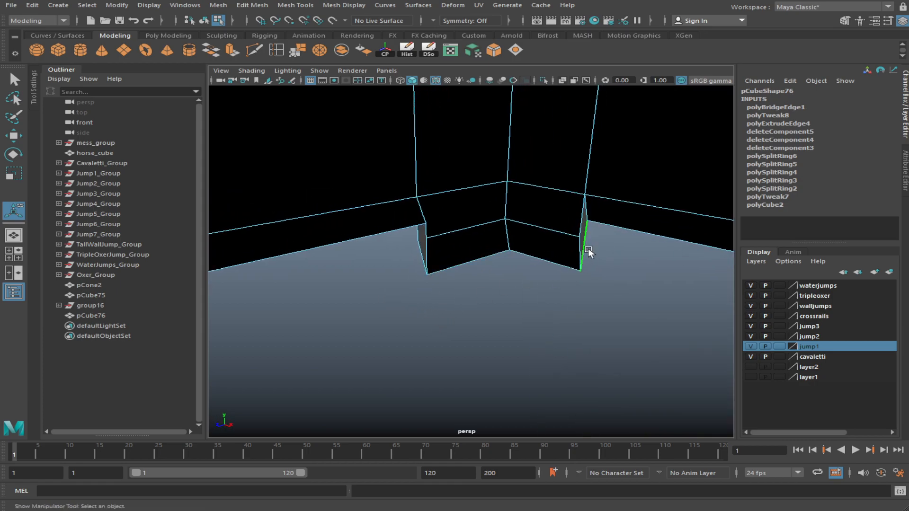
pyautogui.keyDown('shift'); pyautogui.click(426, 255); pyautogui.keyUp('shift')
pyautogui.keyDown('alt'); pyautogui.moveTo(575, 258); pyautogui.dragTo(394, 195); pyautogui.keyUp('alt')
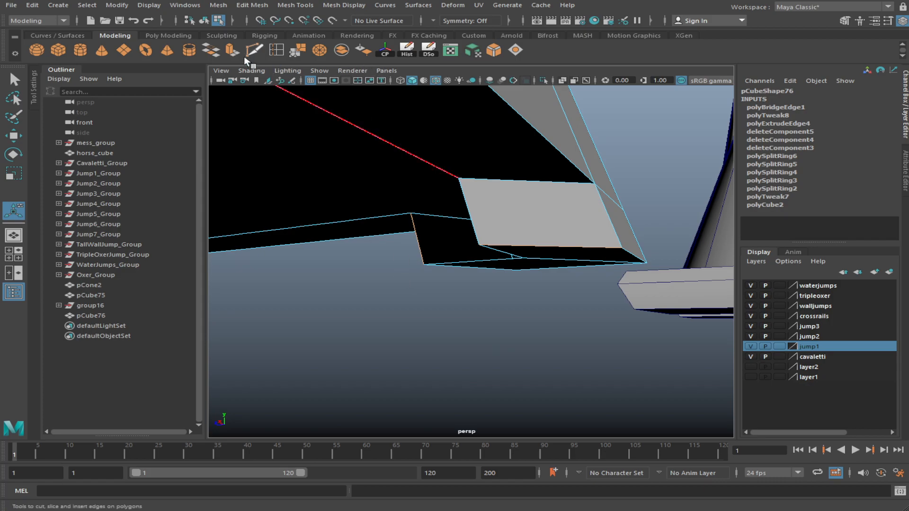
pyautogui.press('g')
pyautogui.keyDown('alt'); pyautogui.moveTo(449, 334); pyautogui.dragTo(531, 312); pyautogui.keyUp('alt')
pyautogui.click(526, 311)
pyautogui.click(506, 251)
pyautogui.keyDown('shift'); pyautogui.click(436, 246); pyautogui.keyUp('shift')
pyautogui.press('g')
pyautogui.keyDown('alt'); pyautogui.moveTo(419, 310); pyautogui.dragTo(490, 297); pyautogui.keyUp('alt')
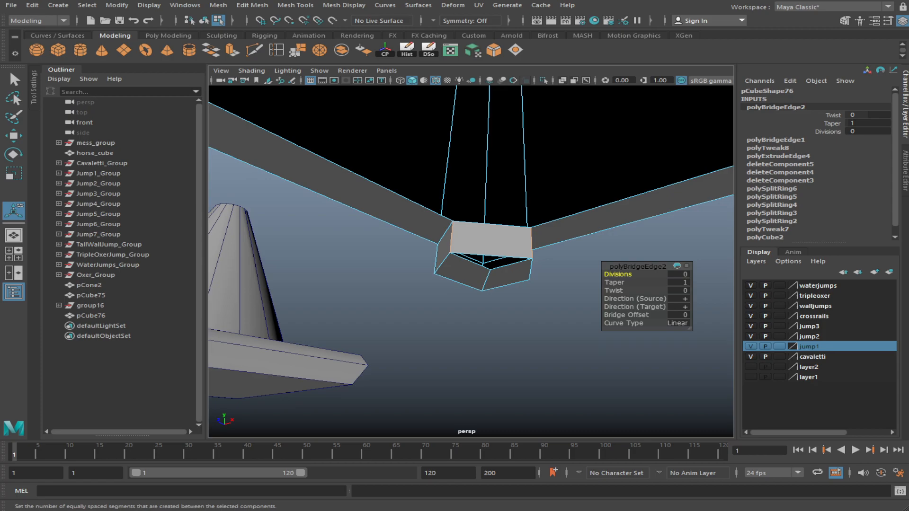
# Bridge the two open inner edges of the third corner foot
pyautogui.click(499, 367)
pyautogui.scroll(-5, 499, 366)
pyautogui.keyDown('alt'); pyautogui.moveTo(495, 314); pyautogui.dragTo(589, 319); pyautogui.keyUp('alt')
pyautogui.keyDown('alt'); pyautogui.moveTo(590, 320); pyautogui.dragTo(463, 336, button='middle'); pyautogui.keyUp('alt')
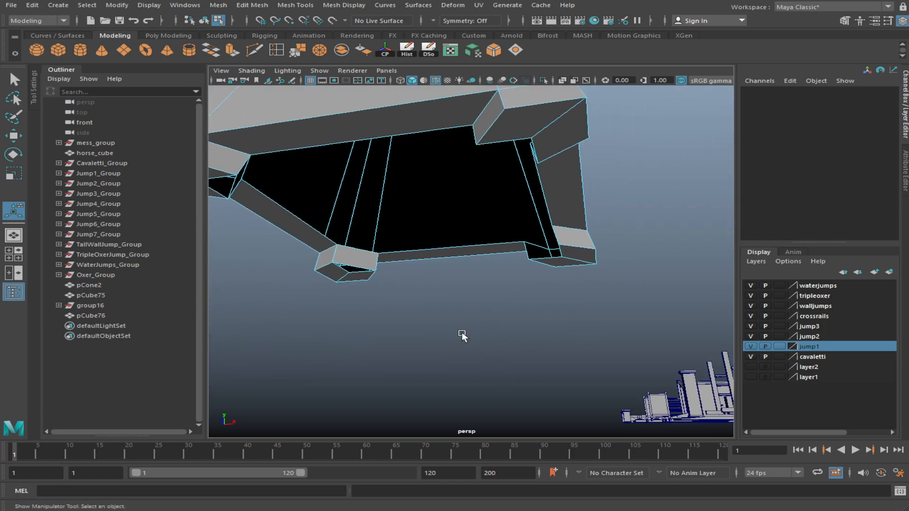
pyautogui.click(559, 240)
pyautogui.press('f')
pyautogui.keyDown('alt'); pyautogui.moveTo(521, 280); pyautogui.dragTo(384, 275); pyautogui.keyUp('alt')
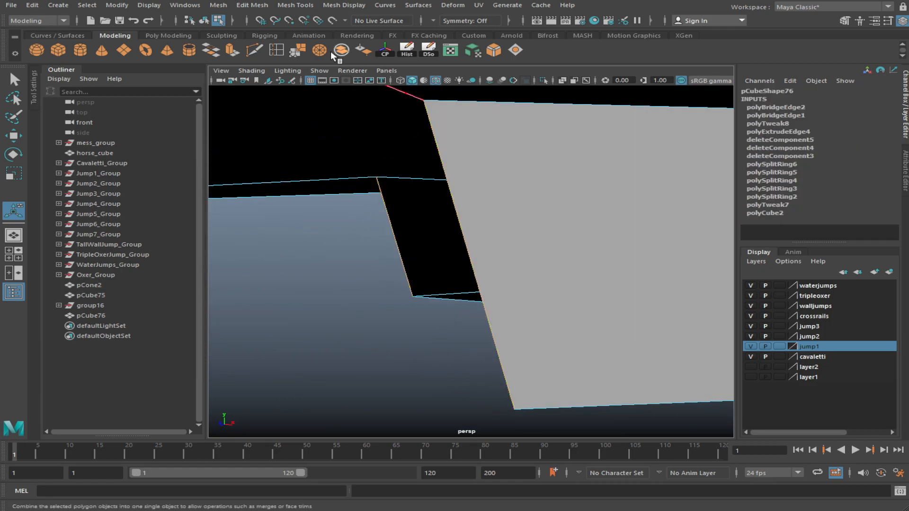
pyautogui.click(214, 52)
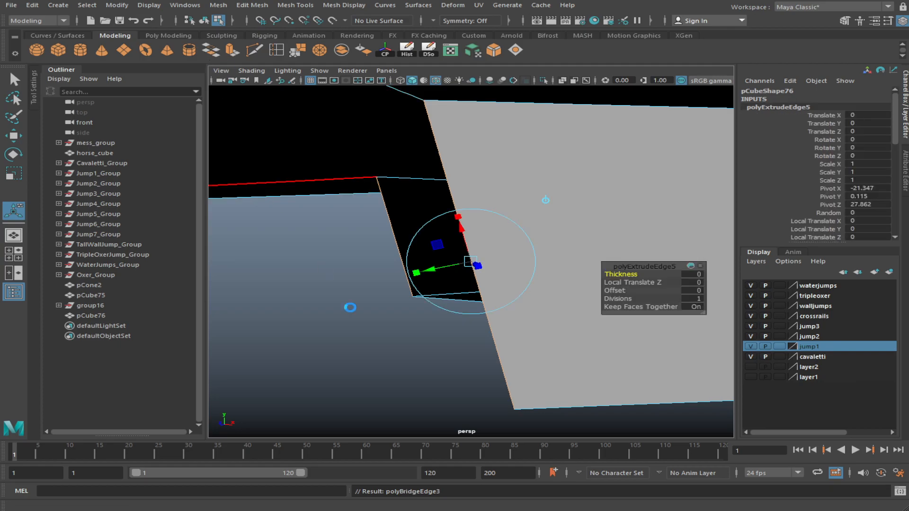
pyautogui.scroll(-5, 376, 351)
pyautogui.click(393, 351)
pyautogui.keyDown('alt'); pyautogui.moveTo(394, 350); pyautogui.dragTo(435, 331); pyautogui.keyUp('alt')
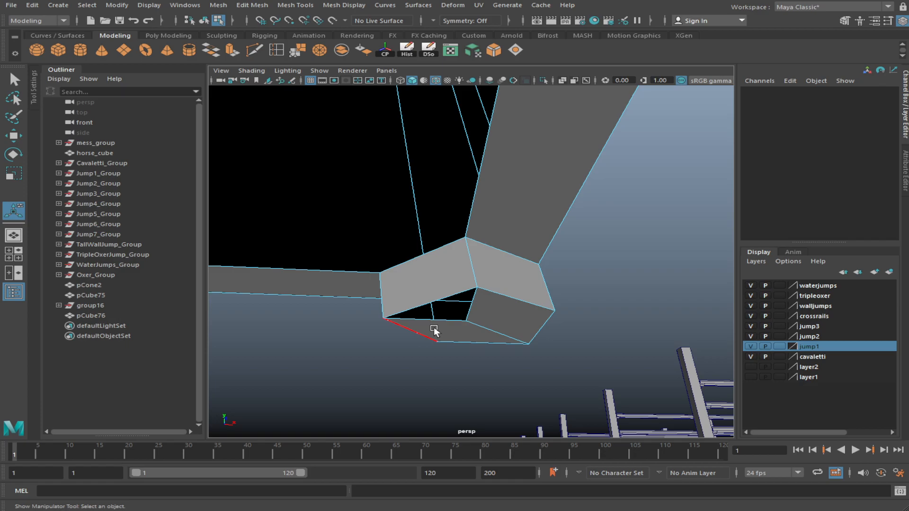
pyautogui.keyDown('alt'); pyautogui.moveTo(435, 332); pyautogui.dragTo(416, 291); pyautogui.keyUp('alt')
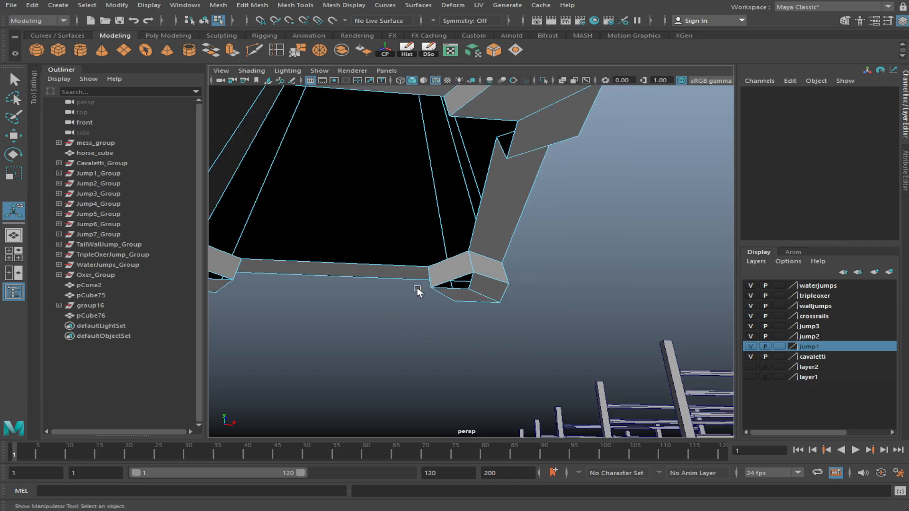
# Bridge the two open inner edges of the fourth corner foot
pyautogui.keyDown('alt'); pyautogui.moveTo(472, 283); pyautogui.dragTo(504, 268); pyautogui.keyUp('alt')
pyautogui.click(583, 186)
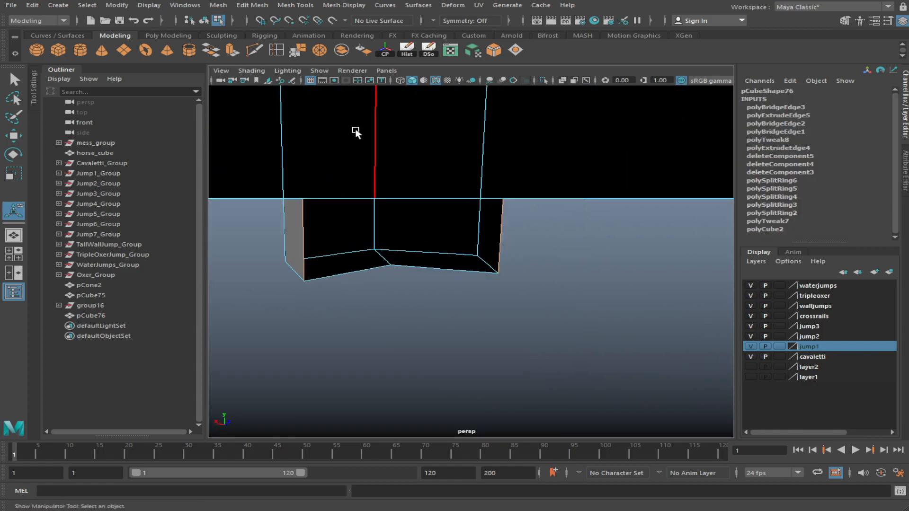
pyautogui.click(233, 50)
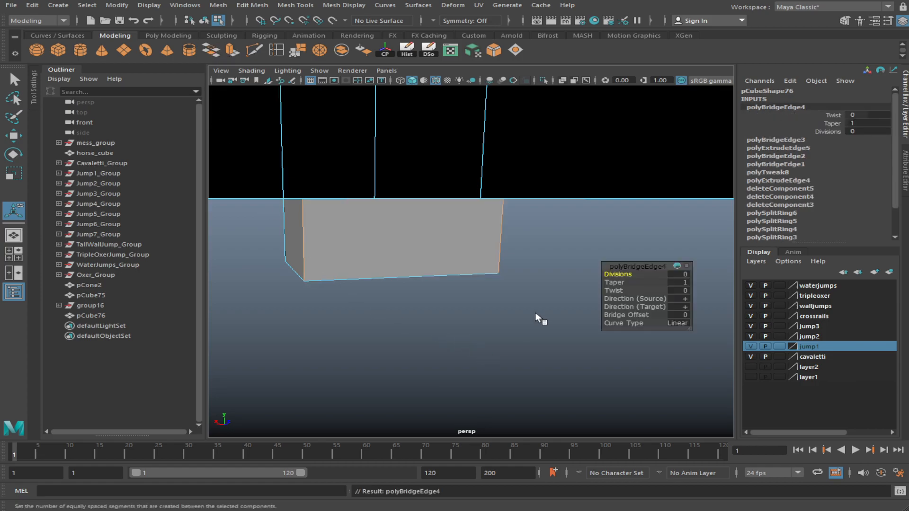
pyautogui.keyDown('alt'); pyautogui.moveTo(500, 347); pyautogui.dragTo(411, 330); pyautogui.keyUp('alt')
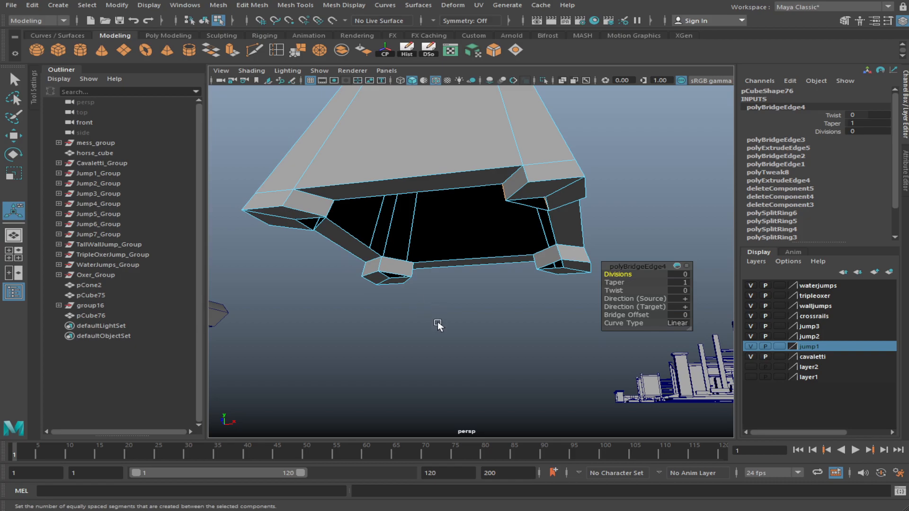
# Insert a vertical edge loop through the middle of the bridged inner face on each of the four corner feet
pyautogui.keyDown('alt'); pyautogui.moveTo(511, 328); pyautogui.dragTo(406, 331); pyautogui.keyUp('alt')
pyautogui.keyDown('alt'); pyautogui.moveTo(406, 331); pyautogui.dragTo(448, 317, button='middle'); pyautogui.keyUp('alt')
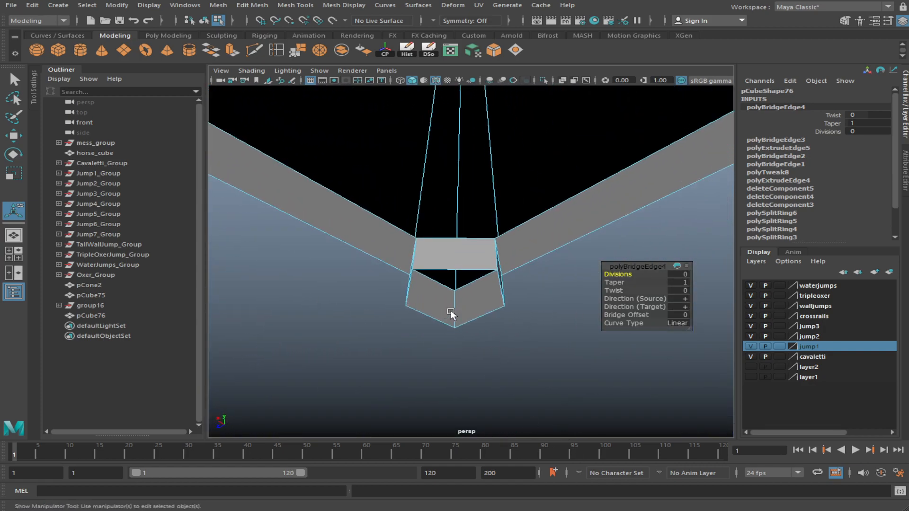
pyautogui.click(276, 52)
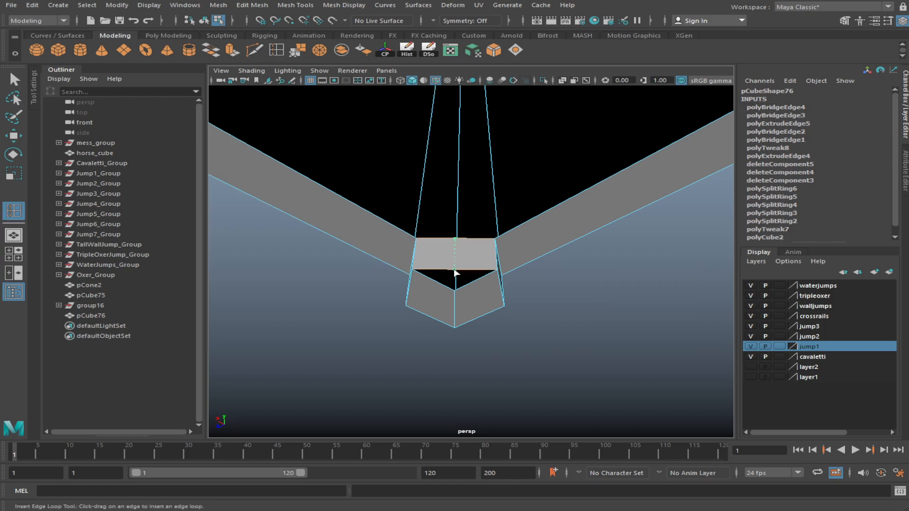
pyautogui.click(454, 273)
pyautogui.keyDown('alt'); pyautogui.moveTo(497, 331); pyautogui.dragTo(457, 327); pyautogui.keyUp('alt')
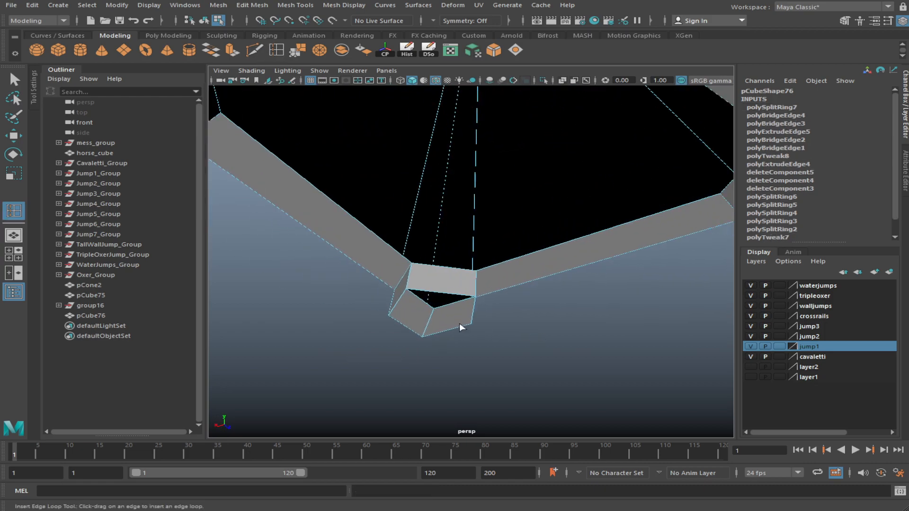
pyautogui.click(440, 294)
pyautogui.keyDown('alt'); pyautogui.moveTo(498, 305); pyautogui.dragTo(453, 221); pyautogui.keyUp('alt')
pyautogui.click(513, 237)
pyautogui.click(449, 220)
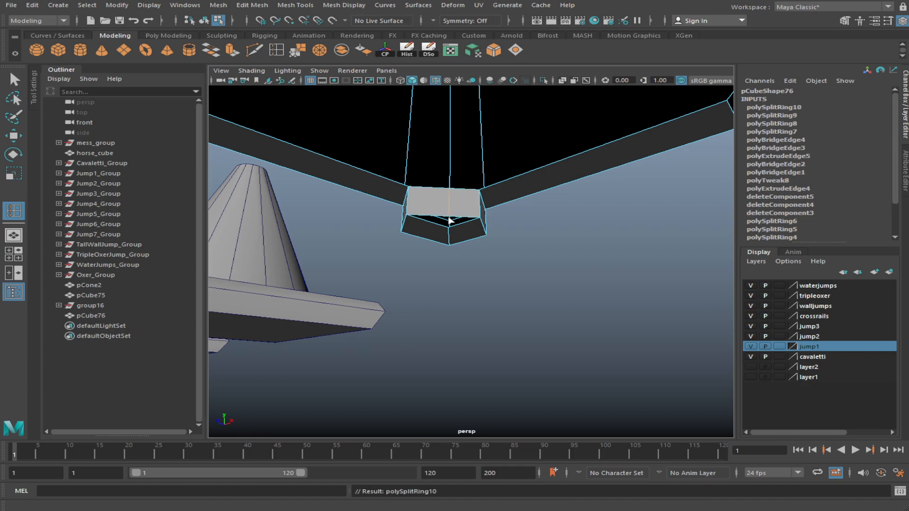
# Merge the new loop's lower vertex with the inner corner vertex of the first foot's underside
pyautogui.press('w')
pyautogui.click(454, 212)
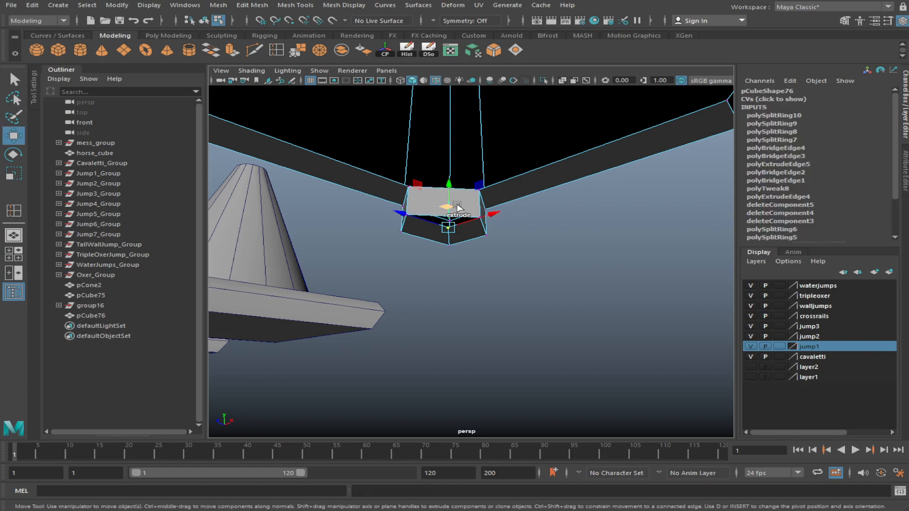
pyautogui.keyDown('alt'); pyautogui.moveTo(443, 295); pyautogui.dragTo(479, 156); pyautogui.keyUp('alt')
pyautogui.press('f')
pyautogui.scroll(-8, 541, 283)
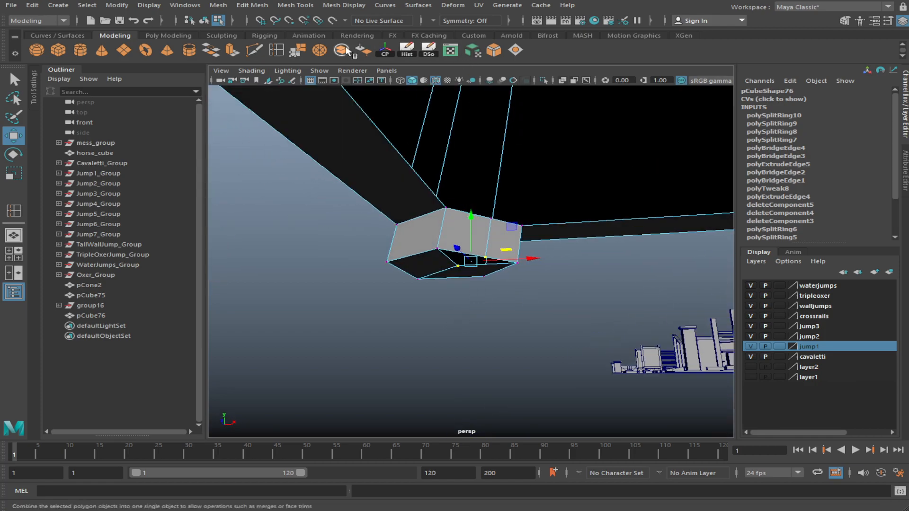
pyautogui.click(322, 50)
# Merge the new loop's lower vertex with the inner corner vertex of the second foot's underside
pyautogui.keyDown('alt'); pyautogui.moveTo(434, 283); pyautogui.dragTo(543, 290); pyautogui.keyUp('alt')
pyautogui.keyDown('alt'); pyautogui.moveTo(543, 290); pyautogui.dragTo(287, 276, button='middle'); pyautogui.keyUp('alt')
pyautogui.click(587, 316)
pyautogui.keyDown('shift'); pyautogui.click(586, 288); pyautogui.keyUp('shift')
pyautogui.press('g')
pyautogui.keyDown('alt'); pyautogui.moveTo(505, 319); pyautogui.dragTo(519, 240); pyautogui.keyUp('alt')
pyautogui.keyDown('alt'); pyautogui.moveTo(278, 65); pyautogui.dragTo(513, 257); pyautogui.keyUp('alt')
pyautogui.click(478, 304)
pyautogui.press('f')
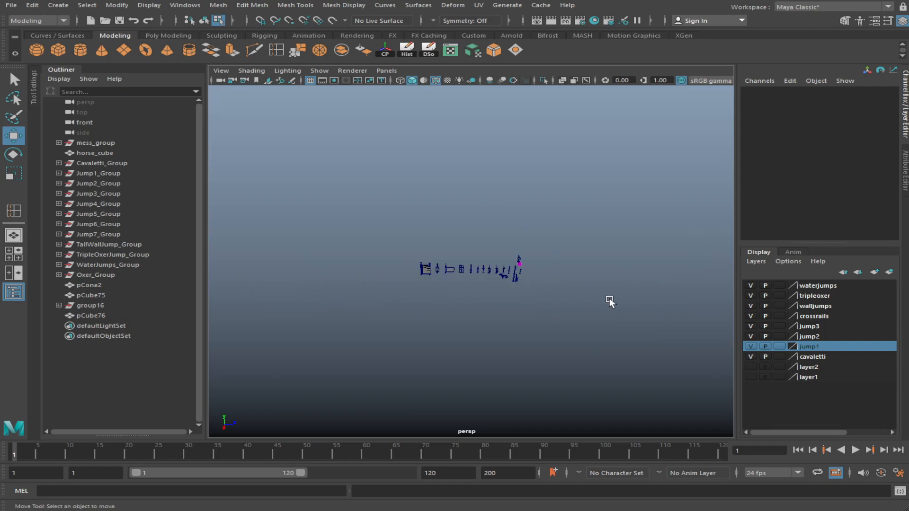
pyautogui.hotkey('ctrl', 'z')
pyautogui.hotkey('ctrl', 'z')
pyautogui.hotkey('ctrl', 'z')
# Merge the new loop's lower vertex with the inner corner vertex of the third foot's underside
pyautogui.keyDown('alt'); pyautogui.moveTo(538, 344); pyautogui.dragTo(629, 232); pyautogui.keyUp('alt')
pyautogui.keyDown('shift'); pyautogui.click(465, 216); pyautogui.keyUp('shift')
pyautogui.keyDown('shift'); pyautogui.click(457, 210); pyautogui.keyUp('shift')
pyautogui.press('g')
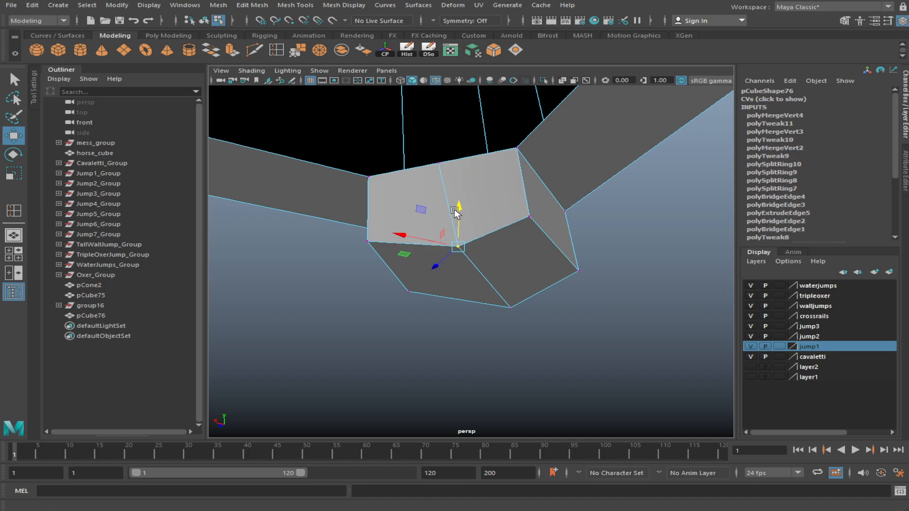
# Merge the new loop's lower vertex with the inner corner vertex of the fourth foot's underside
pyautogui.keyDown('alt'); pyautogui.moveTo(500, 243); pyautogui.dragTo(399, 271); pyautogui.keyUp('alt')
pyautogui.keyDown('alt'); pyautogui.moveTo(287, 323); pyautogui.dragTo(485, 286, button='middle'); pyautogui.keyUp('alt')
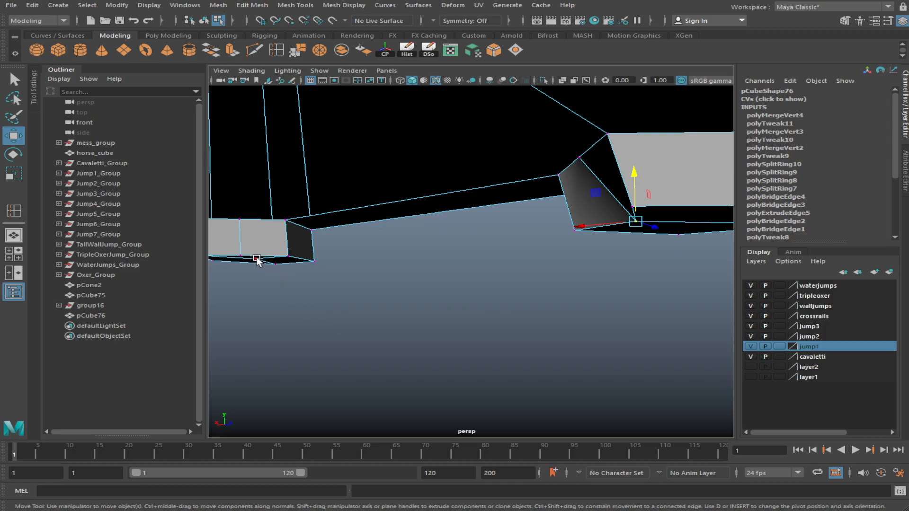
pyautogui.press('f')
pyautogui.keyDown('alt'); pyautogui.moveTo(329, 265); pyautogui.dragTo(468, 256); pyautogui.keyUp('alt')
pyautogui.keyDown('shift'); pyautogui.click(497, 339); pyautogui.keyUp('shift')
pyautogui.press('g')
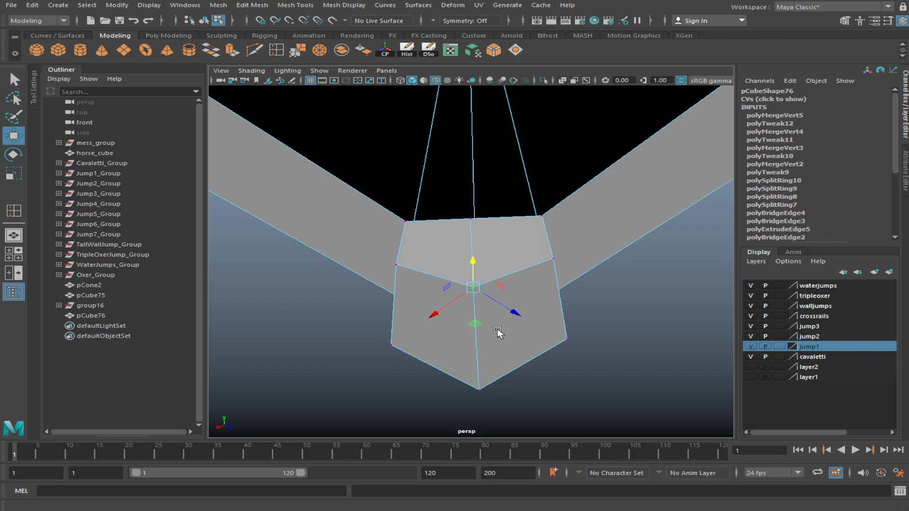
# Align the upper and lower middle vertices of one foot's inner side and move them inward toward the block's centre
pyautogui.moveTo(497, 329)
pyautogui.keyDown('alt'); pyautogui.mouseDown()
pyautogui.moveTo(522, 313)
pyautogui.moveTo(539, 383)
pyautogui.moveTo(469, 233)
pyautogui.mouseUp(); pyautogui.keyUp('alt')
pyautogui.press('r')
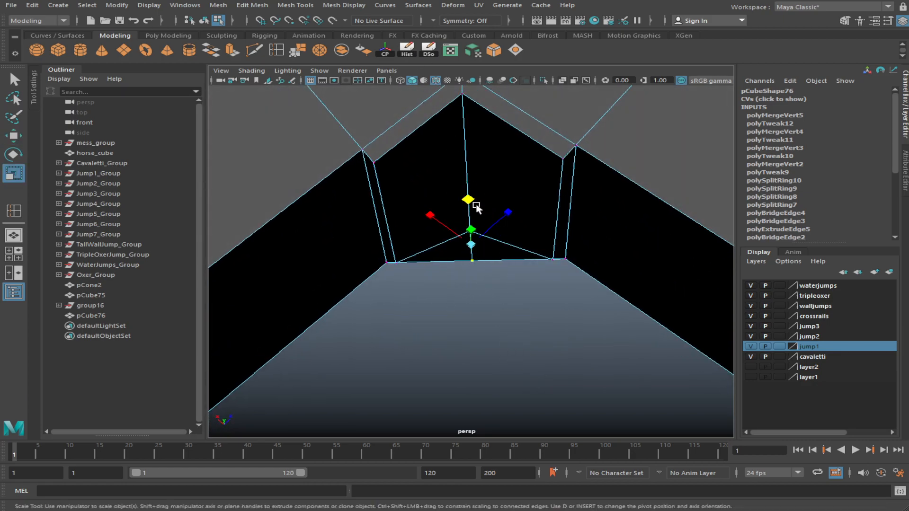
pyautogui.moveTo(471, 201); pyautogui.dragTo(451, 224)
pyautogui.hotkey('ctrl', 'z')
pyautogui.moveTo(508, 212); pyautogui.dragTo(469, 240)
pyautogui.keyDown('alt'); pyautogui.moveTo(524, 331); pyautogui.dragTo(513, 311); pyautogui.keyUp('alt')
pyautogui.press('w')
pyautogui.moveTo(407, 227); pyautogui.dragTo(428, 266)
pyautogui.hotkey('ctrl', 'z')
pyautogui.click(513, 314)
pyautogui.keyDown('alt'); pyautogui.moveTo(552, 284); pyautogui.dragTo(530, 268); pyautogui.keyUp('alt')
pyautogui.press('r')
pyautogui.hotkey('ctrl', 'z')
pyautogui.press('w')
pyautogui.moveTo(470, 207); pyautogui.dragTo(392, 290)
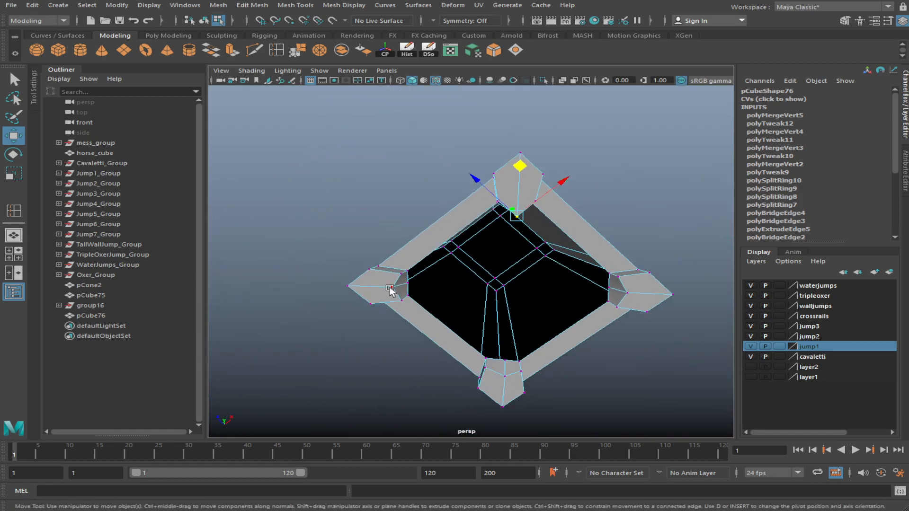
# Align the two middle inner vertices of the second foot and move them inward toward the block's centre
pyautogui.keyDown('alt'); pyautogui.moveTo(391, 290); pyautogui.dragTo(490, 304, button='right'); pyautogui.keyUp('alt')
pyautogui.keyDown('alt'); pyautogui.moveTo(490, 303); pyautogui.dragTo(377, 425); pyautogui.keyUp('alt')
pyautogui.keyDown('shift'); pyautogui.click(475, 305); pyautogui.keyUp('shift')
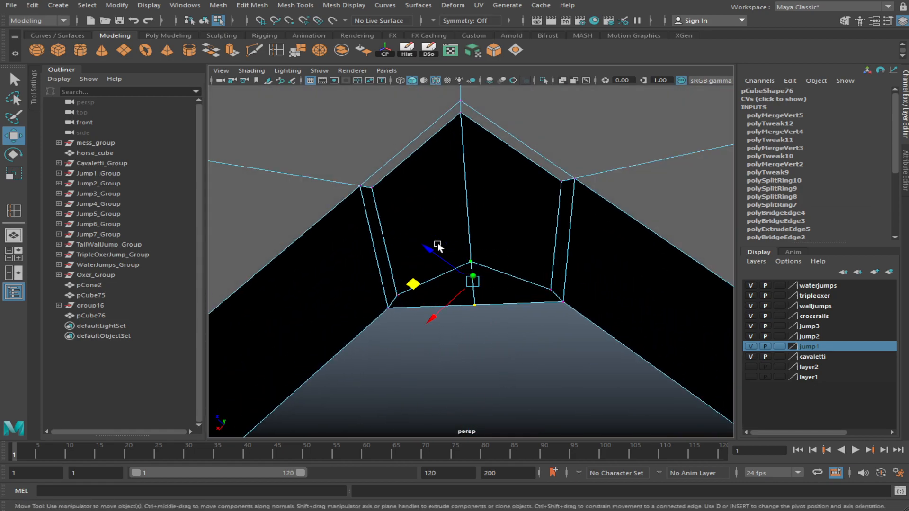
pyautogui.press('r')
pyautogui.moveTo(478, 288); pyautogui.dragTo(511, 289)
pyautogui.press('w')
pyautogui.moveTo(413, 287); pyautogui.dragTo(416, 348, button='middle')
pyautogui.moveTo(416, 346); pyautogui.dragTo(417, 347)
pyautogui.click(456, 391)
# Align the two middle inner vertices of the third foot and move them inward toward the block's centre
pyautogui.keyDown('alt'); pyautogui.moveTo(456, 391); pyautogui.dragTo(554, 171); pyautogui.keyUp('alt')
pyautogui.click(521, 118)
pyautogui.press('f')
pyautogui.keyDown('alt'); pyautogui.moveTo(645, 297); pyautogui.dragTo(406, 219); pyautogui.keyUp('alt')
pyautogui.press('r')
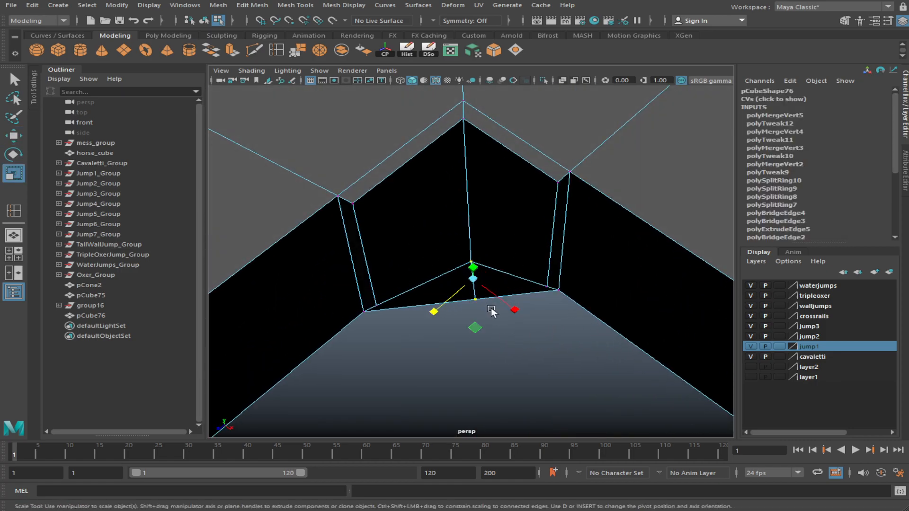
pyautogui.moveTo(477, 327); pyautogui.dragTo(446, 272)
pyautogui.moveTo(435, 312); pyautogui.dragTo(487, 293)
pyautogui.press('w')
pyautogui.moveTo(473, 328); pyautogui.dragTo(473, 374)
pyautogui.keyDown('alt'); pyautogui.moveTo(398, 354); pyautogui.dragTo(446, 317); pyautogui.keyUp('alt')
pyautogui.click(400, 355)
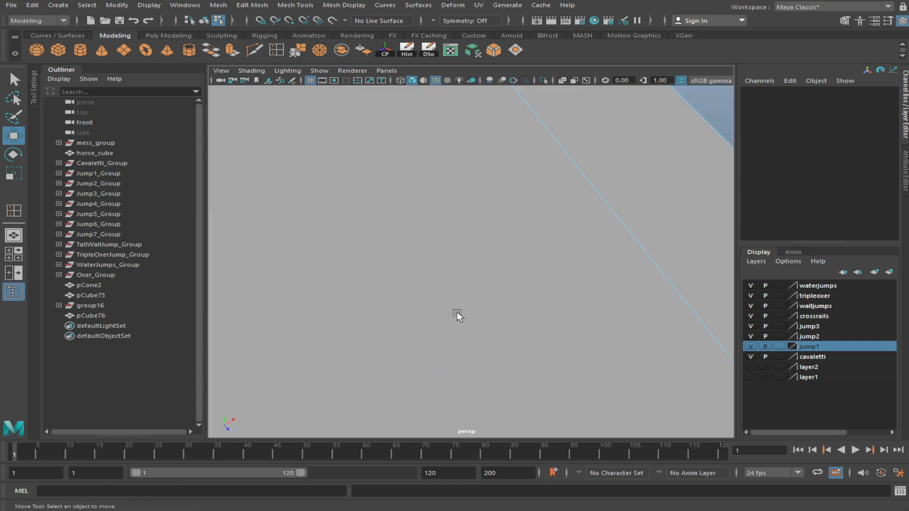
# Align the two middle inner vertices of the fourth foot and move them inward toward the block's centre
pyautogui.scroll(4, 469, 291)
pyautogui.press('f')
pyautogui.moveTo(477, 291); pyautogui.dragTo(550, 276)
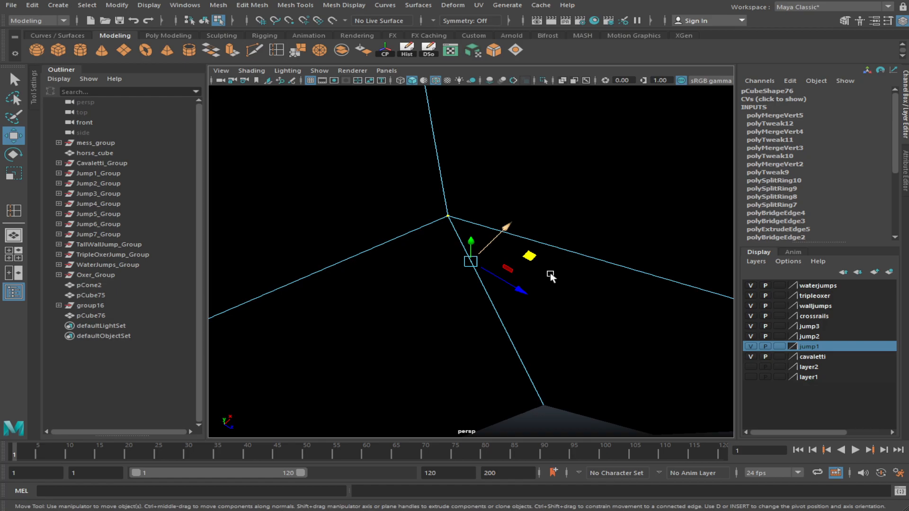
pyautogui.scroll(-5, 512, 247)
pyautogui.press('r')
pyautogui.moveTo(504, 229); pyautogui.dragTo(420, 296)
pyautogui.moveTo(514, 284); pyautogui.dragTo(373, 230)
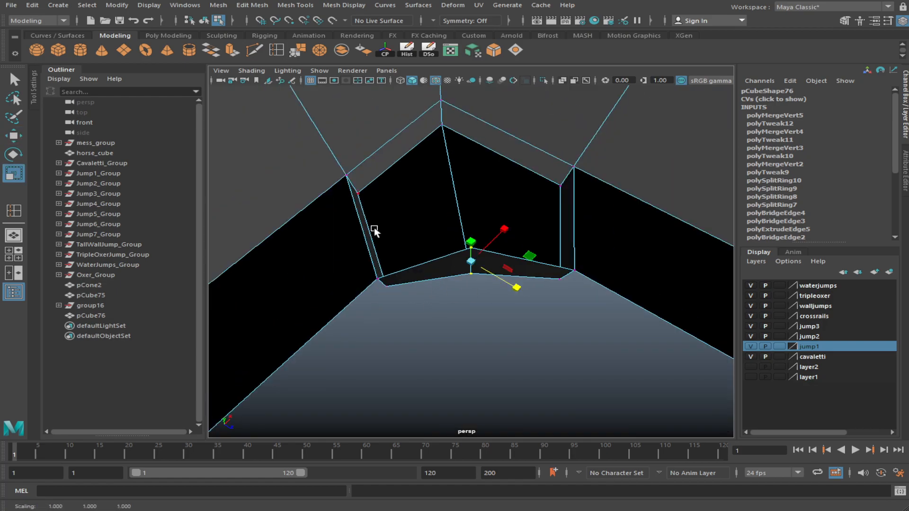
pyautogui.press('w')
pyautogui.keyDown('alt'); pyautogui.moveTo(491, 256); pyautogui.dragTo(527, 309); pyautogui.keyUp('alt')
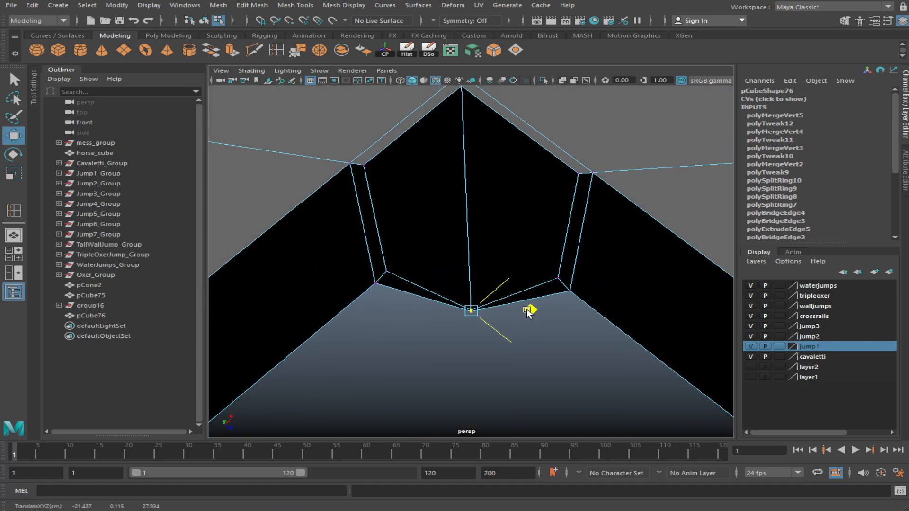
pyautogui.scroll(-5, 527, 309)
pyautogui.click(562, 358)
# Bridge two opposite inner rim edges to cover the middle of the block's open underside
pyautogui.keyDown('alt'); pyautogui.moveTo(562, 358); pyautogui.dragTo(507, 283); pyautogui.keyUp('alt')
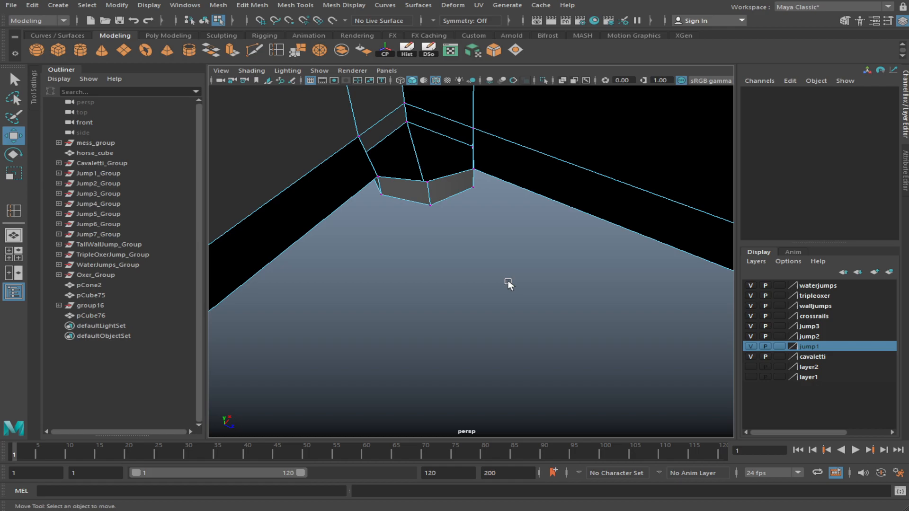
pyautogui.keyDown('alt'); pyautogui.moveTo(508, 284); pyautogui.dragTo(488, 280); pyautogui.keyUp('alt')
pyautogui.keyDown('alt'); pyautogui.moveTo(488, 279); pyautogui.dragTo(514, 265, button='middle'); pyautogui.keyUp('alt')
pyautogui.press('F10')
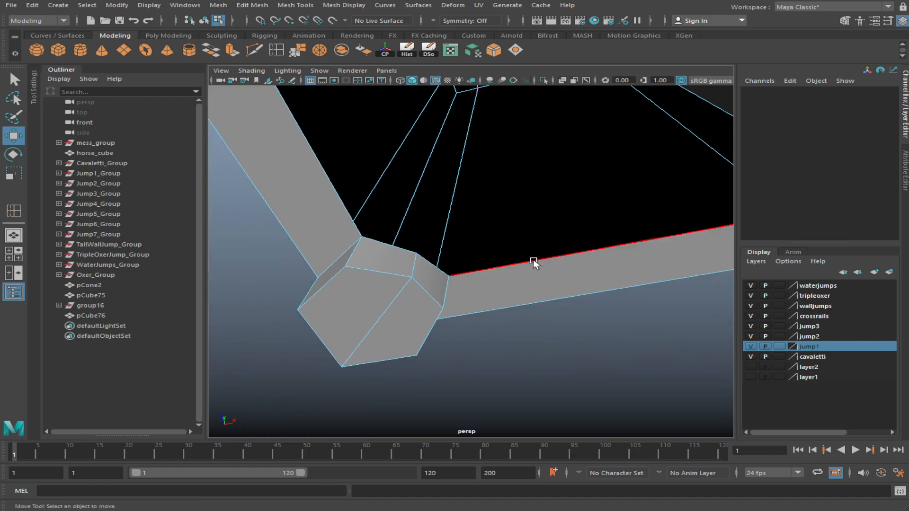
pyautogui.click(530, 258)
pyautogui.scroll(-5, 534, 270)
pyautogui.keyDown('alt'); pyautogui.moveTo(534, 270); pyautogui.dragTo(512, 324); pyautogui.keyUp('alt')
pyautogui.scroll(4, 401, 307)
pyautogui.scroll(-4, 493, 336)
pyautogui.keyDown('shift'); pyautogui.click(384, 244); pyautogui.keyUp('shift')
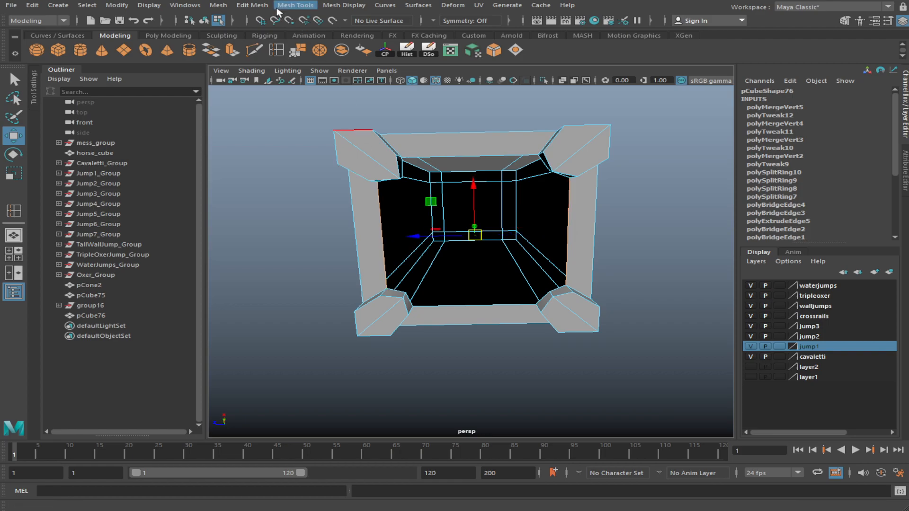
pyautogui.click(212, 51)
# Insert two edge loops across the bridged underside face, one near each end in line with the feet's inner corners
pyautogui.scroll(4, 466, 265)
pyautogui.keyDown('alt'); pyautogui.moveTo(466, 265); pyautogui.dragTo(476, 214); pyautogui.keyUp('alt')
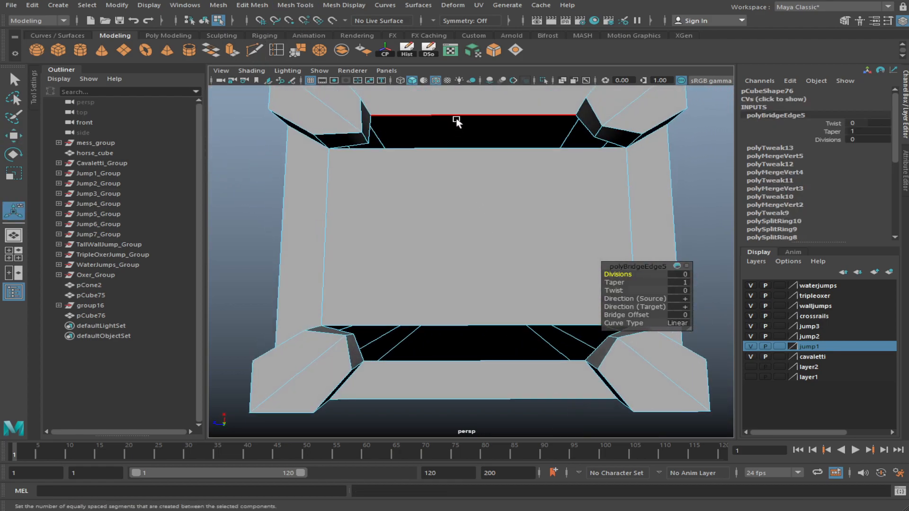
pyautogui.click(274, 51)
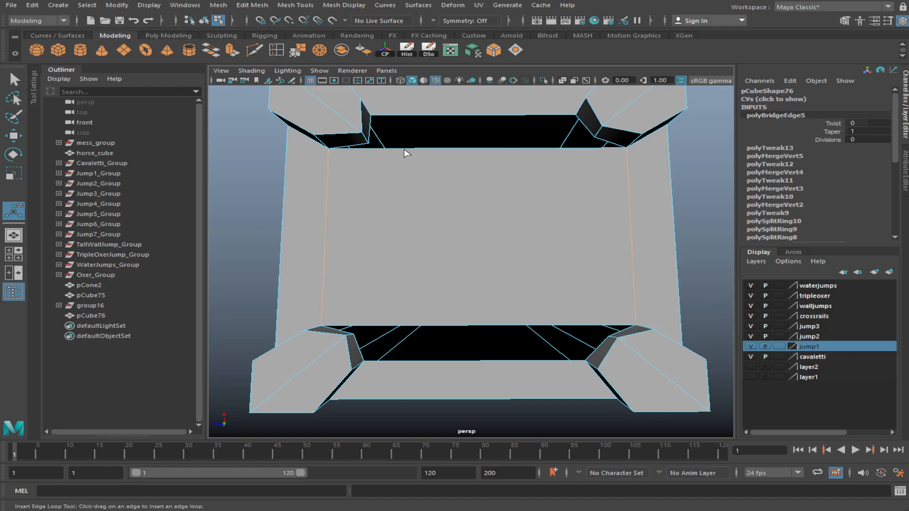
pyautogui.click(372, 148)
pyautogui.click(598, 148)
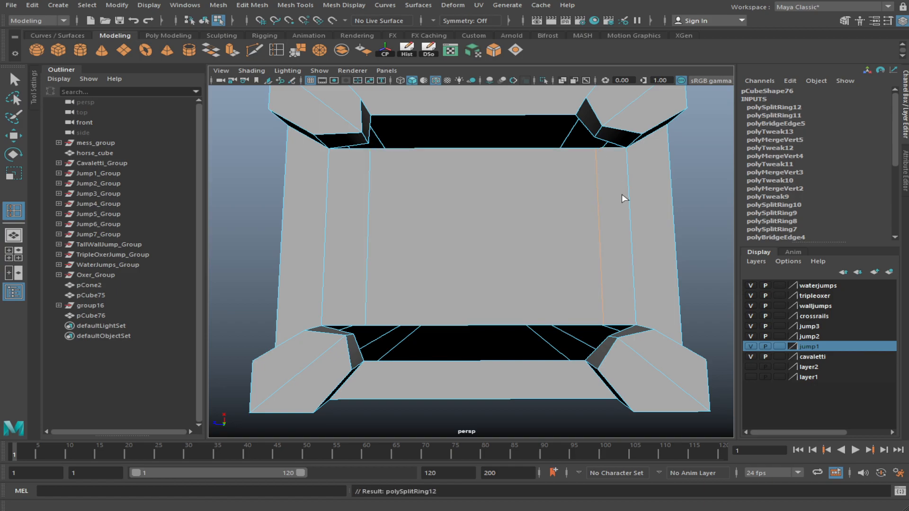
# Merge the two loop end vertices along one side of the underside face with the neighbouring feet's inner corner vertices
pyautogui.keyDown('alt'); pyautogui.moveTo(619, 187); pyautogui.dragTo(576, 261); pyautogui.keyUp('alt')
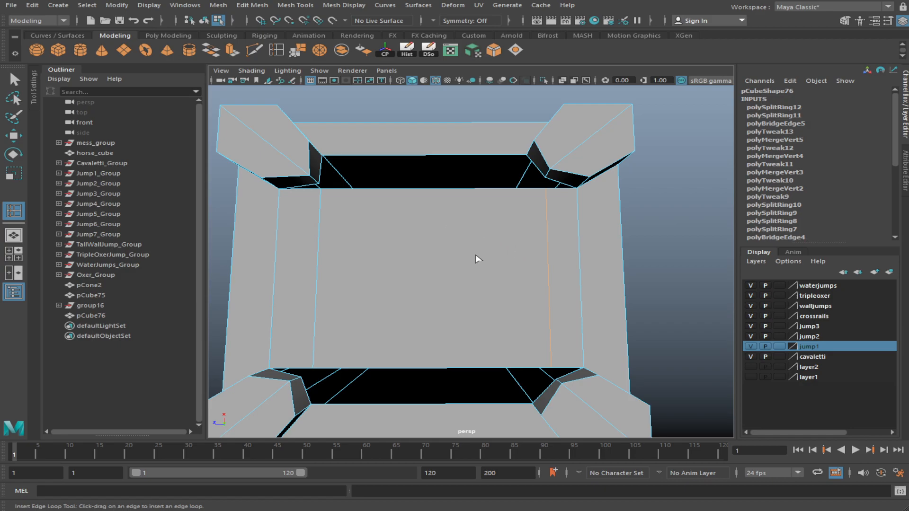
pyautogui.scroll(5, 477, 254)
pyautogui.scroll(2, 393, 220)
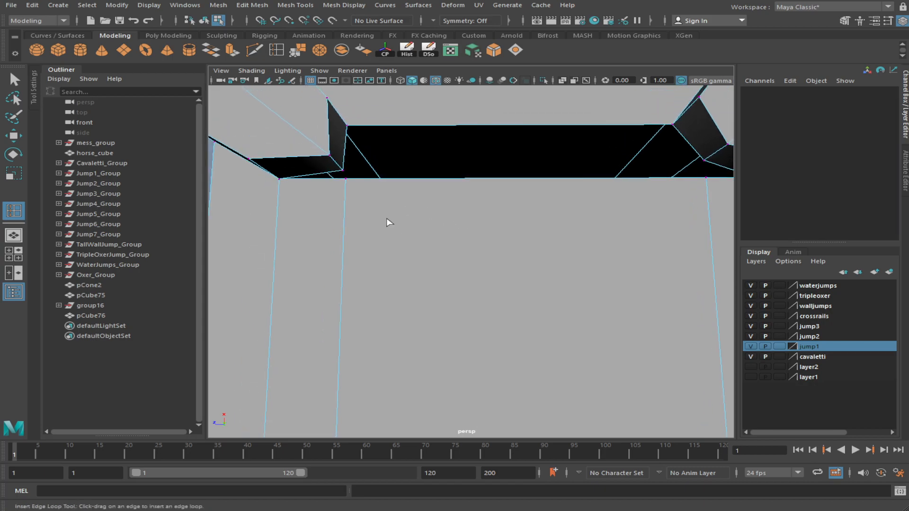
pyautogui.press('w')
pyautogui.click(346, 178)
pyautogui.click(320, 50)
pyautogui.moveTo(532, 203)
pyautogui.keyDown('alt'); pyautogui.mouseDown()
pyautogui.moveTo(528, 227)
pyautogui.moveTo(506, 220)
pyautogui.mouseUp(); pyautogui.keyUp('alt')
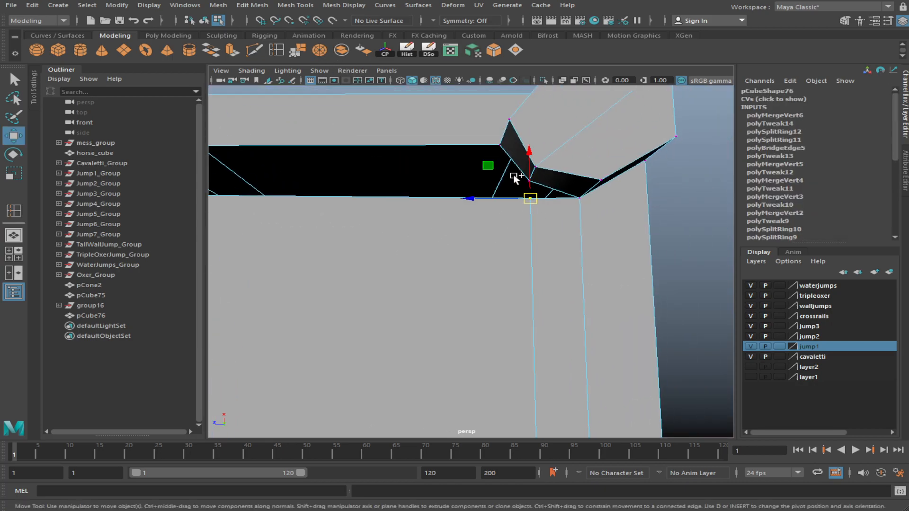
pyautogui.moveTo(539, 182); pyautogui.dragTo(540, 182, button='middle')
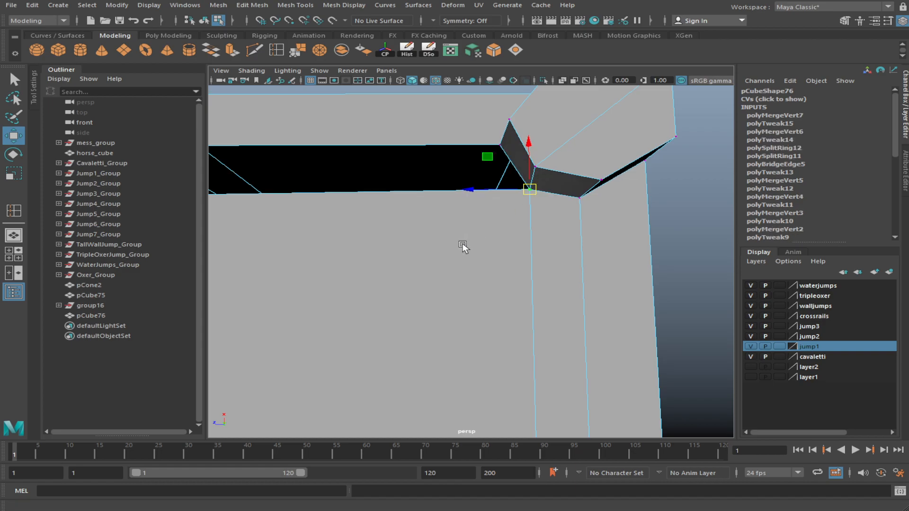
# Merge the two loop end vertices along the opposite side of the underside face with the remaining feet's inner corner vertices
pyautogui.keyDown('alt'); pyautogui.moveTo(463, 246); pyautogui.dragTo(576, 212); pyautogui.keyUp('alt')
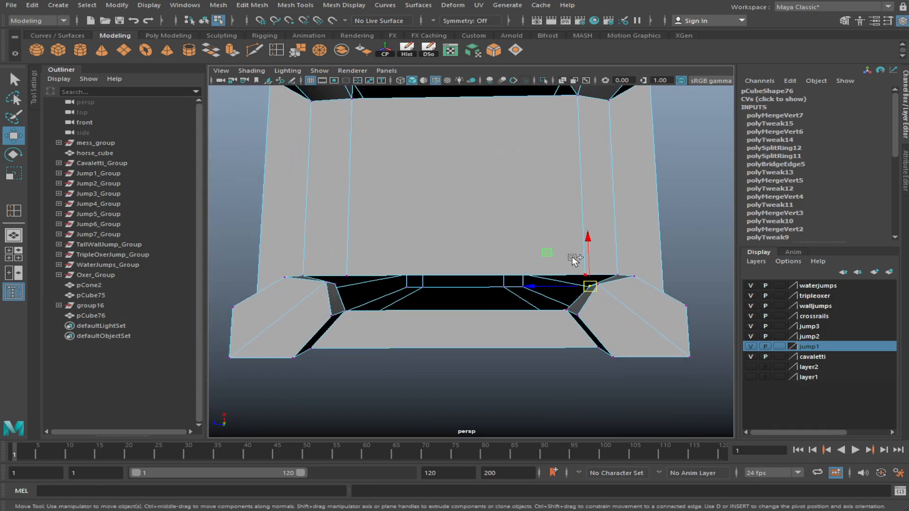
pyautogui.moveTo(573, 260); pyautogui.dragTo(573, 261, button='middle')
pyautogui.click(325, 283)
pyautogui.moveTo(339, 296); pyautogui.dragTo(340, 296, button='middle')
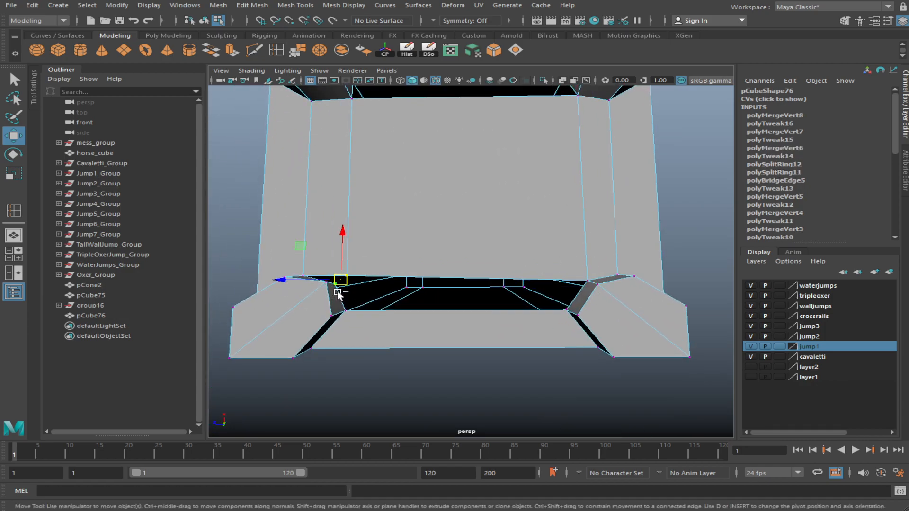
# Bridge the underside face's edge to the facing rim edge to close the first gap between two feet
pyautogui.keyDown('alt'); pyautogui.moveTo(540, 225); pyautogui.dragTo(491, 265); pyautogui.keyUp('alt')
pyautogui.click(490, 214)
pyautogui.click(450, 181)
pyautogui.keyDown('shift'); pyautogui.click(412, 152); pyautogui.keyUp('shift')
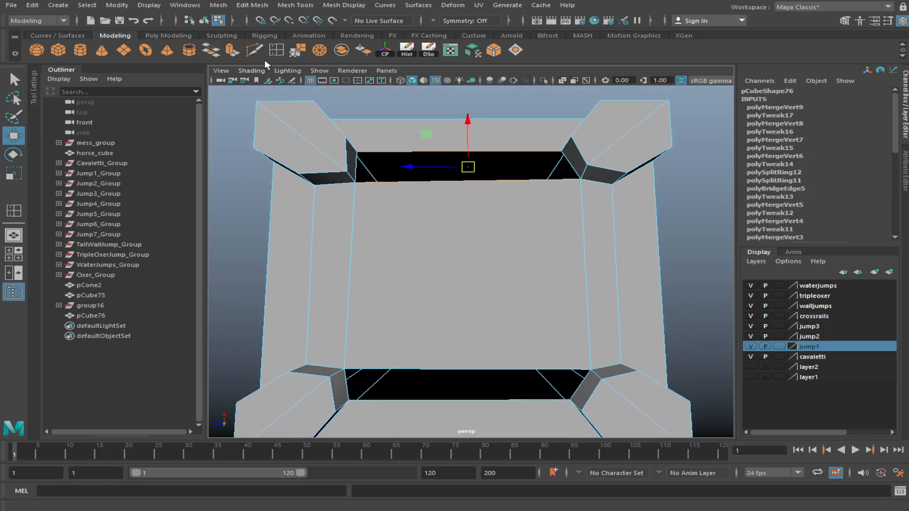
pyautogui.click(221, 49)
pyautogui.keyDown('alt'); pyautogui.moveTo(384, 162); pyautogui.dragTo(507, 284); pyautogui.keyUp('alt')
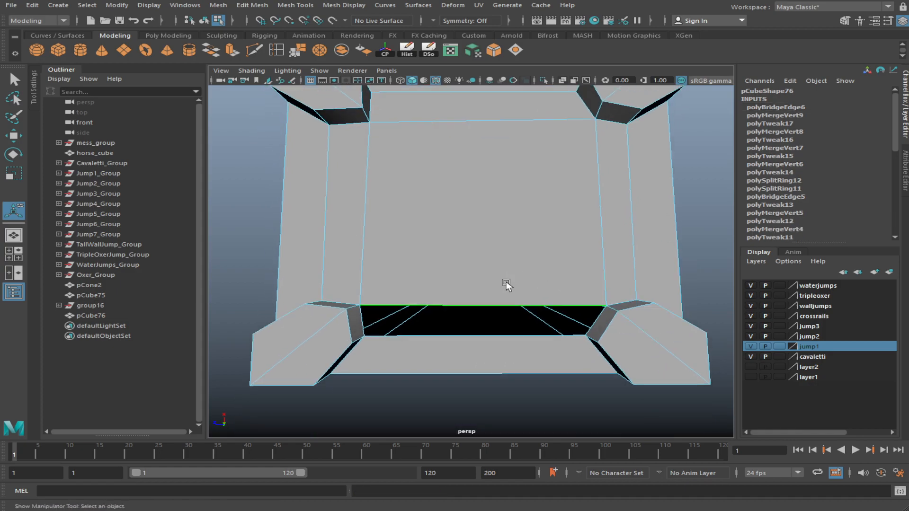
# Bridge the underside face's opposite edge to its facing rim edge to close the remaining gap between the feet
pyautogui.press('g')
pyautogui.keyDown('alt'); pyautogui.moveTo(497, 335); pyautogui.dragTo(562, 339); pyautogui.keyUp('alt')
pyautogui.click(394, 368)
pyautogui.press('F8')
# Duplicate the tapered block and move the copy out beside the original
pyautogui.click(326, 298)
pyautogui.keyDown('alt'); pyautogui.moveTo(326, 299); pyautogui.dragTo(530, 248); pyautogui.keyUp('alt')
pyautogui.click(519, 213)
pyautogui.press('f')
pyautogui.scroll(-4, 490, 295)
pyautogui.keyDown('alt'); pyautogui.moveTo(492, 297); pyautogui.dragTo(369, 417); pyautogui.keyUp('alt')
pyautogui.scroll(-3, 454, 355)
pyautogui.keyDown('alt'); pyautogui.moveTo(454, 356); pyautogui.dragTo(487, 351); pyautogui.keyUp('alt')
pyautogui.press('w')
pyautogui.hotkey('ctrl', 'd')
pyautogui.moveTo(534, 262); pyautogui.dragTo(454, 156)
# Insert two perpendicular edge loops through the middle of the copied block
pyautogui.scroll(5, 543, 264)
pyautogui.click(277, 50)
pyautogui.click(471, 284)
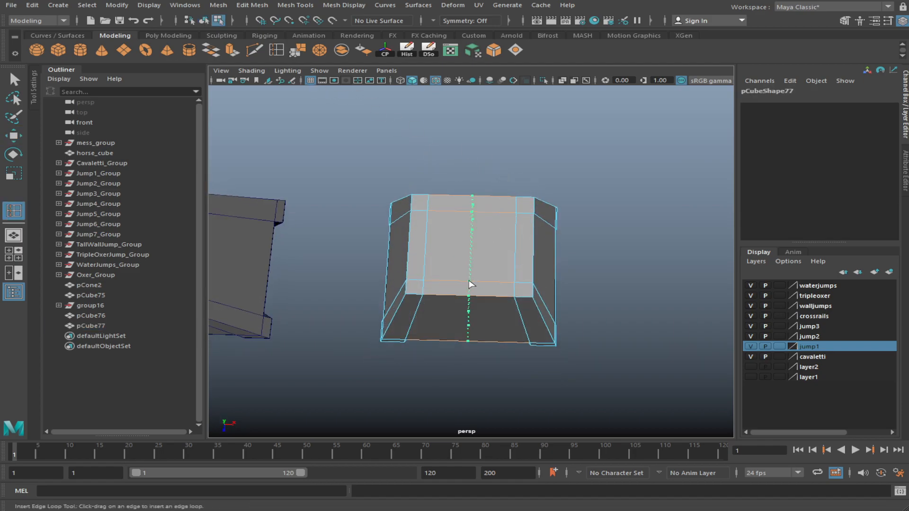
pyautogui.moveTo(472, 253); pyautogui.dragTo(474, 253)
# Delete the faces of the copied block on one side of the crosswise middle loop
pyautogui.keyDown('alt'); pyautogui.moveTo(474, 253); pyautogui.dragTo(548, 315); pyautogui.keyUp('alt')
pyautogui.press('w')
pyautogui.moveTo(624, 358); pyautogui.dragTo(367, 266)
pyautogui.press('Delete')
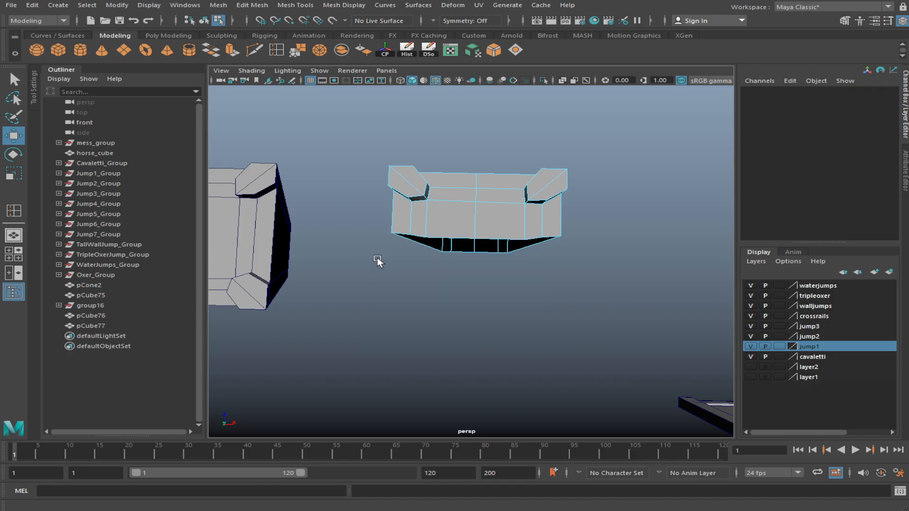
# Select the vertices along the block's cut border and scale them flat into one plane
pyautogui.moveTo(367, 292); pyautogui.dragTo(629, 223)
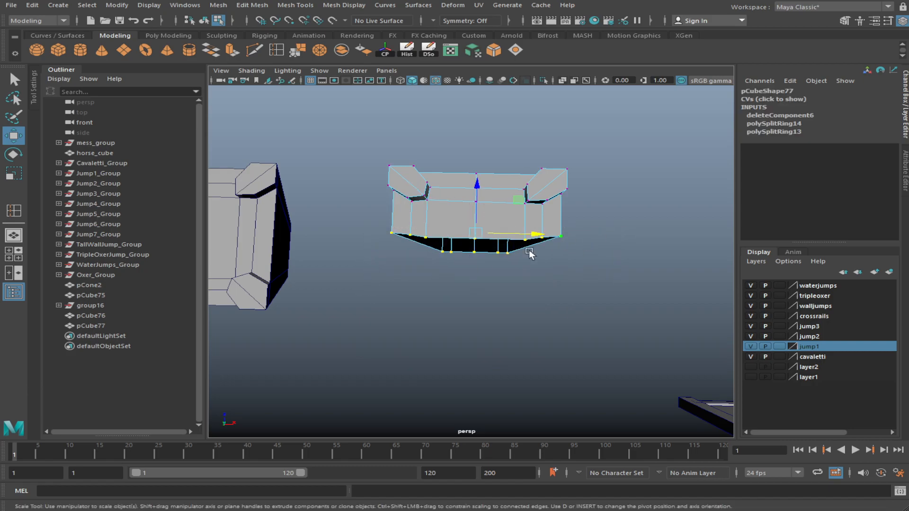
pyautogui.press('r')
pyautogui.moveTo(481, 189); pyautogui.dragTo(465, 327)
pyautogui.keyDown('alt'); pyautogui.moveTo(487, 251); pyautogui.dragTo(360, 294); pyautogui.keyUp('alt')
pyautogui.moveTo(473, 323); pyautogui.dragTo(485, 302)
# Delete the faces on one side of the remaining middle loop, leaving a quarter of the block with a single foot
pyautogui.scroll(5, 531, 392)
pyautogui.scroll(-6, 505, 258)
pyautogui.click(511, 345)
pyautogui.keyDown('alt'); pyautogui.moveTo(511, 345); pyautogui.dragTo(606, 326); pyautogui.keyUp('alt')
pyautogui.scroll(5, 455, 271)
pyautogui.keyDown('alt'); pyautogui.moveTo(274, 90); pyautogui.dragTo(495, 313); pyautogui.keyUp('alt')
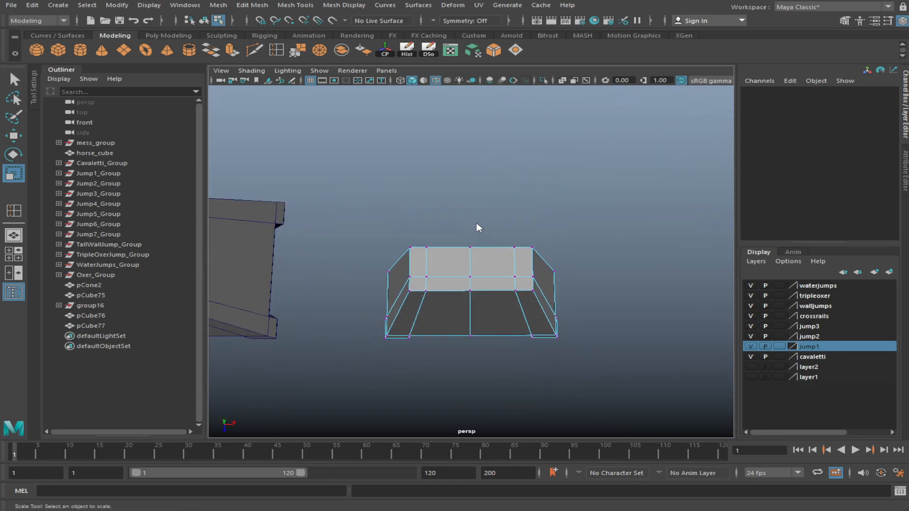
pyautogui.keyDown('alt'); pyautogui.moveTo(356, 256); pyautogui.dragTo(426, 175); pyautogui.keyUp('alt')
pyautogui.keyDown('alt'); pyautogui.moveTo(427, 175); pyautogui.dragTo(539, 244, button='right'); pyautogui.keyUp('alt')
pyautogui.keyDown('alt'); pyautogui.moveTo(539, 244); pyautogui.dragTo(339, 273, button='middle'); pyautogui.keyUp('alt')
pyautogui.press('f')
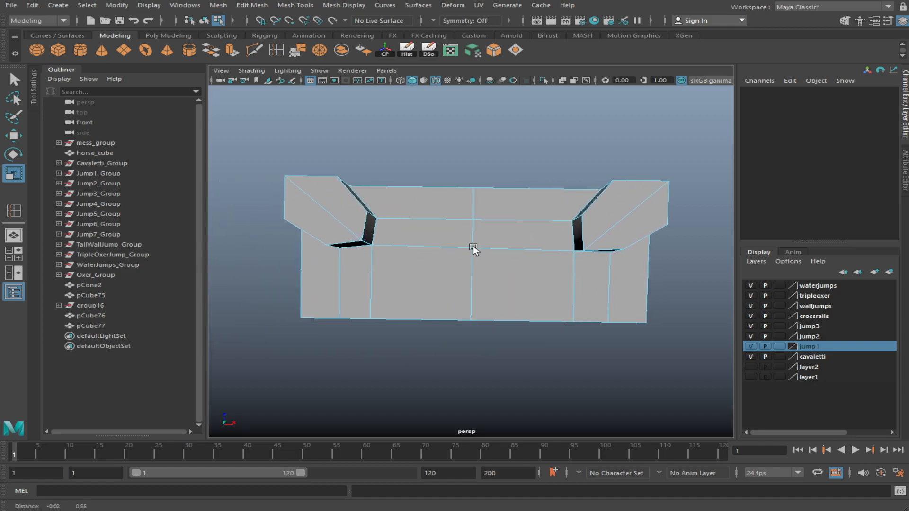
pyautogui.scroll(-3, 619, 197)
pyautogui.moveTo(624, 193); pyautogui.dragTo(523, 348)
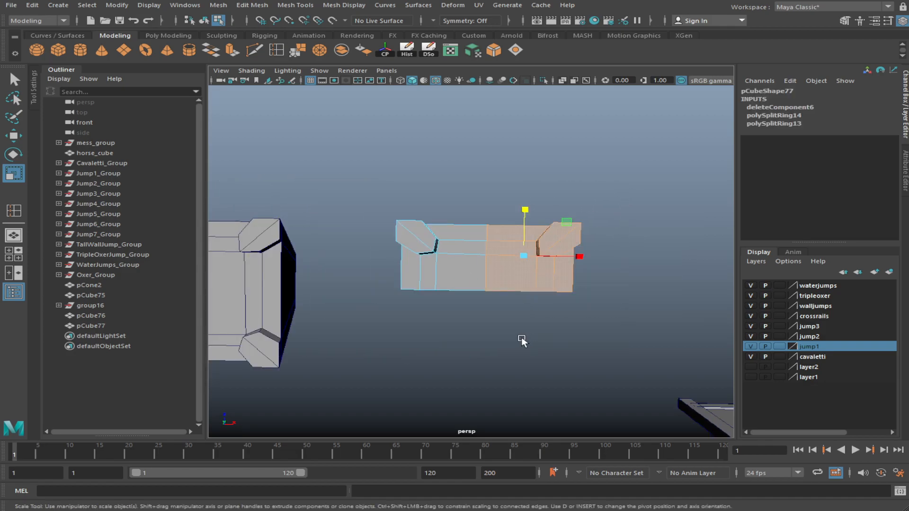
pyautogui.press('Delete')
pyautogui.moveTo(503, 288); pyautogui.dragTo(512, 254)
pyautogui.press('Delete')
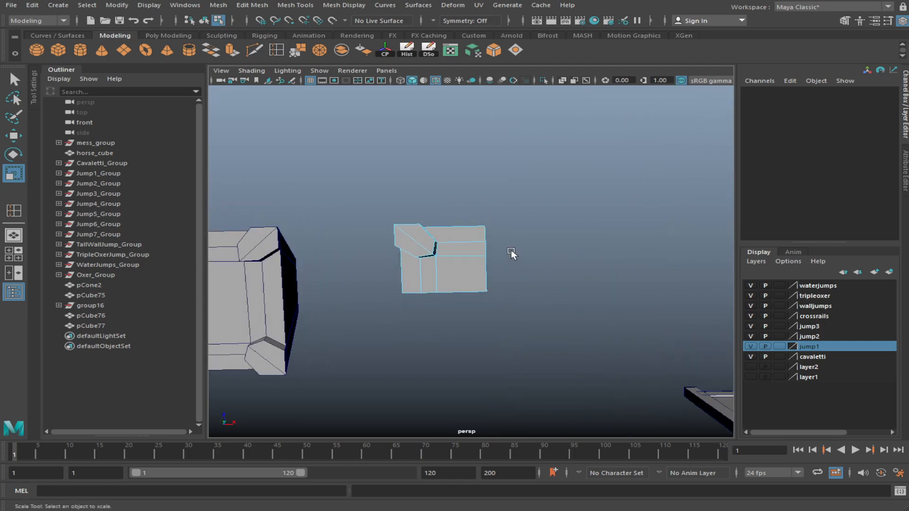
# Scale the vertices along the quarter piece's second cut border flat into one plane
pyautogui.press('F8')
pyautogui.keyDown('alt'); pyautogui.moveTo(471, 325); pyautogui.dragTo(444, 260); pyautogui.keyUp('alt')
pyautogui.moveTo(404, 227); pyautogui.dragTo(421, 260)
pyautogui.moveTo(454, 331); pyautogui.dragTo(454, 331)
pyautogui.keyDown('alt'); pyautogui.moveTo(453, 331); pyautogui.dragTo(456, 261); pyautogui.keyUp('alt')
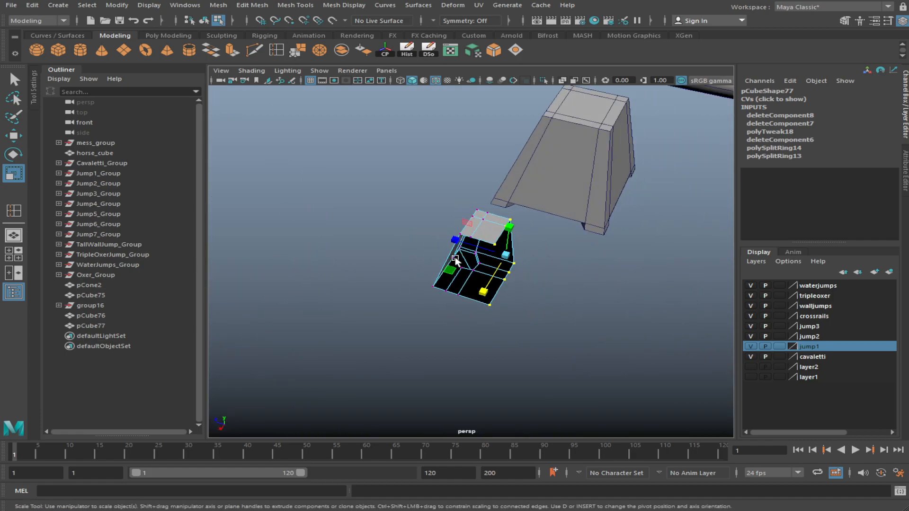
pyautogui.keyDown('alt'); pyautogui.moveTo(556, 321); pyautogui.dragTo(612, 338); pyautogui.keyUp('alt')
pyautogui.click(612, 338)
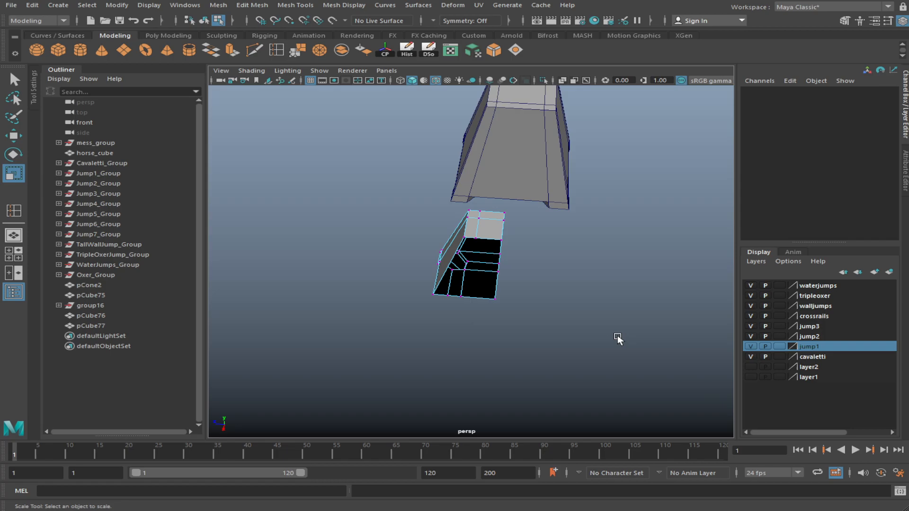
# Straighten the underside edges running from the foot to the cut borders by scaling their end vertices into line
pyautogui.keyDown('alt'); pyautogui.moveTo(618, 339); pyautogui.dragTo(498, 154); pyautogui.keyUp('alt')
pyautogui.scroll(3, 470, 387)
pyautogui.click(422, 275)
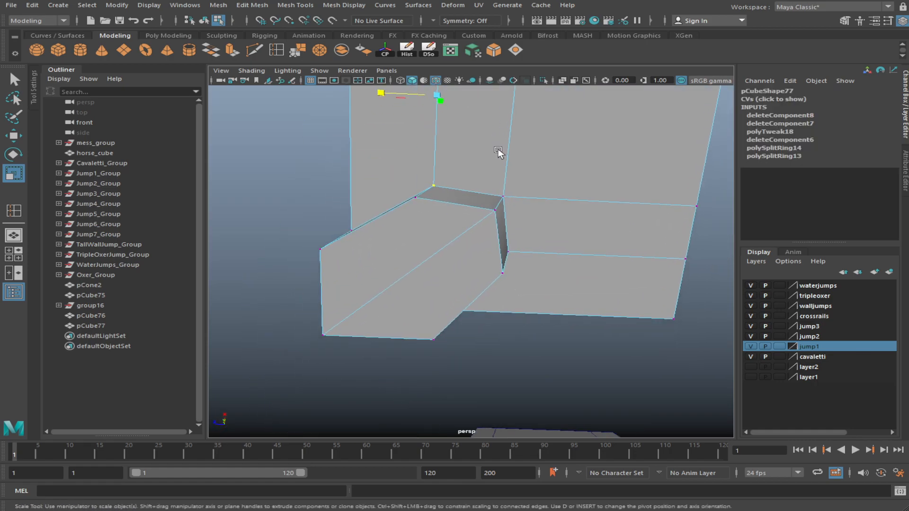
pyautogui.keyDown('alt'); pyautogui.moveTo(415, 215); pyautogui.dragTo(473, 307); pyautogui.keyUp('alt')
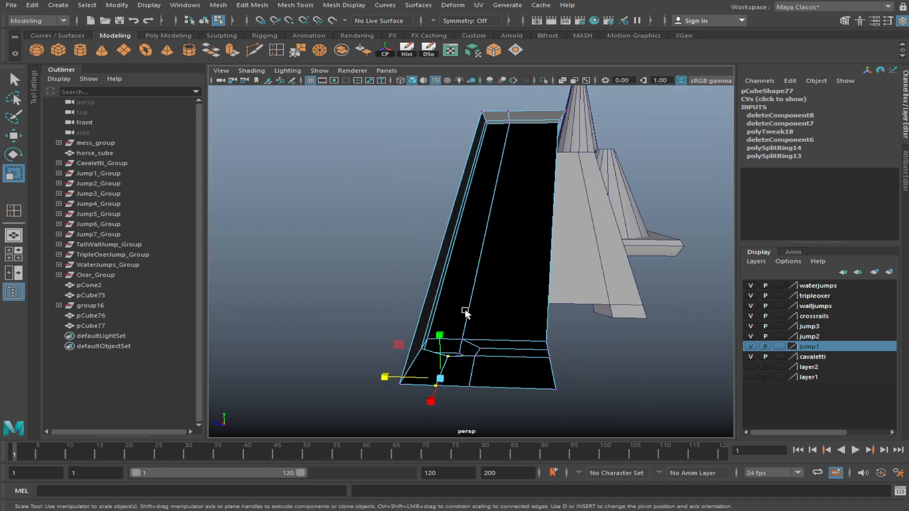
pyautogui.keyDown('alt'); pyautogui.moveTo(391, 372); pyautogui.dragTo(464, 371); pyautogui.keyUp('alt')
pyautogui.keyDown('alt'); pyautogui.moveTo(464, 371); pyautogui.dragTo(593, 342, button='right'); pyautogui.keyUp('alt')
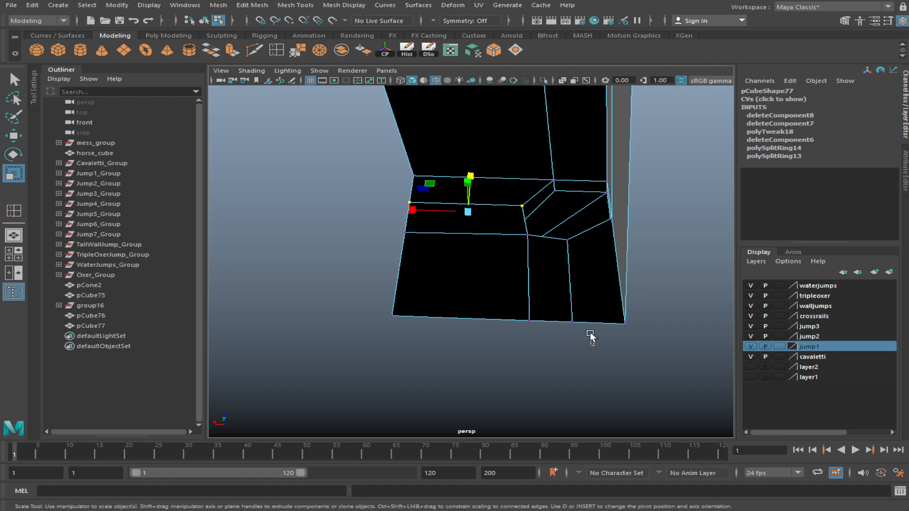
# Scale the vertices of one inner side of the foot flat so they line up with the underside edge line
pyautogui.keyDown('alt'); pyautogui.moveTo(553, 227); pyautogui.dragTo(586, 256); pyautogui.keyUp('alt')
pyautogui.keyDown('alt'); pyautogui.moveTo(554, 291); pyautogui.dragTo(569, 306); pyautogui.keyUp('alt')
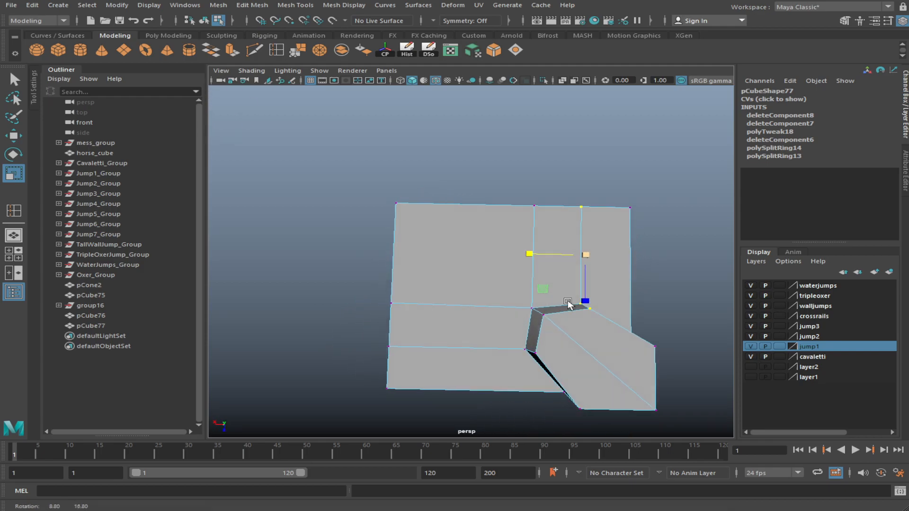
pyautogui.keyDown('alt'); pyautogui.moveTo(570, 306); pyautogui.dragTo(510, 302, button='middle'); pyautogui.keyUp('alt')
pyautogui.moveTo(495, 313); pyautogui.dragTo(496, 314)
pyautogui.keyDown('alt'); pyautogui.moveTo(511, 272); pyautogui.dragTo(517, 337); pyautogui.keyUp('alt')
pyautogui.scroll(-8, 521, 189)
pyautogui.keyDown('ctrl'); pyautogui.moveTo(530, 123); pyautogui.dragTo(379, 207); pyautogui.keyUp('ctrl')
pyautogui.press('f')
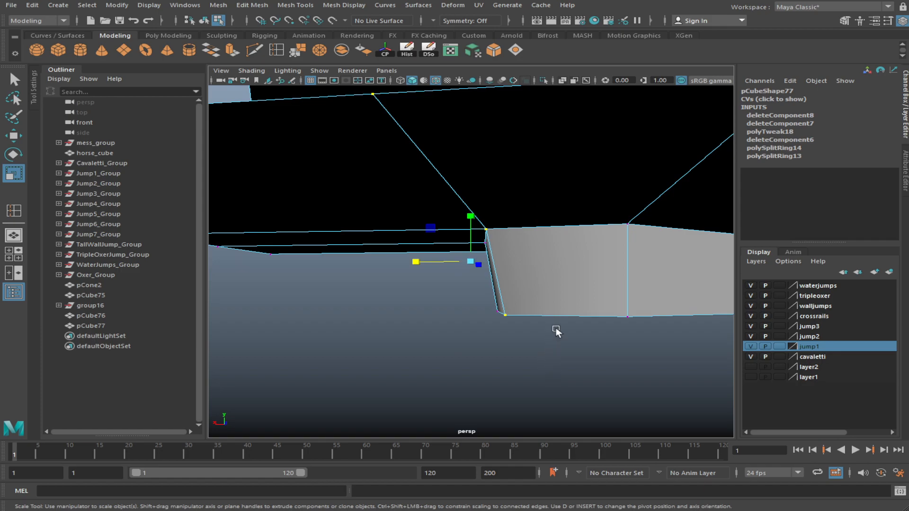
pyautogui.keyDown('alt'); pyautogui.moveTo(554, 341); pyautogui.dragTo(562, 251); pyautogui.keyUp('alt')
pyautogui.scroll(-10, 562, 252)
pyautogui.moveTo(415, 263); pyautogui.dragTo(622, 250)
# Scale the vertices on the foot's other inner side flat so they line up with their underside edge line
pyautogui.moveTo(477, 275); pyautogui.dragTo(493, 318)
pyautogui.scroll(-8, 494, 318)
pyautogui.keyDown('ctrl'); pyautogui.moveTo(498, 151); pyautogui.dragTo(458, 195); pyautogui.keyUp('ctrl')
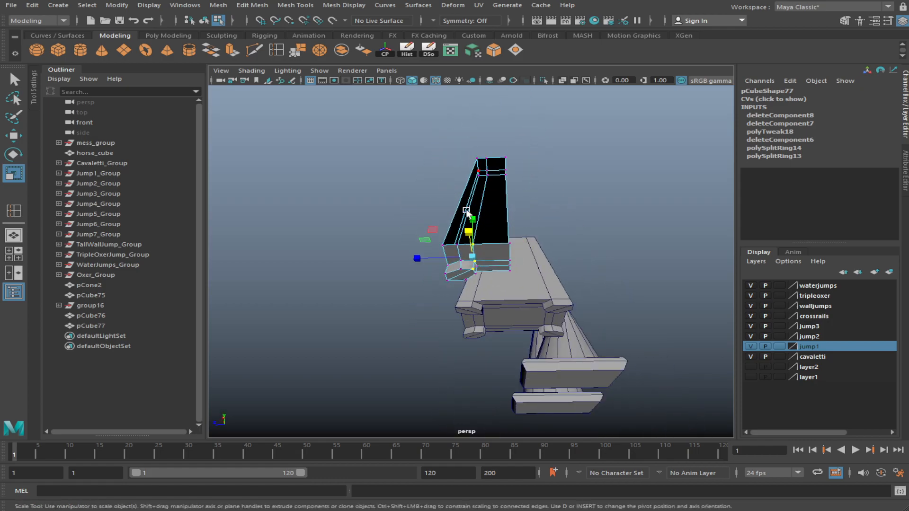
pyautogui.press('f')
pyautogui.moveTo(414, 263); pyautogui.dragTo(644, 247)
pyautogui.moveTo(556, 323)
pyautogui.keyDown('alt'); pyautogui.mouseDown()
pyautogui.moveTo(544, 355)
pyautogui.moveTo(534, 341)
pyautogui.moveTo(556, 354)
pyautogui.moveTo(506, 295)
pyautogui.moveTo(501, 416)
pyautogui.moveTo(484, 356)
pyautogui.moveTo(560, 331)
pyautogui.moveTo(517, 366)
pyautogui.moveTo(697, 331)
pyautogui.moveTo(558, 315)
pyautogui.mouseUp(); pyautogui.keyUp('alt')
# Move the bottom vertex of the foot's inner corner horizontally to square up the foot
pyautogui.press('w')
pyautogui.keyDown('alt'); pyautogui.moveTo(403, 161); pyautogui.dragTo(547, 337); pyautogui.keyUp('alt')
pyautogui.keyDown('alt'); pyautogui.moveTo(548, 257); pyautogui.dragTo(563, 140); pyautogui.keyUp('alt')
pyautogui.scroll(-5, 562, 140)
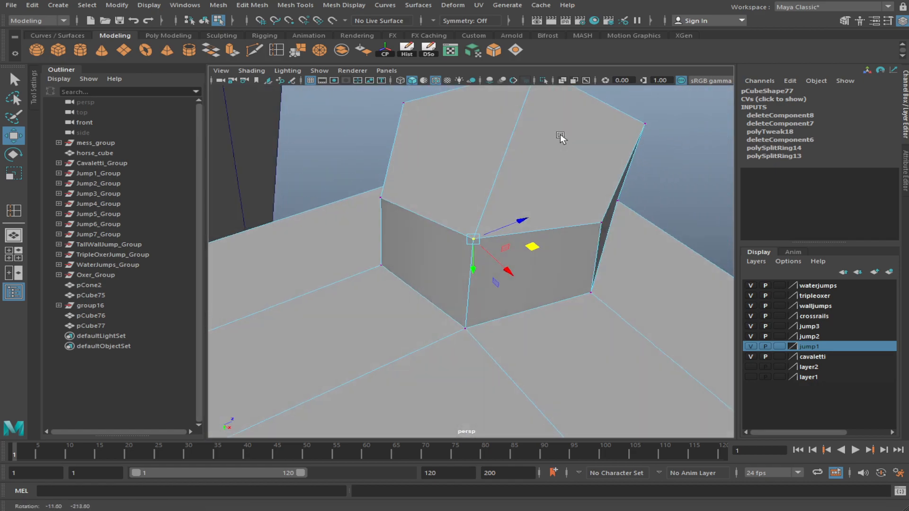
pyautogui.keyDown('alt'); pyautogui.moveTo(489, 256); pyautogui.dragTo(438, 296); pyautogui.keyUp('alt')
pyautogui.keyDown('alt'); pyautogui.moveTo(438, 296); pyautogui.dragTo(508, 306, button='right'); pyautogui.keyUp('alt')
pyautogui.keyDown('alt'); pyautogui.moveTo(508, 306); pyautogui.dragTo(568, 353); pyautogui.keyUp('alt')
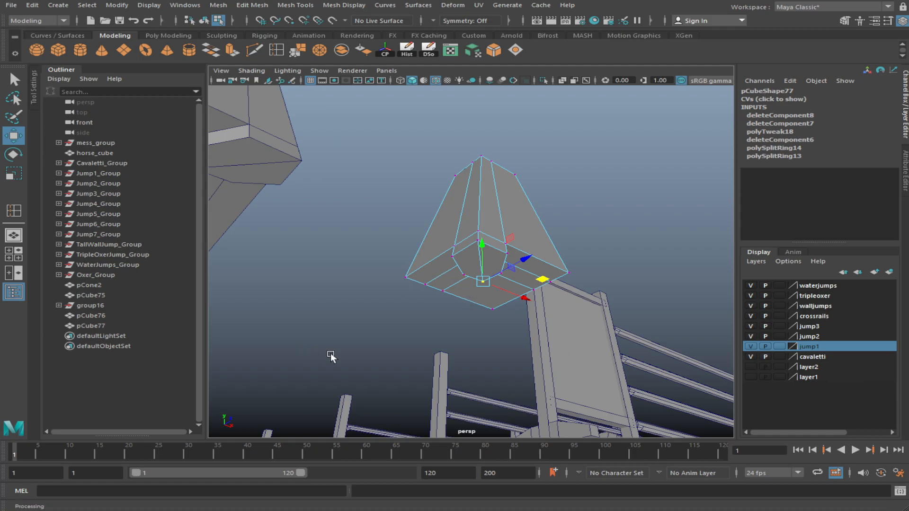
# Return to object selection and select the quarter piece as a whole object
pyautogui.keyDown('alt'); pyautogui.moveTo(314, 355); pyautogui.dragTo(349, 310); pyautogui.keyUp('alt')
pyautogui.click(349, 311)
pyautogui.click(205, 20)
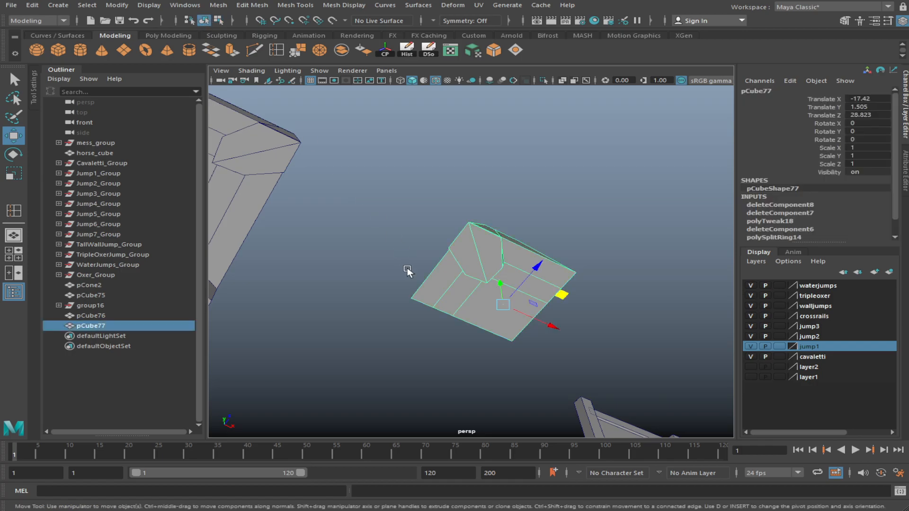
pyautogui.click(408, 268)
pyautogui.scroll(5, 476, 373)
pyautogui.click(476, 372)
pyautogui.press('f')
pyautogui.keyDown('alt'); pyautogui.moveTo(515, 303); pyautogui.dragTo(524, 364); pyautogui.keyUp('alt')
pyautogui.scroll(-5, 336, 349)
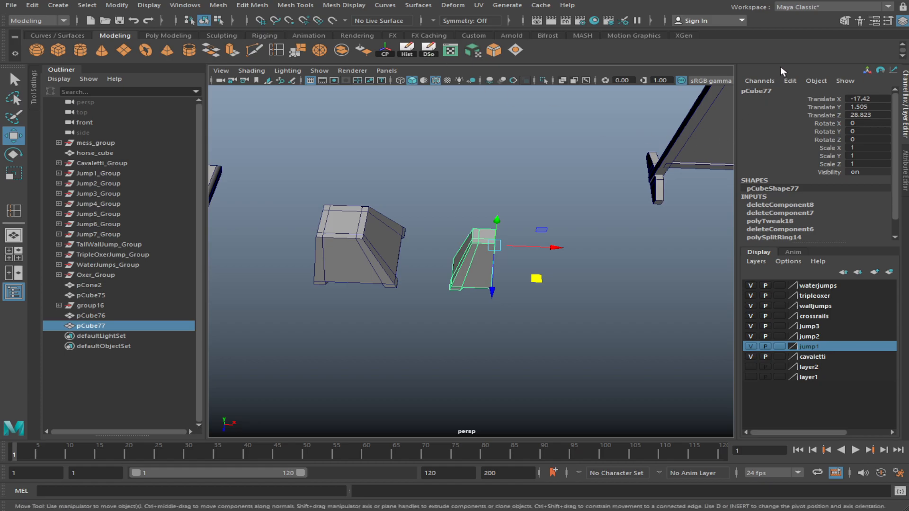
# Duplicate the quarter piece mirrored with Scale Z -1 and move the copy to Translate Z 29.011 against the original
pyautogui.hotkey('ctrl', 'shift', 'd')
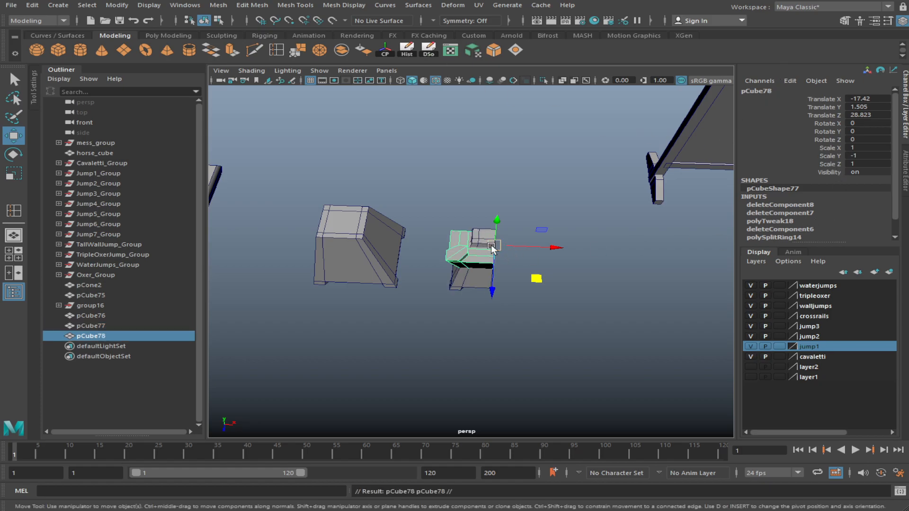
pyautogui.hotkey('ctrl', 'z')
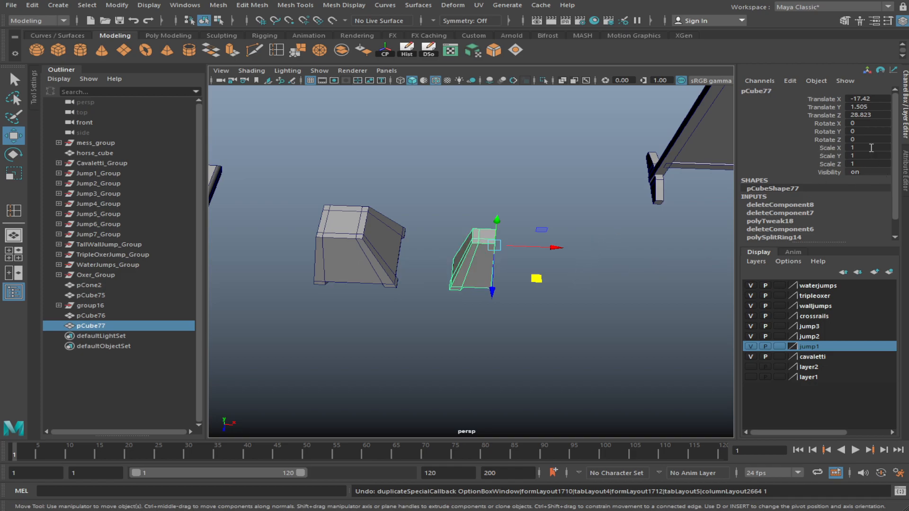
pyautogui.hotkey('ctrl', 'shift', 'd')
pyautogui.keyDown('alt'); pyautogui.moveTo(587, 281); pyautogui.dragTo(575, 279); pyautogui.keyUp('alt')
pyautogui.press('f')
pyautogui.keyDown('alt'); pyautogui.moveTo(480, 268); pyautogui.dragTo(443, 249); pyautogui.keyUp('alt')
# Select both quarter pieces and duplicate them mirrored along X with Scale X -1
pyautogui.keyDown('shift'); pyautogui.click(443, 250); pyautogui.keyUp('shift')
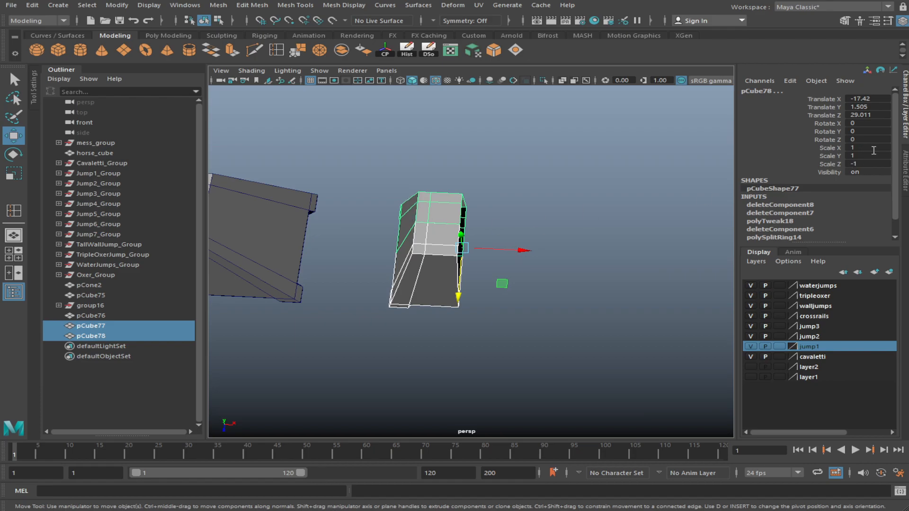
pyautogui.click(772, 246)
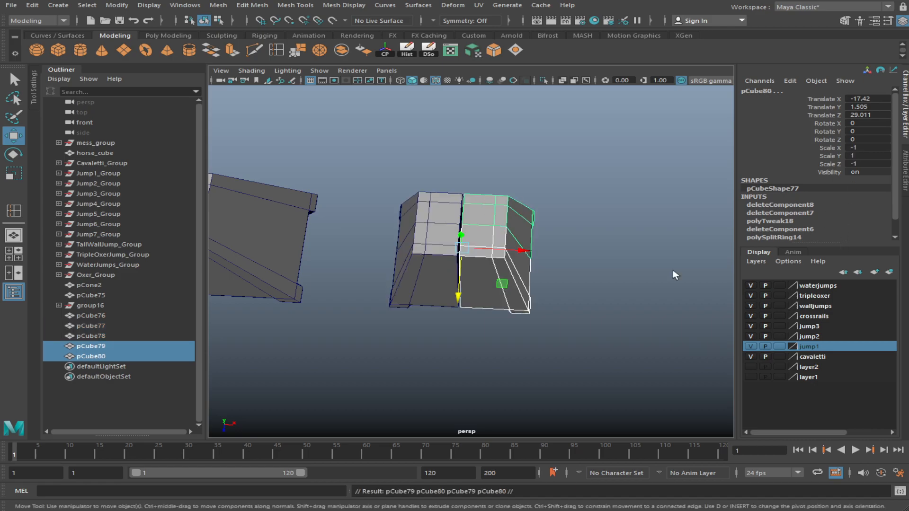
pyautogui.keyDown('alt'); pyautogui.moveTo(536, 298); pyautogui.dragTo(521, 328); pyautogui.keyUp('alt')
# Select all four quarter pieces and combine them into one mesh
pyautogui.moveTo(583, 403); pyautogui.dragTo(422, 208)
pyautogui.scroll(-5, 434, 227)
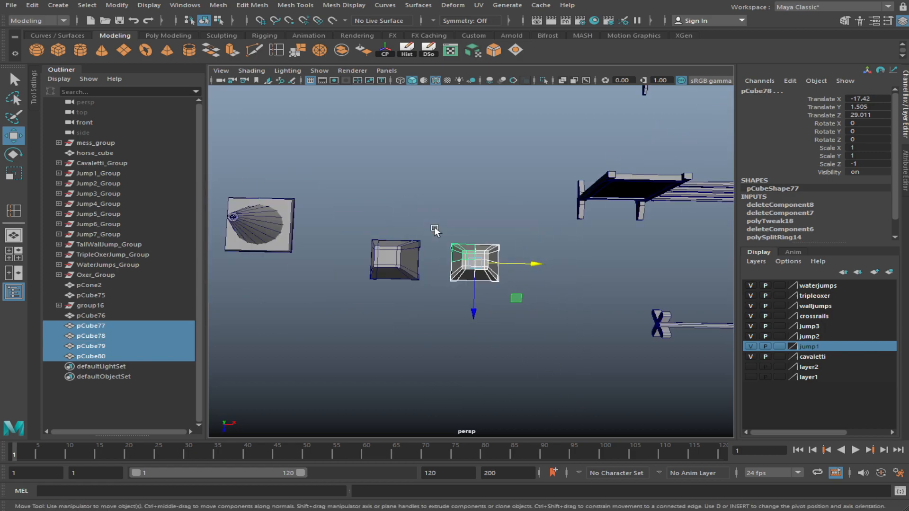
pyautogui.scroll(4, 434, 227)
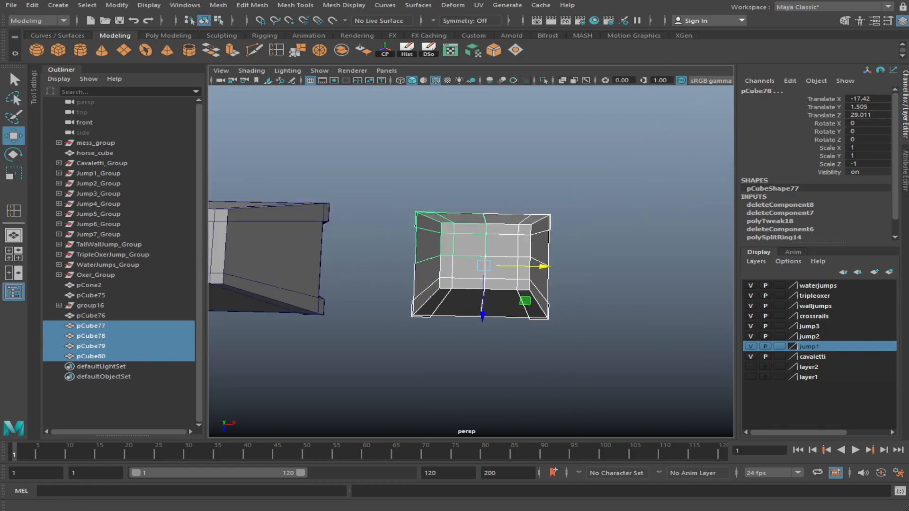
pyautogui.click(343, 52)
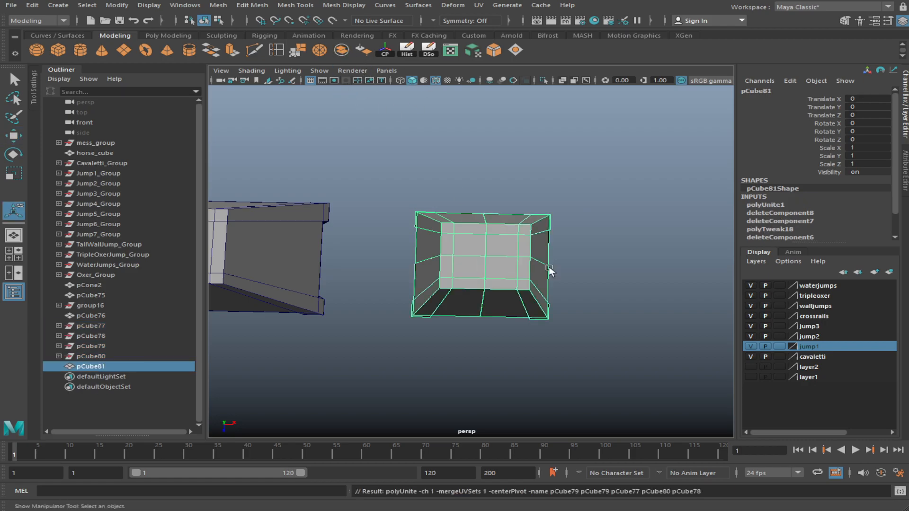
# With X-ray display on, scale the vertices along both middle seams of the combined block flat
pyautogui.keyDown('alt'); pyautogui.moveTo(548, 269); pyautogui.dragTo(505, 250); pyautogui.keyUp('alt')
pyautogui.moveTo(506, 250); pyautogui.dragTo(456, 251, button='right')
pyautogui.keyDown('alt'); pyautogui.moveTo(455, 251); pyautogui.dragTo(392, 270); pyautogui.keyUp('alt')
pyautogui.press('w')
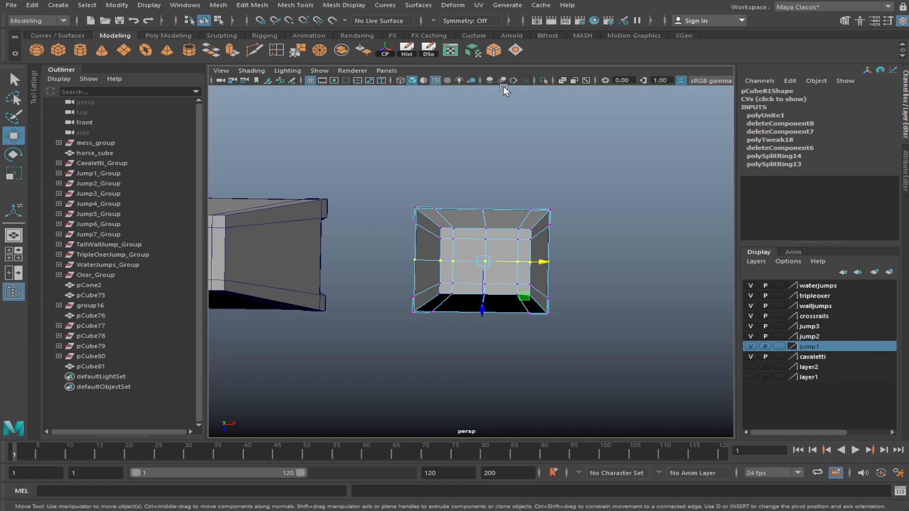
pyautogui.click(562, 80)
pyautogui.keyDown('alt'); pyautogui.moveTo(523, 179); pyautogui.dragTo(493, 315); pyautogui.keyUp('alt')
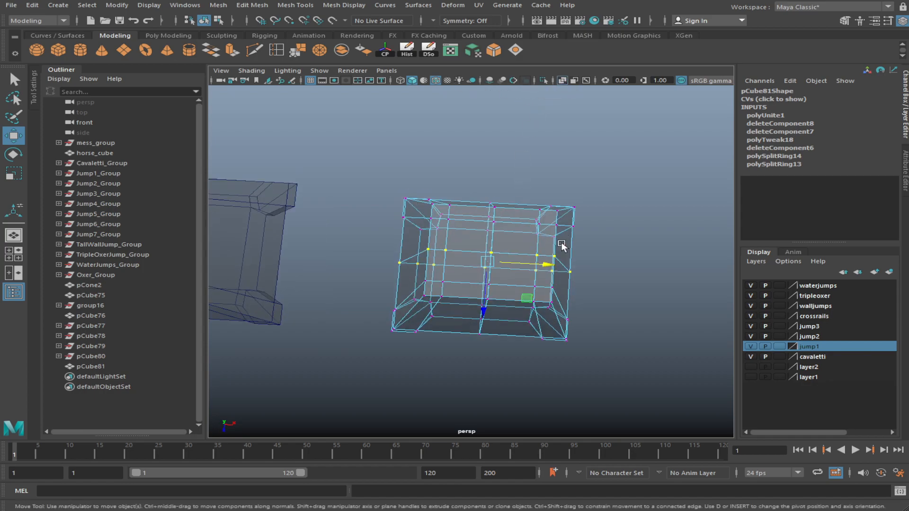
pyautogui.press('r')
pyautogui.keyDown('alt'); pyautogui.moveTo(528, 237); pyautogui.dragTo(503, 252); pyautogui.keyUp('alt')
pyautogui.moveTo(498, 198); pyautogui.dragTo(463, 359)
pyautogui.press('w')
# Merge the overlapping vertices along the lengthwise and crosswise middle seams of the combined block
pyautogui.moveTo(388, 260); pyautogui.dragTo(609, 295)
pyautogui.click(300, 53)
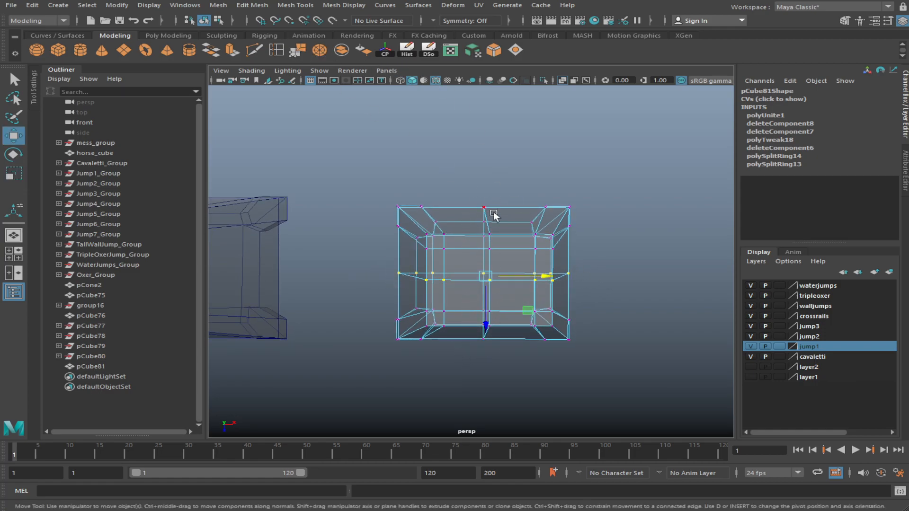
pyautogui.moveTo(503, 187); pyautogui.dragTo(471, 376)
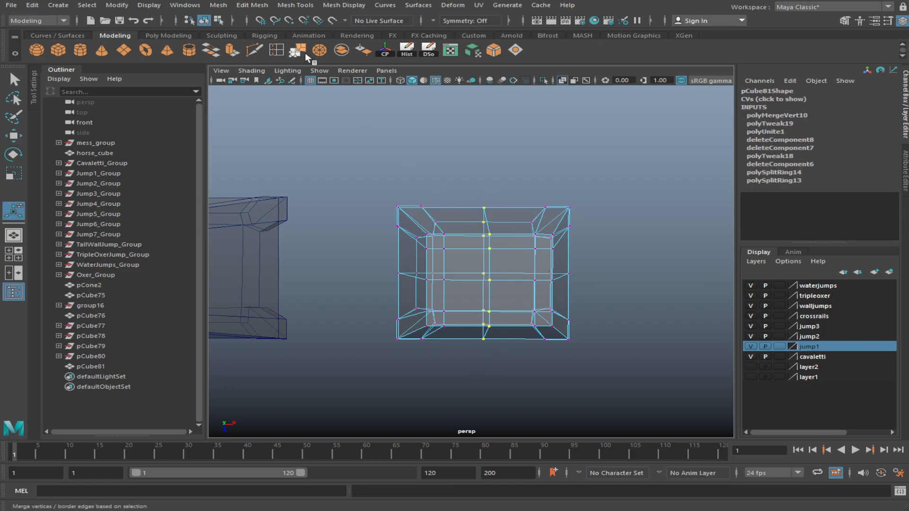
pyautogui.press('g')
pyautogui.keyDown('alt'); pyautogui.moveTo(544, 368); pyautogui.dragTo(548, 205); pyautogui.keyUp('alt')
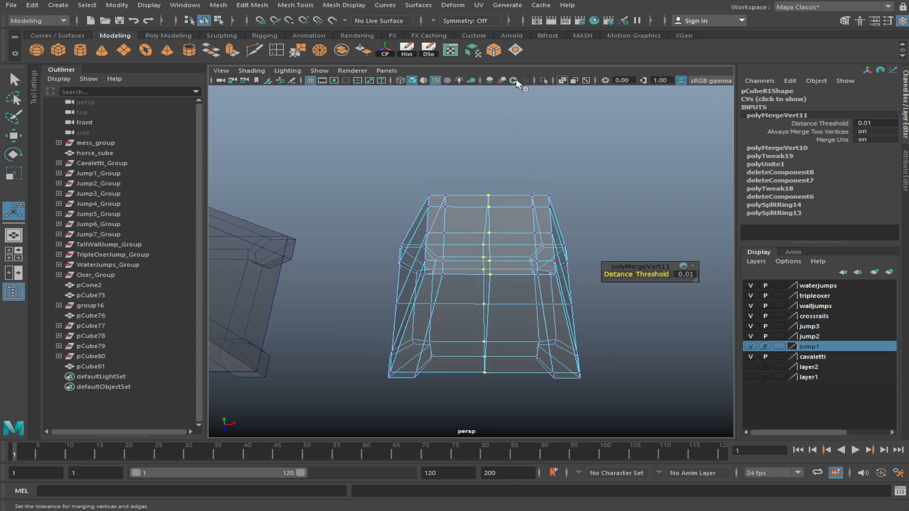
# Turn off X-ray display and delete both middle edge loops from the merged block
pyautogui.moveTo(493, 192); pyautogui.dragTo(485, 182, button='right')
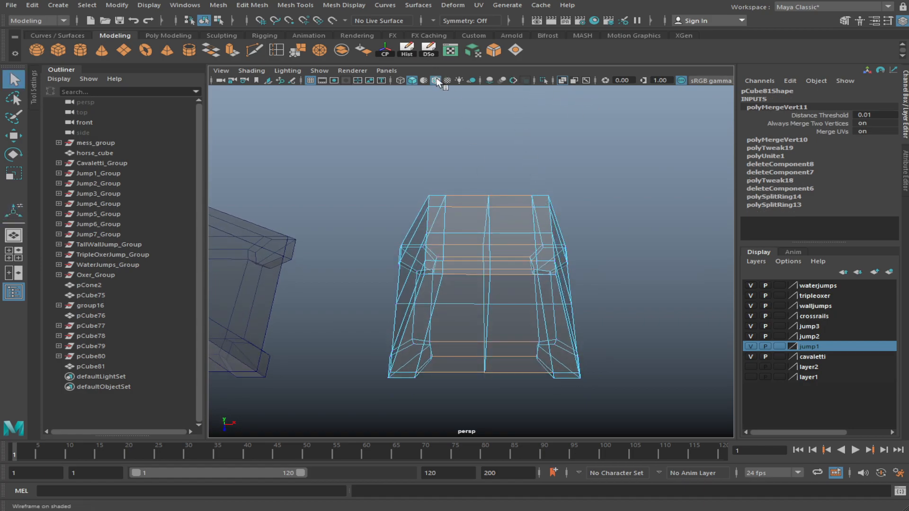
pyautogui.click(563, 81)
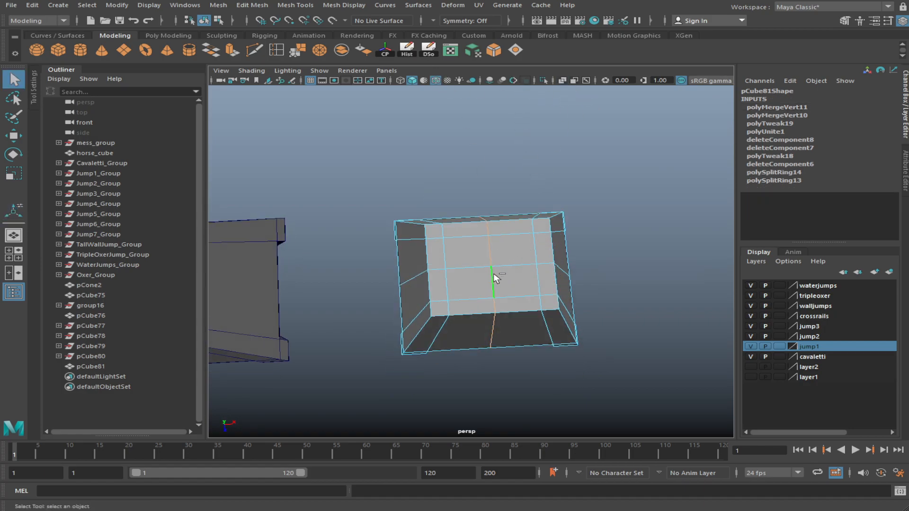
pyautogui.press('Delete')
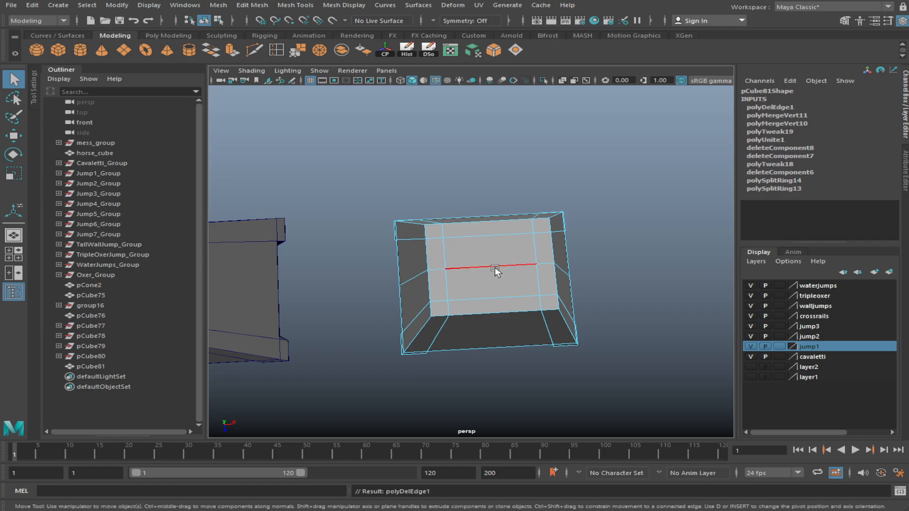
pyautogui.press('w')
pyautogui.click(493, 268)
pyautogui.press('Delete')
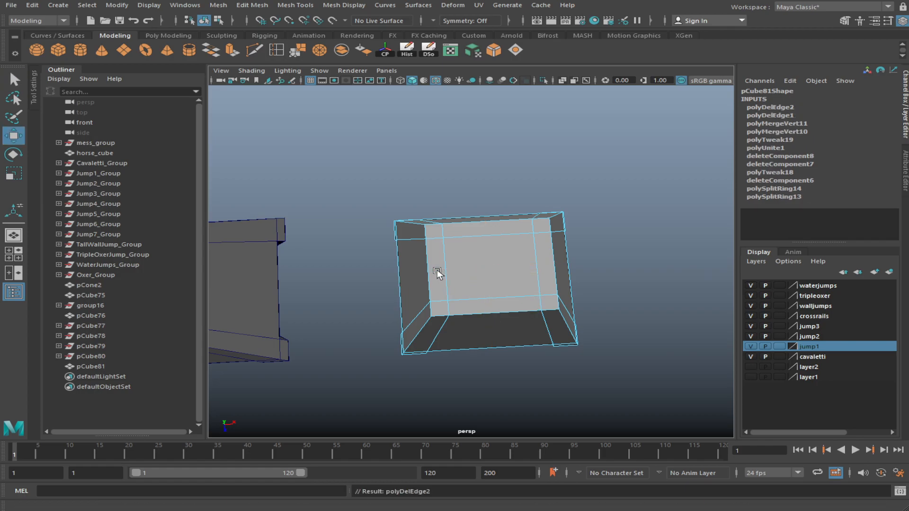
# Inspect the merged block from the front, top, sides and underside, comparing it with the original block beside it
pyautogui.keyDown('alt'); pyautogui.moveTo(437, 274); pyautogui.dragTo(499, 274); pyautogui.keyUp('alt')
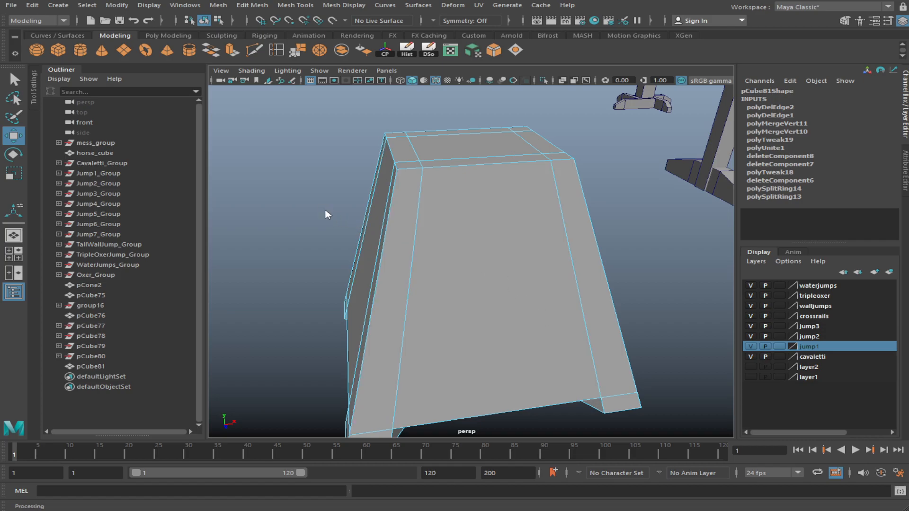
pyautogui.click(363, 203)
pyautogui.keyDown('alt'); pyautogui.moveTo(380, 214); pyautogui.dragTo(469, 317); pyautogui.keyUp('alt')
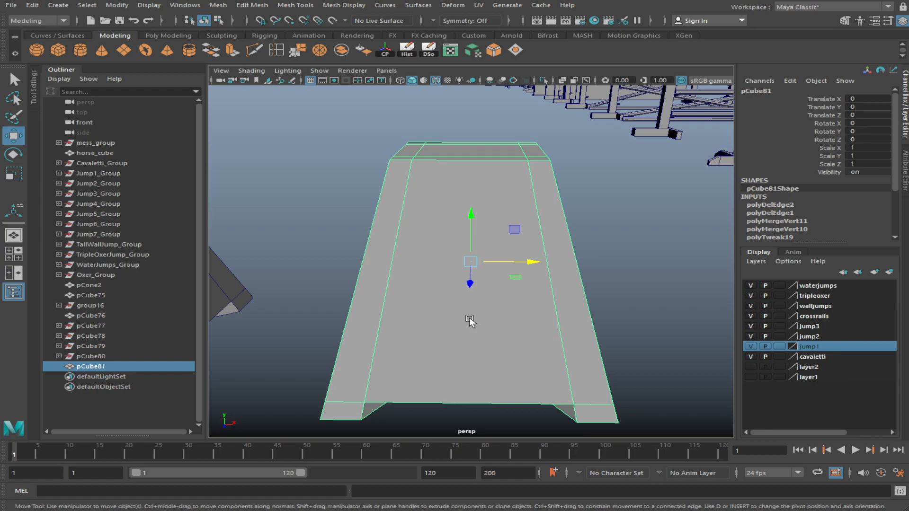
pyautogui.keyDown('alt'); pyautogui.moveTo(592, 287); pyautogui.dragTo(594, 303); pyautogui.keyUp('alt')
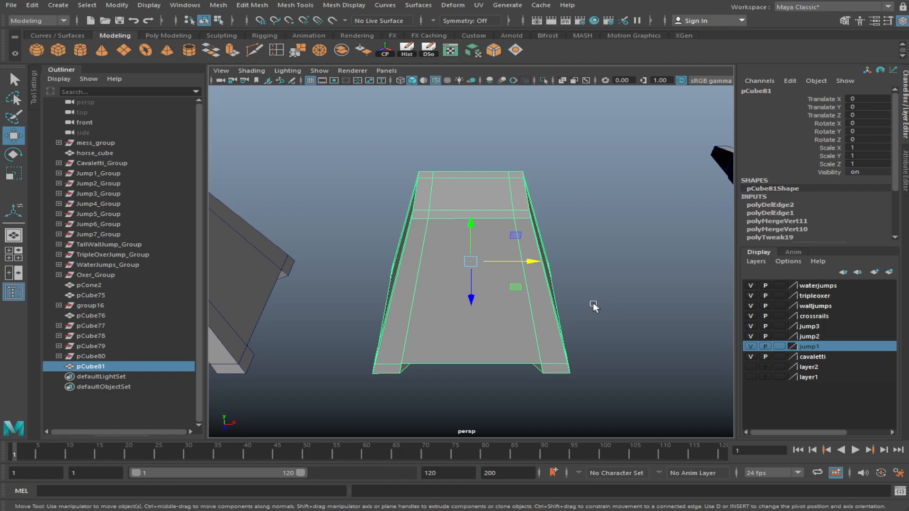
pyautogui.click(609, 328)
pyautogui.scroll(1, 550, 316)
pyautogui.click(550, 316)
pyautogui.keyDown('alt'); pyautogui.moveTo(550, 317); pyautogui.dragTo(540, 270); pyautogui.keyUp('alt')
pyautogui.scroll(-5, 512, 274)
pyautogui.keyDown('alt'); pyautogui.moveTo(407, 275); pyautogui.dragTo(487, 319); pyautogui.keyUp('alt')
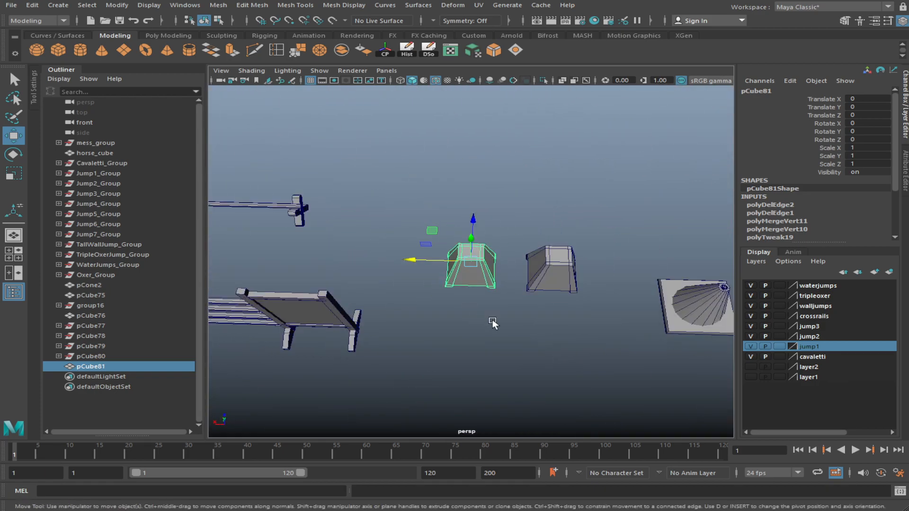
pyautogui.scroll(5, 513, 365)
pyautogui.keyDown('alt'); pyautogui.moveTo(513, 366); pyautogui.dragTo(509, 227); pyautogui.keyUp('alt')
pyautogui.keyDown('alt'); pyautogui.moveTo(597, 341); pyautogui.dragTo(621, 364); pyautogui.keyUp('alt')
pyautogui.keyDown('alt'); pyautogui.moveTo(621, 364); pyautogui.dragTo(611, 368, button='middle'); pyautogui.keyUp('alt')
pyautogui.scroll(-3, 536, 365)
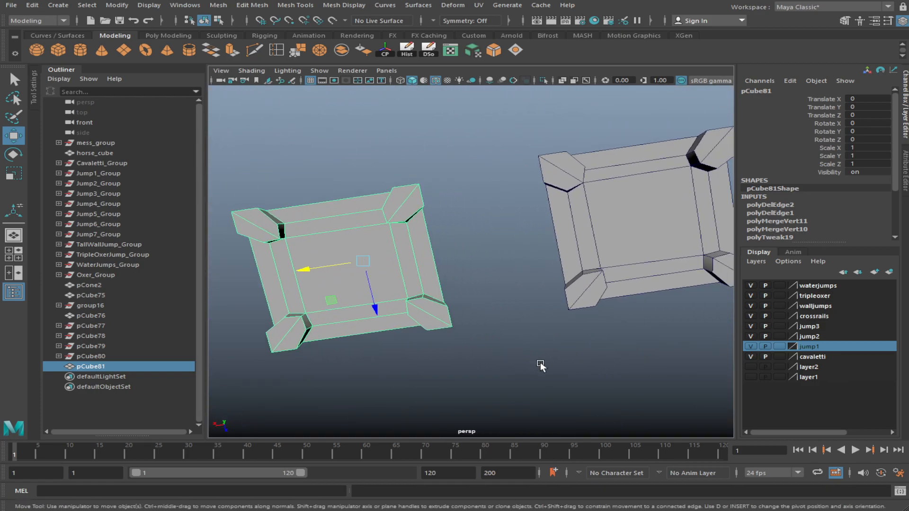
# Delete the original block beside the newly merged one
pyautogui.scroll(-3, 549, 355)
pyautogui.click(534, 256)
pyautogui.press('Delete')
pyautogui.scroll(-3, 530, 258)
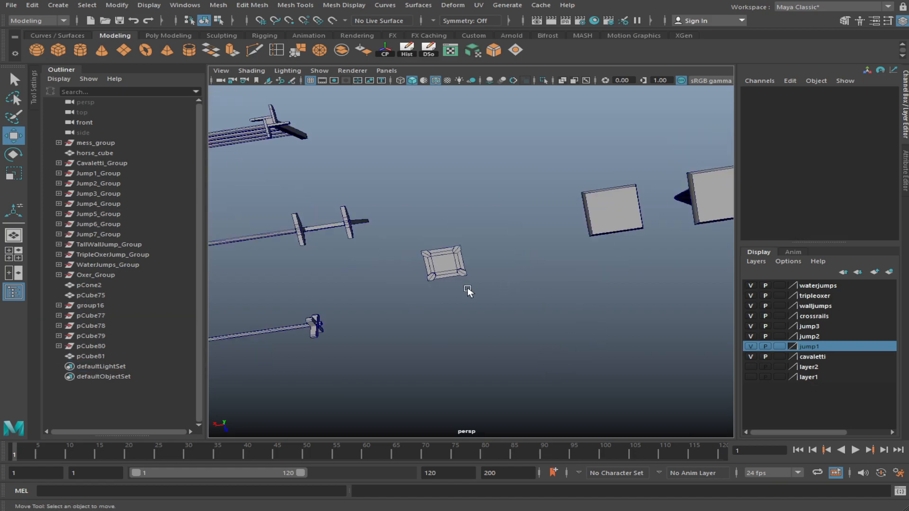
# Move the merged block beside the small traffic cone, to Translate X -8.044 and Z -2.633, and delete history on all objects
pyautogui.click(439, 268)
pyautogui.press('f')
pyautogui.scroll(-5, 467, 221)
pyautogui.keyDown('alt'); pyautogui.moveTo(468, 221); pyautogui.dragTo(344, 235); pyautogui.keyUp('alt')
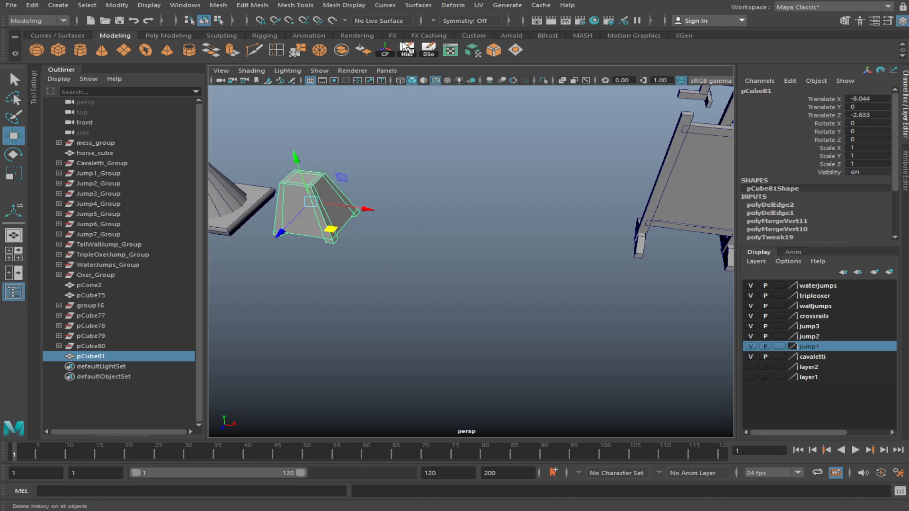
pyautogui.press('f')
pyautogui.keyDown('alt'); pyautogui.moveTo(416, 167); pyautogui.dragTo(544, 268); pyautogui.keyUp('alt')
pyautogui.click(528, 260)
pyautogui.click(502, 261)
pyautogui.click(388, 351)
pyautogui.keyDown('alt'); pyautogui.moveTo(388, 352); pyautogui.dragTo(568, 335); pyautogui.keyUp('alt')
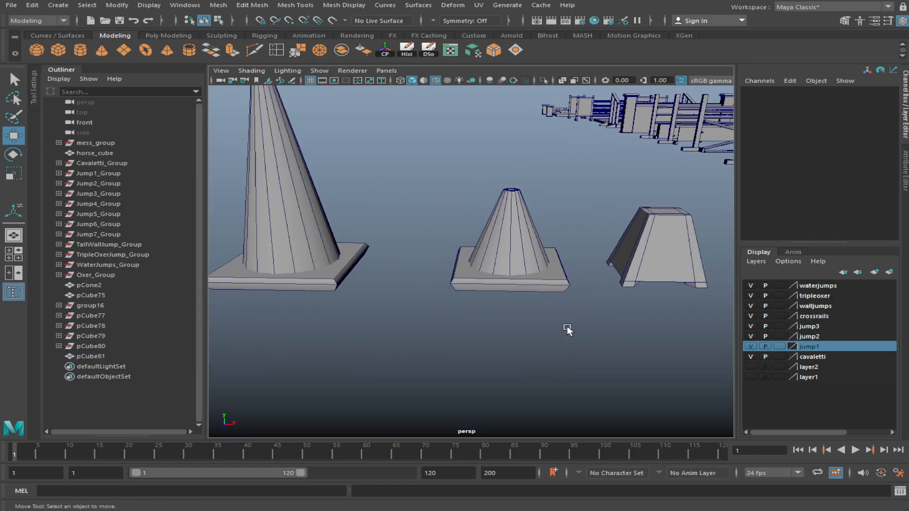
# Combine the parts of each traffic cone with its base into a single mesh per cone and delete all history
pyautogui.click(512, 247)
pyautogui.click(338, 53)
pyautogui.moveTo(249, 214); pyautogui.dragTo(303, 282)
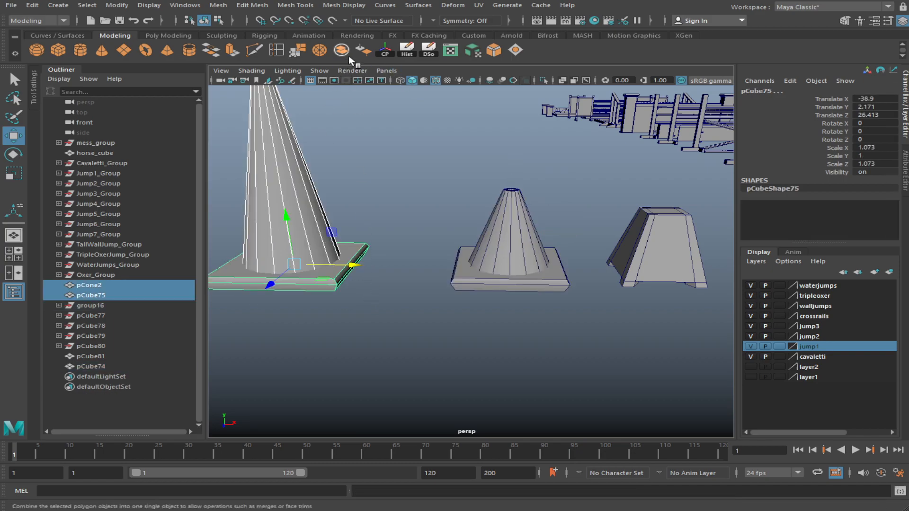
pyautogui.click(346, 55)
pyautogui.click(410, 50)
pyautogui.click(422, 340)
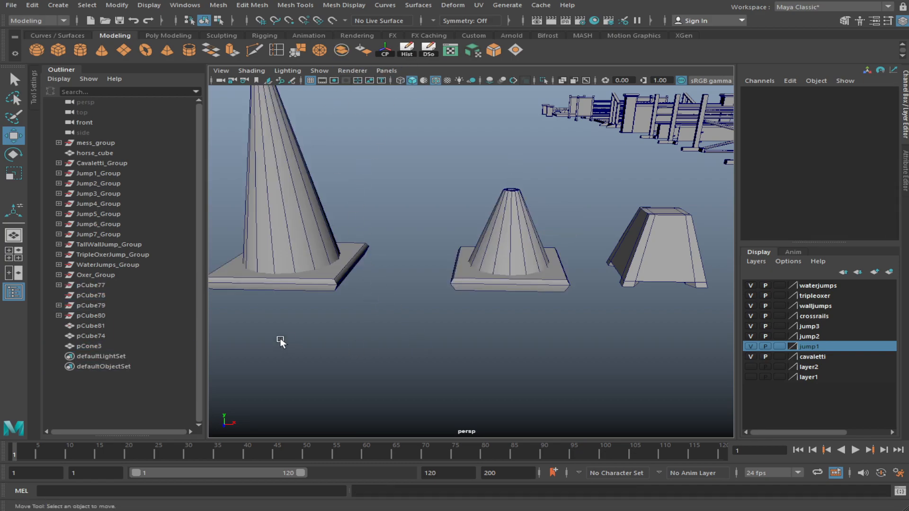
# Delete the leftover empty transform nodes pCube78, pCube79 and pCube80 from the scene
pyautogui.click(107, 314)
pyautogui.click(58, 315)
pyautogui.click(58, 306)
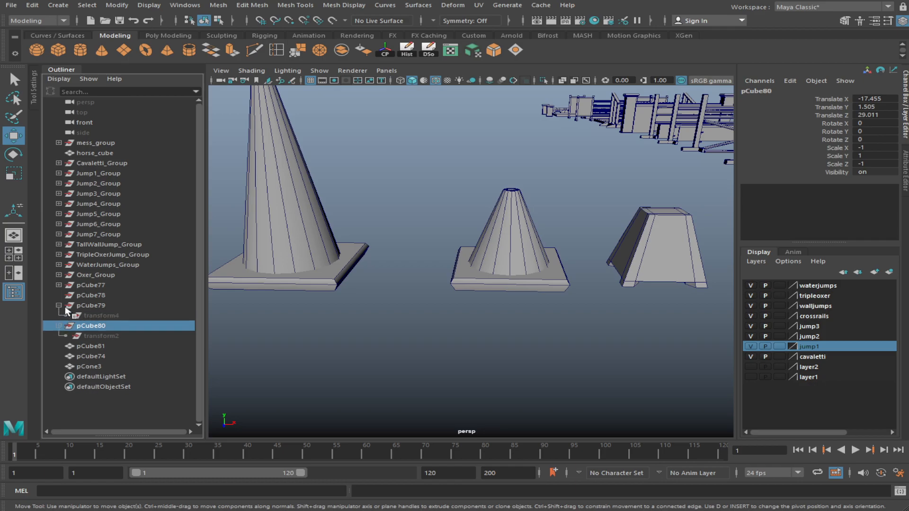
pyautogui.click(87, 305)
pyautogui.keyDown('ctrl'); pyautogui.click(99, 326); pyautogui.keyUp('ctrl')
pyautogui.press('Delete')
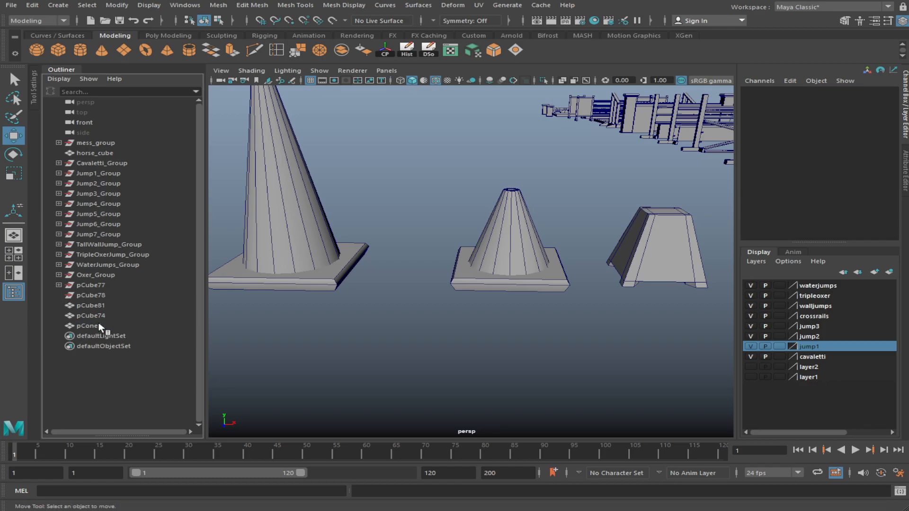
pyautogui.click(94, 294)
pyautogui.press('Delete')
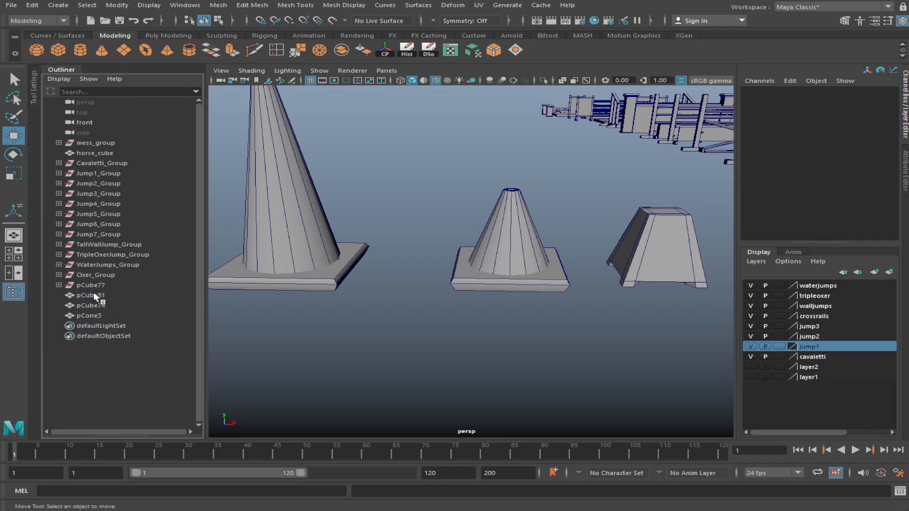
# Move the tapered block farther from the small cone along X, to Translate X -5.227, to even out the prop spacing
pyautogui.scroll(-4, 513, 342)
pyautogui.keyDown('alt'); pyautogui.moveTo(512, 339); pyautogui.dragTo(502, 336, button='middle'); pyautogui.keyUp('alt')
pyautogui.scroll(-2, 502, 319)
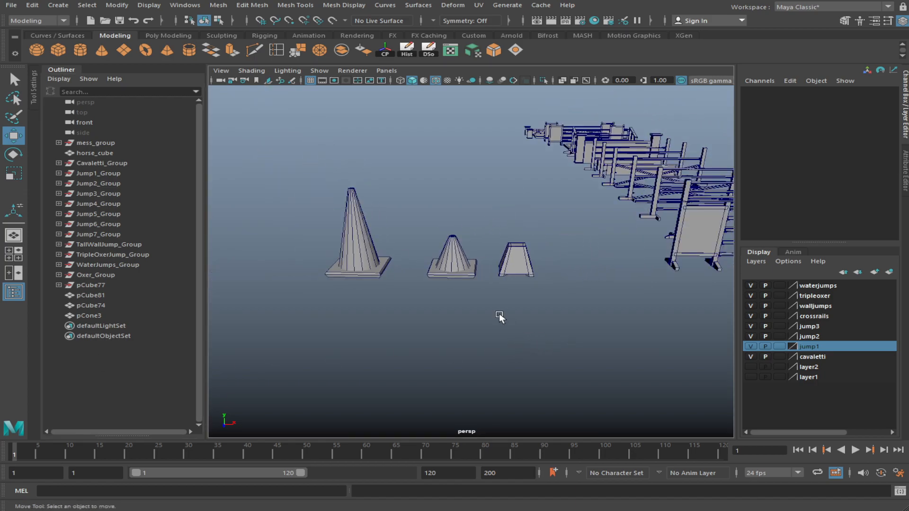
pyautogui.moveTo(527, 274); pyautogui.dragTo(526, 273)
pyautogui.moveTo(582, 260); pyautogui.dragTo(612, 262)
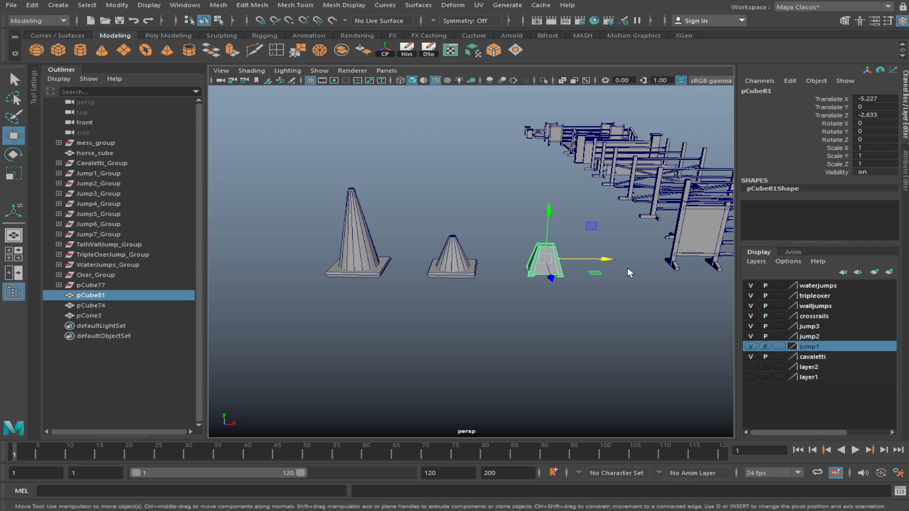
pyautogui.click(587, 298)
pyautogui.keyDown('alt'); pyautogui.moveTo(586, 297); pyautogui.dragTo(521, 311); pyautogui.keyUp('alt')
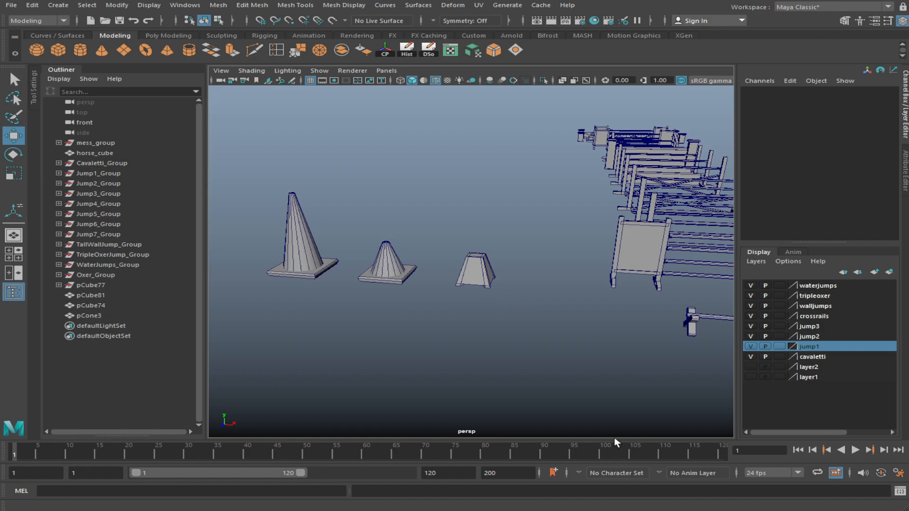
pyautogui.keyDown('alt'); pyautogui.moveTo(497, 294); pyautogui.dragTo(488, 270); pyautogui.keyUp('alt')
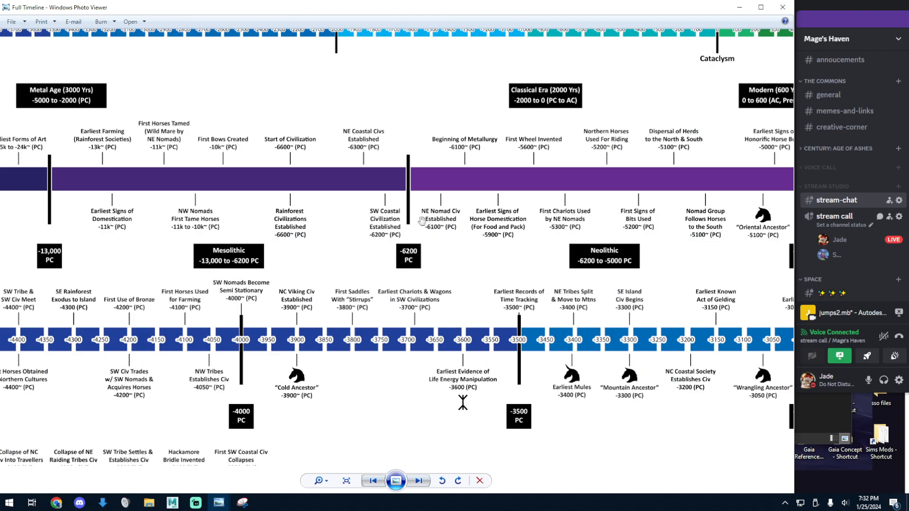
# Switch to Windows Photo Viewer and examine the Full Timeline image and the southern regions of the Climates Pre-Cat Map
pyautogui.moveTo(331, 220)
pyautogui.mouseDown()
pyautogui.moveTo(408, 243)
pyautogui.moveTo(287, 282)
pyautogui.moveTo(332, 236)
pyautogui.mouseUp()
pyautogui.scroll(1, 258, 261)
pyautogui.moveTo(257, 261); pyautogui.dragTo(309, 270)
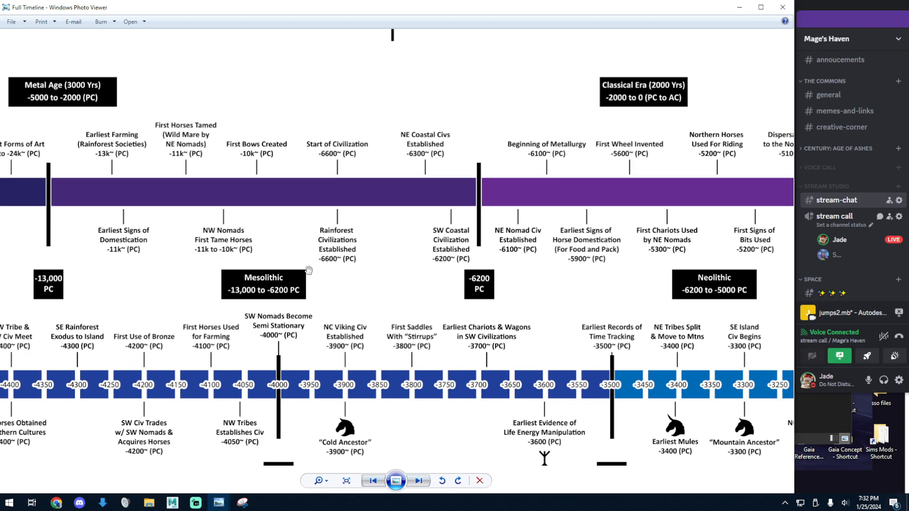
pyautogui.moveTo(318, 312)
pyautogui.mouseDown()
pyautogui.moveTo(324, 286)
pyautogui.moveTo(333, 308)
pyautogui.mouseUp()
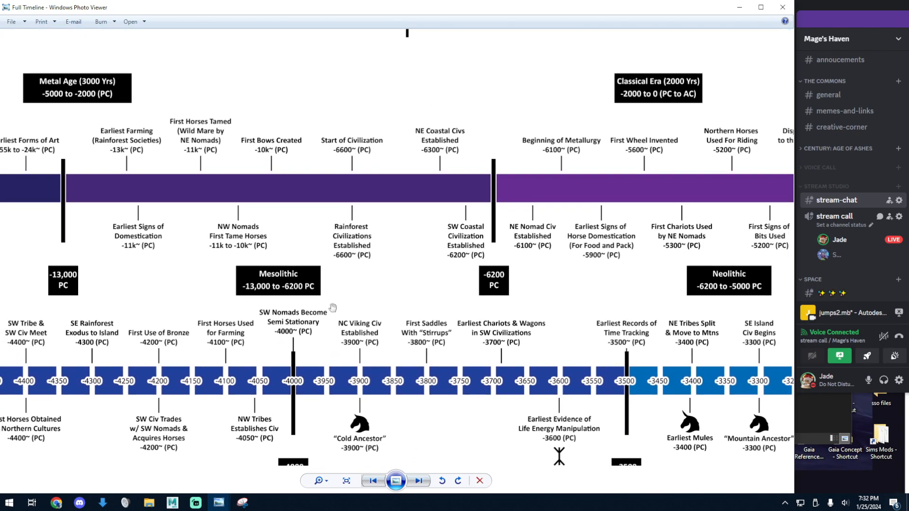
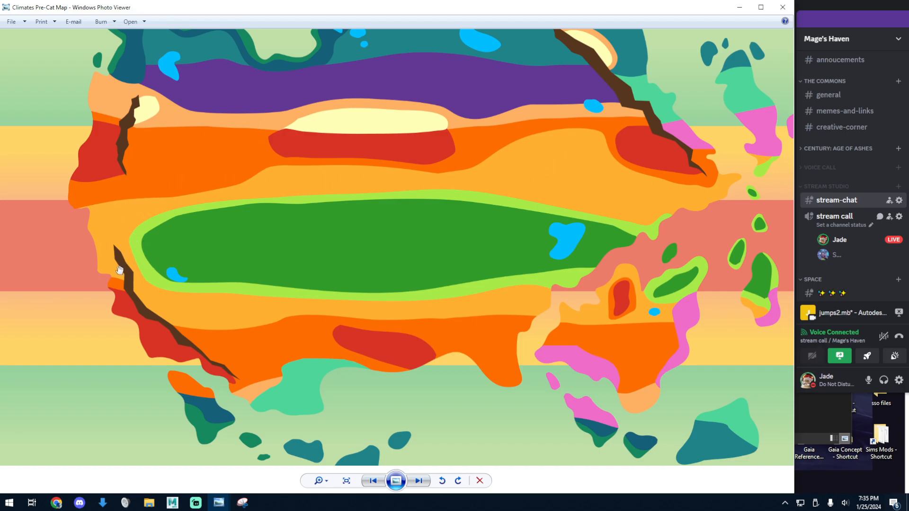
pyautogui.moveTo(229, 322); pyautogui.dragTo(284, 213)
pyautogui.scroll(2, 280, 221)
pyautogui.moveTo(581, 182); pyautogui.dragTo(439, 198)
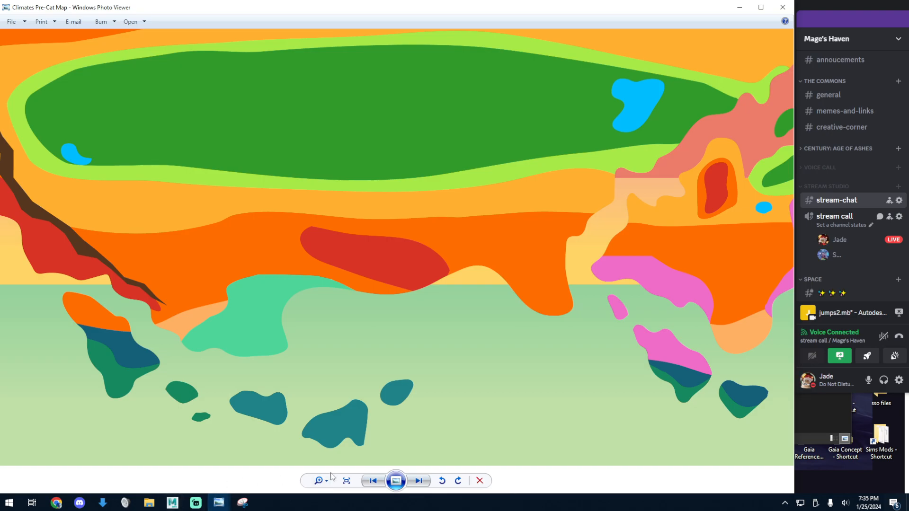
# Return to the Full Timeline image and read the Neolithic entries around -5200 to -5000 PC
pyautogui.click(373, 481)
pyautogui.scroll(8, 588, 94)
pyautogui.moveTo(687, 167); pyautogui.dragTo(272, 185)
pyautogui.scroll(3, 502, 104)
pyautogui.moveTo(554, 128); pyautogui.dragTo(341, 73)
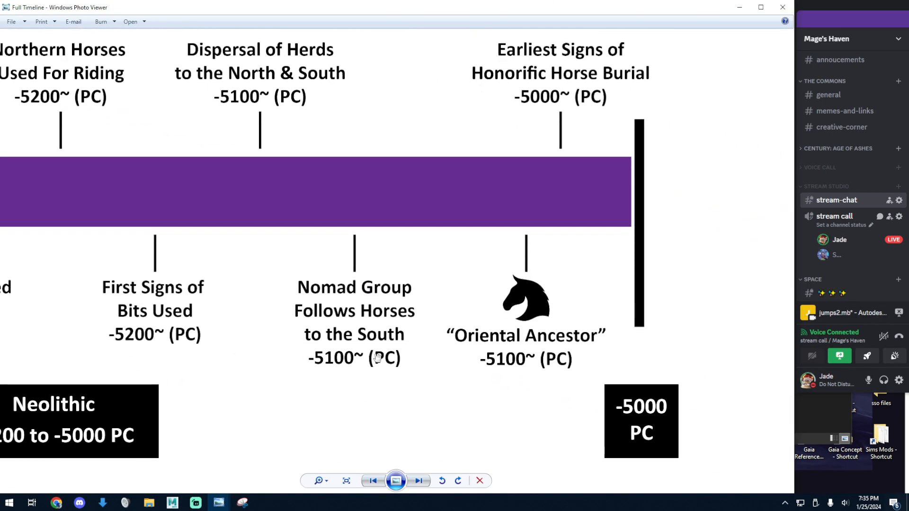
pyautogui.moveTo(357, 264); pyautogui.dragTo(280, 316)
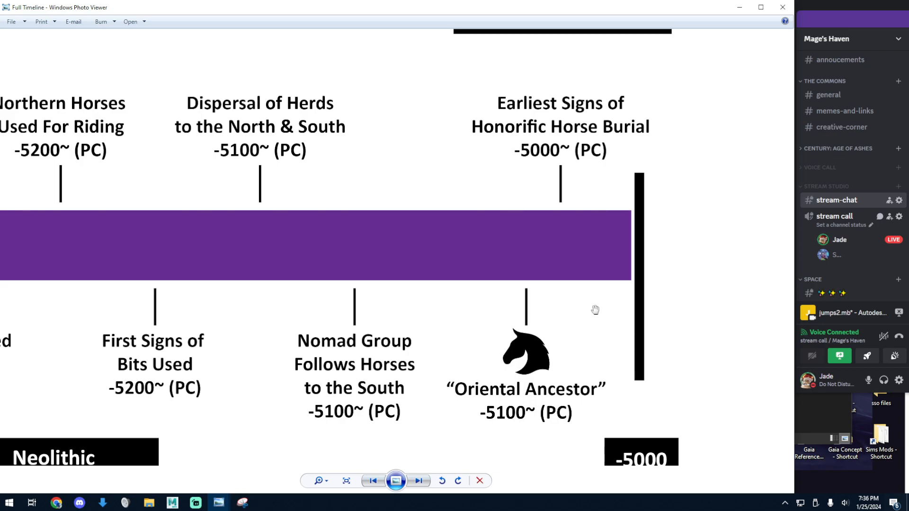
pyautogui.scroll(-2, 536, 287)
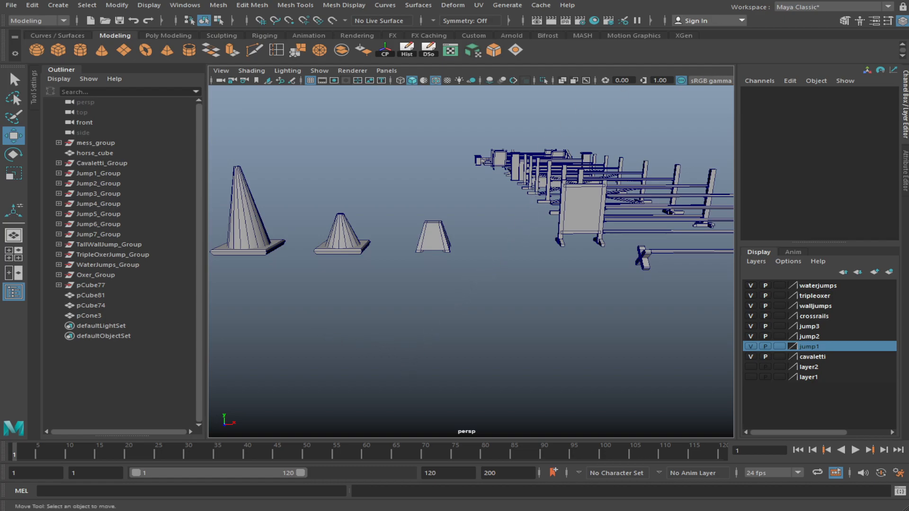
# Switch back to Maya and create an upright cylinder beside the tall cone, about 0.534 in radius and 11.578 high
pyautogui.keyDown('alt'); pyautogui.moveTo(329, 304); pyautogui.dragTo(454, 312); pyautogui.keyUp('alt')
pyautogui.keyDown('alt'); pyautogui.moveTo(395, 304); pyautogui.dragTo(517, 324); pyautogui.keyUp('alt')
pyautogui.click(80, 49)
pyautogui.scroll(5, 406, 298)
pyautogui.moveTo(380, 281); pyautogui.dragTo(377, 139)
pyautogui.keyDown('alt'); pyautogui.moveTo(381, 201); pyautogui.dragTo(496, 265, button='middle'); pyautogui.keyUp('alt')
pyautogui.scroll(2, 496, 274)
pyautogui.press('f')
pyautogui.moveTo(503, 307)
pyautogui.keyDown('alt'); pyautogui.mouseDown()
pyautogui.moveTo(475, 293)
pyautogui.moveTo(492, 296)
pyautogui.mouseUp(); pyautogui.keyUp('alt')
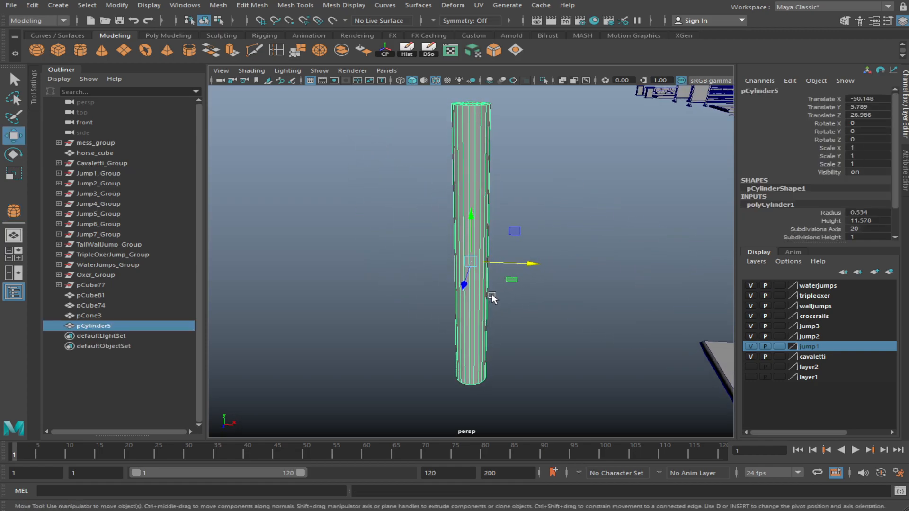
pyautogui.keyDown('alt'); pyautogui.moveTo(574, 219); pyautogui.dragTo(574, 232); pyautogui.keyUp('alt')
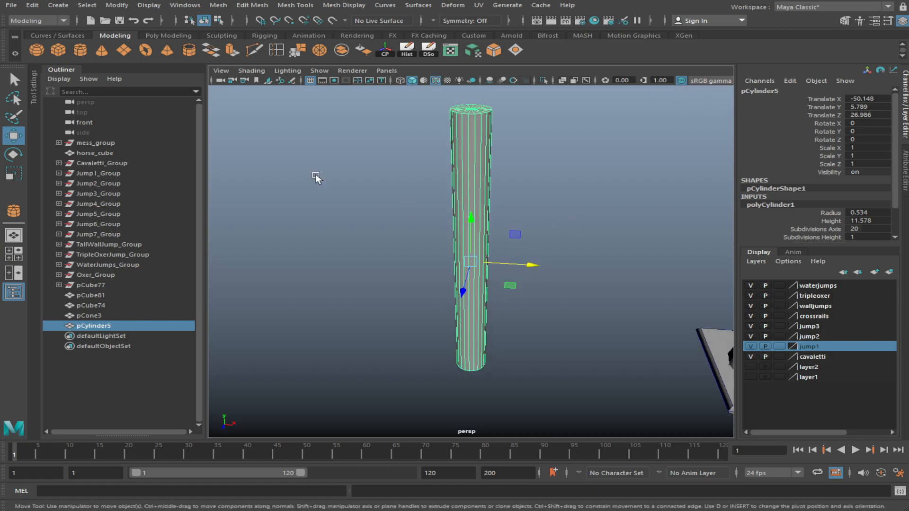
# Reduce the cylinder's Subdivisions Axis to 8
pyautogui.click(815, 229)
pyautogui.moveTo(642, 287); pyautogui.dragTo(564, 282, button='middle')
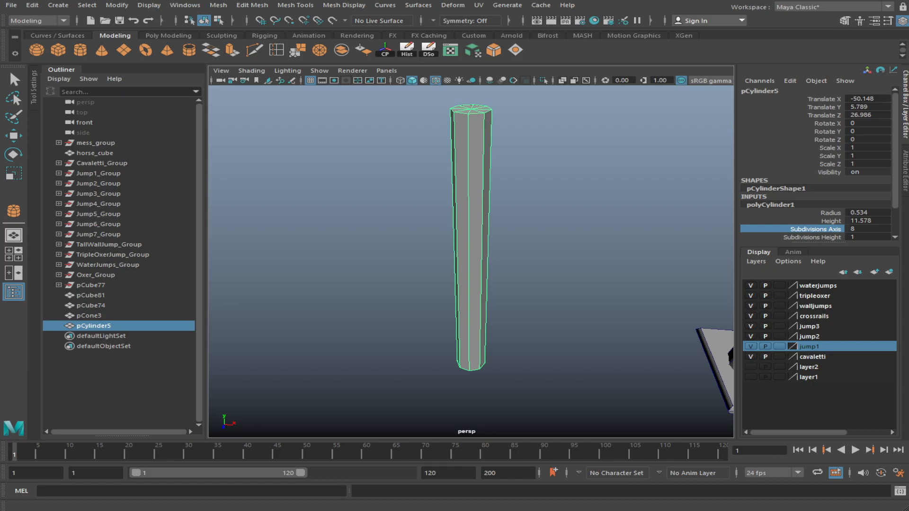
pyautogui.click(866, 368)
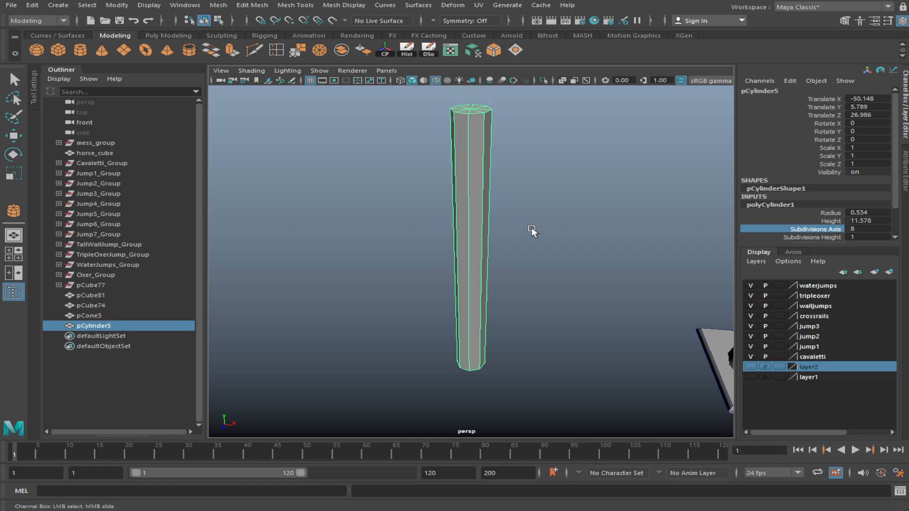
pyautogui.press('w')
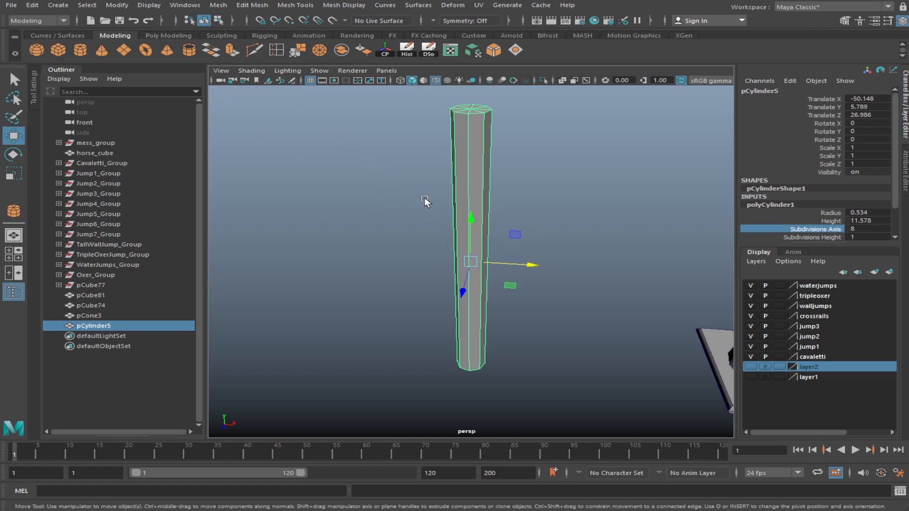
# Scale the cylinder down in X and Z into a thin pole and compare it with the cones and block
pyautogui.press('r')
pyautogui.moveTo(507, 291)
pyautogui.mouseDown()
pyautogui.moveTo(488, 287)
pyautogui.moveTo(502, 329)
pyautogui.moveTo(498, 303)
pyautogui.mouseUp()
pyautogui.keyDown('alt'); pyautogui.moveTo(528, 266); pyautogui.dragTo(493, 267); pyautogui.keyUp('alt')
pyautogui.keyDown('alt'); pyautogui.moveTo(493, 267); pyautogui.dragTo(488, 302, button='right'); pyautogui.keyUp('alt')
pyautogui.press('w')
pyautogui.click(527, 324)
pyautogui.keyDown('alt'); pyautogui.moveTo(564, 339); pyautogui.dragTo(464, 329, button='middle'); pyautogui.keyUp('alt')
pyautogui.keyDown('alt'); pyautogui.moveTo(464, 331); pyautogui.dragTo(376, 300, button='right'); pyautogui.keyUp('alt')
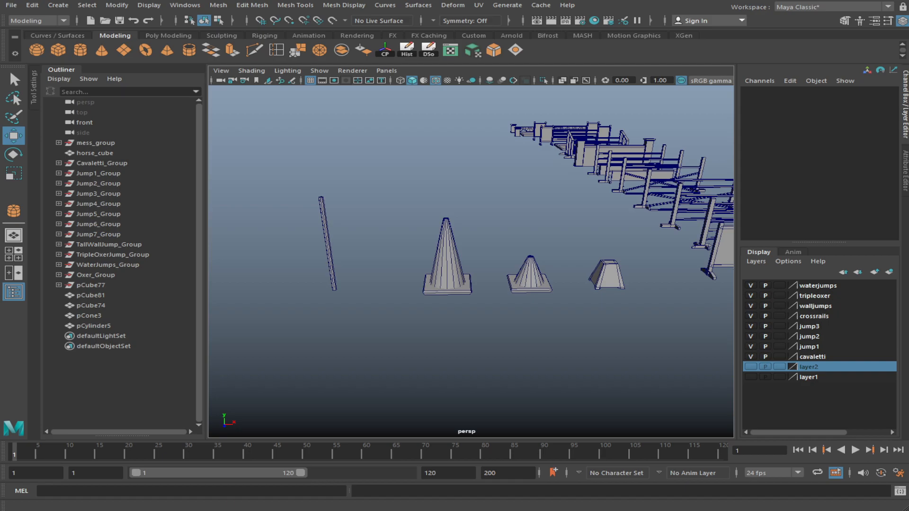
# Make layer1 and layer2 visible and select the ruler reference plane behind the blocky horse
pyautogui.click(888, 317)
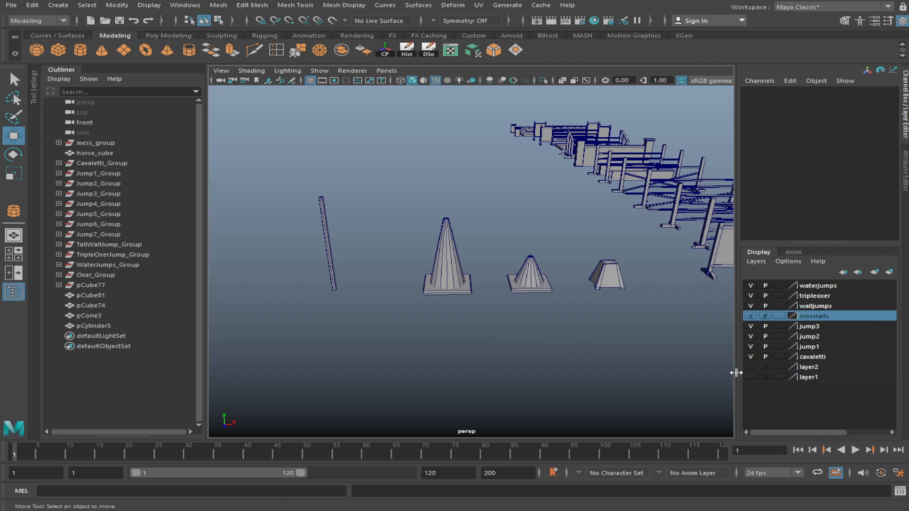
pyautogui.click(750, 377)
pyautogui.click(756, 368)
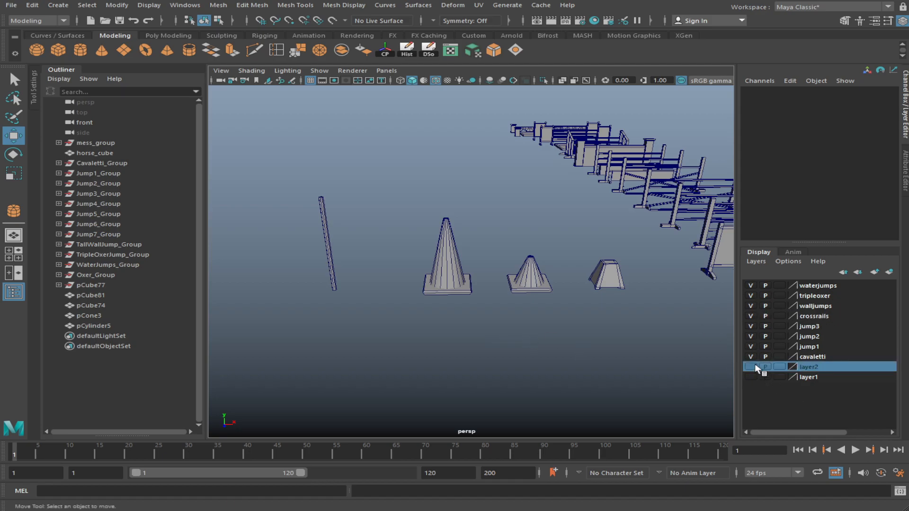
pyautogui.scroll(-5, 544, 342)
pyautogui.scroll(3, 544, 342)
pyautogui.click(750, 378)
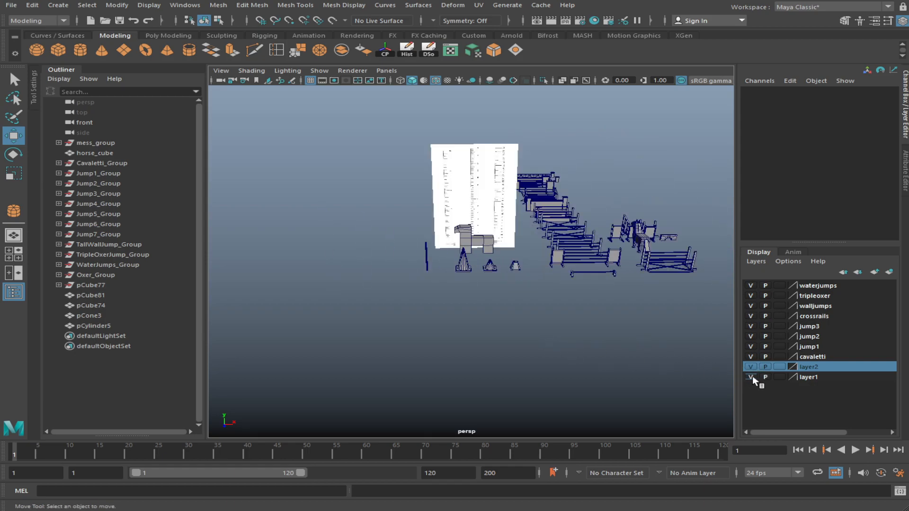
pyautogui.click(751, 377)
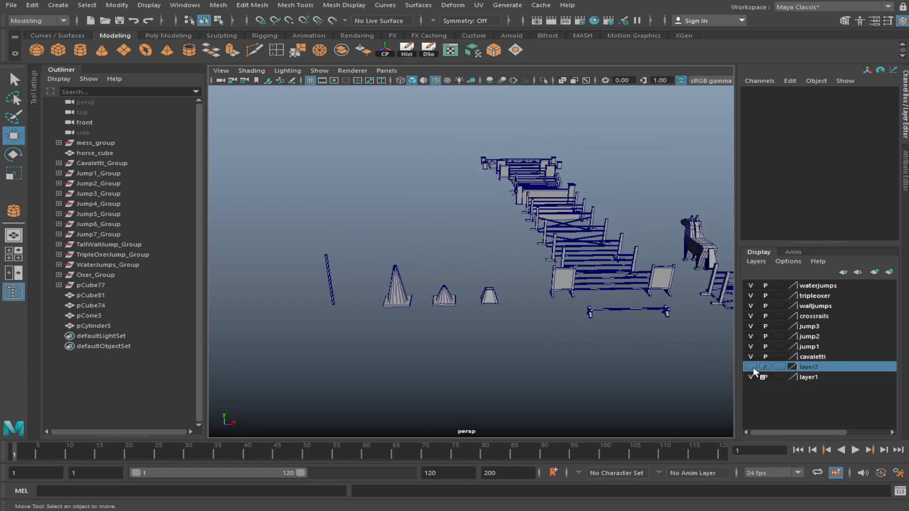
pyautogui.click(750, 377)
pyautogui.click(459, 251)
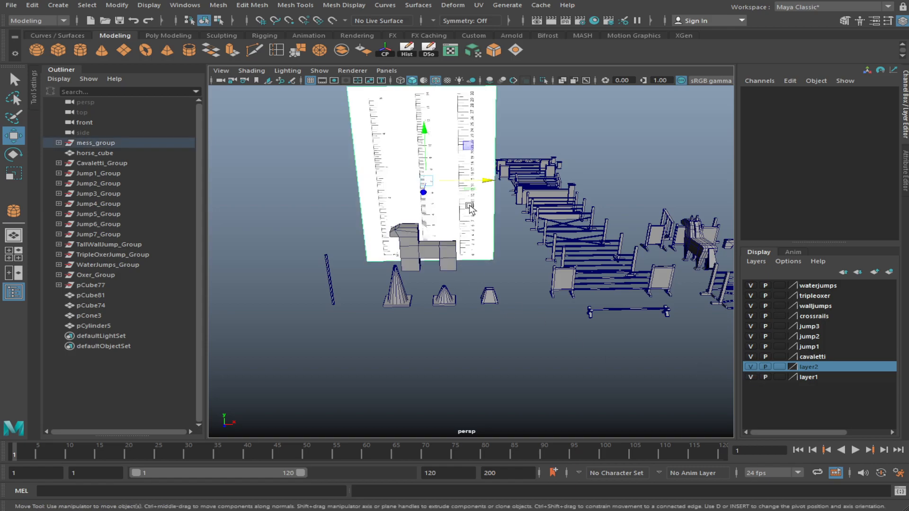
# Take the blocky horse out of its display layer assignment and delete layer1
pyautogui.scroll(-5, 861, 217)
pyautogui.scroll(-3, 861, 216)
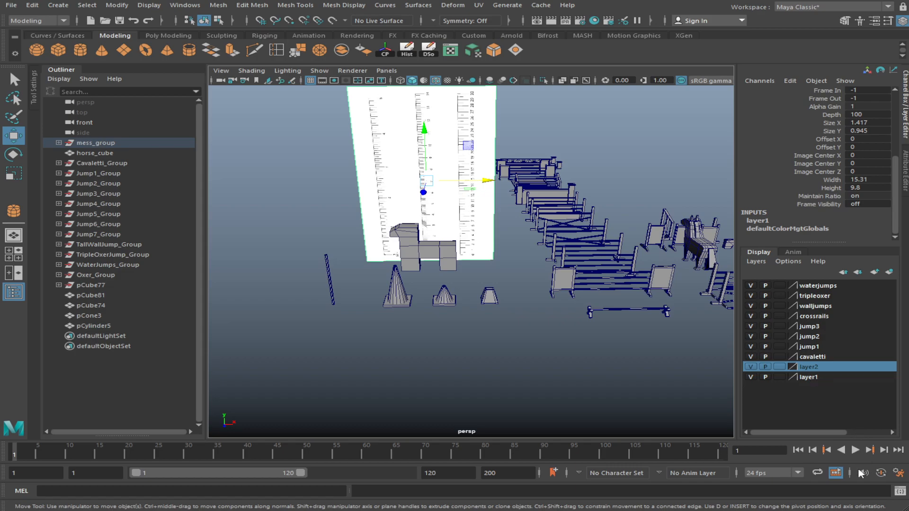
pyautogui.click(851, 411)
pyautogui.click(752, 377)
pyautogui.click(752, 377)
pyautogui.click(451, 253)
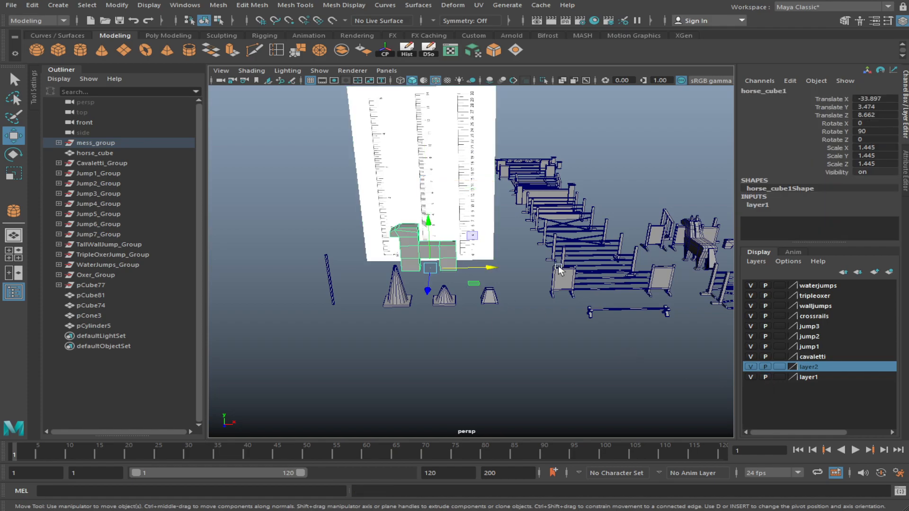
pyautogui.click(859, 391)
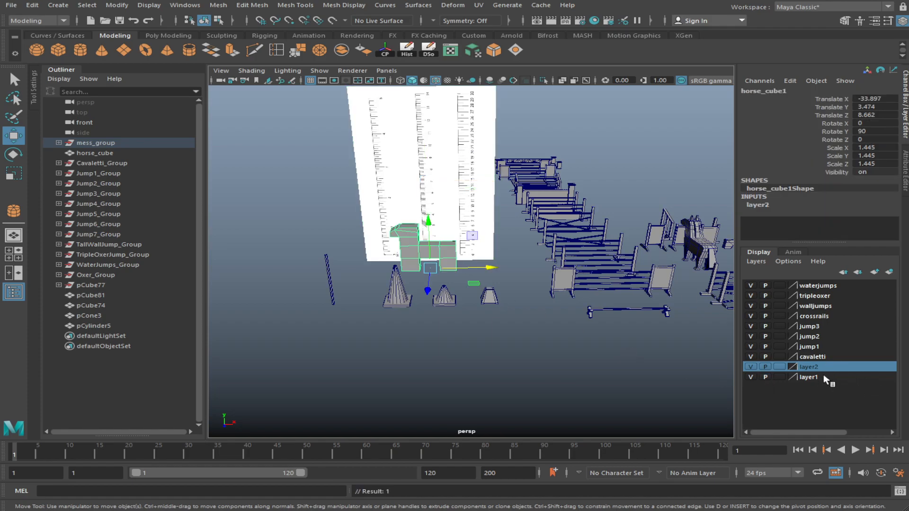
pyautogui.click(823, 376)
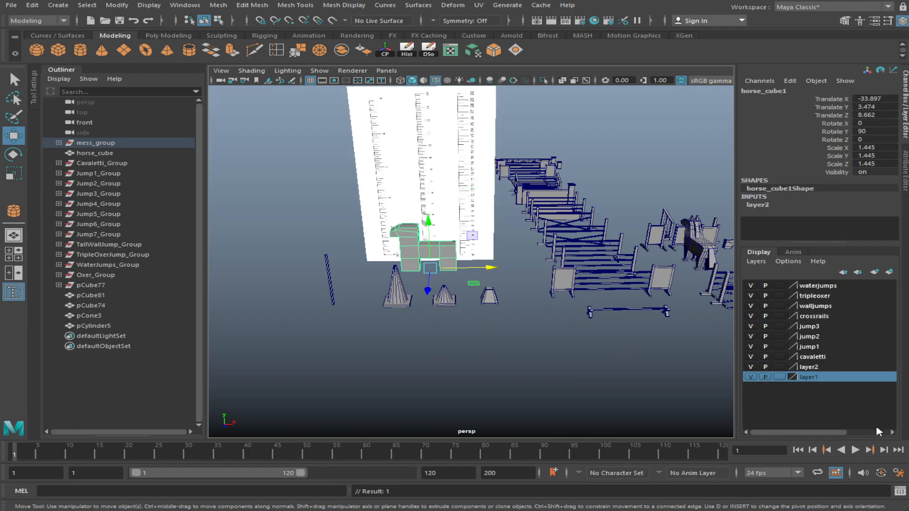
pyautogui.click(877, 412)
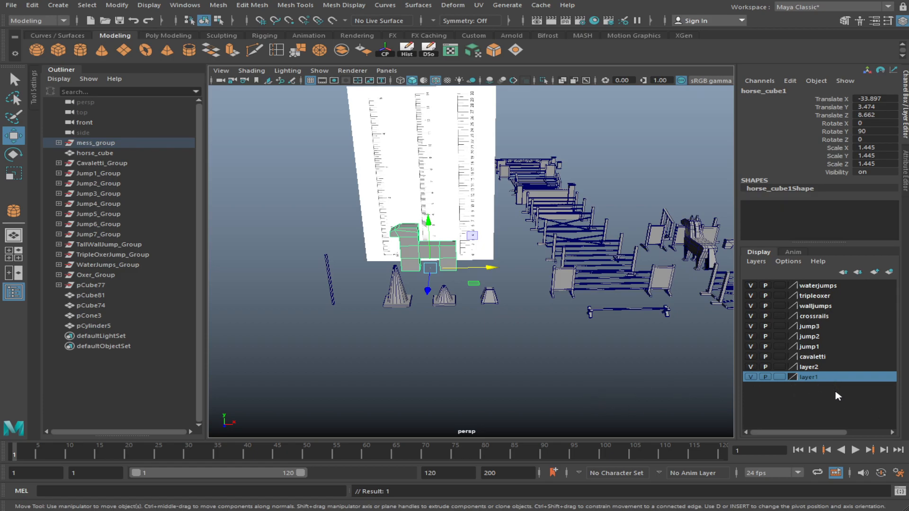
pyautogui.click(877, 479)
pyautogui.click(543, 369)
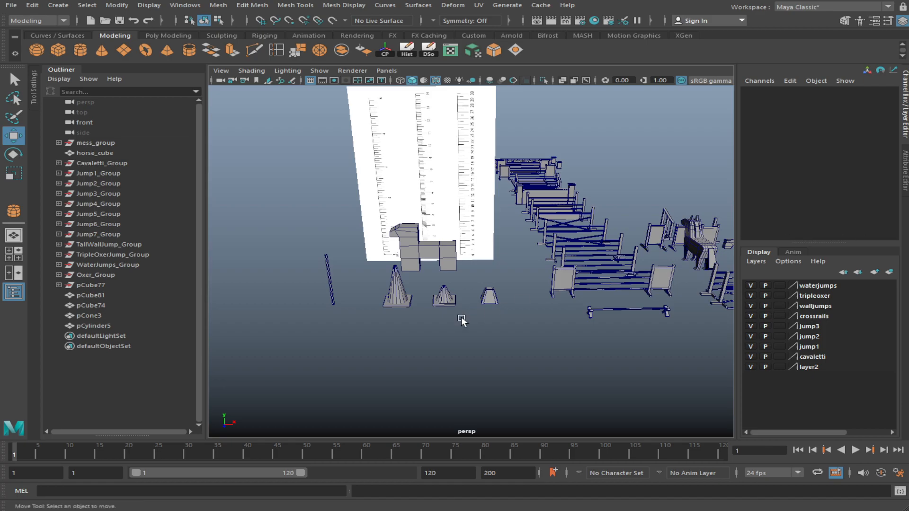
# Move the blocky horse along X to about -37.832
pyautogui.click(444, 258)
pyautogui.moveTo(486, 270); pyautogui.dragTo(466, 272)
pyautogui.click(461, 316)
pyautogui.scroll(2, 461, 317)
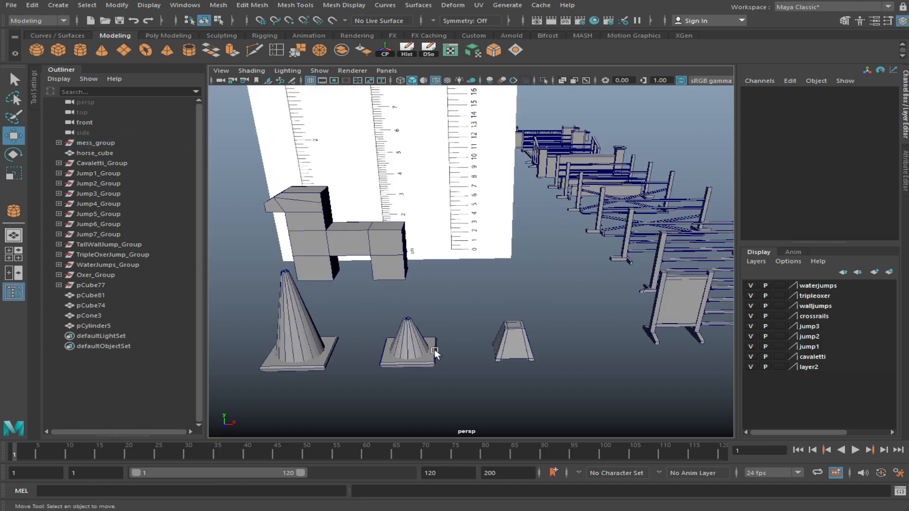
# Examine the zero end of the ruler reference plane up close to judge the scale markings
pyautogui.click(432, 350)
pyautogui.click(487, 262)
pyautogui.press('f')
pyautogui.keyDown('alt'); pyautogui.moveTo(543, 306); pyautogui.dragTo(564, 284); pyautogui.keyUp('alt')
pyautogui.keyDown('alt'); pyautogui.moveTo(474, 355); pyautogui.dragTo(400, 255, button='middle'); pyautogui.keyUp('alt')
pyautogui.click(396, 265)
pyautogui.press('f')
pyautogui.scroll(-2, 601, 345)
pyautogui.keyDown('alt'); pyautogui.moveTo(600, 344); pyautogui.dragTo(537, 300, button='middle'); pyautogui.keyUp('alt')
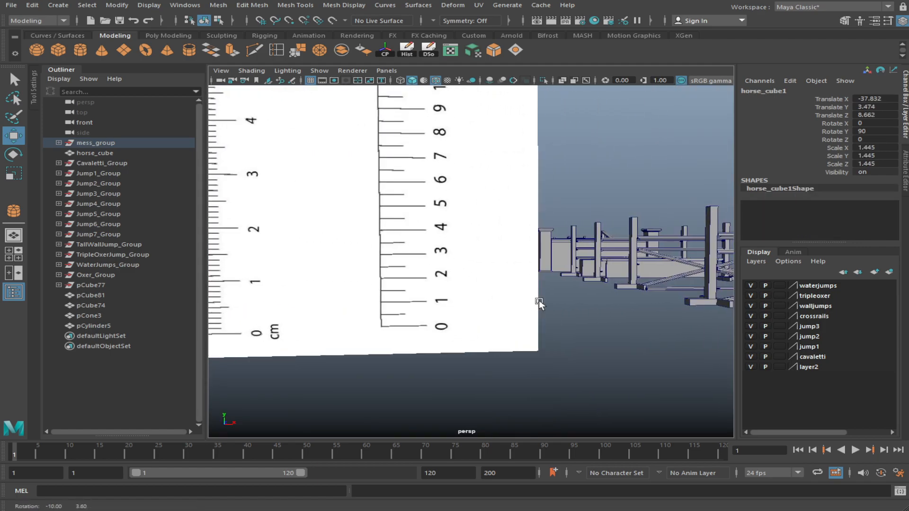
pyautogui.scroll(3, 523, 315)
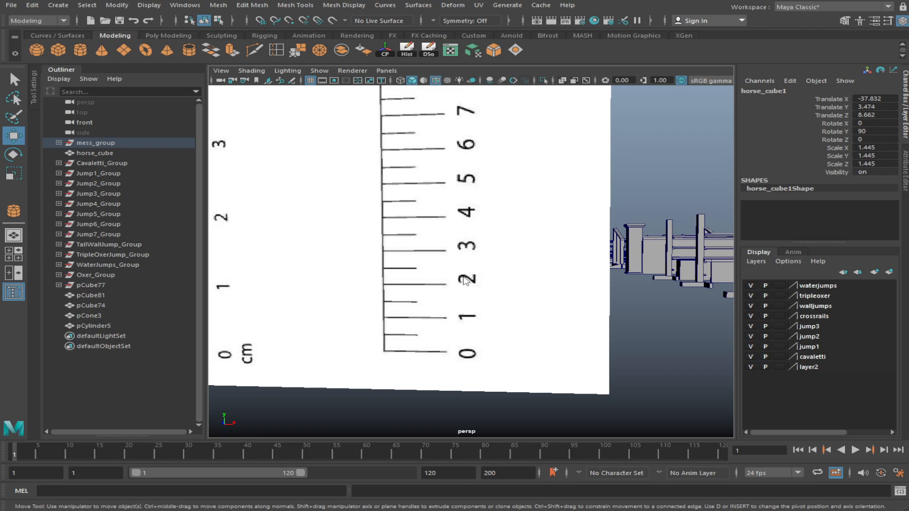
# In the front view, create a cube rising from the ruler's 0 mark to about 3, roughly 1.701 by 4.235 and 0.238 thick
pyautogui.press('space')
pyautogui.press('space')
pyautogui.click(295, 254)
pyautogui.press('f')
pyautogui.scroll(-12, 360, 277)
pyautogui.scroll(3, 424, 295)
pyautogui.scroll(1, 569, 329)
pyautogui.keyDown('alt'); pyautogui.moveTo(424, 283); pyautogui.dragTo(514, 320, button='middle'); pyautogui.keyUp('alt')
pyautogui.scroll(1, 513, 320)
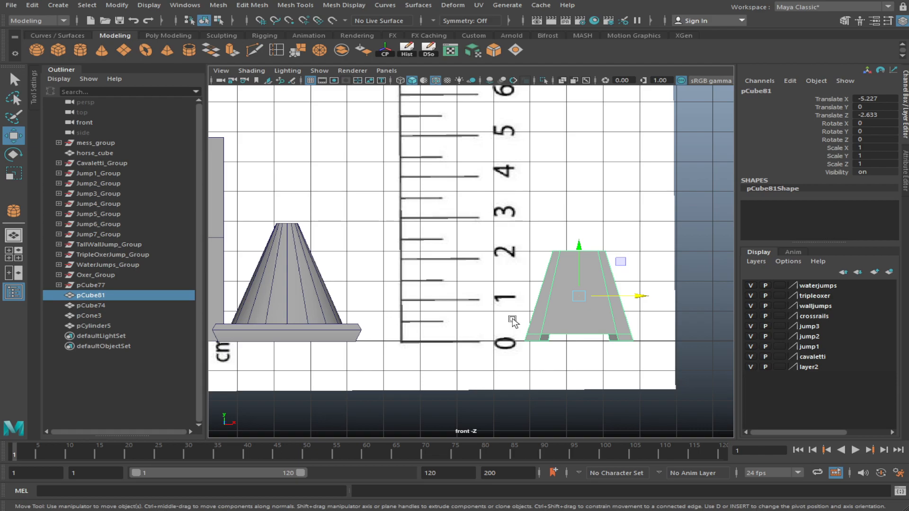
pyautogui.click(58, 51)
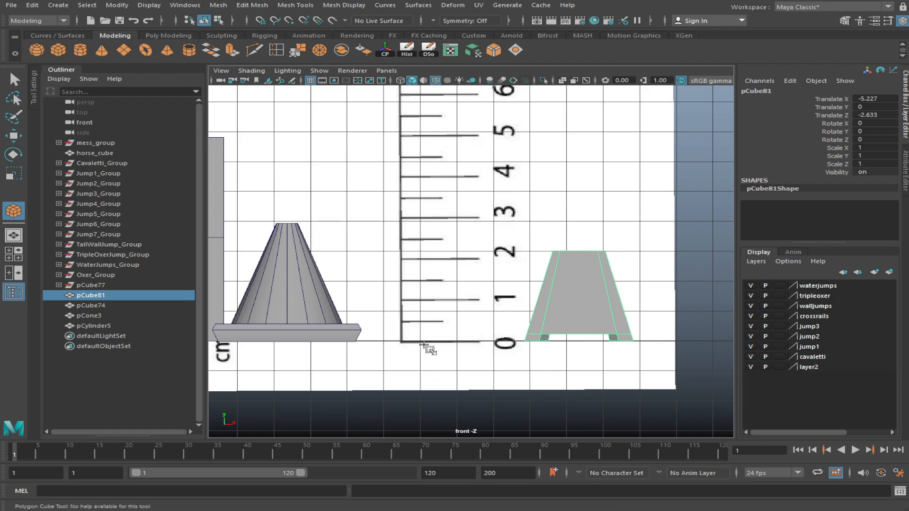
pyautogui.moveTo(402, 342); pyautogui.dragTo(467, 220)
pyautogui.moveTo(376, 223); pyautogui.dragTo(473, 212)
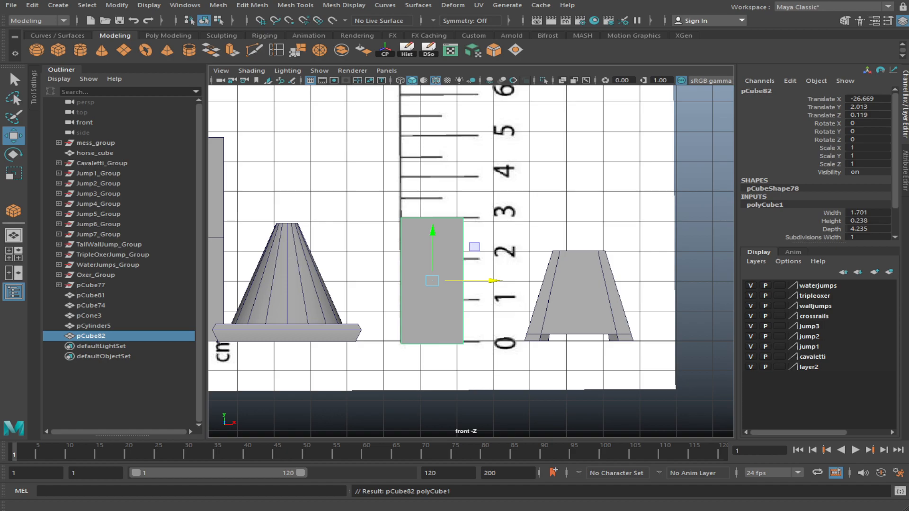
# Scale the new measuring block to 0.738 in Y and lower it to about 1.513 so its base sits at the ruler's zero
pyautogui.scroll(2, 474, 272)
pyautogui.moveTo(428, 248)
pyautogui.mouseDown()
pyautogui.moveTo(437, 262)
pyautogui.moveTo(422, 263)
pyautogui.mouseUp()
pyautogui.press('w')
pyautogui.press('r')
pyautogui.press('w')
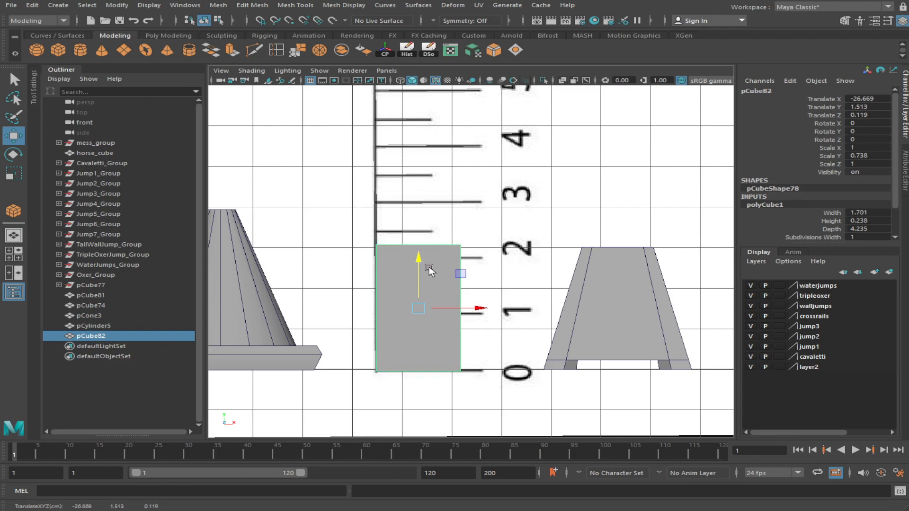
pyautogui.scroll(1, 492, 282)
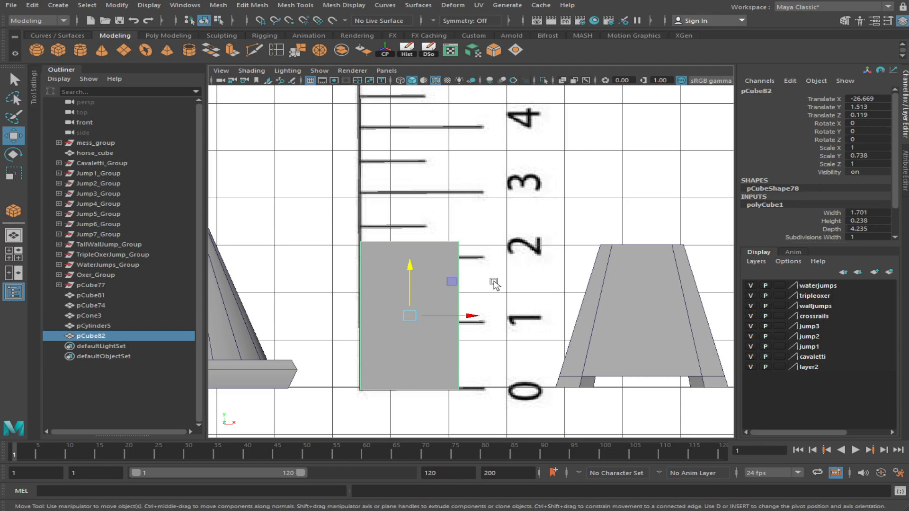
pyautogui.scroll(-5, 494, 283)
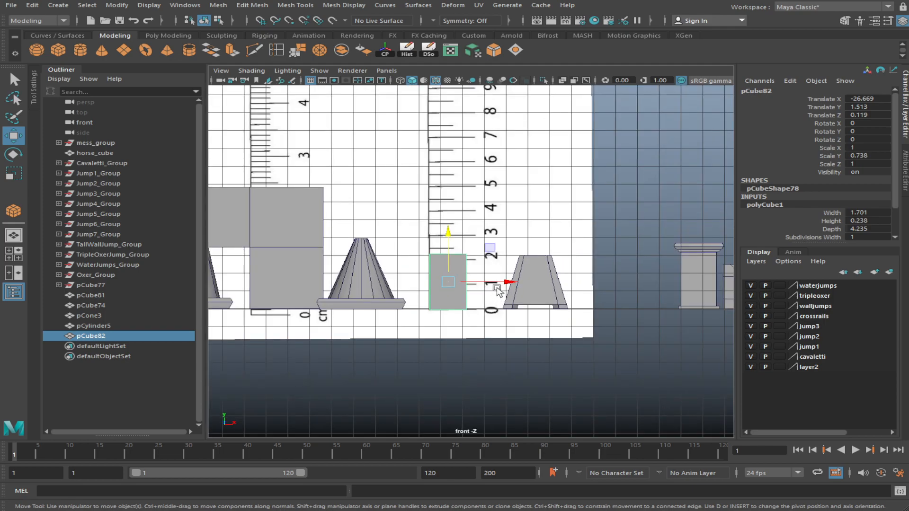
# In the perspective view, move the measuring block forward to about 27.636 in Z, in line with the cones
pyautogui.press('space')
pyautogui.moveTo(395, 180); pyautogui.dragTo(386, 119)
pyautogui.scroll(-5, 614, 235)
pyautogui.keyDown('alt'); pyautogui.moveTo(613, 235); pyautogui.dragTo(494, 287); pyautogui.keyUp('alt')
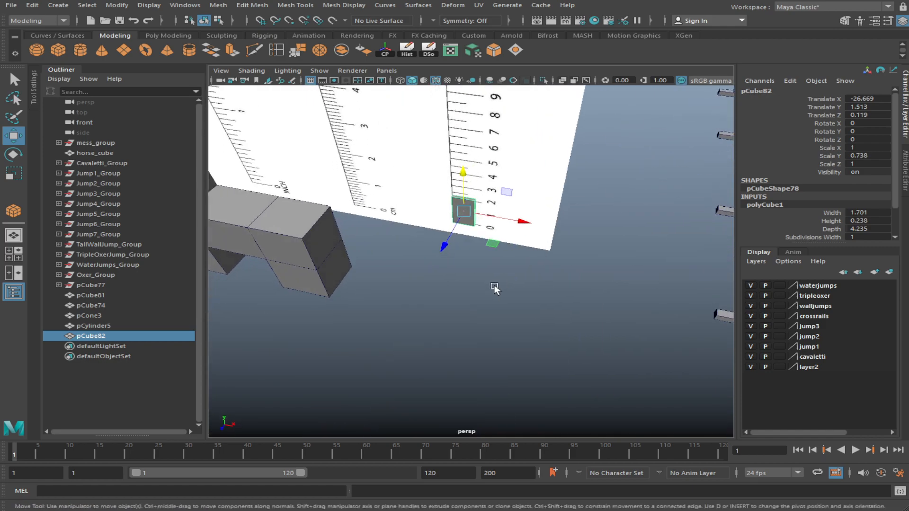
pyautogui.moveTo(444, 247); pyautogui.dragTo(368, 367)
pyautogui.press('f')
pyautogui.scroll(-6, 408, 325)
pyautogui.keyDown('alt'); pyautogui.moveTo(391, 287); pyautogui.dragTo(474, 351); pyautogui.keyUp('alt')
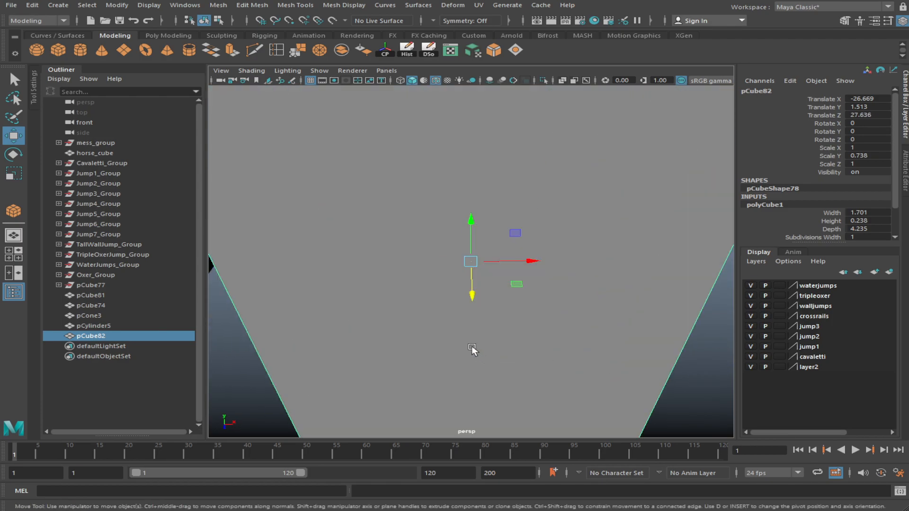
pyautogui.scroll(-5, 471, 304)
pyautogui.keyDown('alt'); pyautogui.moveTo(464, 300); pyautogui.dragTo(507, 308); pyautogui.keyUp('alt')
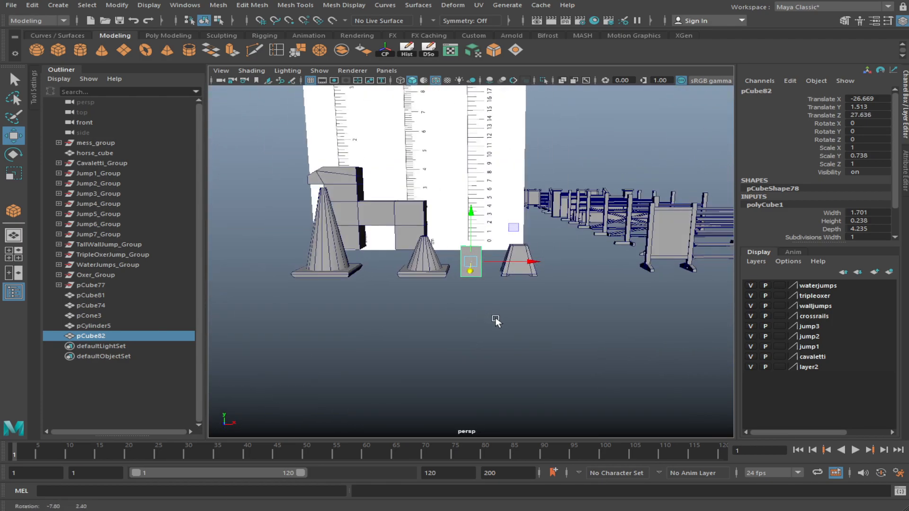
# Place the measuring block between the two cones at about -35.245 in X and narrow it to 0.309 in X
pyautogui.moveTo(514, 271); pyautogui.dragTo(393, 263)
pyautogui.press('r')
pyautogui.press('w')
pyautogui.press('f')
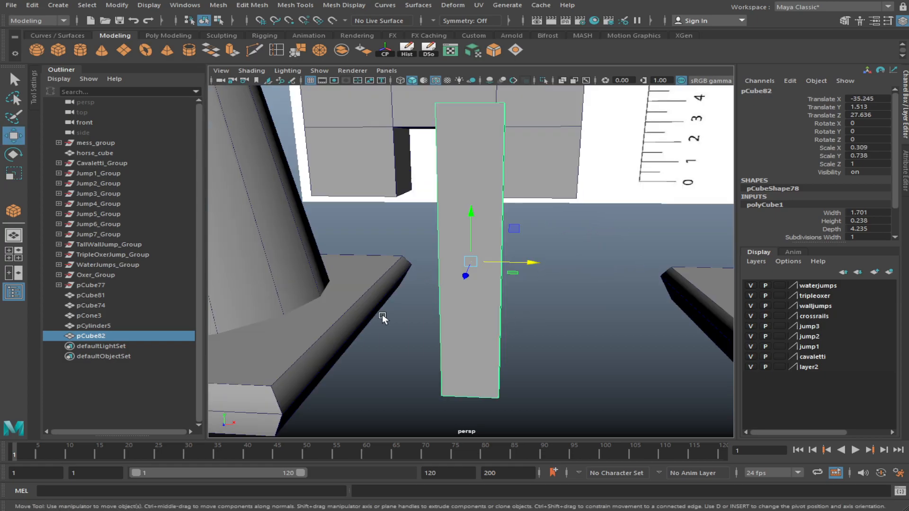
pyautogui.scroll(-5, 382, 315)
pyautogui.keyDown('alt'); pyautogui.moveTo(428, 325); pyautogui.dragTo(463, 334); pyautogui.keyUp('alt')
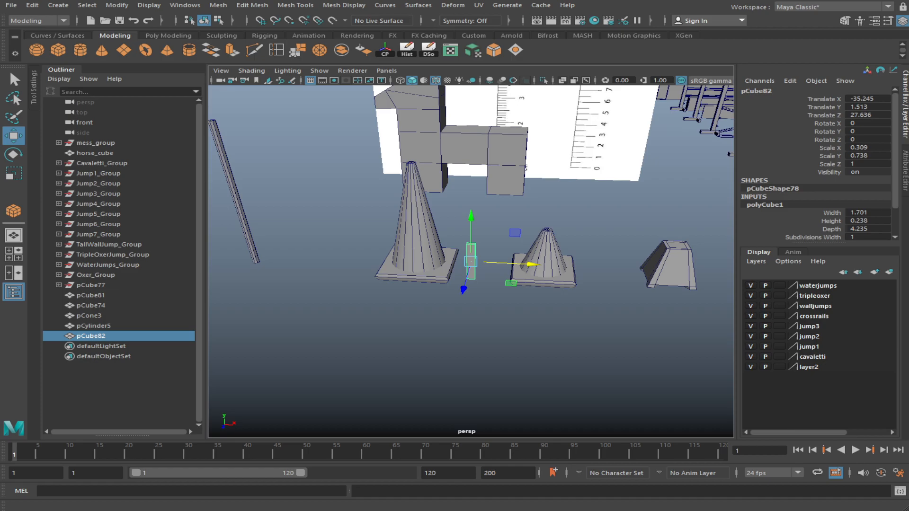
pyautogui.click(811, 326)
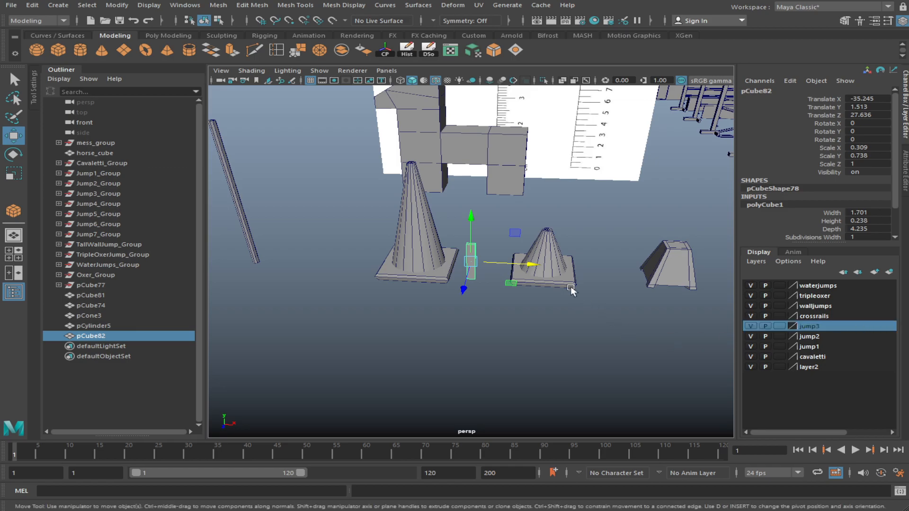
pyautogui.click(560, 279)
pyautogui.click(433, 254)
pyautogui.keyDown('shift'); pyautogui.click(561, 277); pyautogui.keyUp('shift')
pyautogui.keyDown('alt'); pyautogui.moveTo(577, 274); pyautogui.dragTo(582, 300); pyautogui.keyUp('alt')
pyautogui.press('r')
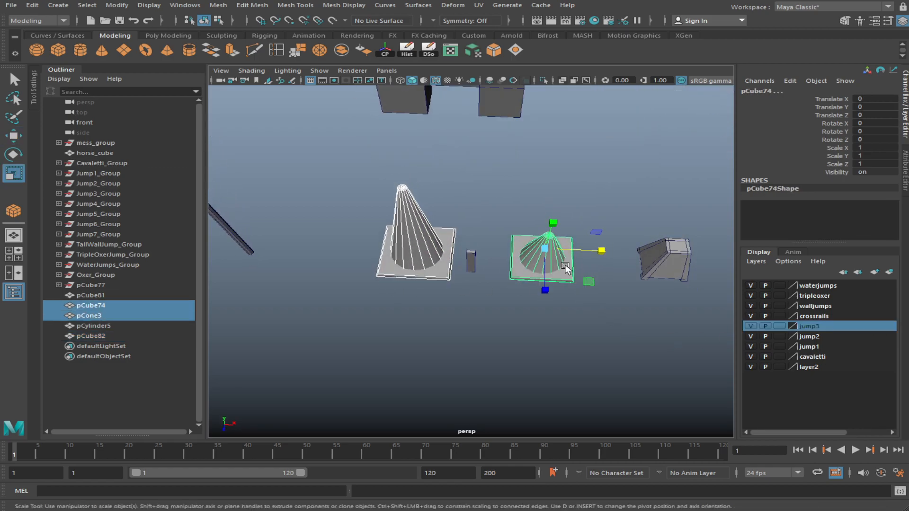
pyautogui.click(478, 302)
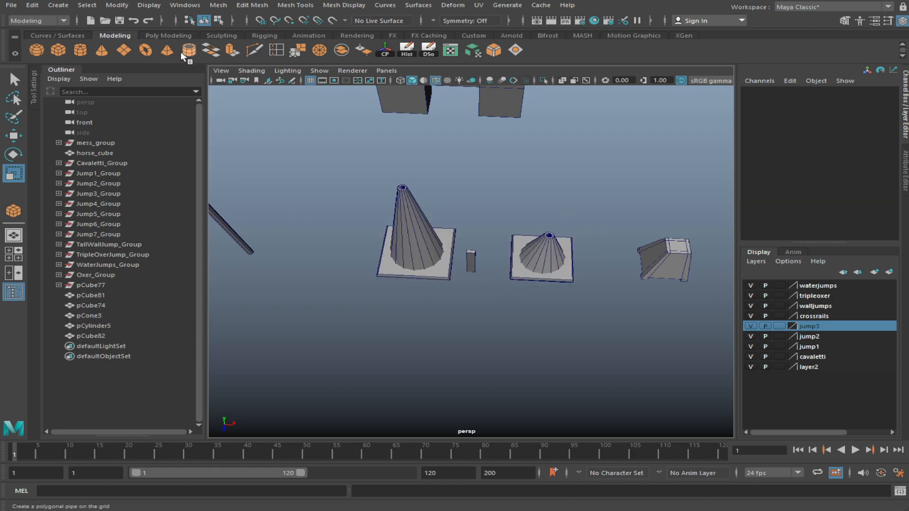
# Create a flat polygon plane about 28.372 wide and 13.108 deep under the cones and blocks as a ground reference
pyautogui.click(123, 51)
pyautogui.scroll(-5, 437, 250)
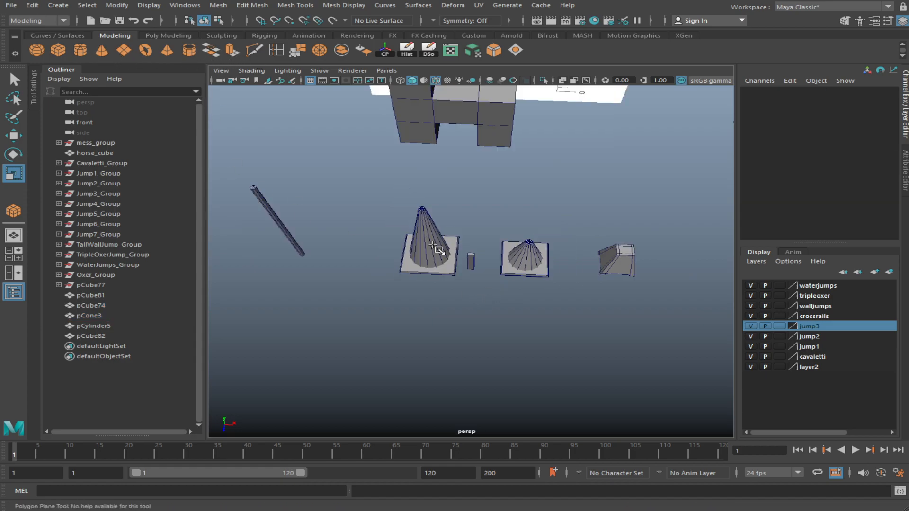
pyautogui.moveTo(404, 229); pyautogui.dragTo(595, 304)
pyautogui.press('f')
pyautogui.scroll(3, 473, 330)
pyautogui.press('w')
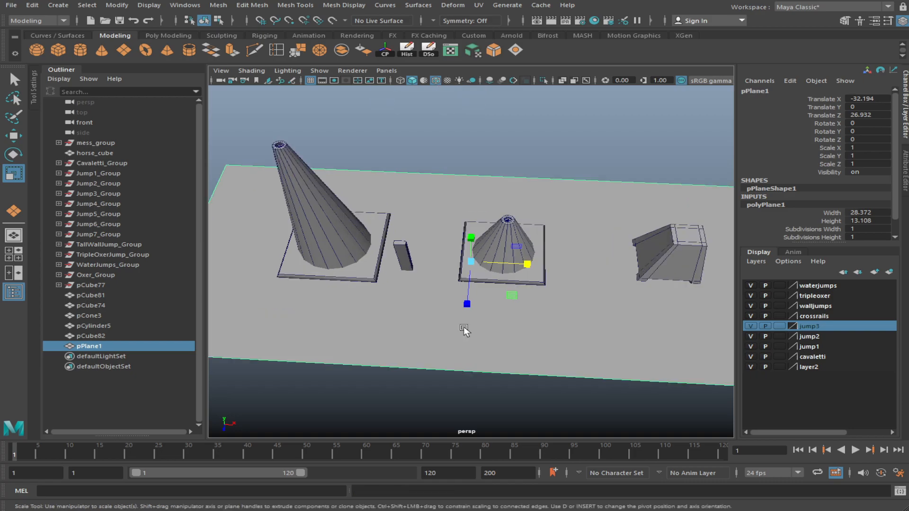
# Select the tall cone and lower its pivot toward its base at the ground plane
pyautogui.click(311, 211)
pyautogui.press('f')
pyautogui.moveTo(485, 302)
pyautogui.keyDown('alt'); pyautogui.mouseDown()
pyautogui.moveTo(491, 272)
pyautogui.moveTo(481, 290)
pyautogui.mouseUp(); pyautogui.keyUp('alt')
pyautogui.scroll(-6, 470, 272)
pyautogui.scroll(4, 457, 283)
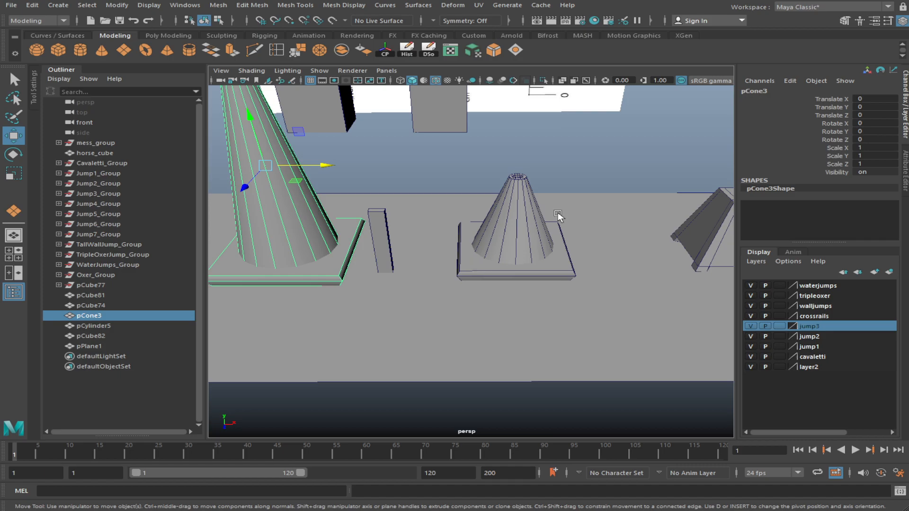
pyautogui.click(556, 239)
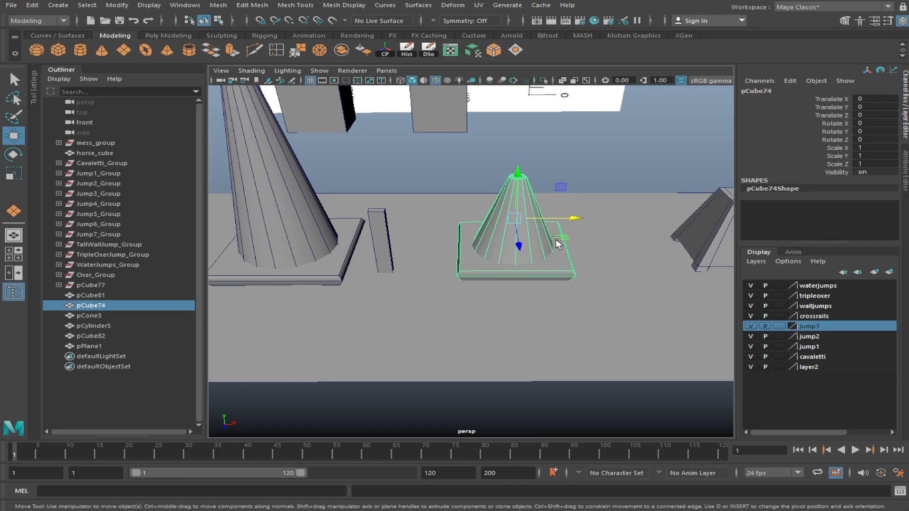
pyautogui.click(278, 242)
pyautogui.keyDown('alt'); pyautogui.moveTo(391, 278); pyautogui.dragTo(369, 293); pyautogui.keyUp('alt')
pyautogui.keyDown('alt'); pyautogui.moveTo(369, 294); pyautogui.dragTo(447, 303, button='middle'); pyautogui.keyUp('alt')
pyautogui.press('d')
pyautogui.moveTo(347, 182); pyautogui.dragTo(476, 269)
pyautogui.scroll(-5, 421, 296)
pyautogui.click(474, 272)
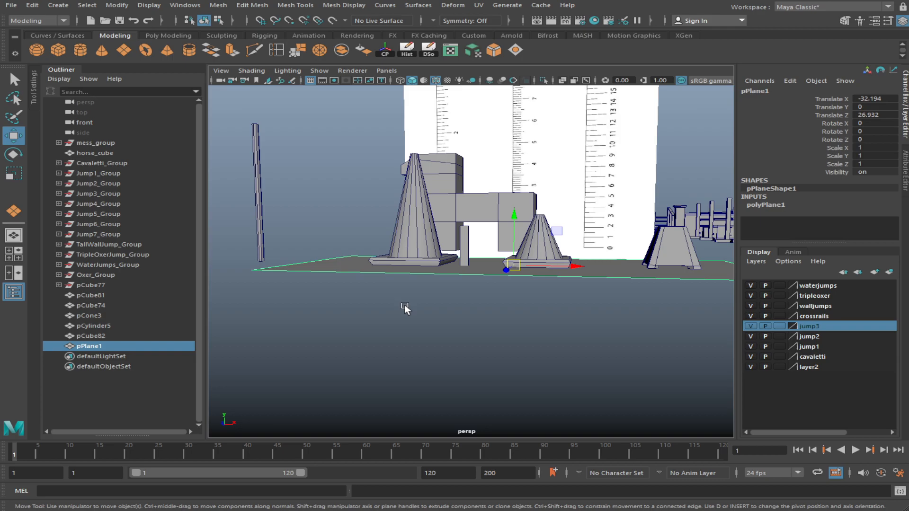
# Select both cones and set their pivot on the underside of the base
pyautogui.keyDown('alt'); pyautogui.moveTo(474, 265); pyautogui.dragTo(469, 286); pyautogui.keyUp('alt')
pyautogui.scroll(5, 541, 278)
pyautogui.click(343, 241)
pyautogui.keyDown('shift'); pyautogui.click(677, 247); pyautogui.keyUp('shift')
pyautogui.keyDown('alt'); pyautogui.moveTo(616, 306); pyautogui.dragTo(588, 225); pyautogui.keyUp('alt')
pyautogui.press('d')
pyautogui.click(613, 262)
pyautogui.press('d')
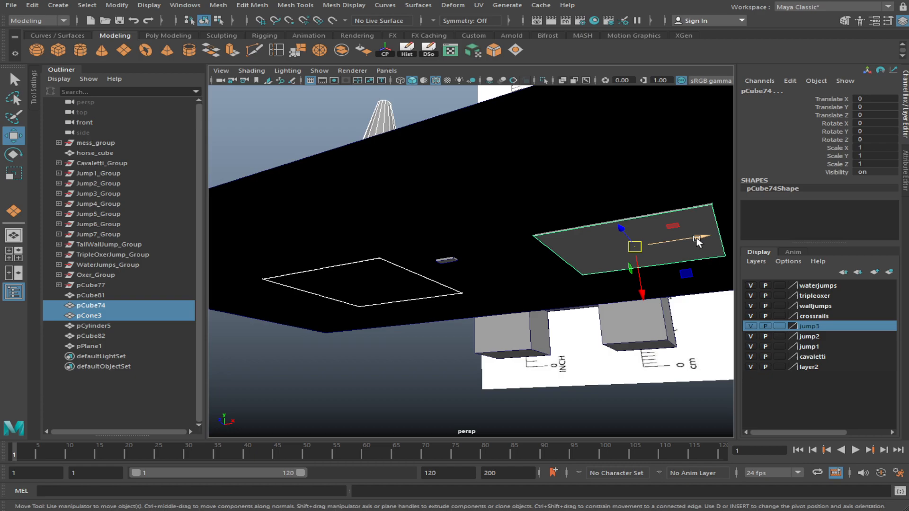
# Scale both cones down uniformly to 0.374 and save the scene
pyautogui.keyDown('alt'); pyautogui.moveTo(611, 251); pyautogui.dragTo(484, 261); pyautogui.keyUp('alt')
pyautogui.press('r')
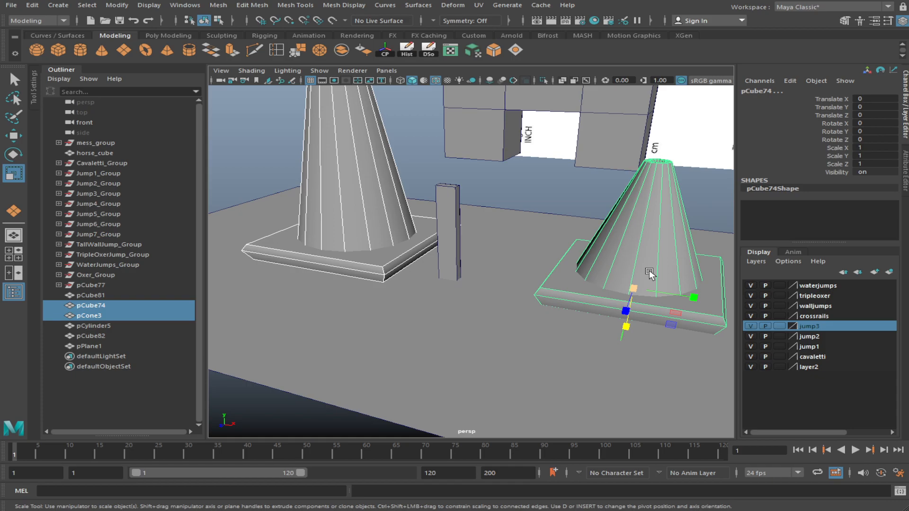
pyautogui.keyDown('alt'); pyautogui.moveTo(607, 284); pyautogui.dragTo(507, 320); pyautogui.keyUp('alt')
pyautogui.hotkey('ctrl', 's')
pyautogui.scroll(4, 516, 314)
pyautogui.scroll(-4, 517, 313)
# Shift the cones along X, with the short one at about -2.116, and center their pivots
pyautogui.press('w')
pyautogui.keyDown('alt'); pyautogui.moveTo(503, 318); pyautogui.dragTo(538, 311, button='middle'); pyautogui.keyUp('alt')
pyautogui.keyDown('alt'); pyautogui.moveTo(538, 312); pyautogui.dragTo(521, 320); pyautogui.keyUp('alt')
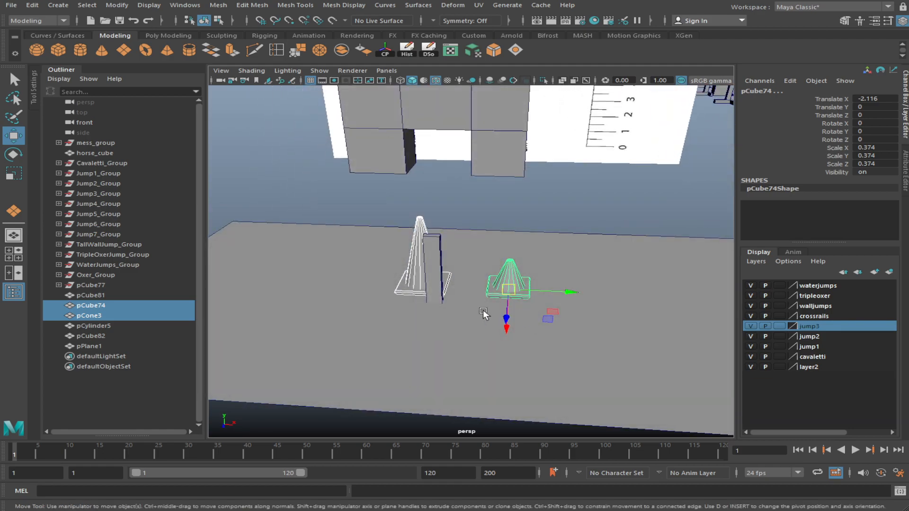
pyautogui.click(458, 226)
pyautogui.click(448, 236)
pyautogui.click(385, 52)
pyautogui.click(513, 282)
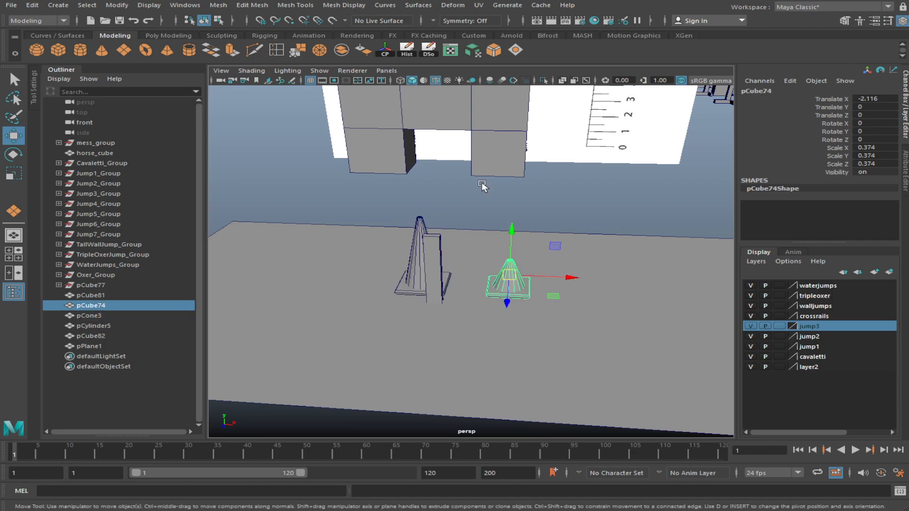
# Select both cones and move them along X past the tapered block, with the tall one at about 17.244
pyautogui.keyDown('alt'); pyautogui.moveTo(484, 185); pyautogui.dragTo(489, 194); pyautogui.keyUp('alt')
pyautogui.click(454, 251)
pyautogui.click(437, 261)
pyautogui.keyDown('alt'); pyautogui.moveTo(460, 261); pyautogui.dragTo(391, 272); pyautogui.keyUp('alt')
pyautogui.click(502, 254)
pyautogui.keyDown('alt'); pyautogui.moveTo(517, 256); pyautogui.dragTo(563, 263); pyautogui.keyUp('alt')
pyautogui.click(504, 261)
pyautogui.keyDown('shift'); pyautogui.click(417, 260); pyautogui.keyUp('shift')
pyautogui.scroll(-4, 563, 264)
pyautogui.keyDown('alt'); pyautogui.moveTo(563, 264); pyautogui.dragTo(509, 267, button='middle'); pyautogui.keyUp('alt')
pyautogui.moveTo(461, 267); pyautogui.dragTo(595, 277)
pyautogui.press('f')
pyautogui.keyDown('alt'); pyautogui.moveTo(574, 320); pyautogui.dragTo(561, 291); pyautogui.keyUp('alt')
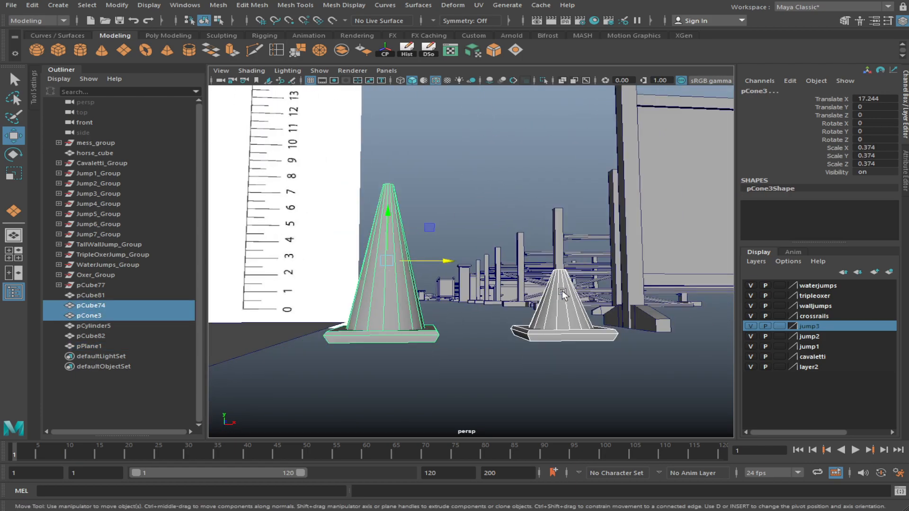
# Compare the resized cones with the tapered block, the ruler and the nearby horse jumps
pyautogui.scroll(-4, 560, 299)
pyautogui.keyDown('alt'); pyautogui.moveTo(552, 331); pyautogui.dragTo(541, 365); pyautogui.keyUp('alt')
pyautogui.scroll(-2, 536, 356)
pyautogui.keyDown('alt'); pyautogui.moveTo(525, 336); pyautogui.dragTo(459, 318, button='middle'); pyautogui.keyUp('alt')
pyautogui.keyDown('alt'); pyautogui.moveTo(459, 319); pyautogui.dragTo(459, 332); pyautogui.keyUp('alt')
pyautogui.click(459, 332)
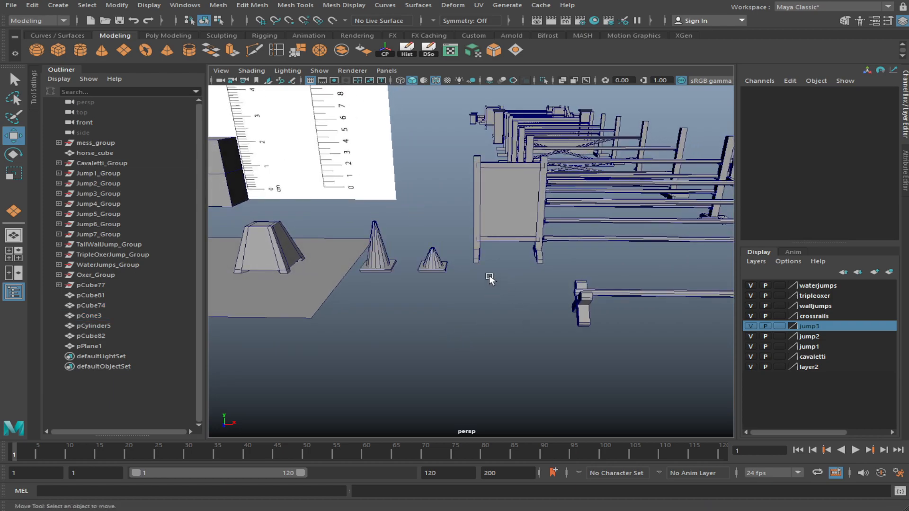
pyautogui.keyDown('alt'); pyautogui.moveTo(469, 304); pyautogui.dragTo(529, 328); pyautogui.keyUp('alt')
pyautogui.scroll(2, 528, 329)
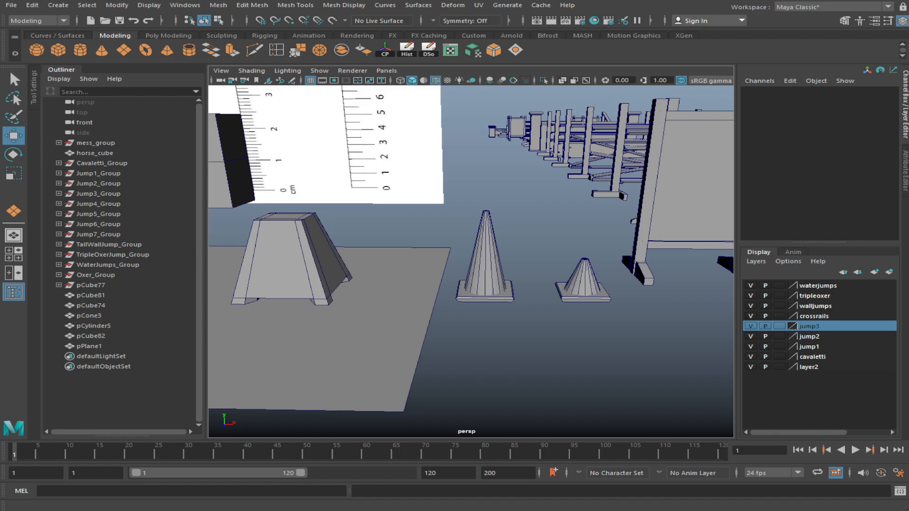
# Select the crossrails layer and move the tapered block between the two cones, to X 3.181 and Z -2.994
pyautogui.click(884, 317)
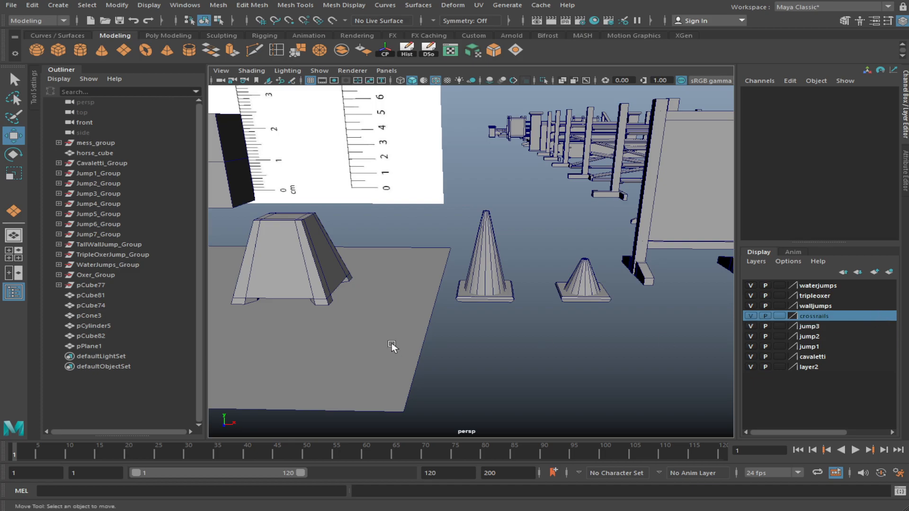
pyautogui.click(309, 277)
pyautogui.moveTo(352, 260); pyautogui.dragTo(603, 260)
pyautogui.press('r')
pyautogui.keyDown('alt'); pyautogui.moveTo(545, 286); pyautogui.dragTo(464, 383); pyautogui.keyUp('alt')
pyautogui.press('w')
pyautogui.moveTo(473, 284); pyautogui.dragTo(478, 264)
pyautogui.moveTo(555, 313)
pyautogui.keyDown('alt'); pyautogui.mouseDown()
pyautogui.moveTo(557, 255)
pyautogui.moveTo(640, 306)
pyautogui.moveTo(544, 319)
pyautogui.mouseUp(); pyautogui.keyUp('alt')
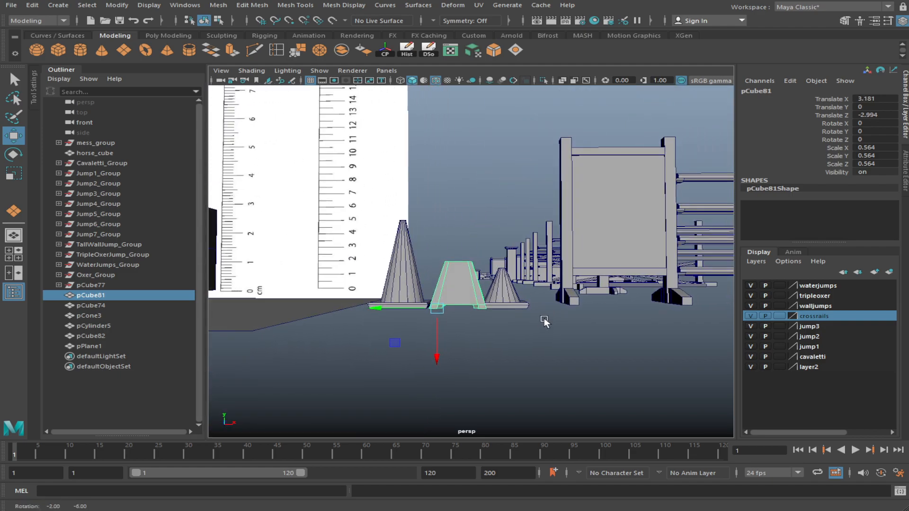
# Center the tapered block's pivot
pyautogui.click(386, 51)
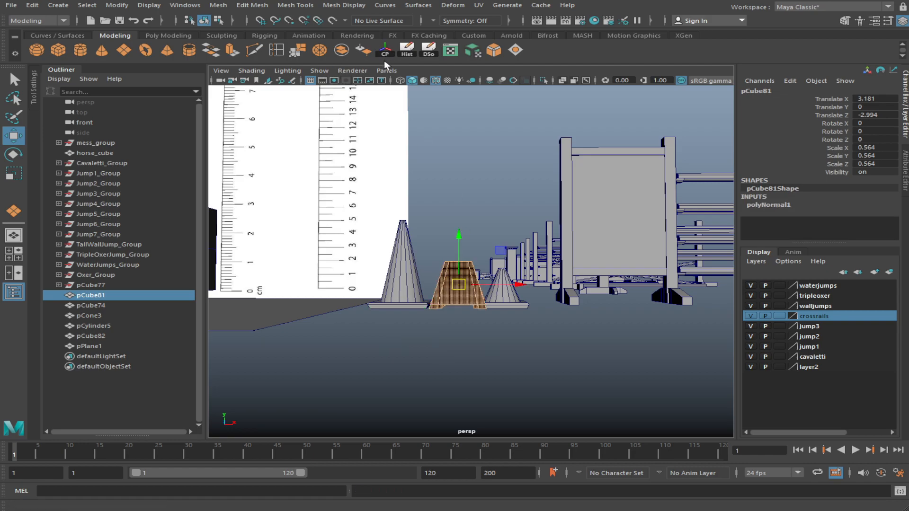
pyautogui.hotkey('ctrl', 'z')
pyautogui.click(386, 50)
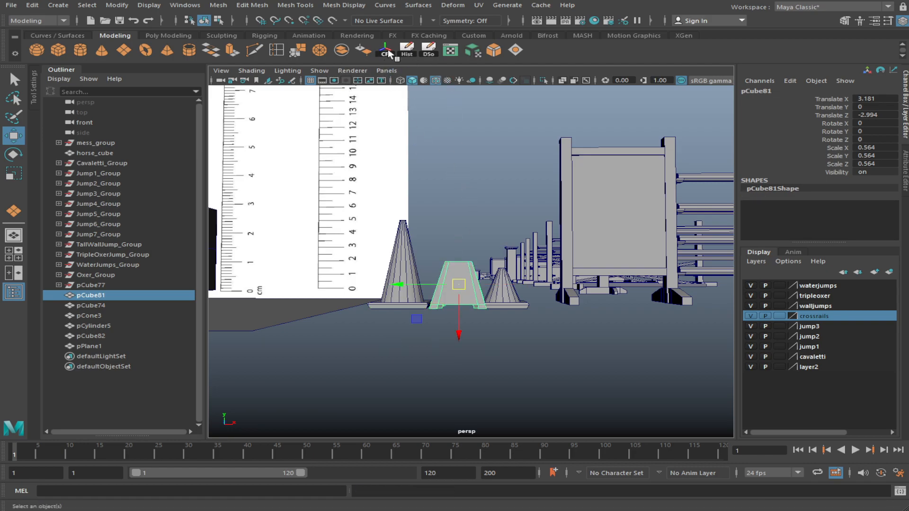
pyautogui.click(475, 206)
pyautogui.scroll(4, 473, 237)
pyautogui.keyDown('alt'); pyautogui.moveTo(472, 240); pyautogui.dragTo(453, 277); pyautogui.keyUp('alt')
pyautogui.click(453, 280)
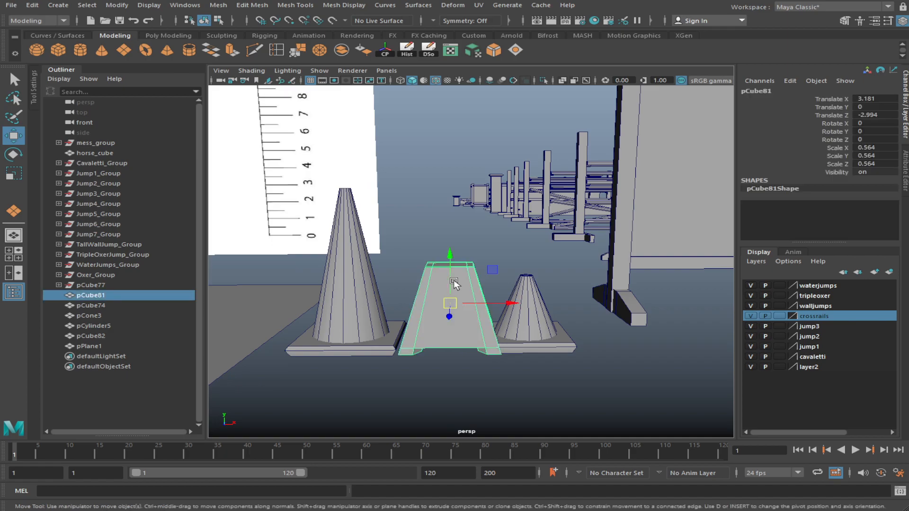
# Move the tapered block back along X to -0.809, on the ruler side of the tall cone
pyautogui.keyDown('alt'); pyautogui.moveTo(483, 210); pyautogui.dragTo(338, 256); pyautogui.keyUp('alt')
pyautogui.click(461, 203)
pyautogui.scroll(-3, 511, 251)
pyautogui.click(534, 268)
pyautogui.click(490, 270)
pyautogui.keyDown('alt'); pyautogui.moveTo(341, 265); pyautogui.dragTo(400, 323, button='right'); pyautogui.keyUp('alt')
pyautogui.scroll(-5, 510, 306)
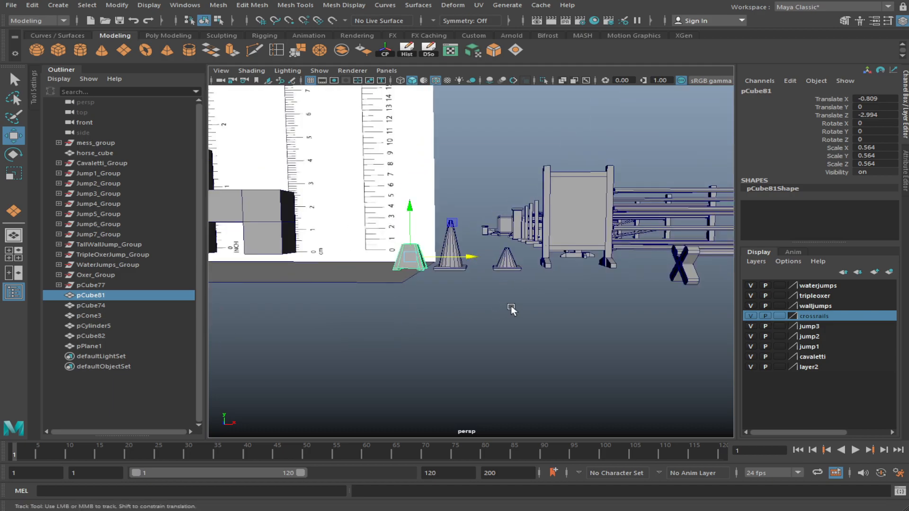
# Try the tapered block beside the jump's far panel at X 26.648 and duplicate it with the copy at X 28.668
pyautogui.scroll(2, 365, 262)
pyautogui.keyDown('alt'); pyautogui.moveTo(507, 294); pyautogui.dragTo(426, 308); pyautogui.keyUp('alt')
pyautogui.moveTo(306, 278); pyautogui.dragTo(660, 304)
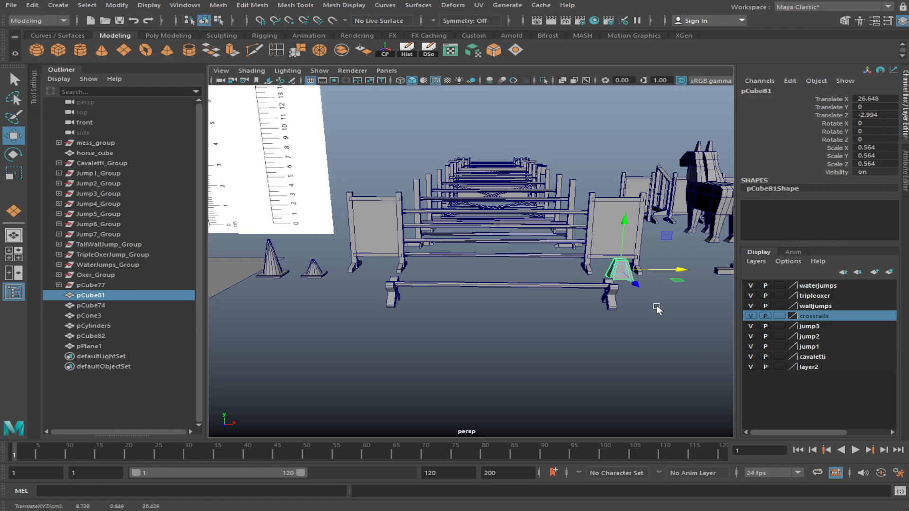
pyautogui.press('f')
pyautogui.hotkey('ctrl', 'd')
pyautogui.moveTo(466, 293); pyautogui.dragTo(499, 285, button='middle')
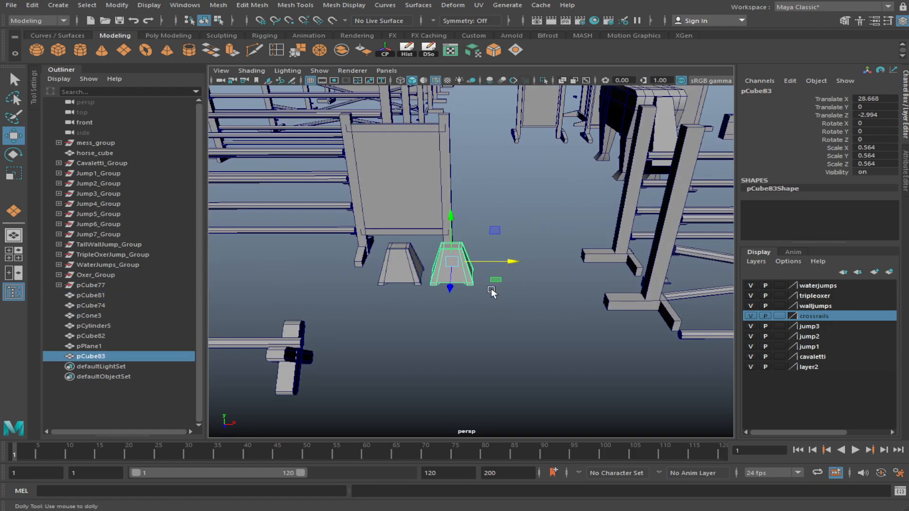
# Return the original tapered block to the cones and make a second copy next to the one at the jump panel
pyautogui.scroll(-5, 521, 274)
pyautogui.click(547, 263)
pyautogui.moveTo(601, 262); pyautogui.dragTo(387, 283)
pyautogui.click(561, 265)
pyautogui.hotkey('ctrl', 'd')
pyautogui.press('f')
pyautogui.moveTo(527, 262); pyautogui.dragTo(399, 322)
pyautogui.scroll(-3, 522, 323)
pyautogui.click(510, 344)
pyautogui.keyDown('alt'); pyautogui.moveTo(400, 322); pyautogui.dragTo(449, 344, button='right'); pyautogui.keyUp('alt')
pyautogui.moveTo(449, 343)
pyautogui.keyDown('alt'); pyautogui.mouseDown()
pyautogui.moveTo(471, 316)
pyautogui.moveTo(433, 341)
pyautogui.moveTo(447, 340)
pyautogui.mouseUp(); pyautogui.keyUp('alt')
pyautogui.scroll(5, 446, 325)
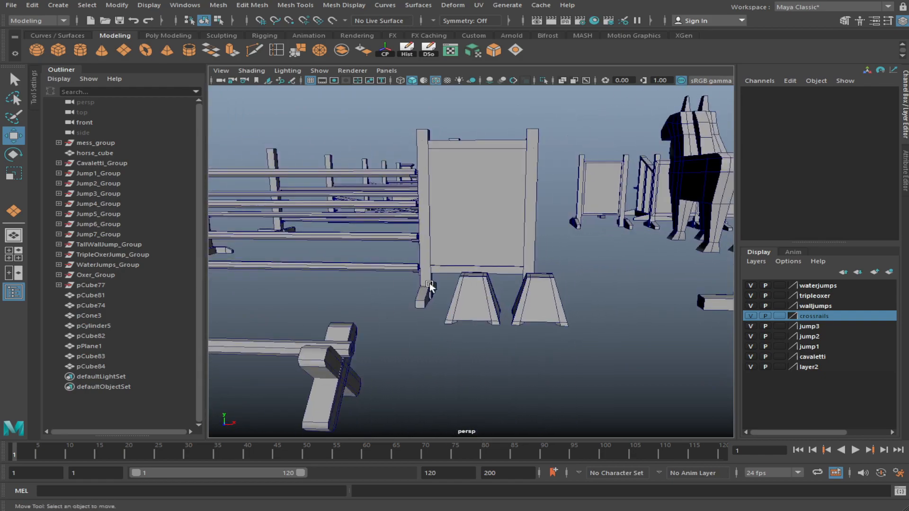
# Delete the two tapered block copies in front of the jump panel
pyautogui.moveTo(533, 341)
pyautogui.keyDown('alt'); pyautogui.mouseDown()
pyautogui.moveTo(528, 305)
pyautogui.moveTo(536, 311)
pyautogui.moveTo(462, 337)
pyautogui.moveTo(540, 325)
pyautogui.mouseUp(); pyautogui.keyUp('alt')
pyautogui.scroll(-3, 547, 341)
pyautogui.moveTo(544, 274); pyautogui.dragTo(543, 275)
pyautogui.press('Delete')
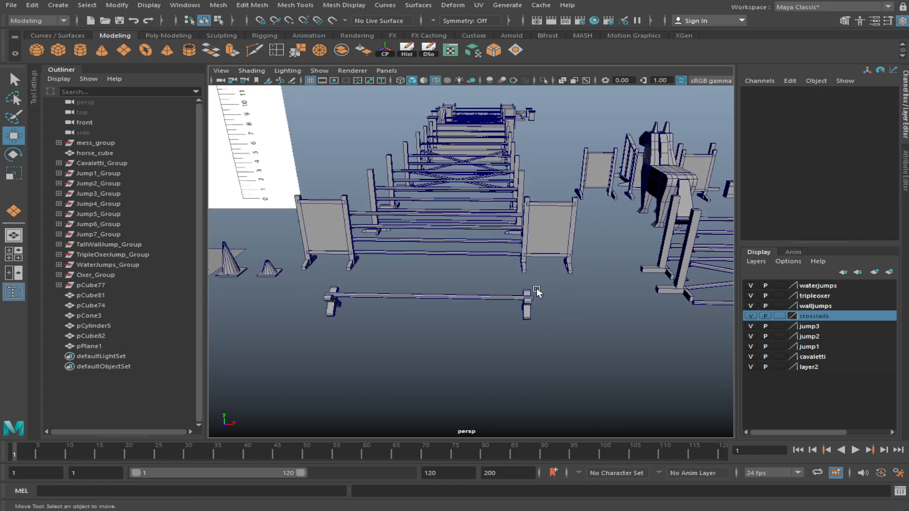
# Compare the short cone with the tall cone and the tapered block from several angles
pyautogui.keyDown('alt'); pyautogui.moveTo(364, 328); pyautogui.dragTo(529, 308, button='middle'); pyautogui.keyUp('alt')
pyautogui.click(508, 276)
pyautogui.press('f')
pyautogui.scroll(-3, 509, 325)
pyautogui.keyDown('alt'); pyautogui.moveTo(505, 328); pyautogui.dragTo(429, 353); pyautogui.keyUp('alt')
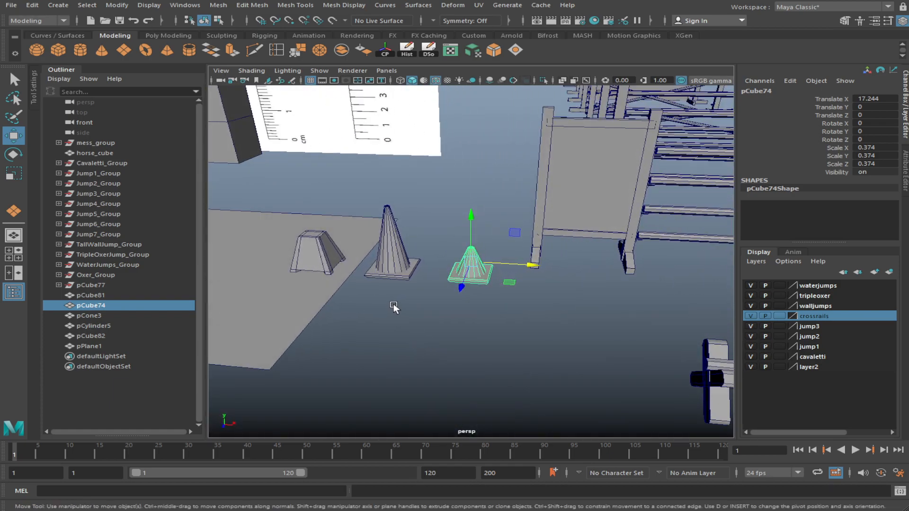
pyautogui.keyDown('alt'); pyautogui.moveTo(396, 307); pyautogui.dragTo(438, 311); pyautogui.keyUp('alt')
pyautogui.keyDown('alt'); pyautogui.moveTo(298, 308); pyautogui.dragTo(485, 315); pyautogui.keyUp('alt')
pyautogui.keyDown('alt'); pyautogui.moveTo(568, 306); pyautogui.dragTo(447, 309, button='middle'); pyautogui.keyUp('alt')
pyautogui.press('f')
pyautogui.keyDown('alt'); pyautogui.moveTo(536, 332); pyautogui.dragTo(471, 269); pyautogui.keyUp('alt')
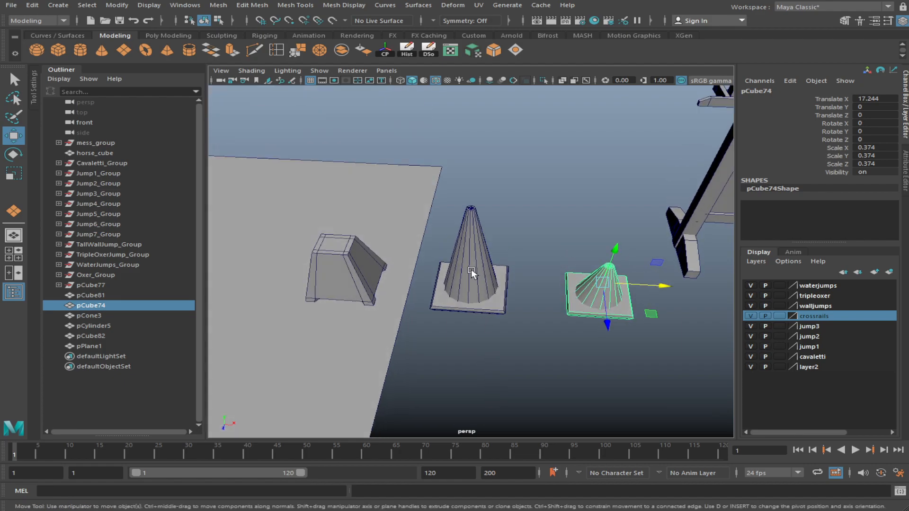
# Duplicate the short cone and move the copy across the scene toward the detailed horse model
pyautogui.click(470, 269)
pyautogui.press('f')
pyautogui.keyDown('alt'); pyautogui.moveTo(540, 154); pyautogui.dragTo(550, 195); pyautogui.keyUp('alt')
pyautogui.scroll(-8, 550, 194)
pyautogui.click(545, 272)
pyautogui.hotkey('ctrl', 'd')
pyautogui.scroll(-3, 586, 300)
pyautogui.keyDown('alt'); pyautogui.moveTo(586, 300); pyautogui.dragTo(327, 287, button='middle'); pyautogui.keyUp('alt')
pyautogui.scroll(3, 326, 285)
pyautogui.scroll(-6, 267, 283)
pyautogui.moveTo(334, 292); pyautogui.dragTo(682, 150)
# Position the cone copy on top of the horse's head, in front of the ears
pyautogui.press('f')
pyautogui.scroll(-8, 592, 204)
pyautogui.keyDown('alt'); pyautogui.moveTo(453, 272); pyautogui.dragTo(493, 238); pyautogui.keyUp('alt')
pyautogui.scroll(-4, 493, 238)
pyautogui.keyDown('alt'); pyautogui.moveTo(488, 266); pyautogui.dragTo(463, 349, button='middle'); pyautogui.keyUp('alt')
pyautogui.keyDown('alt'); pyautogui.moveTo(463, 350); pyautogui.dragTo(428, 96); pyautogui.keyUp('alt')
pyautogui.press('f')
pyautogui.scroll(-5, 526, 242)
pyautogui.moveTo(428, 231); pyautogui.dragTo(260, 207)
pyautogui.press('f')
pyautogui.keyDown('alt'); pyautogui.moveTo(397, 252); pyautogui.dragTo(523, 244); pyautogui.keyUp('alt')
pyautogui.scroll(-4, 458, 269)
pyautogui.click(657, 217)
pyautogui.scroll(-8, 657, 217)
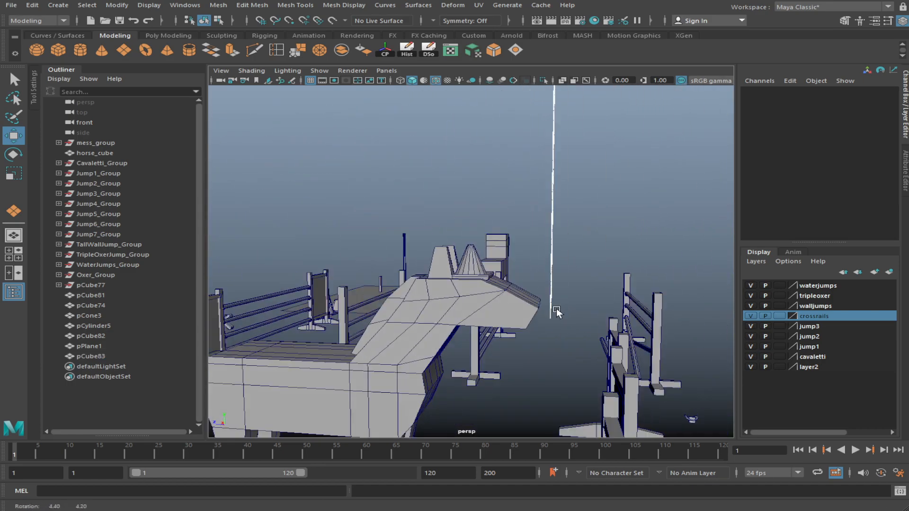
# Examine the cone's placement on the horse's head from several sides
pyautogui.keyDown('alt'); pyautogui.moveTo(562, 308); pyautogui.dragTo(287, 321); pyautogui.keyUp('alt')
pyautogui.scroll(-8, 289, 323)
pyautogui.keyDown('alt'); pyautogui.moveTo(401, 331); pyautogui.dragTo(457, 347); pyautogui.keyUp('alt')
pyautogui.scroll(5, 515, 356)
pyautogui.click(533, 340)
pyautogui.keyDown('alt'); pyautogui.moveTo(536, 341); pyautogui.dragTo(541, 307); pyautogui.keyUp('alt')
pyautogui.press('f')
pyautogui.keyDown('alt'); pyautogui.moveTo(524, 220); pyautogui.dragTo(568, 238); pyautogui.keyUp('alt')
pyautogui.scroll(-1, 569, 237)
pyautogui.click(571, 214)
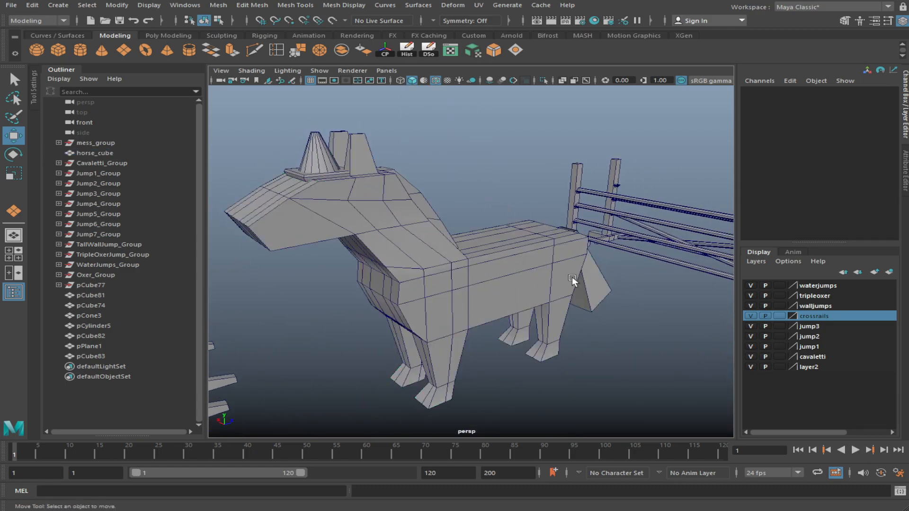
# Examine the thin pole and compare its size with the blocky horse, the ruler and the measuring block
pyautogui.scroll(-7, 564, 272)
pyautogui.keyDown('alt'); pyautogui.moveTo(566, 280); pyautogui.dragTo(380, 309); pyautogui.keyUp('alt')
pyautogui.scroll(-5, 380, 308)
pyautogui.keyDown('alt'); pyautogui.moveTo(327, 278); pyautogui.dragTo(516, 309); pyautogui.keyUp('alt')
pyautogui.moveTo(340, 295); pyautogui.dragTo(445, 245)
pyautogui.press('f')
pyautogui.click(294, 236)
pyautogui.press('f')
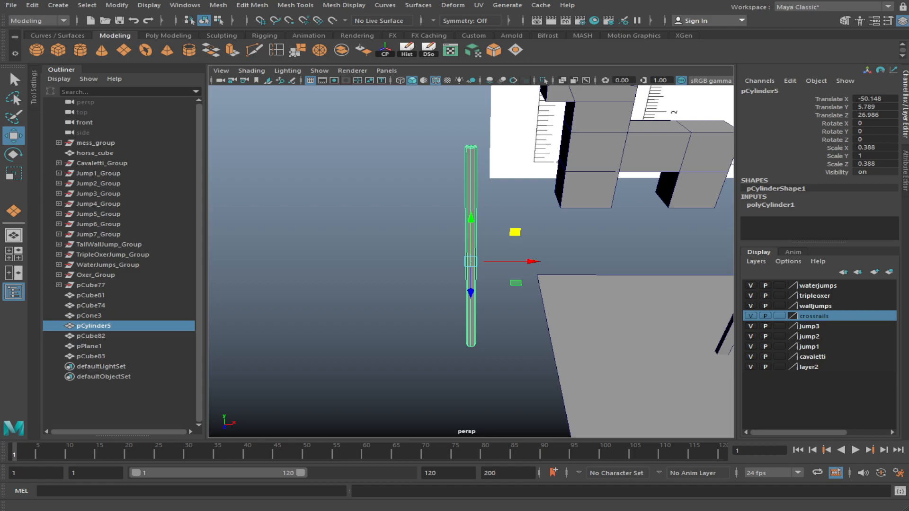
pyautogui.keyDown('alt'); pyautogui.moveTo(580, 319); pyautogui.dragTo(698, 305); pyautogui.keyUp('alt')
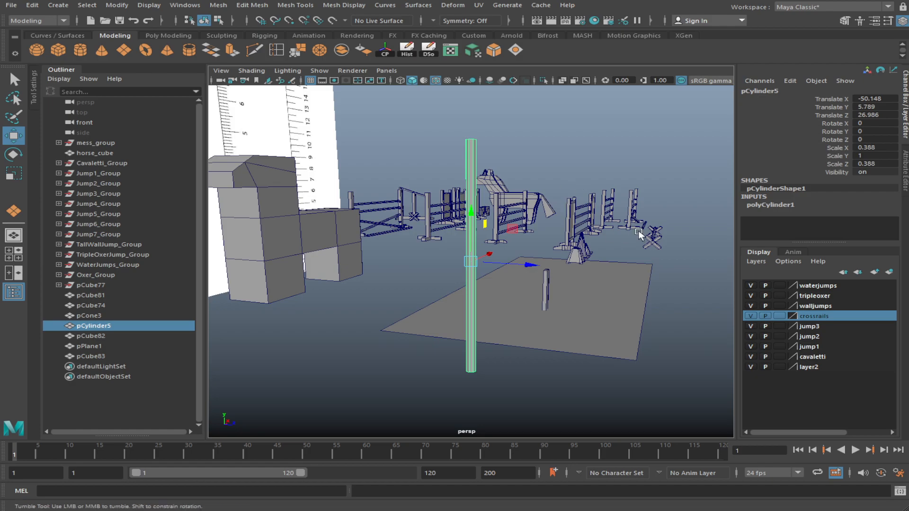
pyautogui.keyDown('alt'); pyautogui.moveTo(598, 232); pyautogui.dragTo(541, 240); pyautogui.keyUp('alt')
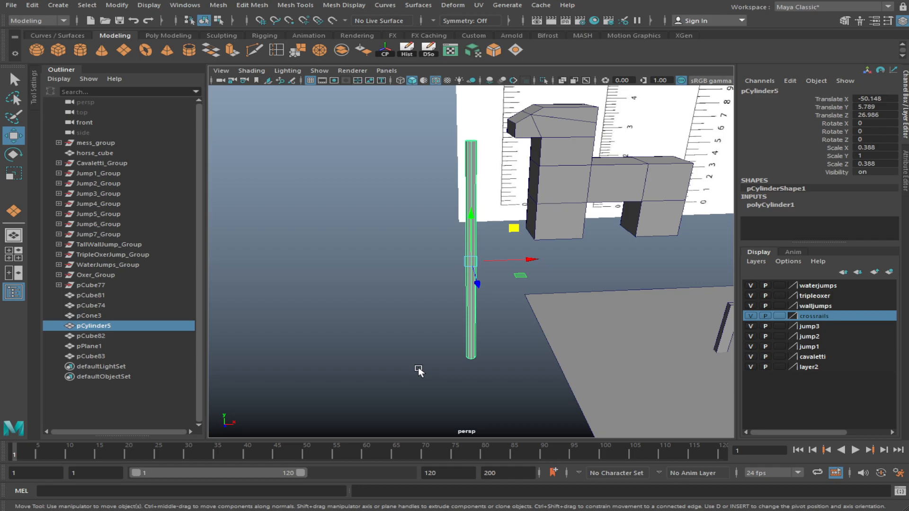
pyautogui.click(393, 338)
pyautogui.keyDown('alt'); pyautogui.moveTo(482, 309); pyautogui.dragTo(463, 289); pyautogui.keyUp('alt')
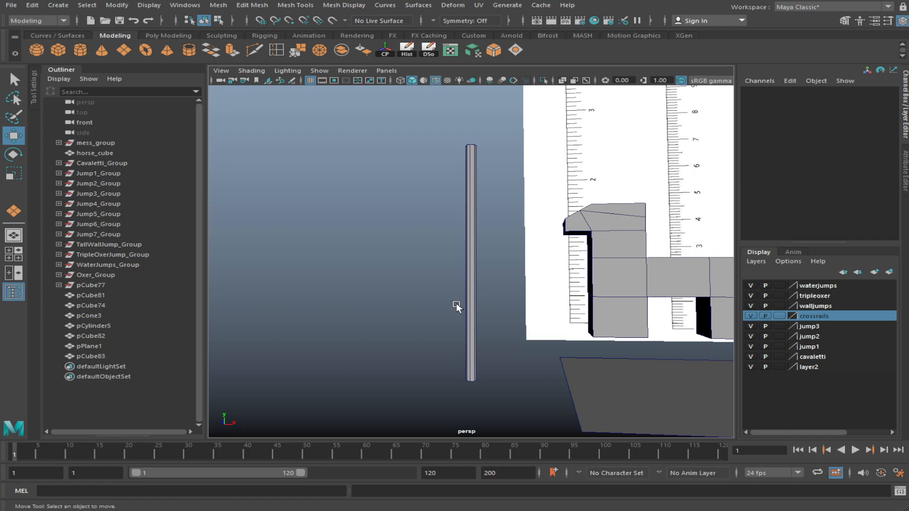
pyautogui.keyDown('alt'); pyautogui.moveTo(463, 345); pyautogui.dragTo(503, 365); pyautogui.keyUp('alt')
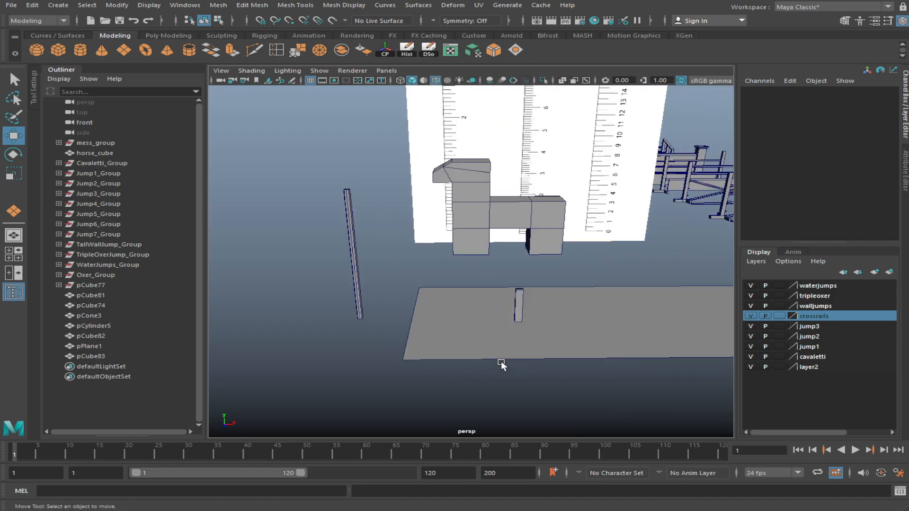
# Duplicate the thin pole and move the copy beside the paneled jump, to X -11.609 and Z 24.291
pyautogui.click(517, 309)
pyautogui.keyDown('alt'); pyautogui.moveTo(517, 309); pyautogui.dragTo(473, 331); pyautogui.keyUp('alt')
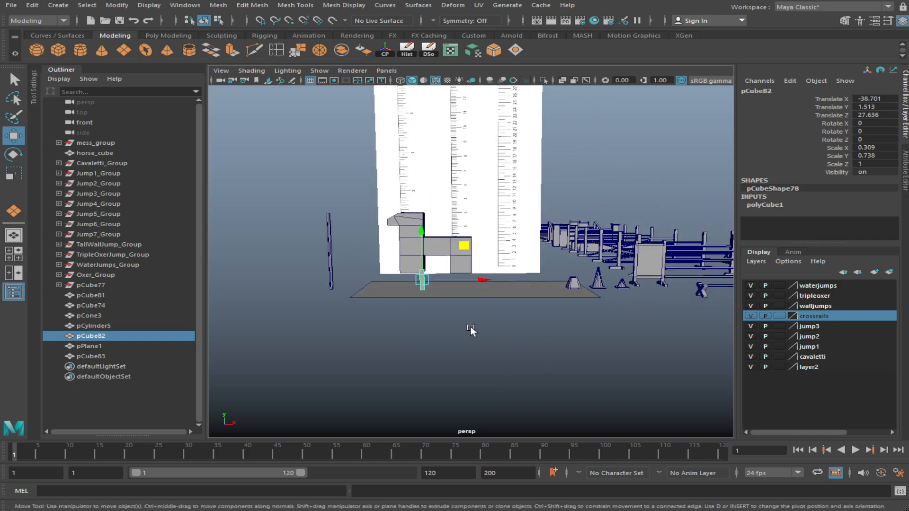
pyautogui.click(331, 284)
pyautogui.click(330, 279)
pyautogui.hotkey('ctrl', 'd')
pyautogui.moveTo(392, 252); pyautogui.dragTo(644, 357)
pyautogui.press('f')
pyautogui.moveTo(506, 301); pyautogui.dragTo(543, 236)
pyautogui.keyDown('alt'); pyautogui.moveTo(543, 236); pyautogui.dragTo(530, 350); pyautogui.keyUp('alt')
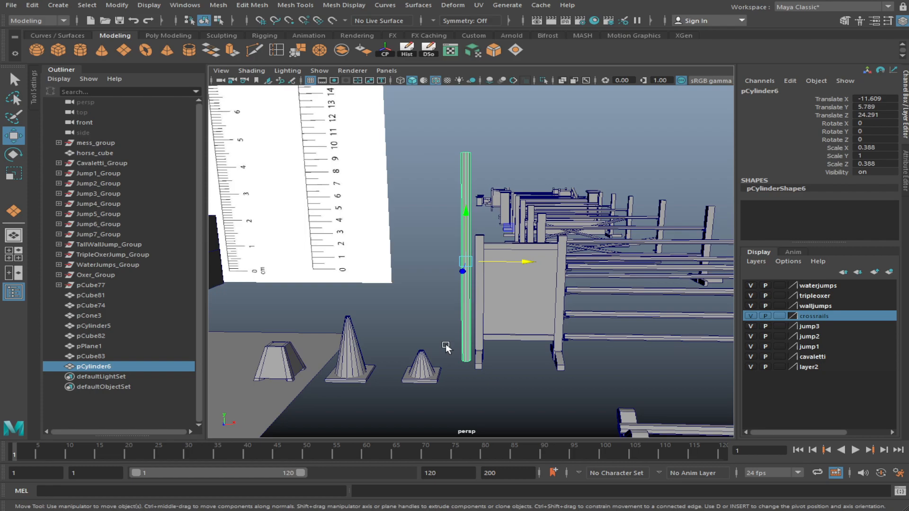
# Thin the duplicated pole to a scale of 0.246 in X and Z
pyautogui.press('r')
pyautogui.keyDown('alt'); pyautogui.moveTo(448, 350); pyautogui.dragTo(502, 340); pyautogui.keyUp('alt')
pyautogui.moveTo(510, 286); pyautogui.dragTo(497, 286)
pyautogui.press('w')
# Shorten the duplicated pole by lowering its top vertices to just above the jump panel, and return to object mode
pyautogui.moveTo(460, 176); pyautogui.dragTo(425, 170, button='right')
pyautogui.moveTo(474, 140); pyautogui.dragTo(460, 157)
pyautogui.moveTo(472, 106); pyautogui.dragTo(473, 162)
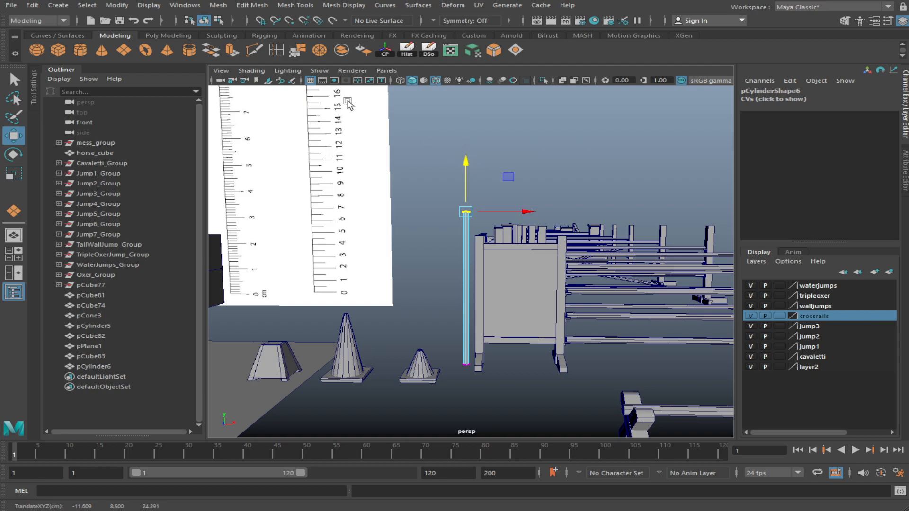
pyautogui.click(204, 20)
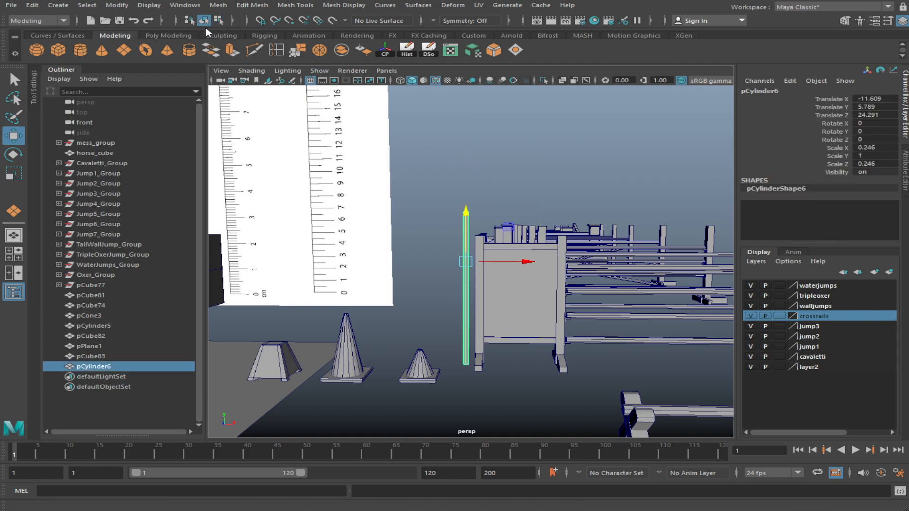
pyautogui.click(555, 173)
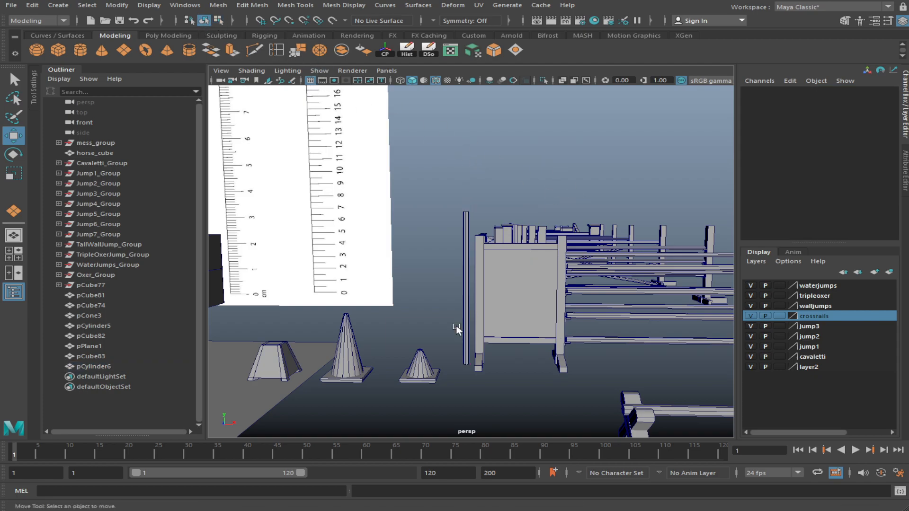
pyautogui.scroll(3, 440, 351)
pyautogui.keyDown('alt'); pyautogui.moveTo(445, 390); pyautogui.dragTo(442, 371); pyautogui.keyUp('alt')
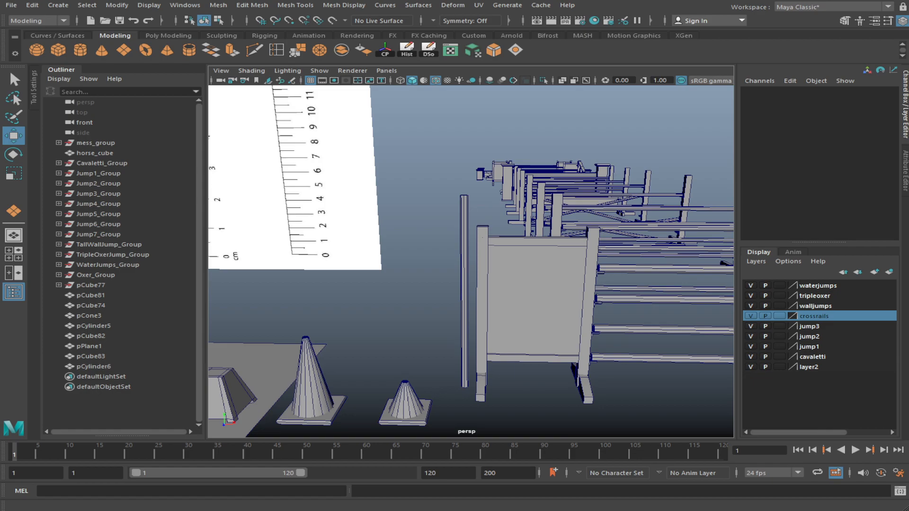
# Move the shortened pole next to the jump post behind the panel, to X -8.083 and Z 14.45
pyautogui.click(465, 284)
pyautogui.keyDown('alt'); pyautogui.moveTo(464, 284); pyautogui.dragTo(335, 275); pyautogui.keyUp('alt')
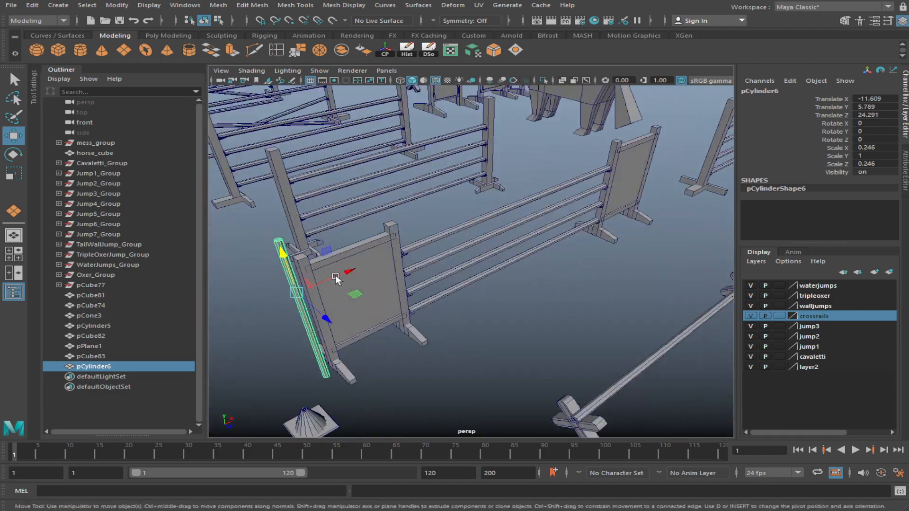
pyautogui.moveTo(328, 324); pyautogui.dragTo(481, 292)
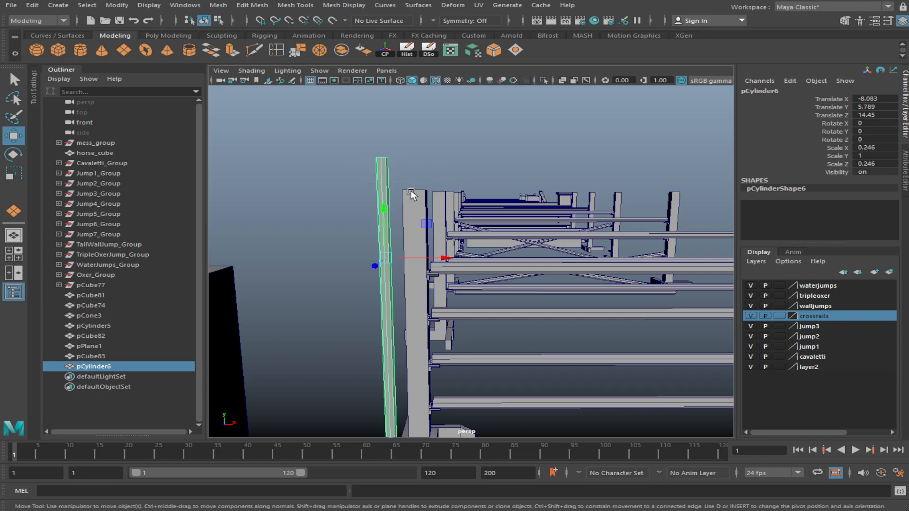
pyautogui.keyDown('alt'); pyautogui.moveTo(462, 173); pyautogui.dragTo(450, 281); pyautogui.keyUp('alt')
# Create a thin box 1.072 wide, 1.71 high and 0.062 deep beside the pole, and scale its height to 0.525
pyautogui.press('y')
pyautogui.moveTo(476, 318); pyautogui.dragTo(429, 320)
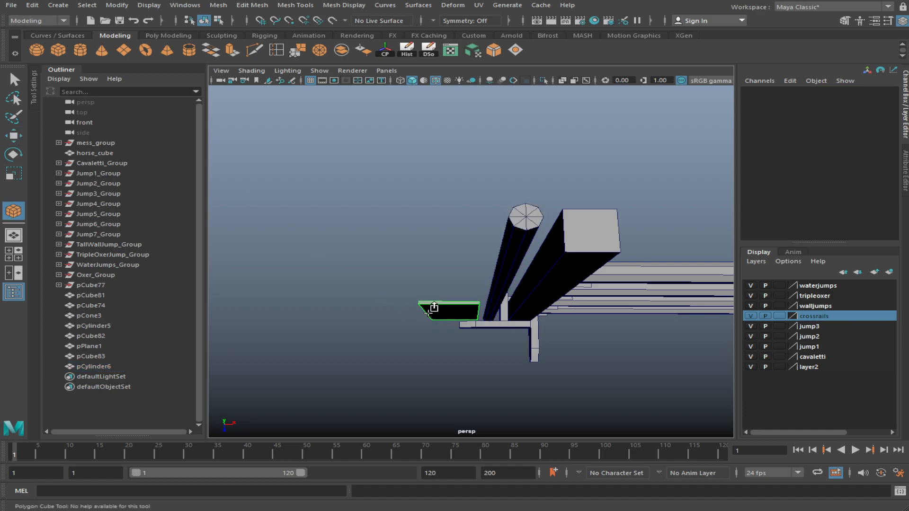
pyautogui.press('f')
pyautogui.moveTo(430, 325); pyautogui.dragTo(485, 271)
pyautogui.press('r')
pyautogui.moveTo(473, 223); pyautogui.dragTo(518, 222)
# Move the thin box up against the pole's upper end, to X -8.698 and Y 7.981
pyautogui.press('w')
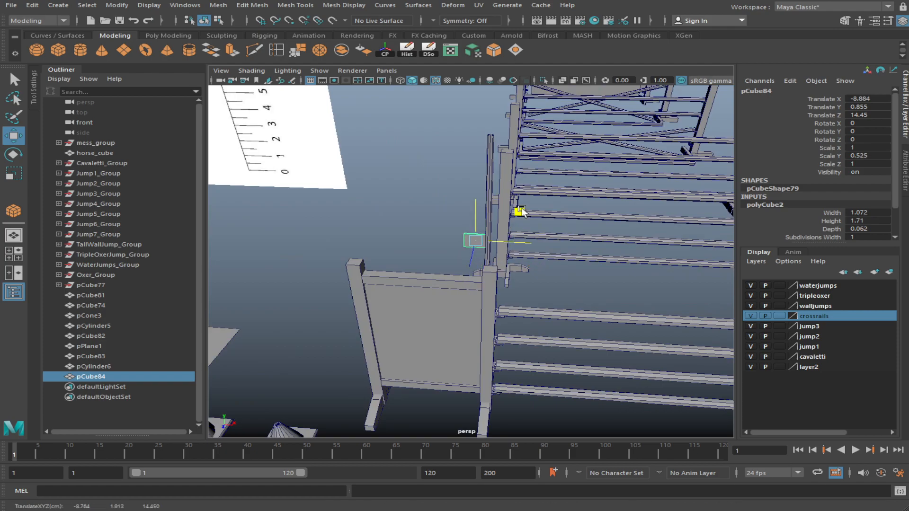
pyautogui.keyDown('alt'); pyautogui.moveTo(523, 121); pyautogui.dragTo(488, 325); pyautogui.keyUp('alt')
pyautogui.moveTo(526, 273); pyautogui.dragTo(528, 274)
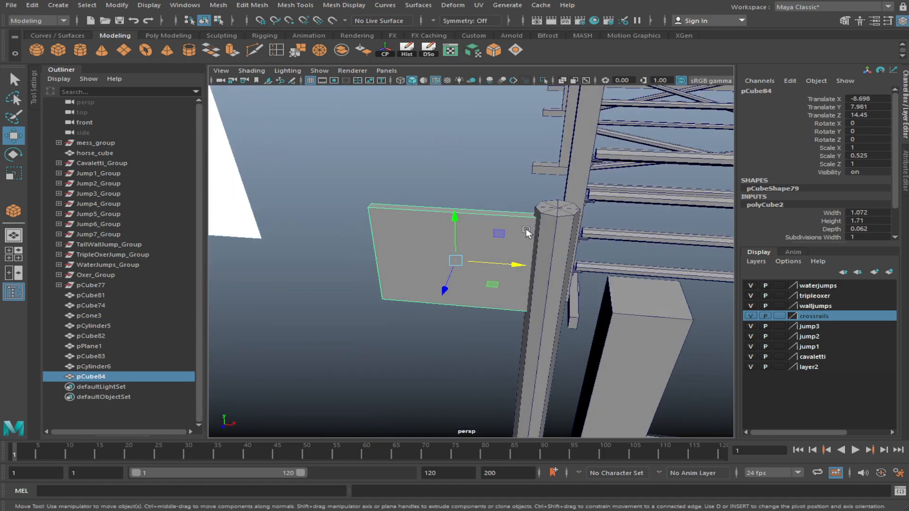
# Delete the thin box's surplus faces, keeping one flat face as the flag
pyautogui.press('F8')
pyautogui.moveTo(334, 182); pyautogui.dragTo(612, 370)
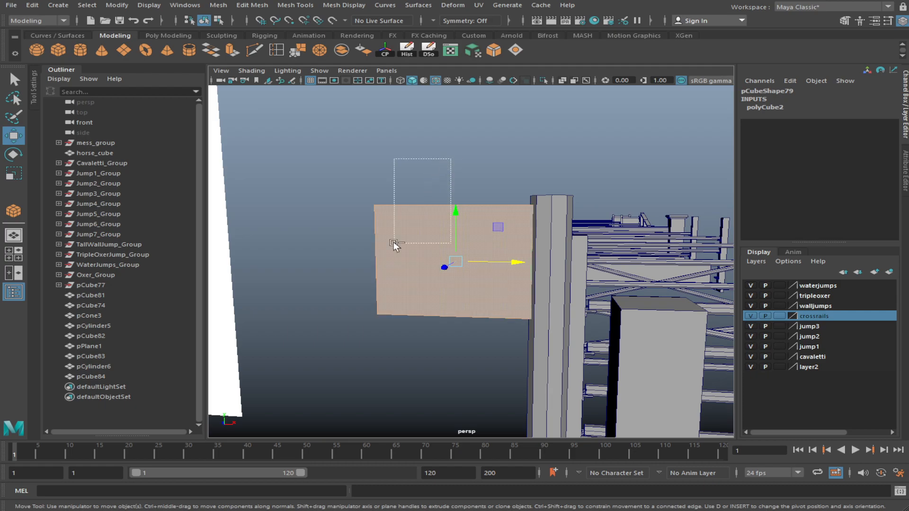
pyautogui.click(293, 370)
pyautogui.click(454, 305)
pyautogui.keyDown('alt'); pyautogui.moveTo(455, 306); pyautogui.dragTo(469, 337); pyautogui.keyUp('alt')
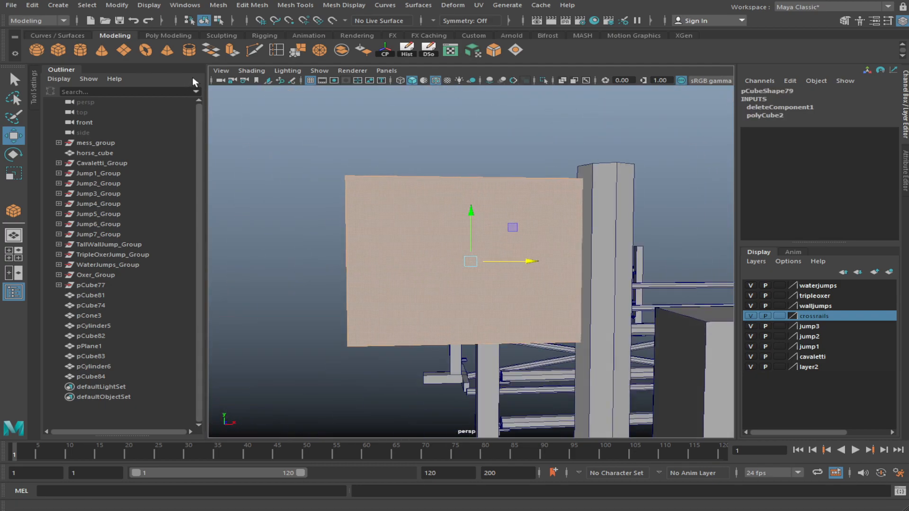
# Insert a horizontal edge loop across the flag's middle and pull its outer vertex toward the pole to form a V-shaped notch
pyautogui.keyDown('shift'); pyautogui.moveTo(386, 240); pyautogui.dragTo(369, 253, button='right'); pyautogui.keyUp('shift')
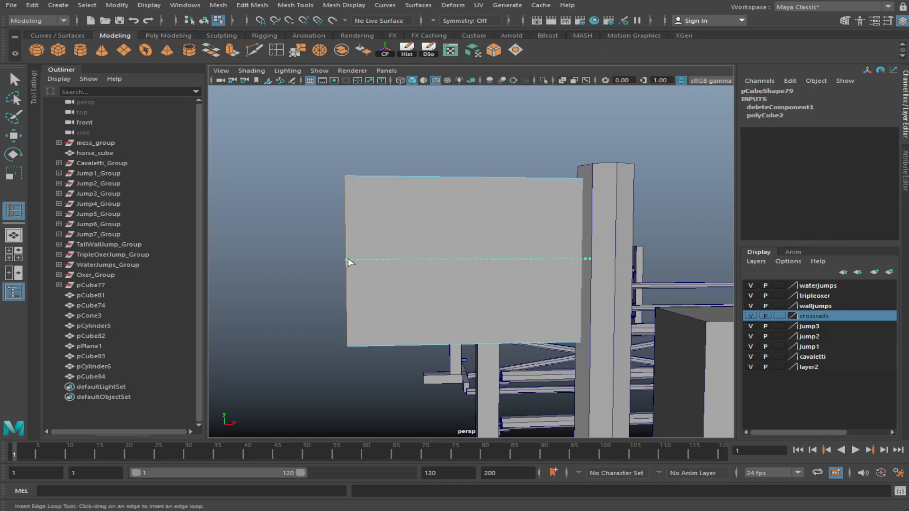
pyautogui.click(348, 258)
pyautogui.press('w')
pyautogui.press('F9')
pyautogui.keyDown('alt'); pyautogui.moveTo(386, 278); pyautogui.dragTo(341, 281); pyautogui.keyUp('alt')
pyautogui.moveTo(406, 260); pyautogui.dragTo(517, 260)
pyautogui.scroll(2, 506, 315)
pyautogui.keyDown('alt'); pyautogui.moveTo(505, 318); pyautogui.dragTo(503, 324); pyautogui.keyUp('alt')
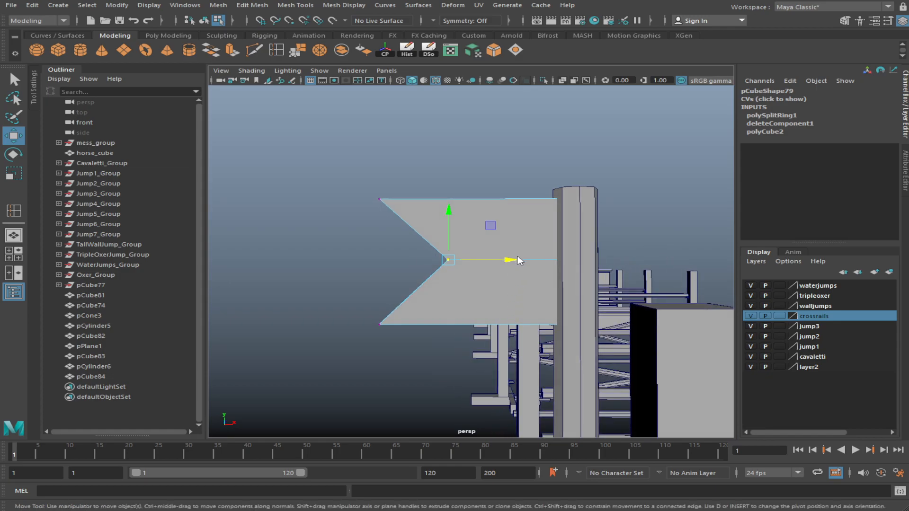
pyautogui.click(396, 126)
pyautogui.click(209, 22)
# Duplicate the flag, move the copy away from the pole to X -10.283, and delete the faces of its lower half
pyautogui.keyDown('alt'); pyautogui.moveTo(496, 239); pyautogui.dragTo(534, 283); pyautogui.keyUp('alt')
pyautogui.click(480, 184)
pyautogui.click(503, 213)
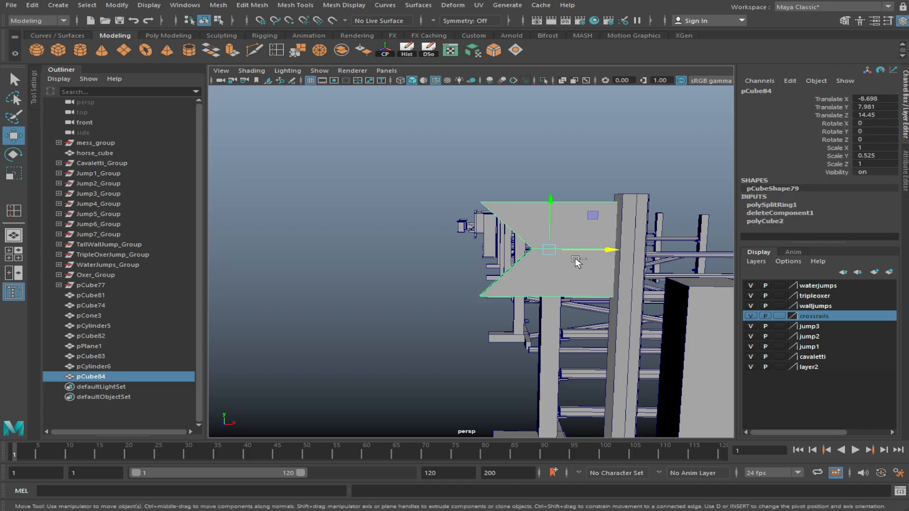
pyautogui.hotkey('ctrl', 'd')
pyautogui.moveTo(601, 250); pyautogui.dragTo(399, 249)
pyautogui.moveTo(394, 227); pyautogui.dragTo(344, 292, button='right')
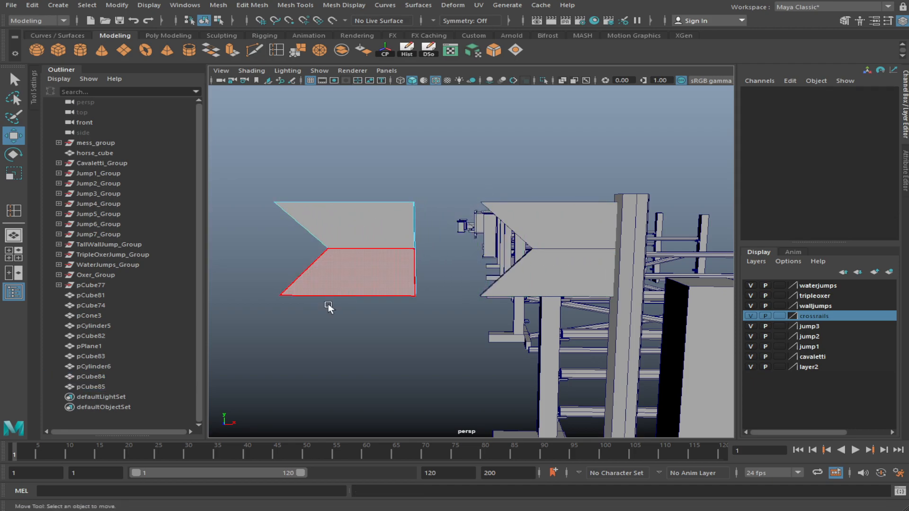
pyautogui.moveTo(476, 263); pyautogui.dragTo(436, 263)
pyautogui.press('Delete')
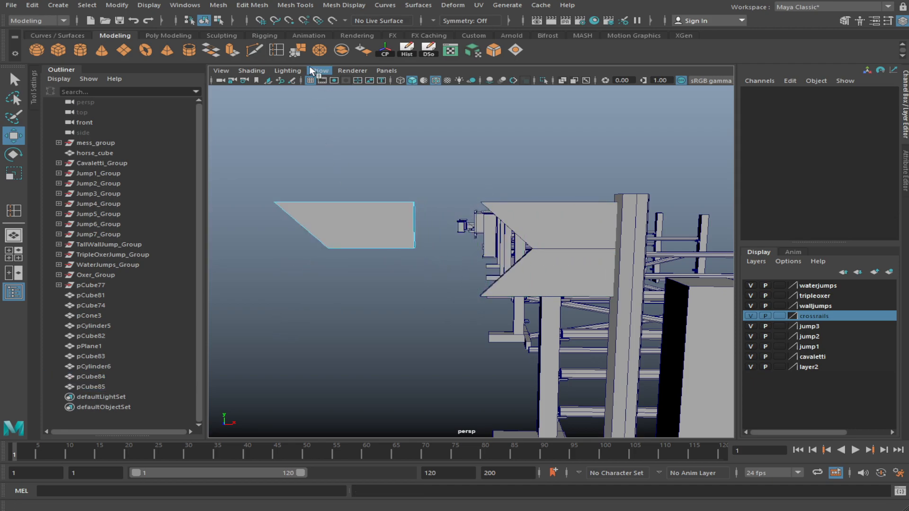
# Create a vertically mirrored copy of the half flag with Scale Y -0.525 and move it to Y 8.004 so both halves meet
pyautogui.click(204, 21)
pyautogui.click(385, 186)
pyautogui.click(364, 238)
pyautogui.keyDown('alt'); pyautogui.moveTo(364, 239); pyautogui.dragTo(408, 140); pyautogui.keyUp('alt')
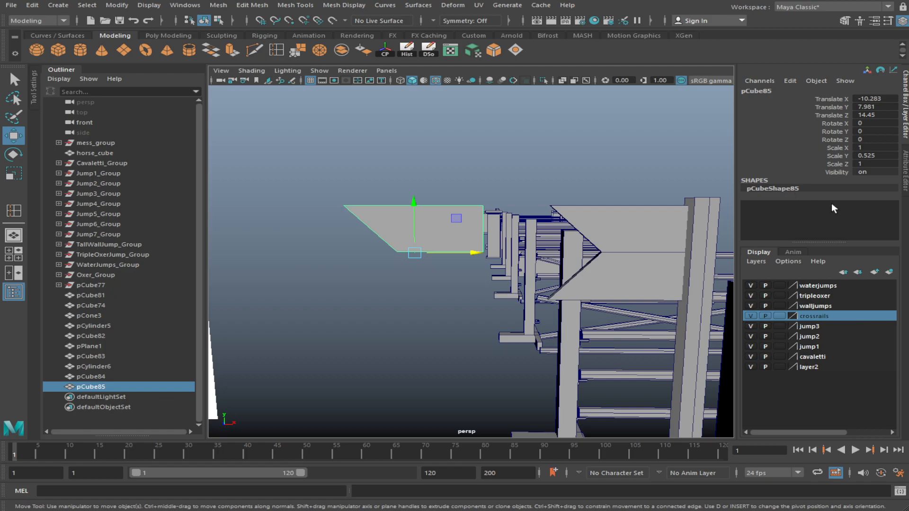
pyautogui.hotkey('ctrl', 'shift', 'd')
pyautogui.scroll(3, 570, 298)
pyautogui.press('f')
pyautogui.keyDown('alt'); pyautogui.moveTo(460, 287); pyautogui.dragTo(413, 307); pyautogui.keyUp('alt')
pyautogui.moveTo(471, 135); pyautogui.dragTo(456, 124)
# Combine the two flag halves into one mesh and merge the vertices at both ends of the seam with a 0.01 distance threshold
pyautogui.moveTo(443, 168)
pyautogui.keyDown('alt'); pyautogui.mouseDown()
pyautogui.moveTo(452, 173)
pyautogui.moveTo(431, 170)
pyautogui.mouseUp(); pyautogui.keyUp('alt')
pyautogui.keyDown('shift'); pyautogui.click(431, 171); pyautogui.keyUp('shift')
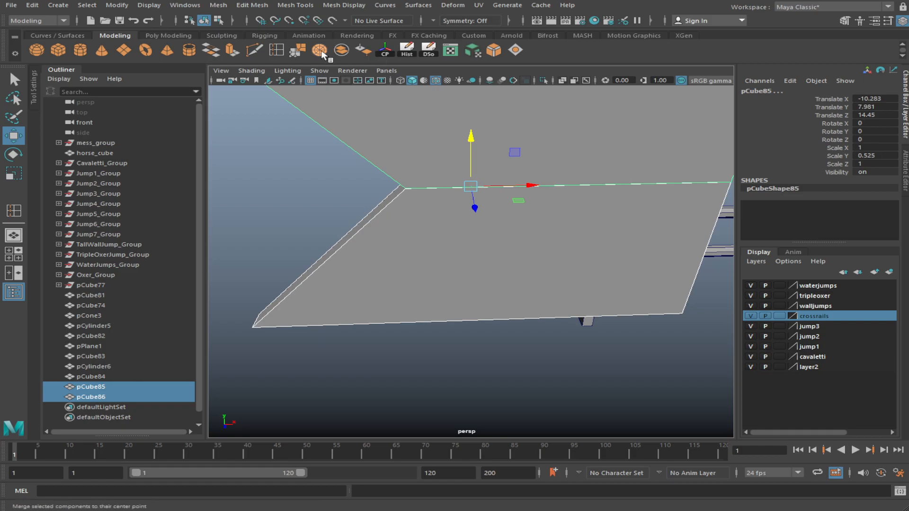
pyautogui.click(342, 52)
pyautogui.keyDown('alt'); pyautogui.moveTo(471, 232); pyautogui.dragTo(445, 206); pyautogui.keyUp('alt')
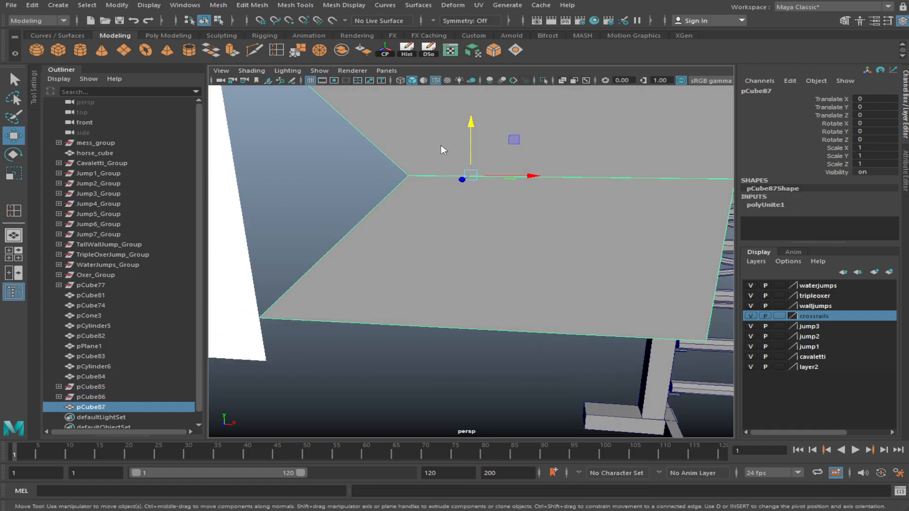
pyautogui.press('F9')
pyautogui.moveTo(435, 156); pyautogui.dragTo(322, 59)
pyautogui.click(298, 51)
pyautogui.keyDown('alt'); pyautogui.moveTo(487, 211); pyautogui.dragTo(330, 253); pyautogui.keyUp('alt')
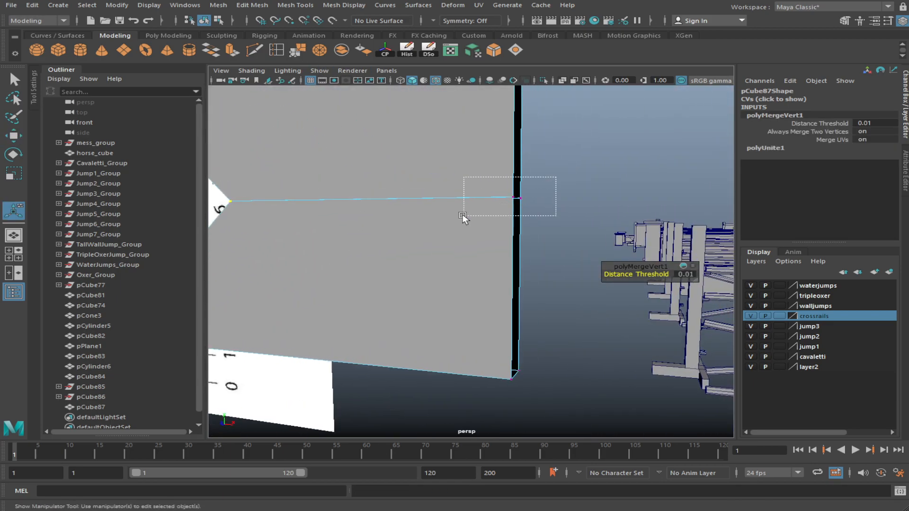
pyautogui.moveTo(465, 213); pyautogui.dragTo(465, 214)
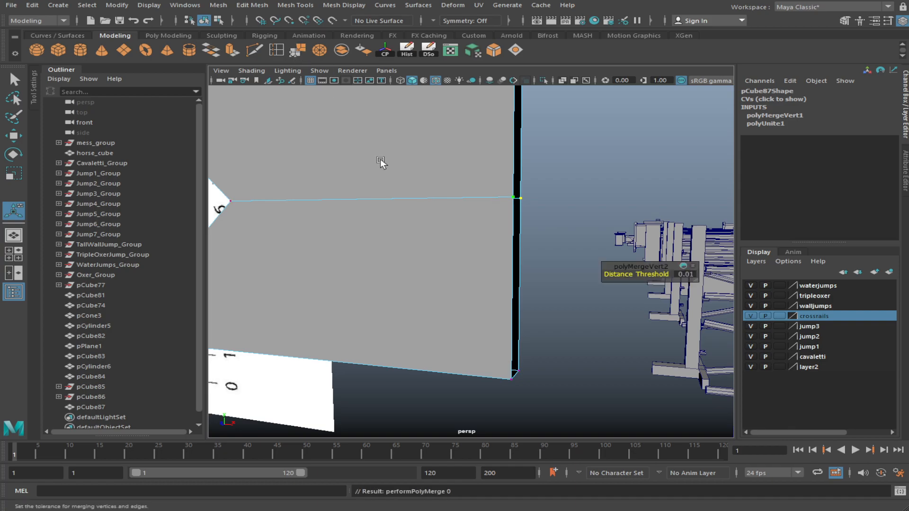
pyautogui.press('g')
pyautogui.scroll(-5, 495, 202)
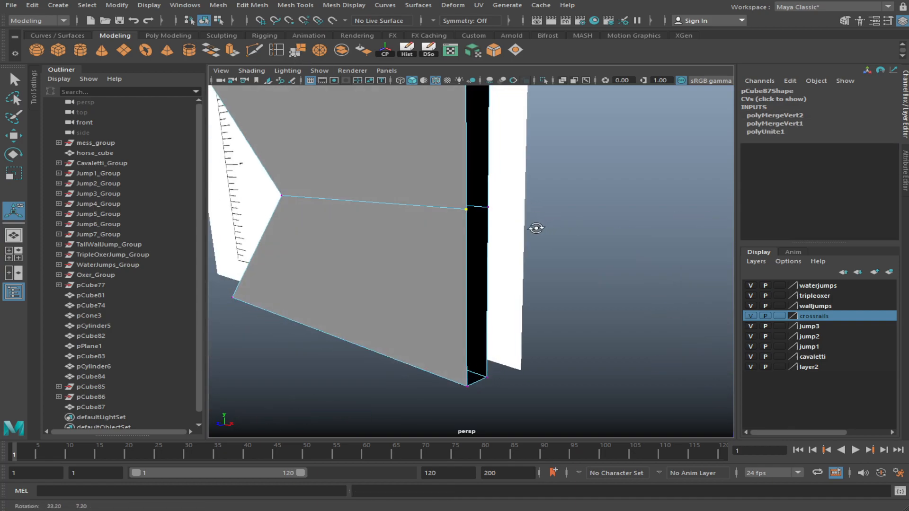
# Test the merged seam vertices by pulling them out of place, and undo each move
pyautogui.press('w')
pyautogui.moveTo(423, 213); pyautogui.dragTo(400, 218)
pyautogui.hotkey('ctrl', 'z')
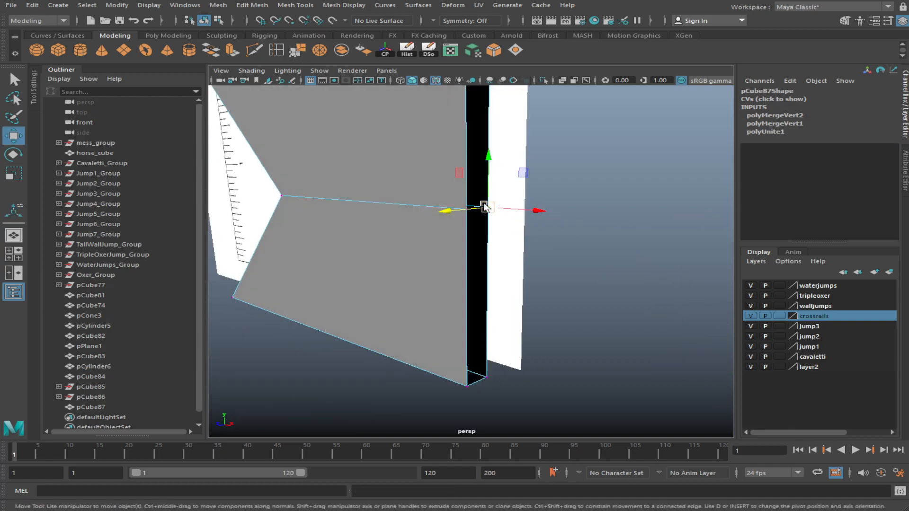
pyautogui.keyDown('alt'); pyautogui.moveTo(335, 243); pyautogui.dragTo(471, 260); pyautogui.keyUp('alt')
pyautogui.moveTo(526, 263); pyautogui.dragTo(554, 264)
pyautogui.hotkey('ctrl', 'z')
pyautogui.moveTo(478, 263); pyautogui.dragTo(492, 279)
pyautogui.hotkey('ctrl', 'z')
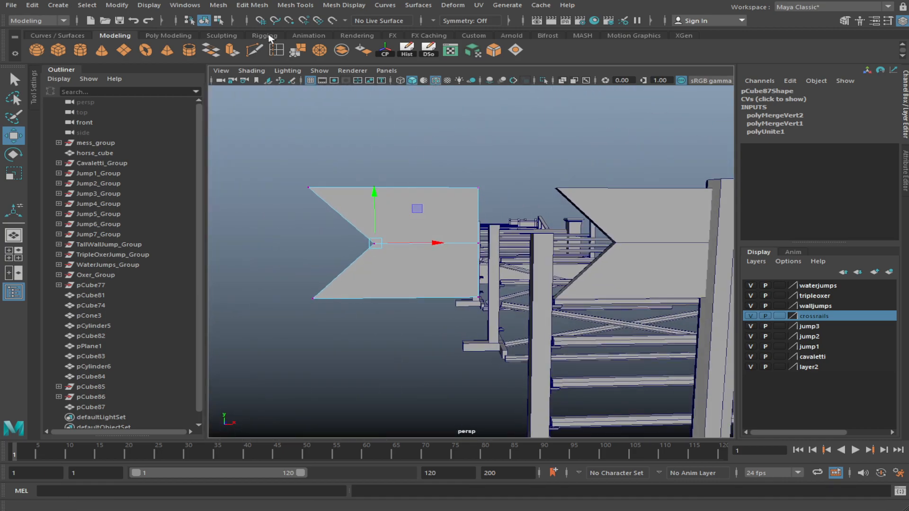
# Delete the original notched flag beside the pole, keeping the mirrored one
pyautogui.click(220, 22)
pyautogui.keyDown('alt'); pyautogui.moveTo(386, 169); pyautogui.dragTo(544, 232); pyautogui.keyUp('alt')
pyautogui.scroll(5, 567, 283)
pyautogui.keyDown('alt'); pyautogui.moveTo(567, 283); pyautogui.dragTo(597, 290); pyautogui.keyUp('alt')
pyautogui.keyDown('alt'); pyautogui.moveTo(598, 290); pyautogui.dragTo(445, 206, button='middle'); pyautogui.keyUp('alt')
pyautogui.keyDown('alt'); pyautogui.moveTo(445, 206); pyautogui.dragTo(532, 217); pyautogui.keyUp('alt')
pyautogui.scroll(-3, 544, 215)
pyautogui.click(555, 211)
pyautogui.press('Delete')
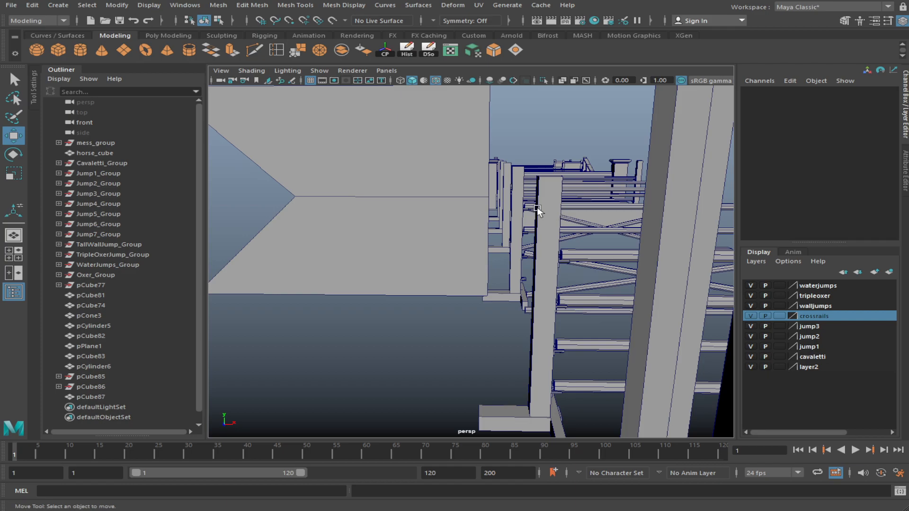
# Move the mirrored flag over to the pole, to Translate X 1.438
pyautogui.click(413, 204)
pyautogui.scroll(-2, 434, 228)
pyautogui.moveTo(540, 265); pyautogui.dragTo(626, 258)
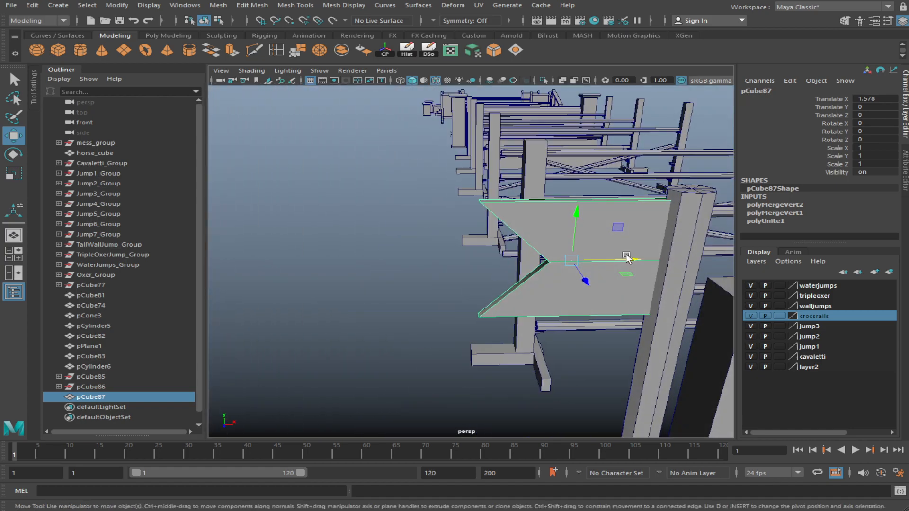
pyautogui.keyDown('alt'); pyautogui.moveTo(627, 258); pyautogui.dragTo(441, 244); pyautogui.keyUp('alt')
pyautogui.click(386, 302)
pyautogui.scroll(-5, 435, 237)
pyautogui.scroll(3, 440, 241)
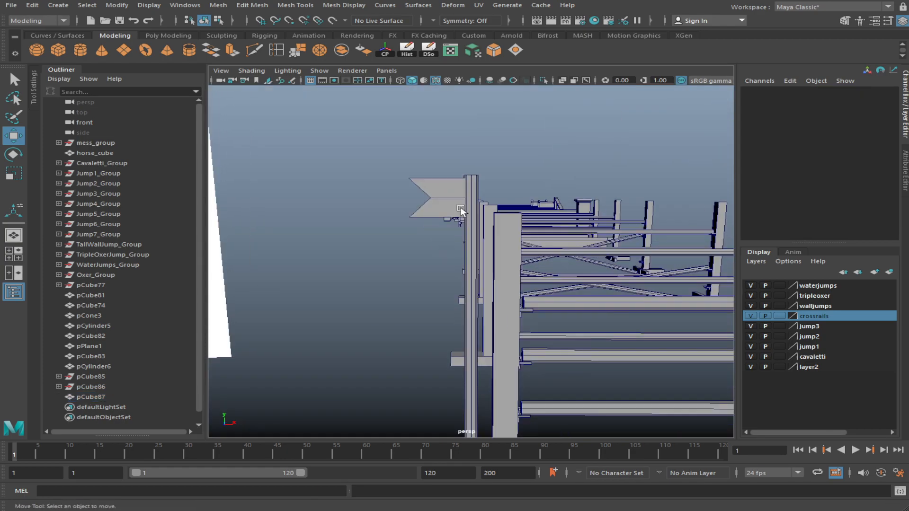
pyautogui.click(462, 206)
pyautogui.press('f')
pyautogui.scroll(-5, 462, 205)
pyautogui.moveTo(526, 262); pyautogui.dragTo(506, 264)
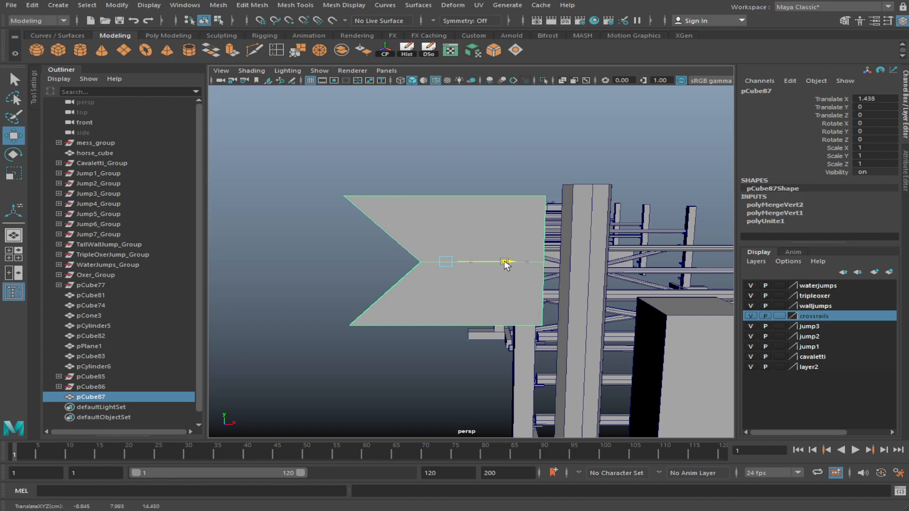
# Stretch the flag to the pole by moving the vertices of its straight inner edge along X
pyautogui.moveTo(491, 237); pyautogui.dragTo(457, 236, button='right')
pyautogui.moveTo(574, 174); pyautogui.dragTo(469, 379)
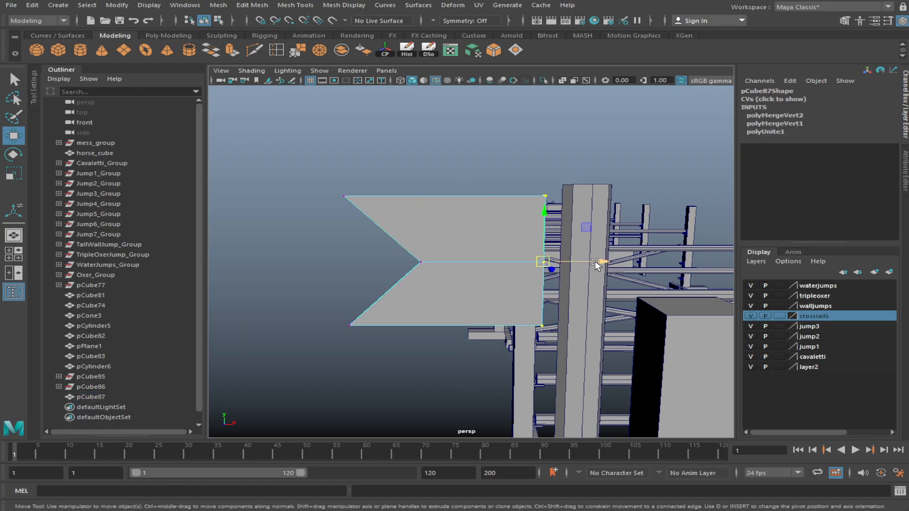
pyautogui.moveTo(596, 262); pyautogui.dragTo(617, 262)
pyautogui.click(220, 20)
pyautogui.click(205, 20)
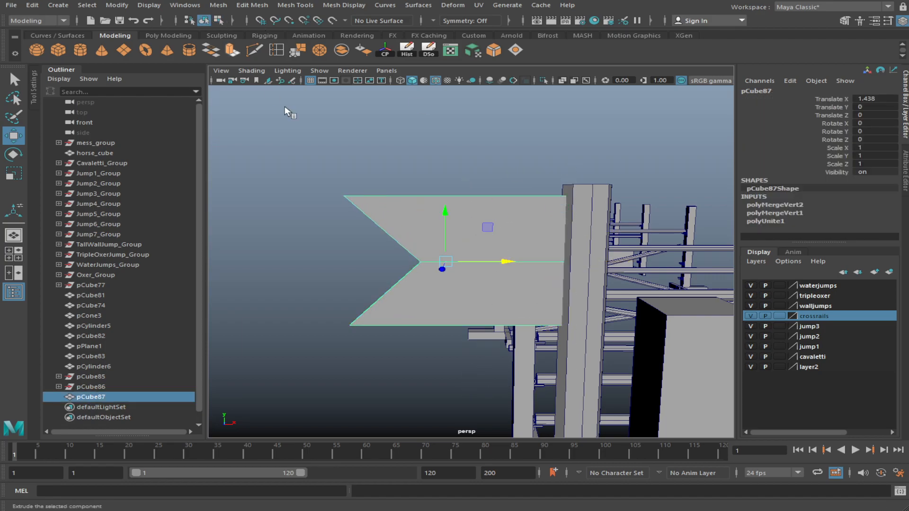
# Lower the flag slightly on the pole, to Translate Y -0.006
pyautogui.click(303, 138)
pyautogui.scroll(-6, 498, 237)
pyautogui.keyDown('alt'); pyautogui.moveTo(516, 260); pyautogui.dragTo(538, 323); pyautogui.keyUp('alt')
pyautogui.keyDown('alt'); pyautogui.moveTo(538, 323); pyautogui.dragTo(462, 245, button='middle'); pyautogui.keyUp('alt')
pyautogui.scroll(-3, 462, 245)
pyautogui.moveTo(462, 245)
pyautogui.keyDown('alt'); pyautogui.mouseDown()
pyautogui.moveTo(460, 256)
pyautogui.moveTo(457, 230)
pyautogui.moveTo(466, 236)
pyautogui.mouseUp(); pyautogui.keyUp('alt')
pyautogui.scroll(3, 444, 231)
pyautogui.click(421, 220)
pyautogui.press('f')
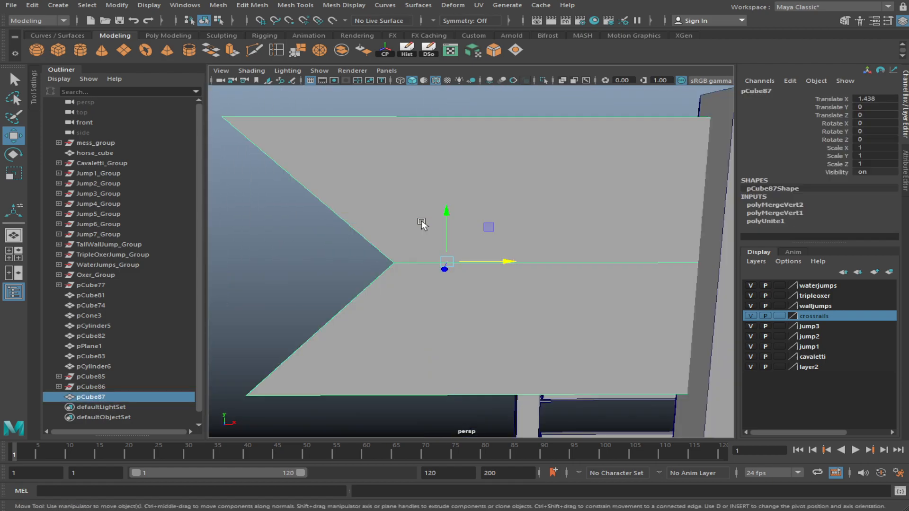
pyautogui.scroll(-4, 450, 285)
pyautogui.keyDown('alt'); pyautogui.moveTo(451, 285); pyautogui.dragTo(479, 297); pyautogui.keyUp('alt')
pyautogui.moveTo(455, 211); pyautogui.dragTo(456, 212)
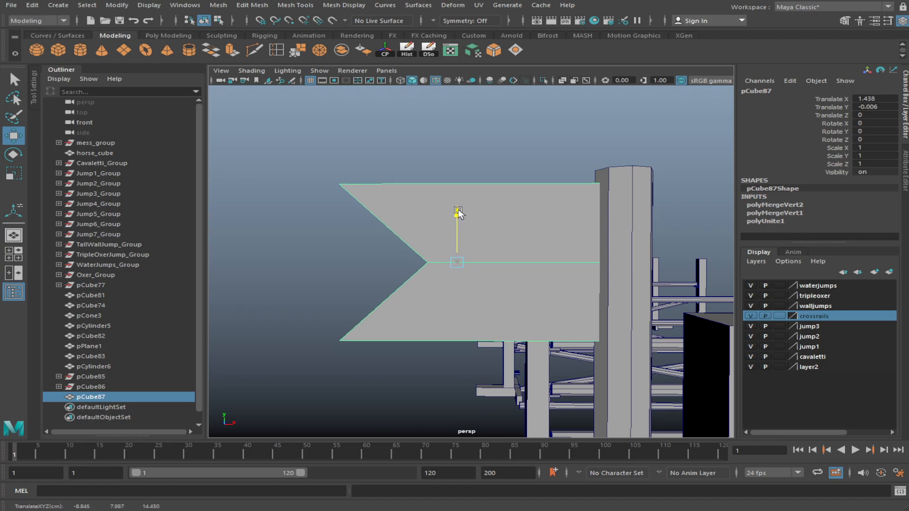
pyautogui.scroll(-6, 499, 234)
pyautogui.scroll(3, 529, 272)
# Resize the flag slightly, including its height, and adjust its position against the pole
pyautogui.press('r')
pyautogui.keyDown('alt'); pyautogui.moveTo(533, 279); pyautogui.dragTo(507, 267); pyautogui.keyUp('alt')
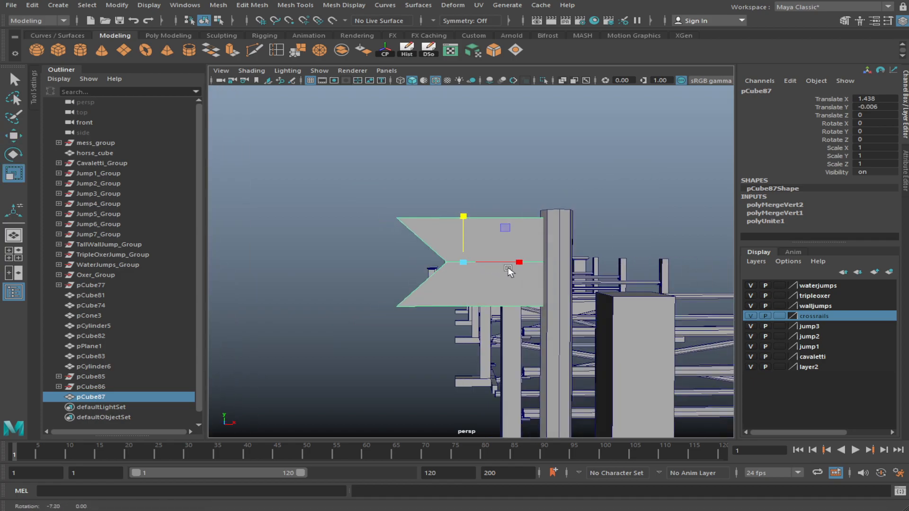
pyautogui.moveTo(505, 233); pyautogui.dragTo(501, 226)
pyautogui.press('w')
pyautogui.moveTo(529, 258); pyautogui.dragTo(554, 280)
pyautogui.press('r')
pyautogui.moveTo(476, 216); pyautogui.dragTo(477, 210)
pyautogui.press('w')
pyautogui.click(340, 273)
# Delete the cap faces at the bottom end of the flag pole, keeping its side faces
pyautogui.scroll(-5, 372, 305)
pyautogui.keyDown('alt'); pyautogui.moveTo(438, 317); pyautogui.dragTo(375, 287, button='middle'); pyautogui.keyUp('alt')
pyautogui.keyDown('alt'); pyautogui.moveTo(374, 289); pyautogui.dragTo(471, 343); pyautogui.keyUp('alt')
pyautogui.click(441, 322)
pyautogui.press('F9')
pyautogui.press('f')
pyautogui.moveTo(474, 212); pyautogui.dragTo(514, 246)
pyautogui.keyDown('alt'); pyautogui.moveTo(513, 245); pyautogui.dragTo(497, 236, button='right'); pyautogui.keyUp('alt')
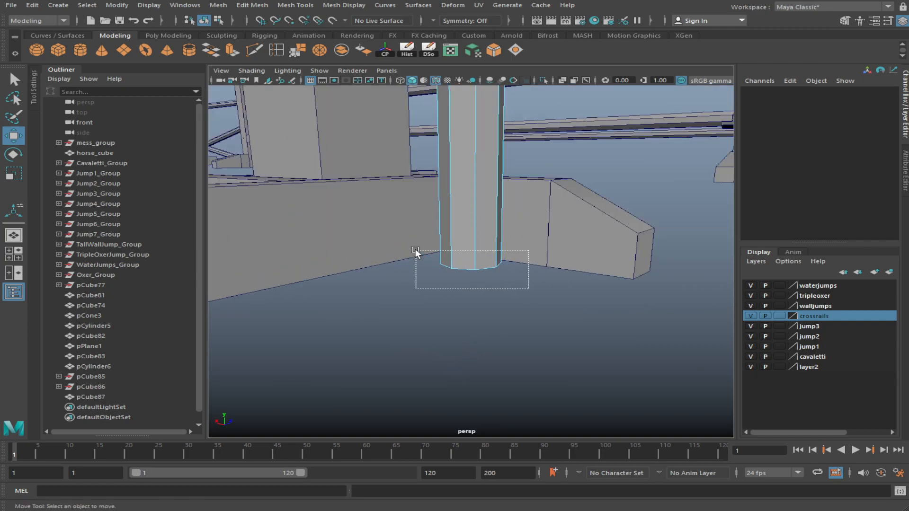
pyautogui.moveTo(416, 250); pyautogui.dragTo(416, 249)
pyautogui.keyDown('ctrl'); pyautogui.moveTo(410, 208); pyautogui.dragTo(553, 220); pyautogui.keyUp('ctrl')
pyautogui.press('Delete')
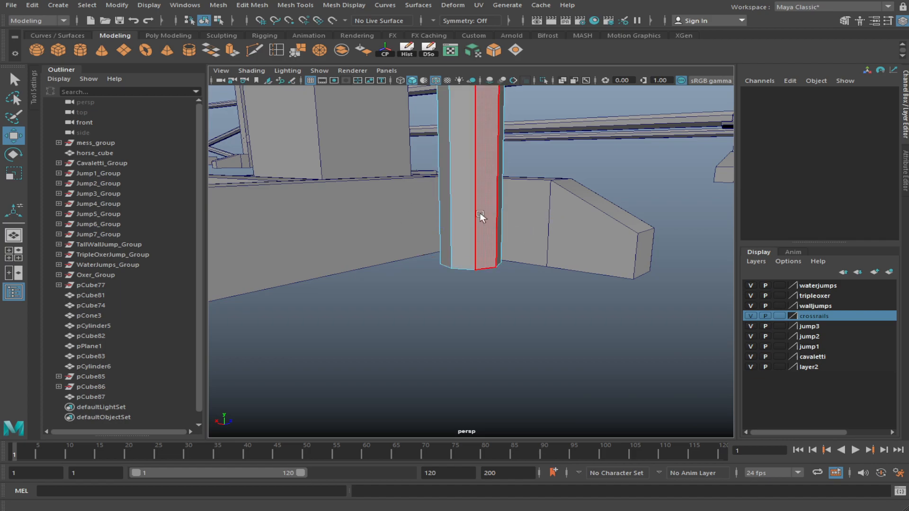
# Combine the pole and the notched flag into a single mesh
pyautogui.click(206, 20)
pyautogui.press('f')
pyautogui.keyDown('alt'); pyautogui.moveTo(554, 203); pyautogui.dragTo(413, 242); pyautogui.keyUp('alt')
pyautogui.click(398, 243)
pyautogui.keyDown('alt'); pyautogui.moveTo(398, 244); pyautogui.dragTo(531, 237, button='right'); pyautogui.keyUp('alt')
pyautogui.keyDown('alt'); pyautogui.moveTo(530, 237); pyautogui.dragTo(517, 306); pyautogui.keyUp('alt')
pyautogui.keyDown('alt'); pyautogui.moveTo(452, 203); pyautogui.dragTo(475, 214); pyautogui.keyUp('alt')
pyautogui.scroll(4, 475, 214)
pyautogui.click(341, 51)
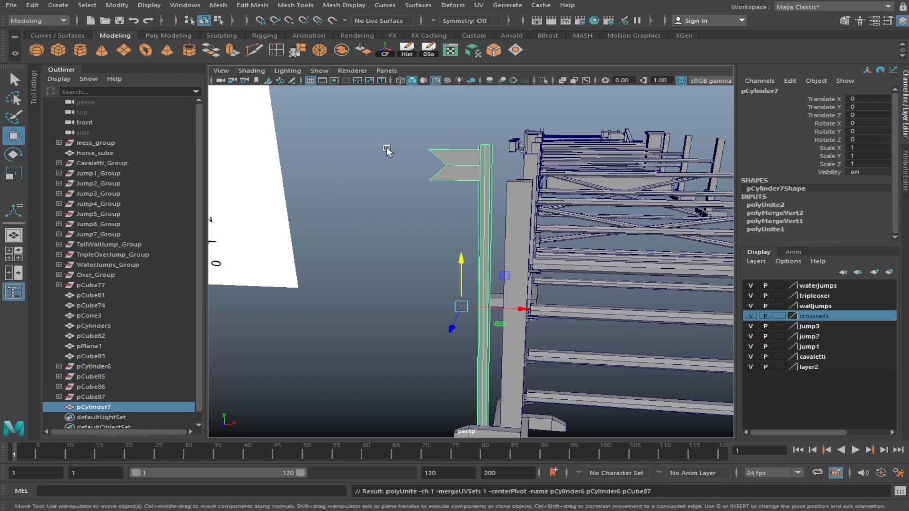
pyautogui.click(331, 220)
# Delete the leftover groups pCube77 and pCube86 from the scene
pyautogui.keyDown('alt'); pyautogui.moveTo(331, 220); pyautogui.dragTo(428, 345); pyautogui.keyUp('alt')
pyautogui.click(68, 367)
pyautogui.click(59, 366)
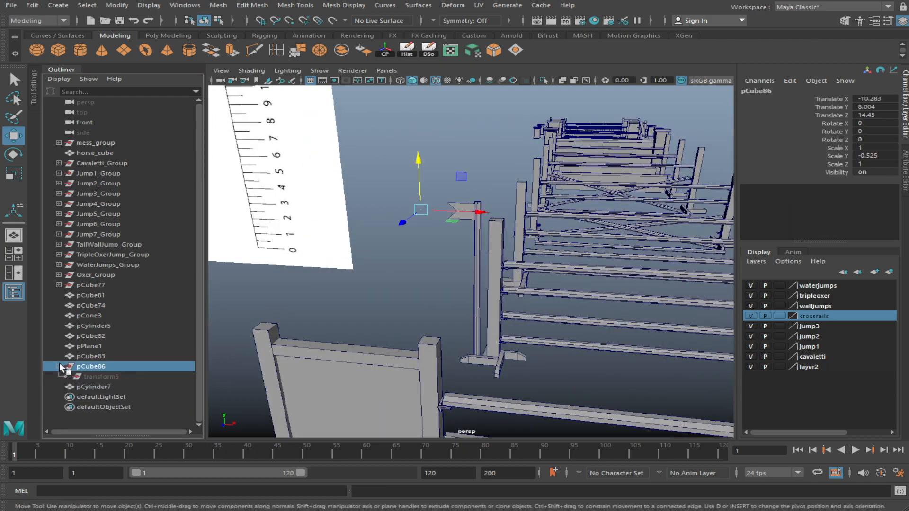
pyautogui.click(59, 285)
pyautogui.click(89, 285)
pyautogui.keyDown('ctrl'); pyautogui.click(112, 377); pyautogui.keyUp('ctrl')
pyautogui.press('Delete')
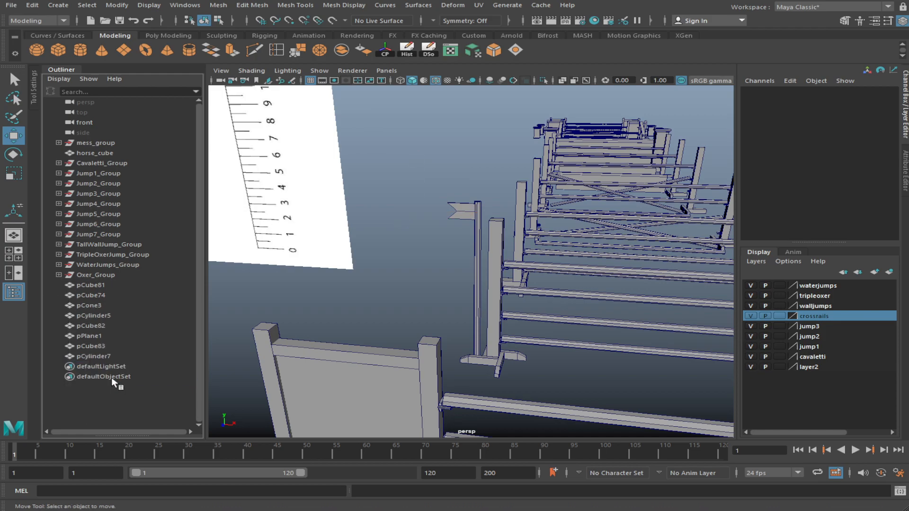
# Center the pivot of the combined flag pole
pyautogui.click(461, 213)
pyautogui.press('f')
pyautogui.keyDown('alt'); pyautogui.moveTo(350, 285); pyautogui.dragTo(377, 290); pyautogui.keyUp('alt')
pyautogui.click(385, 55)
# Duplicate the flag pole and move the copy to the opposite side of the jump, to Translate X 15.692
pyautogui.keyDown('alt'); pyautogui.moveTo(506, 276); pyautogui.dragTo(495, 288, button='middle'); pyautogui.keyUp('alt')
pyautogui.keyDown('alt'); pyautogui.moveTo(496, 288); pyautogui.dragTo(368, 349); pyautogui.keyUp('alt')
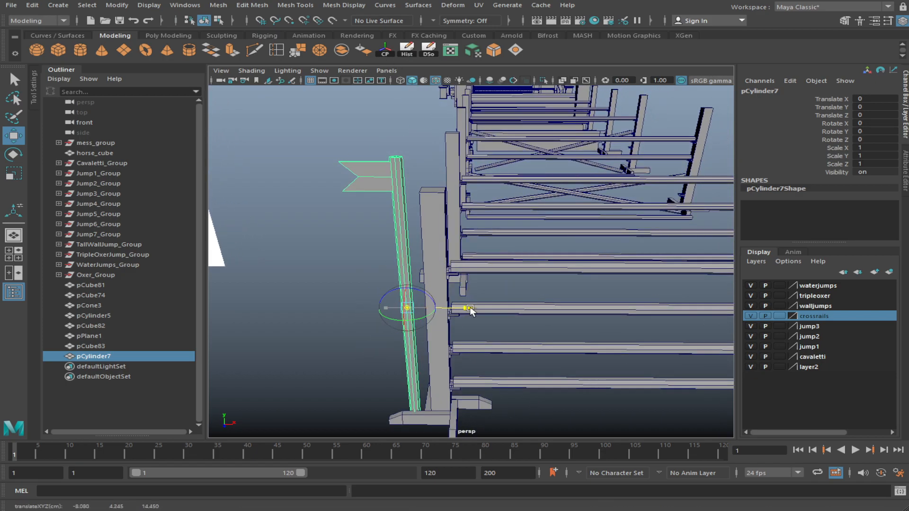
pyautogui.keyDown('alt'); pyautogui.moveTo(467, 310); pyautogui.dragTo(647, 303); pyautogui.keyUp('alt')
pyautogui.click(416, 326)
pyautogui.click(438, 275)
pyautogui.hotkey('ctrl', 'd')
pyautogui.scroll(2, 558, 303)
pyautogui.keyDown('alt'); pyautogui.moveTo(647, 303); pyautogui.dragTo(326, 289, button='middle'); pyautogui.keyUp('alt')
pyautogui.moveTo(325, 288); pyautogui.dragTo(463, 319)
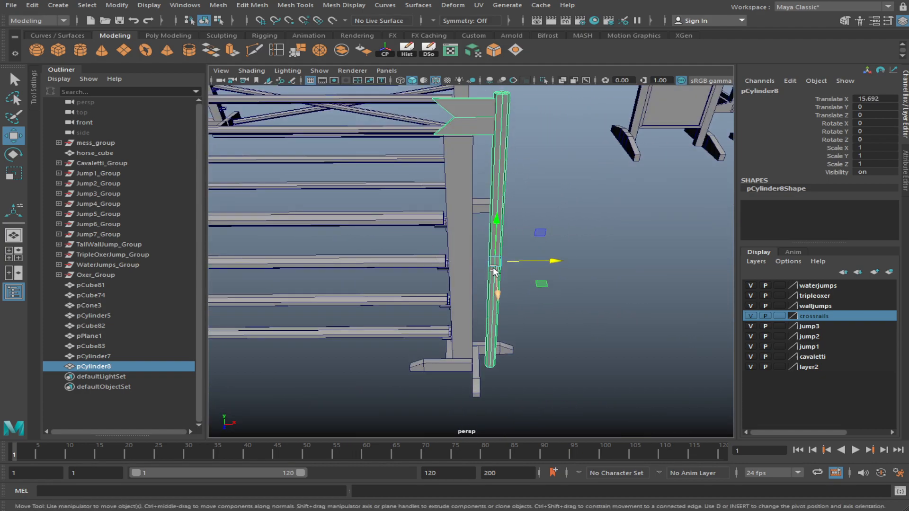
# Set the copied flag pole's Rotate Y to 180 so its flag points away from the jump
pyautogui.press('e')
pyautogui.moveTo(481, 284); pyautogui.dragTo(554, 294)
pyautogui.click(881, 132)
pyautogui.write('180')
pyautogui.press('Return')
pyautogui.keyDown('alt'); pyautogui.moveTo(559, 265); pyautogui.dragTo(594, 242); pyautogui.keyUp('alt')
pyautogui.click(590, 269)
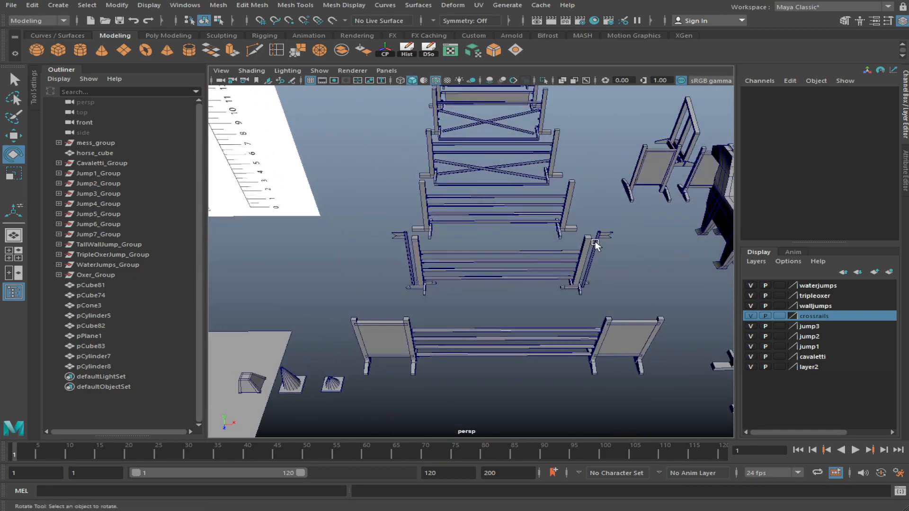
# Move both flag poles together out in front of the jumps, to Translate Z 24.459
pyautogui.click(594, 241)
pyautogui.keyDown('shift'); pyautogui.click(405, 237); pyautogui.keyUp('shift')
pyautogui.keyDown('alt'); pyautogui.moveTo(405, 236); pyautogui.dragTo(518, 263); pyautogui.keyUp('alt')
pyautogui.keyDown('alt'); pyautogui.moveTo(478, 246); pyautogui.dragTo(532, 252, button='right'); pyautogui.keyUp('alt')
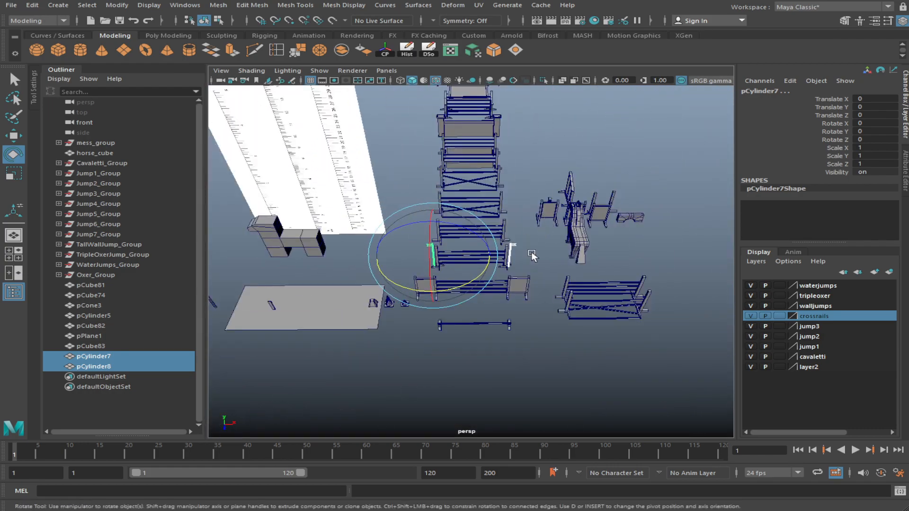
pyautogui.press('w')
pyautogui.moveTo(432, 300); pyautogui.dragTo(431, 381)
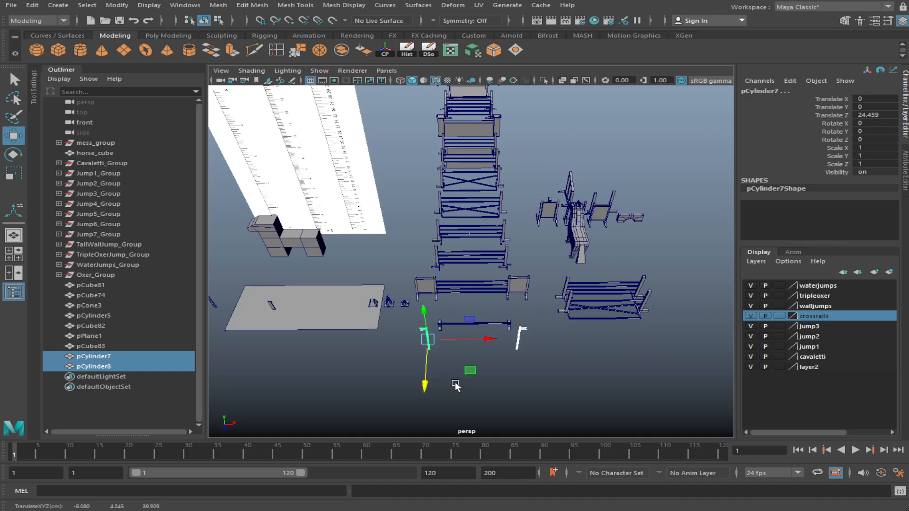
# Group the two flag poles and center the group's pivot between them
pyautogui.hotkey('ctrl', 'g')
pyautogui.click(385, 50)
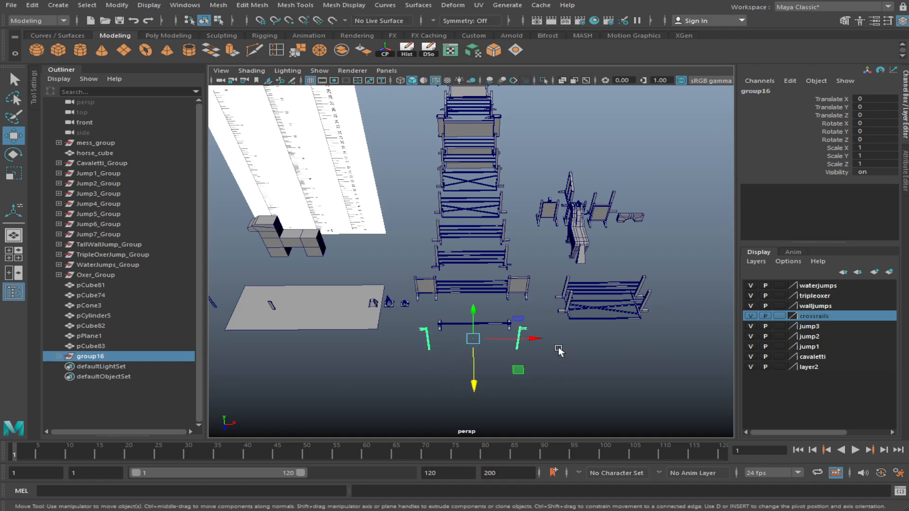
pyautogui.keyDown('alt'); pyautogui.moveTo(557, 379); pyautogui.dragTo(560, 337); pyautogui.keyUp('alt')
pyautogui.press('f')
pyautogui.keyDown('alt'); pyautogui.moveTo(445, 301); pyautogui.dragTo(408, 347); pyautogui.keyUp('alt')
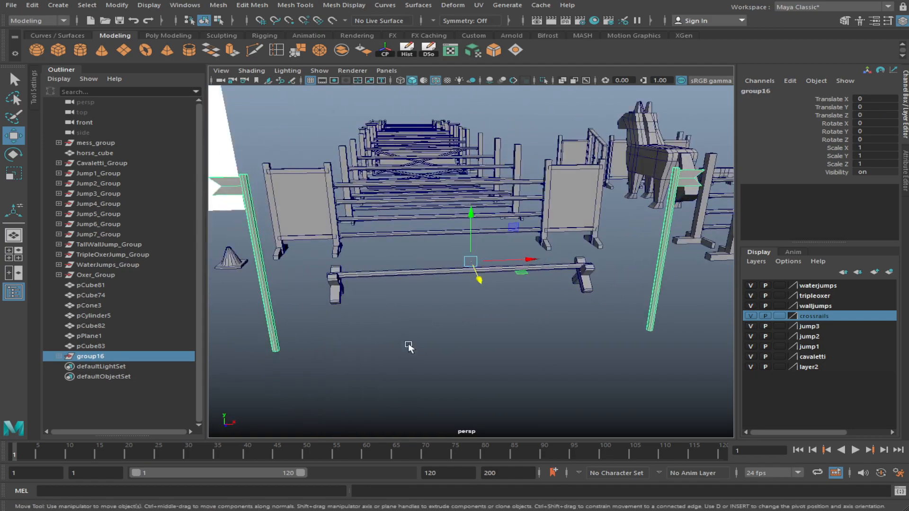
pyautogui.click(408, 344)
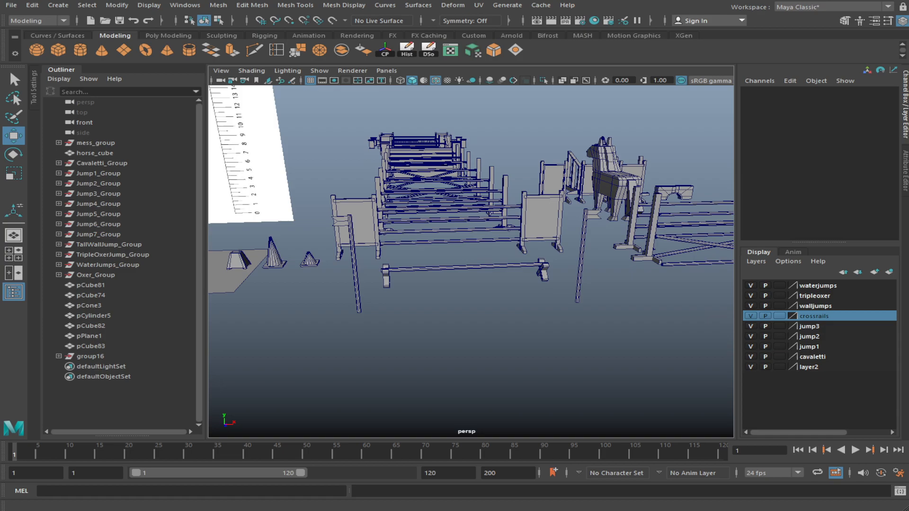
# Expand the group holding the two flag poles and rename it as JumpFlags_Group
pyautogui.scroll(5, 518, 298)
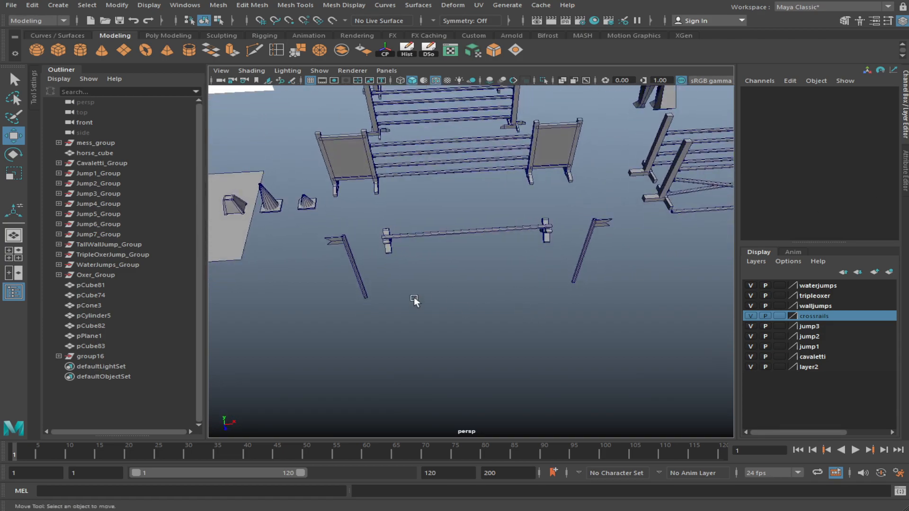
pyautogui.click(362, 290)
pyautogui.keyDown('alt'); pyautogui.moveTo(408, 330); pyautogui.dragTo(402, 324); pyautogui.keyUp('alt')
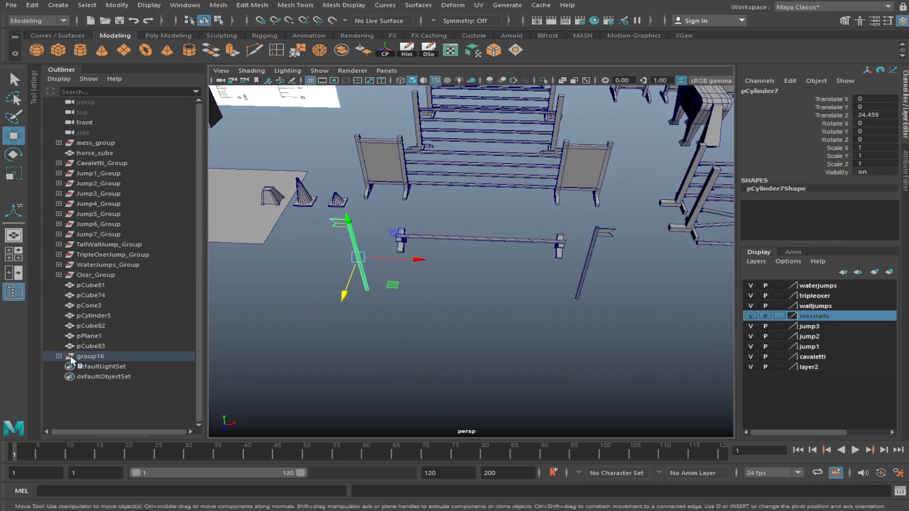
pyautogui.click(58, 356)
pyautogui.doubleClick(90, 356)
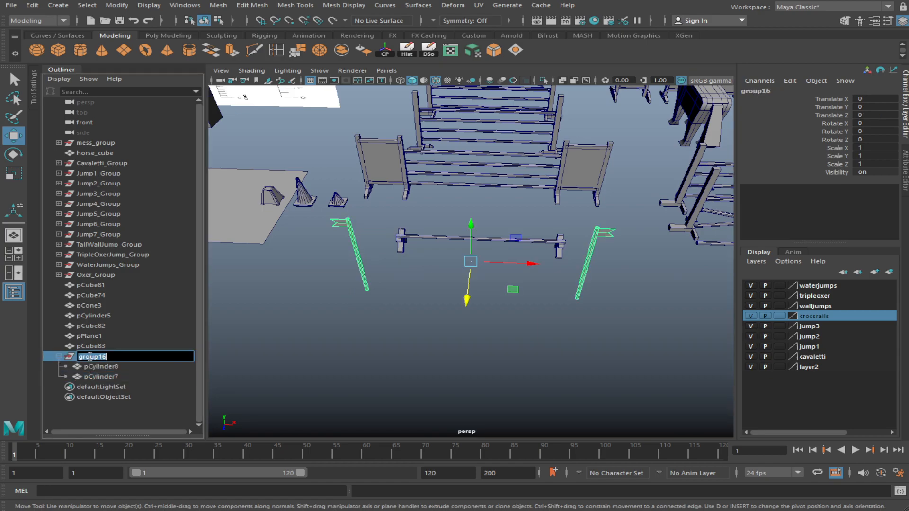
pyautogui.write('JumpF')
pyautogui.press('BackSpace')
pyautogui.write('Flags_Group')
pyautogui.press('Return')
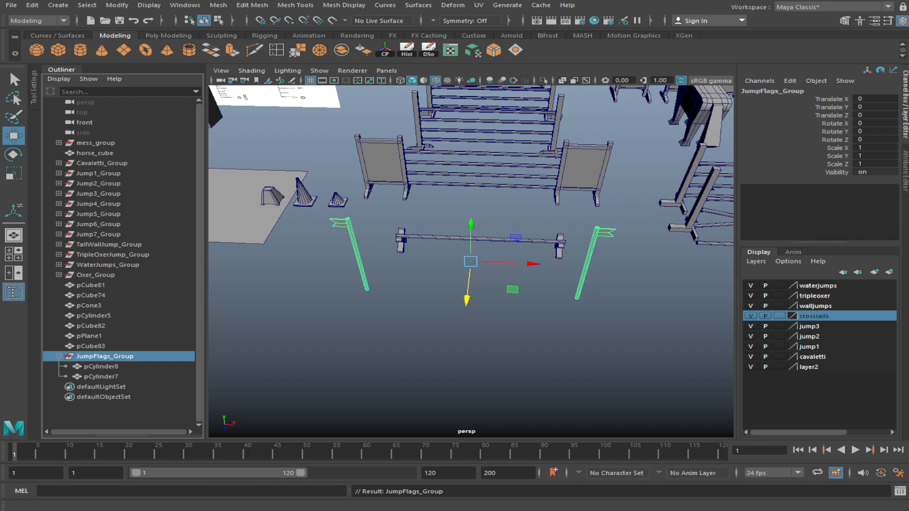
# Rename the copied flag pole, pCylinder8, inside JumpFlags_Group as Jump_Flag_1
pyautogui.click(636, 325)
pyautogui.keyDown('alt'); pyautogui.moveTo(635, 325); pyautogui.dragTo(544, 327); pyautogui.keyUp('alt')
pyautogui.click(437, 298)
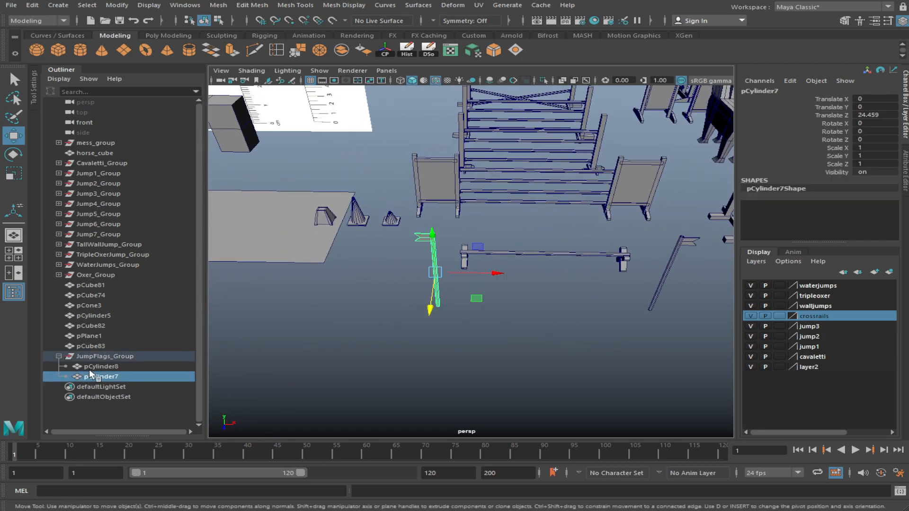
pyautogui.click(105, 377)
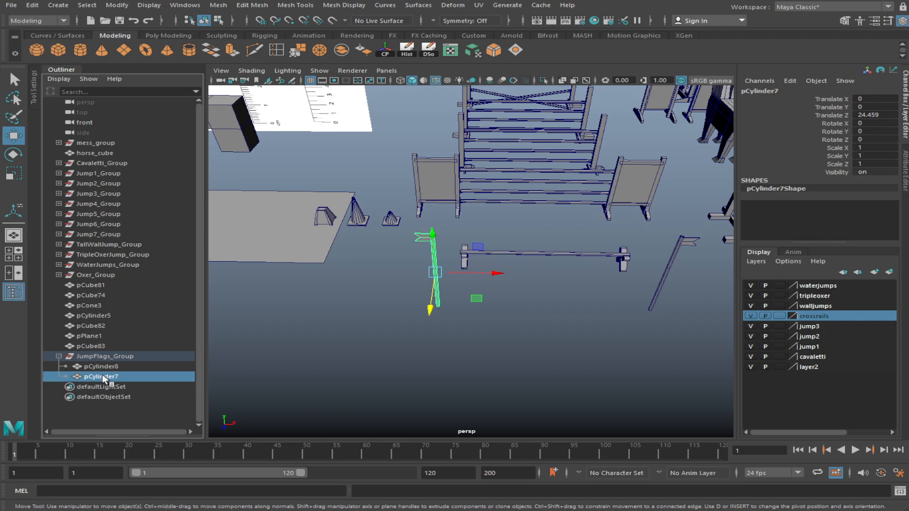
pyautogui.click(94, 370)
pyautogui.doubleClick(100, 366)
pyautogui.write('Jump_F')
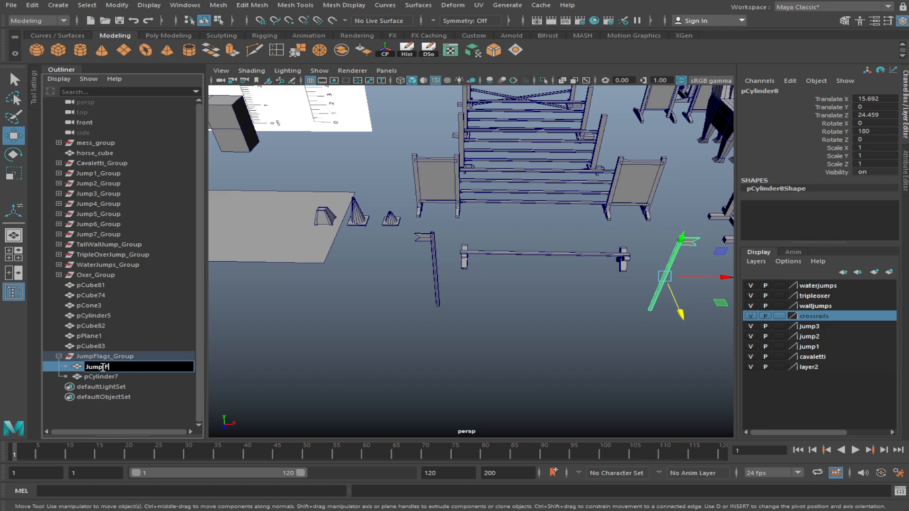
pyautogui.write('lag_1')
pyautogui.press('Return')
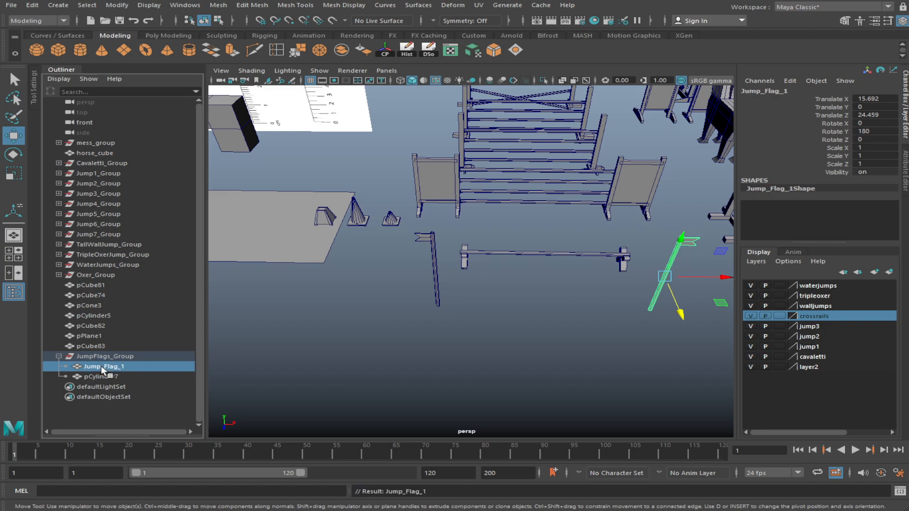
# Rename the other flag pole, pCylinder7, as Jump_Flag_2 by reusing the first pole's name, and clear the selection
pyautogui.doubleClick(101, 367)
pyautogui.hotkey('ctrl', 'c')
pyautogui.doubleClick(107, 374)
pyautogui.hotkey('ctrl', 'v')
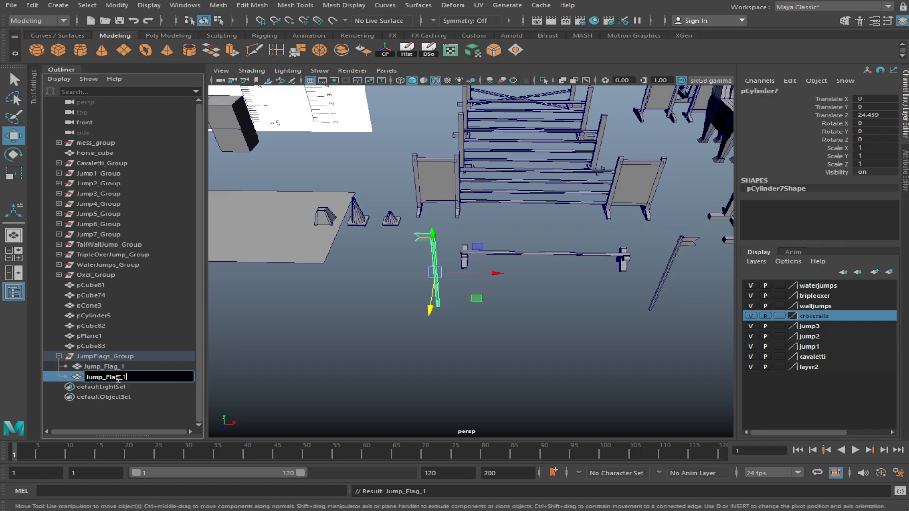
pyautogui.press('BackSpace')
pyautogui.write('2')
pyautogui.press('Return')
pyautogui.click(294, 365)
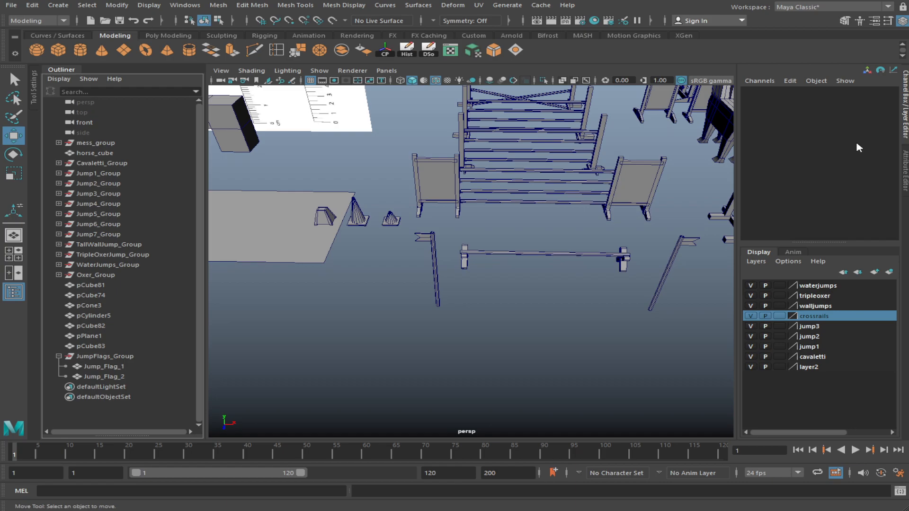
# Collapse the JumpFlags_Group hierarchy in the Outliner and select the Jump_Flag_2 pole in the viewport
pyautogui.scroll(-2, 540, 317)
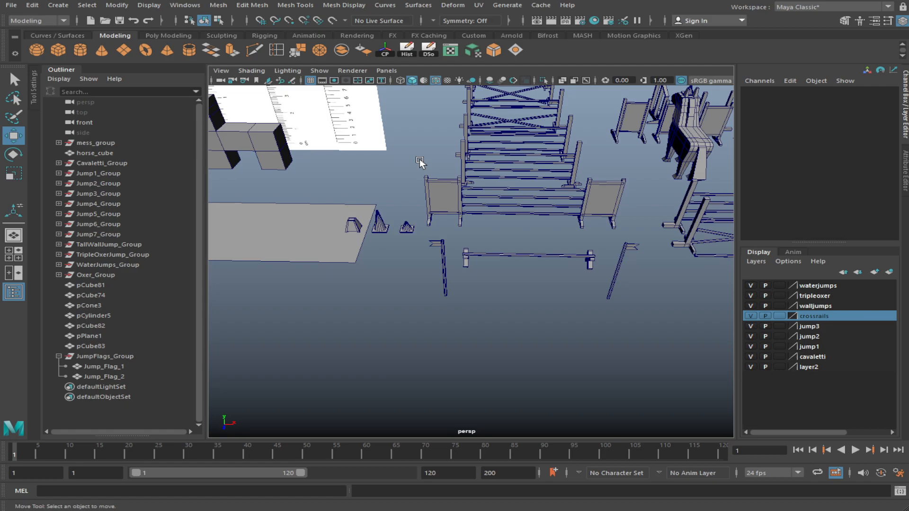
pyautogui.click(438, 244)
pyautogui.click(419, 341)
pyautogui.click(59, 356)
pyautogui.click(444, 277)
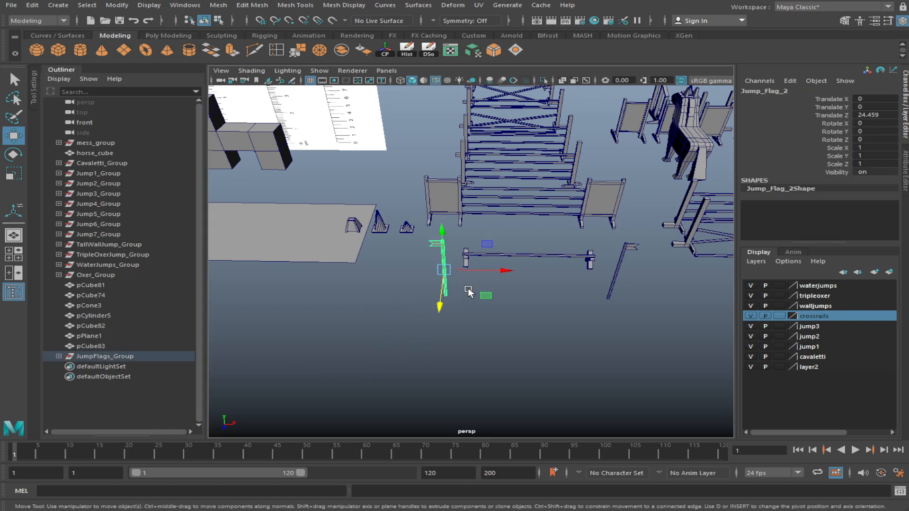
pyautogui.press('f')
pyautogui.keyDown('alt'); pyautogui.moveTo(478, 361); pyautogui.dragTo(445, 317); pyautogui.keyUp('alt')
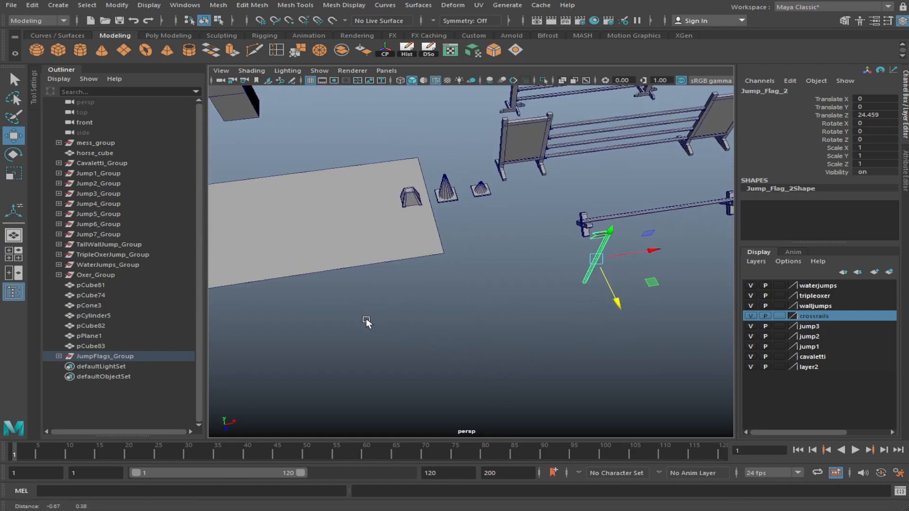
# Delete the leftover pCylinder5, the flat plane and the small post standing on it
pyautogui.scroll(-3, 357, 316)
pyautogui.keyDown('alt'); pyautogui.moveTo(358, 316); pyautogui.dragTo(511, 324, button='middle'); pyautogui.keyUp('alt')
pyautogui.keyDown('alt'); pyautogui.moveTo(512, 324); pyautogui.dragTo(477, 304); pyautogui.keyUp('alt')
pyautogui.click(353, 216)
pyautogui.click(327, 226)
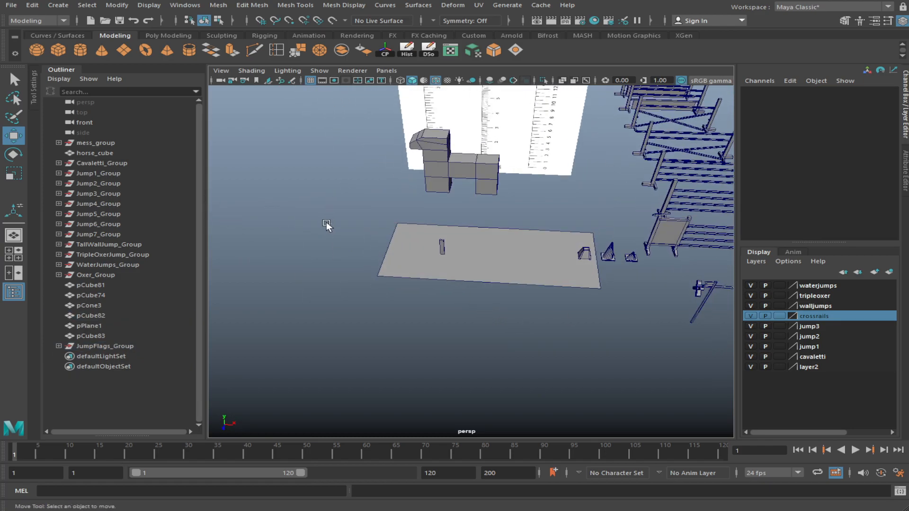
pyautogui.moveTo(361, 221); pyautogui.dragTo(468, 282)
pyautogui.press('Delete')
pyautogui.keyDown('alt'); pyautogui.moveTo(559, 327); pyautogui.dragTo(426, 310); pyautogui.keyUp('alt')
pyautogui.moveTo(433, 317); pyautogui.dragTo(389, 292)
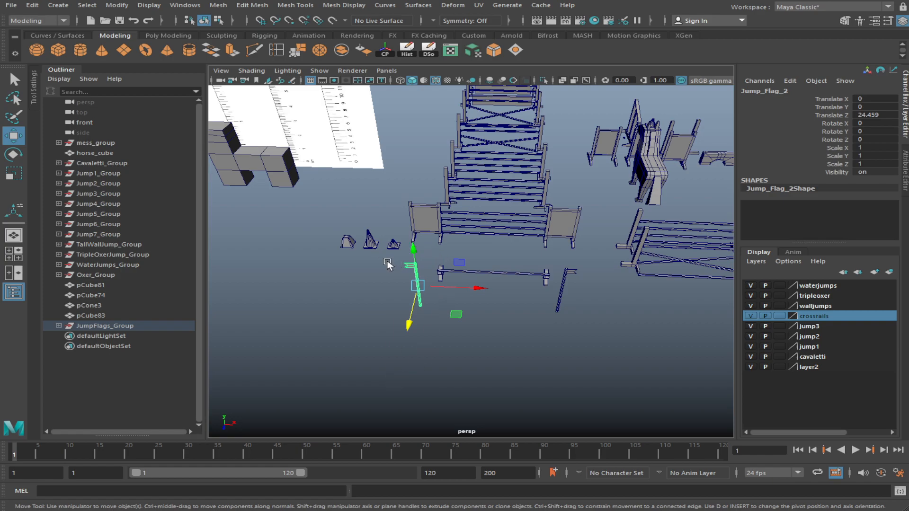
# Rename the small cone, pCube74, as Cone_Small_1
pyautogui.moveTo(339, 263); pyautogui.dragTo(371, 239)
pyautogui.press('f')
pyautogui.scroll(-6, 462, 293)
pyautogui.keyDown('alt'); pyautogui.moveTo(444, 329); pyautogui.dragTo(464, 332); pyautogui.keyUp('alt')
pyautogui.click(555, 308)
pyautogui.click(574, 292)
pyautogui.keyDown('alt'); pyautogui.moveTo(544, 309); pyautogui.dragTo(546, 321); pyautogui.keyUp('alt')
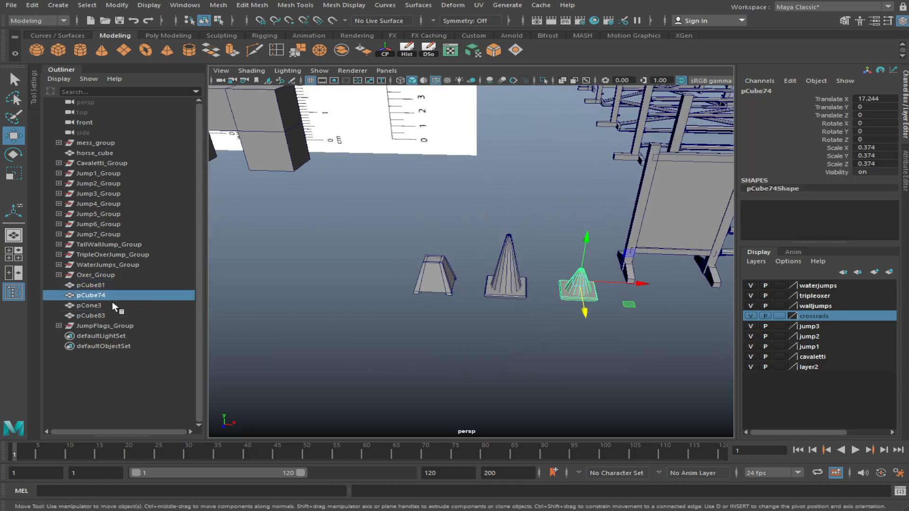
pyautogui.doubleClick(103, 296)
pyautogui.write('Cone Small 1')
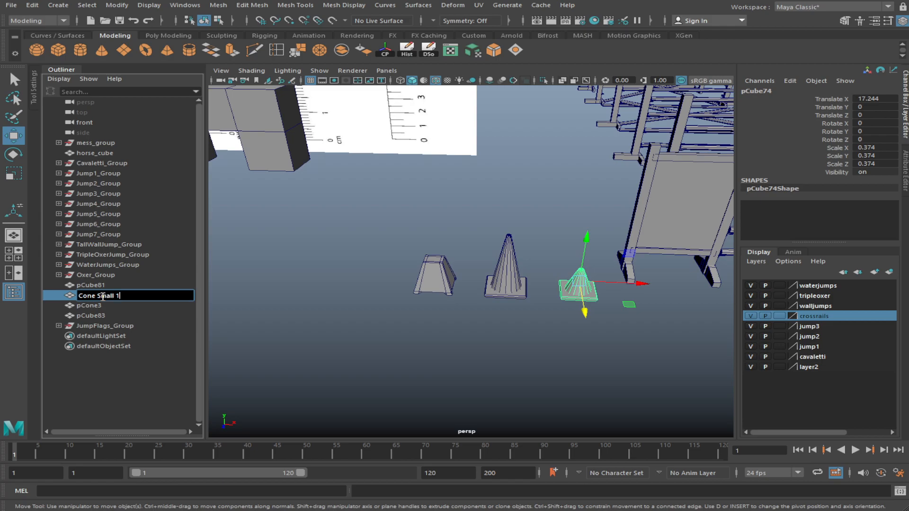
pyautogui.press('Return')
# Rename the tall cone, pCone3, as Cone_Big_1 by reusing the small cone's name
pyautogui.click(90, 305)
pyautogui.click(105, 297)
pyautogui.doubleClick(98, 308)
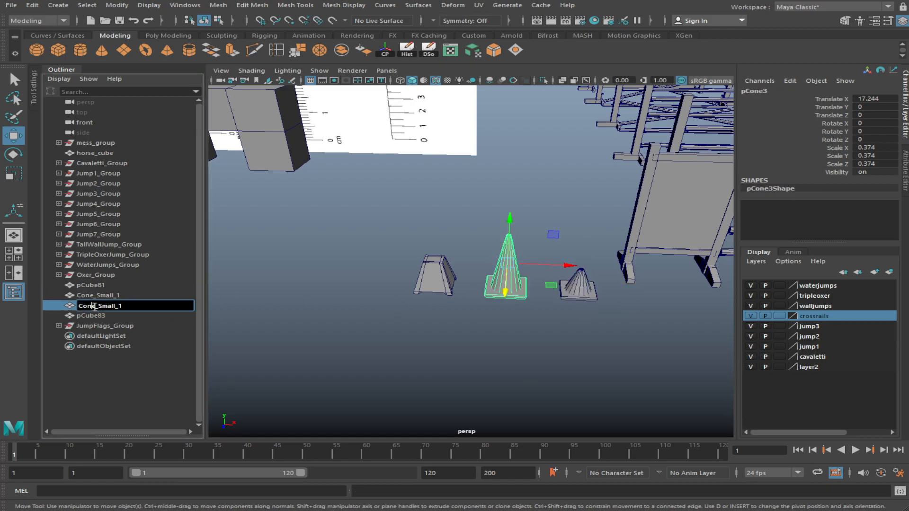
pyautogui.hotkey('ctrl', 'v')
pyautogui.click(104, 310)
pyautogui.moveTo(96, 307); pyautogui.dragTo(112, 307)
pyautogui.click(103, 308)
pyautogui.click(116, 306)
pyautogui.press('BackSpace')
pyautogui.press('BackSpace')
pyautogui.press('BackSpace')
pyautogui.press('BackSpace')
pyautogui.press('BackSpace')
pyautogui.write('Big')
pyautogui.press('Return')
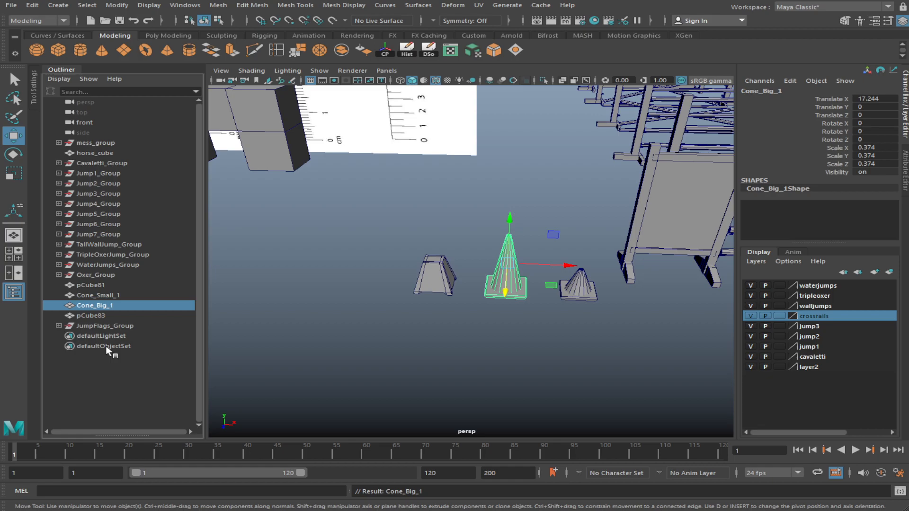
# Rename the tapered block, pCube81, as Jump_Marker_1
pyautogui.click(445, 285)
pyautogui.doubleClick(94, 285)
pyautogui.write('Jump')
pyautogui.write('_Marker_1')
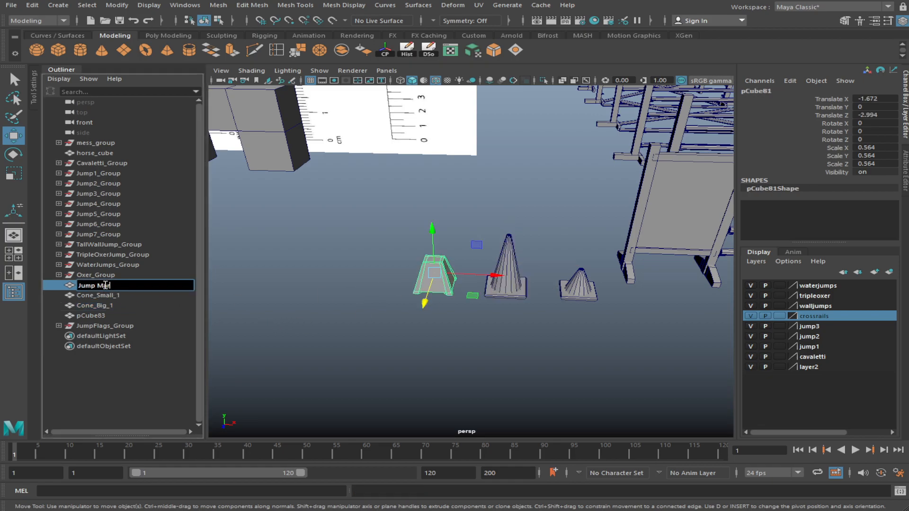
pyautogui.press('Return')
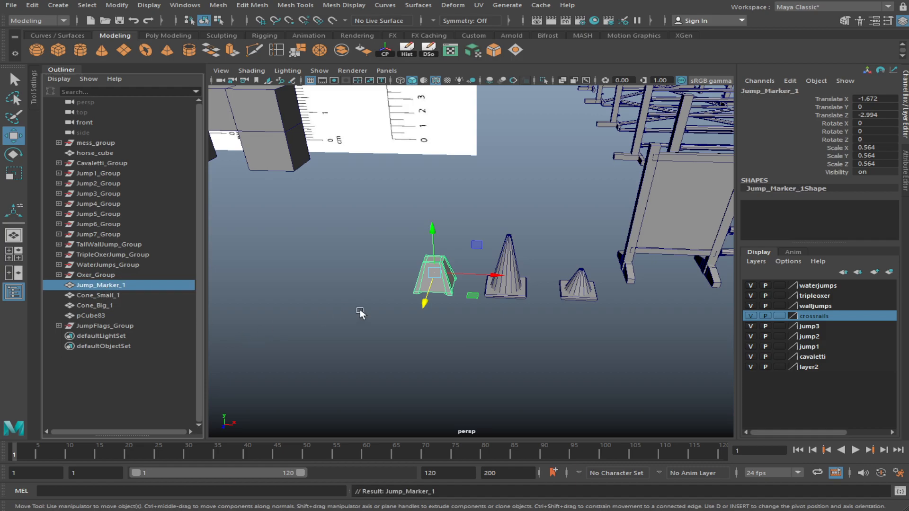
# Group the jump marker, both cones, pCube83 and JumpFlags_Group together
pyautogui.click(496, 330)
pyautogui.scroll(-5, 496, 330)
pyautogui.keyDown('alt'); pyautogui.moveTo(496, 329); pyautogui.dragTo(452, 296); pyautogui.keyUp('alt')
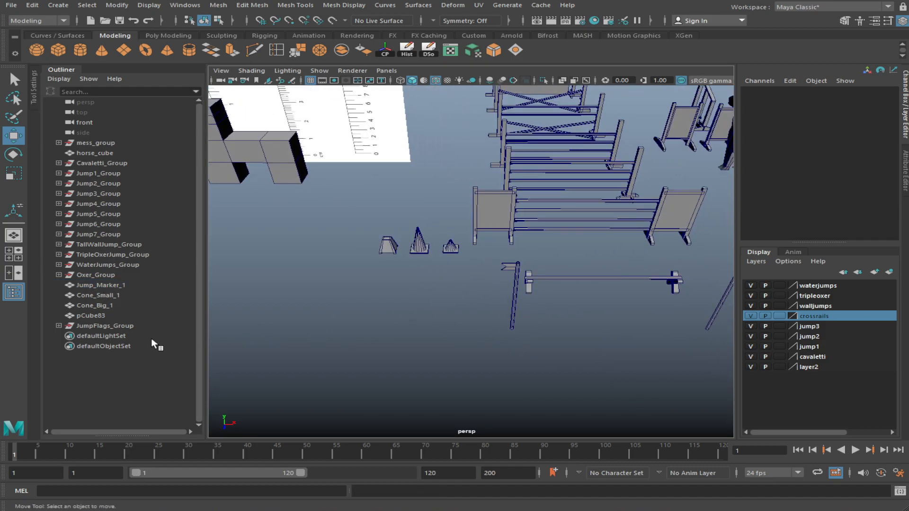
pyautogui.click(126, 326)
pyautogui.keyDown('shift'); pyautogui.click(126, 286); pyautogui.keyUp('shift')
pyautogui.hotkey('ctrl', 'g')
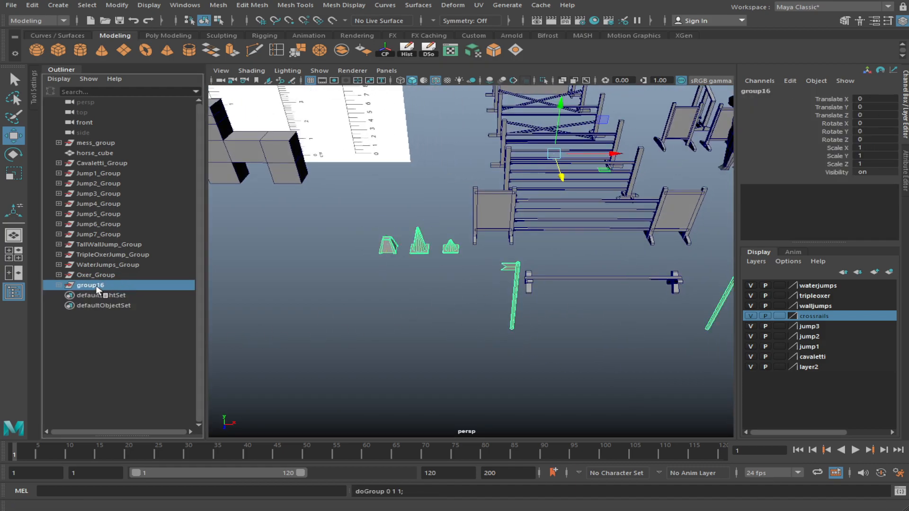
# Name the new props group MiscObjects_Group, without a space between the first two words
pyautogui.doubleClick(98, 286)
pyautogui.write('Misc Objects_Group')
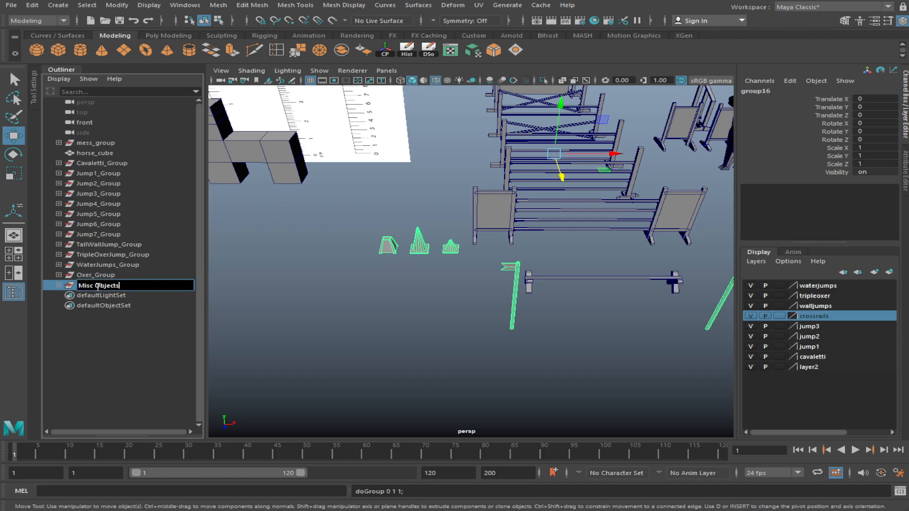
pyautogui.press('Return')
pyautogui.doubleClick(98, 287)
pyautogui.click(96, 287)
pyautogui.press('BackSpace')
pyautogui.press('Return')
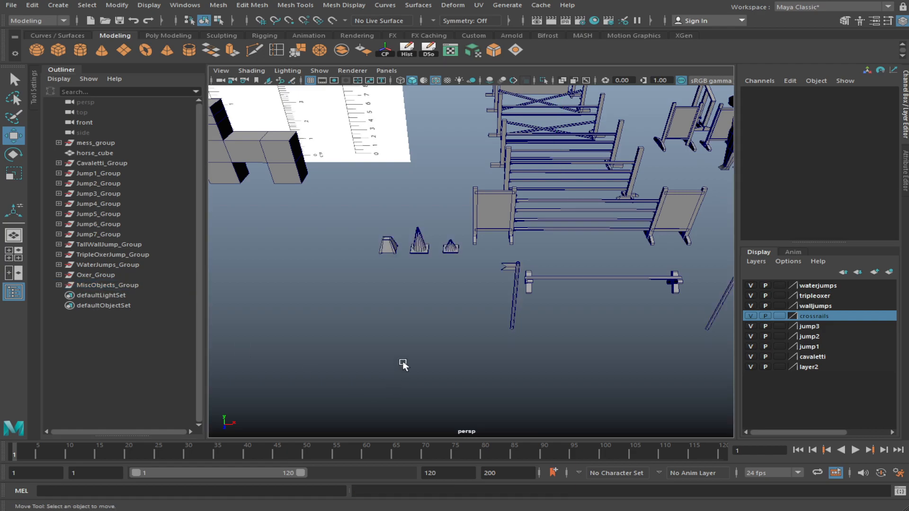
# Move the jump marker and both cones together out in front of the jumps, bringing the marker to Translate Z 8.311
pyautogui.keyDown('alt'); pyautogui.moveTo(399, 367); pyautogui.dragTo(441, 315); pyautogui.keyUp('alt')
pyautogui.click(383, 56)
pyautogui.click(414, 325)
pyautogui.keyDown('alt'); pyautogui.moveTo(414, 325); pyautogui.dragTo(473, 237); pyautogui.keyUp('alt')
pyautogui.moveTo(438, 298); pyautogui.dragTo(453, 344)
pyautogui.click(582, 386)
pyautogui.keyDown('alt'); pyautogui.moveTo(583, 386); pyautogui.dragTo(587, 365); pyautogui.keyUp('alt')
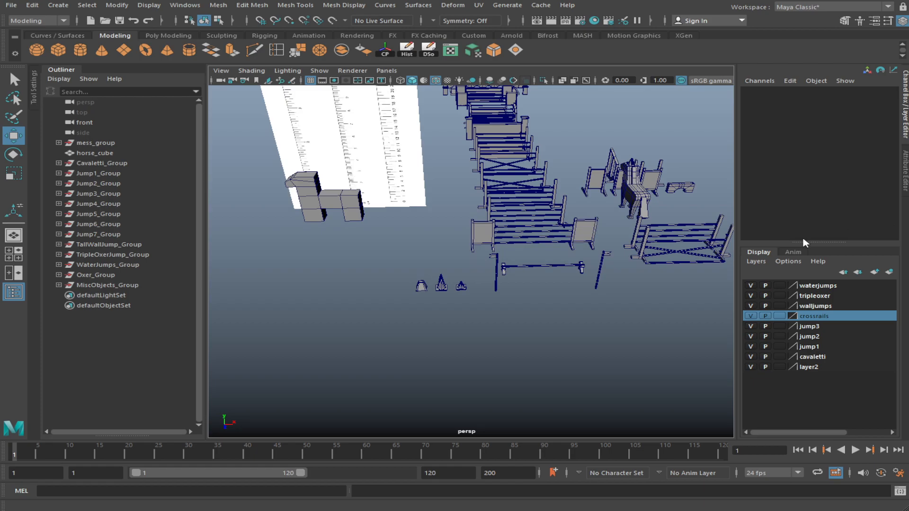
# Examine the jump marker and cones against the ruler, horse block and jumps
pyautogui.scroll(5, 465, 313)
pyautogui.click(329, 329)
pyautogui.press('f')
pyautogui.moveTo(470, 337)
pyautogui.keyDown('alt'); pyautogui.mouseDown()
pyautogui.moveTo(459, 308)
pyautogui.moveTo(462, 337)
pyautogui.mouseUp(); pyautogui.keyUp('alt')
pyautogui.scroll(-5, 465, 315)
pyautogui.scroll(-7, 441, 332)
pyautogui.scroll(2, 544, 325)
pyautogui.keyDown('alt'); pyautogui.moveTo(546, 324); pyautogui.dragTo(444, 342, button='middle'); pyautogui.keyUp('alt')
pyautogui.scroll(-2, 444, 342)
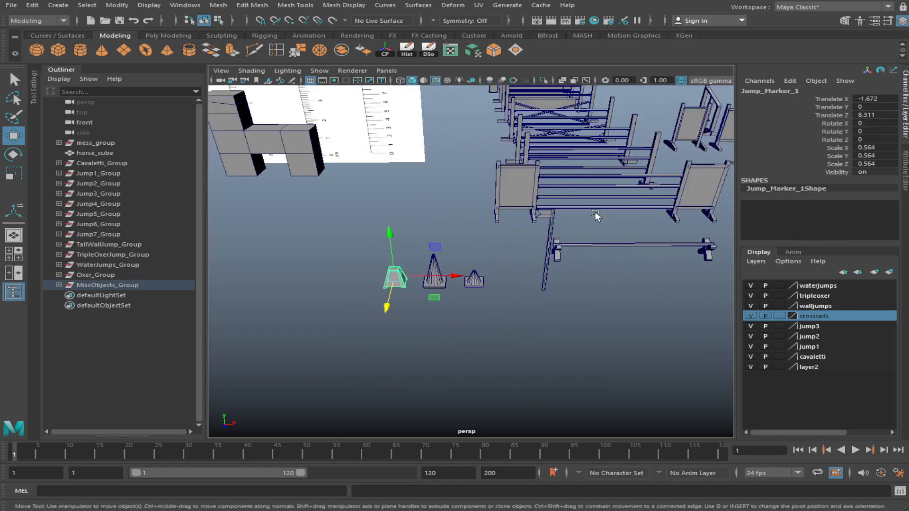
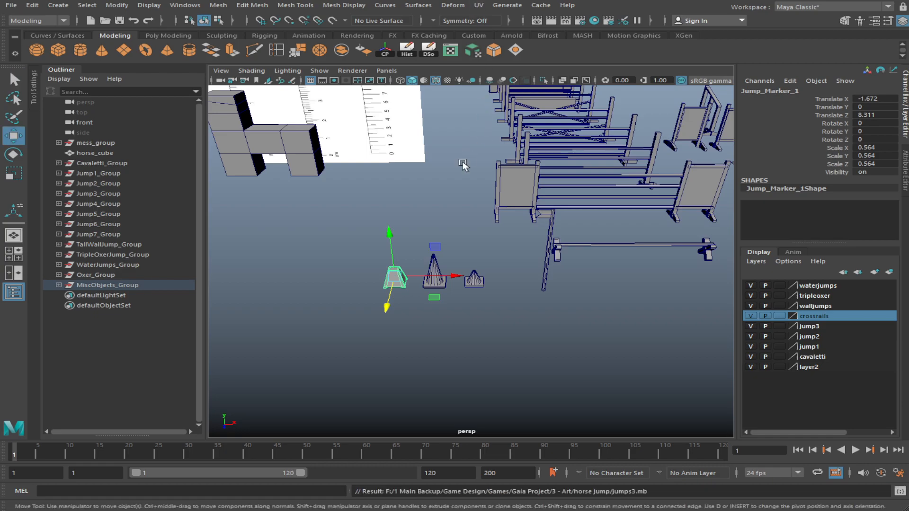
# Duplicate a short wall pillar from the far water jump and move the copy beside the marker and cones, to Translate X -27.922, Z 73.06
pyautogui.click(463, 187)
pyautogui.keyDown('alt'); pyautogui.moveTo(463, 187); pyautogui.dragTo(472, 138); pyautogui.keyUp('alt')
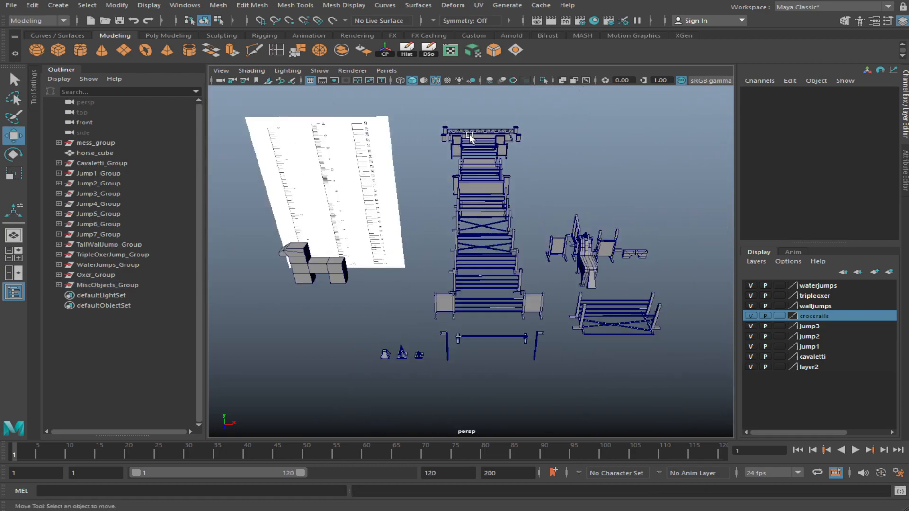
pyautogui.click(444, 140)
pyautogui.moveTo(479, 147); pyautogui.dragTo(377, 353, button='middle')
pyautogui.press('f')
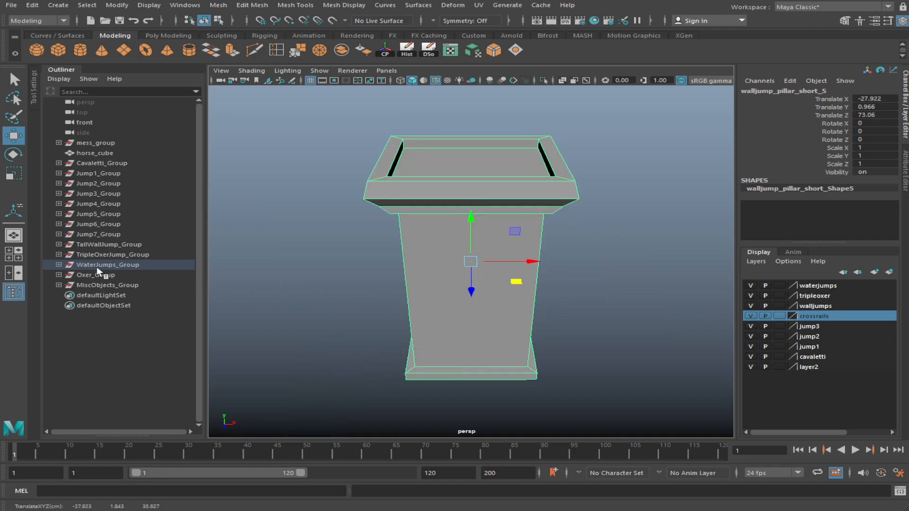
# Move walljump_pillar_short_5 out of WaterJump_Arches_Group to the top level of the Outliner and collapse the water jump groups
pyautogui.click(59, 265)
pyautogui.click(67, 295)
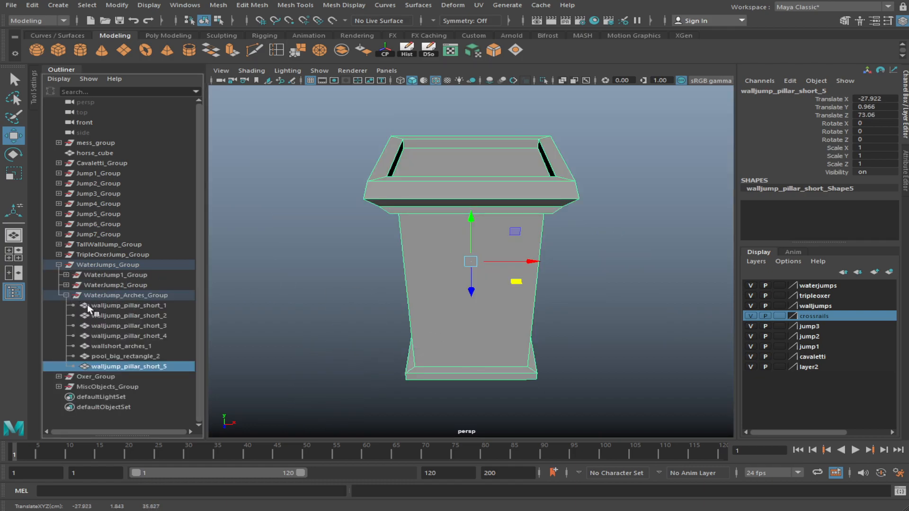
pyautogui.moveTo(118, 368); pyautogui.dragTo(117, 396, button='middle')
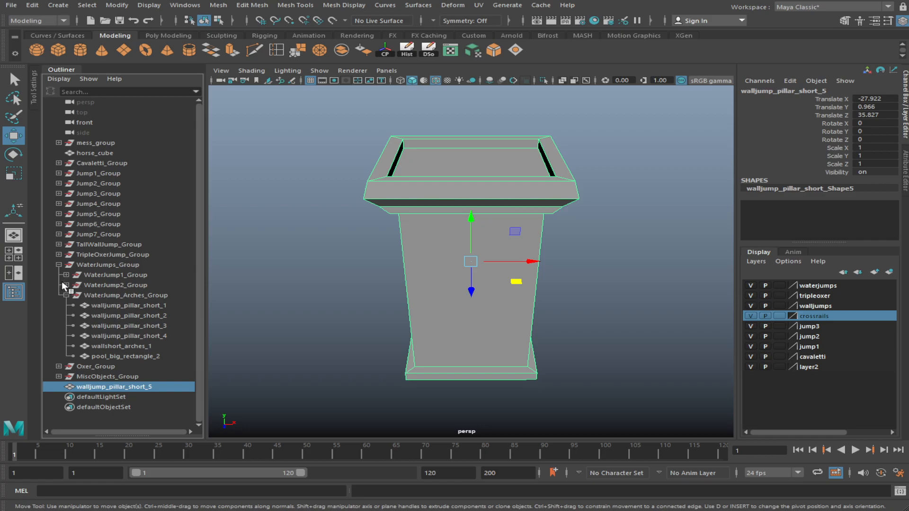
pyautogui.click(67, 295)
pyautogui.click(59, 264)
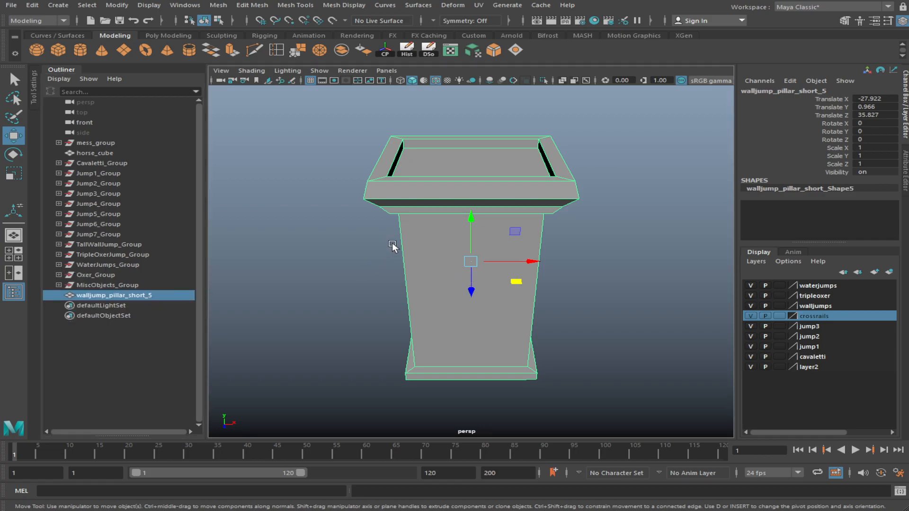
# Widen the copied pillar by scaling it to 1.977 in X and Z, keeping its height
pyautogui.scroll(-5, 395, 248)
pyautogui.keyDown('alt'); pyautogui.moveTo(450, 259); pyautogui.dragTo(507, 284); pyautogui.keyUp('alt')
pyautogui.press('r')
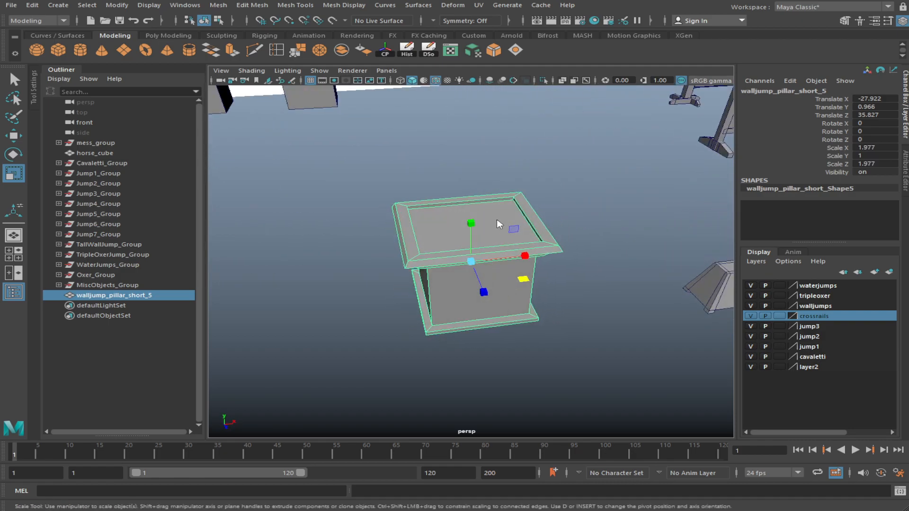
# Try to scale the vertices of the pillar's top rim in X and Z
pyautogui.moveTo(441, 220); pyautogui.dragTo(413, 219, button='right')
pyautogui.keyDown('alt'); pyautogui.moveTo(483, 241); pyautogui.dragTo(474, 199); pyautogui.keyUp('alt')
pyautogui.moveTo(377, 188); pyautogui.dragTo(576, 239)
pyautogui.keyDown('alt'); pyautogui.moveTo(566, 312); pyautogui.dragTo(511, 286); pyautogui.keyUp('alt')
pyautogui.moveTo(527, 252); pyautogui.dragTo(377, 224)
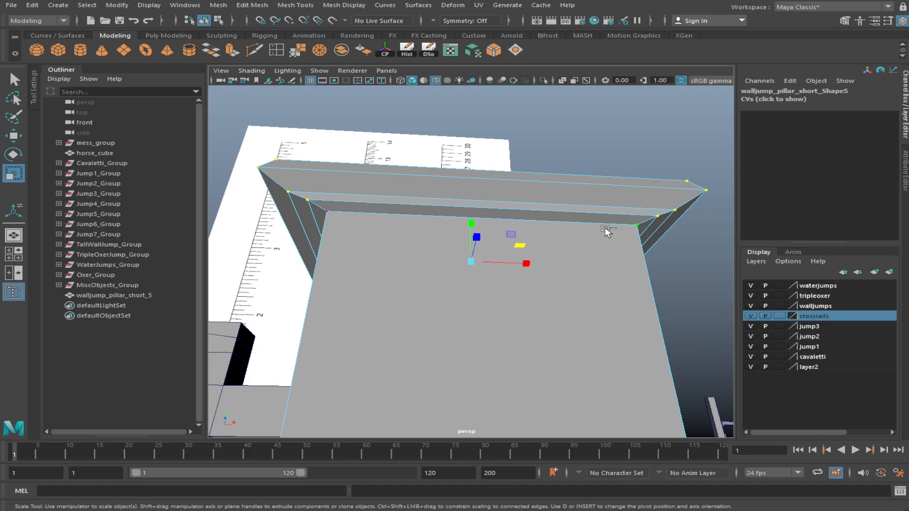
pyautogui.keyDown('alt'); pyautogui.moveTo(473, 260); pyautogui.dragTo(529, 255); pyautogui.keyUp('alt')
pyautogui.hotkey('ctrl', 'z')
pyautogui.hotkey('ctrl', 'z')
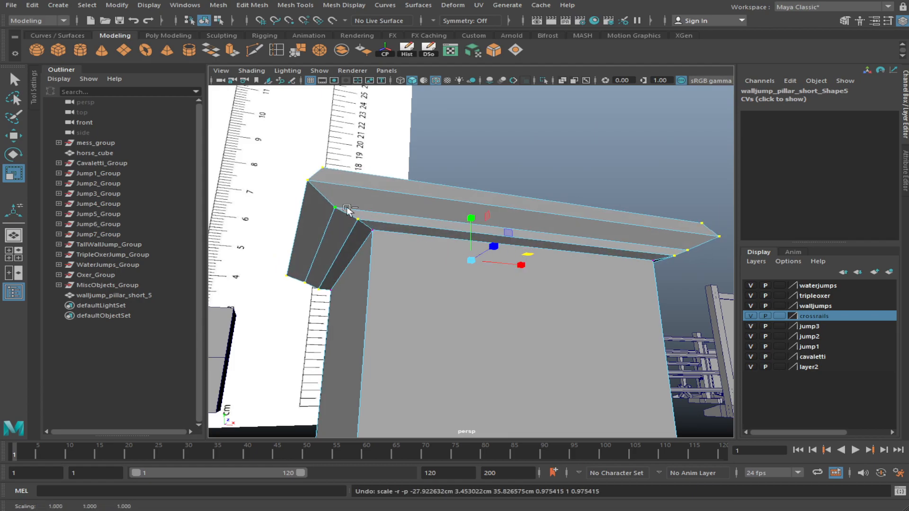
# Undo the recent vertex scaling and other edits on the short wall-jump pillar
pyautogui.keyDown('alt'); pyautogui.moveTo(363, 223); pyautogui.dragTo(379, 308); pyautogui.keyUp('alt')
pyautogui.hotkey('ctrl', 'z')
pyautogui.hotkey('ctrl', 'z')
pyautogui.hotkey('ctrl', 'z')
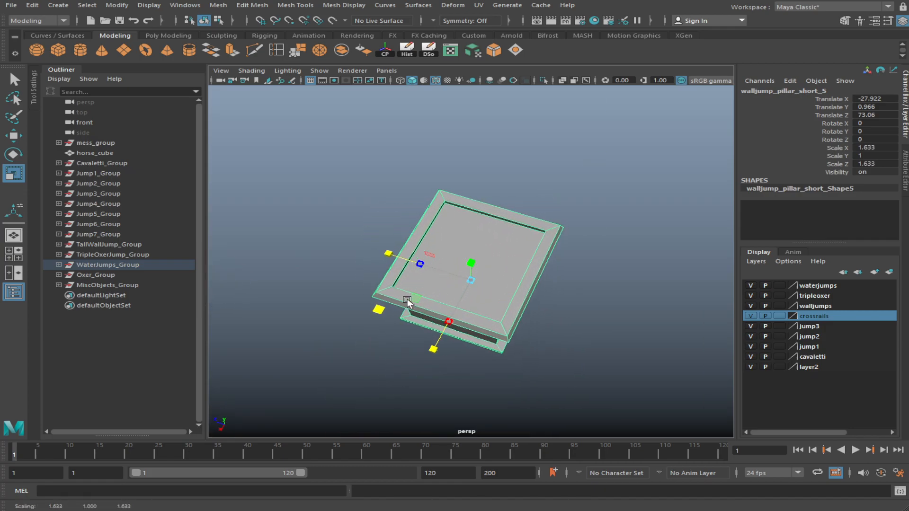
pyautogui.hotkey('ctrl', 'z')
# Scale the pillar to about 1.612 in X and 1.644 in Z, then clear the selection
pyautogui.keyDown('alt'); pyautogui.moveTo(462, 295); pyautogui.dragTo(434, 230); pyautogui.keyUp('alt')
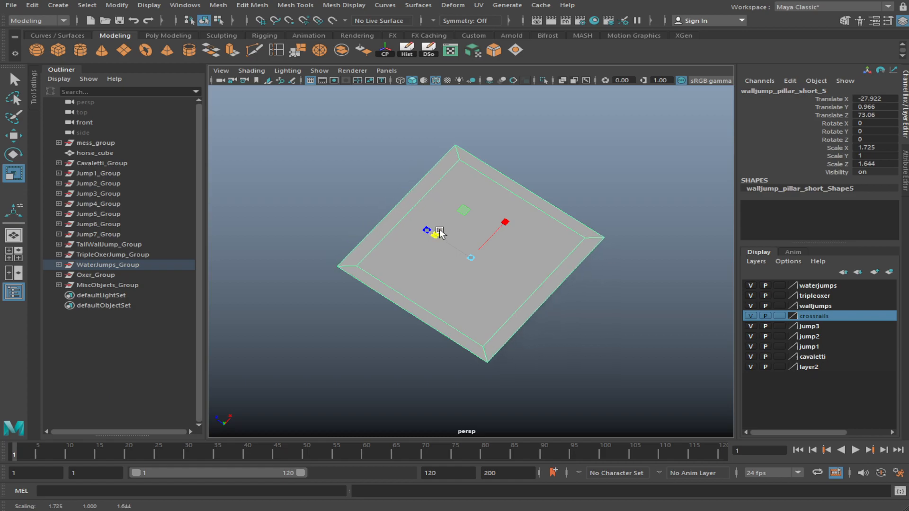
pyautogui.keyDown('alt'); pyautogui.moveTo(582, 223); pyautogui.dragTo(554, 360); pyautogui.keyUp('alt')
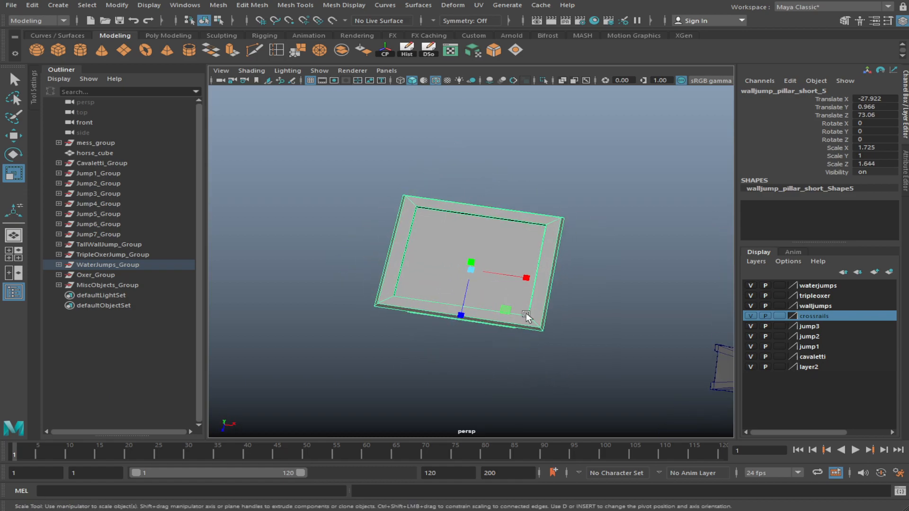
pyautogui.moveTo(525, 280); pyautogui.dragTo(542, 290)
pyautogui.click(562, 285)
pyautogui.scroll(-5, 484, 239)
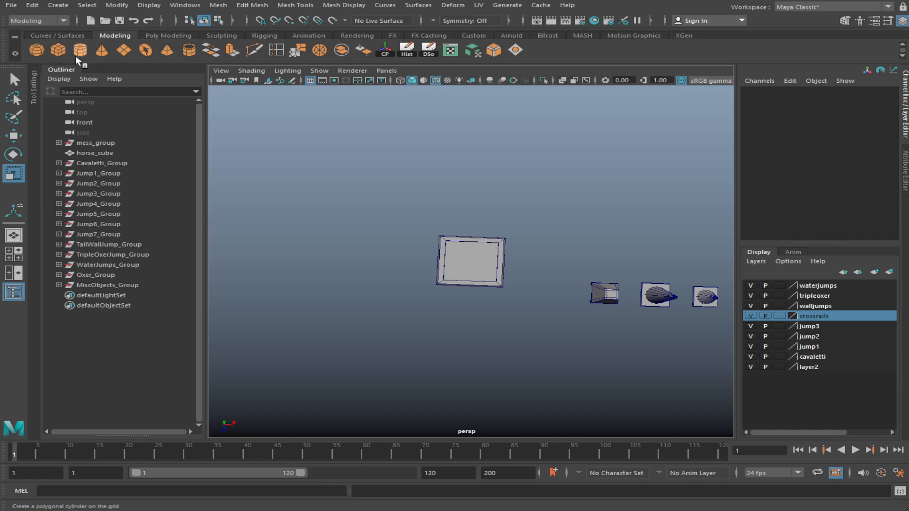
# Create a polygon cube about 3.376 on each side and place it over the pillar, at about X -27.922, Z 35.9
pyautogui.click(58, 50)
pyautogui.moveTo(449, 306); pyautogui.dragTo(489, 339)
pyautogui.click(471, 331)
pyautogui.press('w')
pyautogui.moveTo(489, 341); pyautogui.dragTo(516, 301, button='middle')
pyautogui.keyDown('alt'); pyautogui.moveTo(516, 300); pyautogui.dragTo(512, 299); pyautogui.keyUp('alt')
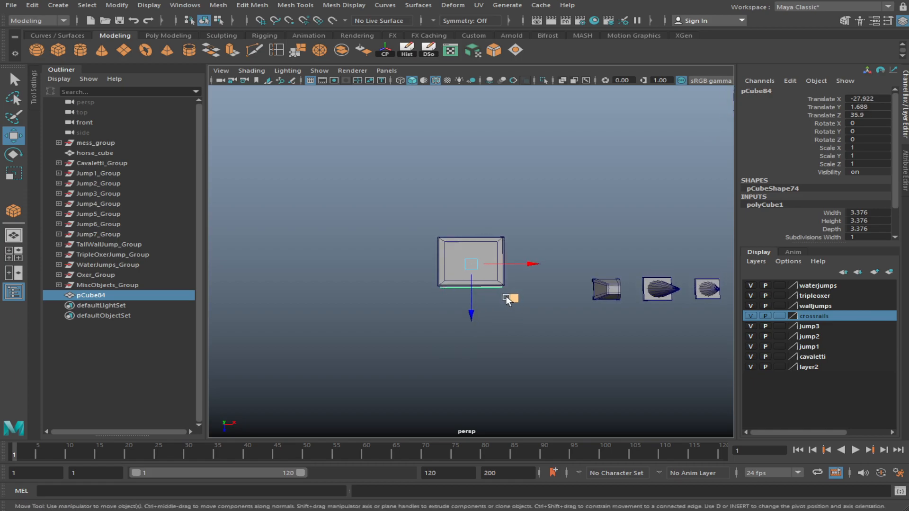
# Scale the cube to about 0.857 in X and Z and 1.793 in Y
pyautogui.press('r')
pyautogui.moveTo(513, 300); pyautogui.dragTo(487, 297, button='middle')
pyautogui.moveTo(487, 296)
pyautogui.keyDown('alt'); pyautogui.mouseDown()
pyautogui.moveTo(473, 202)
pyautogui.moveTo(497, 300)
pyautogui.mouseUp(); pyautogui.keyUp('alt')
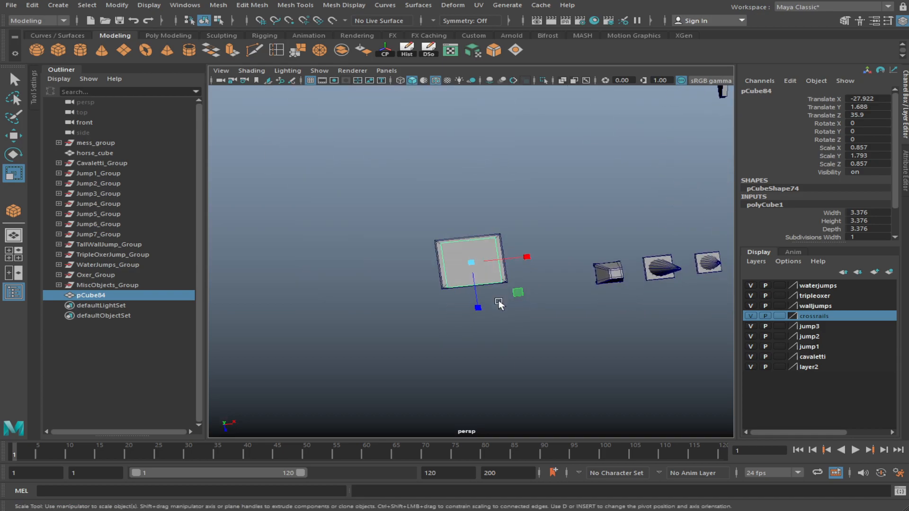
pyautogui.keyDown('alt'); pyautogui.moveTo(405, 223); pyautogui.dragTo(578, 209); pyautogui.keyUp('alt')
# Scale the pillar to about 1.402 in X and 1.43 in Z, and move it to about X -28.044
pyautogui.click(512, 307)
pyautogui.keyDown('alt'); pyautogui.moveTo(511, 307); pyautogui.dragTo(560, 238); pyautogui.keyUp('alt')
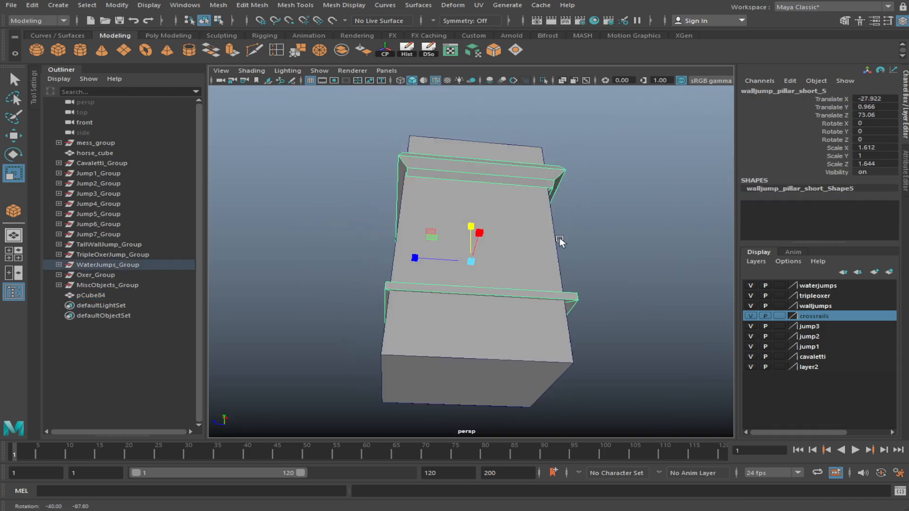
pyautogui.press('w')
pyautogui.moveTo(437, 258); pyautogui.dragTo(487, 302)
pyautogui.scroll(3, 461, 232)
pyautogui.press('r')
pyautogui.press('w')
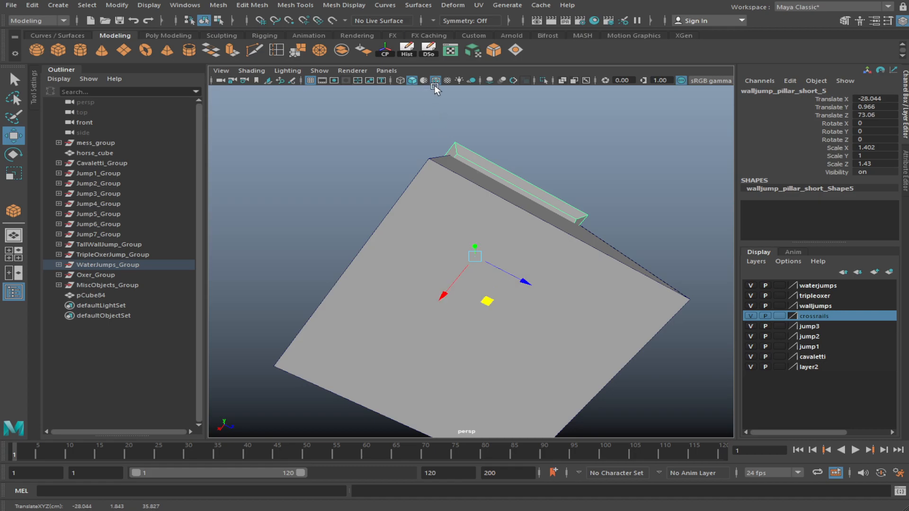
# Turn on X-ray shading and switch the pillar to vertex editing
pyautogui.click(563, 81)
pyautogui.keyDown('alt'); pyautogui.moveTo(507, 247); pyautogui.dragTo(529, 224); pyautogui.keyUp('alt')
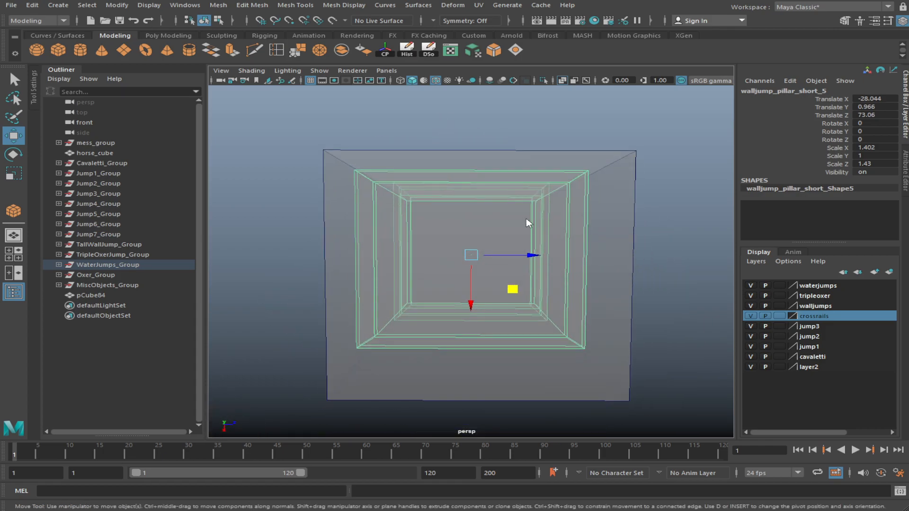
pyautogui.scroll(-5, 476, 210)
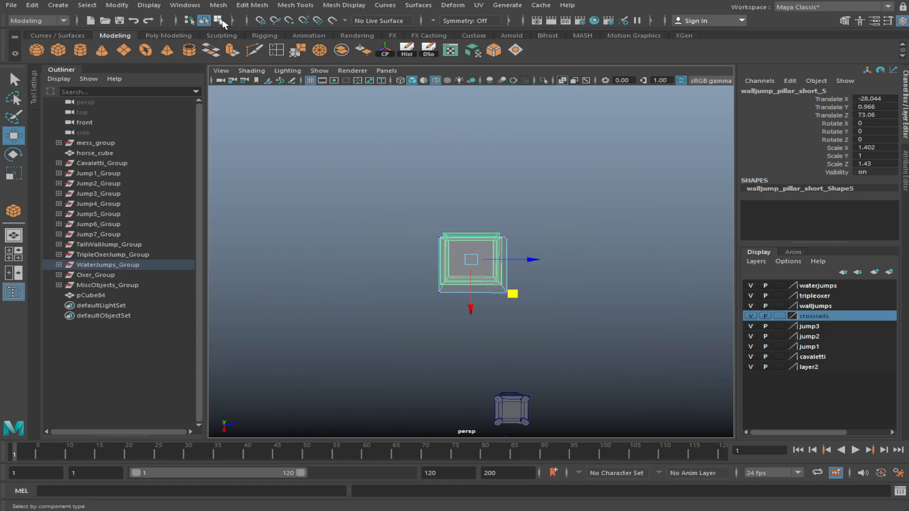
pyautogui.click(221, 20)
pyautogui.click(205, 21)
pyautogui.click(509, 186)
pyautogui.keyDown('alt'); pyautogui.moveTo(508, 186); pyautogui.dragTo(515, 259); pyautogui.keyUp('alt')
pyautogui.click(483, 225)
pyautogui.moveTo(484, 227)
pyautogui.keyDown('alt'); pyautogui.mouseDown()
pyautogui.moveTo(498, 267)
pyautogui.moveTo(494, 237)
pyautogui.mouseUp(); pyautogui.keyUp('alt')
pyautogui.moveTo(492, 230); pyautogui.dragTo(433, 212, button='right')
# Select the vertices on one side of the pillar and move them along Z to line up with the cube
pyautogui.keyDown('alt'); pyautogui.moveTo(506, 271); pyautogui.dragTo(540, 249); pyautogui.keyUp('alt')
pyautogui.moveTo(578, 192); pyautogui.dragTo(476, 323)
pyautogui.keyDown('alt'); pyautogui.moveTo(540, 323); pyautogui.dragTo(464, 319); pyautogui.keyUp('alt')
pyautogui.keyDown('alt'); pyautogui.moveTo(465, 320); pyautogui.dragTo(513, 315, button='right'); pyautogui.keyUp('alt')
pyautogui.keyDown('alt'); pyautogui.moveTo(513, 314); pyautogui.dragTo(562, 328); pyautogui.keyUp('alt')
pyautogui.moveTo(524, 278); pyautogui.dragTo(412, 227)
pyautogui.scroll(2, 531, 273)
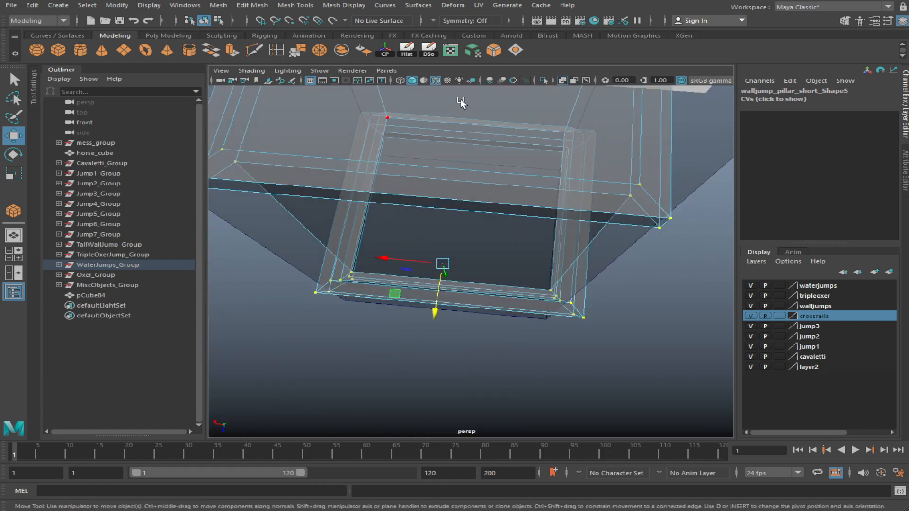
# Turn off X-ray shading and move the vertices on an adjacent side of the pillar along X to fit the cube
pyautogui.click(563, 81)
pyautogui.moveTo(544, 156)
pyautogui.keyDown('alt'); pyautogui.mouseDown()
pyautogui.moveTo(528, 213)
pyautogui.moveTo(530, 276)
pyautogui.moveTo(511, 248)
pyautogui.moveTo(500, 280)
pyautogui.moveTo(465, 286)
pyautogui.moveTo(537, 287)
pyautogui.moveTo(567, 278)
pyautogui.moveTo(495, 271)
pyautogui.mouseUp(); pyautogui.keyUp('alt')
pyautogui.keyDown('alt'); pyautogui.moveTo(582, 231); pyautogui.dragTo(489, 243); pyautogui.keyUp('alt')
pyautogui.scroll(-3, 427, 279)
pyautogui.moveTo(372, 361); pyautogui.dragTo(498, 163)
pyautogui.keyDown('alt'); pyautogui.moveTo(444, 256); pyautogui.dragTo(540, 284); pyautogui.keyUp('alt')
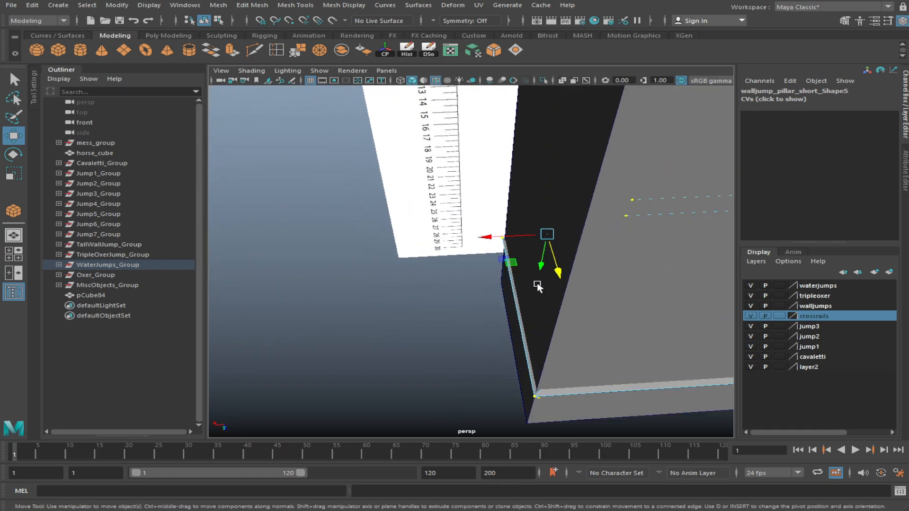
pyautogui.moveTo(493, 238); pyautogui.dragTo(479, 251)
pyautogui.moveTo(324, 267); pyautogui.dragTo(426, 241)
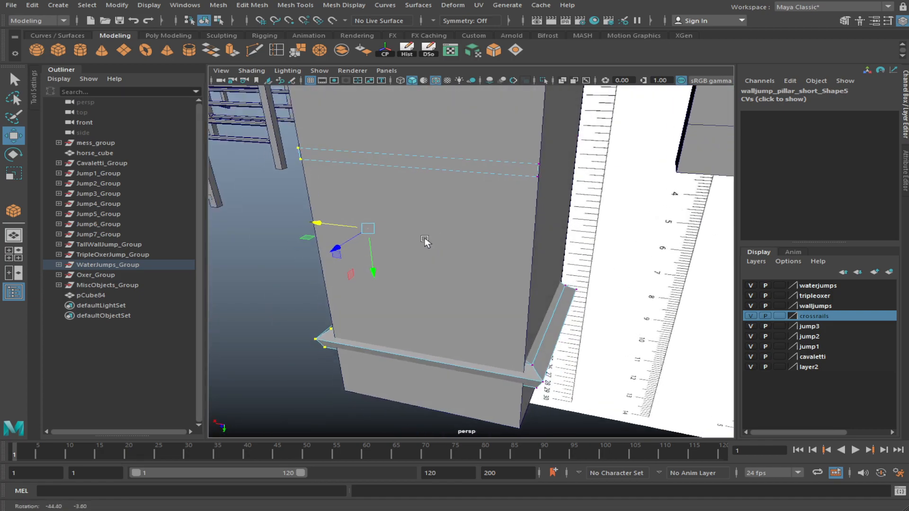
# Select the vertices on the opposite side of the pillar and adjust them along X against the cube face
pyautogui.scroll(-6, 426, 242)
pyautogui.keyDown('alt'); pyautogui.moveTo(520, 246); pyautogui.dragTo(527, 230); pyautogui.keyUp('alt')
pyautogui.moveTo(545, 192); pyautogui.dragTo(440, 324)
pyautogui.scroll(6, 526, 310)
pyautogui.keyDown('alt'); pyautogui.moveTo(529, 308); pyautogui.dragTo(485, 291); pyautogui.keyUp('alt')
pyautogui.moveTo(446, 246); pyautogui.dragTo(443, 245)
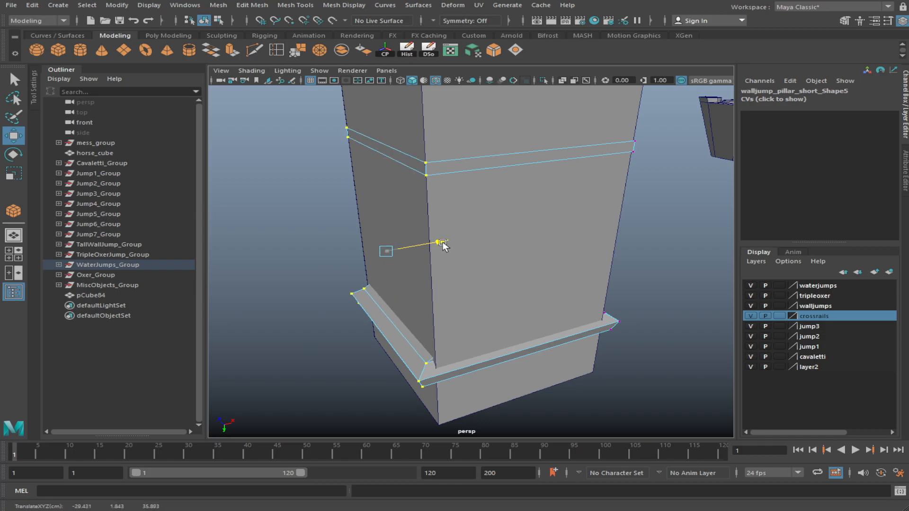
# Select all vertices of the pillar's upper rim, using X-ray shading to check them against the cube
pyautogui.scroll(-5, 480, 274)
pyautogui.keyDown('alt'); pyautogui.moveTo(597, 318); pyautogui.dragTo(585, 284); pyautogui.keyUp('alt')
pyautogui.moveTo(635, 157); pyautogui.dragTo(521, 223)
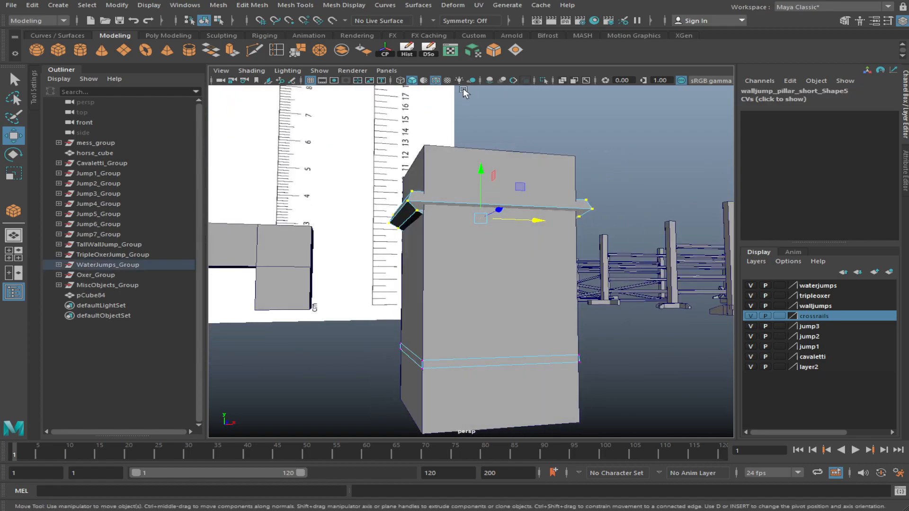
pyautogui.click(562, 80)
pyautogui.scroll(10, 451, 219)
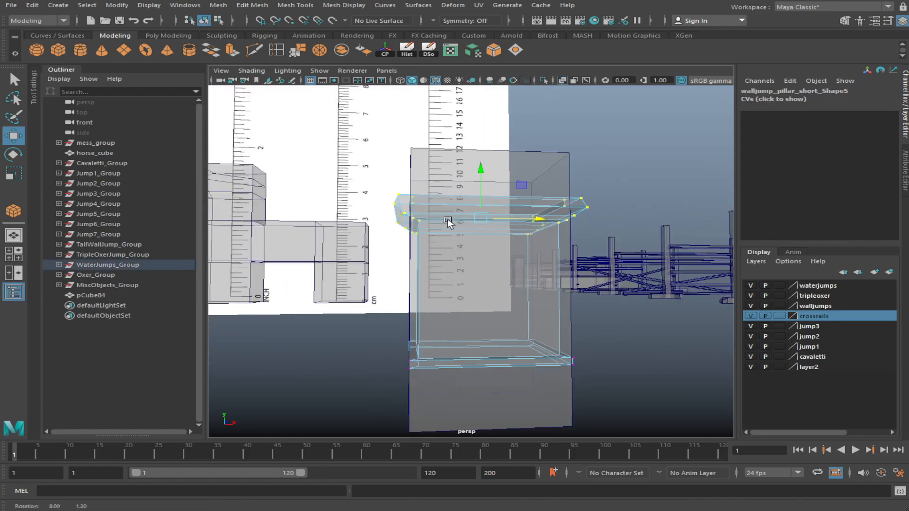
pyautogui.scroll(-5, 487, 258)
pyautogui.moveTo(465, 248)
pyautogui.keyDown('alt'); pyautogui.mouseDown()
pyautogui.moveTo(462, 304)
pyautogui.moveTo(467, 221)
pyautogui.moveTo(496, 232)
pyautogui.moveTo(498, 185)
pyautogui.moveTo(478, 137)
pyautogui.mouseUp(); pyautogui.keyUp('alt')
pyautogui.hotkey('alt', 'x')
# Raise the selected rim vertices to the top of the cube and scale them along X
pyautogui.scroll(-4, 496, 180)
pyautogui.scroll(2, 457, 142)
pyautogui.moveTo(454, 64)
pyautogui.mouseDown()
pyautogui.moveTo(459, 49)
pyautogui.moveTo(464, 61)
pyautogui.mouseUp()
pyautogui.keyDown('alt'); pyautogui.moveTo(461, 105); pyautogui.dragTo(630, 323); pyautogui.keyUp('alt')
pyautogui.scroll(5, 497, 278)
pyautogui.press('r')
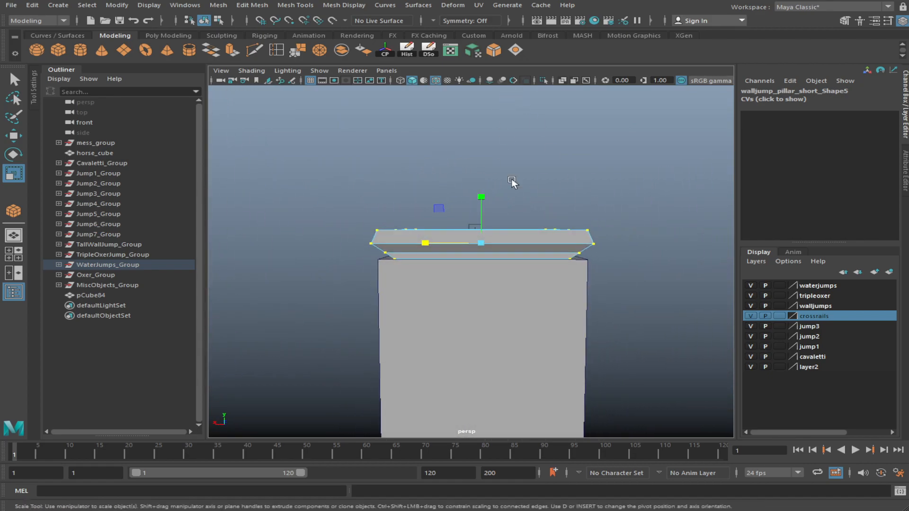
# Return to object mode, delete the reference cube and frame the pillar
pyautogui.click(204, 21)
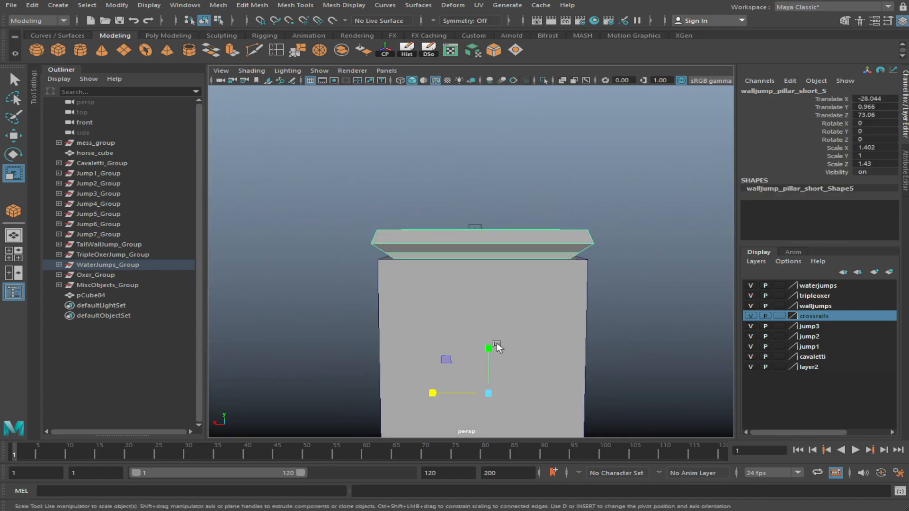
pyautogui.click(524, 314)
pyautogui.press('Delete')
pyautogui.click(523, 316)
pyautogui.press('f')
pyautogui.keyDown('alt'); pyautogui.moveTo(522, 300); pyautogui.dragTo(609, 271); pyautogui.keyUp('alt')
# Undo the cube deletion and the scaling and raising of the pillar's upper rim
pyautogui.hotkey('ctrl', 'z')
pyautogui.hotkey('ctrl', 'z')
pyautogui.hotkey('ctrl', 'z')
pyautogui.hotkey('ctrl', 'z')
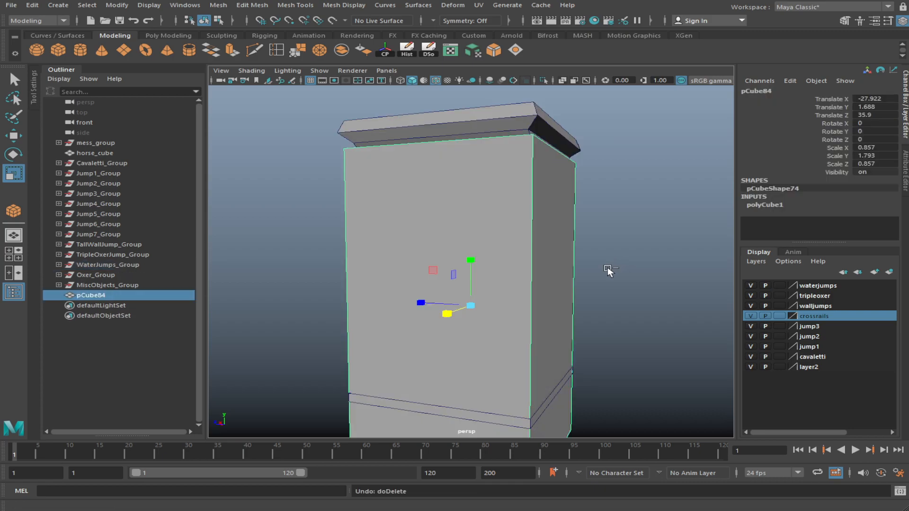
pyautogui.hotkey('ctrl', 'z')
pyautogui.hotkey('ctrl', 'z')
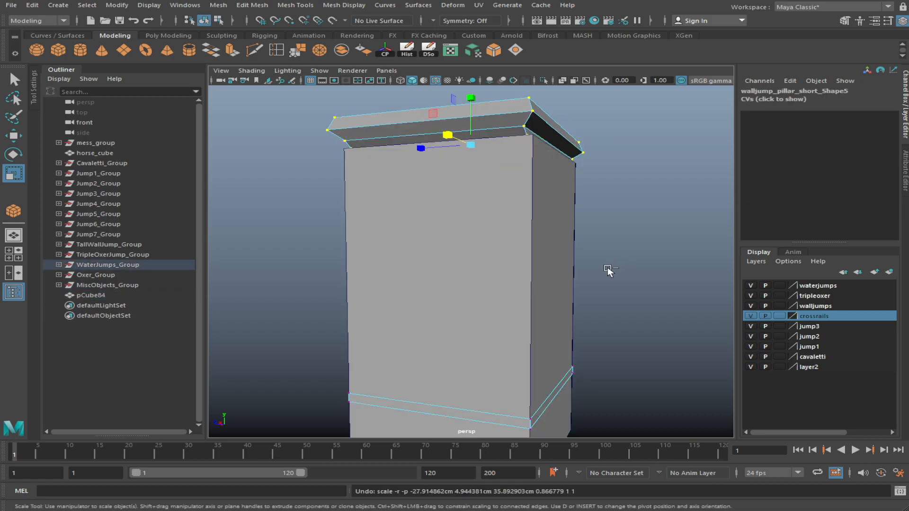
pyautogui.keyDown('alt'); pyautogui.moveTo(607, 270); pyautogui.dragTo(554, 223); pyautogui.keyUp('alt')
pyautogui.hotkey('ctrl', 'z')
pyautogui.hotkey('ctrl', 'z')
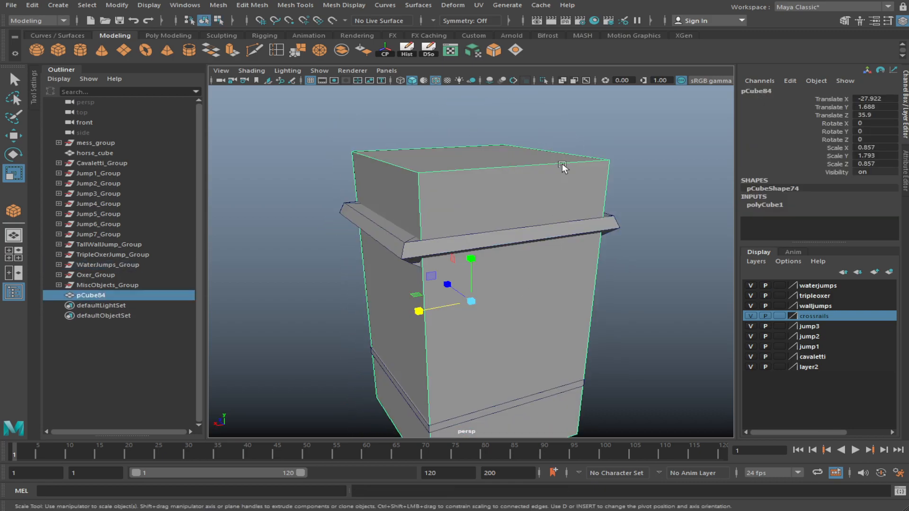
# Delete the reference cube and insert two crossing edge loops through the middle of the pillar
pyautogui.keyDown('alt'); pyautogui.moveTo(562, 163); pyautogui.dragTo(369, 97); pyautogui.keyUp('alt')
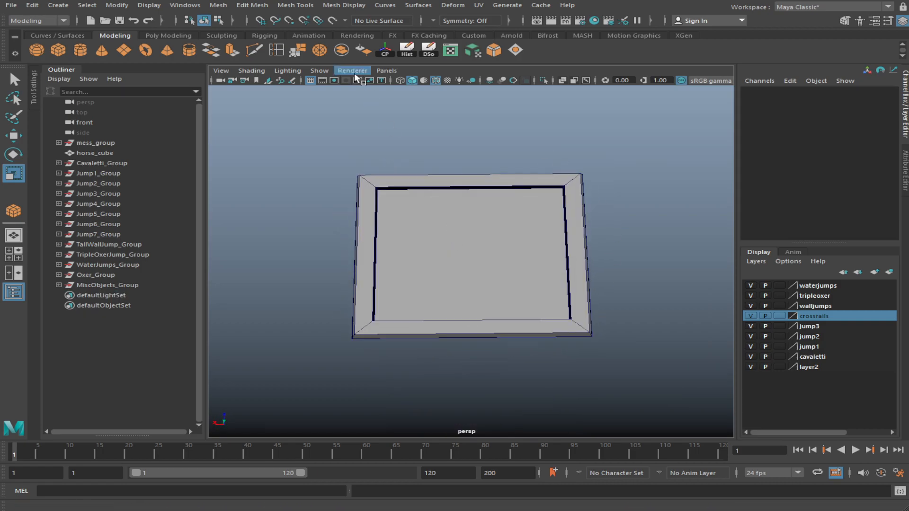
pyautogui.click(467, 189)
pyautogui.moveTo(473, 189); pyautogui.dragTo(476, 189)
pyautogui.moveTo(476, 245); pyautogui.dragTo(496, 234)
pyautogui.keyDown('alt'); pyautogui.moveTo(538, 241); pyautogui.dragTo(364, 200, button='right'); pyautogui.keyUp('alt')
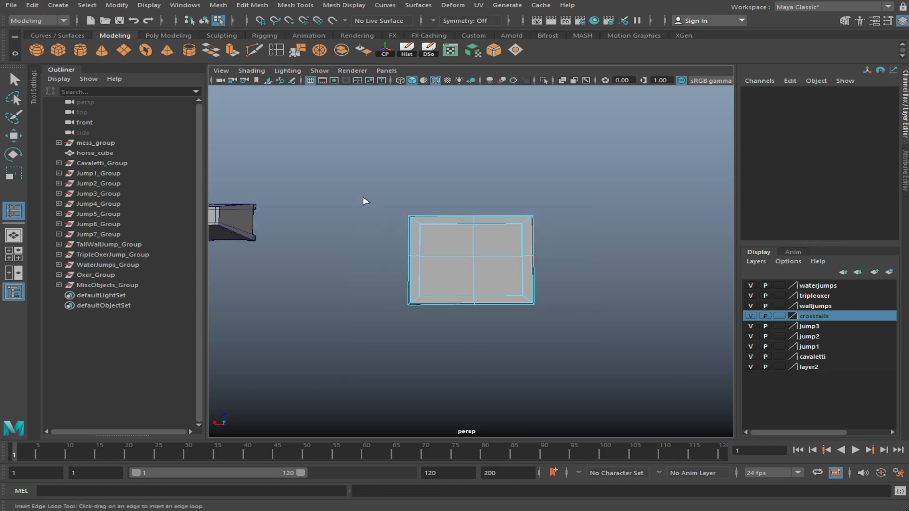
pyautogui.moveTo(456, 340); pyautogui.dragTo(456, 340)
pyautogui.moveTo(588, 339); pyautogui.dragTo(571, 332)
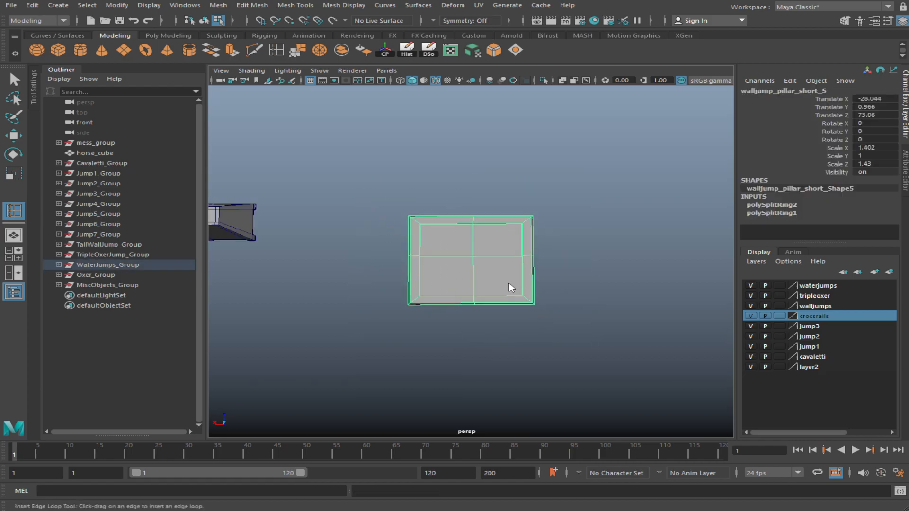
# Delete the faces of three quarters of the pillar, keeping one corner, and return to object mode
pyautogui.press('w')
pyautogui.press('F11')
pyautogui.moveTo(357, 286); pyautogui.dragTo(358, 284)
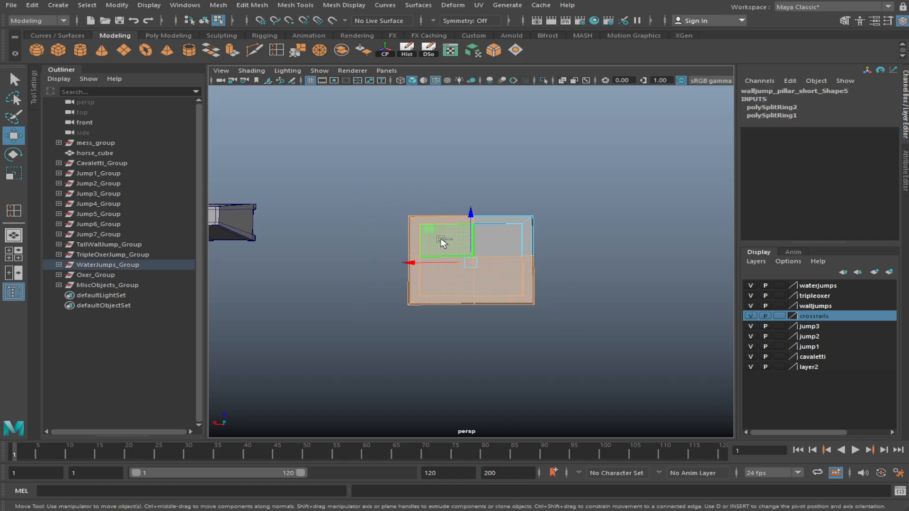
pyautogui.press('Delete')
pyautogui.keyDown('alt'); pyautogui.moveTo(441, 244); pyautogui.dragTo(592, 232); pyautogui.keyUp('alt')
pyautogui.press('F8')
pyautogui.keyDown('alt'); pyautogui.moveTo(463, 235); pyautogui.dragTo(492, 254); pyautogui.keyUp('alt')
pyautogui.press('f')
pyautogui.scroll(-3, 514, 254)
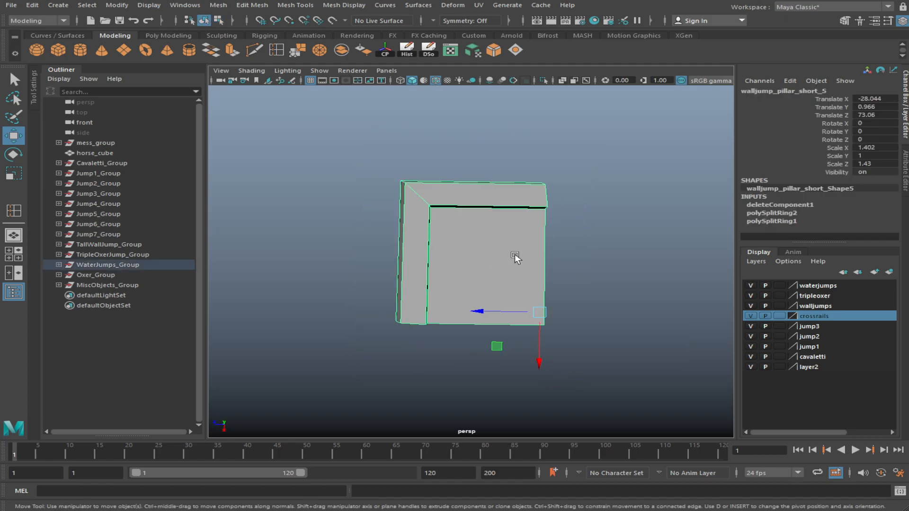
pyautogui.scroll(-5, 515, 254)
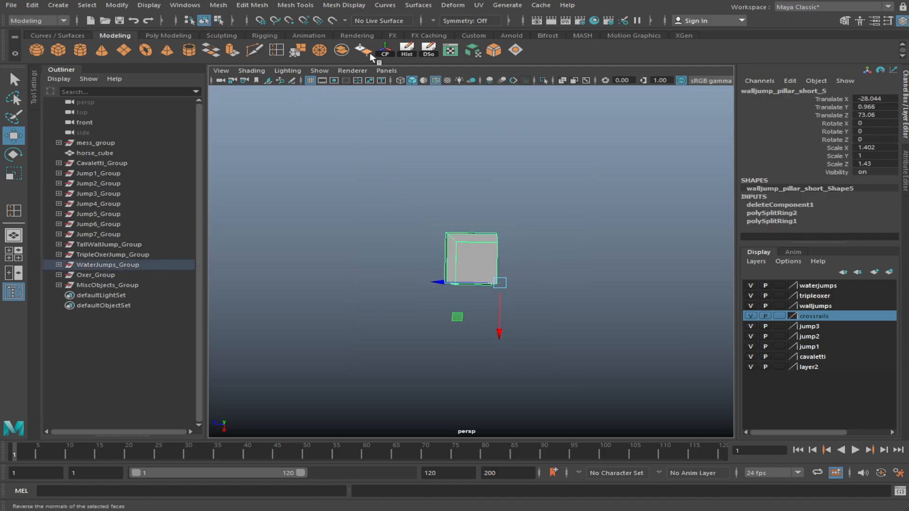
# Duplicate the remaining pillar corner and set the copy's Rotate Y to -90
pyautogui.hotkey('ctrl', 'd')
pyautogui.press('e')
pyautogui.moveTo(488, 329); pyautogui.dragTo(530, 248)
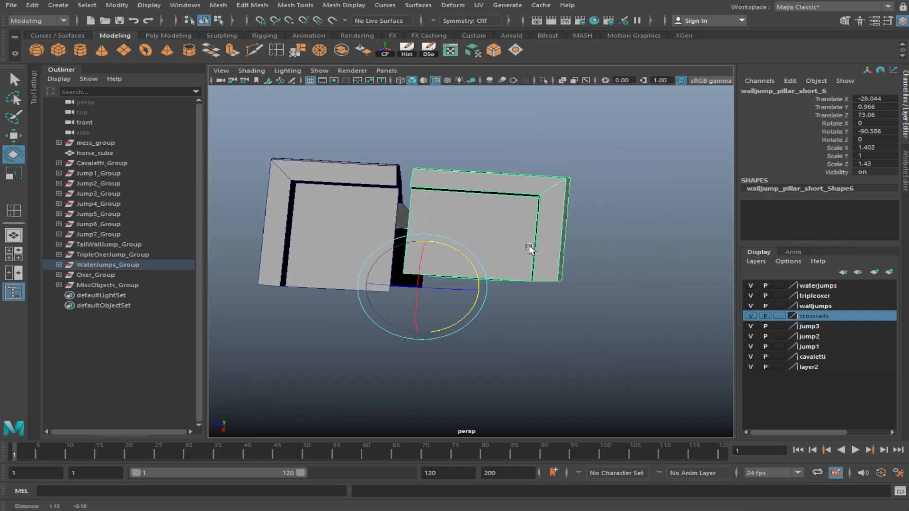
pyautogui.keyDown('alt'); pyautogui.moveTo(530, 248); pyautogui.dragTo(559, 268, button='right'); pyautogui.keyUp('alt')
pyautogui.moveTo(501, 280); pyautogui.dragTo(502, 275)
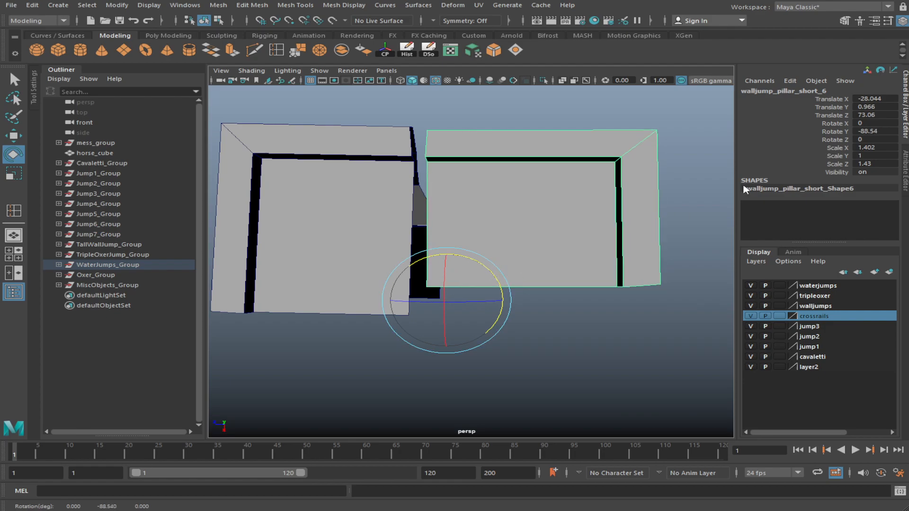
pyautogui.click(867, 132)
pyautogui.write('-90')
pyautogui.press('Return')
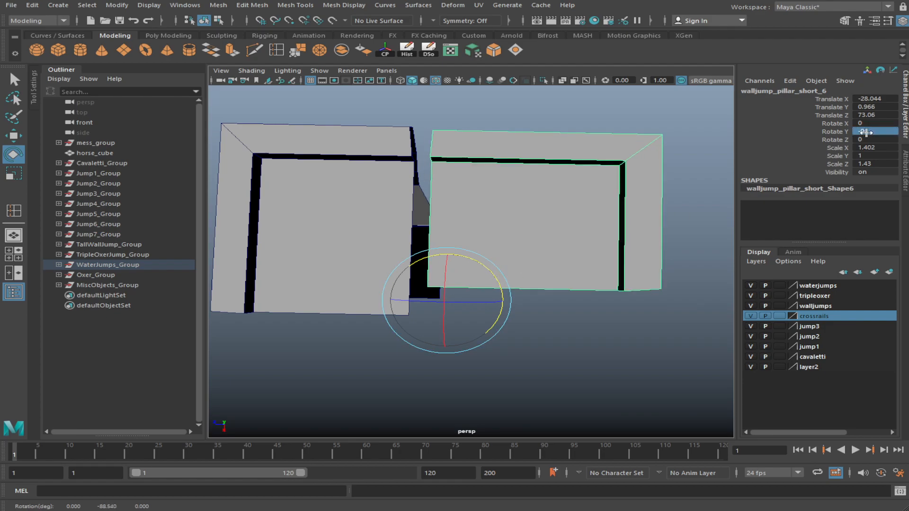
# Select the vertices along the duplicate's open edge facing the original corner and scale them flat
pyautogui.keyDown('alt'); pyautogui.moveTo(495, 188); pyautogui.dragTo(516, 178, button='middle'); pyautogui.keyUp('alt')
pyautogui.moveTo(515, 178); pyautogui.dragTo(491, 155, button='right')
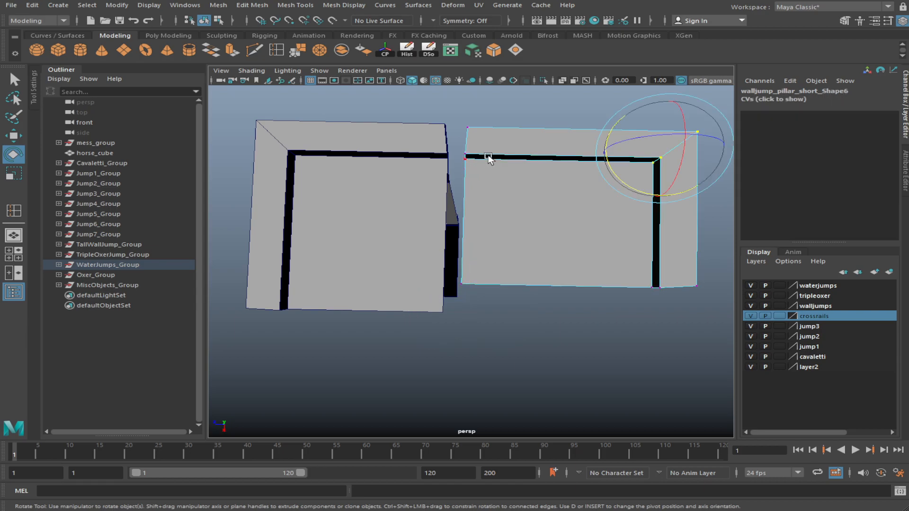
pyautogui.scroll(-5, 491, 155)
pyautogui.moveTo(492, 313); pyautogui.dragTo(491, 311)
pyautogui.press('r')
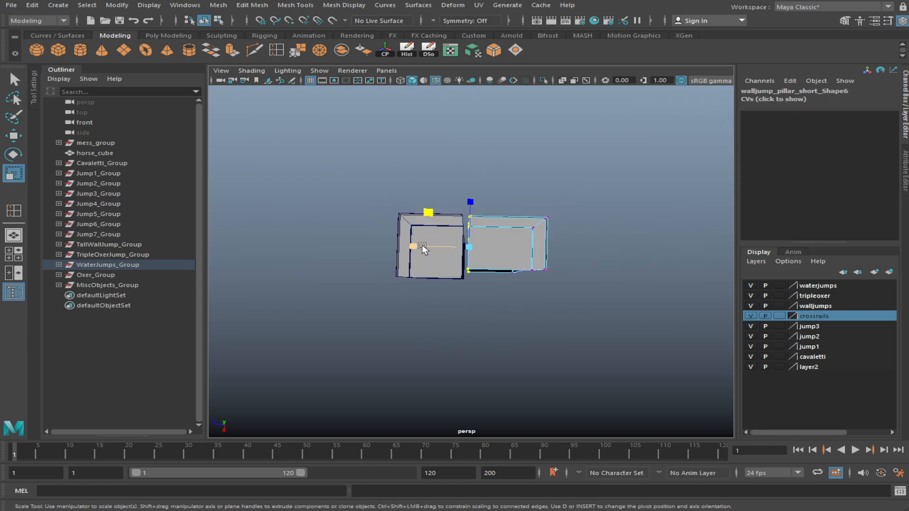
pyautogui.moveTo(541, 246); pyautogui.dragTo(543, 245)
pyautogui.scroll(5, 557, 247)
pyautogui.scroll(3, 488, 255)
pyautogui.scroll(-4, 454, 263)
# Select the vertices along the original corner's open edge farthest from its outer rim and scale them flat along X
pyautogui.keyDown('alt'); pyautogui.moveTo(422, 268); pyautogui.dragTo(498, 268, button='middle'); pyautogui.keyUp('alt')
pyautogui.click(493, 272)
pyautogui.moveTo(424, 221); pyautogui.dragTo(386, 222, button='right')
pyautogui.moveTo(355, 311); pyautogui.dragTo(642, 266)
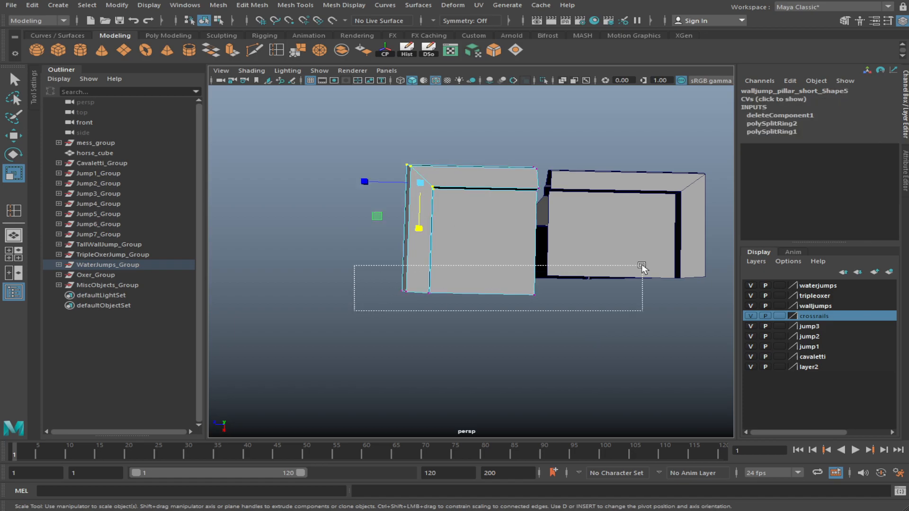
pyautogui.moveTo(470, 339); pyautogui.dragTo(470, 294)
# Select the vertices along the original corner's open edge facing the duplicate and scale them flat along Z
pyautogui.keyDown('alt'); pyautogui.moveTo(595, 222); pyautogui.dragTo(552, 245, button='middle'); pyautogui.keyUp('alt')
pyautogui.scroll(-3, 552, 244)
pyautogui.moveTo(562, 155); pyautogui.dragTo(469, 373)
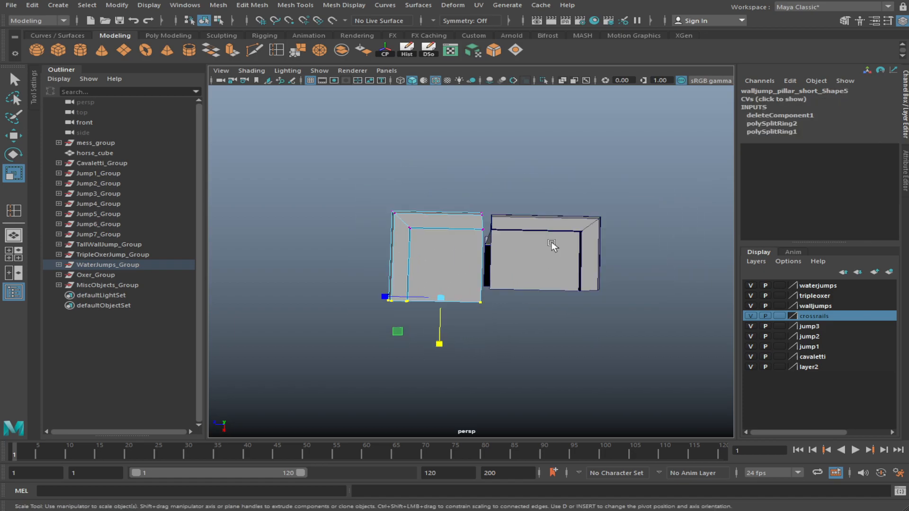
pyautogui.moveTo(426, 261); pyautogui.dragTo(477, 262)
pyautogui.press('w')
pyautogui.scroll(5, 530, 300)
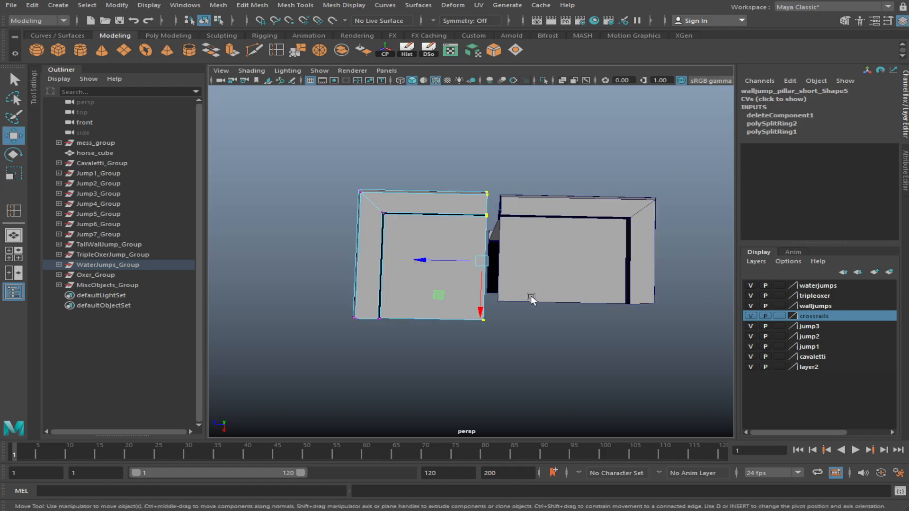
# Nudge the vertices of the original corner's two open edges along Z and X, and return to object selection
pyautogui.moveTo(422, 260); pyautogui.dragTo(424, 261)
pyautogui.click(342, 192)
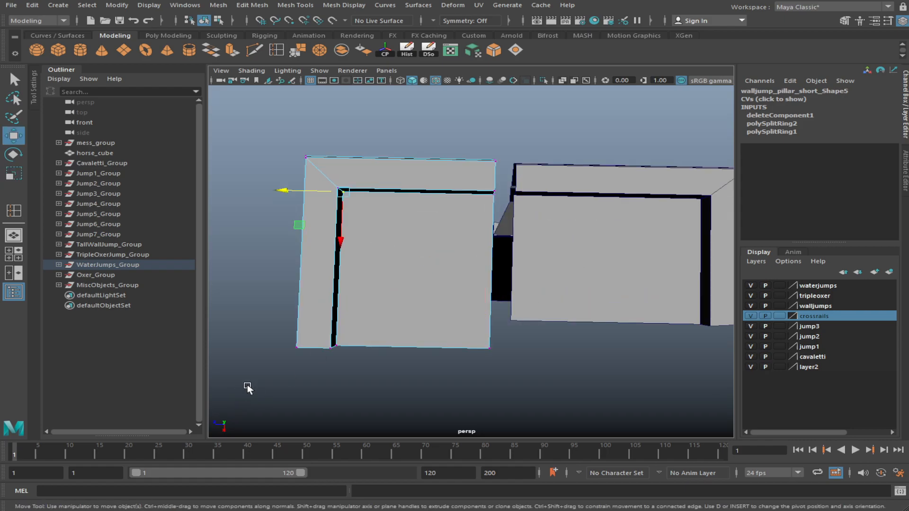
pyautogui.keyDown('alt'); pyautogui.moveTo(557, 289); pyautogui.dragTo(403, 364); pyautogui.keyUp('alt')
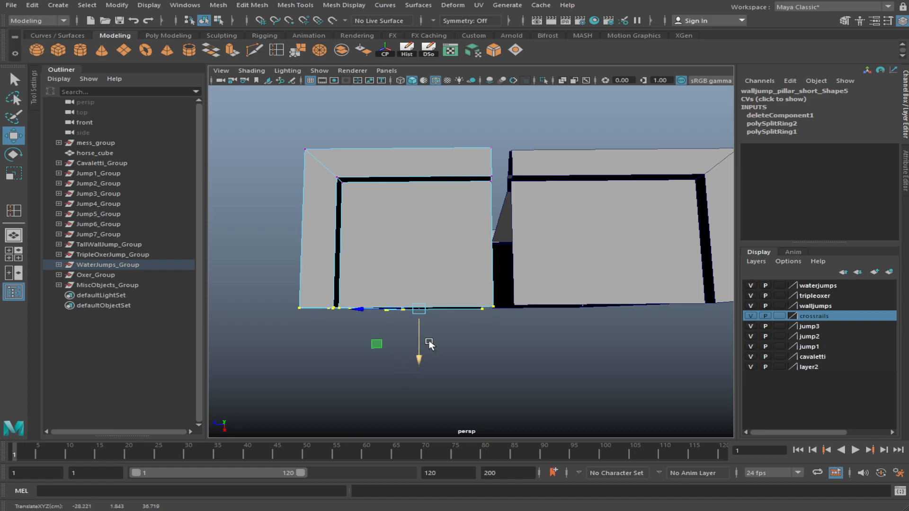
pyautogui.keyDown('alt'); pyautogui.moveTo(513, 278); pyautogui.dragTo(508, 280); pyautogui.keyUp('alt')
pyautogui.click(220, 21)
pyautogui.click(205, 20)
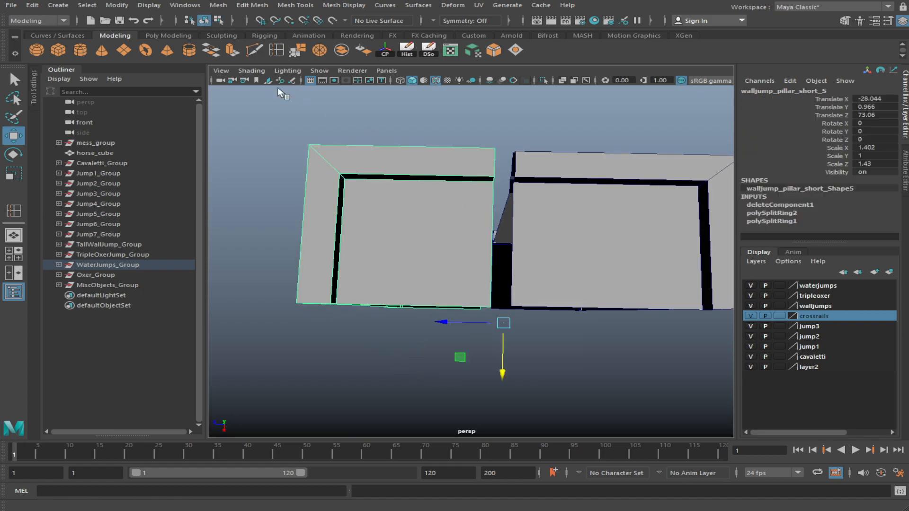
# Delete the rotated duplicate corner beside the original
pyautogui.click(537, 202)
pyautogui.press('BackSpace')
pyautogui.press('\\')
pyautogui.keyDown('alt'); pyautogui.moveTo(536, 201); pyautogui.dragTo(385, 183, button='right'); pyautogui.keyUp('alt')
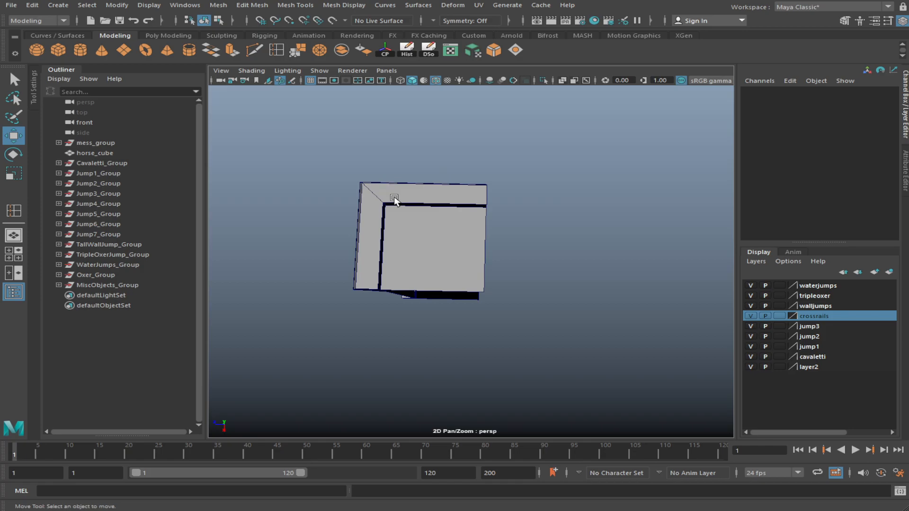
# Duplicate the corner mirrored along Z and move the copy to Translate Z 36.226, against the original's open edge
pyautogui.click(457, 246)
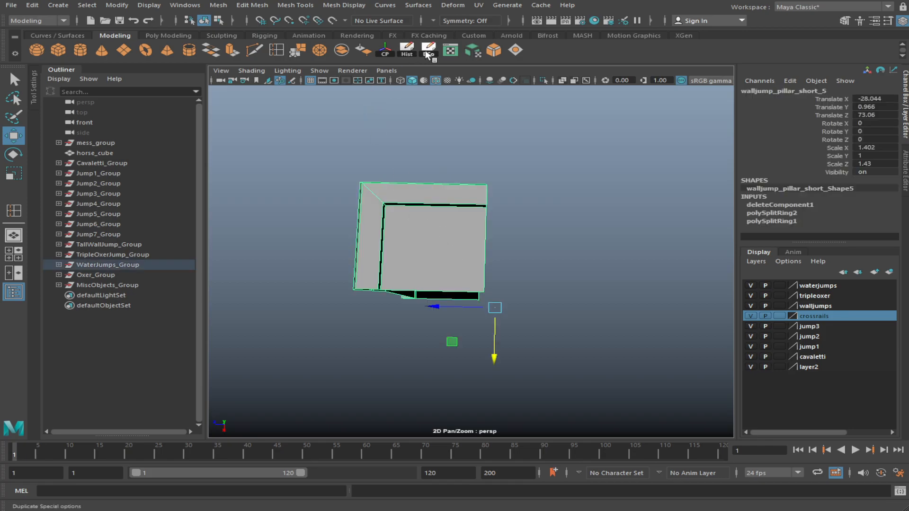
pyautogui.hotkey('shift', 'p')
pyautogui.keyDown('alt'); pyautogui.moveTo(558, 331); pyautogui.dragTo(539, 258); pyautogui.keyUp('alt')
pyautogui.click(539, 258)
pyautogui.keyDown('alt'); pyautogui.moveTo(655, 234); pyautogui.dragTo(507, 205); pyautogui.keyUp('alt')
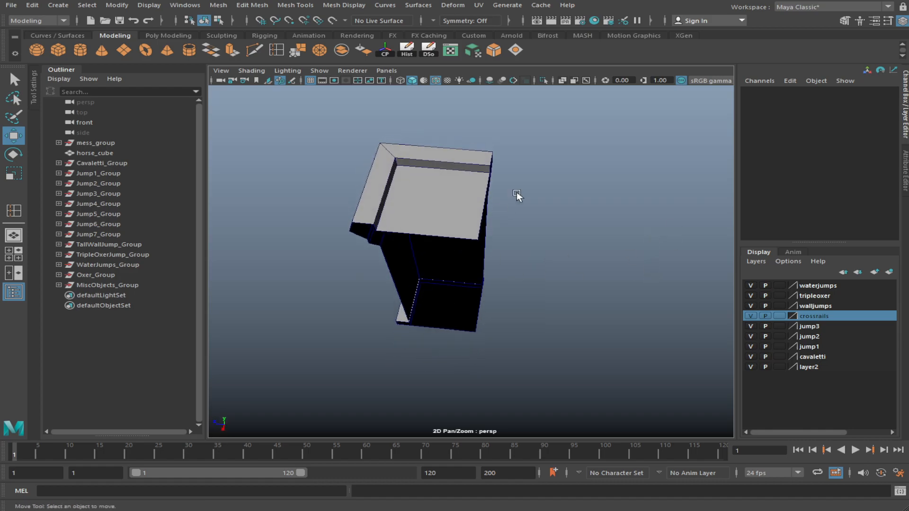
pyautogui.click(474, 221)
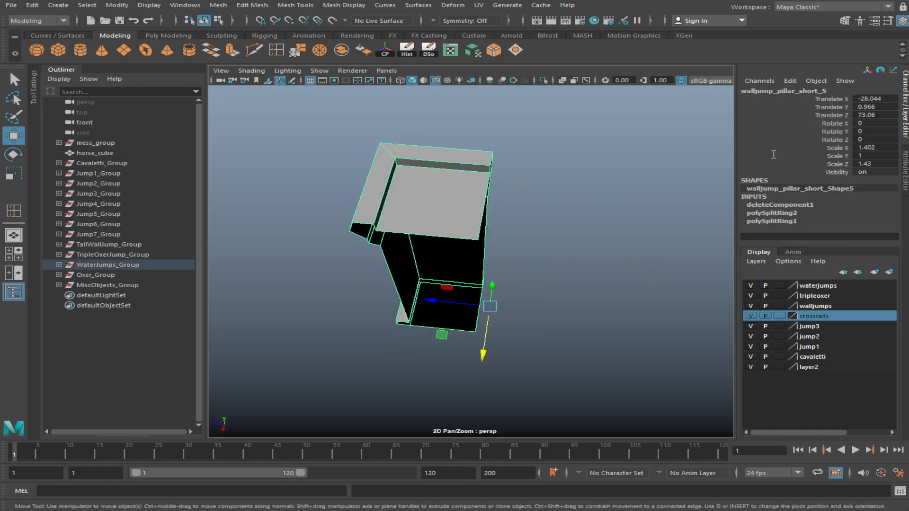
pyautogui.hotkey('ctrl', 'shift', 'd')
pyautogui.keyDown('alt'); pyautogui.moveTo(600, 264); pyautogui.dragTo(548, 298); pyautogui.keyUp('alt')
pyautogui.moveTo(465, 308)
pyautogui.mouseDown()
pyautogui.moveTo(425, 310)
pyautogui.moveTo(461, 300)
pyautogui.mouseUp()
pyautogui.scroll(-3, 460, 300)
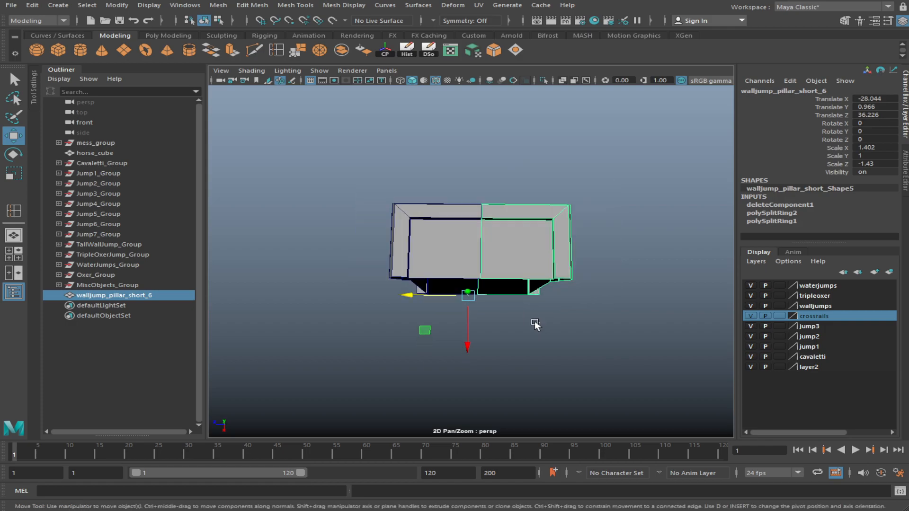
# Duplicate both corner pieces mirrored along X and move the copies along X to close the pillar
pyautogui.keyDown('shift'); pyautogui.click(426, 243); pyautogui.keyUp('shift')
pyautogui.hotkey('ctrl', 'shift', 'd')
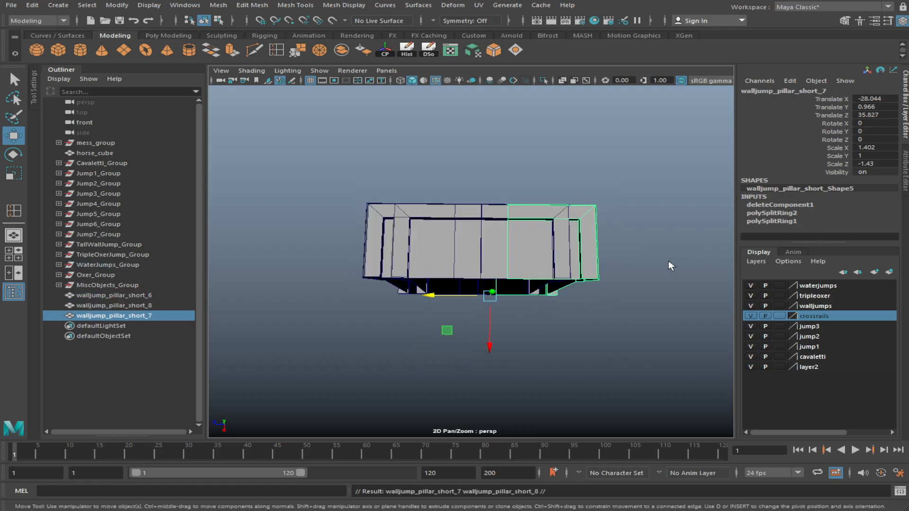
pyautogui.hotkey('ctrl', 'z')
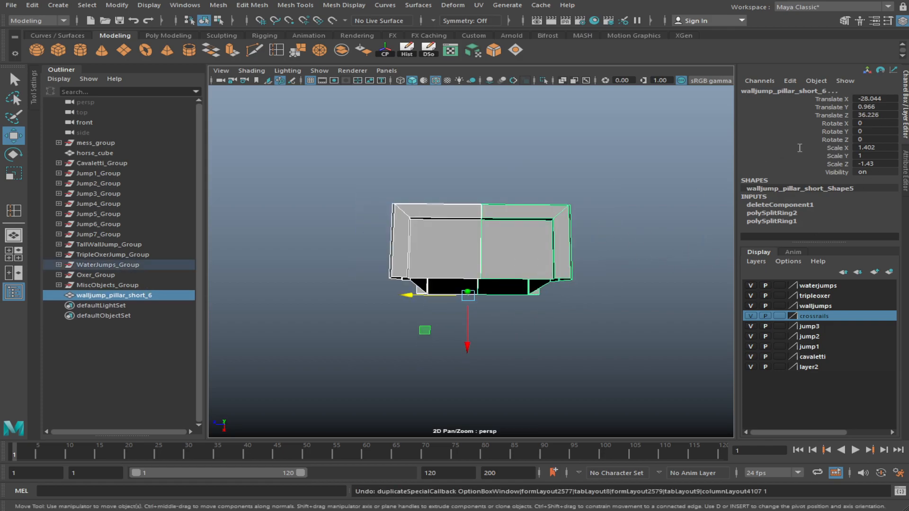
pyautogui.hotkey('ctrl', 'shift', 'd')
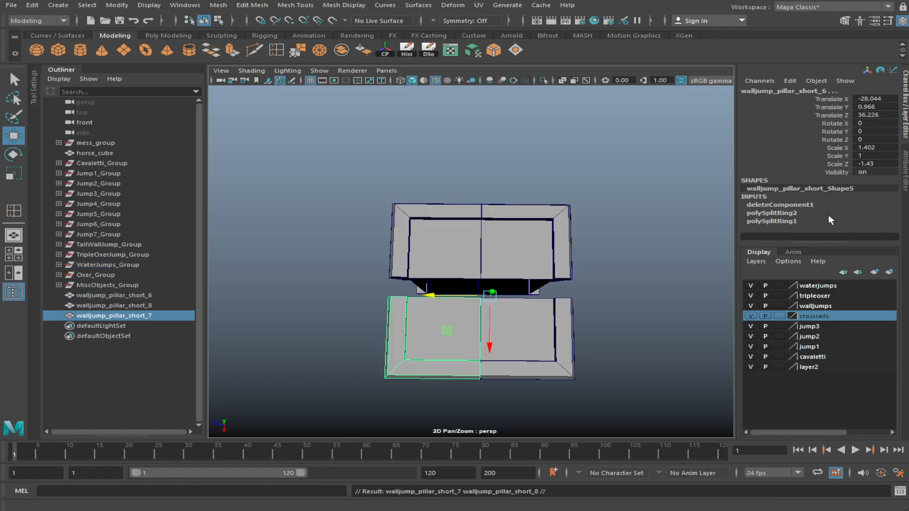
pyautogui.moveTo(491, 348); pyautogui.dragTo(484, 338)
pyautogui.hotkey('ctrl', 'z')
# Select all four corner pieces and combine them into one mesh
pyautogui.moveTo(540, 408); pyautogui.dragTo(387, 159)
pyautogui.click(541, 399)
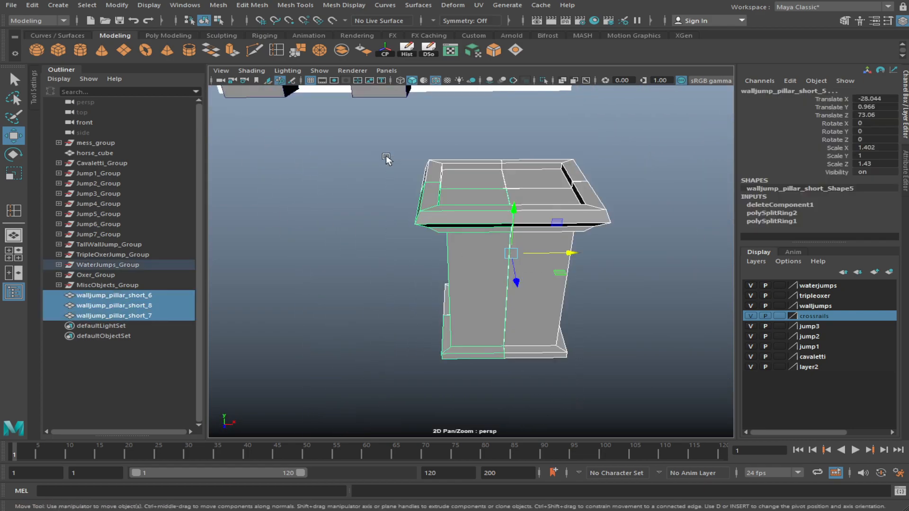
pyautogui.scroll(-5, 477, 134)
pyautogui.keyDown('alt'); pyautogui.moveTo(478, 160); pyautogui.dragTo(451, 272); pyautogui.keyUp('alt')
pyautogui.scroll(4, 477, 232)
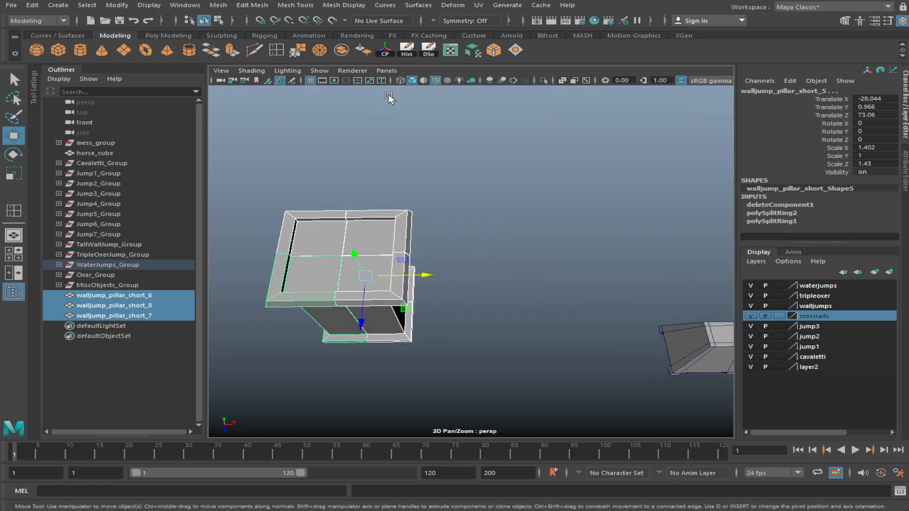
pyautogui.click(339, 52)
# Scale the vertices of the centre seam running along Z flat along X and merge them with a 0.01 distance threshold
pyautogui.keyDown('alt'); pyautogui.moveTo(342, 70); pyautogui.dragTo(461, 206); pyautogui.keyUp('alt')
pyautogui.moveTo(462, 206); pyautogui.dragTo(419, 202, button='right')
pyautogui.scroll(4, 461, 220)
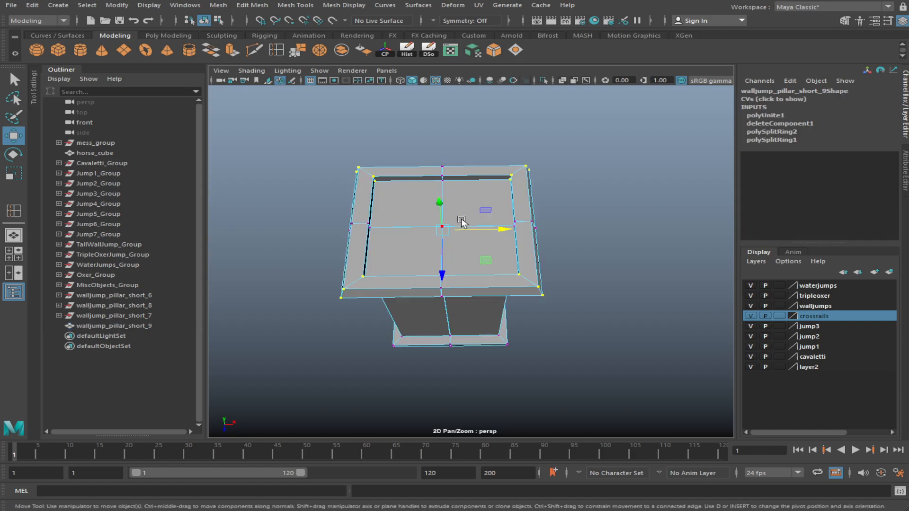
pyautogui.keyDown('alt'); pyautogui.moveTo(461, 221); pyautogui.dragTo(477, 252); pyautogui.keyUp('alt')
pyautogui.keyDown('alt'); pyautogui.moveTo(476, 251); pyautogui.dragTo(522, 236, button='middle'); pyautogui.keyUp('alt')
pyautogui.keyDown('alt'); pyautogui.moveTo(521, 235); pyautogui.dragTo(519, 239); pyautogui.keyUp('alt')
pyautogui.moveTo(420, 371); pyautogui.dragTo(420, 371)
pyautogui.keyDown('alt'); pyautogui.moveTo(419, 371); pyautogui.dragTo(428, 331); pyautogui.keyUp('alt')
pyautogui.press('r')
pyautogui.keyDown('alt'); pyautogui.moveTo(387, 261); pyautogui.dragTo(451, 122); pyautogui.keyUp('alt')
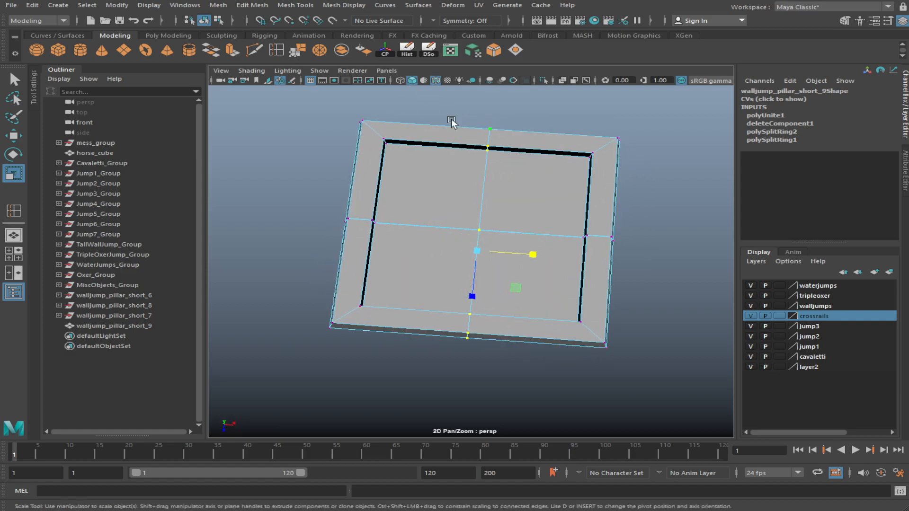
pyautogui.click(294, 53)
pyautogui.scroll(-5, 420, 211)
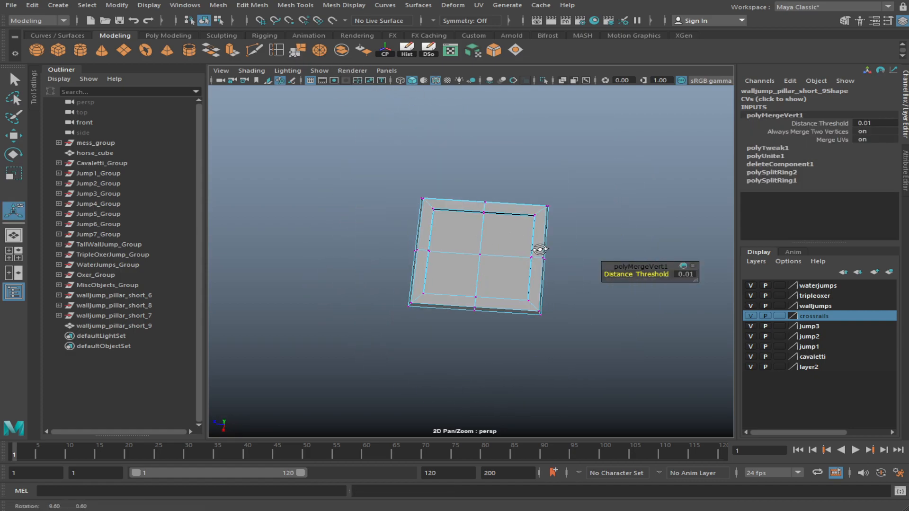
# Scale the vertices of the centre seam running along X flat along Z and merge them with a 0.01 distance threshold
pyautogui.moveTo(517, 321); pyautogui.dragTo(517, 320)
pyautogui.scroll(5, 493, 325)
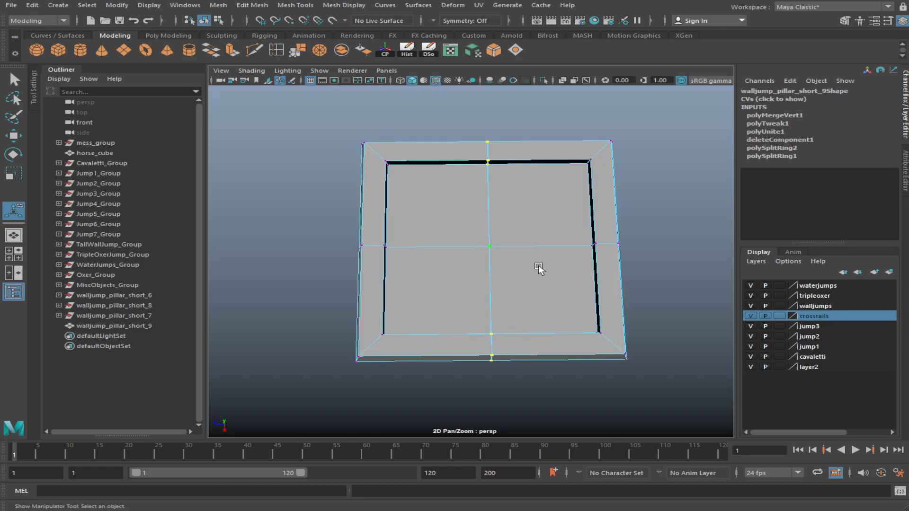
pyautogui.press('r')
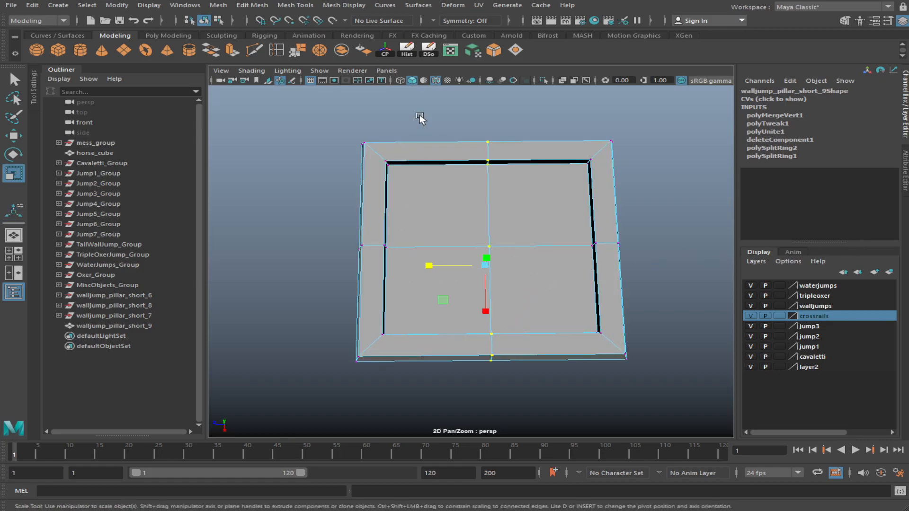
pyautogui.click(298, 52)
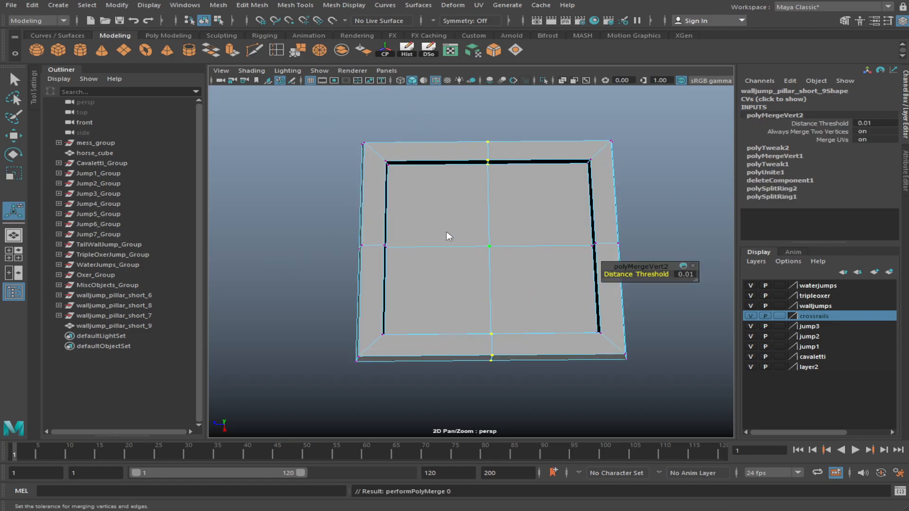
# Delete the centre seam edges running along X across the pillar's top
pyautogui.moveTo(413, 269); pyautogui.dragTo(413, 246, button='right')
pyautogui.click(488, 213)
pyautogui.keyDown('shift'); pyautogui.click(491, 265); pyautogui.keyUp('shift')
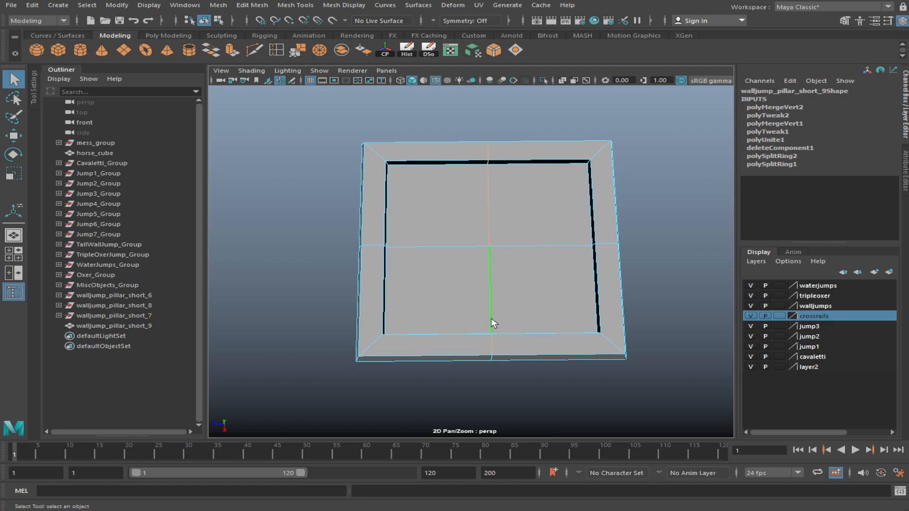
pyautogui.hotkey('ctrl', 'Delete')
pyautogui.click(415, 253)
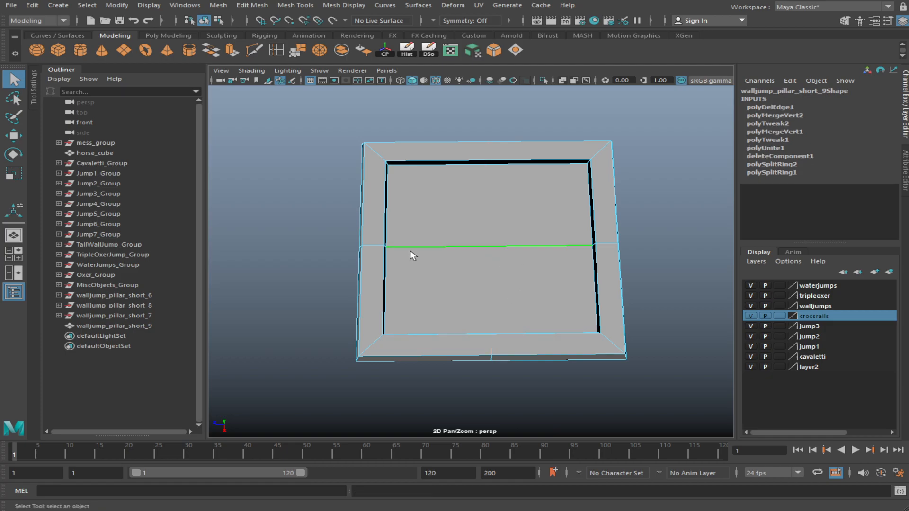
# Merge the centre seam vertices on the pillar's +X side with a 0.01 distance threshold
pyautogui.keyDown('alt'); pyautogui.moveTo(433, 282); pyautogui.dragTo(467, 187); pyautogui.keyUp('alt')
pyautogui.moveTo(401, 181); pyautogui.dragTo(390, 181, button='right')
pyautogui.keyDown('alt'); pyautogui.moveTo(418, 181); pyautogui.dragTo(456, 244); pyautogui.keyUp('alt')
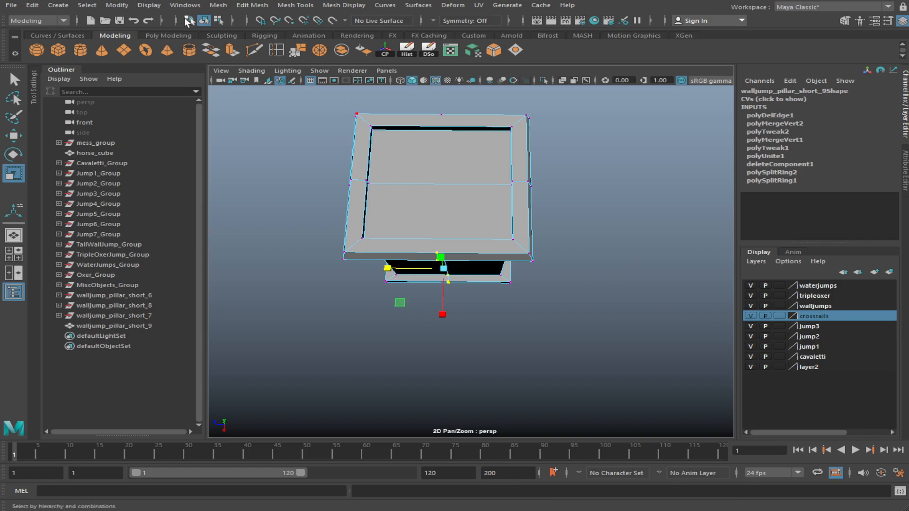
pyautogui.click(302, 51)
pyautogui.scroll(5, 426, 266)
pyautogui.keyDown('alt'); pyautogui.moveTo(426, 269); pyautogui.dragTo(402, 148); pyautogui.keyUp('alt')
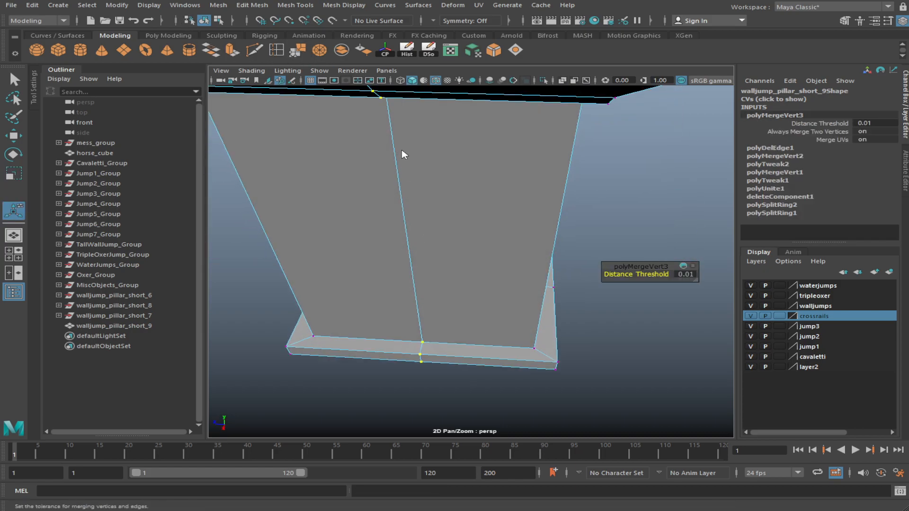
# Delete the vertical centre seam edges down the +X side of the rim, shaft and base
pyautogui.moveTo(401, 149); pyautogui.dragTo(394, 130, button='right')
pyautogui.click(420, 336)
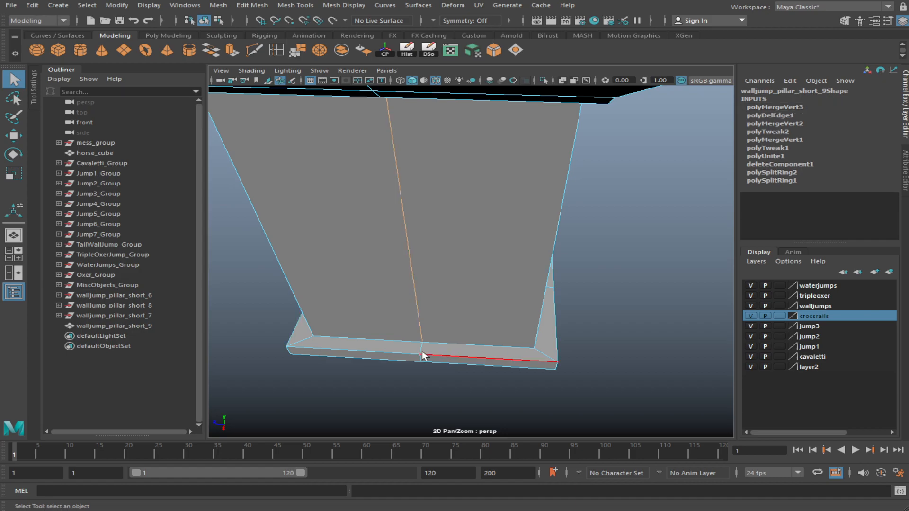
pyautogui.press('w')
pyautogui.keyDown('shift'); pyautogui.doubleClick(423, 347); pyautogui.keyUp('shift')
pyautogui.scroll(-4, 425, 346)
pyautogui.scroll(5, 487, 289)
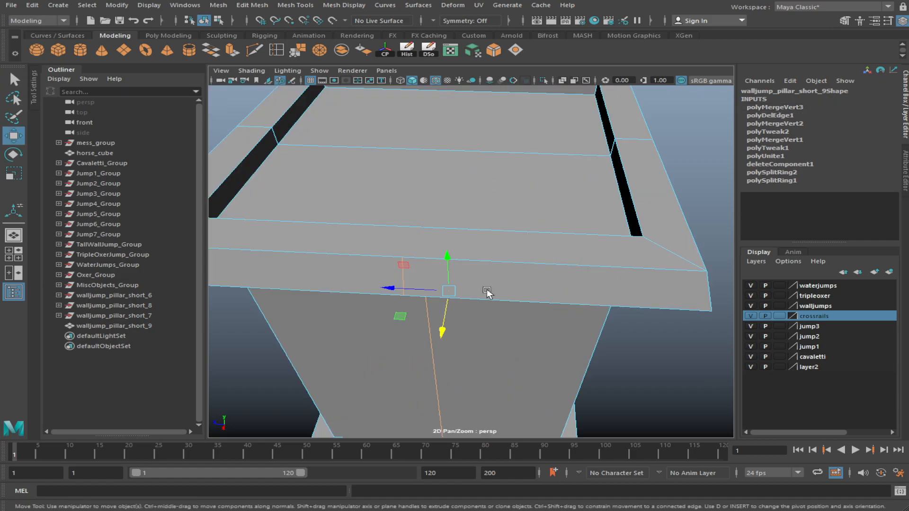
pyautogui.hotkey('ctrl', 'Delete')
# Delete a leftover midpoint vertex from the rim's outer face on the +X side
pyautogui.moveTo(458, 282); pyautogui.dragTo(409, 259, button='right')
pyautogui.scroll(-5, 459, 295)
pyautogui.click(459, 259)
pyautogui.scroll(4, 467, 281)
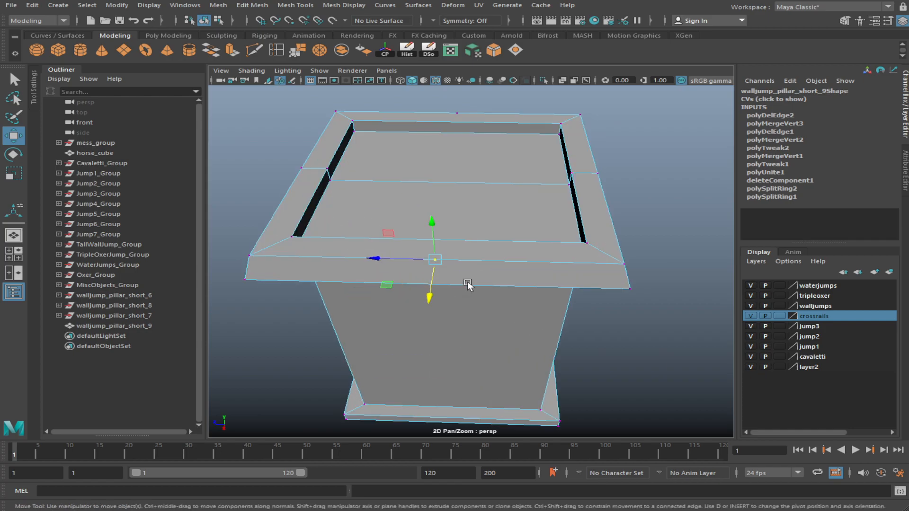
pyautogui.click(468, 284)
pyautogui.scroll(5, 468, 283)
pyautogui.click(405, 263)
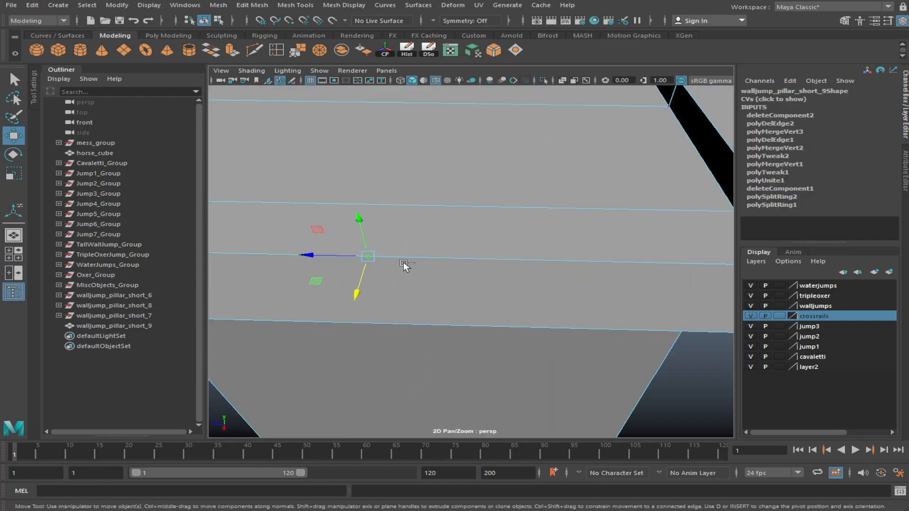
pyautogui.click(404, 262)
pyautogui.scroll(-5, 425, 280)
pyautogui.keyDown('alt'); pyautogui.moveTo(425, 278); pyautogui.dragTo(393, 306); pyautogui.keyUp('alt')
pyautogui.hotkey('ctrl', 'z')
pyautogui.keyDown('alt'); pyautogui.moveTo(393, 305); pyautogui.dragTo(527, 315, button='middle'); pyautogui.keyUp('alt')
pyautogui.scroll(4, 527, 315)
pyautogui.keyDown('alt'); pyautogui.moveTo(527, 315); pyautogui.dragTo(539, 292); pyautogui.keyUp('alt')
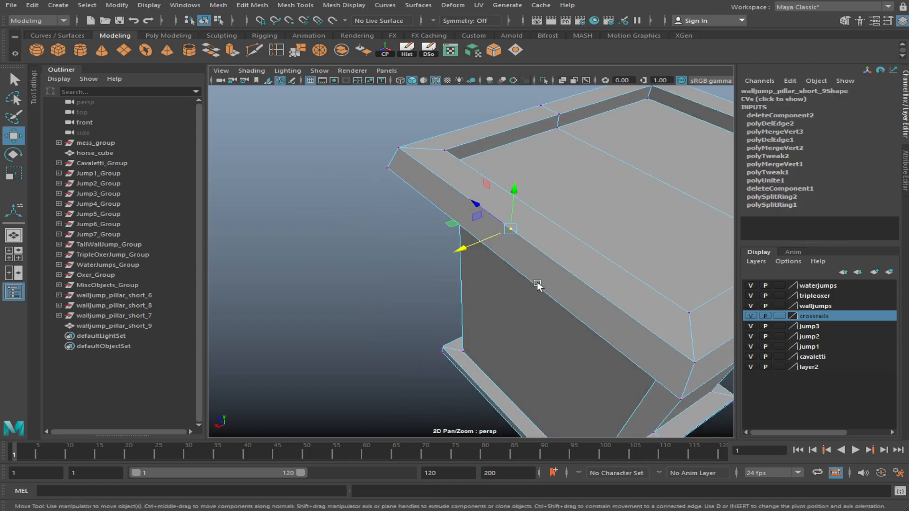
pyautogui.click(420, 259)
pyautogui.click(510, 229)
pyautogui.moveTo(462, 250)
pyautogui.mouseDown()
pyautogui.moveTo(409, 271)
pyautogui.moveTo(461, 262)
pyautogui.mouseUp()
pyautogui.hotkey('ctrl', 'z')
# Delete the leftover vertex on the +X rim's outer edge and Multi-Cut from the inner edge's midpoint across the rim to its lower edge
pyautogui.moveTo(500, 245)
pyautogui.keyDown('alt'); pyautogui.mouseDown()
pyautogui.moveTo(507, 192)
pyautogui.moveTo(502, 244)
pyautogui.mouseUp(); pyautogui.keyUp('alt')
pyautogui.keyDown('alt'); pyautogui.moveTo(451, 186); pyautogui.dragTo(509, 215); pyautogui.keyUp('alt')
pyautogui.keyDown('alt'); pyautogui.moveTo(510, 215); pyautogui.dragTo(472, 238, button='middle'); pyautogui.keyUp('alt')
pyautogui.keyDown('alt'); pyautogui.moveTo(472, 238); pyautogui.dragTo(555, 252); pyautogui.keyUp('alt')
pyautogui.click(449, 228)
pyautogui.click(457, 229)
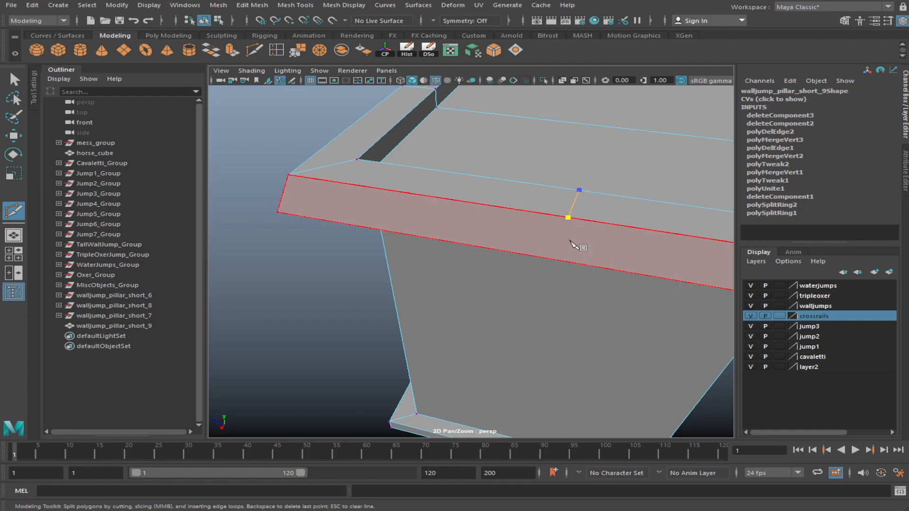
pyautogui.keyDown('alt'); pyautogui.moveTo(563, 262); pyautogui.dragTo(578, 232); pyautogui.keyUp('alt')
pyautogui.press('Return')
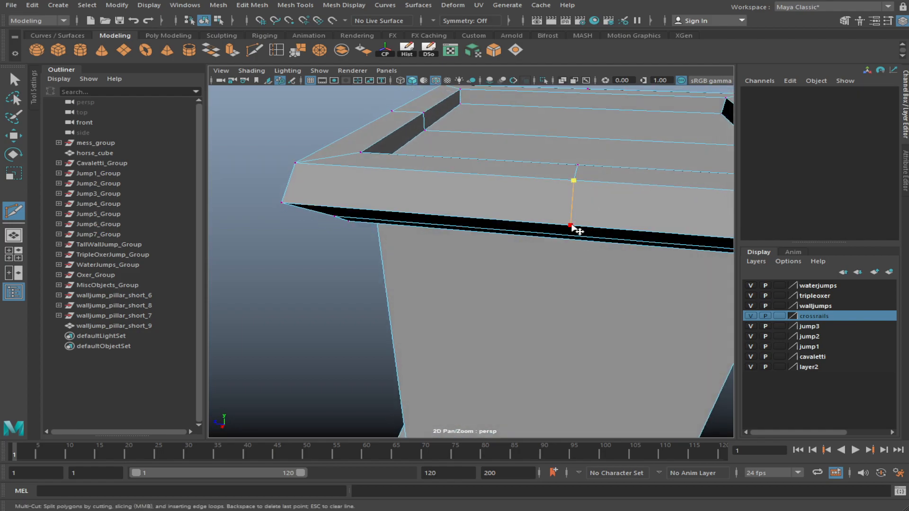
pyautogui.click(571, 225)
pyautogui.scroll(-3, 589, 243)
pyautogui.press('w')
pyautogui.keyDown('alt'); pyautogui.moveTo(593, 282); pyautogui.dragTo(477, 233); pyautogui.keyUp('alt')
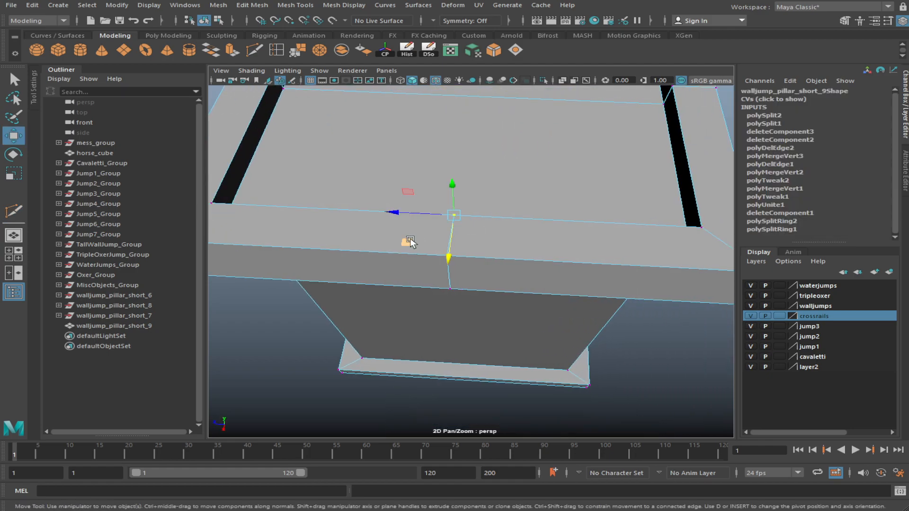
pyautogui.keyDown('alt'); pyautogui.moveTo(416, 280); pyautogui.dragTo(336, 148); pyautogui.keyUp('alt')
pyautogui.hotkey('ctrl', 'z')
# Select the vertices along the rim's +X side and merge them
pyautogui.keyDown('alt'); pyautogui.moveTo(400, 176); pyautogui.dragTo(418, 218); pyautogui.keyUp('alt')
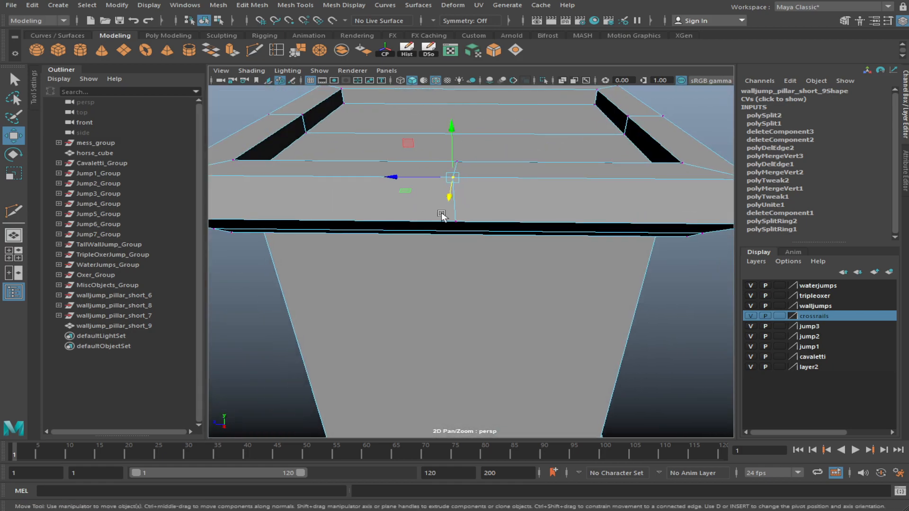
pyautogui.click(473, 192)
pyautogui.keyDown('alt'); pyautogui.moveTo(473, 192); pyautogui.dragTo(445, 193); pyautogui.keyUp('alt')
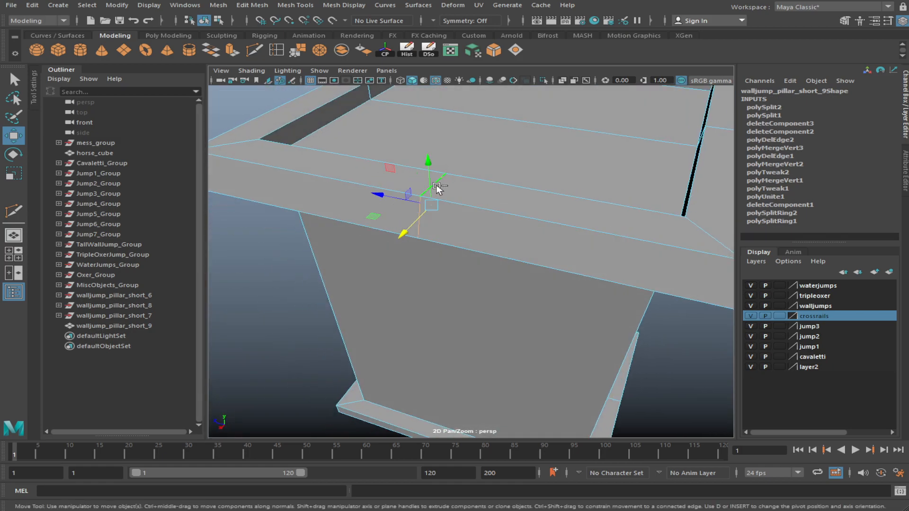
pyautogui.keyDown('alt'); pyautogui.moveTo(442, 253); pyautogui.dragTo(514, 212); pyautogui.keyUp('alt')
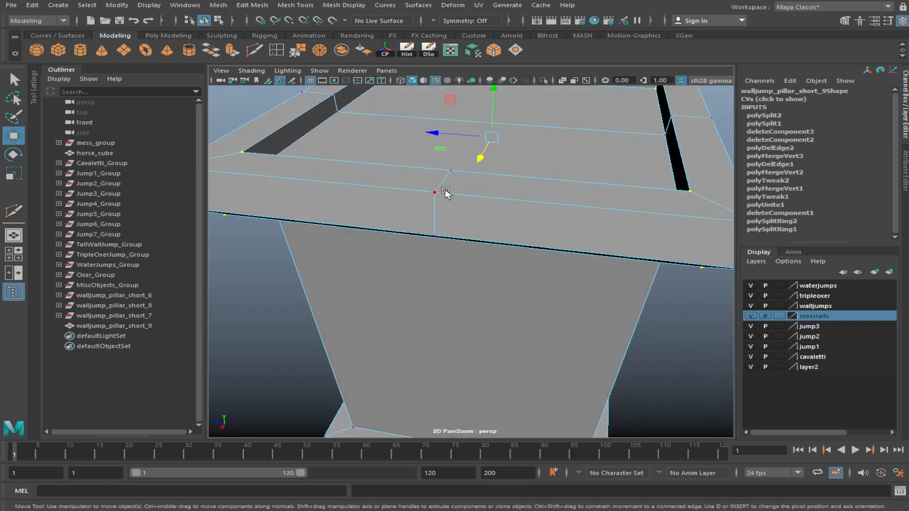
pyautogui.moveTo(423, 203)
pyautogui.keyDown('alt'); pyautogui.mouseDown()
pyautogui.moveTo(209, 198)
pyautogui.moveTo(334, 186)
pyautogui.moveTo(447, 266)
pyautogui.moveTo(432, 209)
pyautogui.mouseUp(); pyautogui.keyUp('alt')
pyautogui.keyDown('alt'); pyautogui.moveTo(475, 238); pyautogui.dragTo(468, 285); pyautogui.keyUp('alt')
# Delete the two top faces of the rim on the +X side
pyautogui.press('F10')
pyautogui.scroll(5, 496, 247)
pyautogui.keyDown('alt'); pyautogui.moveTo(494, 257); pyautogui.dragTo(530, 238); pyautogui.keyUp('alt')
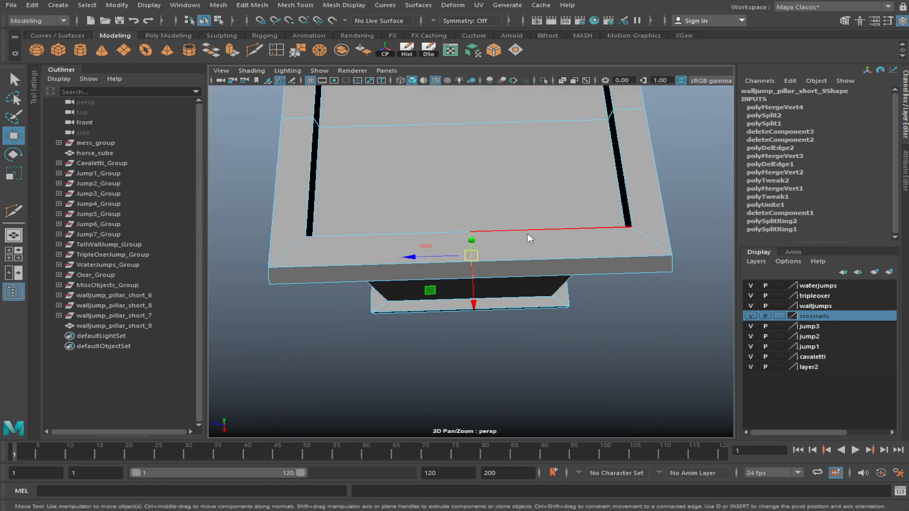
pyautogui.press('F11')
pyautogui.click(531, 255)
pyautogui.keyDown('shift'); pyautogui.click(456, 254); pyautogui.keyUp('shift')
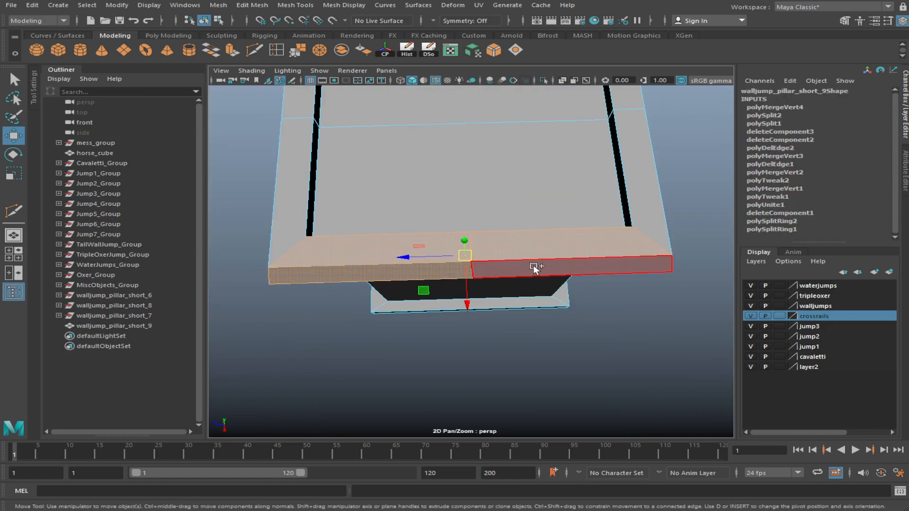
pyautogui.keyDown('alt'); pyautogui.moveTo(534, 269); pyautogui.dragTo(315, 237); pyautogui.keyUp('alt')
pyautogui.click(512, 232)
pyautogui.keyDown('alt'); pyautogui.moveTo(511, 229); pyautogui.dragTo(516, 291); pyautogui.keyUp('alt')
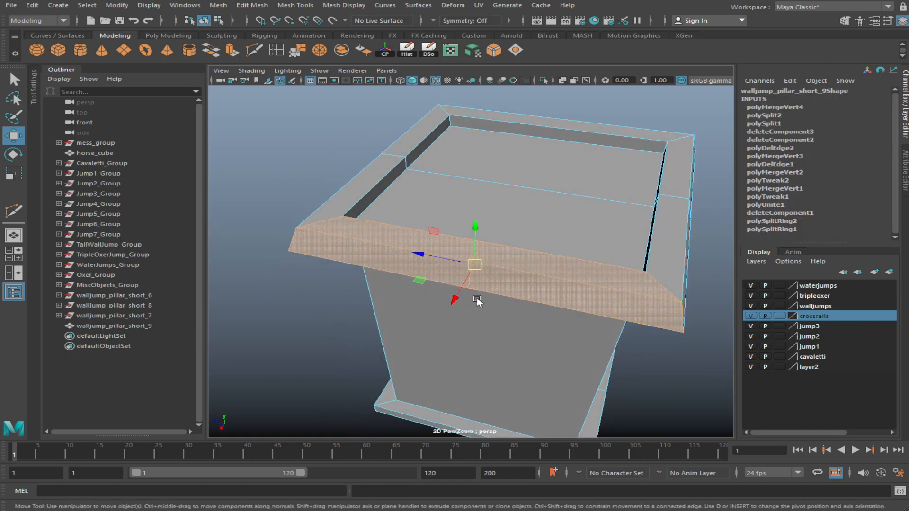
pyautogui.keyDown('alt'); pyautogui.moveTo(516, 291); pyautogui.dragTo(549, 269, button='right'); pyautogui.keyUp('alt')
pyautogui.click(426, 239)
pyautogui.press('Delete')
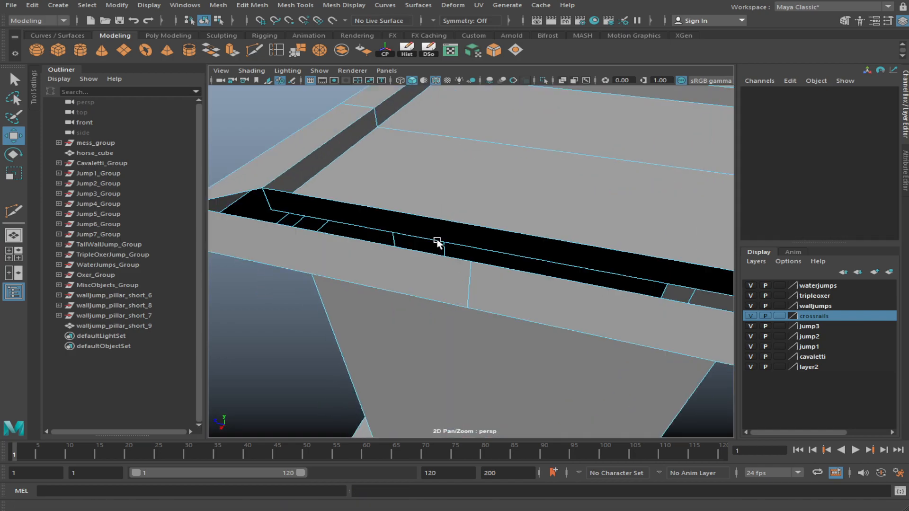
# Delete the split outer face of the rim on the +X side
pyautogui.click(481, 291)
pyautogui.keyDown('alt'); pyautogui.moveTo(481, 291); pyautogui.dragTo(460, 274); pyautogui.keyUp('alt')
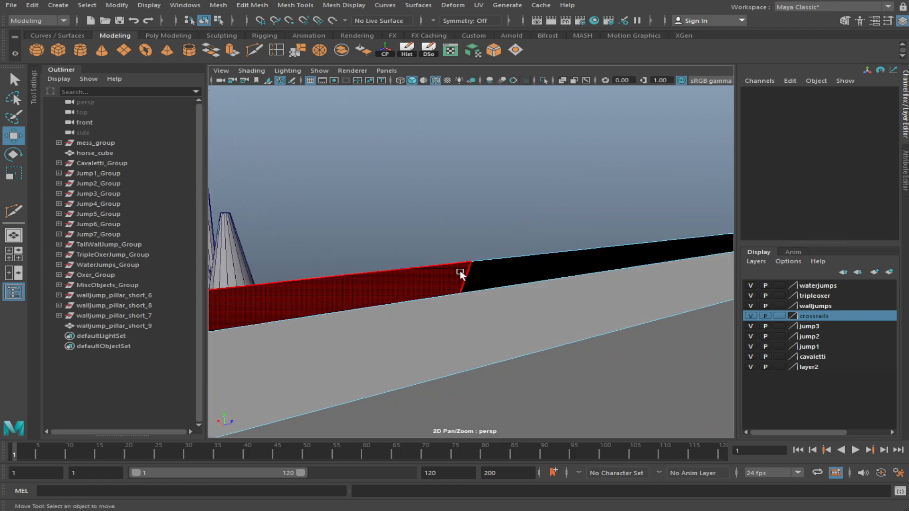
pyautogui.click(435, 273)
pyautogui.keyDown('alt'); pyautogui.moveTo(473, 211); pyautogui.dragTo(559, 255); pyautogui.keyUp('alt')
pyautogui.click(481, 235)
pyautogui.click(471, 262)
# Delete the top face of the rim on the -X side
pyautogui.keyDown('alt'); pyautogui.moveTo(468, 210); pyautogui.dragTo(446, 255); pyautogui.keyUp('alt')
pyautogui.press('F11')
pyautogui.click(555, 263)
pyautogui.press('Delete')
# Try moving the midpoint vertex on the -X rim's upper outer edge away from its place
pyautogui.press('F10')
pyautogui.click(482, 262)
pyautogui.click(480, 262)
pyautogui.click(477, 263)
pyautogui.moveTo(474, 219); pyautogui.dragTo(479, 208)
pyautogui.moveTo(492, 242); pyautogui.dragTo(678, 250)
pyautogui.click(480, 207)
pyautogui.click(477, 261)
pyautogui.moveTo(472, 215); pyautogui.dragTo(434, 303)
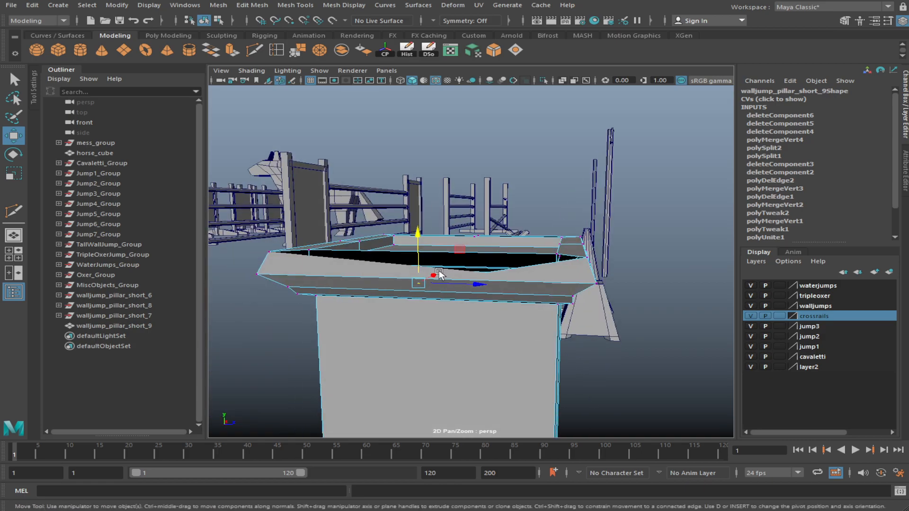
pyautogui.click(450, 284)
pyautogui.hotkey('ctrl', 'z')
pyautogui.hotkey('ctrl', 'z')
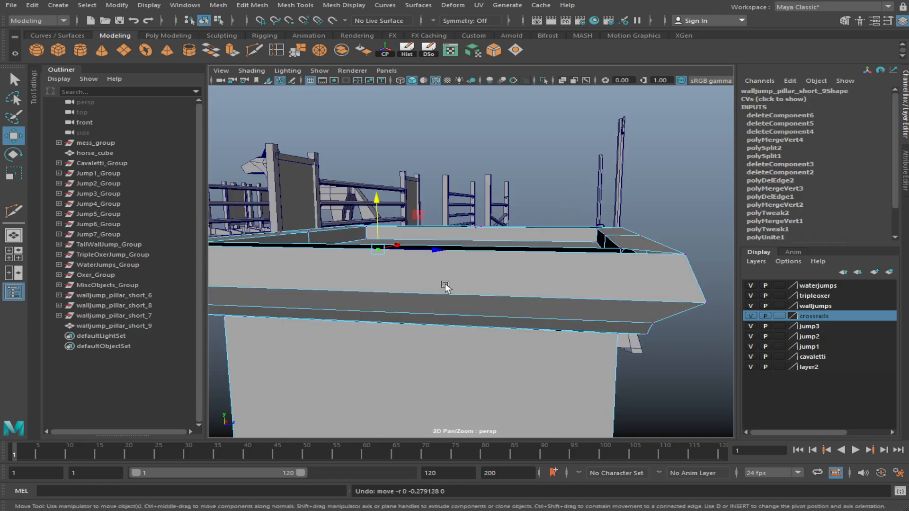
pyautogui.moveTo(600, 247); pyautogui.dragTo(458, 250, button='middle')
pyautogui.keyDown('alt'); pyautogui.moveTo(378, 232); pyautogui.dragTo(507, 250, button='middle'); pyautogui.keyUp('alt')
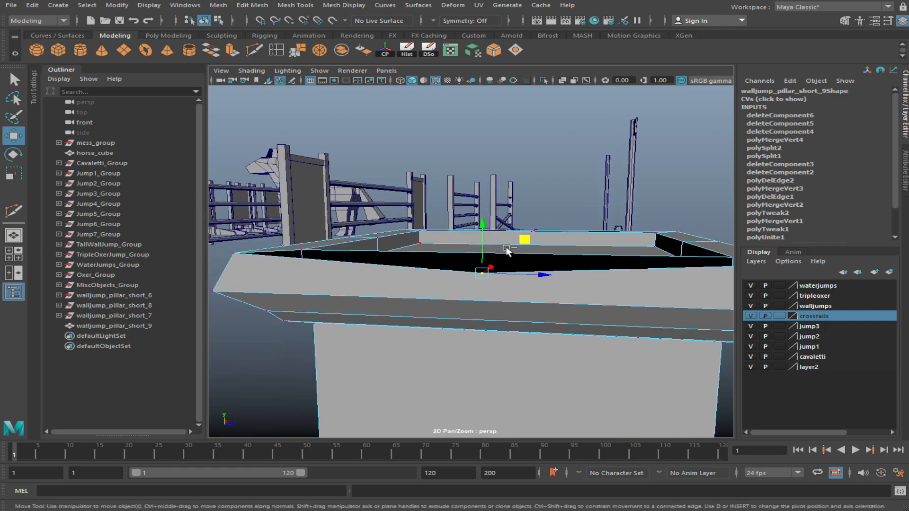
# Delete a leftover midpoint vertex from the rim's outer edge
pyautogui.keyDown('alt'); pyautogui.moveTo(563, 290); pyautogui.dragTo(440, 233); pyautogui.keyUp('alt')
pyautogui.press('f')
pyautogui.keyDown('alt'); pyautogui.moveTo(445, 294); pyautogui.dragTo(516, 260); pyautogui.keyUp('alt')
pyautogui.keyDown('alt'); pyautogui.moveTo(443, 251); pyautogui.dragTo(469, 273); pyautogui.keyUp('alt')
pyautogui.moveTo(420, 186); pyautogui.dragTo(464, 262)
pyautogui.press('Delete')
# Delete the remaining outer face of the rim on the +X side
pyautogui.keyDown('alt'); pyautogui.moveTo(474, 258); pyautogui.dragTo(488, 249, button='right'); pyautogui.keyUp('alt')
pyautogui.click(493, 208)
pyautogui.keyDown('alt'); pyautogui.moveTo(491, 207); pyautogui.dragTo(429, 287); pyautogui.keyUp('alt')
pyautogui.keyDown('alt'); pyautogui.moveTo(467, 265); pyautogui.dragTo(499, 246); pyautogui.keyUp('alt')
pyautogui.press('F11')
pyautogui.click(499, 242)
pyautogui.press('Delete')
pyautogui.keyDown('alt'); pyautogui.moveTo(432, 242); pyautogui.dragTo(389, 251, button='right'); pyautogui.keyUp('alt')
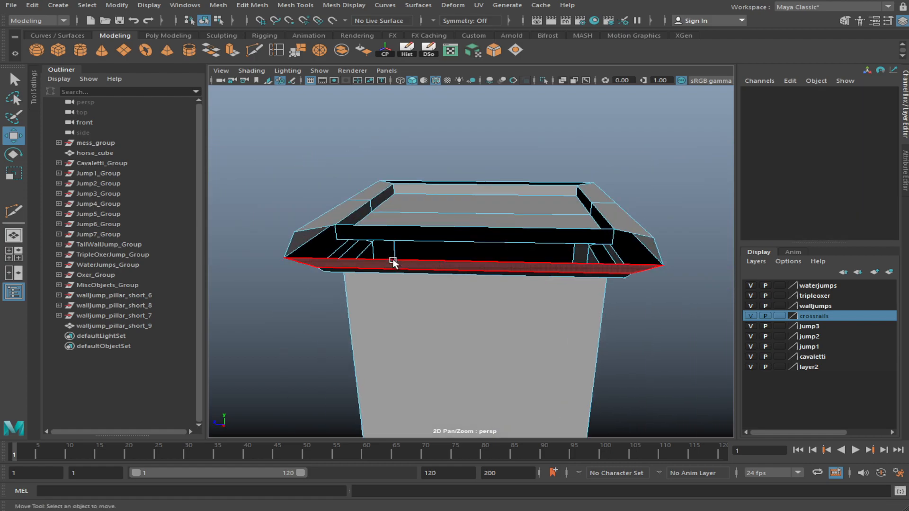
# Extrude the two slanted corner edges of the +X rim and scale them along Z to close the outer face
pyautogui.press('F10')
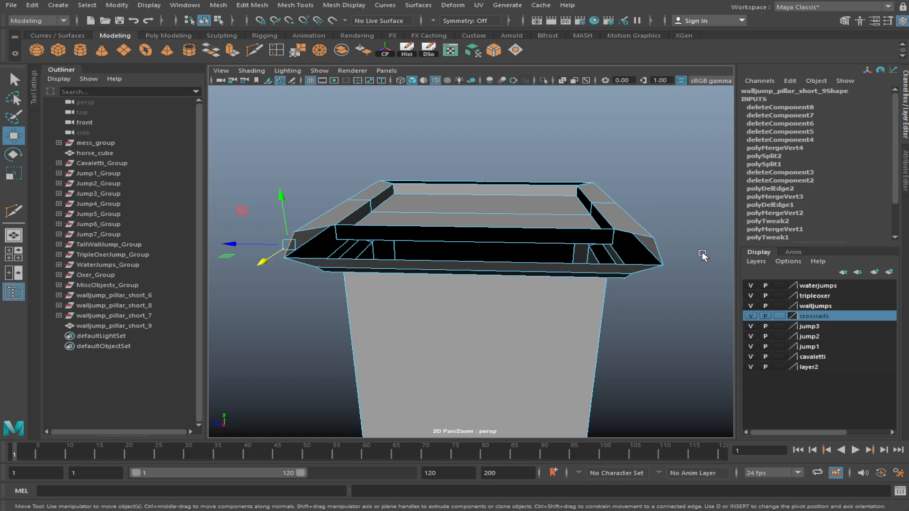
pyautogui.keyDown('alt'); pyautogui.moveTo(662, 247); pyautogui.dragTo(592, 370); pyautogui.keyUp('alt')
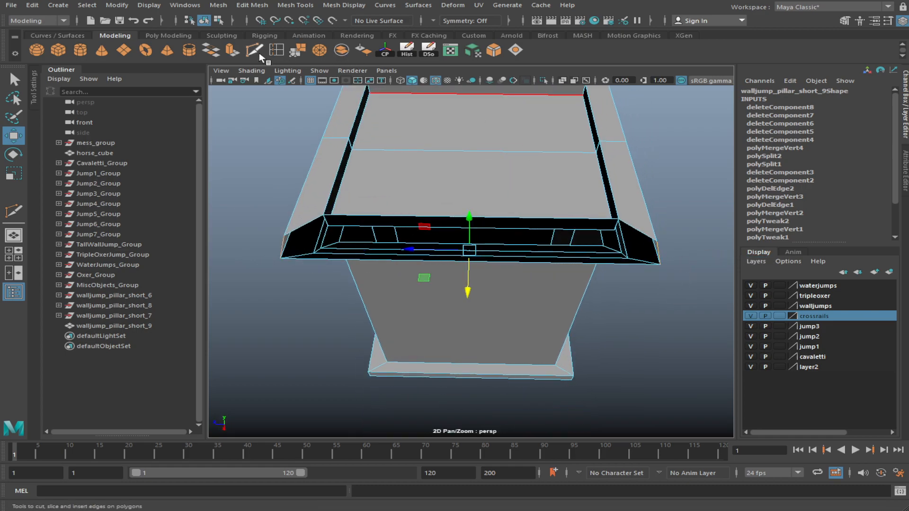
pyautogui.click(234, 53)
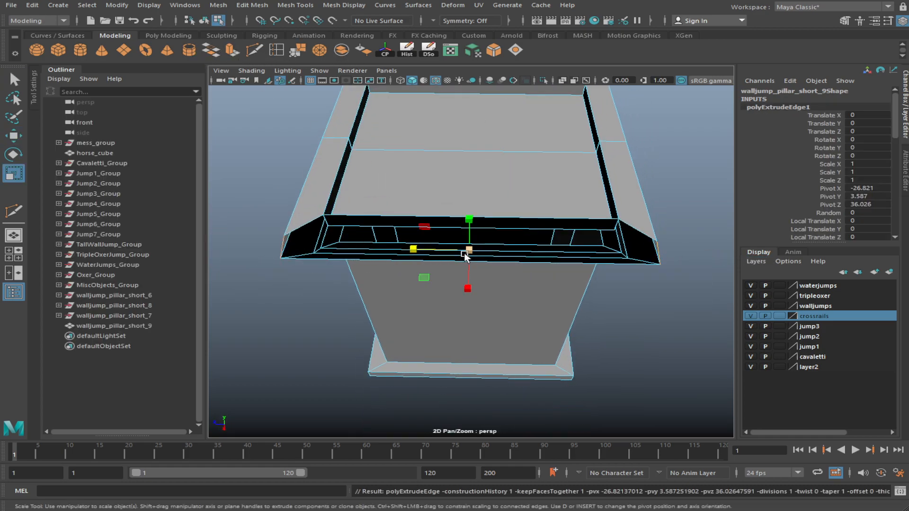
pyautogui.moveTo(416, 248); pyautogui.dragTo(622, 257)
# Merge the upper centre vertices of the extruded outer face on the +X rim
pyautogui.keyDown('alt'); pyautogui.moveTo(433, 154); pyautogui.dragTo(509, 256, button='right'); pyautogui.keyUp('alt')
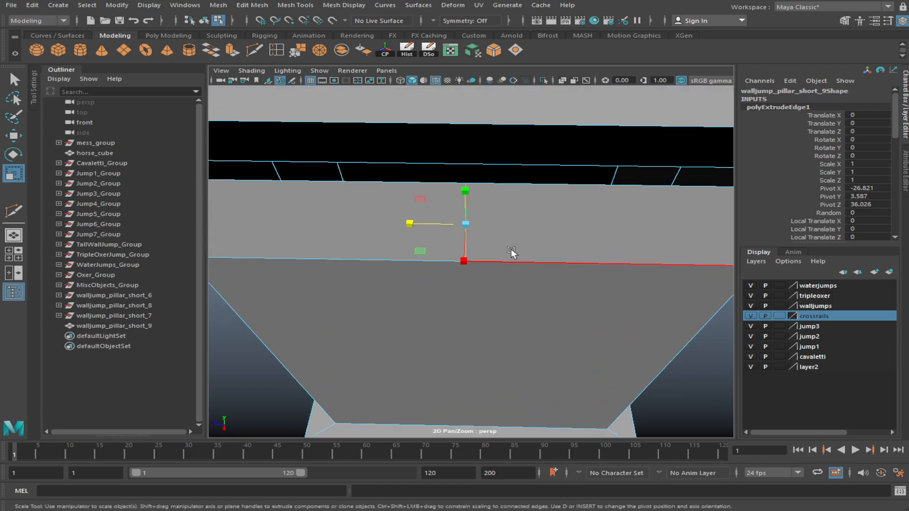
pyautogui.click(478, 202)
pyautogui.keyDown('alt'); pyautogui.moveTo(499, 244); pyautogui.dragTo(410, 190); pyautogui.keyUp('alt')
pyautogui.moveTo(411, 190); pyautogui.dragTo(461, 208)
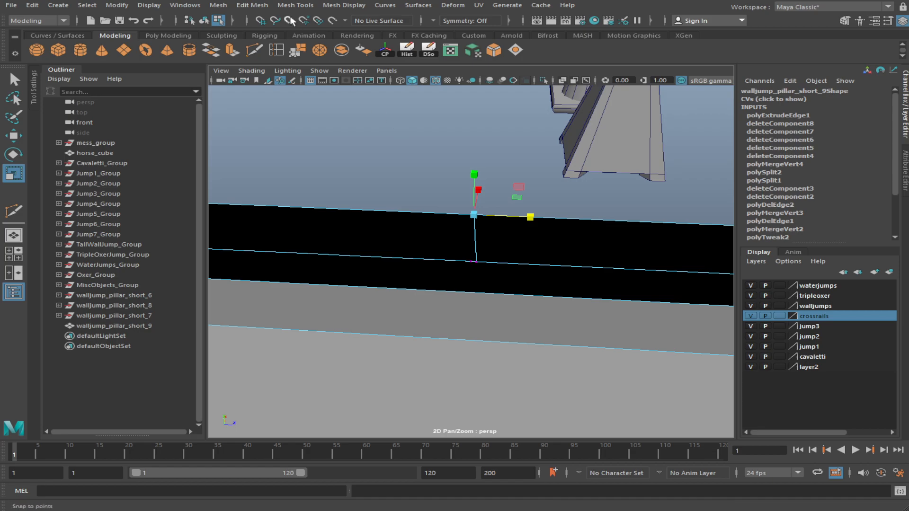
pyautogui.click(321, 51)
# Delete the leftover midpoint vertex on the lower outer edge of the +X rim
pyautogui.keyDown('alt'); pyautogui.moveTo(388, 246); pyautogui.dragTo(431, 230); pyautogui.keyUp('alt')
pyautogui.press('w')
pyautogui.moveTo(430, 229); pyautogui.dragTo(426, 248, button='middle')
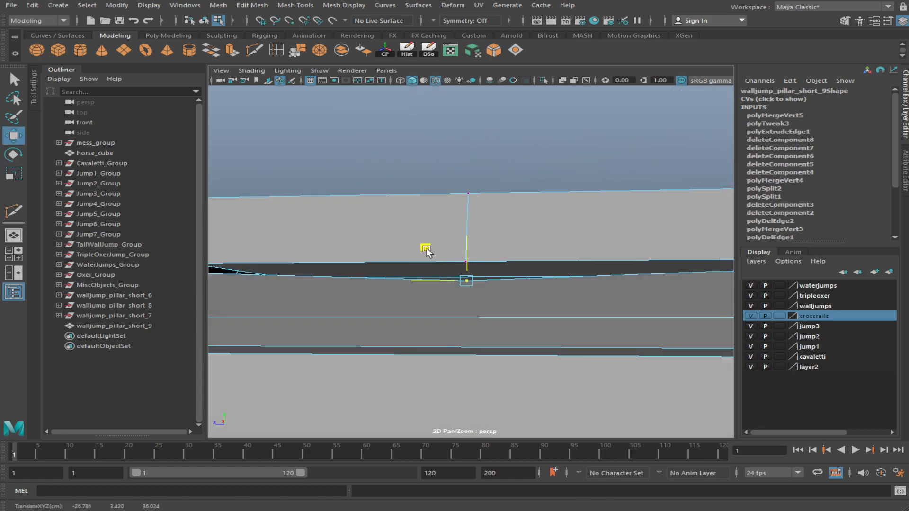
pyautogui.hotkey('ctrl', 'z')
pyautogui.press('Delete')
pyautogui.press('Delete')
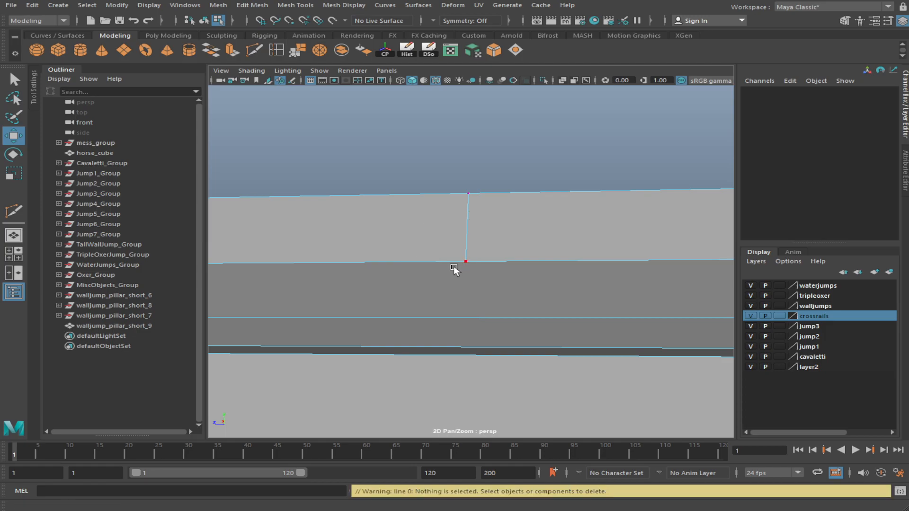
# Merge the lower centre vertices of the +X outer face and delete the vertical seam edge between its halves
pyautogui.click(453, 268)
pyautogui.keyDown('alt'); pyautogui.moveTo(486, 270); pyautogui.dragTo(436, 326); pyautogui.keyUp('alt')
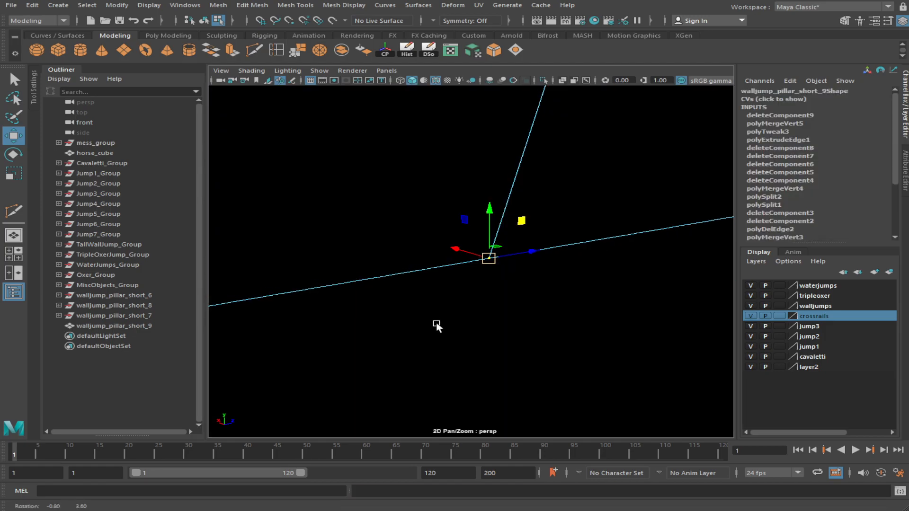
pyautogui.click(316, 55)
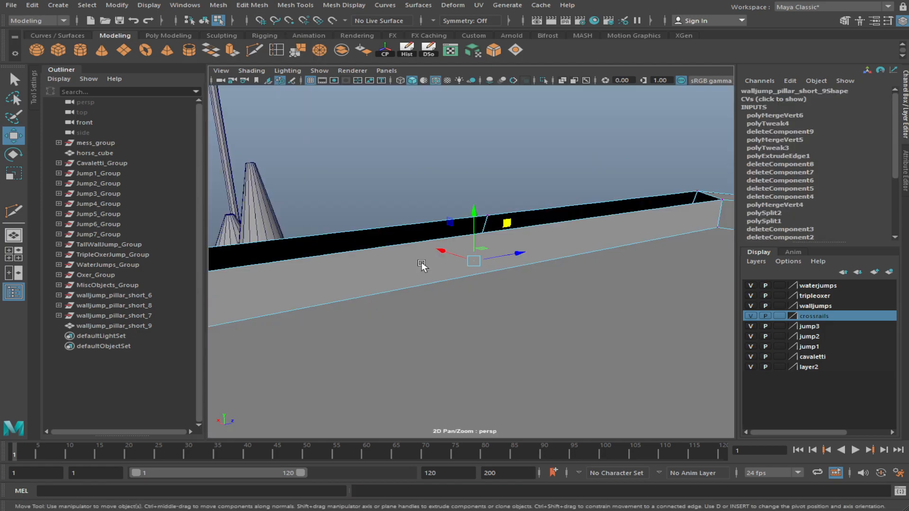
pyautogui.keyDown('alt'); pyautogui.moveTo(426, 264); pyautogui.dragTo(558, 266, button='right'); pyautogui.keyUp('alt')
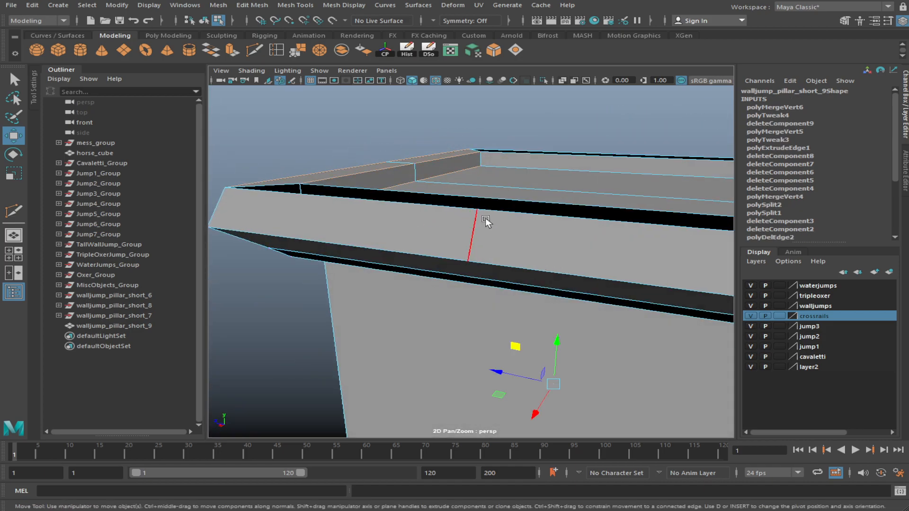
pyautogui.keyDown('alt'); pyautogui.moveTo(487, 221); pyautogui.dragTo(540, 260); pyautogui.keyUp('alt')
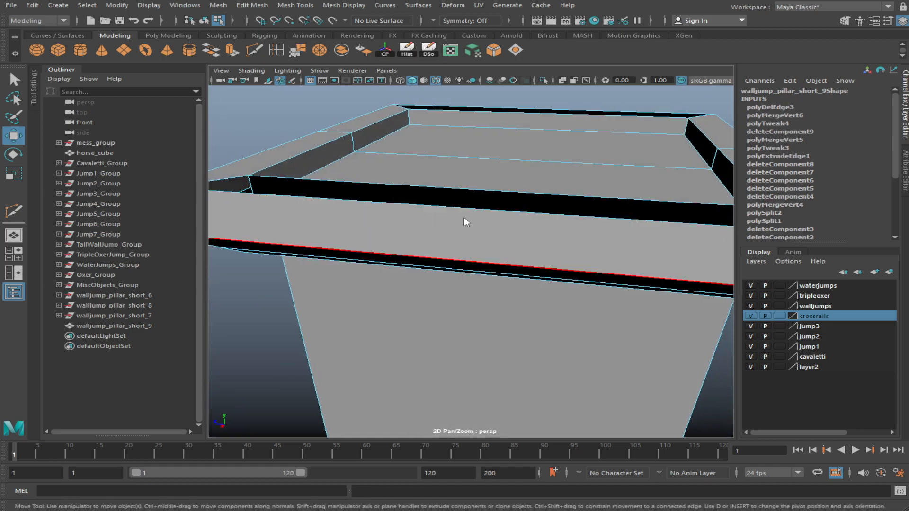
# Bridge the inner and outer upper edges of the rim on the +X side to rebuild its top face
pyautogui.keyDown('alt'); pyautogui.moveTo(509, 205); pyautogui.dragTo(489, 213); pyautogui.keyUp('alt')
pyautogui.keyDown('alt'); pyautogui.moveTo(536, 162); pyautogui.dragTo(451, 263, button='middle'); pyautogui.keyUp('alt')
pyautogui.scroll(4, 451, 260)
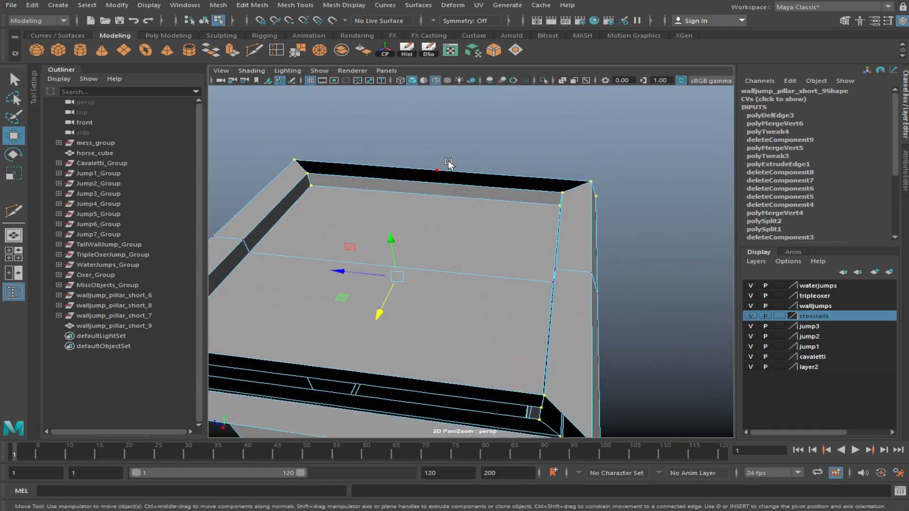
pyautogui.moveTo(445, 165); pyautogui.dragTo(424, 178)
pyautogui.press('f')
pyautogui.scroll(-8, 521, 275)
pyautogui.keyDown('alt'); pyautogui.moveTo(476, 337); pyautogui.dragTo(495, 177, button='middle'); pyautogui.keyUp('alt')
pyautogui.scroll(4, 494, 177)
pyautogui.keyDown('alt'); pyautogui.moveTo(494, 177); pyautogui.dragTo(457, 237); pyautogui.keyUp('alt')
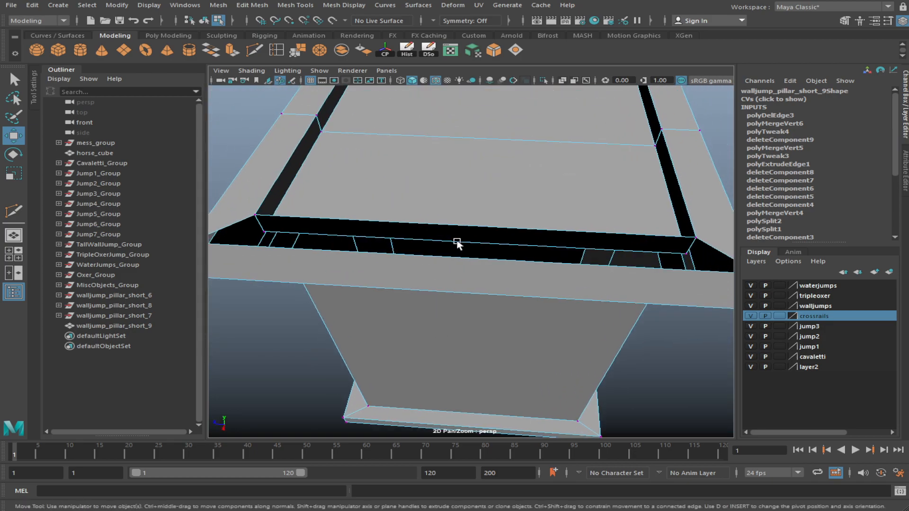
pyautogui.keyDown('alt'); pyautogui.moveTo(416, 263); pyautogui.dragTo(522, 277); pyautogui.keyUp('alt')
pyautogui.scroll(5, 524, 277)
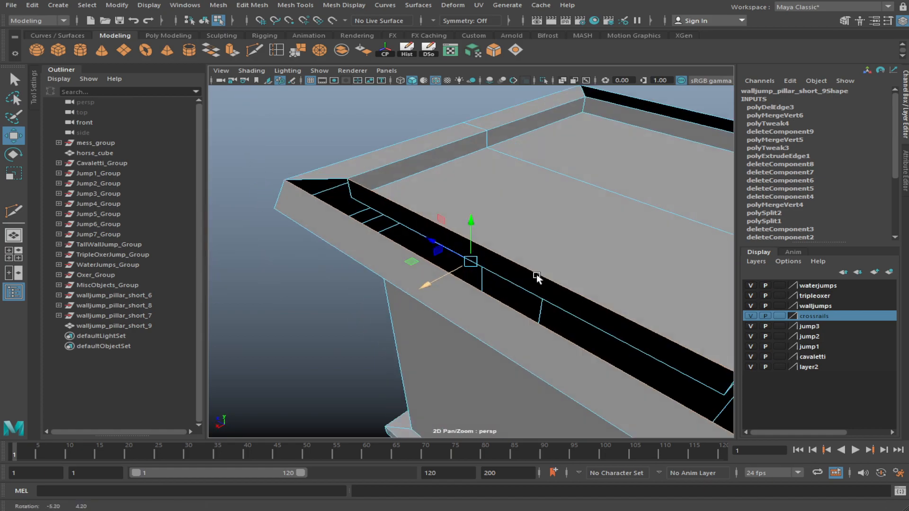
pyautogui.click(221, 53)
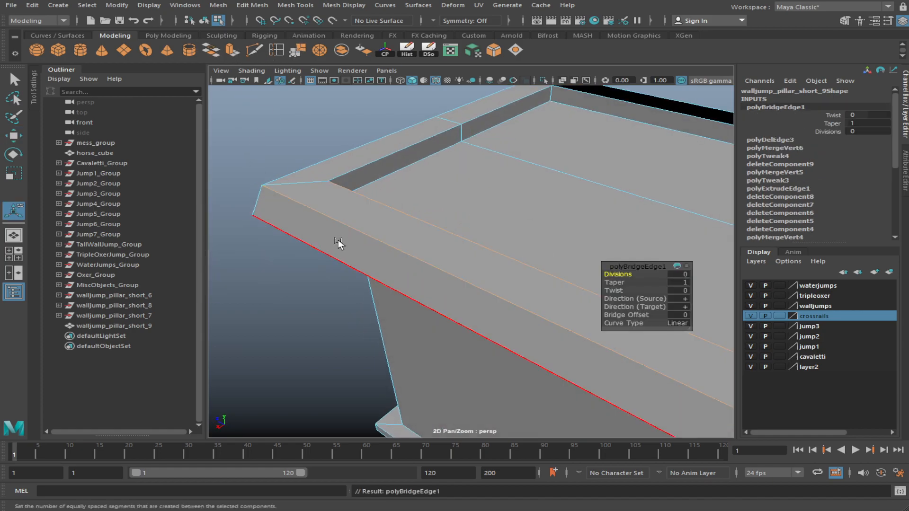
# Try pulling the midpoint vertex out of the -X rim's upper outer edge
pyautogui.click(253, 160)
pyautogui.scroll(-5, 562, 319)
pyautogui.keyDown('alt'); pyautogui.moveTo(562, 319); pyautogui.dragTo(523, 318); pyautogui.keyUp('alt')
pyautogui.keyDown('alt'); pyautogui.moveTo(523, 318); pyautogui.dragTo(438, 345, button='middle'); pyautogui.keyUp('alt')
pyautogui.scroll(4, 438, 345)
pyautogui.click(573, 165)
pyautogui.keyDown('alt'); pyautogui.moveTo(573, 165); pyautogui.dragTo(439, 318); pyautogui.keyUp('alt')
pyautogui.press('F11')
pyautogui.click(482, 289)
pyautogui.press('F9')
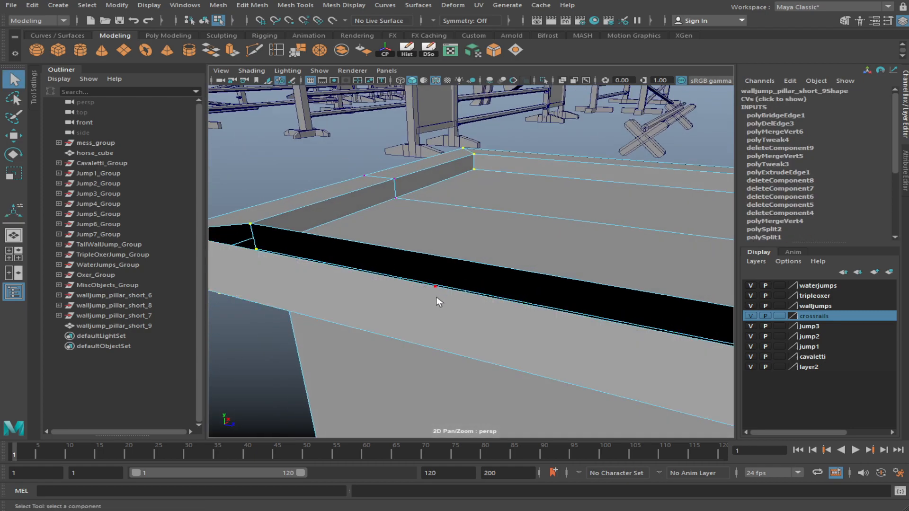
pyautogui.moveTo(437, 243); pyautogui.dragTo(404, 305)
pyautogui.scroll(-5, 464, 307)
pyautogui.scroll(4, 465, 305)
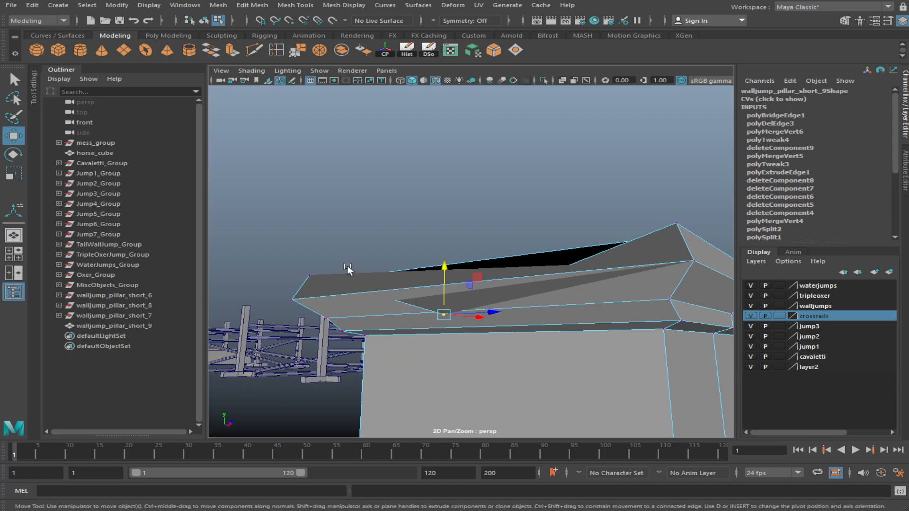
pyautogui.keyDown('alt'); pyautogui.moveTo(631, 274); pyautogui.dragTo(357, 308); pyautogui.keyUp('alt')
pyautogui.keyDown('alt'); pyautogui.moveTo(453, 289); pyautogui.dragTo(438, 243); pyautogui.keyUp('alt')
pyautogui.moveTo(472, 168); pyautogui.dragTo(464, 309)
pyautogui.keyDown('alt'); pyautogui.moveTo(474, 262); pyautogui.dragTo(615, 198); pyautogui.keyUp('alt')
pyautogui.hotkey('ctrl', 'z')
pyautogui.moveTo(616, 197); pyautogui.dragTo(500, 213, button='middle')
pyautogui.hotkey('ctrl', 'z')
pyautogui.keyDown('alt'); pyautogui.moveTo(500, 213); pyautogui.dragTo(400, 261); pyautogui.keyUp('alt')
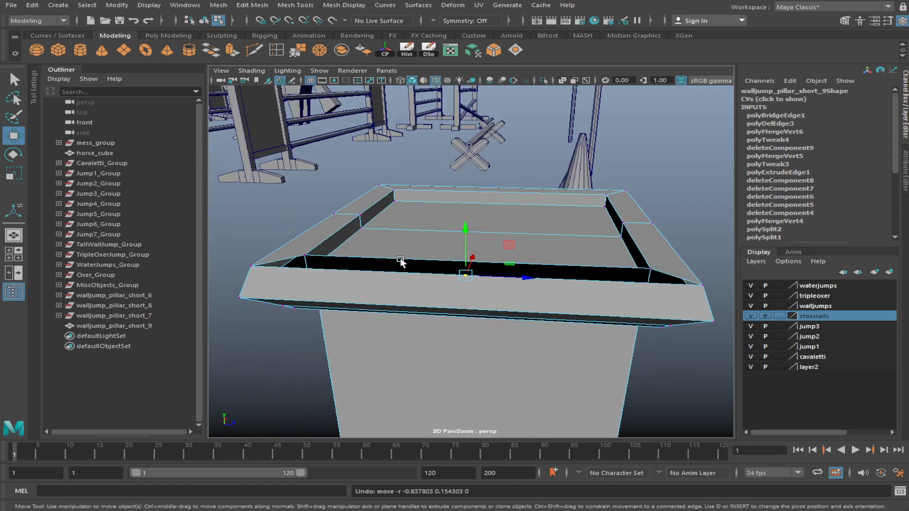
# Delete the outer face of the rim on the -X side
pyautogui.click(555, 290)
pyautogui.press('Delete')
pyautogui.keyDown('alt'); pyautogui.moveTo(552, 295); pyautogui.dragTo(441, 261); pyautogui.keyUp('alt')
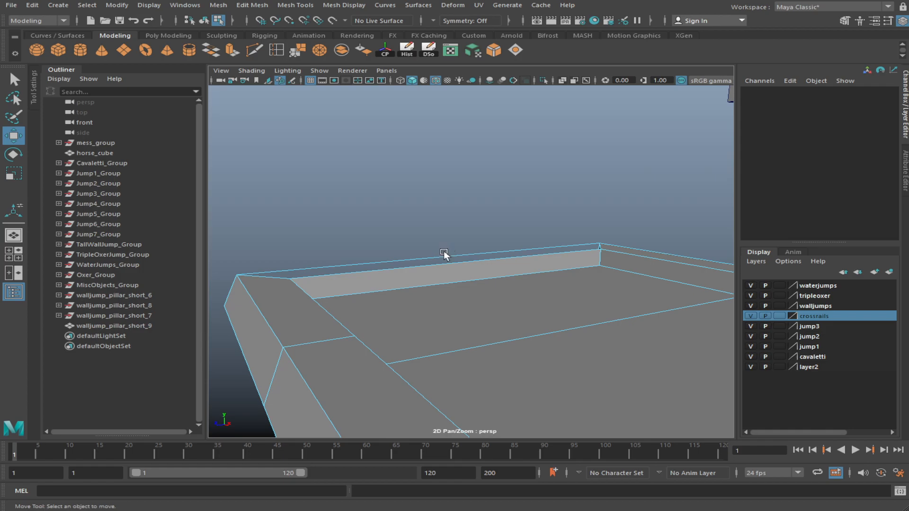
# Pull the leftover midpoint vertex up from the -X rim's outer edge and delete the stray face attached to it
pyautogui.click(440, 260)
pyautogui.press('F9')
pyautogui.click(449, 257)
pyautogui.moveTo(458, 211); pyautogui.dragTo(459, 66)
pyautogui.keyDown('alt'); pyautogui.moveTo(476, 185); pyautogui.dragTo(590, 212); pyautogui.keyUp('alt')
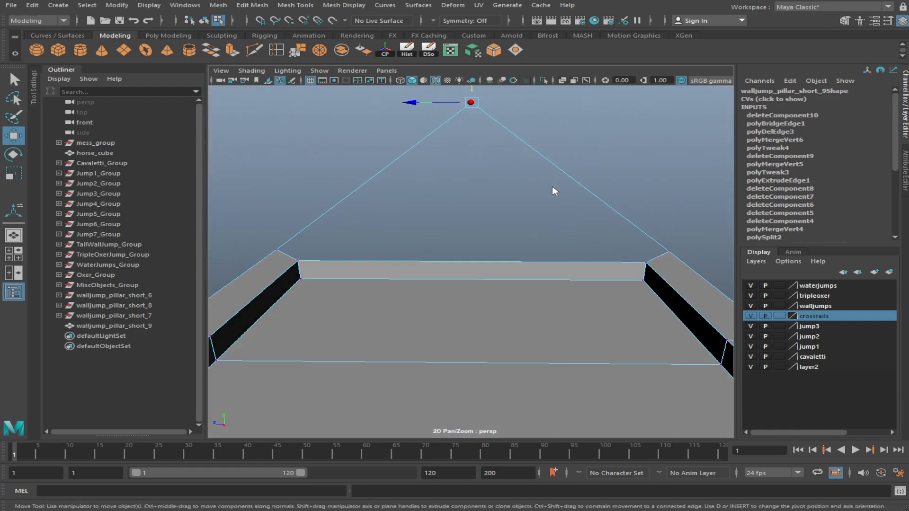
pyautogui.hotkey('ctrl', 'z')
pyautogui.hotkey('ctrl', 'z')
pyautogui.hotkey('ctrl', 'z')
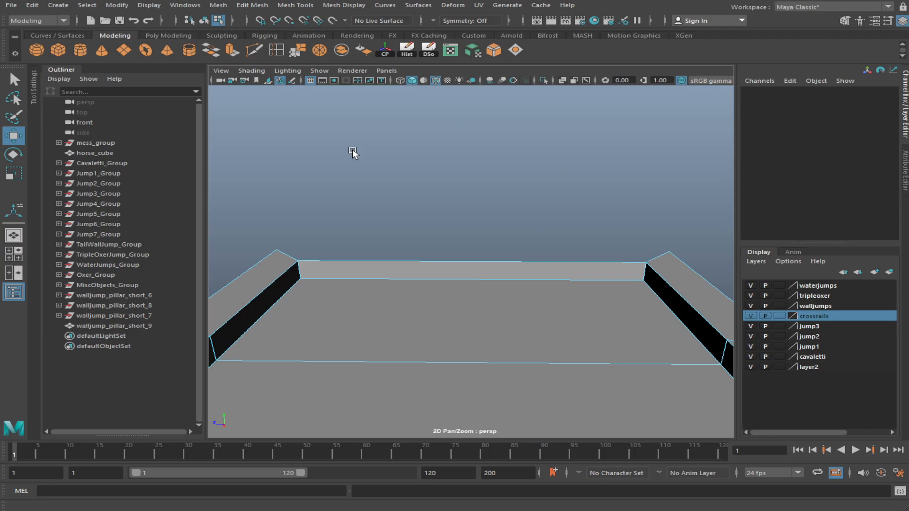
# Extrude the two slanted corner edges of the -X rim and scale them together to close the outer face
pyautogui.keyDown('alt'); pyautogui.moveTo(347, 236); pyautogui.dragTo(484, 317); pyautogui.keyUp('alt')
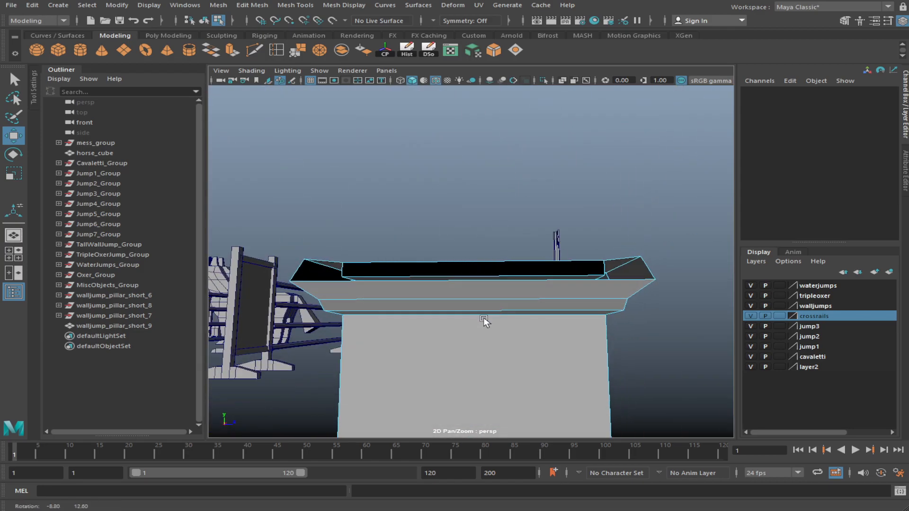
pyautogui.click(471, 264)
pyautogui.keyDown('alt'); pyautogui.moveTo(470, 264); pyautogui.dragTo(476, 269); pyautogui.keyUp('alt')
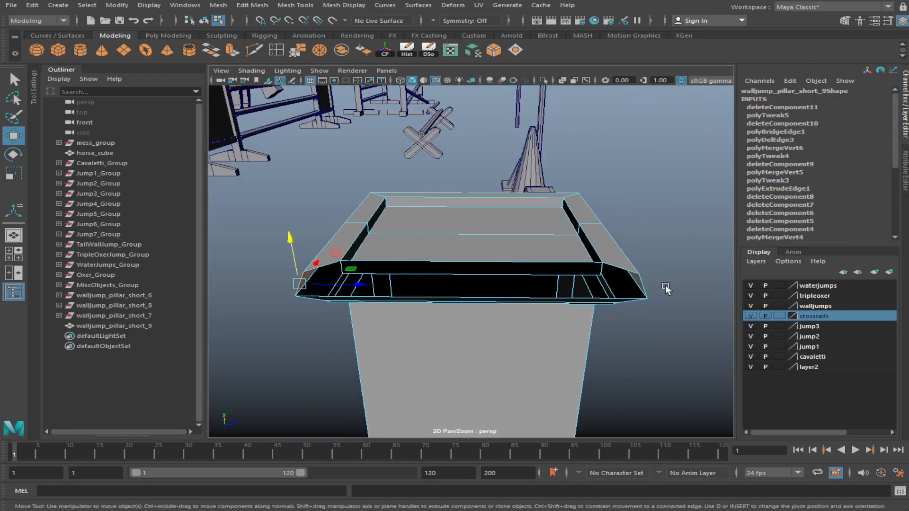
pyautogui.keyDown('shift'); pyautogui.click(652, 285); pyautogui.keyUp('shift')
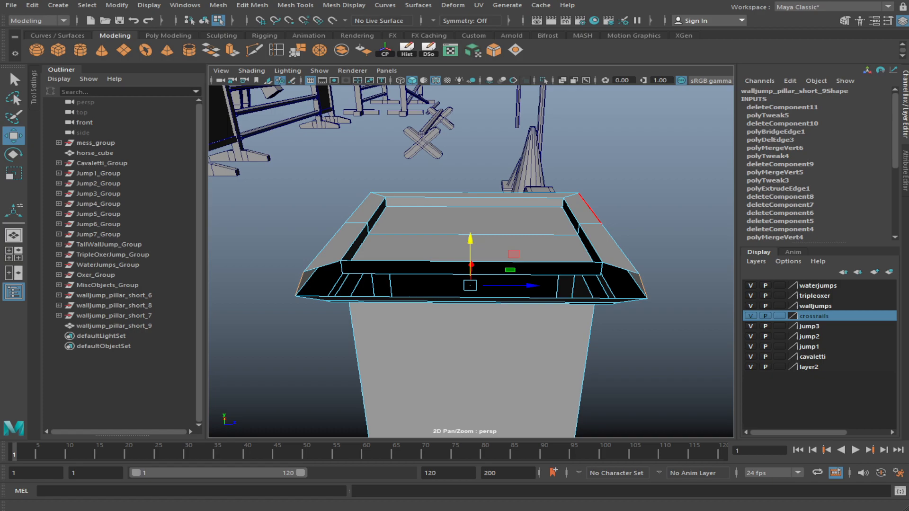
pyautogui.click(232, 51)
pyautogui.press('r')
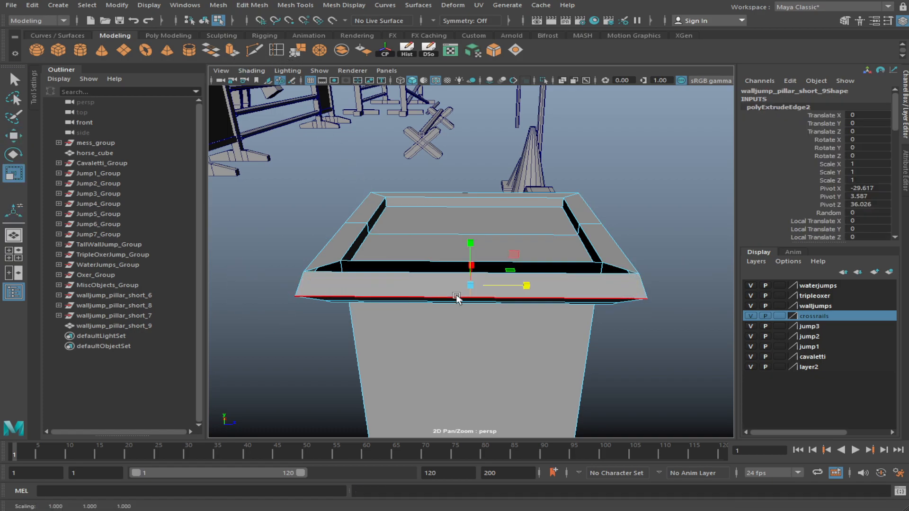
# Merge the upper and lower centre vertices of the extruded outer face on the -X rim
pyautogui.moveTo(537, 278); pyautogui.dragTo(479, 258, button='right')
pyautogui.keyDown('alt'); pyautogui.moveTo(478, 263); pyautogui.dragTo(408, 268); pyautogui.keyUp('alt')
pyautogui.moveTo(434, 210); pyautogui.dragTo(468, 236)
pyautogui.press('g')
# Delete the vertical seam edge in the middle of the -X rim's outer face
pyautogui.moveTo(499, 187); pyautogui.dragTo(499, 164, button='right')
pyautogui.click(477, 235)
pyautogui.hotkey('ctrl', 'Delete')
pyautogui.press('w')
pyautogui.keyDown('alt'); pyautogui.moveTo(476, 237); pyautogui.dragTo(509, 229); pyautogui.keyUp('alt')
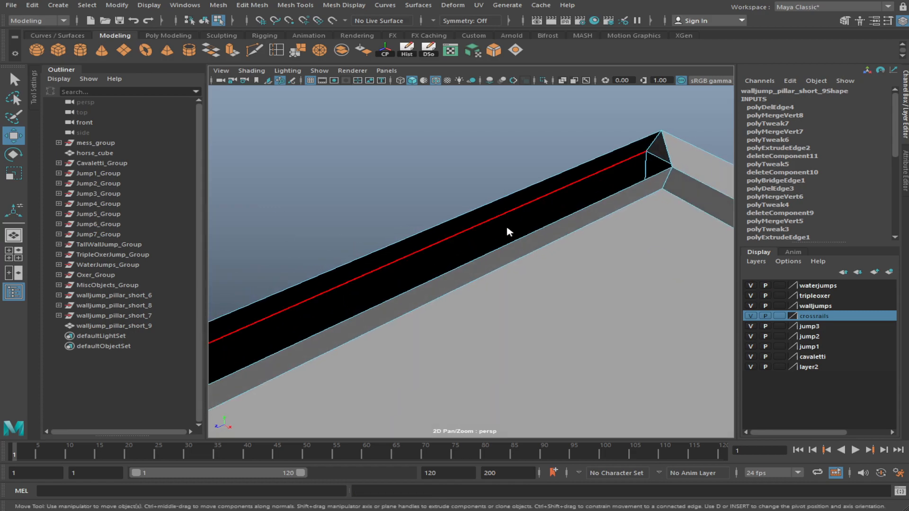
# Bridge the inner and outer upper edges of the -X rim to close its top face
pyautogui.click(496, 200)
pyautogui.keyDown('shift'); pyautogui.click(505, 244); pyautogui.keyUp('shift')
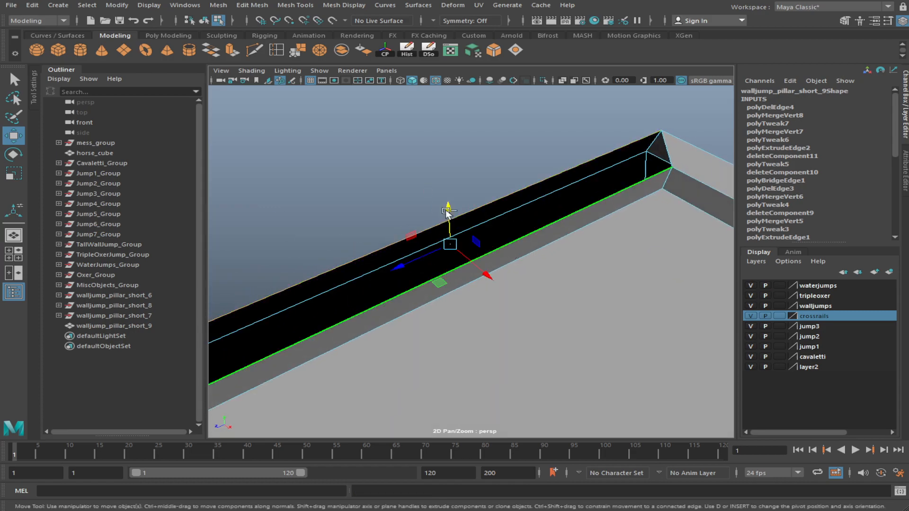
pyautogui.click(218, 55)
pyautogui.click(302, 165)
pyautogui.keyDown('alt'); pyautogui.moveTo(350, 209); pyautogui.dragTo(485, 270); pyautogui.keyUp('alt')
pyautogui.scroll(-5, 540, 258)
# Try raising the lower edge loop of the rim's outer face, and undo the move
pyautogui.moveTo(451, 263); pyautogui.dragTo(322, 296, button='right')
pyautogui.press('q')
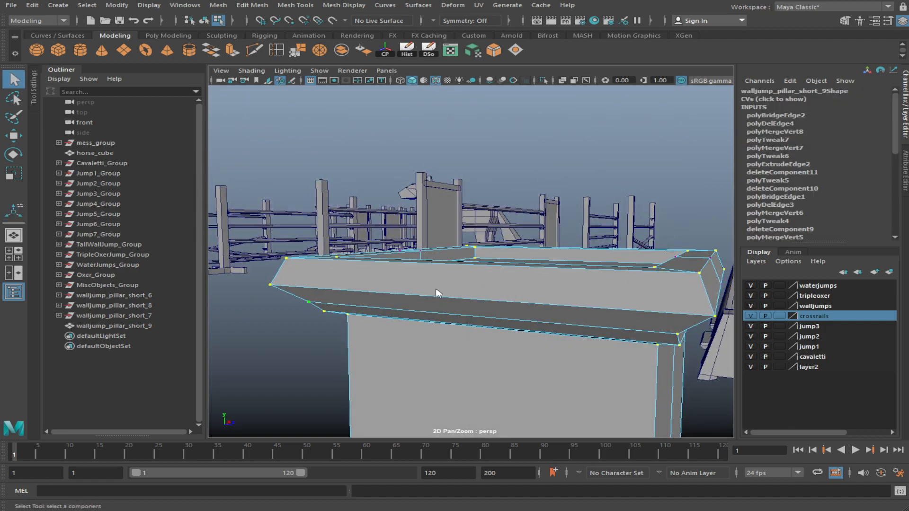
pyautogui.moveTo(438, 296); pyautogui.dragTo(442, 238, button='right')
pyautogui.doubleClick(451, 295)
pyautogui.press('w')
pyautogui.moveTo(447, 247); pyautogui.dragTo(445, 237)
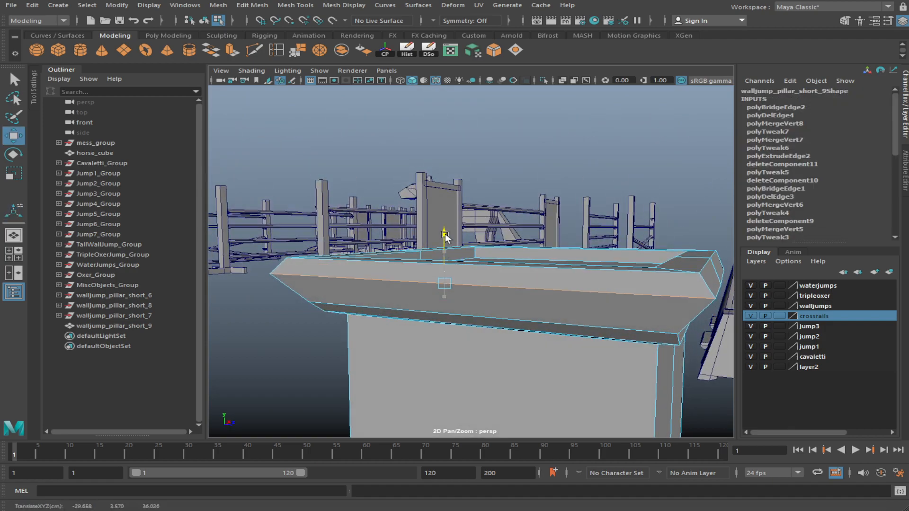
pyautogui.hotkey('ctrl', 'z')
# Delete the centre seam edges running along Z across the recessed top panel and the rim's top faces
pyautogui.click(511, 163)
pyautogui.keyDown('alt'); pyautogui.moveTo(530, 258); pyautogui.dragTo(528, 332); pyautogui.keyUp('alt')
pyautogui.moveTo(502, 259)
pyautogui.keyDown('alt'); pyautogui.mouseDown()
pyautogui.moveTo(478, 308)
pyautogui.moveTo(495, 270)
pyautogui.mouseUp(); pyautogui.keyUp('alt')
pyautogui.doubleClick(495, 271)
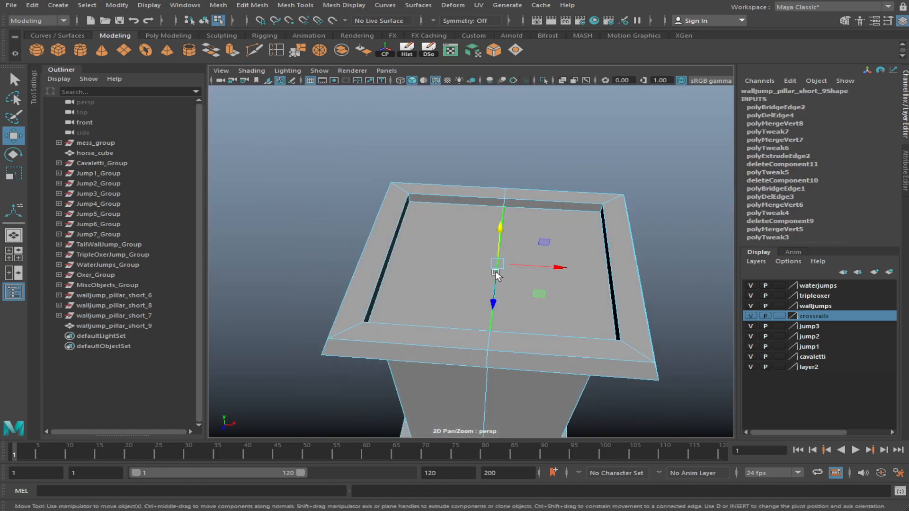
pyautogui.press('Delete')
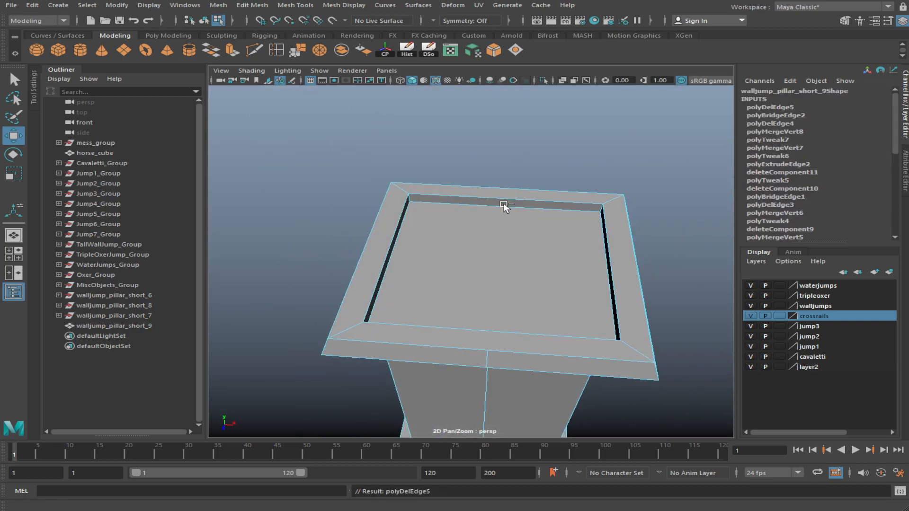
# Delete the vertical centre seam running down the +Z rim's outer face and the pillar body
pyautogui.moveTo(516, 277)
pyautogui.keyDown('alt'); pyautogui.mouseDown()
pyautogui.moveTo(519, 253)
pyautogui.moveTo(524, 270)
pyautogui.mouseUp(); pyautogui.keyUp('alt')
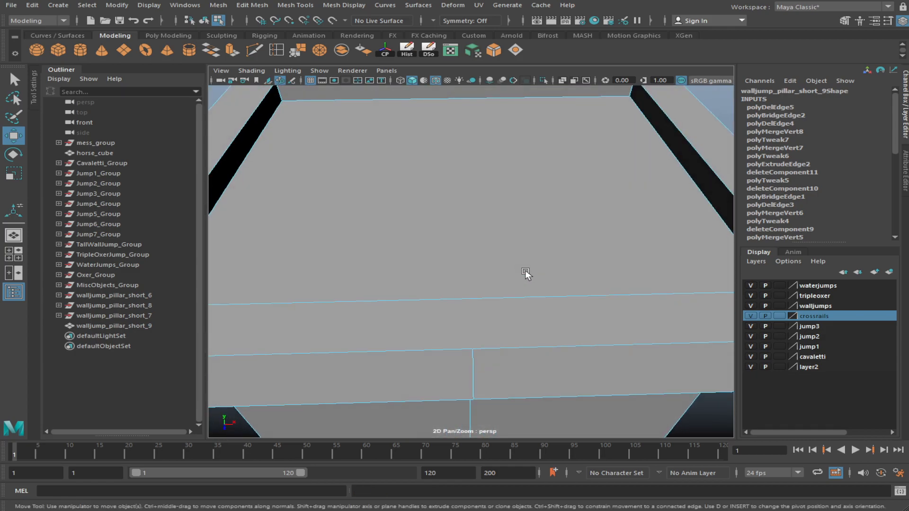
pyautogui.click(475, 374)
pyautogui.keyDown('alt'); pyautogui.moveTo(475, 374); pyautogui.dragTo(537, 266); pyautogui.keyUp('alt')
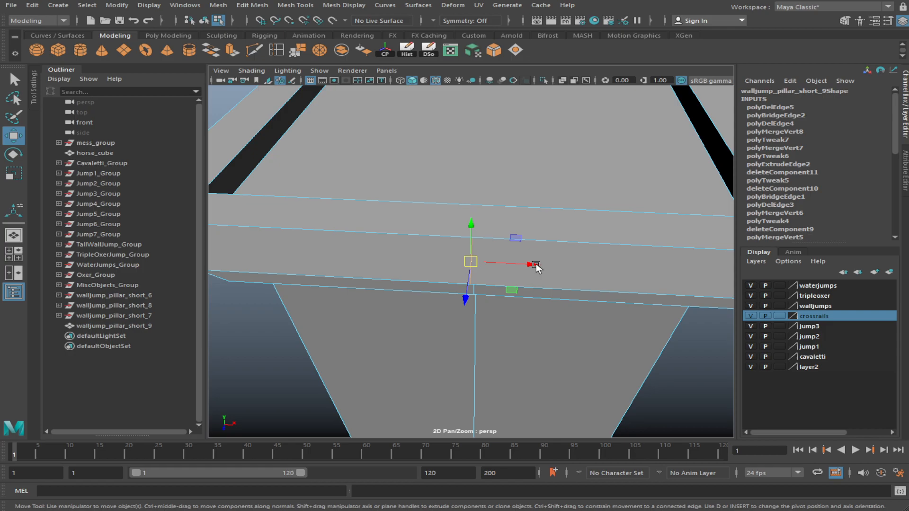
pyautogui.keyDown('alt'); pyautogui.moveTo(536, 267); pyautogui.dragTo(487, 327); pyautogui.keyUp('alt')
pyautogui.press('Delete')
# Delete the top and outer faces of the rim on the +Z side
pyautogui.keyDown('alt'); pyautogui.moveTo(489, 245); pyautogui.dragTo(546, 300); pyautogui.keyUp('alt')
pyautogui.click(464, 235)
pyautogui.click(467, 235)
pyautogui.keyDown('alt'); pyautogui.moveTo(546, 301); pyautogui.dragTo(414, 242, button='right'); pyautogui.keyUp('alt')
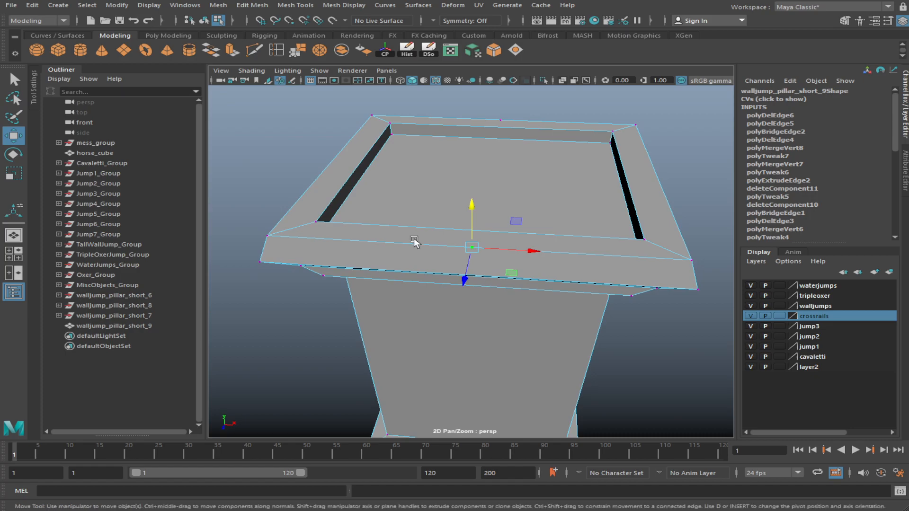
pyautogui.press('F11')
pyautogui.click(421, 238)
pyautogui.keyDown('shift'); pyautogui.click(406, 260); pyautogui.keyUp('shift')
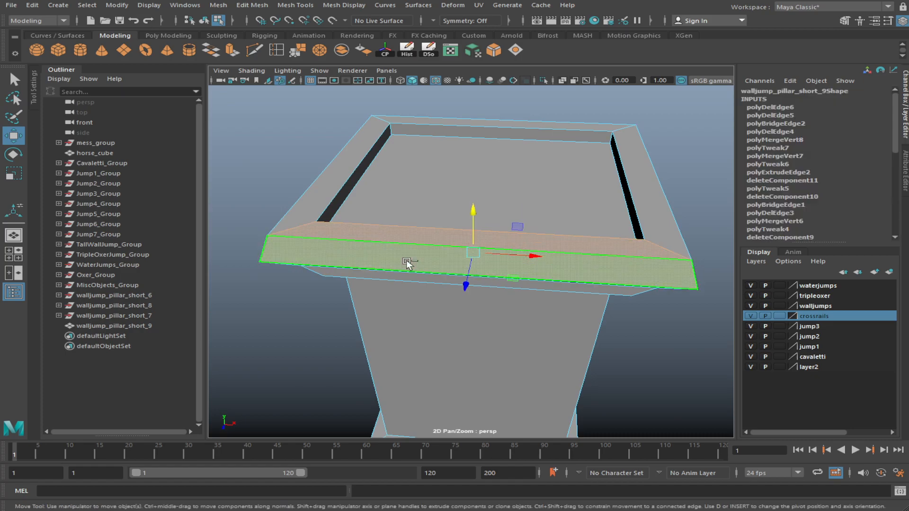
pyautogui.press('Delete')
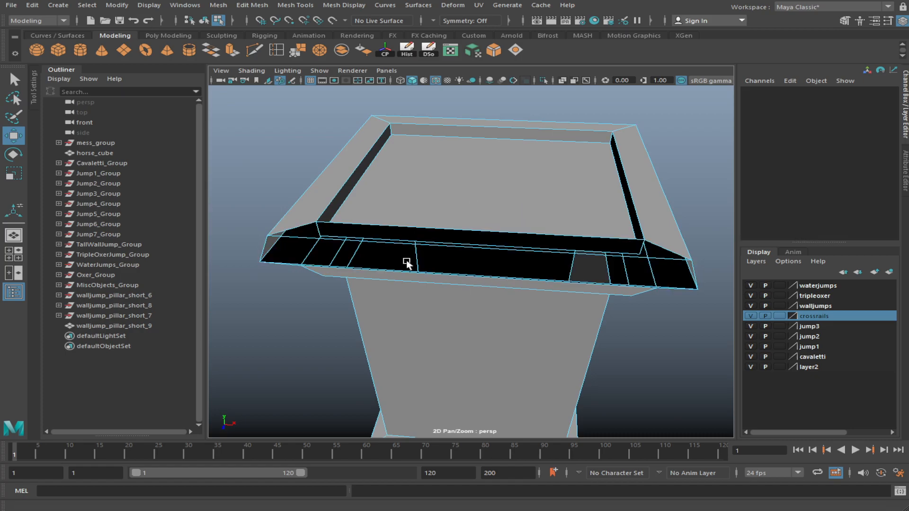
# Delete the top and outer faces of the rim on the -Z side
pyautogui.click(505, 119)
pyautogui.press('Delete')
pyautogui.keyDown('alt'); pyautogui.moveTo(504, 121); pyautogui.dragTo(519, 207); pyautogui.keyUp('alt')
# Extrude the two slanted corner edges of the +Z rim and scale them together along X until they meet
pyautogui.moveTo(410, 285); pyautogui.dragTo(500, 234)
pyautogui.click(504, 193)
pyautogui.keyDown('alt'); pyautogui.moveTo(284, 152); pyautogui.dragTo(526, 324); pyautogui.keyUp('alt')
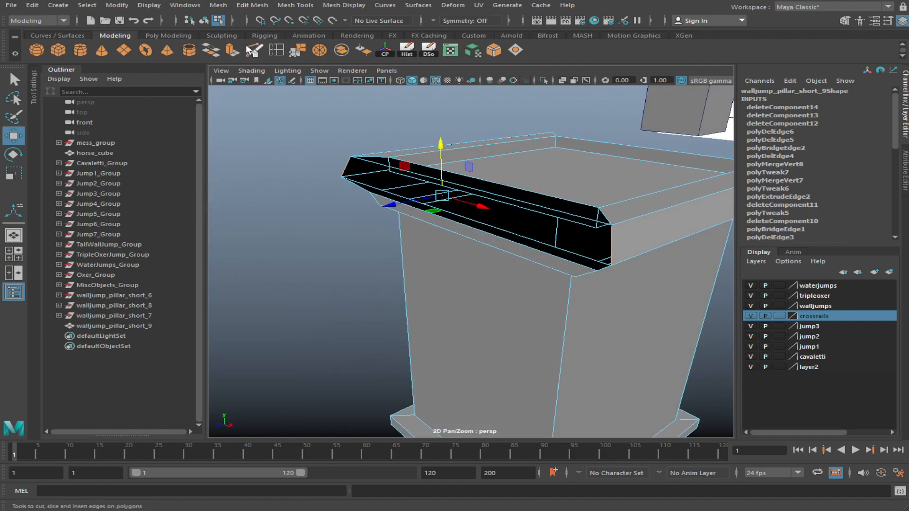
pyautogui.click(229, 54)
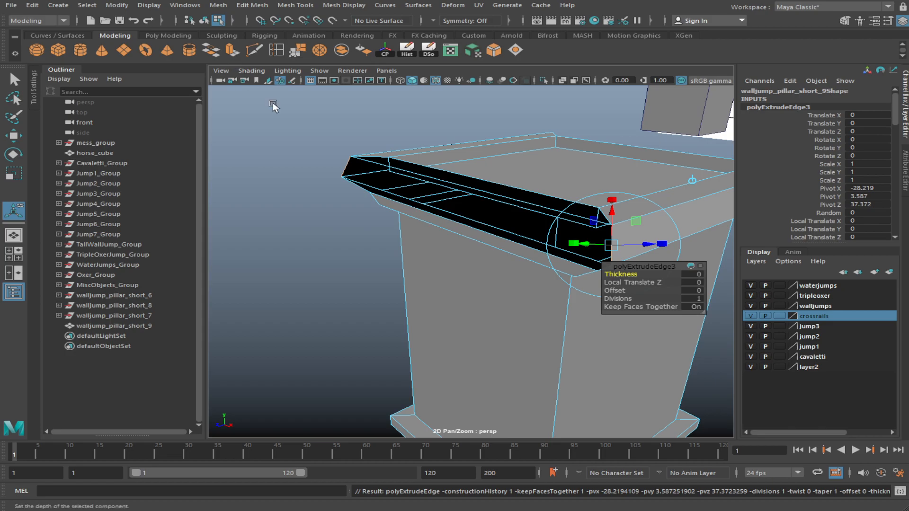
pyautogui.press('r')
pyautogui.keyDown('alt'); pyautogui.moveTo(521, 248); pyautogui.dragTo(485, 225); pyautogui.keyUp('alt')
pyautogui.moveTo(599, 232); pyautogui.dragTo(498, 225)
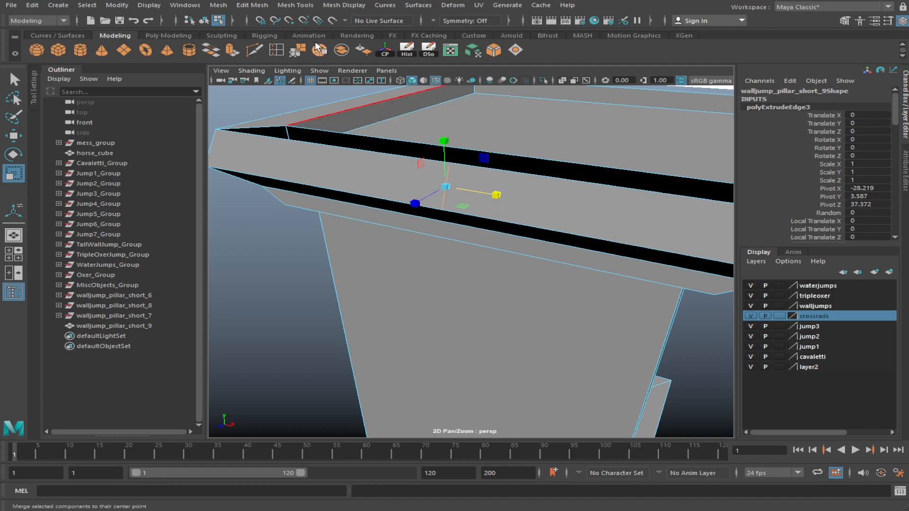
# Merge the upper and lower centre vertices of the extruded outer face on the +Z rim
pyautogui.click(508, 181)
pyautogui.keyDown('alt'); pyautogui.moveTo(489, 180); pyautogui.dragTo(574, 217); pyautogui.keyUp('alt')
pyautogui.click(319, 51)
pyautogui.click(450, 276)
pyautogui.press('g')
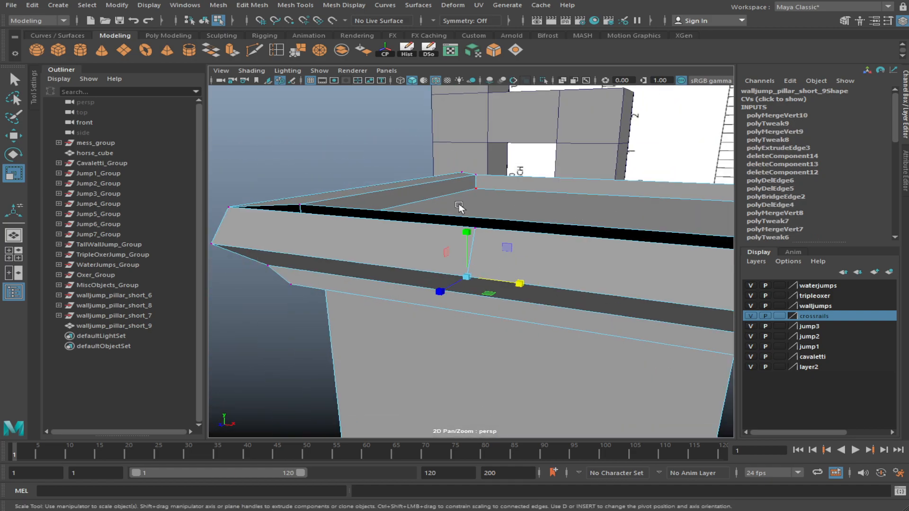
# Delete the vertical seam edge in the middle of the +Z rim's outer face
pyautogui.keyDown('alt'); pyautogui.moveTo(467, 208); pyautogui.dragTo(485, 207); pyautogui.keyUp('alt')
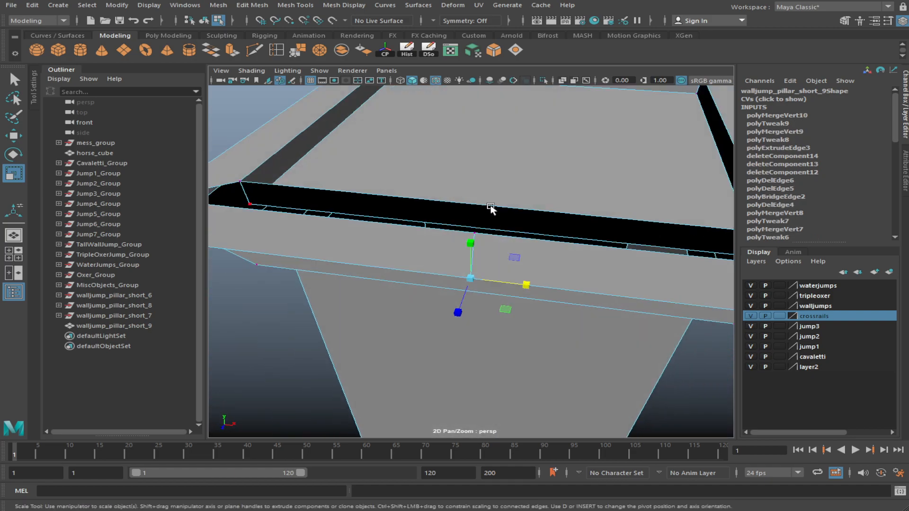
pyautogui.keyDown('alt'); pyautogui.moveTo(502, 247); pyautogui.dragTo(504, 231); pyautogui.keyUp('alt')
pyautogui.moveTo(504, 232); pyautogui.dragTo(503, 211, button='right')
pyautogui.click(478, 237)
pyautogui.press('Delete')
pyautogui.press('w')
pyautogui.keyDown('alt'); pyautogui.moveTo(483, 240); pyautogui.dragTo(494, 212); pyautogui.keyUp('alt')
# Delete the leftover midpoint vertices on the upper and lower edges of the +Z rim's outer face
pyautogui.click(442, 239)
pyautogui.click(496, 247)
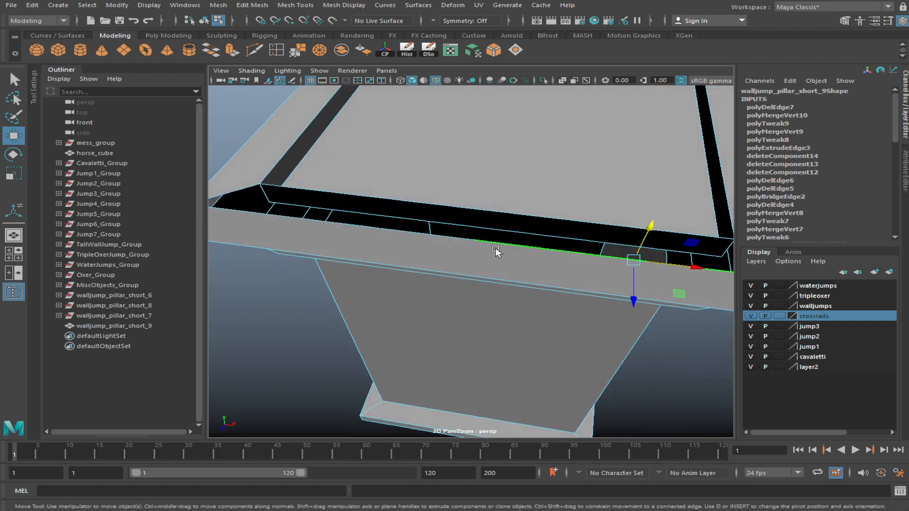
pyautogui.keyDown('alt'); pyautogui.moveTo(496, 248); pyautogui.dragTo(490, 251); pyautogui.keyUp('alt')
pyautogui.keyDown('alt'); pyautogui.moveTo(467, 244); pyautogui.dragTo(501, 265, button='right'); pyautogui.keyUp('alt')
pyautogui.press('F9')
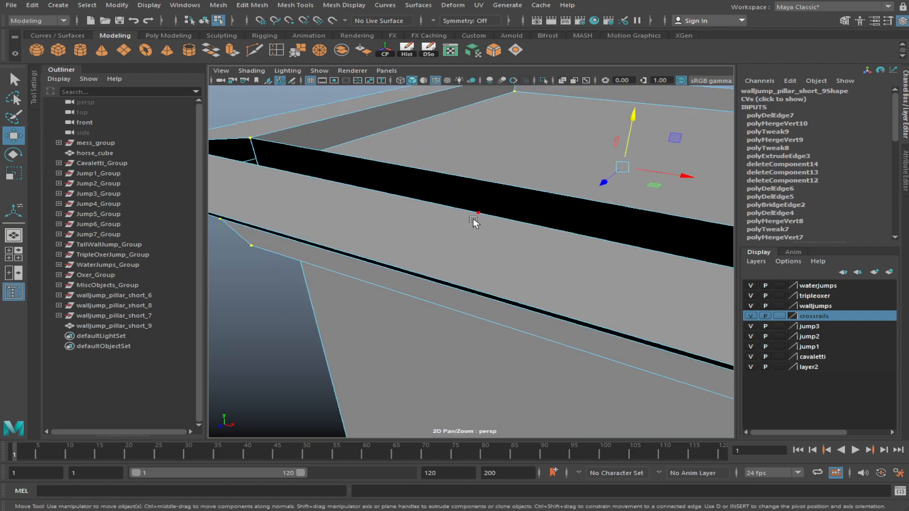
pyautogui.keyDown('alt'); pyautogui.moveTo(494, 215); pyautogui.dragTo(398, 208); pyautogui.keyUp('alt')
pyautogui.moveTo(430, 199); pyautogui.dragTo(568, 242)
pyautogui.hotkey('ctrl', 'Delete')
pyautogui.click(479, 215)
# Bridge the inner and outer upper edges of the +Z rim to close its top face, and return to object mode
pyautogui.click(533, 241)
pyautogui.keyDown('alt'); pyautogui.moveTo(533, 241); pyautogui.dragTo(499, 267, button='right'); pyautogui.keyUp('alt')
pyautogui.keyDown('alt'); pyautogui.moveTo(499, 267); pyautogui.dragTo(530, 270); pyautogui.keyUp('alt')
pyautogui.keyDown('shift'); pyautogui.click(420, 219); pyautogui.keyUp('shift')
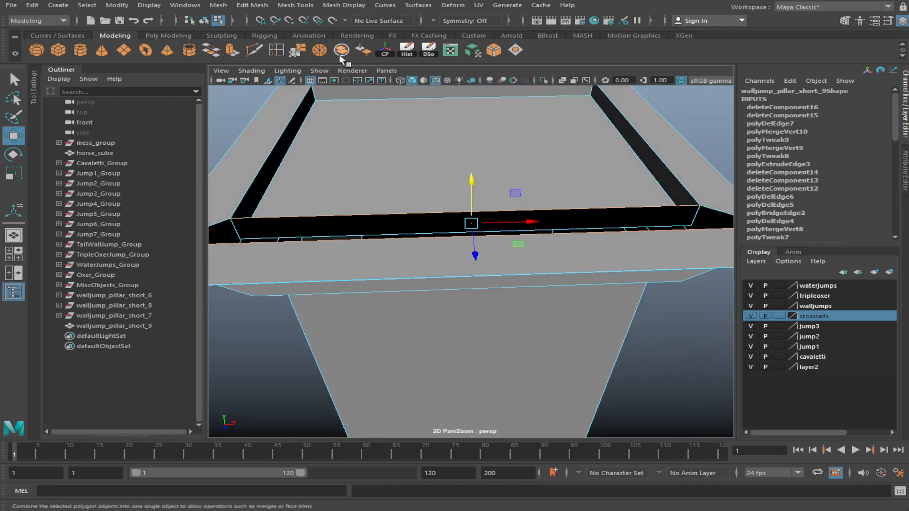
pyautogui.click(211, 50)
pyautogui.keyDown('alt'); pyautogui.moveTo(651, 332); pyautogui.dragTo(435, 300); pyautogui.keyUp('alt')
pyautogui.click(204, 20)
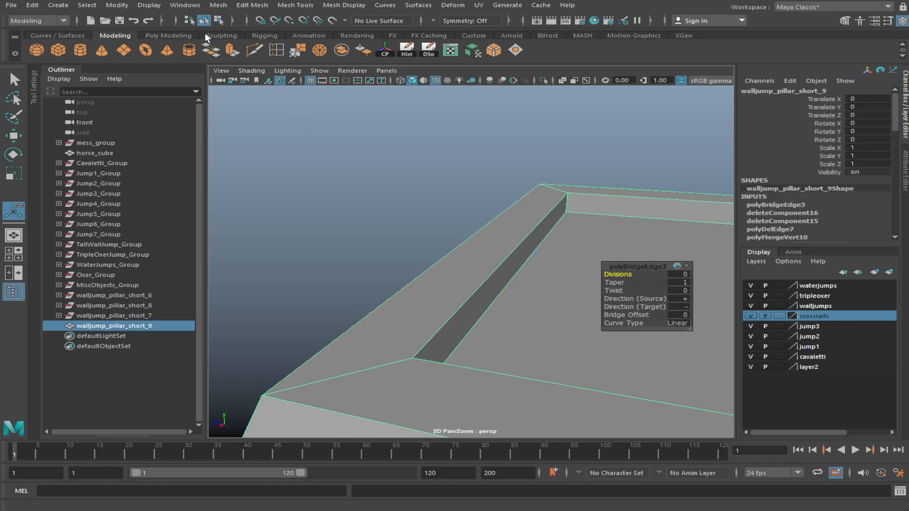
pyautogui.click(371, 232)
# Extrude the two slanted corner edges of the -Z rim and scale them together along X to close the outer face
pyautogui.keyDown('alt'); pyautogui.moveTo(370, 232); pyautogui.dragTo(274, 218); pyautogui.keyUp('alt')
pyautogui.scroll(-5, 362, 213)
pyautogui.keyDown('alt'); pyautogui.moveTo(451, 254); pyautogui.dragTo(548, 289); pyautogui.keyUp('alt')
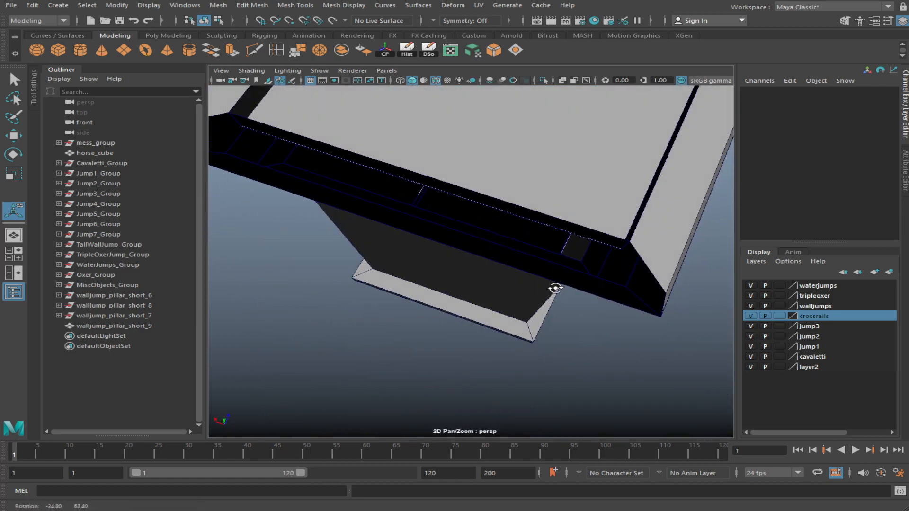
pyautogui.keyDown('alt'); pyautogui.moveTo(508, 186); pyautogui.dragTo(568, 170); pyautogui.keyUp('alt')
pyautogui.press('q')
pyautogui.click(631, 188)
pyautogui.press('f')
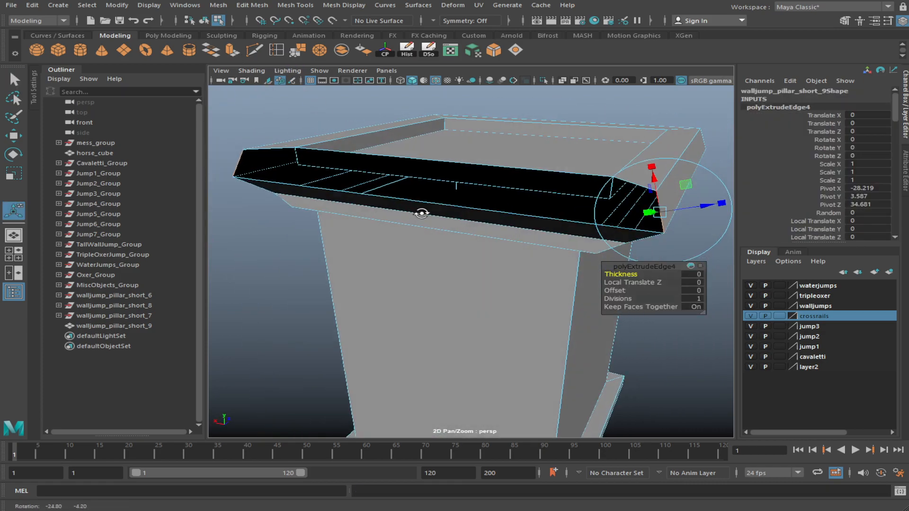
pyautogui.keyDown('alt'); pyautogui.moveTo(420, 209); pyautogui.dragTo(521, 209, button='right'); pyautogui.keyUp('alt')
pyautogui.press('r')
pyautogui.moveTo(354, 184); pyautogui.dragTo(540, 205)
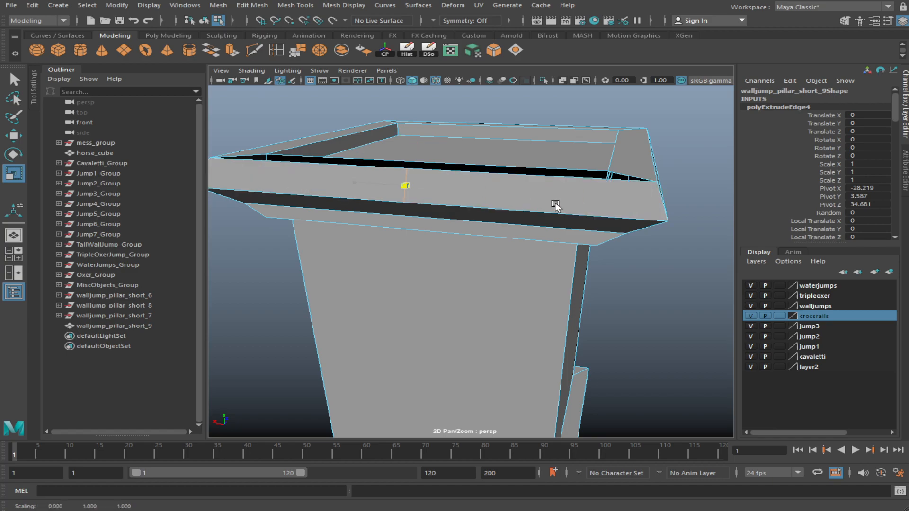
pyautogui.keyDown('alt'); pyautogui.moveTo(448, 228); pyautogui.dragTo(734, 237); pyautogui.keyUp('alt')
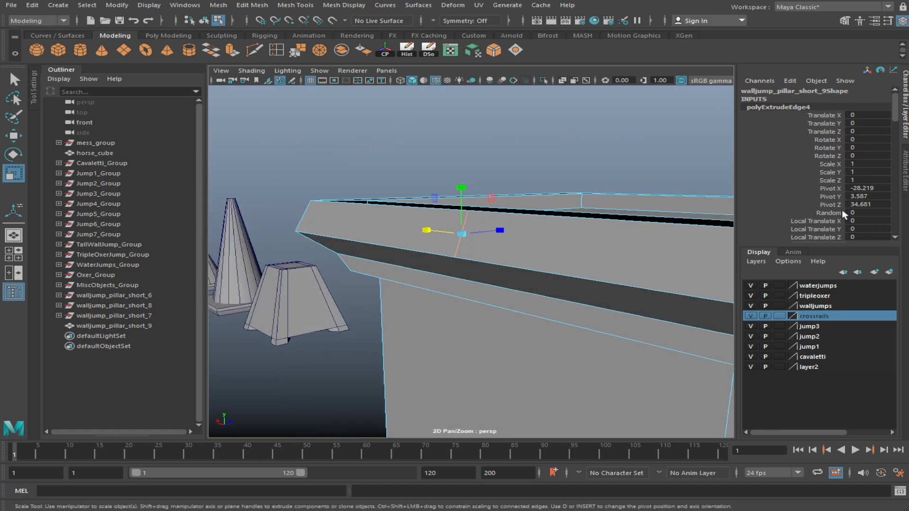
pyautogui.keyDown('alt'); pyautogui.moveTo(573, 332); pyautogui.dragTo(522, 275); pyautogui.keyUp('alt')
pyautogui.moveTo(447, 245); pyautogui.dragTo(391, 262)
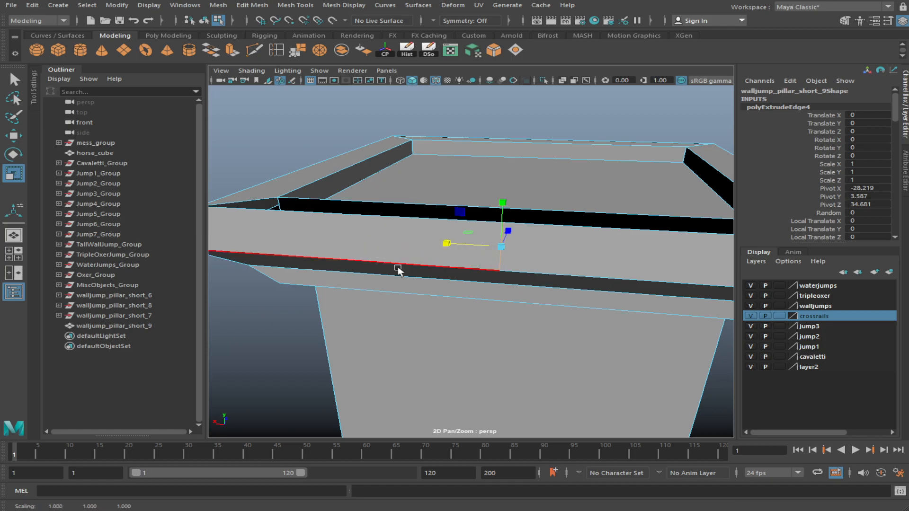
# Try to delete the unmerged seam edges in the middle of the -Z rim's outer face
pyautogui.press('f')
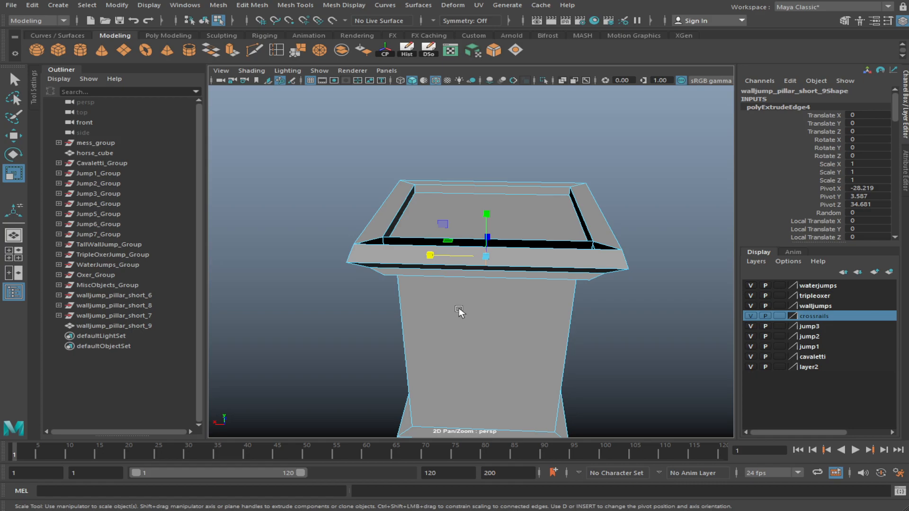
pyautogui.keyDown('alt'); pyautogui.moveTo(459, 308); pyautogui.dragTo(405, 282); pyautogui.keyUp('alt')
pyautogui.keyDown('alt'); pyautogui.moveTo(405, 282); pyautogui.dragTo(456, 294, button='right'); pyautogui.keyUp('alt')
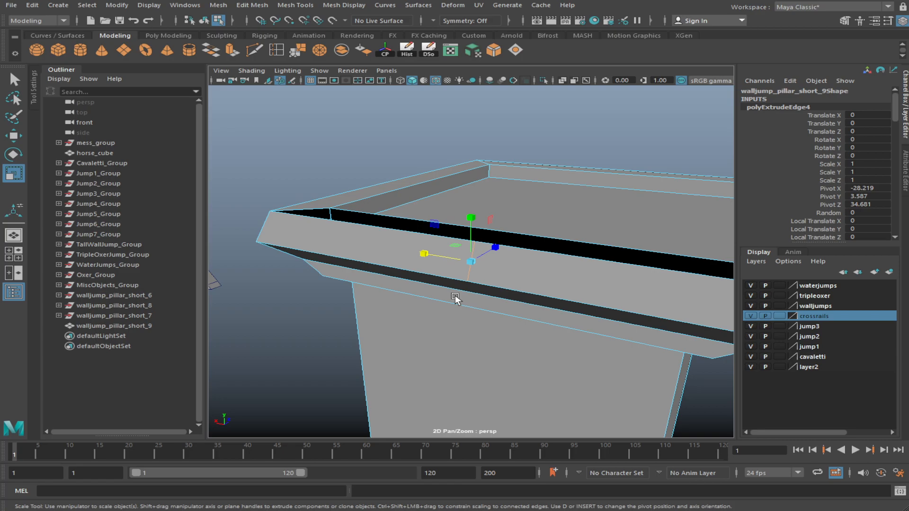
pyautogui.press('Delete')
# Merge the upper and lower centre vertices of the extruded outer face on the -Z rim
pyautogui.keyDown('alt'); pyautogui.moveTo(455, 294); pyautogui.dragTo(544, 280, button='right'); pyautogui.keyUp('alt')
pyautogui.keyDown('alt'); pyautogui.moveTo(543, 280); pyautogui.dragTo(444, 238); pyautogui.keyUp('alt')
pyautogui.click(506, 232)
pyautogui.press('f')
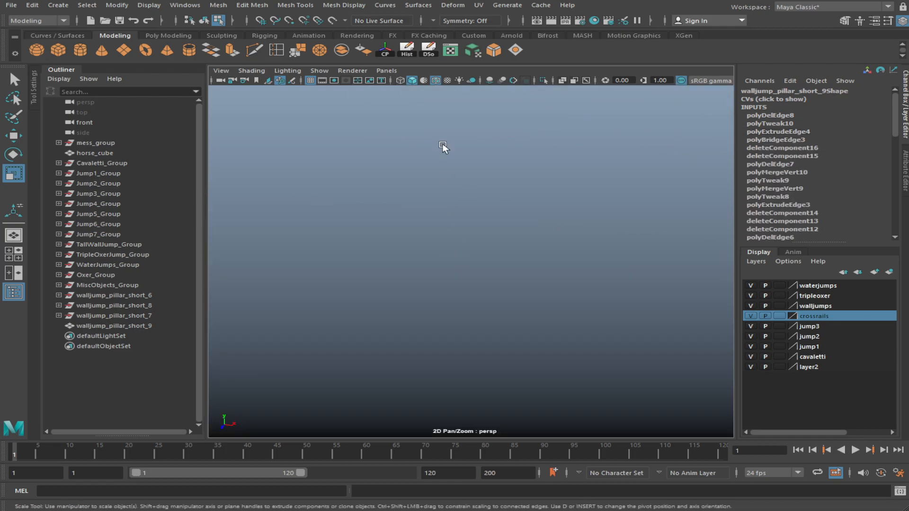
pyautogui.hotkey('ctrl', 'shift', 'm')
pyautogui.keyDown('alt'); pyautogui.moveTo(530, 266); pyautogui.dragTo(554, 311); pyautogui.keyUp('alt')
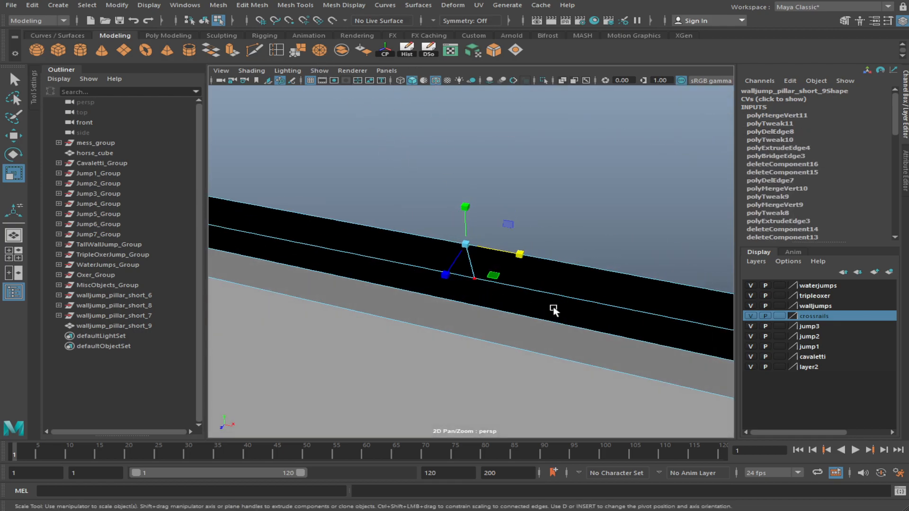
pyautogui.moveTo(488, 293); pyautogui.dragTo(458, 272)
pyautogui.hotkey('ctrl', 'shift', 'm')
# Delete the vertical seam edge in the middle of the -Z rim's outer face, keeping the face itself
pyautogui.keyDown('alt'); pyautogui.moveTo(567, 323); pyautogui.dragTo(436, 249); pyautogui.keyUp('alt')
pyautogui.hotkey('ctrl', 'z')
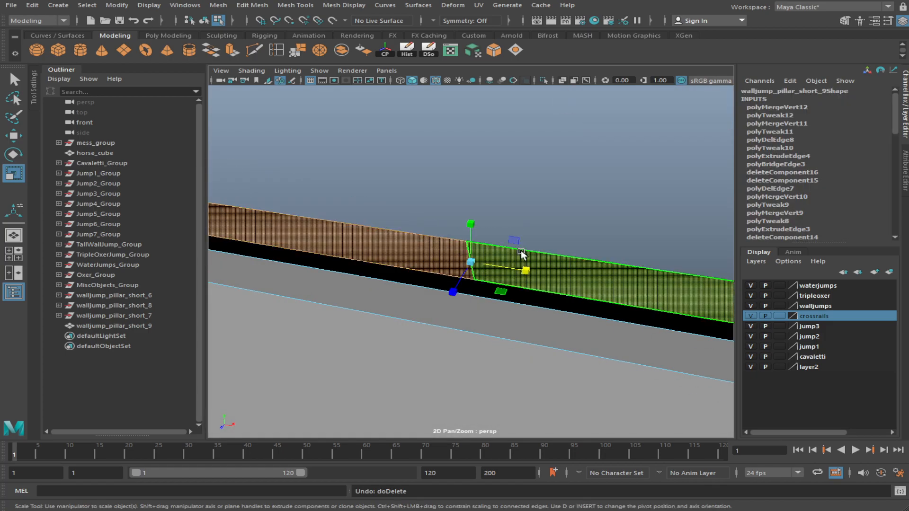
pyautogui.press('Delete')
pyautogui.click(469, 258)
pyautogui.hotkey('ctrl', 'Delete')
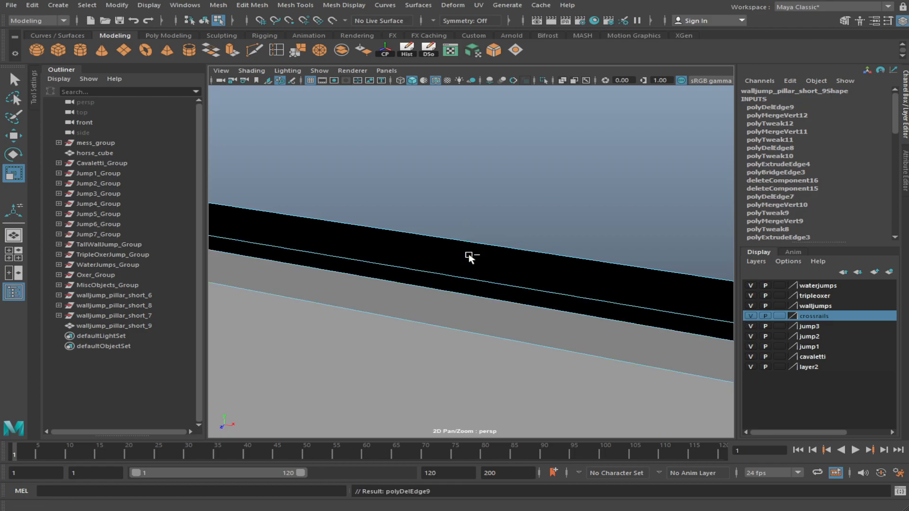
# Bridge the inner and outer upper edges of the -Z rim to close its top face
pyautogui.click(381, 311)
pyautogui.keyDown('alt'); pyautogui.moveTo(382, 310); pyautogui.dragTo(521, 332); pyautogui.keyUp('alt')
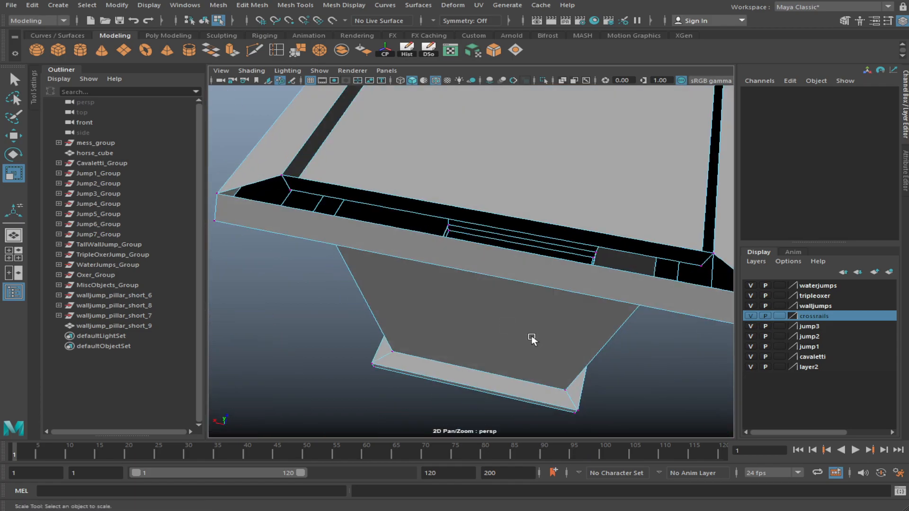
pyautogui.click(531, 226)
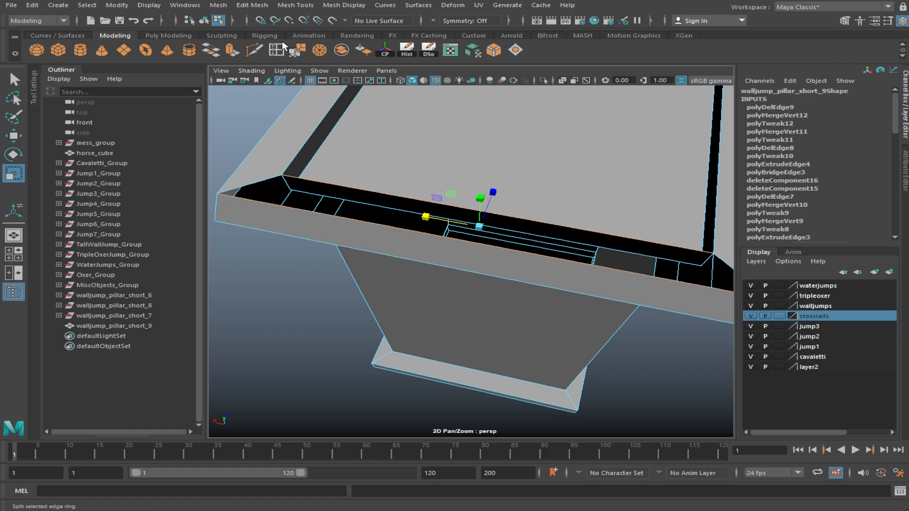
pyautogui.press('g')
pyautogui.click(302, 300)
pyautogui.keyDown('alt'); pyautogui.moveTo(389, 335); pyautogui.dragTo(229, 303); pyautogui.keyUp('alt')
# Select all of the pillar's vertices and examine the rebuilt rim, body and base from several sides
pyautogui.press('q')
pyautogui.keyDown('alt'); pyautogui.moveTo(449, 264); pyautogui.dragTo(511, 318); pyautogui.keyUp('alt')
pyautogui.press('w')
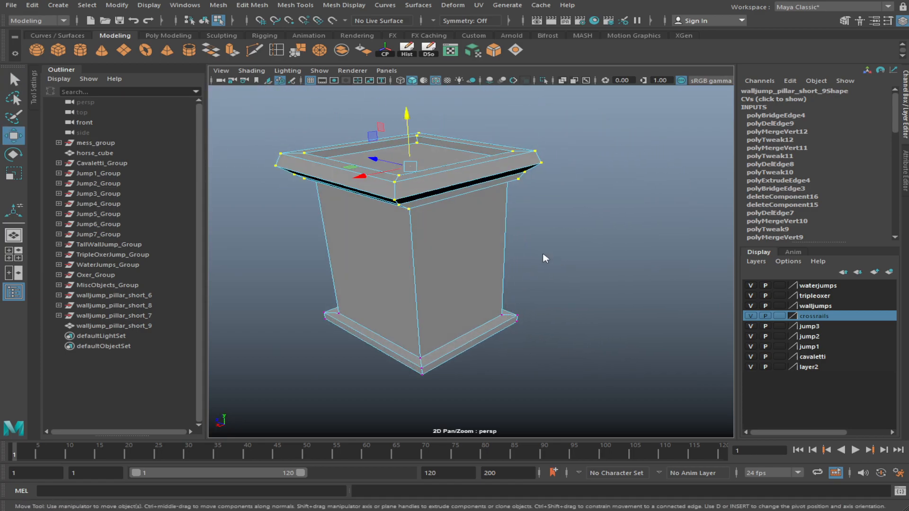
pyautogui.click(525, 246)
pyautogui.scroll(-4, 521, 360)
pyautogui.moveTo(567, 368); pyautogui.dragTo(283, 127)
pyautogui.press('f')
pyautogui.keyDown('alt'); pyautogui.moveTo(419, 339); pyautogui.dragTo(431, 281); pyautogui.keyUp('alt')
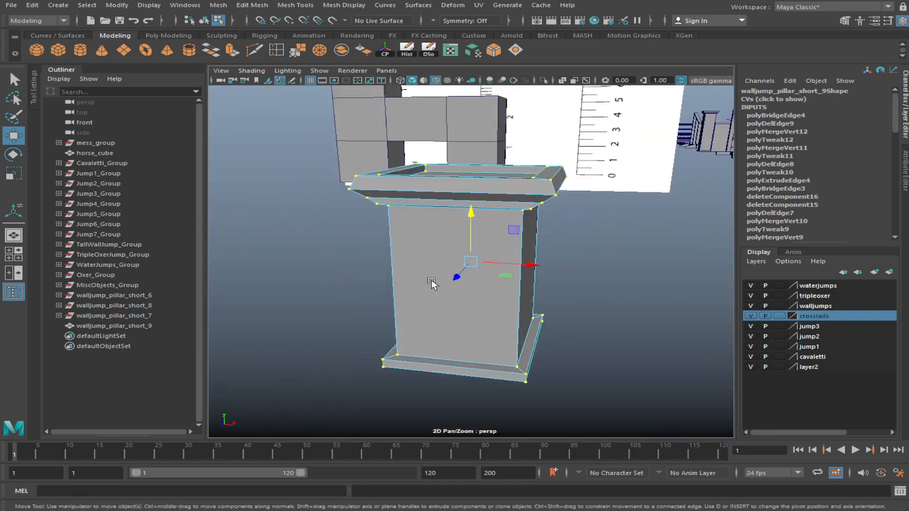
# Return the pillar to object mode and bring the rest of the jumps into view beside it
pyautogui.click(204, 20)
pyautogui.scroll(-5, 434, 212)
pyautogui.keyDown('alt'); pyautogui.moveTo(434, 212); pyautogui.dragTo(439, 246); pyautogui.keyUp('alt')
pyautogui.keyDown('alt'); pyautogui.moveTo(590, 248); pyautogui.dragTo(489, 329, button='middle'); pyautogui.keyUp('alt')
pyautogui.scroll(-7, 558, 189)
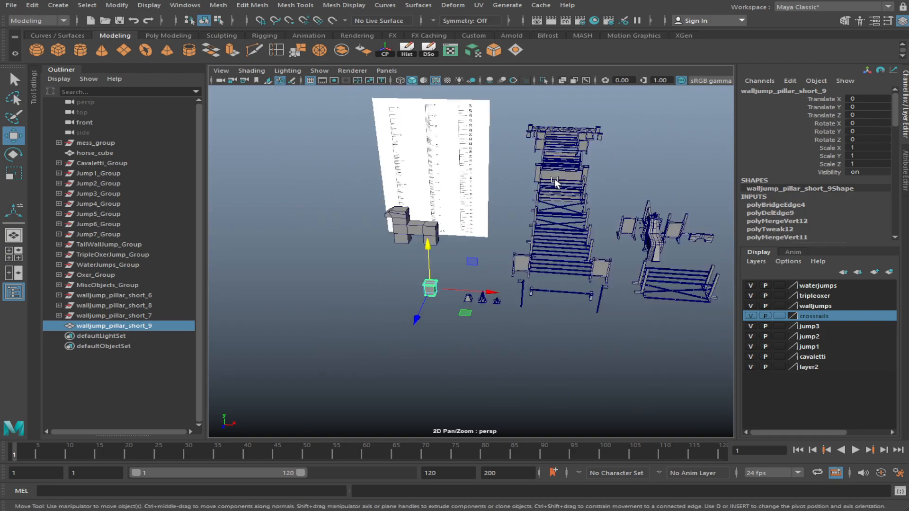
# Duplicate the rebuilt short wall-jump pillar, keeping the copy in the same place as the original
pyautogui.keyDown('alt'); pyautogui.moveTo(548, 141); pyautogui.dragTo(490, 359); pyautogui.keyUp('alt')
pyautogui.scroll(6, 484, 338)
pyautogui.press('f')
pyautogui.scroll(-8, 484, 350)
pyautogui.hotkey('ctrl', 'd')
pyautogui.moveTo(515, 296); pyautogui.dragTo(583, 134)
pyautogui.hotkey('ctrl', 'z')
pyautogui.press('f')
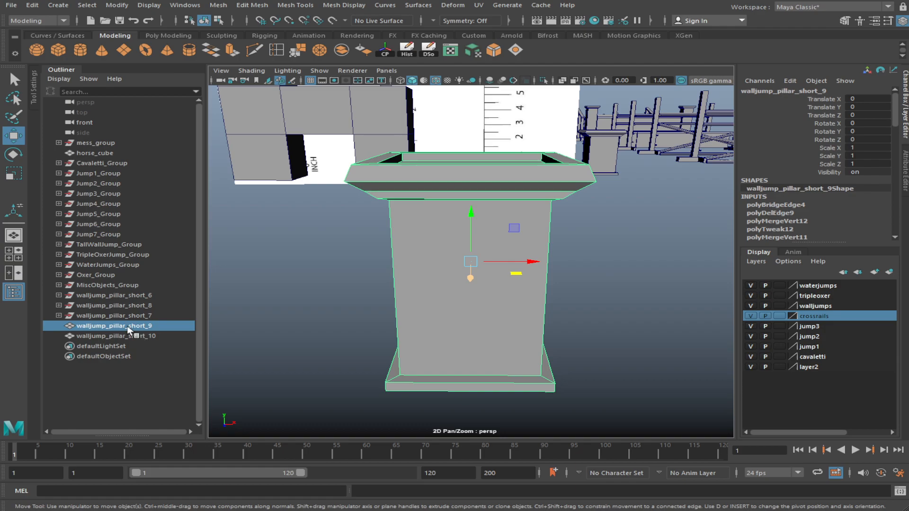
# Delete all history and remove the old pillar groups walljump_pillar_short_6, walljump_pillar_short_8 and walljump_pillar_short_7
pyautogui.click(116, 317)
pyautogui.scroll(-5, 537, 256)
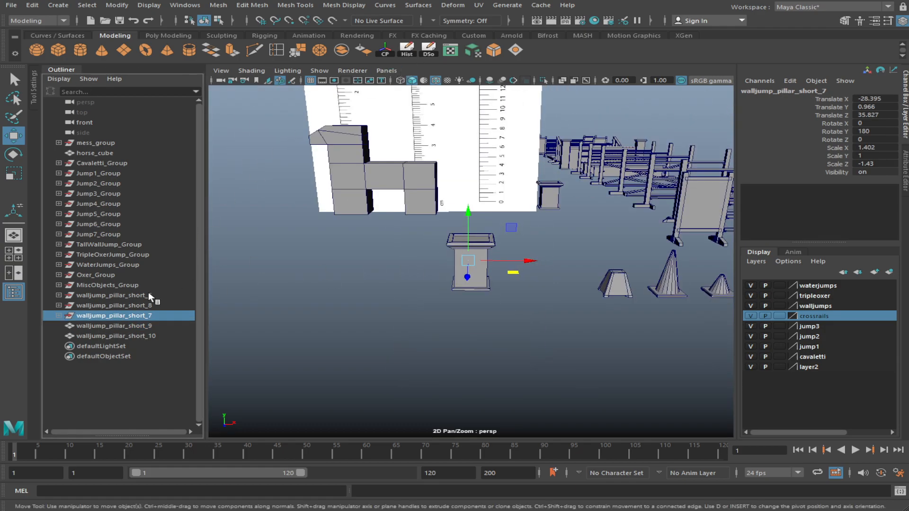
pyautogui.click(59, 316)
pyautogui.click(59, 315)
pyautogui.keyDown('shift'); pyautogui.click(115, 296); pyautogui.keyUp('shift')
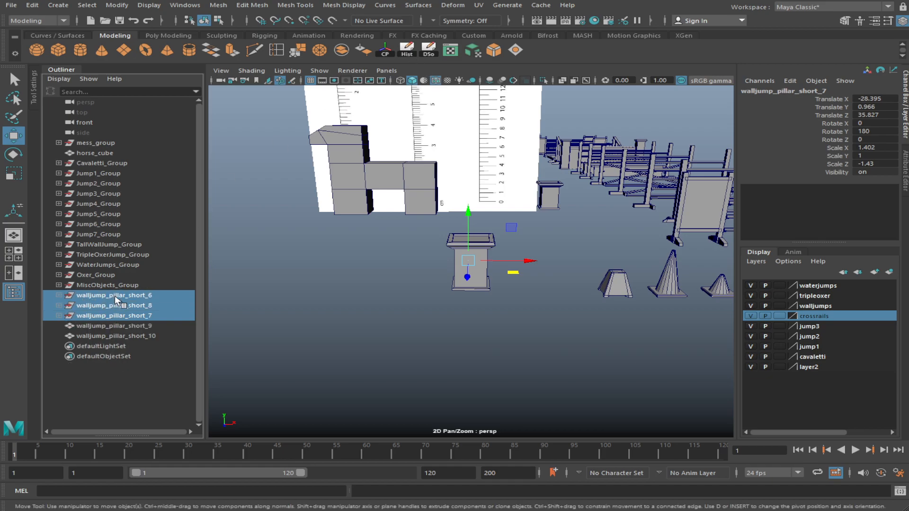
pyautogui.press('Delete')
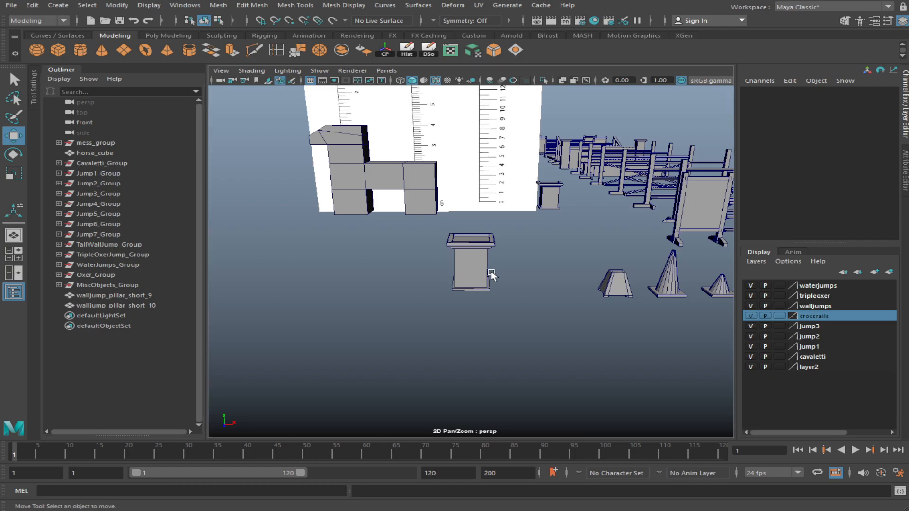
# Select the vertices around the base of walljump_pillar_short_9
pyautogui.click(471, 273)
pyautogui.press('f')
pyautogui.moveTo(475, 292)
pyautogui.keyDown('alt'); pyautogui.mouseDown()
pyautogui.moveTo(471, 349)
pyautogui.moveTo(485, 285)
pyautogui.mouseUp(); pyautogui.keyUp('alt')
pyautogui.scroll(-7, 488, 279)
pyautogui.scroll(5, 487, 275)
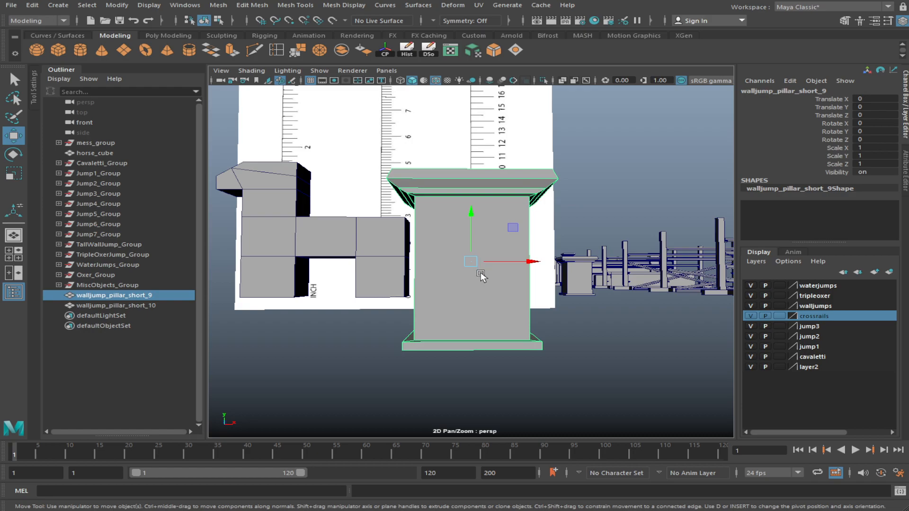
pyautogui.keyDown('alt'); pyautogui.moveTo(505, 315); pyautogui.dragTo(463, 338); pyautogui.keyUp('alt')
pyautogui.press('F9')
pyautogui.keyDown('alt'); pyautogui.moveTo(401, 263); pyautogui.dragTo(443, 237); pyautogui.keyUp('alt')
pyautogui.moveTo(367, 393); pyautogui.dragTo(581, 309)
pyautogui.keyDown('alt'); pyautogui.moveTo(581, 309); pyautogui.dragTo(547, 265); pyautogui.keyUp('alt')
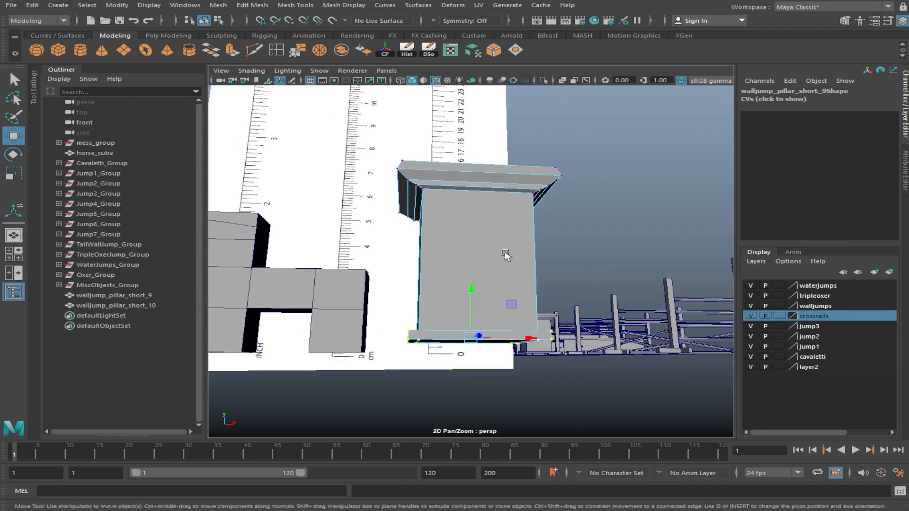
# Add the vertices just beneath the rim to the base selection and try scaling them by about 1.086 in X and Z
pyautogui.keyDown('shift'); pyautogui.click(438, 201); pyautogui.keyUp('shift')
pyautogui.keyDown('shift'); pyautogui.click(518, 202); pyautogui.keyUp('shift')
pyautogui.keyDown('shift'); pyautogui.click(427, 239); pyautogui.keyUp('shift')
pyautogui.keyDown('alt'); pyautogui.moveTo(427, 239); pyautogui.dragTo(450, 202); pyautogui.keyUp('alt')
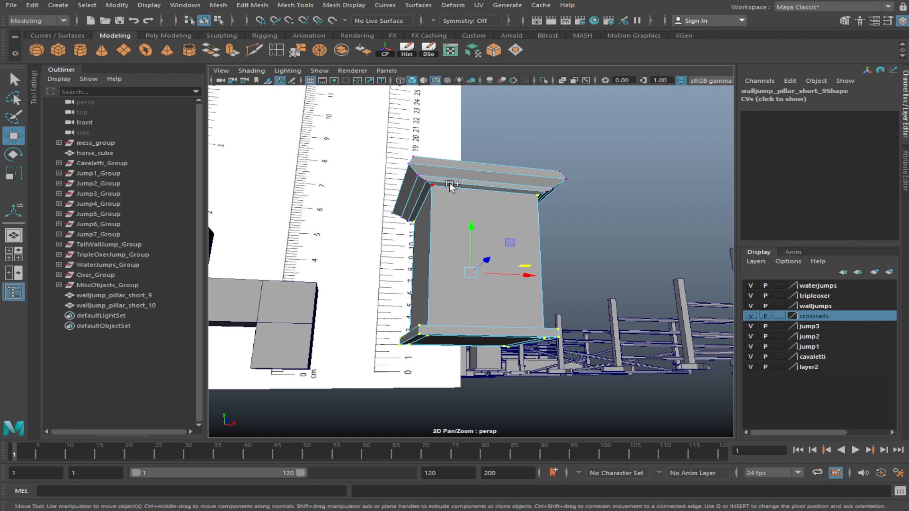
pyautogui.keyDown('shift'); pyautogui.click(426, 180); pyautogui.keyUp('shift')
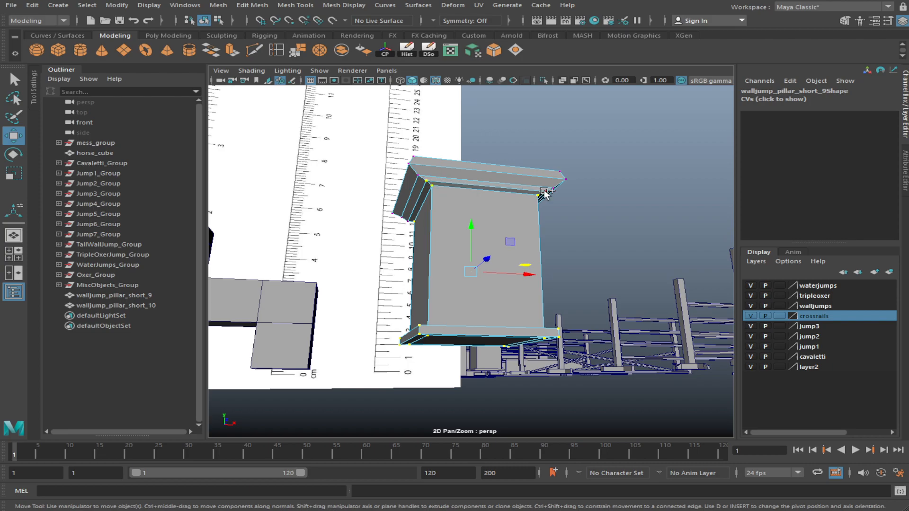
pyautogui.keyDown('alt'); pyautogui.moveTo(518, 227); pyautogui.dragTo(498, 226); pyautogui.keyUp('alt')
pyautogui.keyDown('alt'); pyautogui.moveTo(415, 182); pyautogui.dragTo(509, 259); pyautogui.keyUp('alt')
pyautogui.press('r')
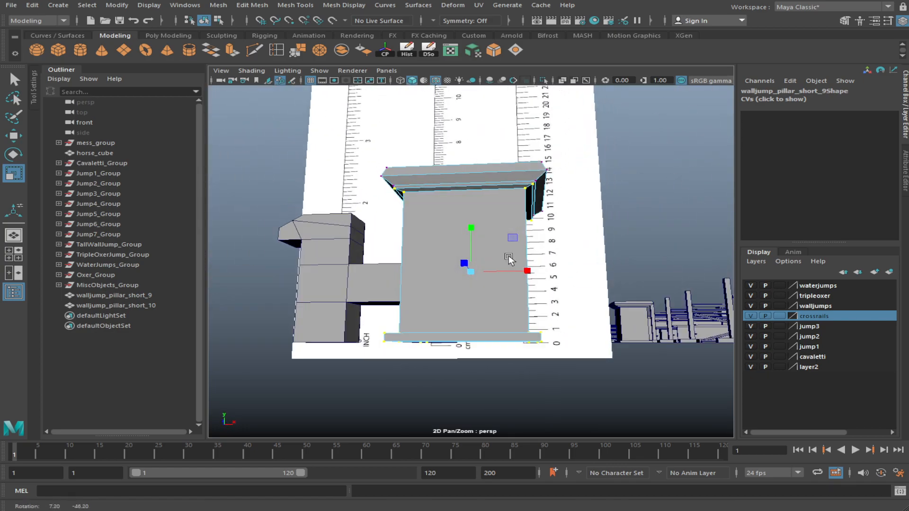
pyautogui.click(603, 377)
pyautogui.scroll(5, 569, 369)
pyautogui.keyDown('alt'); pyautogui.moveTo(533, 361); pyautogui.dragTo(336, 271); pyautogui.keyUp('alt')
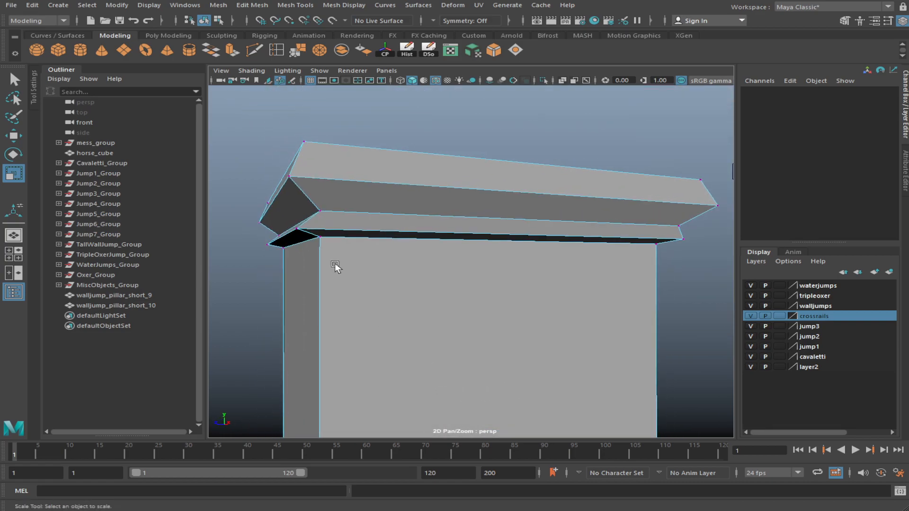
# Try adjusting the corner vertices where the pillar's body meets the underside of the rim
pyautogui.moveTo(318, 241); pyautogui.dragTo(294, 222)
pyautogui.keyDown('shift'); pyautogui.moveTo(705, 255); pyautogui.dragTo(580, 283); pyautogui.keyUp('shift')
pyautogui.keyDown('alt'); pyautogui.moveTo(470, 270); pyautogui.dragTo(549, 292); pyautogui.keyUp('alt')
pyautogui.moveTo(518, 247); pyautogui.dragTo(570, 354)
pyautogui.click(633, 367)
pyautogui.hotkey('ctrl', 'z')
pyautogui.keyDown('alt'); pyautogui.moveTo(474, 362); pyautogui.dragTo(578, 324); pyautogui.keyUp('alt')
# Undo the recent scaling, selections, group deletion, history deletion and duplication, back into the earlier component edits on the pillar
pyautogui.hotkey('ctrl', 'z')
pyautogui.hotkey('ctrl', 'z')
pyautogui.hotkey('ctrl', 'z')
pyautogui.hotkey('ctrl', 'z')
pyautogui.hotkey('ctrl', 'z')
pyautogui.hotkey('ctrl', 'z')
pyautogui.hotkey('ctrl', 'z')
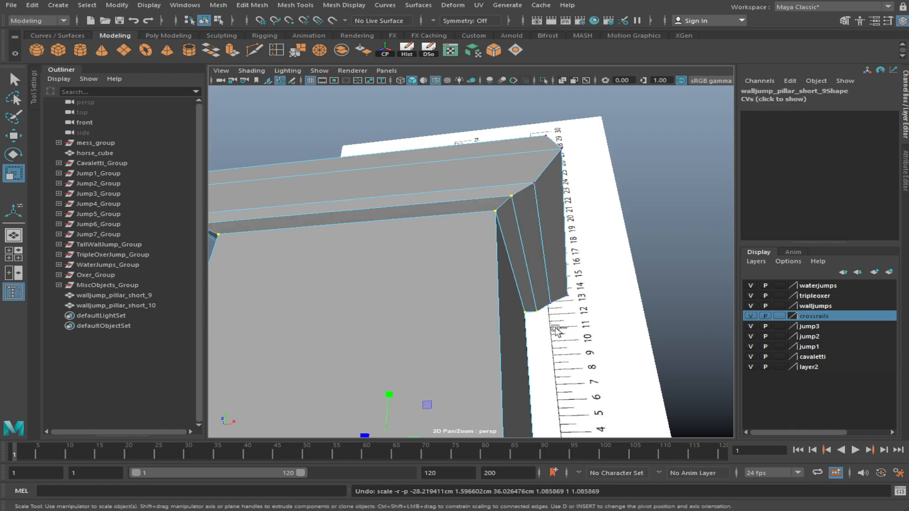
pyautogui.keyDown('alt'); pyautogui.moveTo(556, 327); pyautogui.dragTo(516, 243); pyautogui.keyUp('alt')
pyautogui.hotkey('ctrl', 'z')
pyautogui.hotkey('ctrl', 'z')
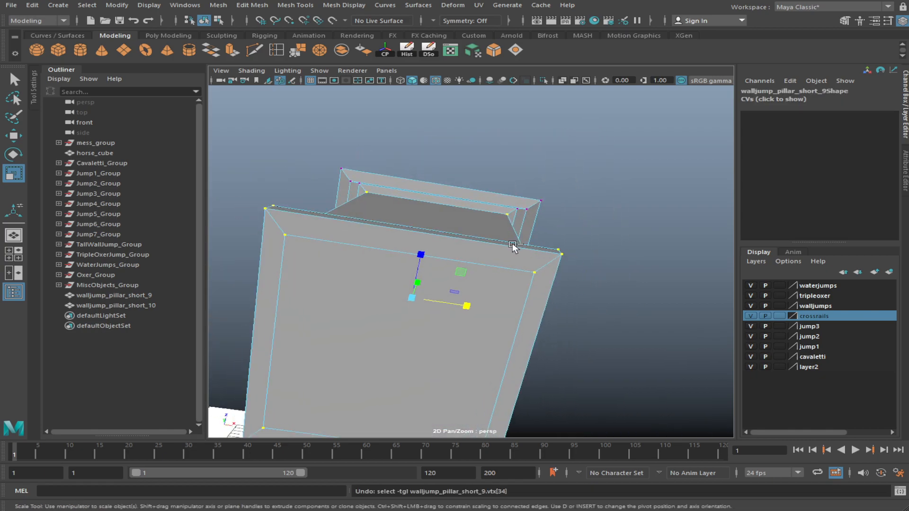
pyautogui.hotkey('ctrl', 'z')
pyautogui.hotkey('ctrl', 'z')
pyautogui.hotkey('ctrl', 'z')
pyautogui.hotkey('ctrl', 'z')
pyautogui.hotkey('ctrl', 'z')
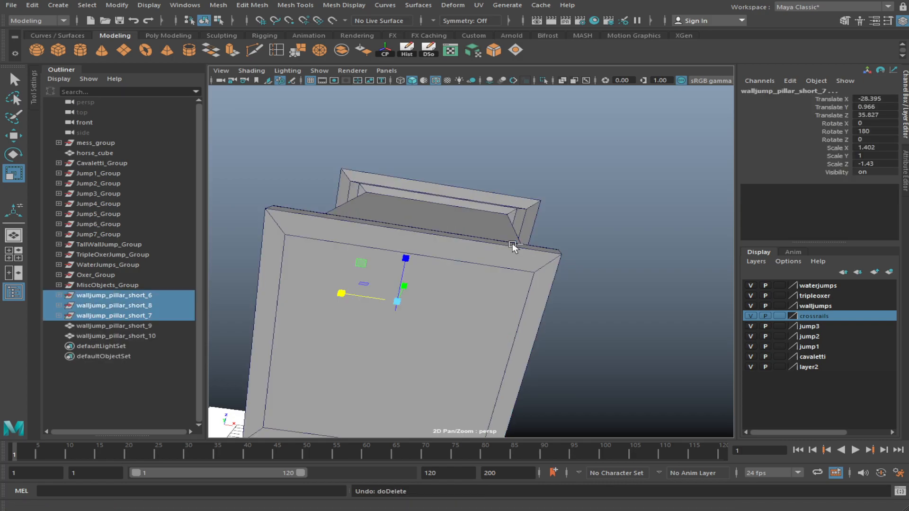
pyautogui.hotkey('ctrl', 'z')
pyautogui.hotkey('ctrl', 'z')
pyautogui.hotkey('ctrl', 'z')
pyautogui.hotkey('ctrl', 'z')
pyautogui.hotkey('ctrl', 'z')
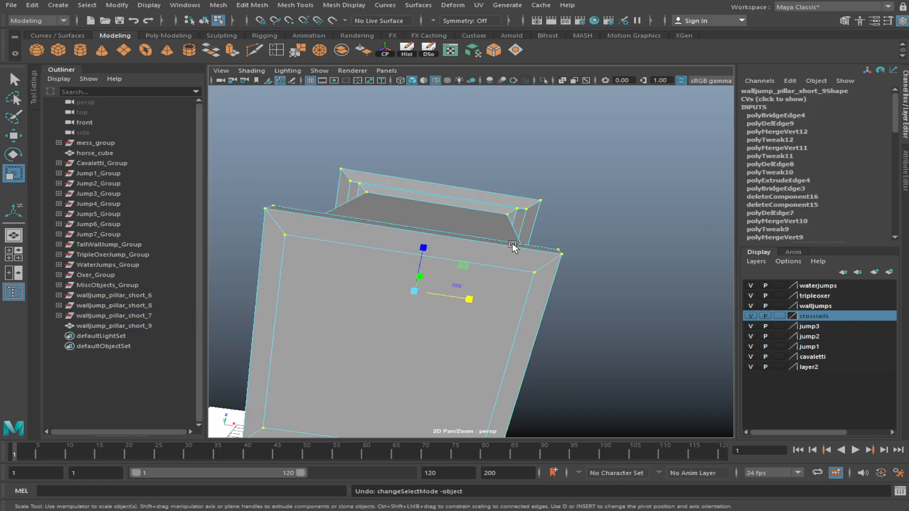
pyautogui.hotkey('ctrl', 'z')
pyautogui.hotkey('ctrl', 'z')
pyautogui.hotkey('ctrl', 'z')
pyautogui.hotkey('ctrl', 'z')
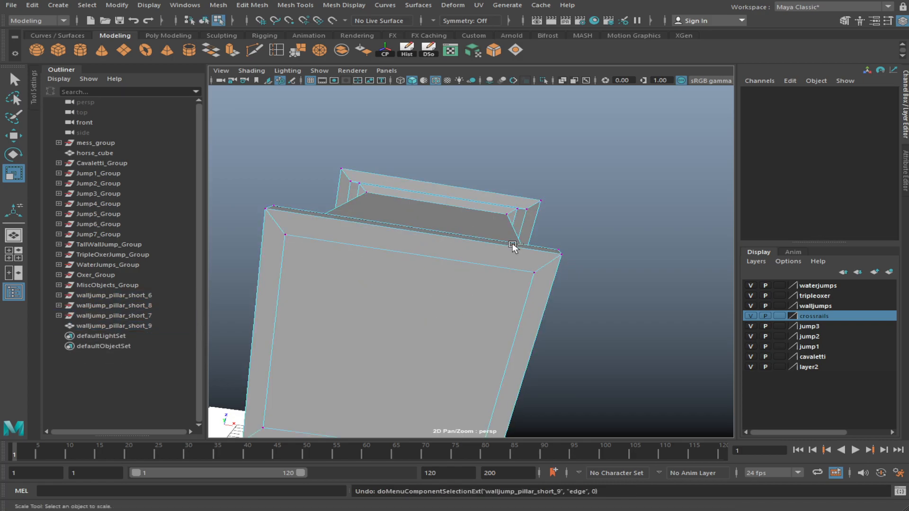
pyautogui.hotkey('ctrl', 'z')
pyautogui.hotkey('ctrl', 'z')
pyautogui.hotkey('ctrl', 'z')
# Redo the pillar edits, including the duplication and the history deletion
pyautogui.keyDown('alt'); pyautogui.moveTo(513, 245); pyautogui.dragTo(512, 361); pyautogui.keyUp('alt')
pyautogui.hotkey('shift', 'z')
pyautogui.hotkey('shift', 'z')
pyautogui.hotkey('shift', 'z')
pyautogui.hotkey('shift', 'z')
pyautogui.hotkey('shift', 'z')
pyautogui.hotkey('shift', 'z')
pyautogui.hotkey('shift', 'z')
pyautogui.hotkey('shift', 'z')
pyautogui.hotkey('shift', 'z')
pyautogui.hotkey('shift', 'z')
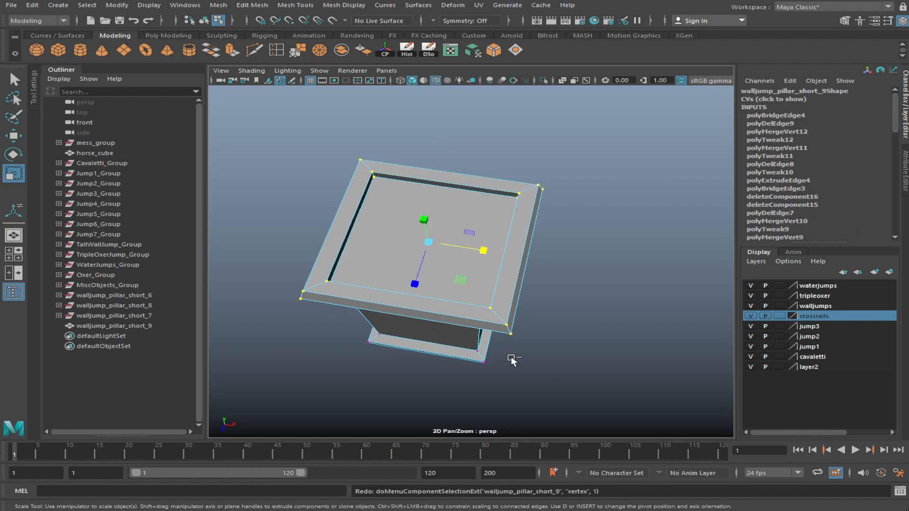
pyautogui.hotkey('shift', 'z')
pyautogui.hotkey('shift', 'z')
pyautogui.hotkey('shift', 'z')
pyautogui.hotkey('shift', 'z')
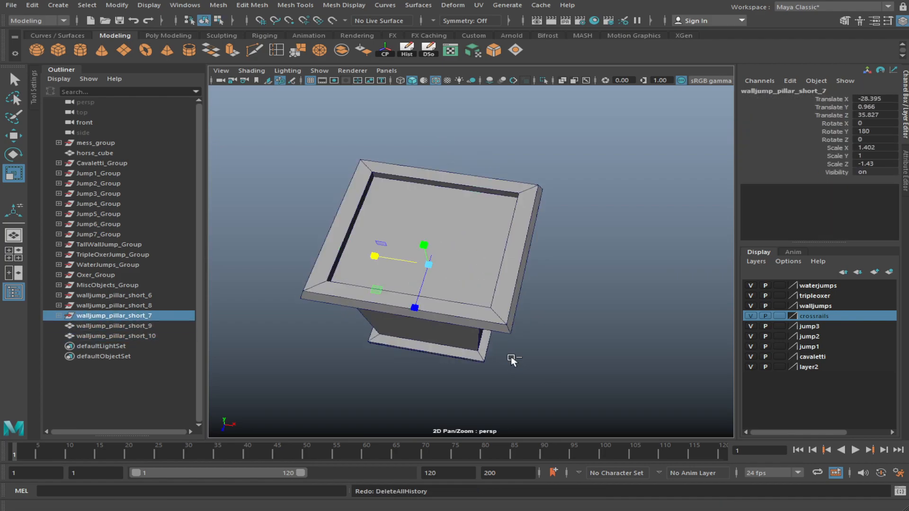
# Move the outer vertices on the rim's -X side along X to about -29.49
pyautogui.keyDown('alt'); pyautogui.moveTo(457, 385); pyautogui.dragTo(527, 263); pyautogui.keyUp('alt')
pyautogui.keyDown('alt'); pyautogui.moveTo(527, 263); pyautogui.dragTo(482, 277, button='right'); pyautogui.keyUp('alt')
pyautogui.keyDown('alt'); pyautogui.moveTo(482, 278); pyautogui.dragTo(368, 246); pyautogui.keyUp('alt')
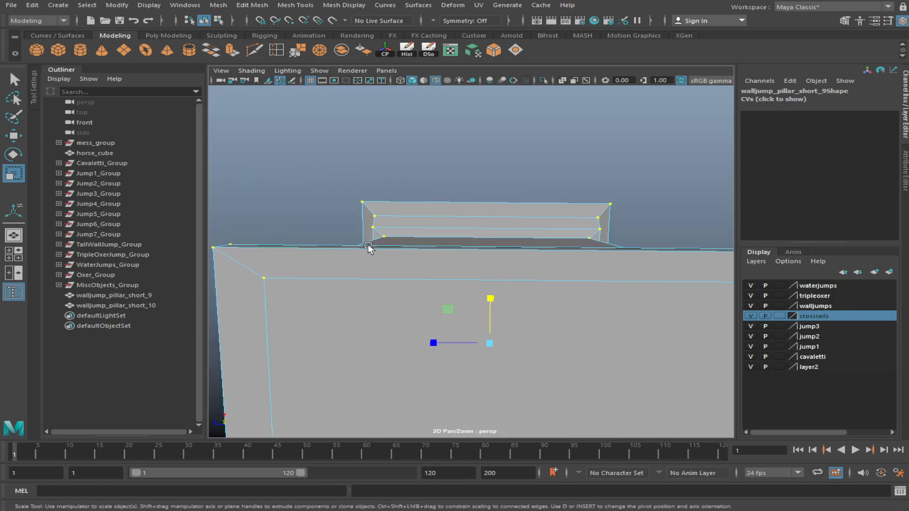
pyautogui.keyDown('alt'); pyautogui.moveTo(492, 255); pyautogui.dragTo(493, 257); pyautogui.keyUp('alt')
pyautogui.press('w')
pyautogui.moveTo(361, 187); pyautogui.dragTo(657, 223)
pyautogui.moveTo(297, 170); pyautogui.dragTo(650, 224)
pyautogui.moveTo(488, 160); pyautogui.dragTo(495, 242)
pyautogui.keyDown('alt'); pyautogui.moveTo(432, 266); pyautogui.dragTo(442, 237); pyautogui.keyUp('alt')
pyautogui.moveTo(622, 213); pyautogui.dragTo(658, 218)
pyautogui.moveTo(495, 260); pyautogui.dragTo(482, 264, button='middle')
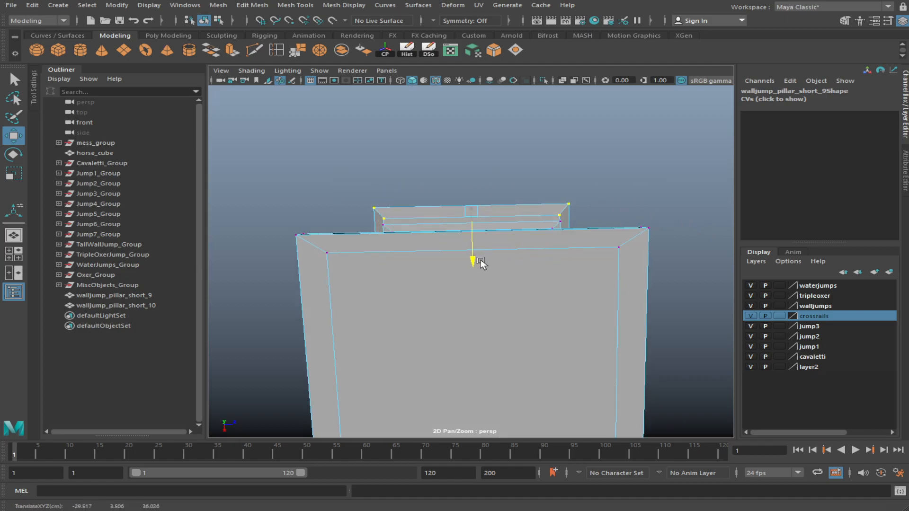
pyautogui.keyDown('alt'); pyautogui.moveTo(487, 263); pyautogui.dragTo(540, 387); pyautogui.keyUp('alt')
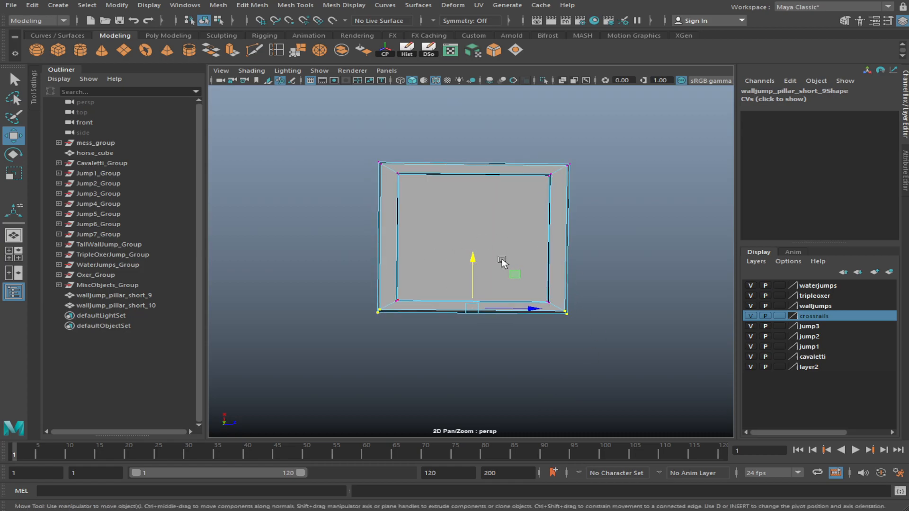
pyautogui.keyDown('alt'); pyautogui.moveTo(544, 335); pyautogui.dragTo(524, 331); pyautogui.keyUp('alt')
pyautogui.moveTo(473, 260); pyautogui.dragTo(473, 260)
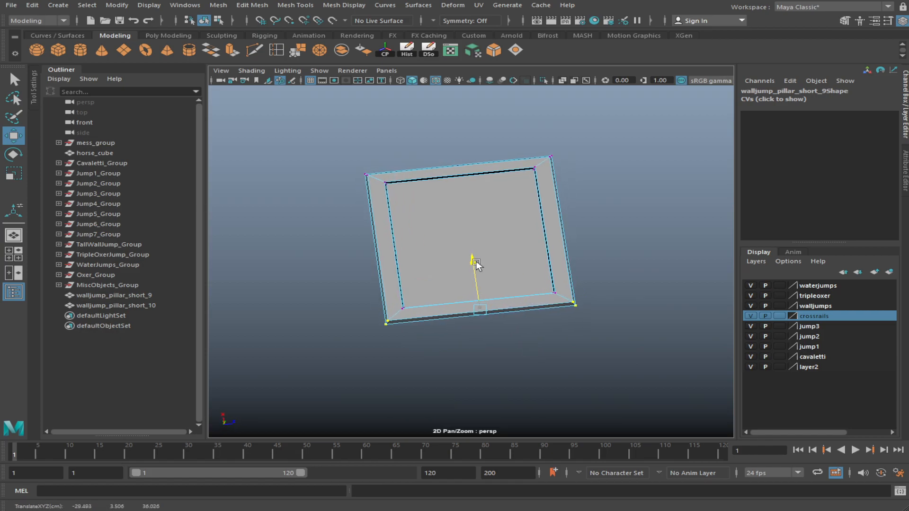
# Move the vertices on the rim's +X side slightly outward along X
pyautogui.click(531, 368)
pyautogui.keyDown('alt'); pyautogui.moveTo(537, 384); pyautogui.dragTo(540, 252); pyautogui.keyUp('alt')
pyautogui.moveTo(499, 291); pyautogui.dragTo(435, 279)
pyautogui.keyDown('alt'); pyautogui.moveTo(571, 284); pyautogui.dragTo(599, 312); pyautogui.keyUp('alt')
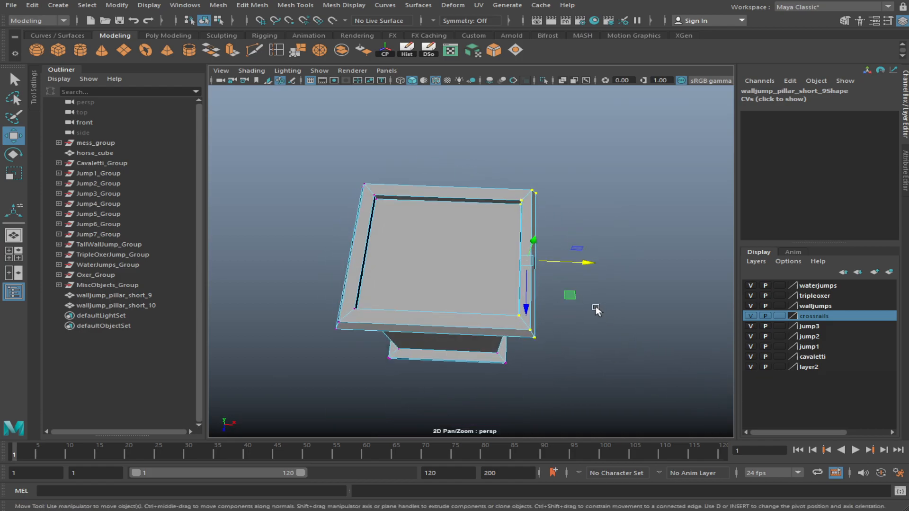
pyautogui.press('r')
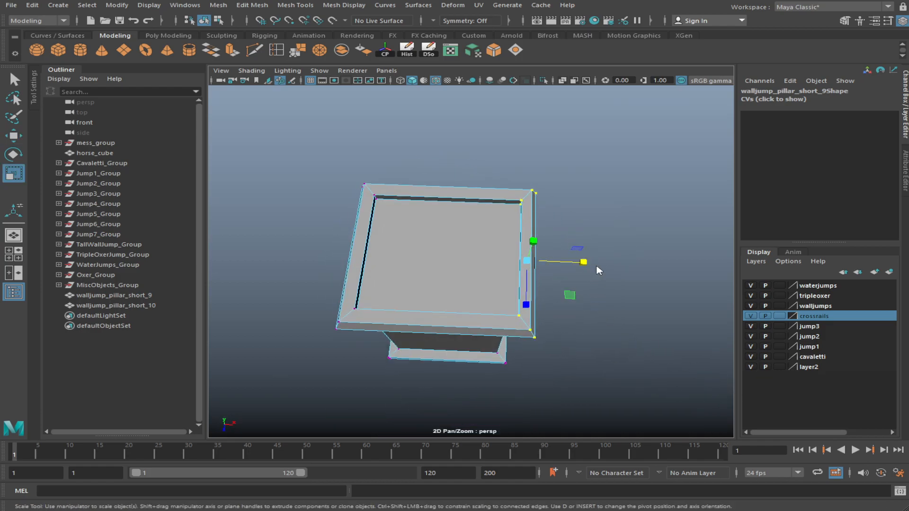
pyautogui.moveTo(588, 268)
pyautogui.mouseDown()
pyautogui.moveTo(632, 270)
pyautogui.moveTo(583, 265)
pyautogui.mouseUp()
pyautogui.press('w')
# Try scaling the rim's +X side vertices along X and shifting them further outward
pyautogui.press('r')
pyautogui.hotkey('ctrl', 'z')
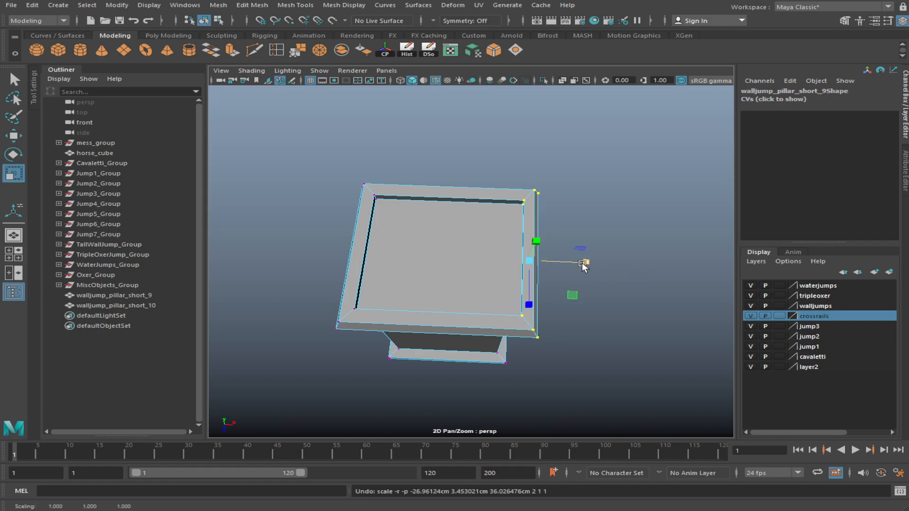
pyautogui.moveTo(584, 264)
pyautogui.mouseDown()
pyautogui.moveTo(604, 266)
pyautogui.moveTo(595, 266)
pyautogui.mouseUp()
pyautogui.press('w')
pyautogui.hotkey('ctrl', 'z')
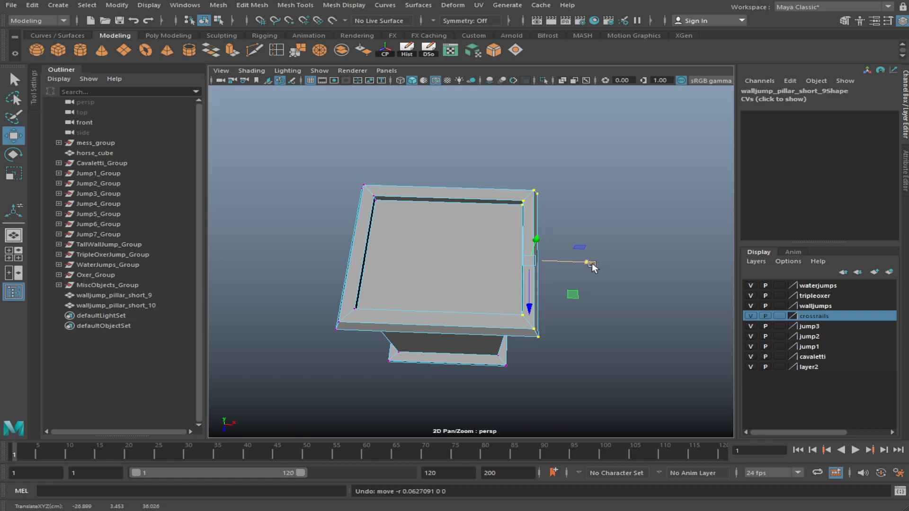
# Check the Scale tool's settings and try transforming the rim's +X side vertices again
pyautogui.press('r')
pyautogui.doubleClick(21, 175)
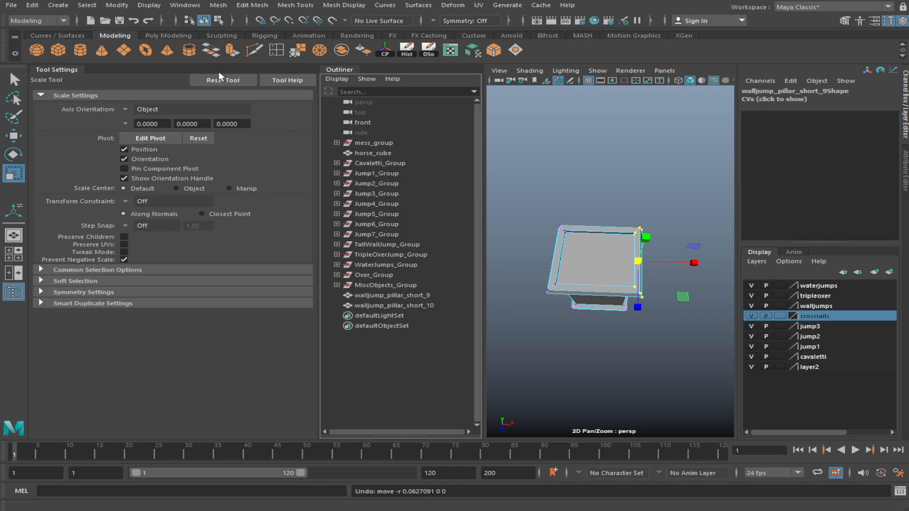
pyautogui.click(65, 73)
pyautogui.moveTo(586, 261); pyautogui.dragTo(623, 294)
pyautogui.press('w')
pyautogui.keyDown('alt'); pyautogui.moveTo(448, 309); pyautogui.dragTo(513, 348); pyautogui.keyUp('alt')
pyautogui.hotkey('ctrl', 'z')
# Select the upper and lower vertices of one vertical body corner and scale them along X
pyautogui.press('r')
pyautogui.click(459, 362)
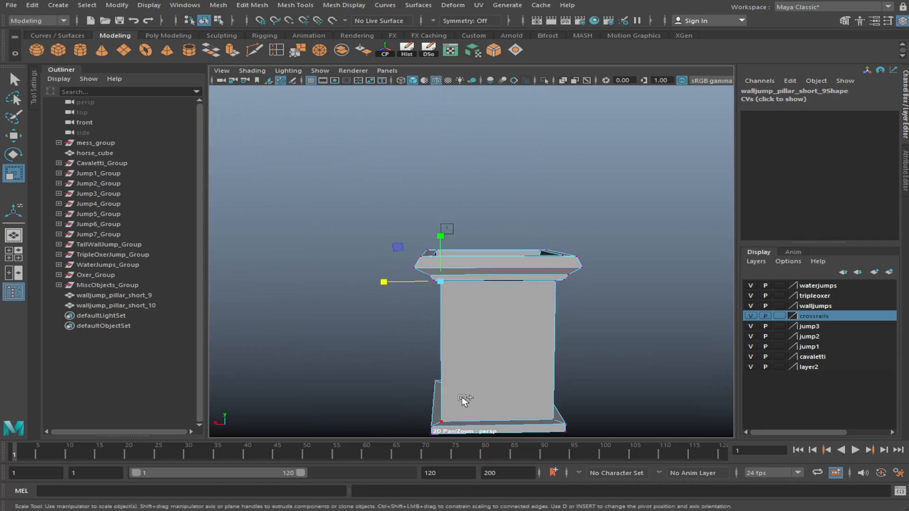
pyautogui.keyDown('alt'); pyautogui.moveTo(593, 353); pyautogui.dragTo(597, 368); pyautogui.keyUp('alt')
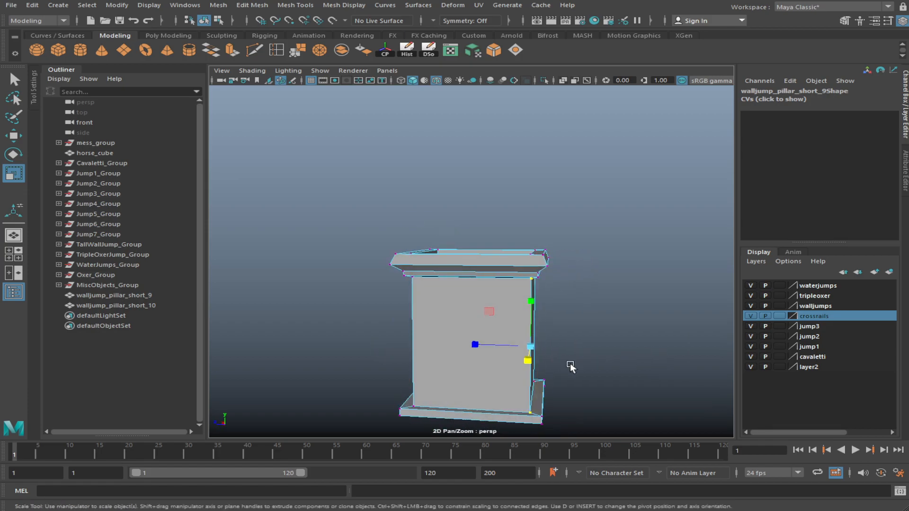
pyautogui.keyDown('alt'); pyautogui.moveTo(493, 347); pyautogui.dragTo(441, 379); pyautogui.keyUp('alt')
pyautogui.click(460, 290)
pyautogui.keyDown('shift'); pyautogui.click(446, 401); pyautogui.keyUp('shift')
pyautogui.moveTo(361, 344); pyautogui.dragTo(635, 349)
# Scale the upper and lower vertices of another vertical body corner along X, and clear the selection
pyautogui.keyDown('alt'); pyautogui.moveTo(475, 370); pyautogui.dragTo(329, 383); pyautogui.keyUp('alt')
pyautogui.click(402, 424)
pyautogui.keyDown('shift'); pyautogui.click(402, 276); pyautogui.keyUp('shift')
pyautogui.keyDown('alt'); pyautogui.moveTo(465, 327); pyautogui.dragTo(352, 327); pyautogui.keyUp('alt')
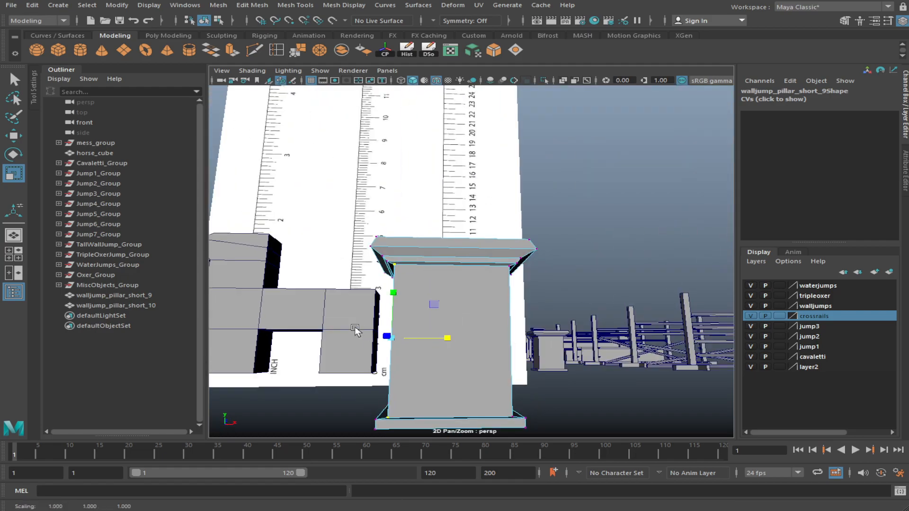
pyautogui.keyDown('alt'); pyautogui.moveTo(355, 330); pyautogui.dragTo(596, 381); pyautogui.keyUp('alt')
pyautogui.click(570, 355)
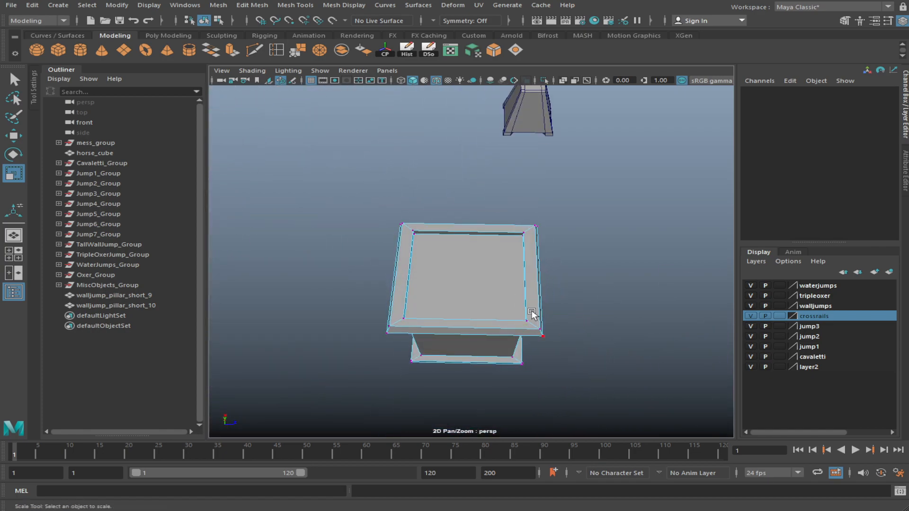
# Select the outer corner vertices of the pillar's base and scale them along X by about 1.02
pyautogui.click(204, 20)
pyautogui.keyDown('alt'); pyautogui.moveTo(503, 341); pyautogui.dragTo(502, 235); pyautogui.keyUp('alt')
pyautogui.click(451, 223)
pyautogui.keyDown('alt'); pyautogui.moveTo(451, 223); pyautogui.dragTo(469, 317); pyautogui.keyUp('alt')
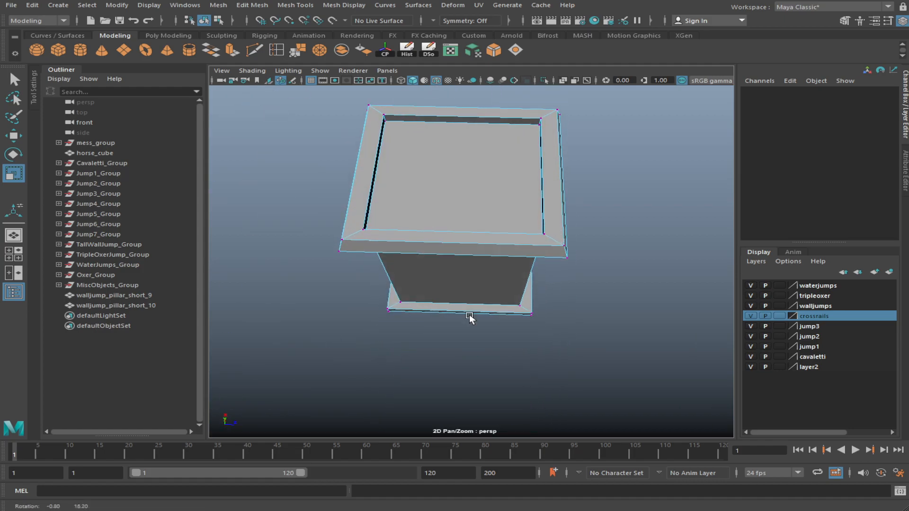
pyautogui.moveTo(336, 331)
pyautogui.mouseDown()
pyautogui.moveTo(572, 312)
pyautogui.moveTo(564, 310)
pyautogui.mouseUp()
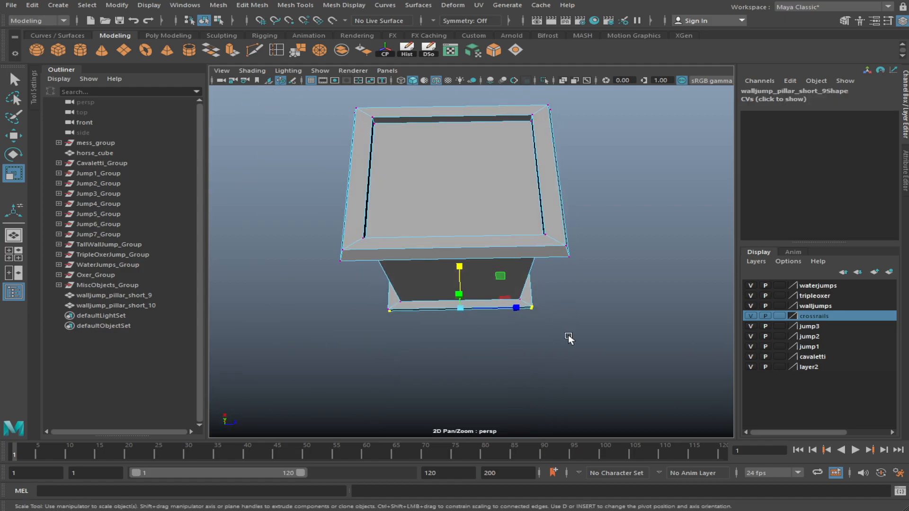
pyautogui.keyDown('alt'); pyautogui.moveTo(568, 334); pyautogui.dragTo(586, 357, button='right'); pyautogui.keyUp('alt')
pyautogui.moveTo(541, 317); pyautogui.dragTo(541, 315)
pyautogui.keyDown('shift'); pyautogui.moveTo(373, 324); pyautogui.dragTo(374, 325); pyautogui.keyUp('shift')
pyautogui.keyDown('alt'); pyautogui.moveTo(461, 335); pyautogui.dragTo(596, 291); pyautogui.keyUp('alt')
pyautogui.keyDown('alt'); pyautogui.moveTo(596, 290); pyautogui.dragTo(450, 339, button='right'); pyautogui.keyUp('alt')
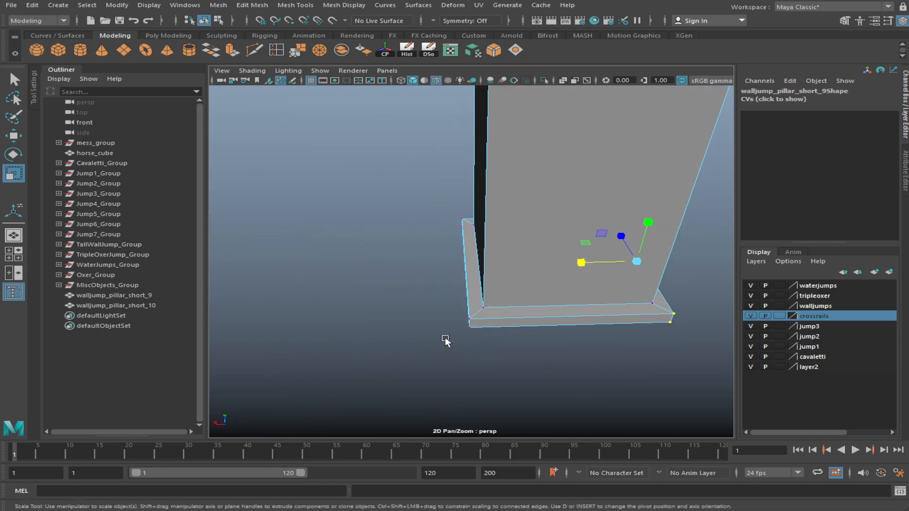
pyautogui.keyDown('shift'); pyautogui.moveTo(483, 320); pyautogui.dragTo(483, 320); pyautogui.keyUp('shift')
pyautogui.keyDown('alt'); pyautogui.moveTo(493, 274); pyautogui.dragTo(423, 258); pyautogui.keyUp('alt')
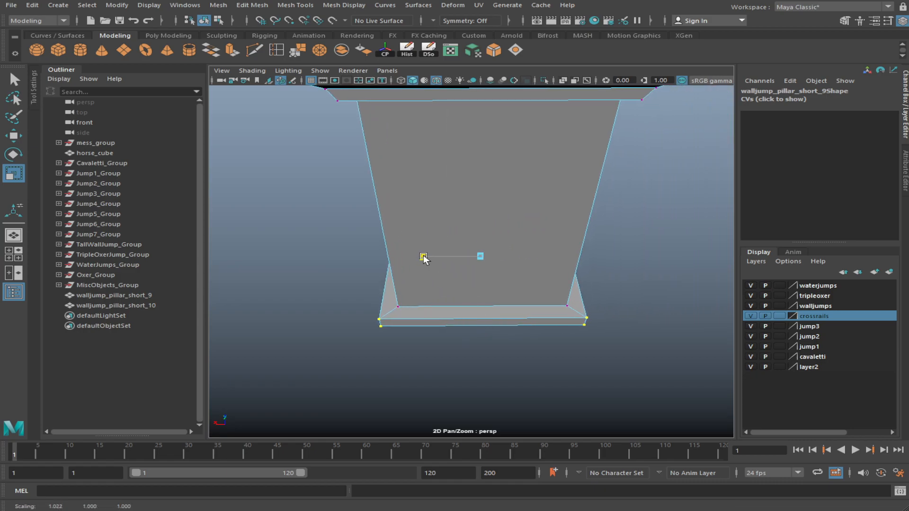
pyautogui.click(469, 362)
pyautogui.keyDown('alt'); pyautogui.moveTo(469, 362); pyautogui.dragTo(618, 412); pyautogui.keyUp('alt')
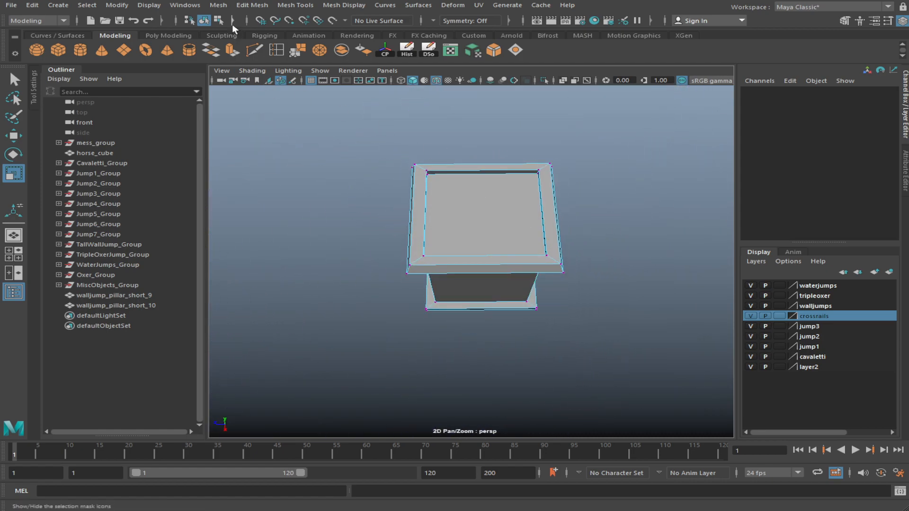
# Return to object mode, duplicate the short pillar, and position the copy beside the ruler reference
pyautogui.click(204, 21)
pyautogui.scroll(-5, 473, 249)
pyautogui.keyDown('alt'); pyautogui.moveTo(473, 249); pyautogui.dragTo(473, 303); pyautogui.keyUp('alt')
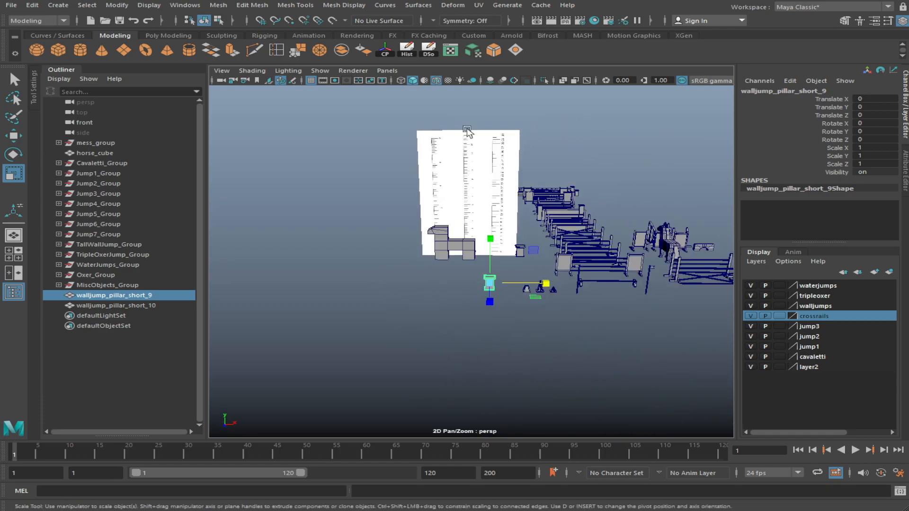
pyautogui.keyDown('alt'); pyautogui.moveTo(500, 246); pyautogui.dragTo(495, 289); pyautogui.keyUp('alt')
pyautogui.hotkey('ctrl', 'd')
pyautogui.moveTo(532, 328); pyautogui.dragTo(563, 277)
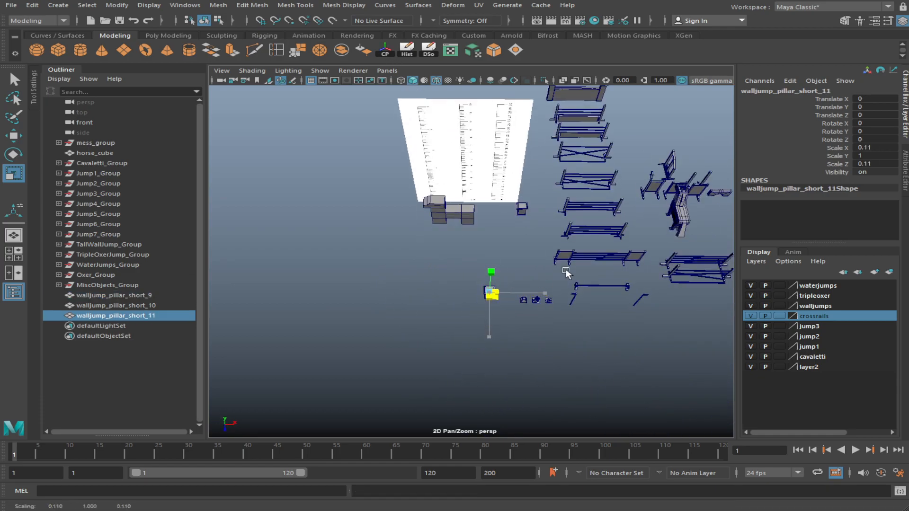
pyautogui.press('w')
pyautogui.moveTo(537, 328); pyautogui.dragTo(511, 269)
pyautogui.press('f')
# Delete the old short pillar (walljump_pillar_short_10) that stands beside the ruler reference
pyautogui.click(525, 346)
pyautogui.scroll(-10, 523, 361)
pyautogui.keyDown('alt'); pyautogui.moveTo(523, 359); pyautogui.dragTo(517, 322); pyautogui.keyUp('alt')
pyautogui.click(515, 269)
pyautogui.press('Delete')
pyautogui.scroll(4, 515, 269)
pyautogui.keyDown('alt'); pyautogui.moveTo(514, 269); pyautogui.dragTo(548, 343); pyautogui.keyUp('alt')
pyautogui.scroll(3, 514, 301)
pyautogui.hotkey('ctrl', 'z')
pyautogui.click(539, 337)
pyautogui.click(617, 290)
pyautogui.press('Delete')
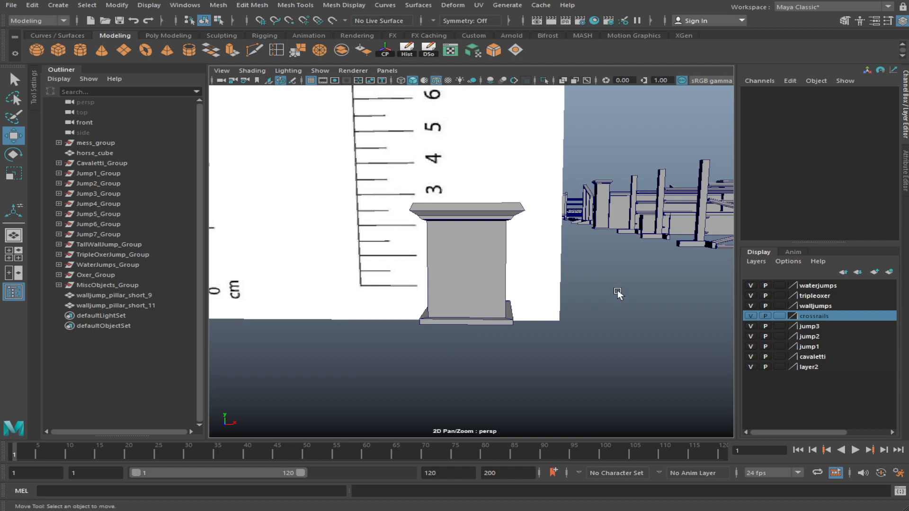
# Inspect the finished short pillar's shape from above and from the front, and compare it with the surrounding models
pyautogui.scroll(-8, 462, 311)
pyautogui.keyDown('alt'); pyautogui.moveTo(461, 311); pyautogui.dragTo(502, 368); pyautogui.keyUp('alt')
pyautogui.click(416, 328)
pyautogui.press('f')
pyautogui.scroll(-6, 529, 369)
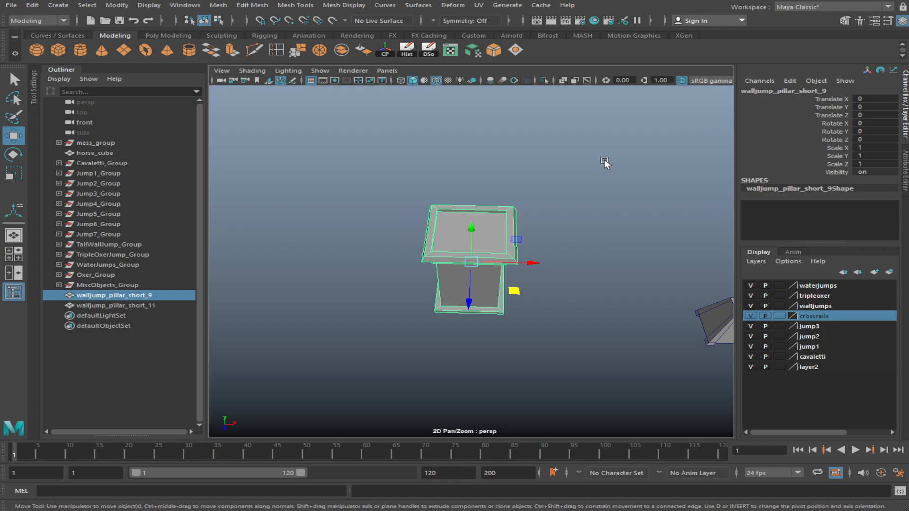
pyautogui.scroll(-10, 605, 164)
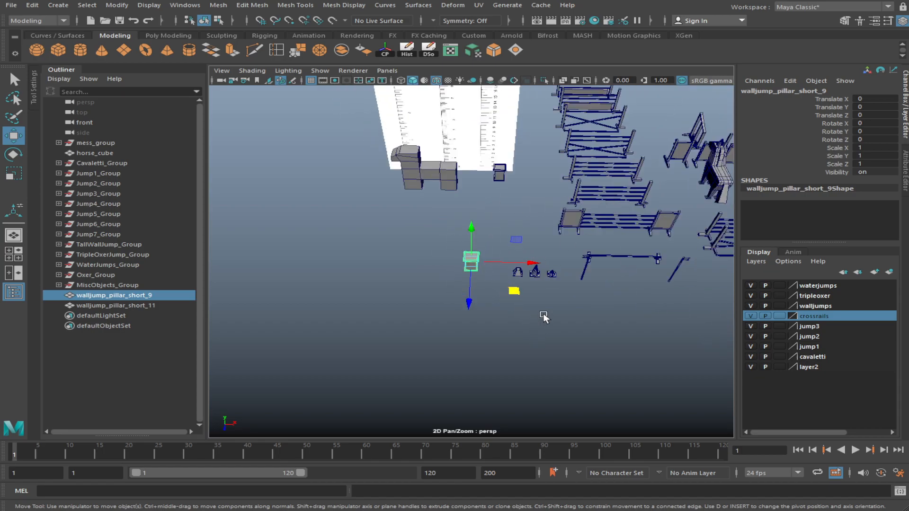
pyautogui.press('f')
pyautogui.keyDown('alt'); pyautogui.moveTo(545, 318); pyautogui.dragTo(721, 305); pyautogui.keyUp('alt')
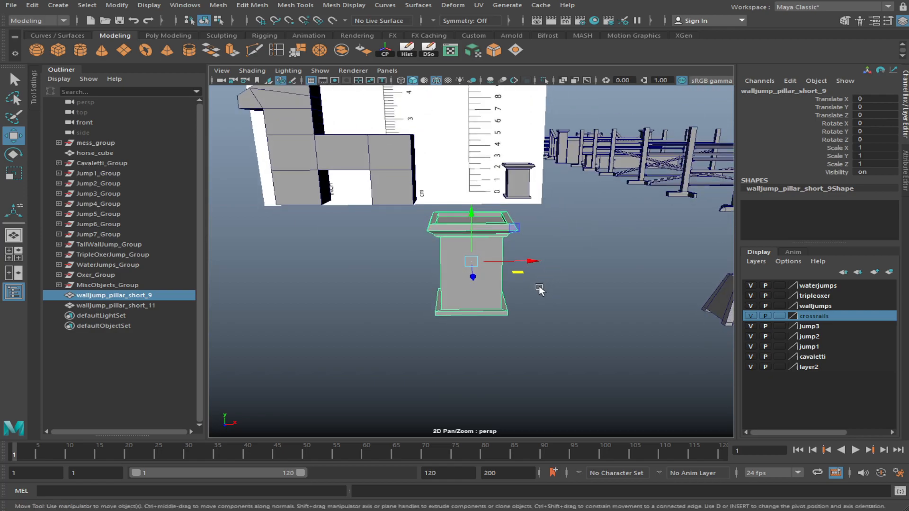
pyautogui.click(574, 358)
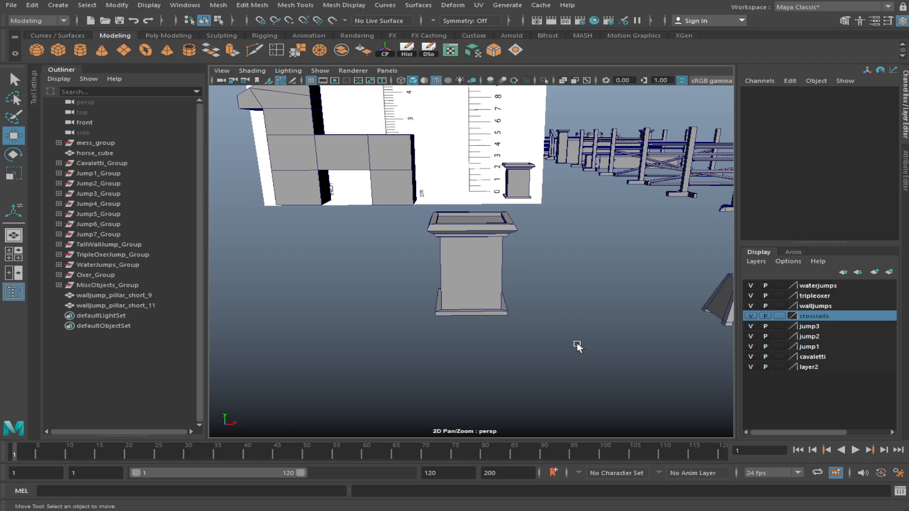
# Duplicate the finished short pillar and move the copy near the tall wall jump, at about X 12.933, Z -83.646
pyautogui.click(478, 286)
pyautogui.press('f')
pyautogui.keyDown('alt'); pyautogui.moveTo(557, 321); pyautogui.dragTo(485, 319); pyautogui.keyUp('alt')
pyautogui.press('f')
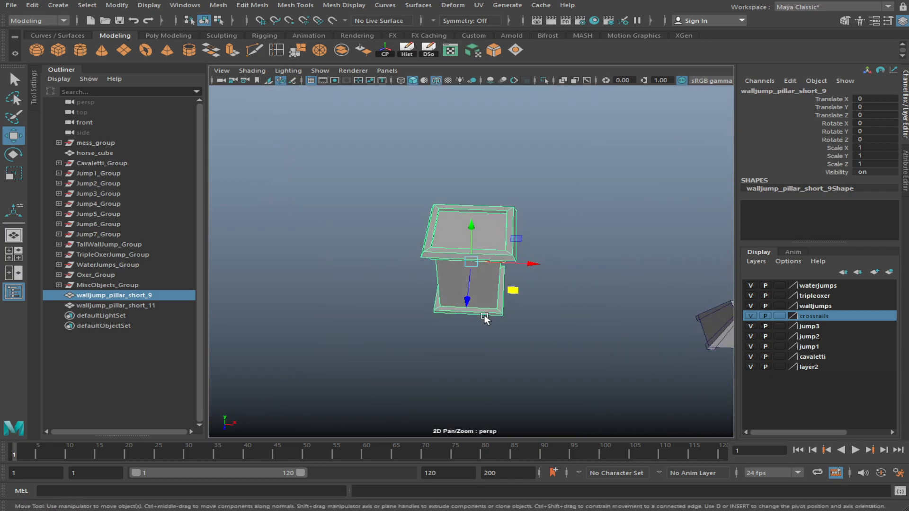
pyautogui.scroll(-6, 485, 319)
pyautogui.keyDown('alt'); pyautogui.moveTo(575, 205); pyautogui.dragTo(449, 287, button='middle'); pyautogui.keyUp('alt')
pyautogui.scroll(-4, 449, 288)
pyautogui.hotkey('ctrl', 'd')
pyautogui.moveTo(433, 348); pyautogui.dragTo(528, 164)
pyautogui.press('f')
pyautogui.scroll(-4, 557, 217)
pyautogui.scroll(5, 557, 217)
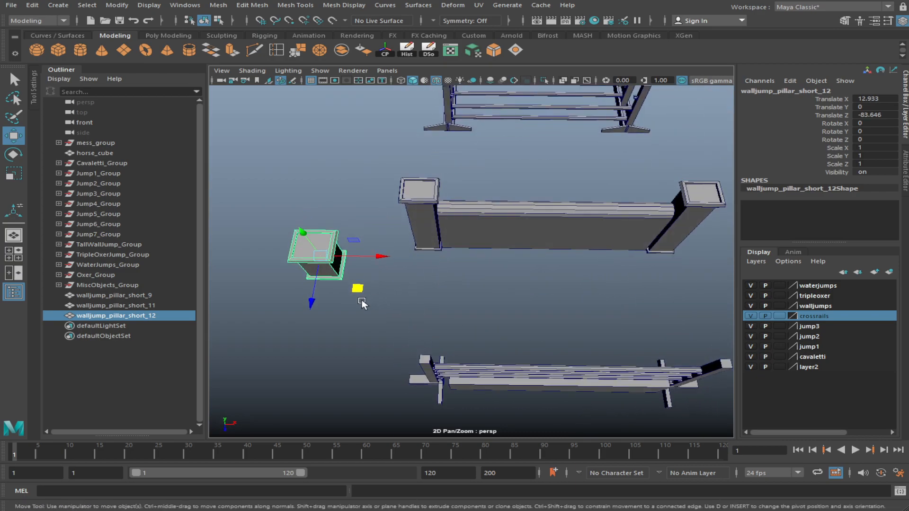
# Move the pillar copy toward the tall wall's end and scale it uniformly to 0.693
pyautogui.moveTo(387, 276); pyautogui.dragTo(526, 250)
pyautogui.click(314, 261)
pyautogui.press('f')
pyautogui.scroll(-2, 482, 270)
pyautogui.press('r')
pyautogui.press('w')
pyautogui.press('f')
pyautogui.scroll(-6, 507, 282)
# Examine the row of water jumps, triple oxer and tall wall around the pillar copy
pyautogui.keyDown('alt'); pyautogui.moveTo(374, 274); pyautogui.dragTo(464, 357); pyautogui.keyUp('alt')
pyautogui.scroll(-5, 535, 311)
pyautogui.keyDown('alt'); pyautogui.moveTo(398, 231); pyautogui.dragTo(525, 279, button='middle'); pyautogui.keyUp('alt')
pyautogui.click(525, 275)
pyautogui.press('f')
pyautogui.moveTo(562, 306)
pyautogui.keyDown('alt'); pyautogui.mouseDown()
pyautogui.moveTo(413, 284)
pyautogui.moveTo(432, 339)
pyautogui.moveTo(455, 300)
pyautogui.moveTo(568, 306)
pyautogui.moveTo(552, 320)
pyautogui.mouseUp(); pyautogui.keyUp('alt')
pyautogui.scroll(-8, 554, 320)
pyautogui.keyDown('alt'); pyautogui.moveTo(591, 337); pyautogui.dragTo(529, 319, button='middle'); pyautogui.keyUp('alt')
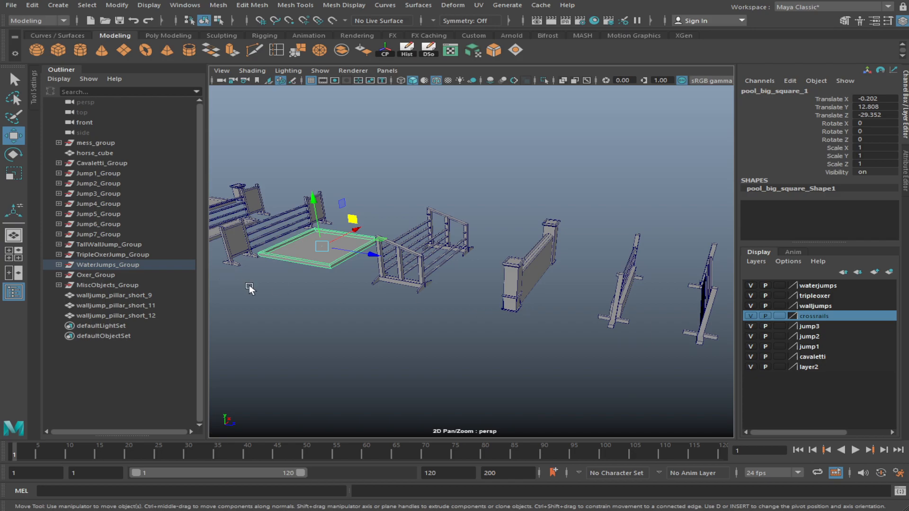
# Align the pillar copy with the tall wall's end at X 19.839, Y -0.537, Z -86.151
pyautogui.click(500, 300)
pyautogui.press('f')
pyautogui.keyDown('alt'); pyautogui.moveTo(499, 299); pyautogui.dragTo(430, 246); pyautogui.keyUp('alt')
pyautogui.moveTo(493, 260); pyautogui.dragTo(616, 269)
pyautogui.moveTo(526, 276); pyautogui.dragTo(616, 303)
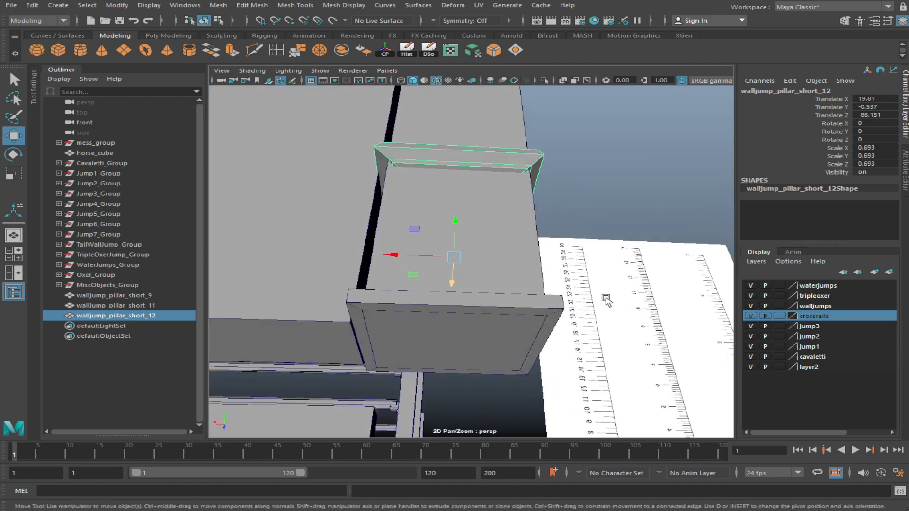
pyautogui.moveTo(419, 255); pyautogui.dragTo(382, 249)
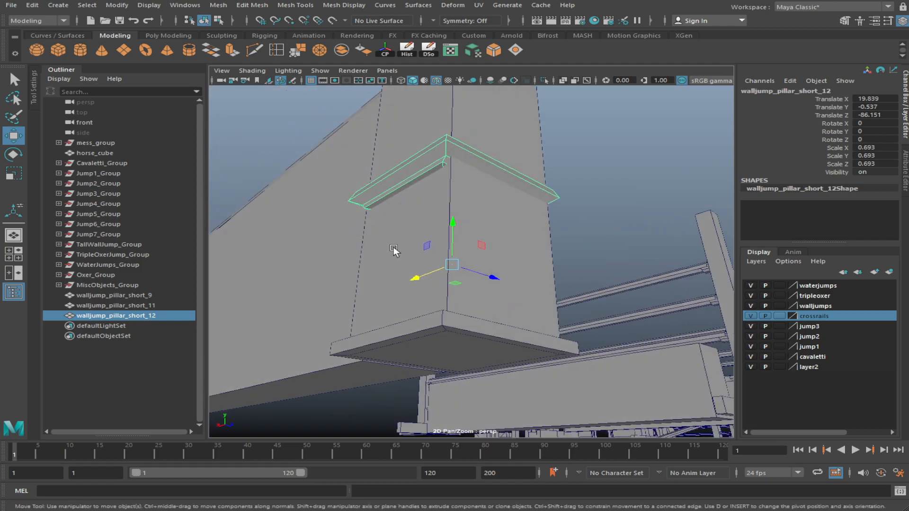
# Try to scale the pillar copy along its height, and undo the change
pyautogui.press('r')
pyautogui.moveTo(454, 226)
pyautogui.mouseDown()
pyautogui.moveTo(467, 137)
pyautogui.moveTo(483, 203)
pyautogui.moveTo(461, 203)
pyautogui.moveTo(505, 215)
pyautogui.moveTo(464, 216)
pyautogui.moveTo(477, 216)
pyautogui.moveTo(477, 233)
pyautogui.moveTo(472, 197)
pyautogui.moveTo(466, 236)
pyautogui.mouseUp()
pyautogui.press('w')
pyautogui.hotkey('ctrl', 'z')
pyautogui.hotkey('ctrl', 'z')
# Move the tall wall's original end pillar outward along X to -10.523, clear of the new copy
pyautogui.click(465, 215)
pyautogui.scroll(-3, 465, 215)
pyautogui.moveTo(403, 244); pyautogui.dragTo(482, 269)
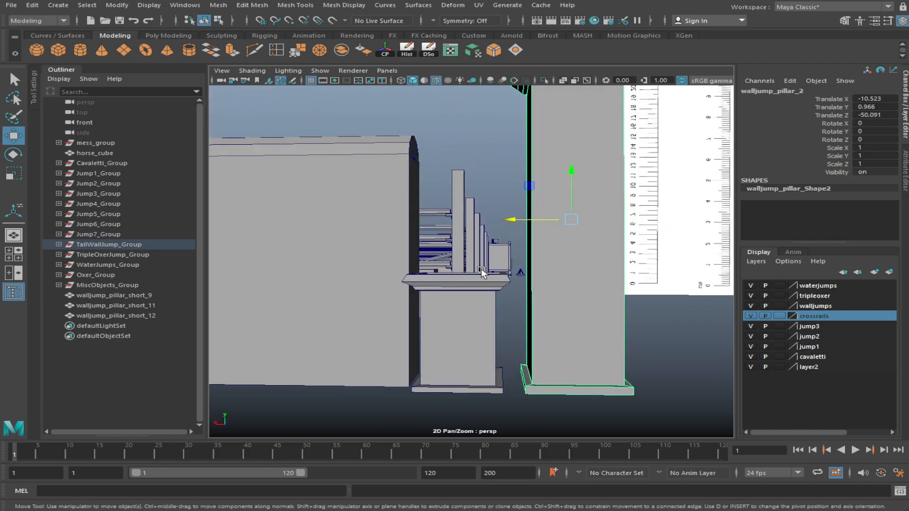
# Select the cap vertices of the pillar copy, raise them to the original tall pillar's height, and return to object mode
pyautogui.scroll(-2, 403, 257)
pyautogui.moveTo(372, 247); pyautogui.dragTo(523, 305)
pyautogui.scroll(-3, 506, 253)
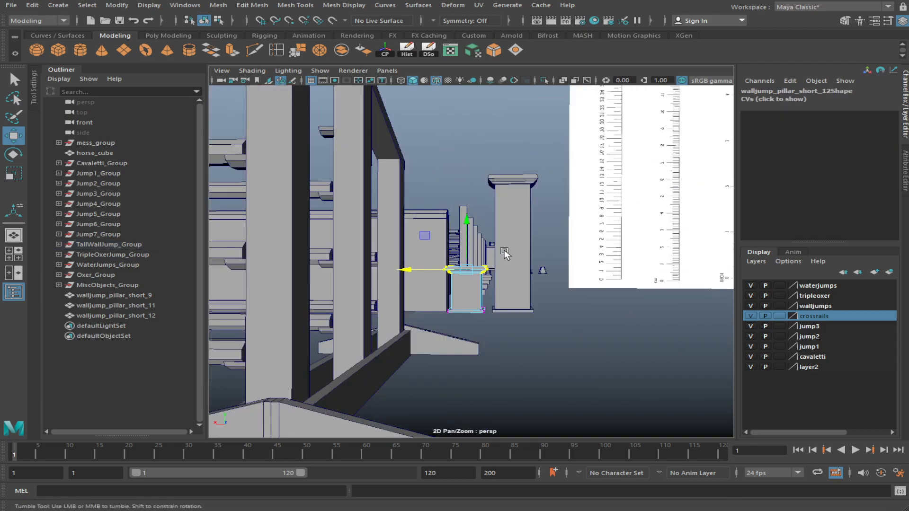
pyautogui.keyDown('alt'); pyautogui.moveTo(505, 253); pyautogui.dragTo(503, 280); pyautogui.keyUp('alt')
pyautogui.moveTo(467, 234); pyautogui.dragTo(464, 143)
pyautogui.press('f')
pyautogui.keyDown('alt'); pyautogui.moveTo(503, 214); pyautogui.dragTo(467, 192); pyautogui.keyUp('alt')
pyautogui.scroll(-2, 463, 212)
pyautogui.keyDown('alt'); pyautogui.moveTo(502, 242); pyautogui.dragTo(481, 219); pyautogui.keyUp('alt')
pyautogui.scroll(-4, 516, 312)
pyautogui.click(218, 21)
pyautogui.click(207, 21)
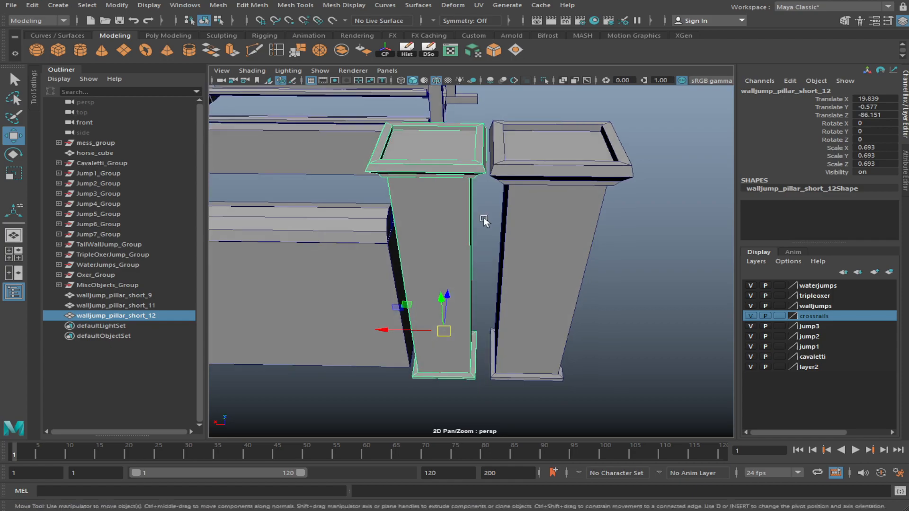
# Scale the heightened pillar copy to 0.893 in X and Z, leaving its height alone
pyautogui.press('r')
pyautogui.moveTo(413, 305); pyautogui.dragTo(429, 291)
pyautogui.scroll(-2, 429, 291)
# Select the vertices of the new tall pillar's cap, leaving out the base and body vertices below
pyautogui.keyDown('alt'); pyautogui.moveTo(429, 291); pyautogui.dragTo(454, 215, button='middle'); pyautogui.keyUp('alt')
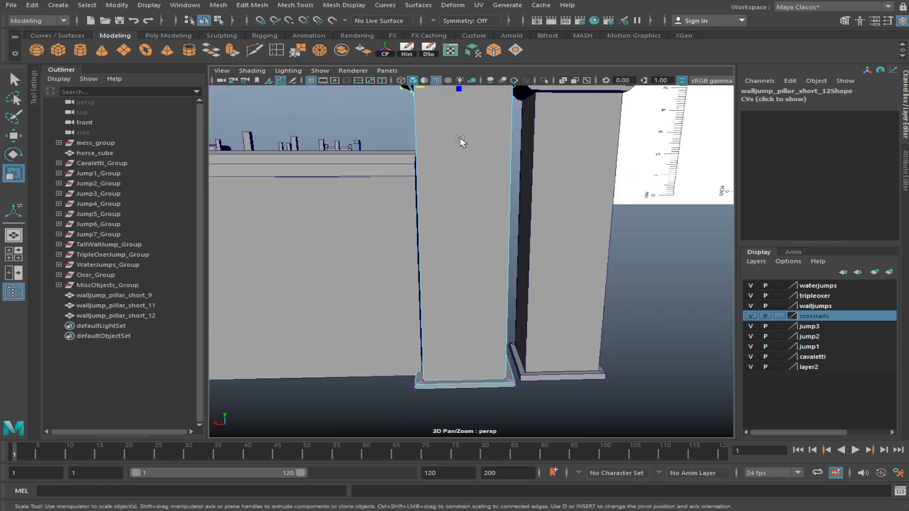
pyautogui.keyDown('alt'); pyautogui.moveTo(463, 142); pyautogui.dragTo(441, 223, button='middle'); pyautogui.keyUp('alt')
pyautogui.keyDown('alt'); pyautogui.moveTo(442, 224); pyautogui.dragTo(506, 221); pyautogui.keyUp('alt')
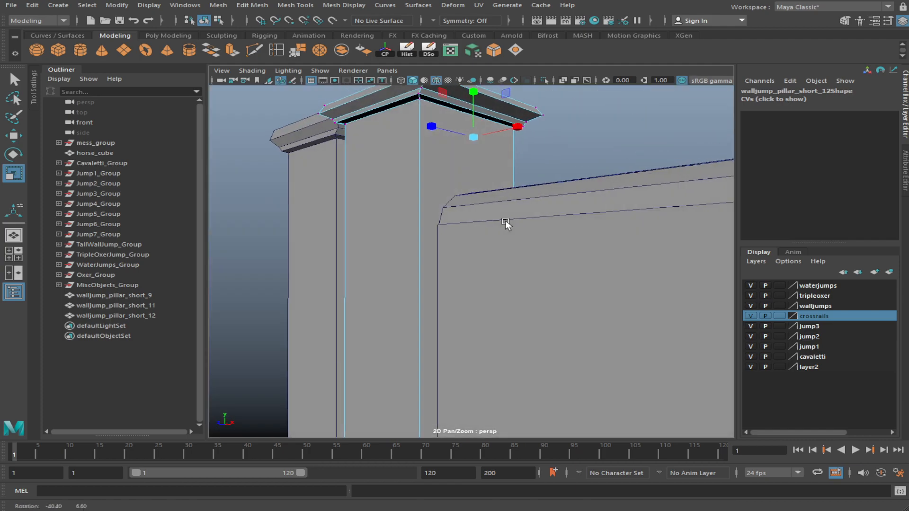
pyautogui.keyDown('shift'); pyautogui.click(421, 103); pyautogui.keyUp('shift')
pyautogui.keyDown('alt'); pyautogui.moveTo(401, 243); pyautogui.dragTo(463, 328); pyautogui.keyUp('alt')
pyautogui.keyDown('alt'); pyautogui.moveTo(396, 321); pyautogui.dragTo(593, 311); pyautogui.keyUp('alt')
pyautogui.keyDown('alt'); pyautogui.moveTo(593, 311); pyautogui.dragTo(544, 243, button='right'); pyautogui.keyUp('alt')
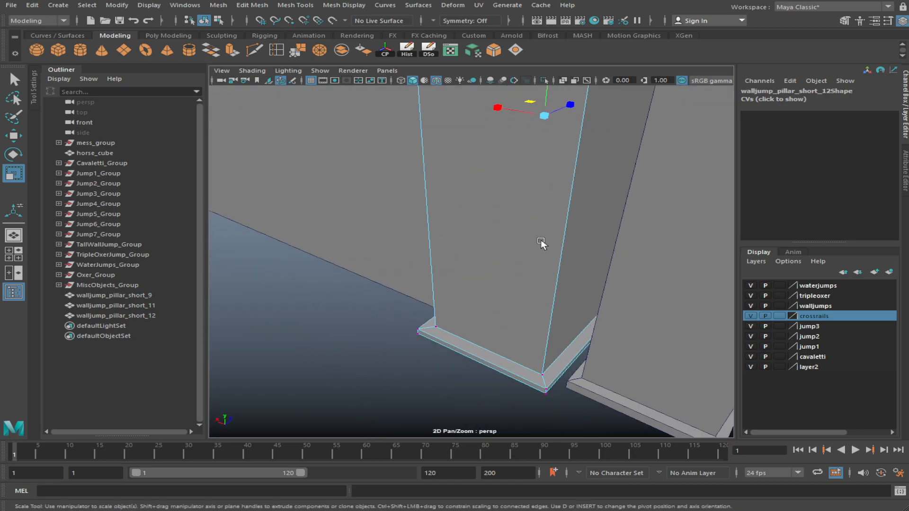
pyautogui.keyDown('alt'); pyautogui.moveTo(527, 357); pyautogui.dragTo(502, 146); pyautogui.keyUp('alt')
pyautogui.keyDown('ctrl'); pyautogui.moveTo(605, 315); pyautogui.dragTo(380, 419); pyautogui.keyUp('ctrl')
pyautogui.keyDown('alt'); pyautogui.moveTo(441, 286); pyautogui.dragTo(487, 299); pyautogui.keyUp('alt')
# Try to scale and move the cap's vertices vertically, and undo both changes
pyautogui.moveTo(479, 130); pyautogui.dragTo(484, 111)
pyautogui.hotkey('ctrl', 'z')
pyautogui.keyDown('alt'); pyautogui.moveTo(496, 200); pyautogui.dragTo(380, 236); pyautogui.keyUp('alt')
pyautogui.press('w')
pyautogui.moveTo(480, 133); pyautogui.dragTo(487, 146)
pyautogui.keyDown('alt'); pyautogui.moveTo(505, 164); pyautogui.dragTo(483, 135); pyautogui.keyUp('alt')
pyautogui.hotkey('ctrl', 'z')
pyautogui.keyDown('alt'); pyautogui.moveTo(504, 213); pyautogui.dragTo(516, 255); pyautogui.keyUp('alt')
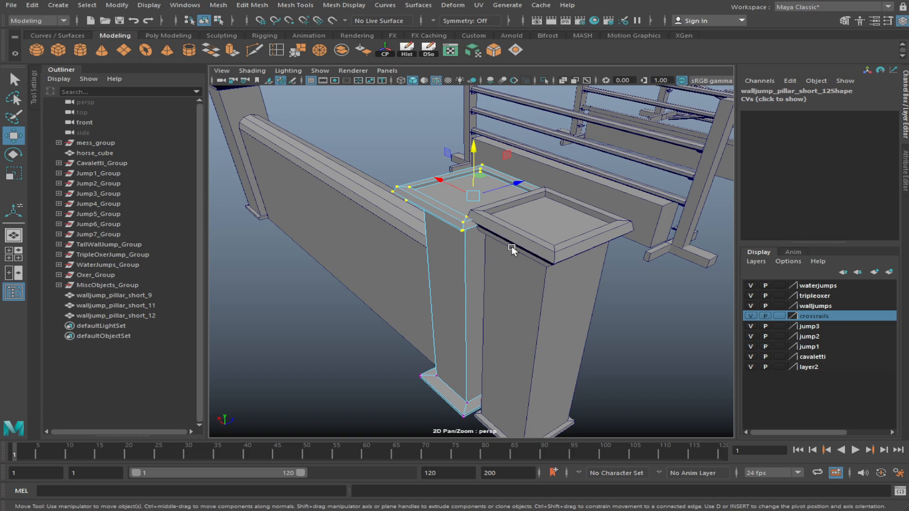
# Scale the selected cap vertices along Y to thicken the new pillar's cap
pyautogui.press('f')
pyautogui.keyDown('alt'); pyautogui.moveTo(423, 242); pyautogui.dragTo(526, 201); pyautogui.keyUp('alt')
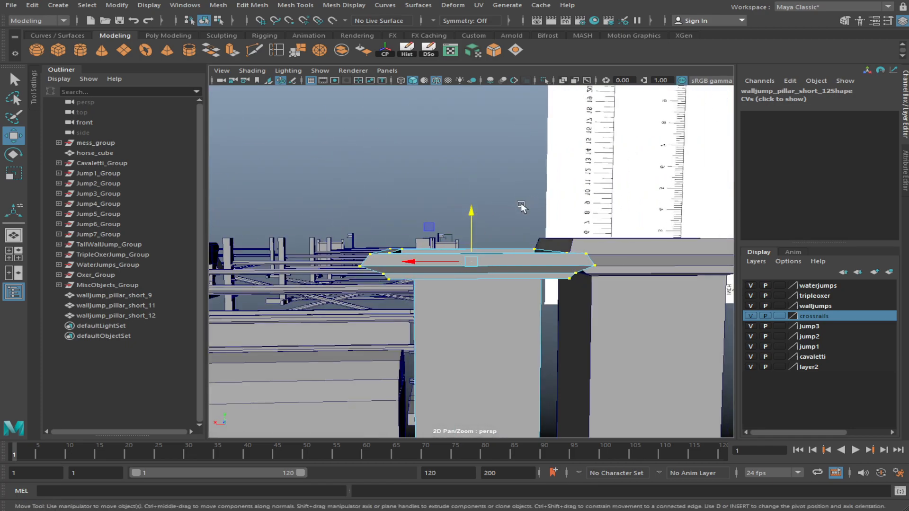
pyautogui.press('r')
pyautogui.moveTo(471, 218); pyautogui.dragTo(504, 222)
pyautogui.press('w')
pyautogui.keyDown('alt'); pyautogui.moveTo(516, 292); pyautogui.dragTo(519, 256); pyautogui.keyUp('alt')
pyautogui.hotkey('ctrl', 'z')
pyautogui.keyDown('alt'); pyautogui.moveTo(562, 191); pyautogui.dragTo(531, 214); pyautogui.keyUp('alt')
# Select the upper and lower corner vertices of the new pillar's body and scale them horizontally
pyautogui.keyDown('shift'); pyautogui.moveTo(386, 166); pyautogui.dragTo(595, 237); pyautogui.keyUp('shift')
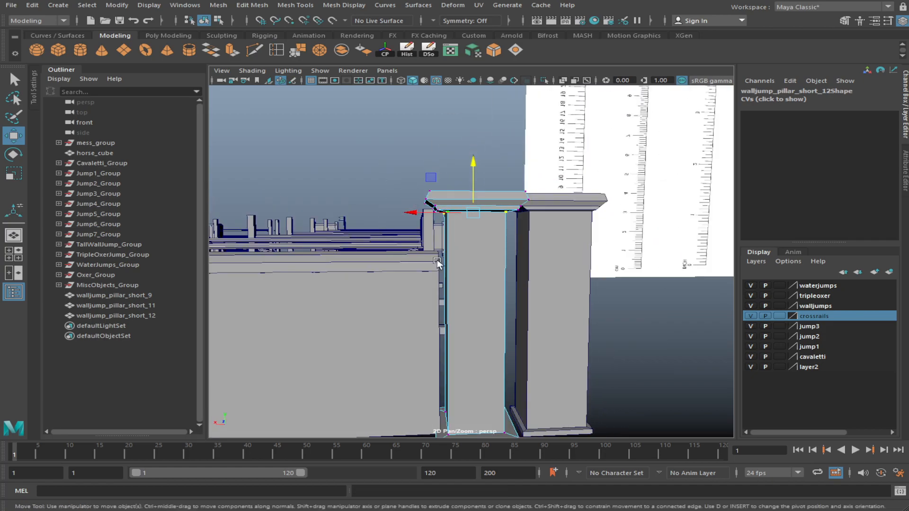
pyautogui.keyDown('alt'); pyautogui.moveTo(457, 311); pyautogui.dragTo(496, 301); pyautogui.keyUp('alt')
pyautogui.keyDown('alt'); pyautogui.moveTo(399, 282); pyautogui.dragTo(551, 291); pyautogui.keyUp('alt')
pyautogui.keyDown('alt'); pyautogui.moveTo(514, 233); pyautogui.dragTo(552, 206, button='middle'); pyautogui.keyUp('alt')
pyautogui.keyDown('alt'); pyautogui.moveTo(551, 207); pyautogui.dragTo(544, 178); pyautogui.keyUp('alt')
pyautogui.press('r')
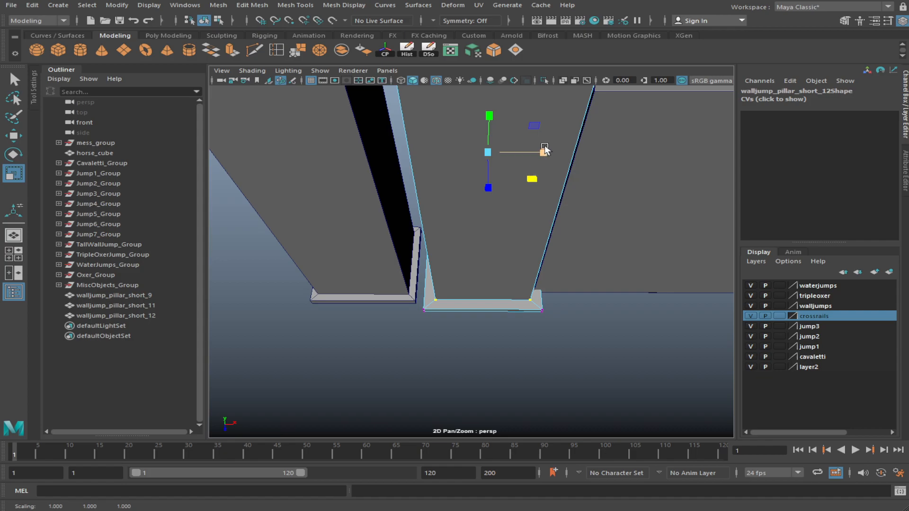
pyautogui.scroll(-5, 515, 188)
pyautogui.keyDown('alt'); pyautogui.moveTo(512, 192); pyautogui.dragTo(580, 215); pyautogui.keyUp('alt')
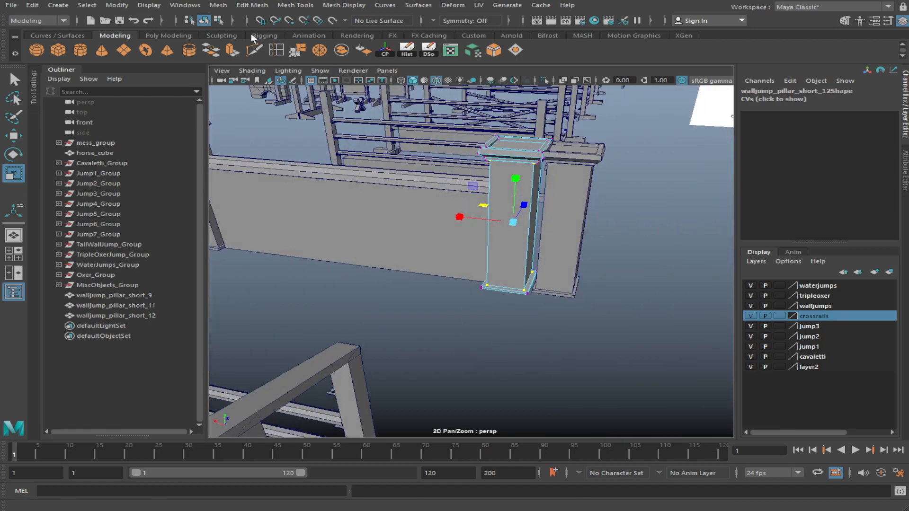
# Return to object mode and delete the original tall pillar standing next to the new one
pyautogui.press('F8')
pyautogui.press('w')
pyautogui.click(578, 165)
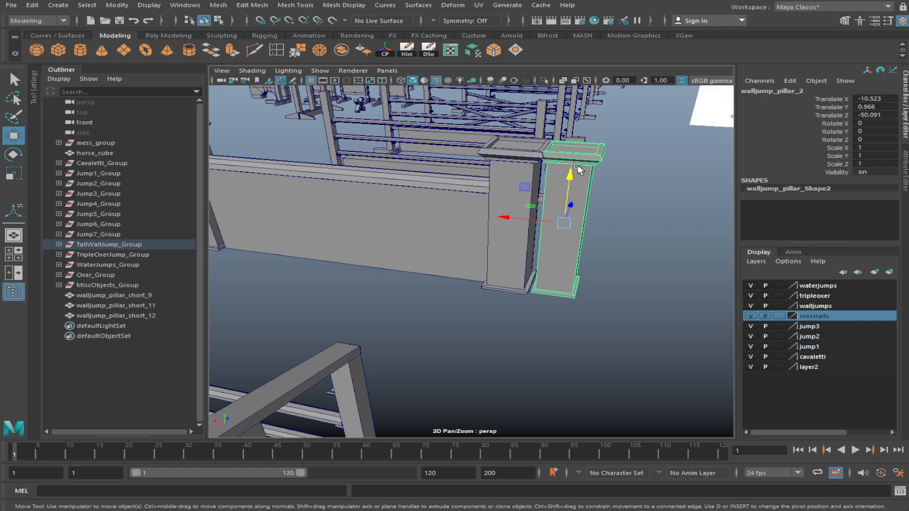
pyautogui.press('Delete')
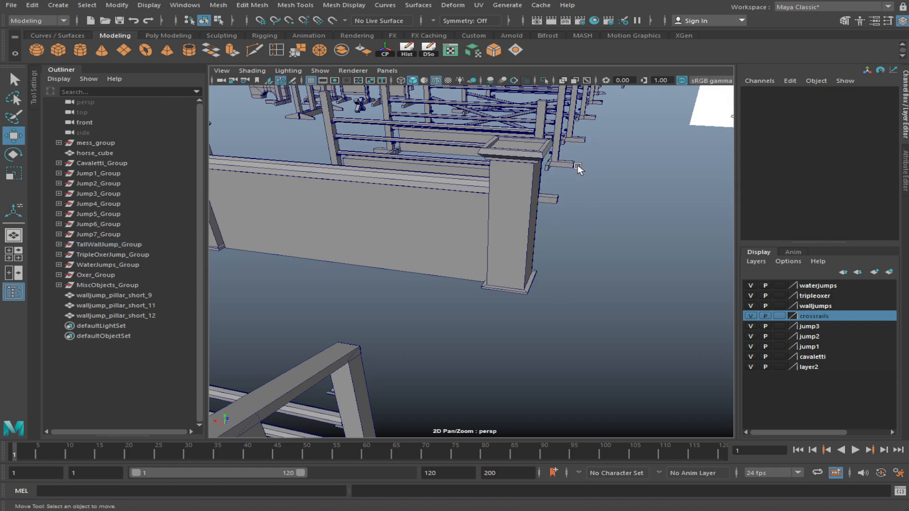
# Duplicate the new tall pillar and move the copy along X to the wall's opposite end, at X 36.029
pyautogui.keyDown('alt'); pyautogui.moveTo(559, 220); pyautogui.dragTo(548, 241); pyautogui.keyUp('alt')
pyautogui.click(518, 241)
pyautogui.scroll(-5, 522, 246)
pyautogui.moveTo(488, 257)
pyautogui.keyDown('alt'); pyautogui.mouseDown()
pyautogui.moveTo(507, 259)
pyautogui.moveTo(482, 258)
pyautogui.mouseUp(); pyautogui.keyUp('alt')
pyautogui.keyDown('alt'); pyautogui.moveTo(482, 259); pyautogui.dragTo(566, 280, button='middle'); pyautogui.keyUp('alt')
pyautogui.moveTo(533, 272); pyautogui.dragTo(328, 260)
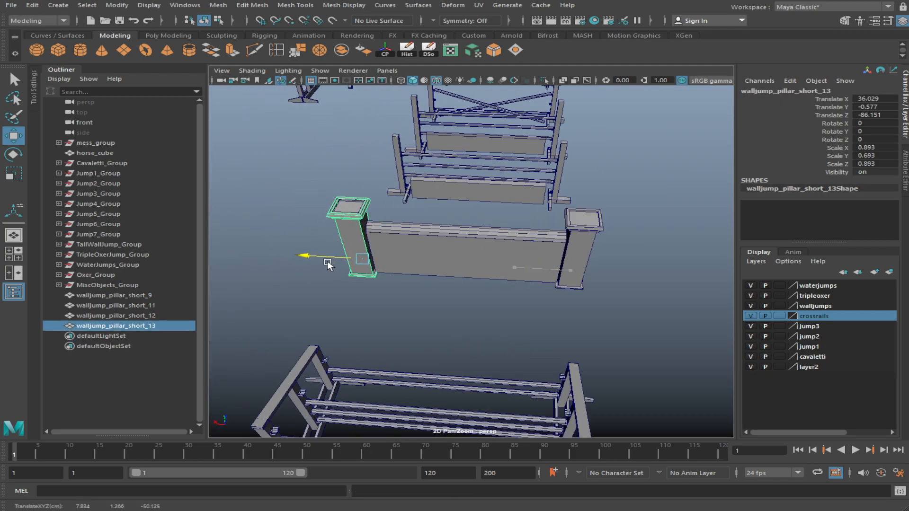
pyautogui.press('f')
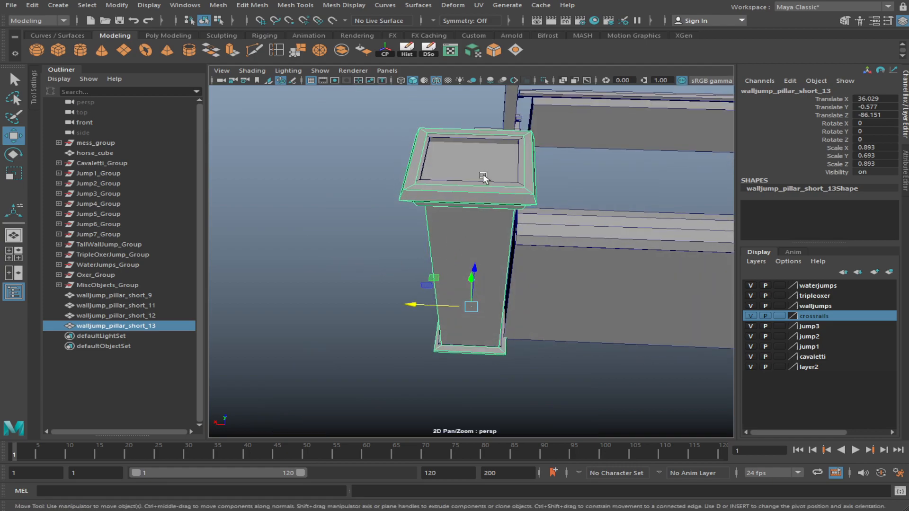
# Delete the original pillar overlapping the copy at the wall's opposite end, and select the copy
pyautogui.click(477, 138)
pyautogui.press('Delete')
pyautogui.keyDown('alt'); pyautogui.moveTo(532, 305); pyautogui.dragTo(558, 274); pyautogui.keyUp('alt')
pyautogui.click(480, 296)
# Inspect the tall wall with its two new pillars and the neighbouring triple oxer from several sides
pyautogui.scroll(-5, 389, 333)
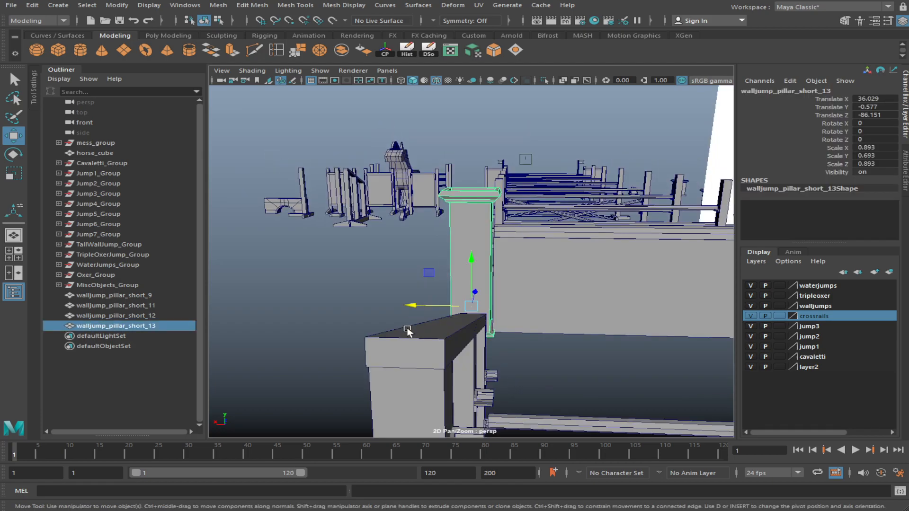
pyautogui.keyDown('alt'); pyautogui.moveTo(406, 330); pyautogui.dragTo(676, 316); pyautogui.keyUp('alt')
pyautogui.keyDown('alt'); pyautogui.moveTo(566, 308); pyautogui.dragTo(550, 341); pyautogui.keyUp('alt')
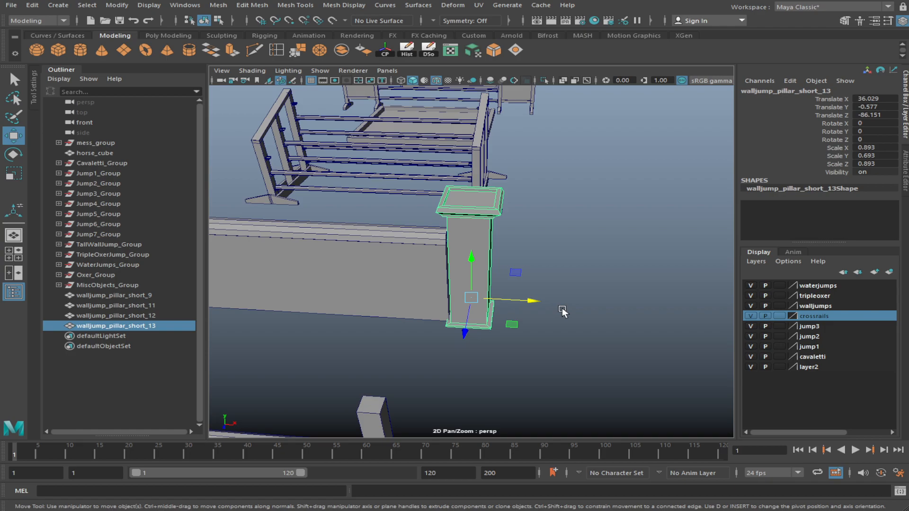
pyautogui.click(636, 277)
pyautogui.keyDown('alt'); pyautogui.moveTo(578, 299); pyautogui.dragTo(488, 337); pyautogui.keyUp('alt')
pyautogui.scroll(-4, 507, 316)
pyautogui.keyDown('alt'); pyautogui.moveTo(369, 327); pyautogui.dragTo(568, 309); pyautogui.keyUp('alt')
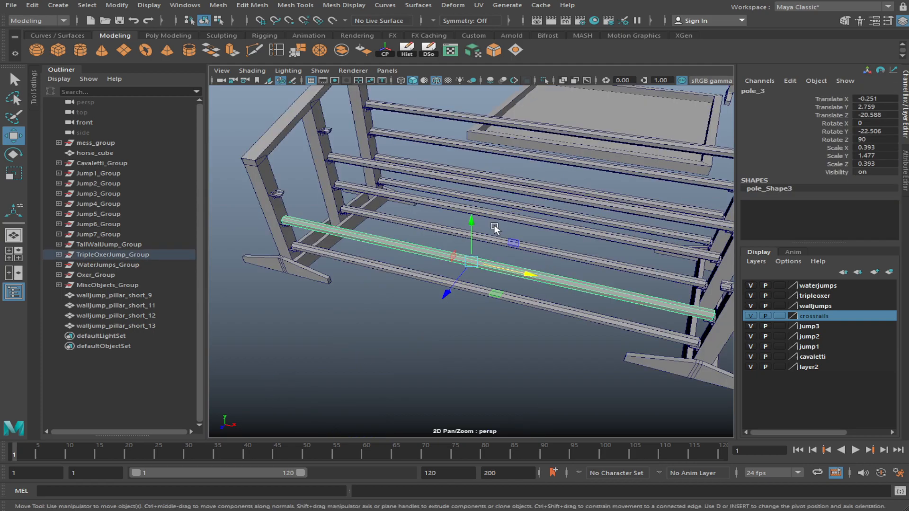
pyautogui.scroll(-5, 495, 226)
pyautogui.keyDown('alt'); pyautogui.moveTo(495, 227); pyautogui.dragTo(607, 297); pyautogui.keyUp('alt')
pyautogui.click(607, 297)
pyautogui.scroll(-5, 513, 336)
pyautogui.keyDown('alt'); pyautogui.moveTo(513, 335); pyautogui.dragTo(535, 343); pyautogui.keyUp('alt')
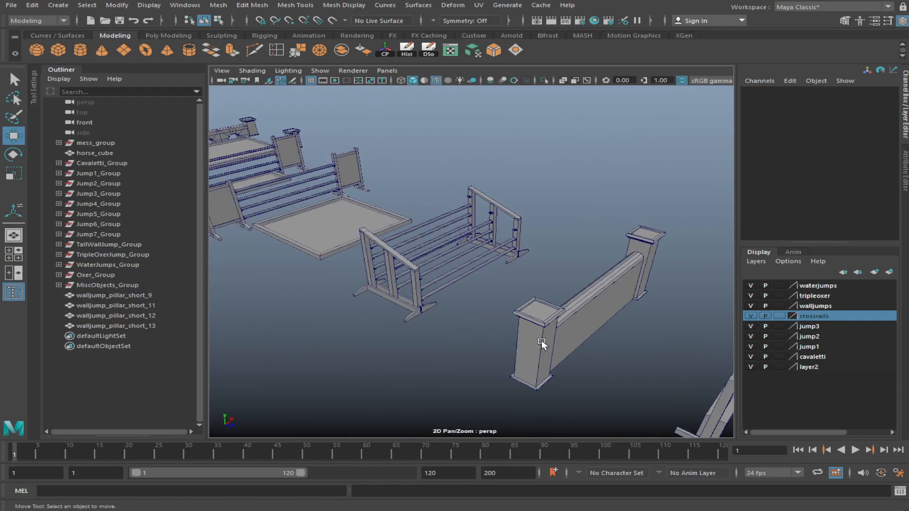
# Duplicate the short pillar beside the ruler and move the copy next to the arched water jump, at X 13.116, Z -154.527
pyautogui.scroll(-5, 533, 345)
pyautogui.scroll(2, 533, 344)
pyautogui.click(517, 299)
pyautogui.hotkey('ctrl', 'd')
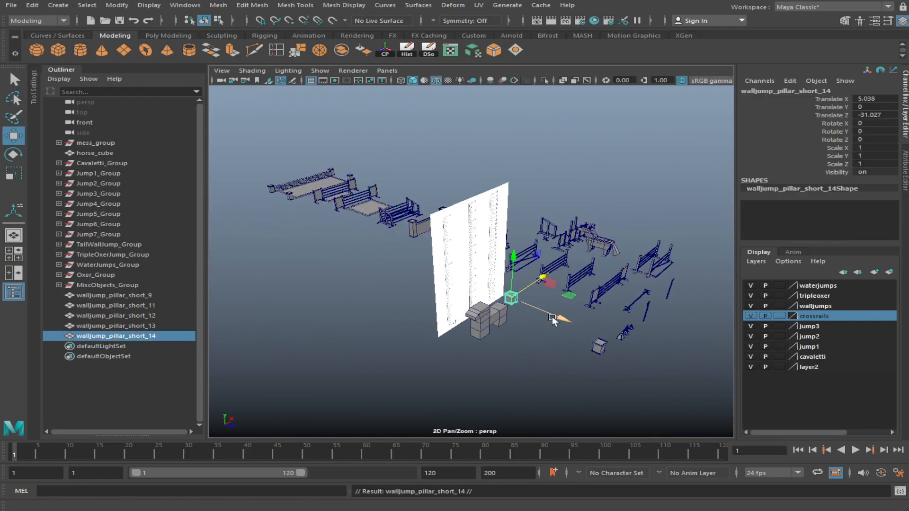
pyautogui.moveTo(517, 298); pyautogui.dragTo(425, 295)
pyautogui.press('f')
pyautogui.scroll(-4, 425, 296)
pyautogui.keyDown('alt'); pyautogui.moveTo(425, 296); pyautogui.dragTo(597, 305, button='middle'); pyautogui.keyUp('alt')
pyautogui.moveTo(597, 306); pyautogui.dragTo(447, 295)
pyautogui.press('f')
pyautogui.keyDown('alt'); pyautogui.moveTo(564, 266); pyautogui.dragTo(444, 216); pyautogui.keyUp('alt')
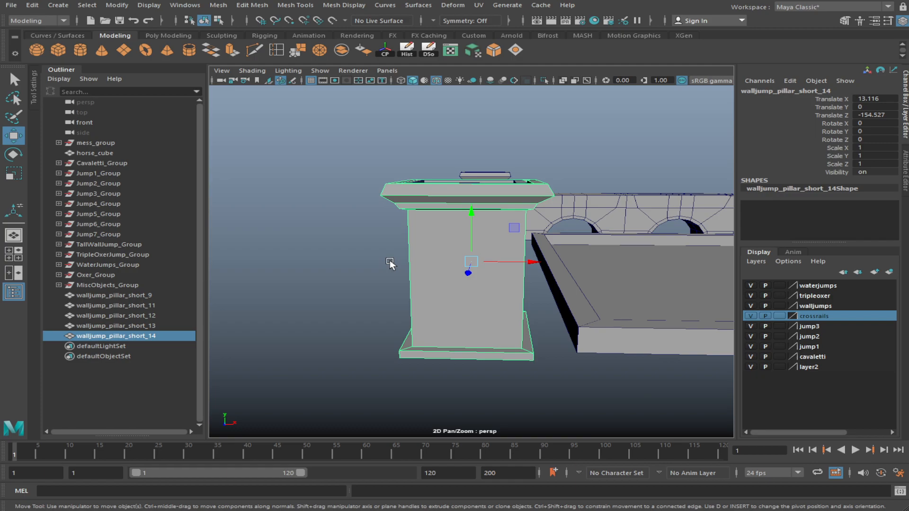
pyautogui.click(337, 268)
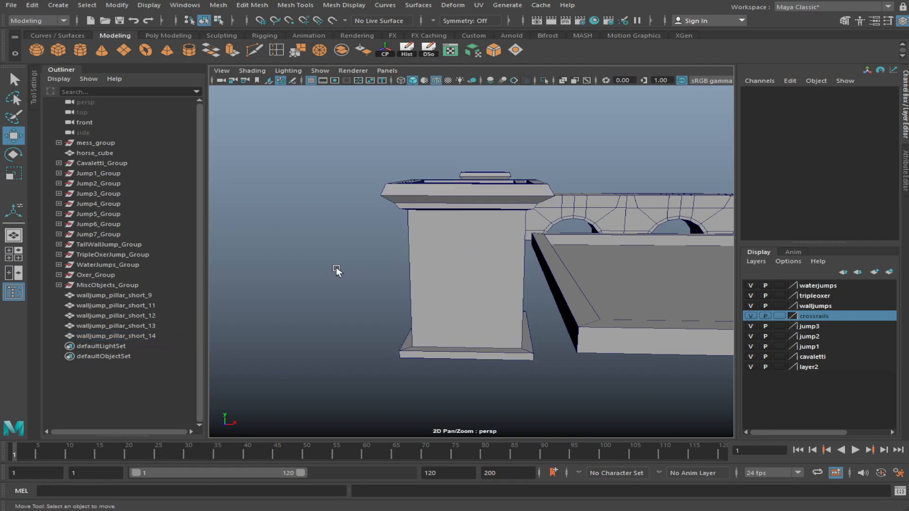
# Scale the pillar copy beside the water pool to 0.814 in X and Z, and remove the original pillar it overlaps
pyautogui.keyDown('alt'); pyautogui.moveTo(469, 240); pyautogui.dragTo(476, 252); pyautogui.keyUp('alt')
pyautogui.click(470, 276)
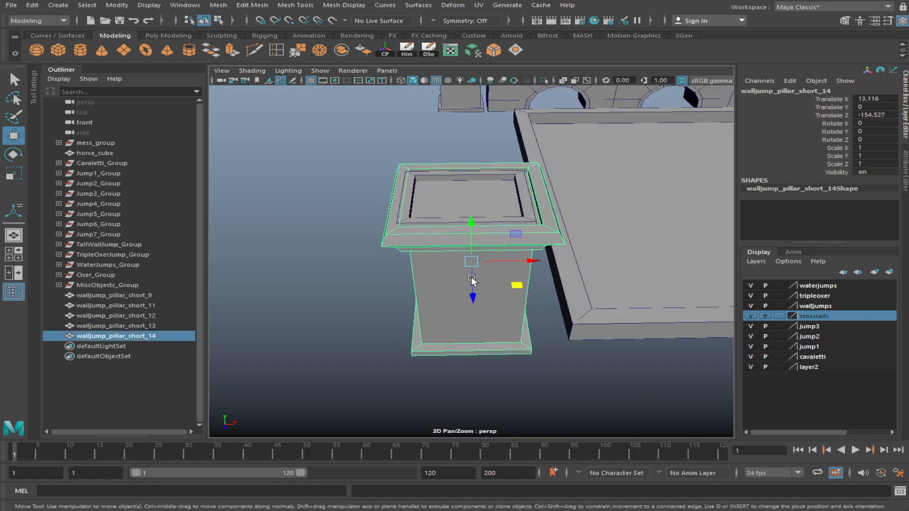
pyautogui.press('r')
pyautogui.press('f')
pyautogui.moveTo(509, 281); pyautogui.dragTo(517, 285)
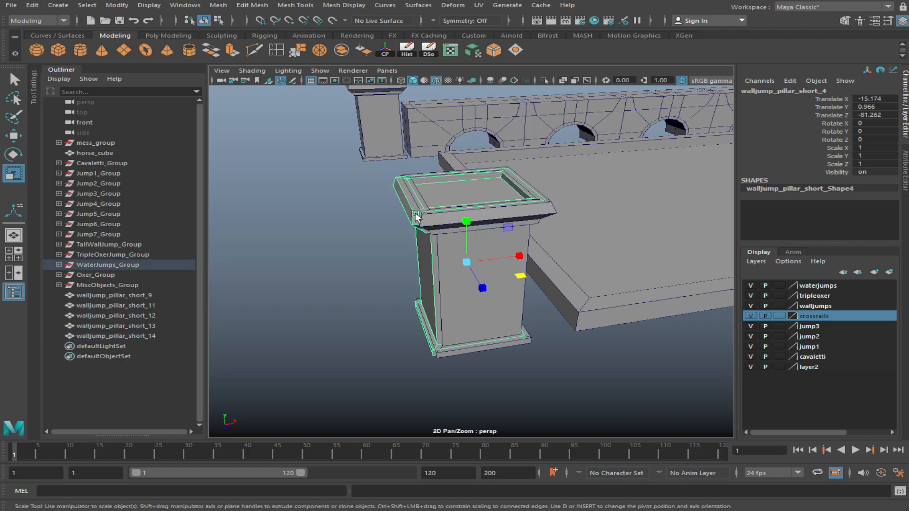
pyautogui.click(417, 212)
pyautogui.moveTo(463, 270)
pyautogui.keyDown('alt'); pyautogui.mouseDown()
pyautogui.moveTo(462, 305)
pyautogui.moveTo(428, 348)
pyautogui.moveTo(443, 262)
pyautogui.moveTo(490, 277)
pyautogui.moveTo(457, 269)
pyautogui.mouseUp(); pyautogui.keyUp('alt')
# Adjust the height of the resized pool pillar by moving its top cap vertices vertically, and return to object selection
pyautogui.click(469, 247)
pyautogui.press('F9')
pyautogui.moveTo(379, 159); pyautogui.dragTo(588, 229)
pyautogui.moveTo(473, 147); pyautogui.dragTo(478, 157)
pyautogui.press('w')
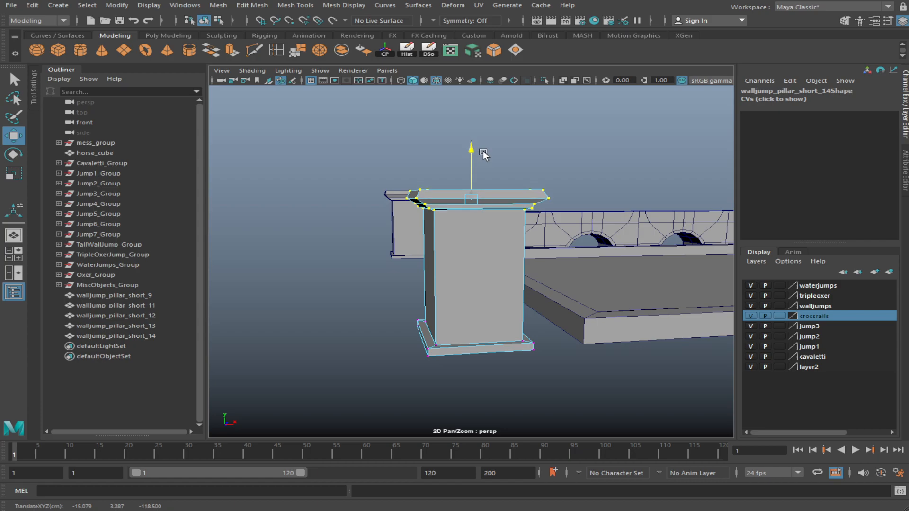
pyautogui.click(384, 279)
pyautogui.scroll(-3, 384, 279)
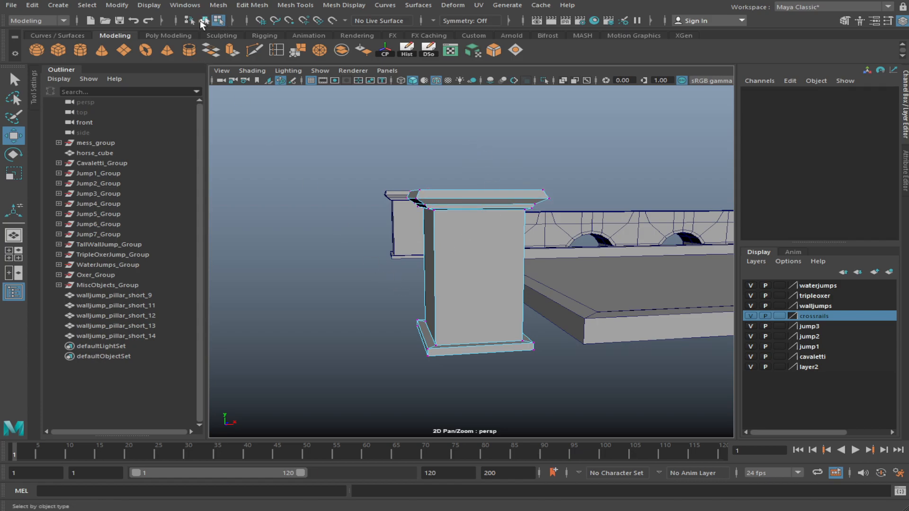
pyautogui.press('F8')
pyautogui.keyDown('alt'); pyautogui.moveTo(314, 154); pyautogui.dragTo(337, 262); pyautogui.keyUp('alt')
pyautogui.click(336, 262)
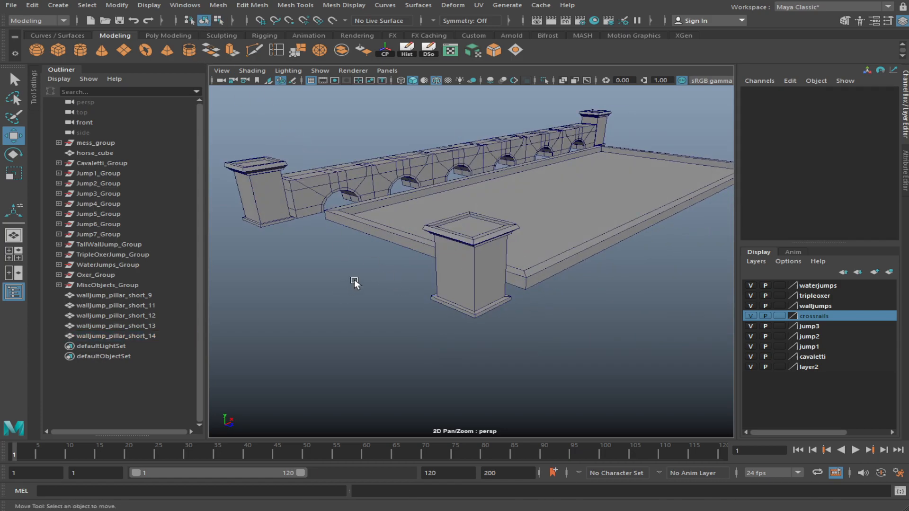
# Duplicate the resized pool pillar and move the copy along Z to the arched wall's end, at Z -168.947
pyautogui.click(473, 275)
pyautogui.scroll(-3, 473, 275)
pyautogui.keyDown('alt'); pyautogui.moveTo(474, 275); pyautogui.dragTo(300, 247); pyautogui.keyUp('alt')
pyautogui.hotkey('ctrl', 'd')
pyautogui.press('f')
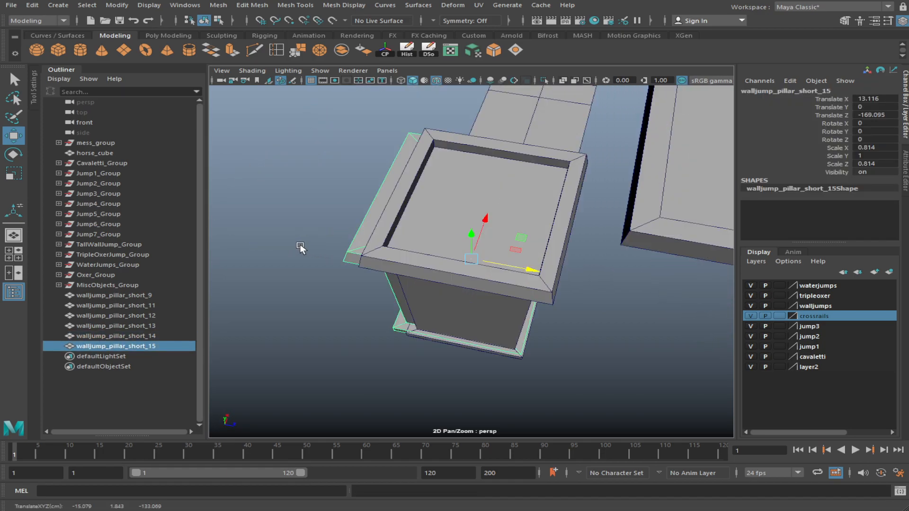
pyautogui.keyDown('alt'); pyautogui.moveTo(359, 266); pyautogui.dragTo(388, 278); pyautogui.keyUp('alt')
pyautogui.moveTo(519, 269); pyautogui.dragTo(534, 229)
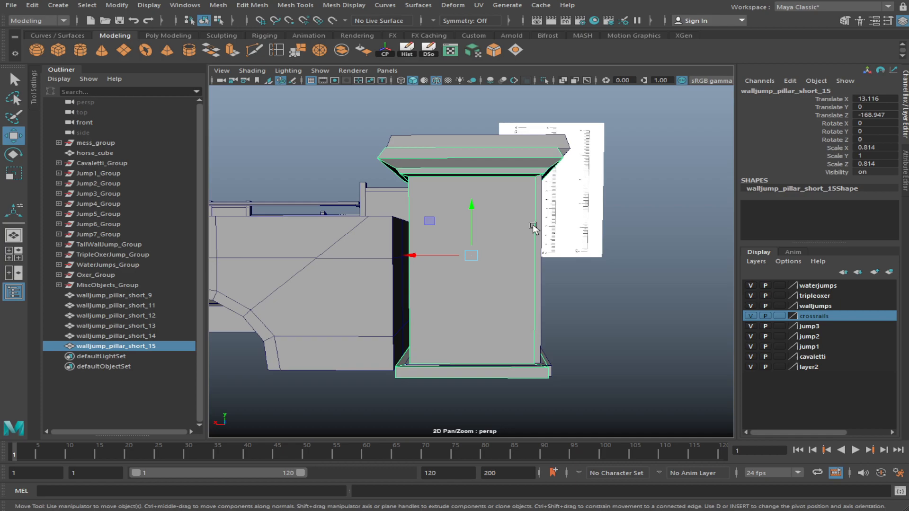
pyautogui.keyDown('alt'); pyautogui.moveTo(571, 274); pyautogui.dragTo(547, 250); pyautogui.keyUp('alt')
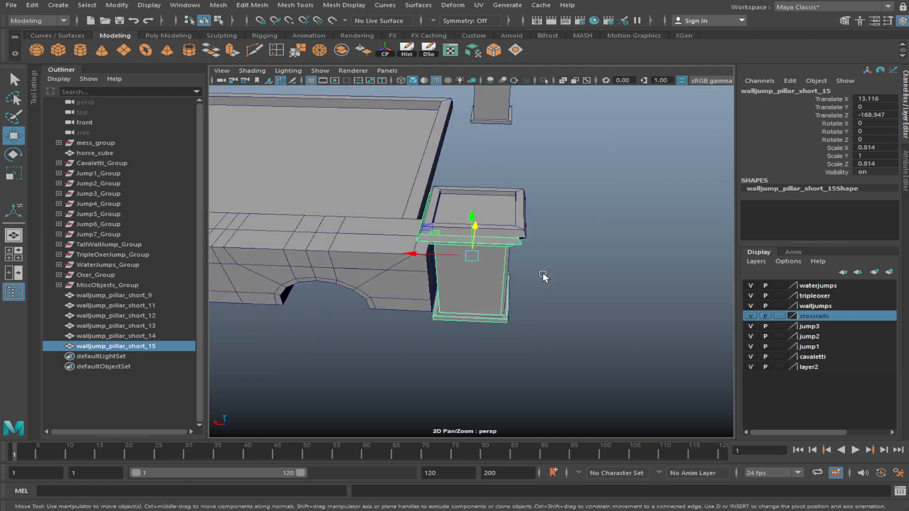
# Delete the original pillar overlapping the copy at the arched wall's end
pyautogui.click(503, 199)
pyautogui.press('Delete')
pyautogui.scroll(-5, 527, 219)
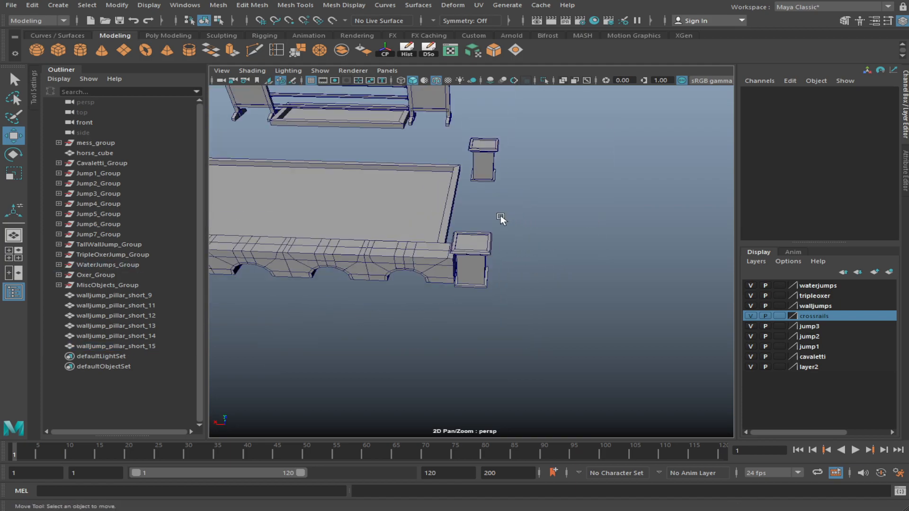
# Duplicate both new water-jump pillars together and move the copies along X to the jump's opposite side, at X 45.584
pyautogui.click(489, 173)
pyautogui.keyDown('shift'); pyautogui.click(477, 239); pyautogui.keyUp('shift')
pyautogui.hotkey('ctrl', 'd')
pyautogui.scroll(-2, 430, 290)
pyautogui.keyDown('alt'); pyautogui.moveTo(457, 278); pyautogui.dragTo(553, 269, button='middle'); pyautogui.keyUp('alt')
pyautogui.moveTo(528, 256); pyautogui.dragTo(171, 233)
pyautogui.keyDown('alt'); pyautogui.moveTo(351, 236); pyautogui.dragTo(543, 246, button='middle'); pyautogui.keyUp('alt')
pyautogui.scroll(5, 543, 246)
pyautogui.moveTo(369, 251); pyautogui.dragTo(478, 242)
# Delete the original pillars overlapping the copies on the water jump's opposite side
pyautogui.keyDown('shift'); pyautogui.moveTo(343, 390); pyautogui.dragTo(457, 296); pyautogui.keyUp('shift')
pyautogui.press('Delete')
pyautogui.scroll(-6, 444, 297)
pyautogui.keyDown('alt'); pyautogui.moveTo(554, 291); pyautogui.dragTo(454, 270); pyautogui.keyUp('alt')
# Parent walljump_pillar_short_14 through walljump_pillar_short_17 under WaterJump_Arches_Group inside WaterJumps_Group
pyautogui.click(321, 253)
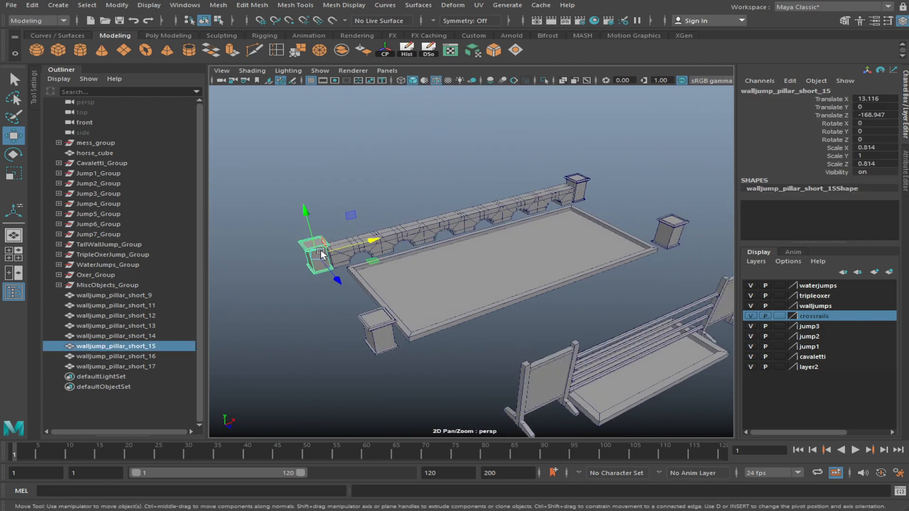
pyautogui.click(445, 229)
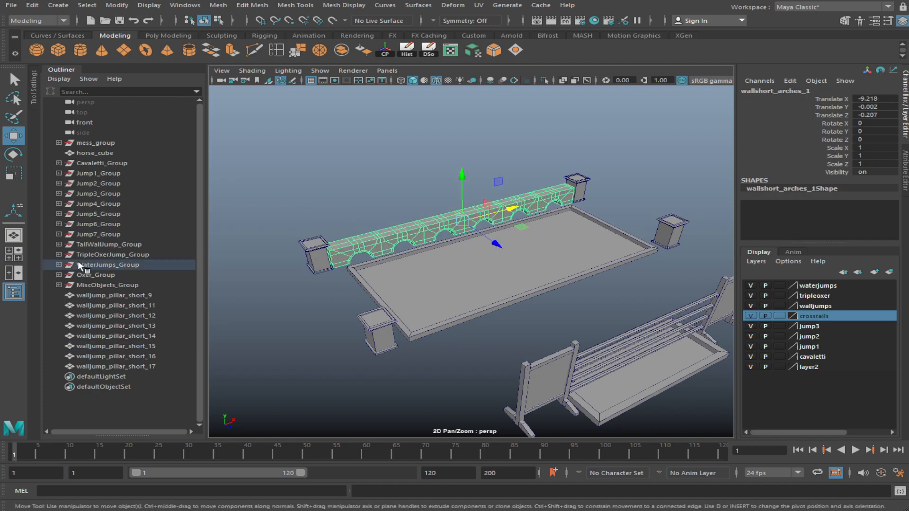
pyautogui.click(59, 266)
pyautogui.click(66, 295)
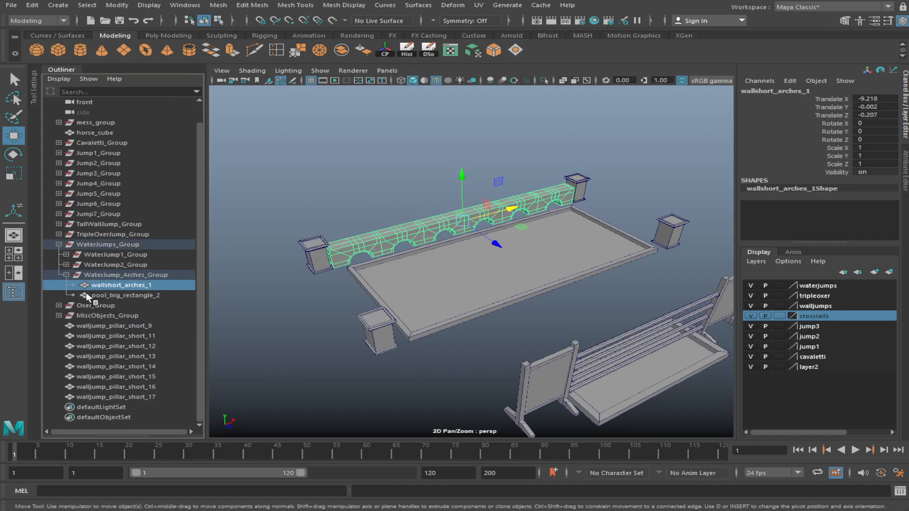
pyautogui.moveTo(253, 369); pyautogui.dragTo(663, 160)
pyautogui.click(151, 367)
pyautogui.keyDown('shift'); pyautogui.click(153, 397); pyautogui.keyUp('shift')
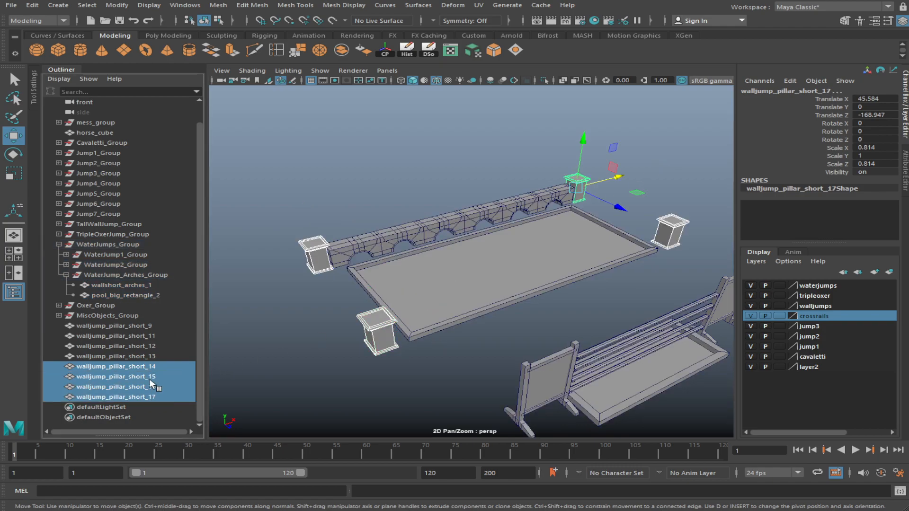
pyautogui.moveTo(142, 363); pyautogui.dragTo(157, 280, button='middle')
pyautogui.click(159, 285)
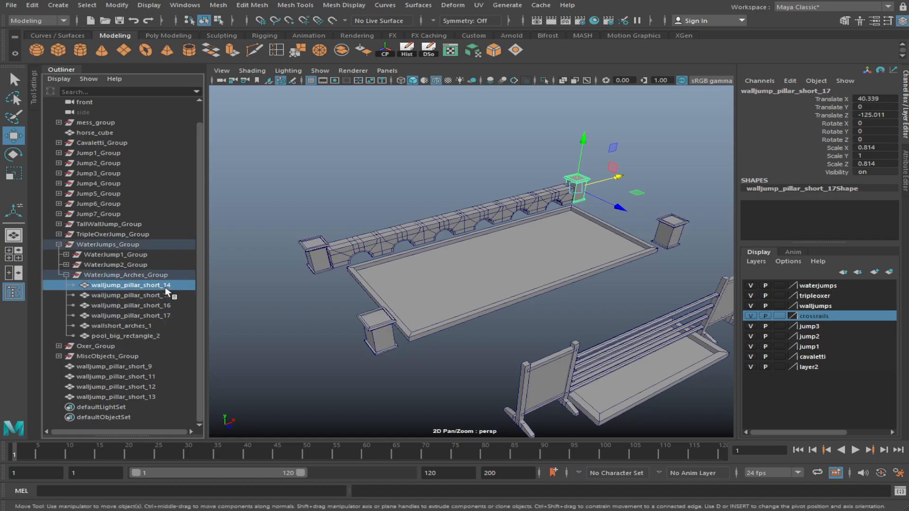
# Rename walljump_pillar_short_17 in WaterJump_Arches_Group as walljump_pillar_short_1
pyautogui.keyDown('alt'); pyautogui.moveTo(441, 294); pyautogui.dragTo(391, 300); pyautogui.keyUp('alt')
pyautogui.click(639, 222)
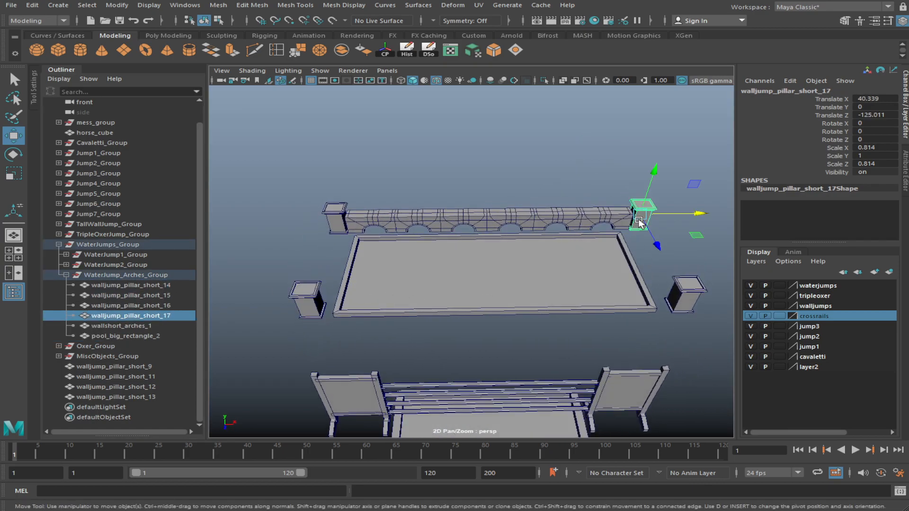
pyautogui.doubleClick(116, 317)
pyautogui.click(174, 317)
pyautogui.press('BackSpace')
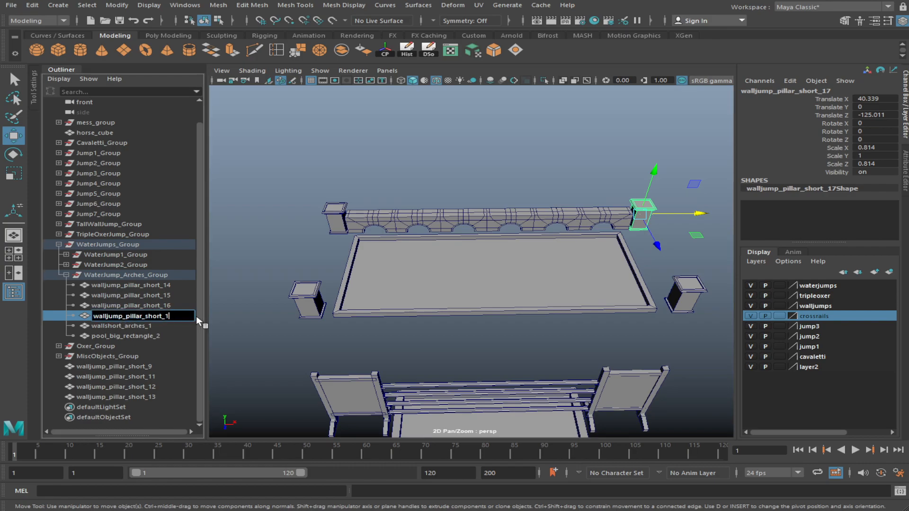
pyautogui.press('Down')
# Rename walljump_pillar_short_16 in WaterJump_Arches_Group as walljump_pillar_short_2
pyautogui.click(163, 306)
pyautogui.doubleClick(163, 306)
pyautogui.click(170, 310)
pyautogui.press('BackSpace')
pyautogui.press('BackSpace')
pyautogui.write('2')
pyautogui.click(206, 324)
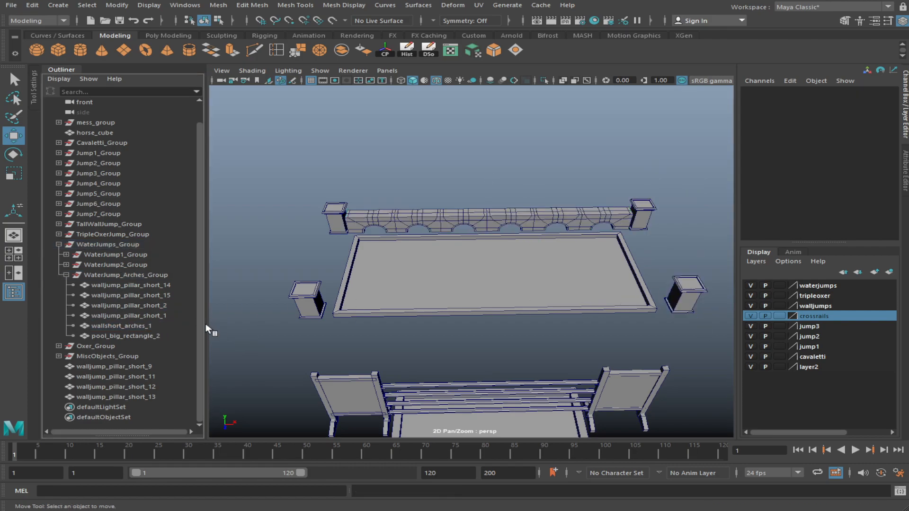
# Reorder WaterJump_Arches_Group so walljump_pillar_short_1 and walljump_pillar_short_2 come first
pyautogui.click(167, 316)
pyautogui.moveTo(166, 316); pyautogui.dragTo(167, 290, button='middle')
pyautogui.click(166, 314)
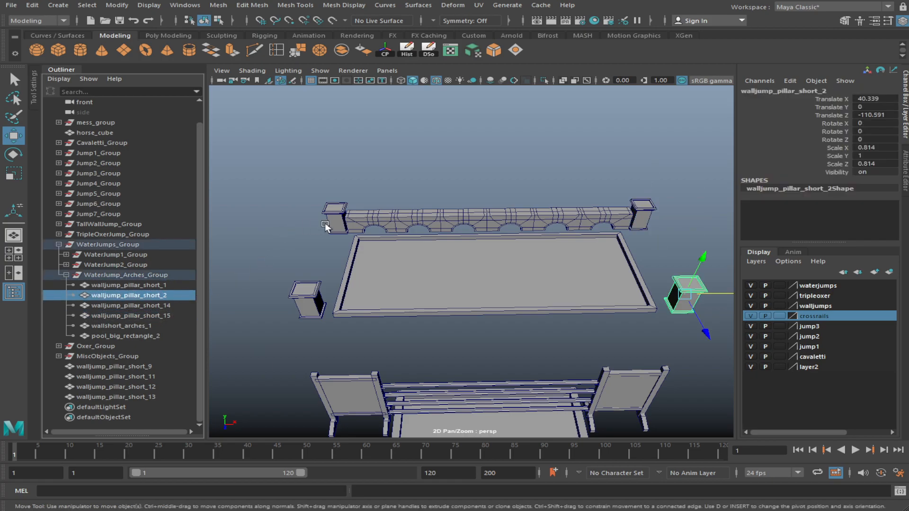
# Rename walljump_pillar_short_15 as walljump_pillar_short_3 and place it directly after walljump_pillar_short_2 in its group
pyautogui.click(180, 316)
pyautogui.doubleClick(170, 316)
pyautogui.click(171, 316)
pyautogui.press('BackSpace')
pyautogui.press('BackSpace')
pyautogui.write('3')
pyautogui.press('Return')
pyautogui.click(169, 315)
pyautogui.moveTo(169, 314); pyautogui.dragTo(175, 305, button='middle')
# Rename walljump_pillar_short_14 in WaterJump_Arches_Group as walljump_pillar_short_4
pyautogui.click(176, 316)
pyautogui.doubleClick(165, 316)
pyautogui.moveTo(163, 316); pyautogui.dragTo(184, 316)
pyautogui.write('_4')
pyautogui.press('Return')
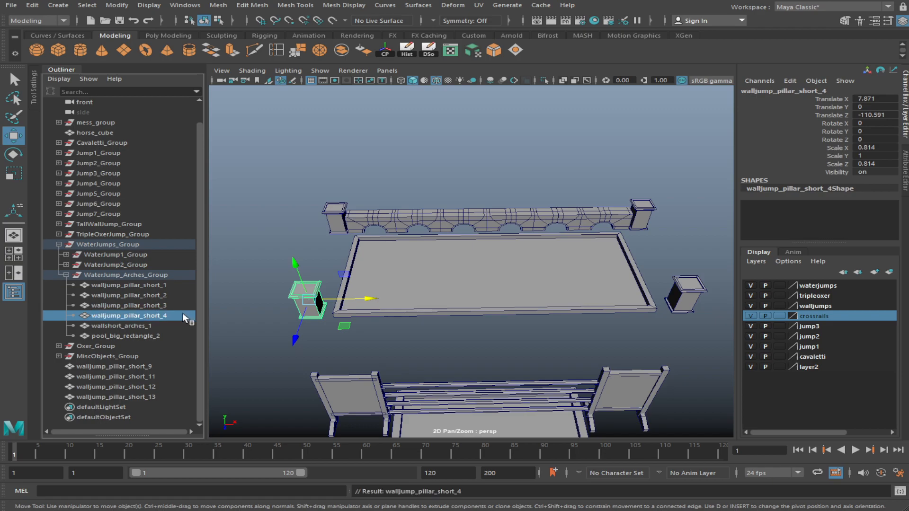
# Deselect everything and hide layer2
pyautogui.click(361, 168)
pyautogui.scroll(-6, 362, 168)
pyautogui.keyDown('alt'); pyautogui.moveTo(417, 227); pyautogui.dragTo(473, 241); pyautogui.keyUp('alt')
pyautogui.scroll(-5, 467, 201)
pyautogui.keyDown('alt'); pyautogui.moveTo(488, 251); pyautogui.dragTo(478, 217, button='middle'); pyautogui.keyUp('alt')
pyautogui.scroll(3, 467, 201)
pyautogui.scroll(-3, 478, 215)
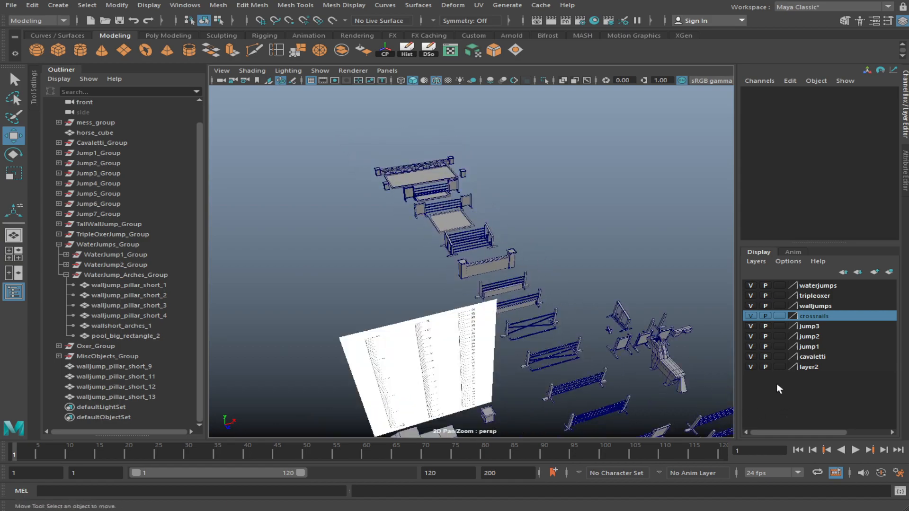
pyautogui.click(749, 367)
# Survey the full row of jumps and the remaining loose pillars from several distances
pyautogui.keyDown('alt'); pyautogui.moveTo(449, 394); pyautogui.dragTo(416, 301, button='middle'); pyautogui.keyUp('alt')
pyautogui.scroll(5, 416, 301)
pyautogui.keyDown('alt'); pyautogui.moveTo(429, 265); pyautogui.dragTo(440, 301, button='middle'); pyautogui.keyUp('alt')
pyautogui.scroll(-8, 439, 300)
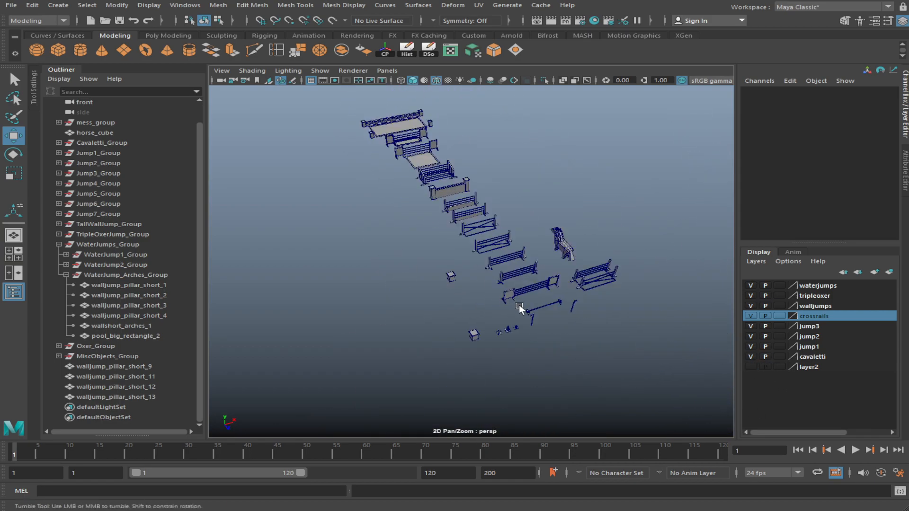
pyautogui.scroll(5, 405, 263)
pyautogui.scroll(-3, 413, 248)
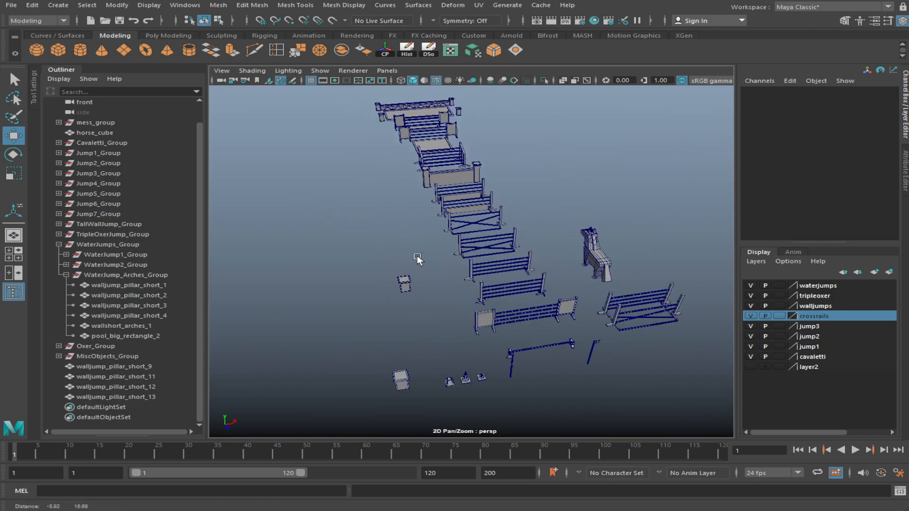
pyautogui.keyDown('alt'); pyautogui.moveTo(413, 249); pyautogui.dragTo(470, 323, button='middle'); pyautogui.keyUp('alt')
pyautogui.scroll(5, 471, 323)
# Frame the tall wall jump from its walljump_pillar_short_12 and collapse WaterJumps_Group in the scene hierarchy
pyautogui.click(499, 319)
pyautogui.press('f')
pyautogui.keyDown('alt'); pyautogui.moveTo(526, 322); pyautogui.dragTo(507, 346); pyautogui.keyUp('alt')
pyautogui.scroll(-3, 508, 345)
pyautogui.keyDown('alt'); pyautogui.moveTo(507, 345); pyautogui.dragTo(449, 291, button='middle'); pyautogui.keyUp('alt')
pyautogui.keyDown('alt'); pyautogui.moveTo(449, 293); pyautogui.dragTo(489, 340); pyautogui.keyUp('alt')
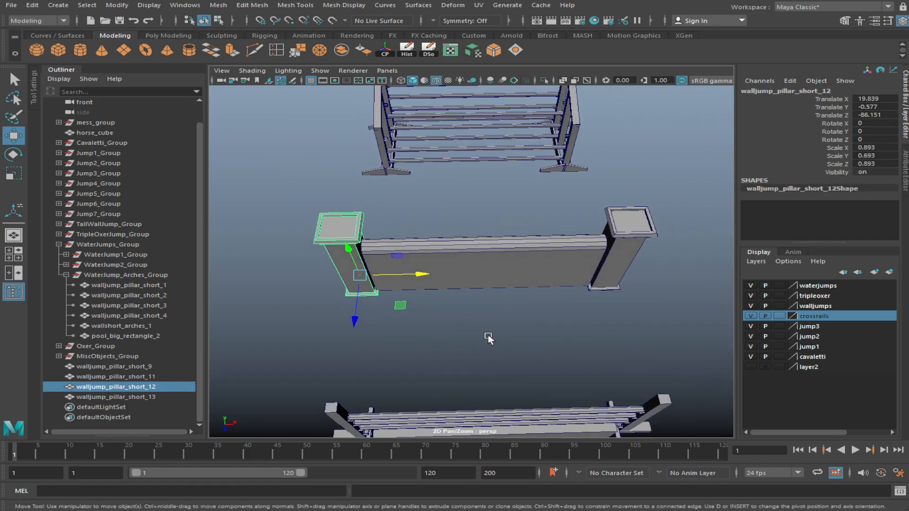
pyautogui.click(67, 275)
pyautogui.click(59, 273)
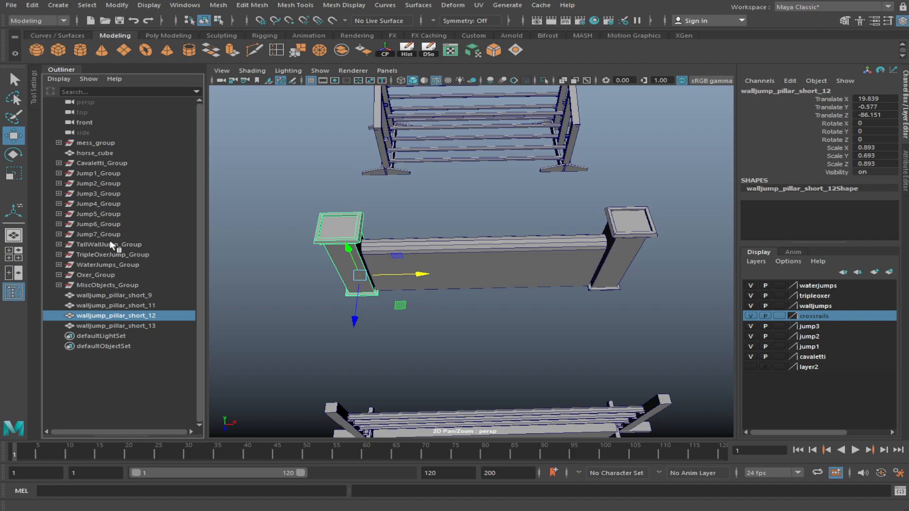
# Expand TallWallJump_Group and parent the tall wall's two new pillars under it
pyautogui.moveTo(289, 203); pyautogui.dragTo(483, 281)
pyautogui.click(59, 244)
pyautogui.click(97, 256)
pyautogui.click(100, 265)
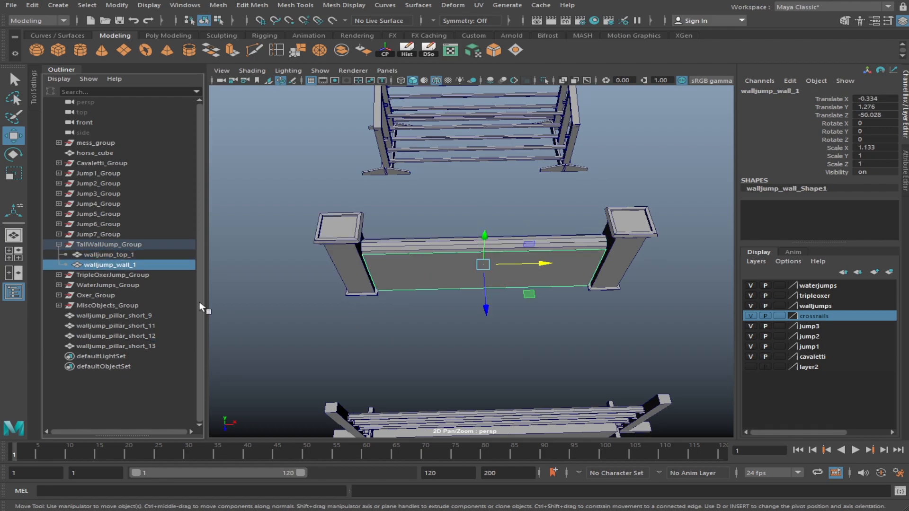
pyautogui.click(344, 229)
pyautogui.keyDown('shift'); pyautogui.click(642, 220); pyautogui.keyUp('shift')
pyautogui.moveTo(148, 337); pyautogui.dragTo(139, 252, button='middle')
pyautogui.click(137, 256)
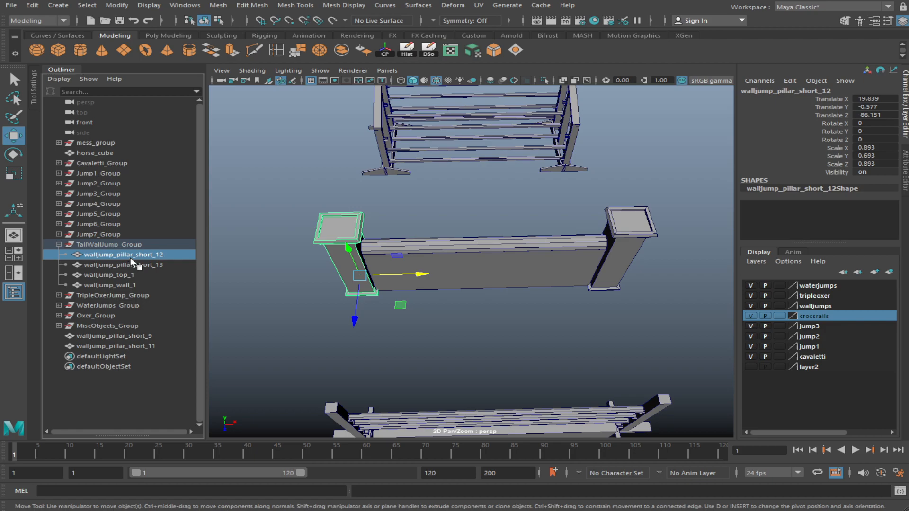
# Rename walljump_pillar_short_12 in TallWallJump_Group as walljump_pillar_tall_1
pyautogui.doubleClick(132, 259)
pyautogui.moveTo(158, 256)
pyautogui.mouseDown()
pyautogui.moveTo(171, 256)
pyautogui.moveTo(154, 255)
pyautogui.mouseUp()
pyautogui.write('Ta')
pyautogui.press('BackSpace')
pyautogui.press('BackSpace')
pyautogui.write('tall')
pyautogui.press('Return')
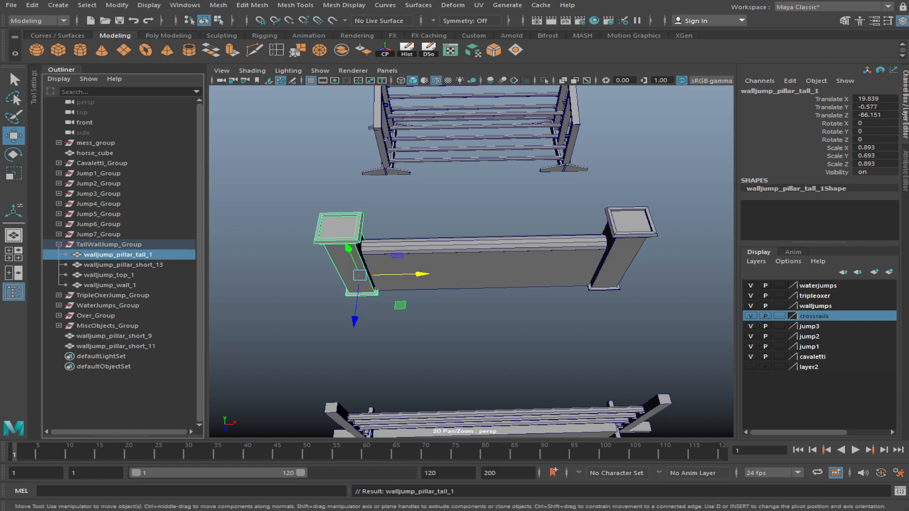
# Rename walljump_pillar_short_13 as walljump_pillar_tall_2, reusing the copied name of the first tall pillar
pyautogui.doubleClick(140, 258)
pyautogui.hotkey('ctrl', 'c')
pyautogui.doubleClick(145, 265)
pyautogui.hotkey('ctrl', 'v')
# Try to swap the number suffixes in the names of the two tall wall pillars
pyautogui.click(142, 255)
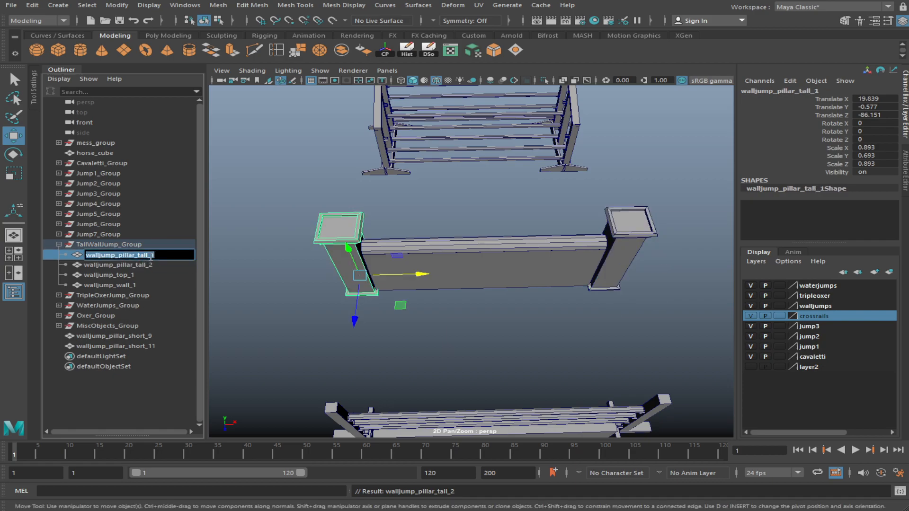
pyautogui.doubleClick(154, 266)
pyautogui.click(161, 281)
pyautogui.click(152, 255)
pyautogui.click(156, 263)
pyautogui.doubleClick(152, 254)
pyautogui.press('Return')
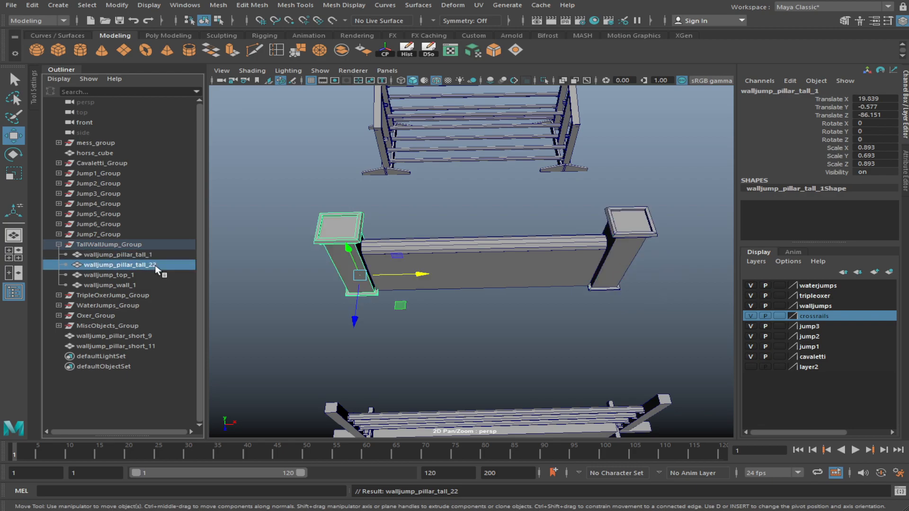
pyautogui.click(160, 265)
pyautogui.click(161, 274)
pyautogui.click(156, 265)
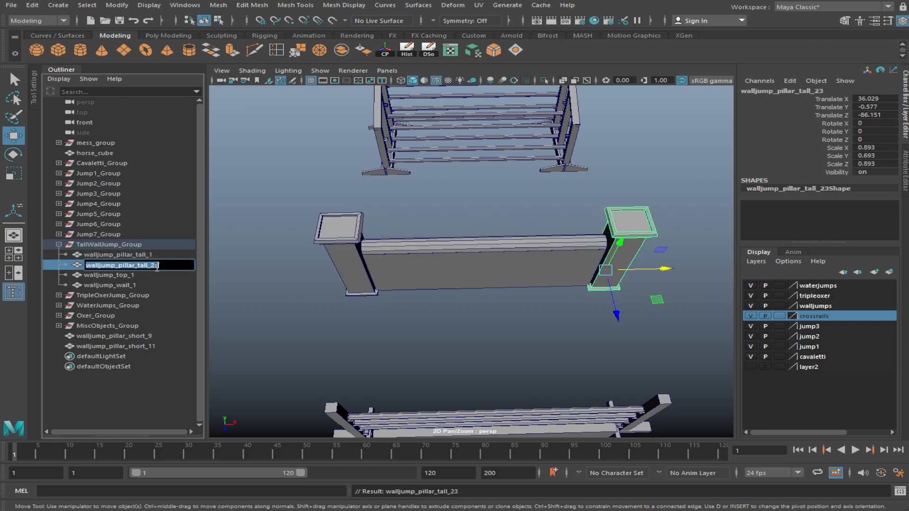
# Rename the tall wall pillar at X 19.839 as walljump_pillar_tall_2
pyautogui.doubleClick(155, 255)
pyautogui.click(155, 255)
pyautogui.press('BackSpace')
pyautogui.write('2')
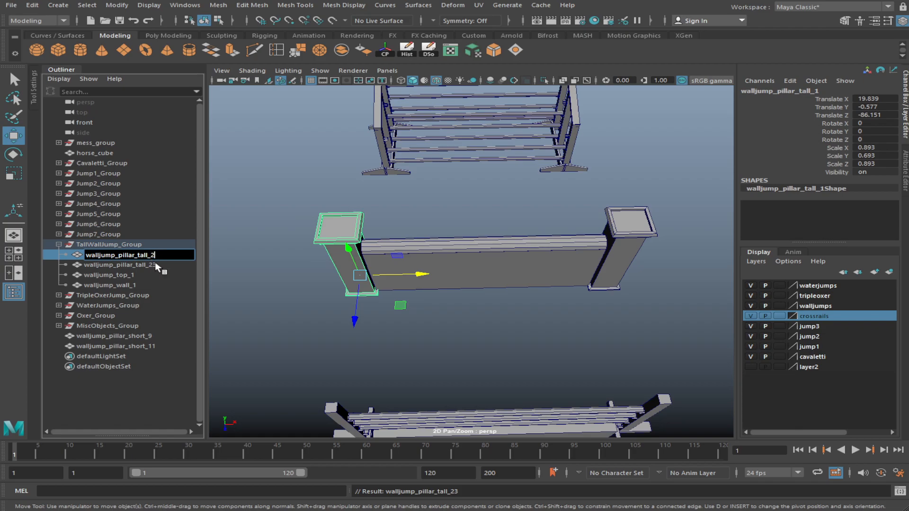
pyautogui.press('Return')
# Rename the tall wall pillar at X 36.029 as walljump_pillar_tall_1 and clear the selection
pyautogui.click(155, 265)
pyautogui.doubleClick(155, 265)
pyautogui.press('End')
pyautogui.press('BackSpace')
pyautogui.press('BackSpace')
pyautogui.write('1')
pyautogui.press('Return')
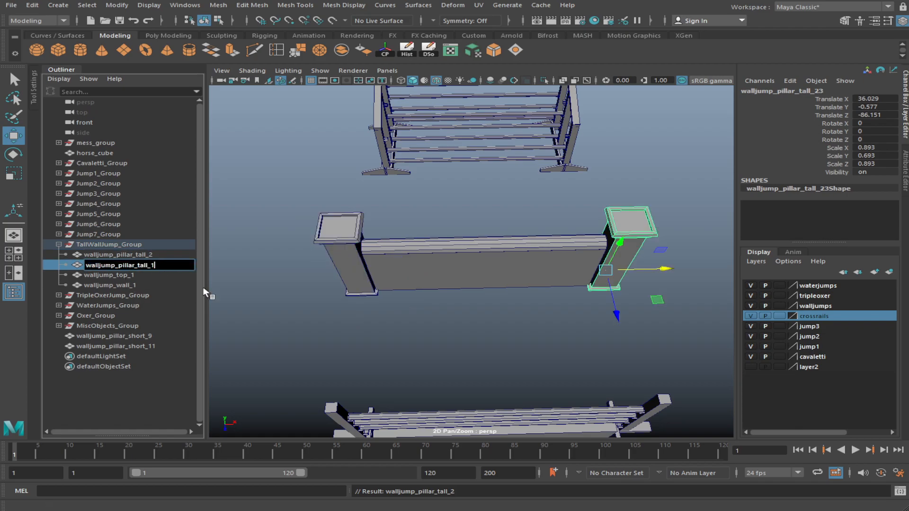
pyautogui.click(247, 284)
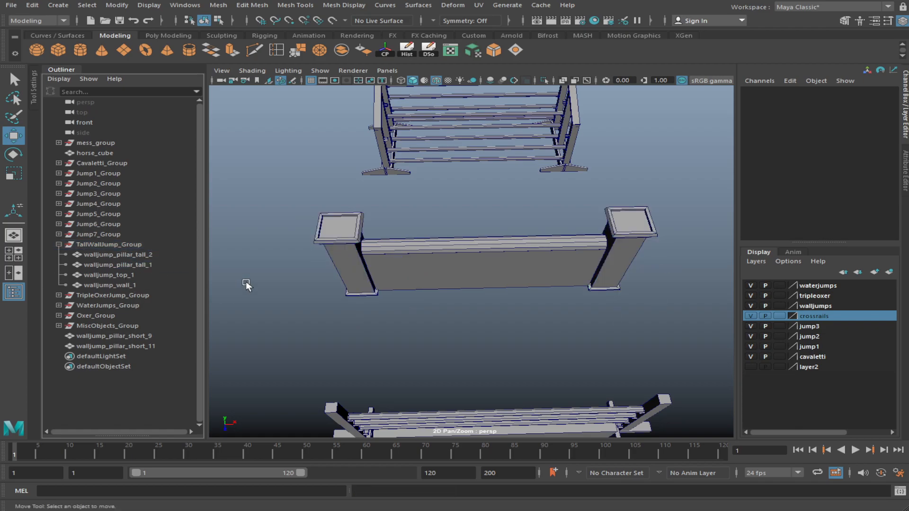
# Collapse TallWallJump_Group and examine the leftover short pillar walljump_pillar_short_9 and its surroundings
pyautogui.click(59, 244)
pyautogui.press('a')
pyautogui.keyDown('alt'); pyautogui.moveTo(463, 308); pyautogui.dragTo(498, 322); pyautogui.keyUp('alt')
pyautogui.click(407, 363)
pyautogui.press('f')
pyautogui.scroll(3, 453, 360)
pyautogui.scroll(-5, 484, 331)
pyautogui.scroll(-10, 501, 331)
pyautogui.keyDown('alt'); pyautogui.moveTo(504, 339); pyautogui.dragTo(493, 290, button='middle'); pyautogui.keyUp('alt')
pyautogui.keyDown('alt'); pyautogui.moveTo(495, 312); pyautogui.dragTo(481, 295); pyautogui.keyUp('alt')
pyautogui.scroll(5, 480, 281)
pyautogui.click(424, 233)
pyautogui.click(360, 280)
pyautogui.press('f')
pyautogui.keyDown('alt'); pyautogui.moveTo(379, 314); pyautogui.dragTo(376, 257); pyautogui.keyUp('alt')
pyautogui.scroll(-6, 447, 275)
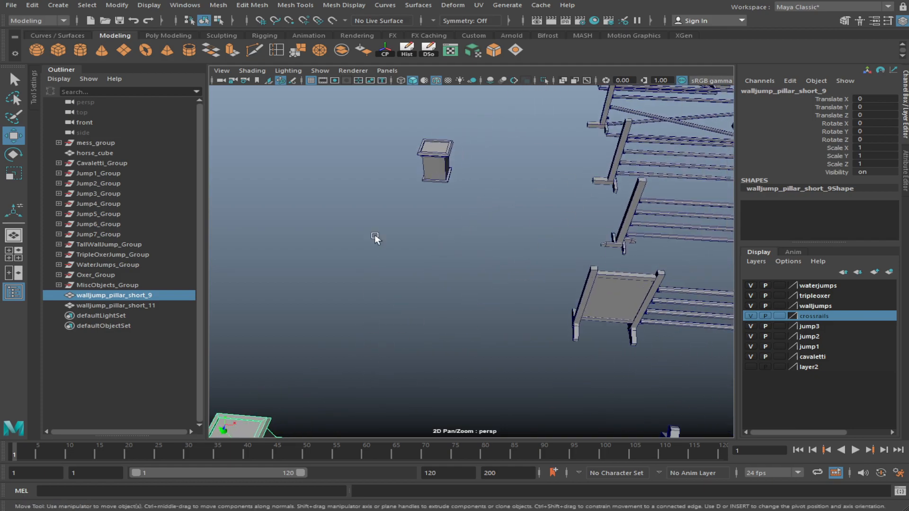
# Examine walljump_pillar_short_11 and its vertices up close, then clear the selection
pyautogui.click(443, 153)
pyautogui.press('f')
pyautogui.hotkey('ctrl', 'F9')
pyautogui.keyDown('alt'); pyautogui.moveTo(416, 195); pyautogui.dragTo(479, 279); pyautogui.keyUp('alt')
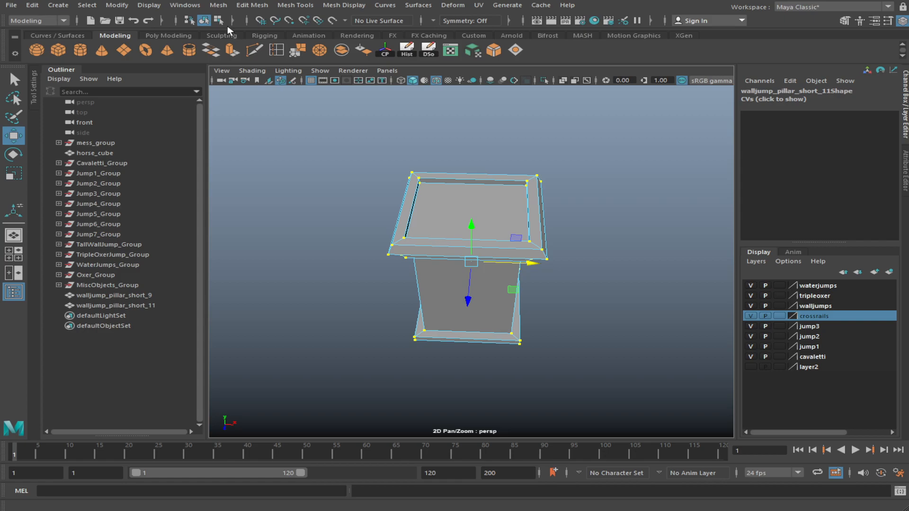
pyautogui.click(300, 228)
pyautogui.press('a')
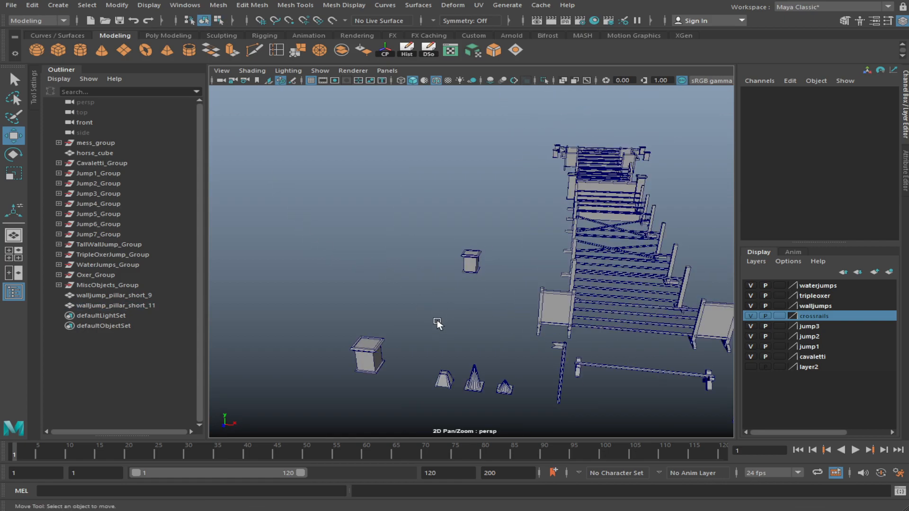
# Move walljump_pillar_short_9 beside walljump_pillar_short_11, to about X 1.882 and Z -31.081, and save the scene
pyautogui.scroll(2, 435, 323)
pyautogui.keyDown('alt'); pyautogui.moveTo(434, 323); pyautogui.dragTo(480, 306); pyautogui.keyUp('alt')
pyautogui.keyDown('alt'); pyautogui.moveTo(475, 364); pyautogui.dragTo(447, 321); pyautogui.keyUp('alt')
pyautogui.click(426, 313)
pyautogui.press('f')
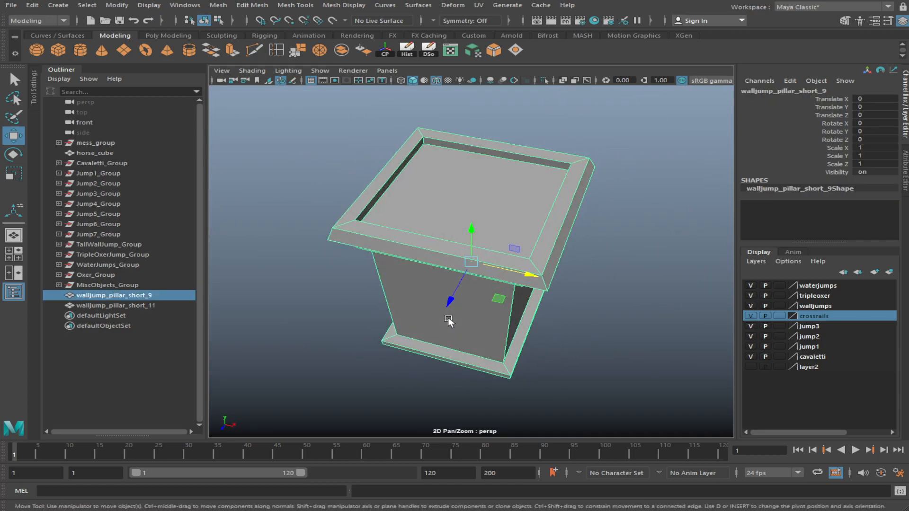
pyautogui.scroll(-5, 448, 322)
pyautogui.moveTo(360, 363); pyautogui.dragTo(551, 279)
pyautogui.press('f')
pyautogui.moveTo(502, 297); pyautogui.dragTo(509, 284)
pyautogui.keyDown('alt'); pyautogui.moveTo(592, 326); pyautogui.dragTo(463, 328, button='middle'); pyautogui.keyUp('alt')
pyautogui.keyDown('alt'); pyautogui.moveTo(492, 353); pyautogui.dragTo(373, 271); pyautogui.keyUp('alt')
pyautogui.scroll(-4, 439, 320)
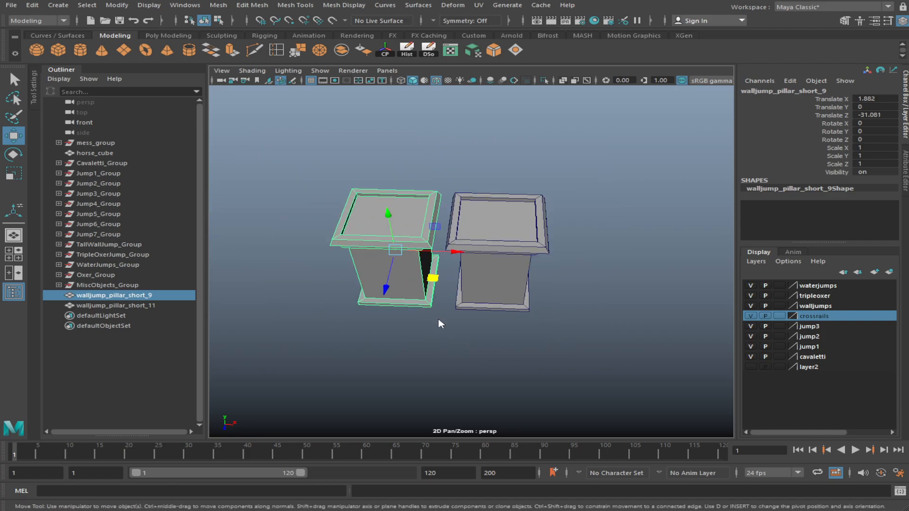
pyautogui.hotkey('ctrl', 's')
# Duplicate walljump_pillar_short_9 and move the copy beside the row of markers and cones, at about X 5.101 and Z 1.813
pyautogui.scroll(-12, 492, 330)
pyautogui.keyDown('alt'); pyautogui.moveTo(492, 330); pyautogui.dragTo(507, 284, button='middle'); pyautogui.keyUp('alt')
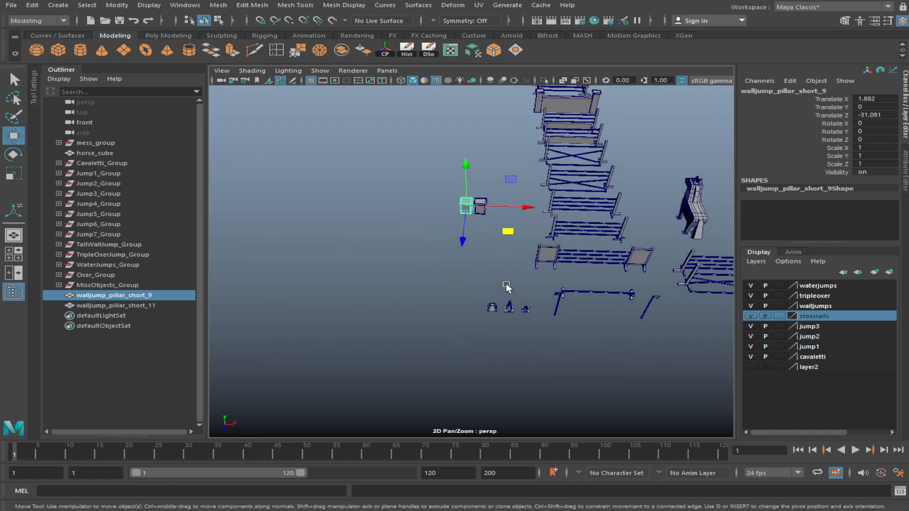
pyautogui.hotkey('ctrl', 'd')
pyautogui.moveTo(462, 239); pyautogui.dragTo(461, 345)
pyautogui.press('f')
pyautogui.scroll(-5, 477, 345)
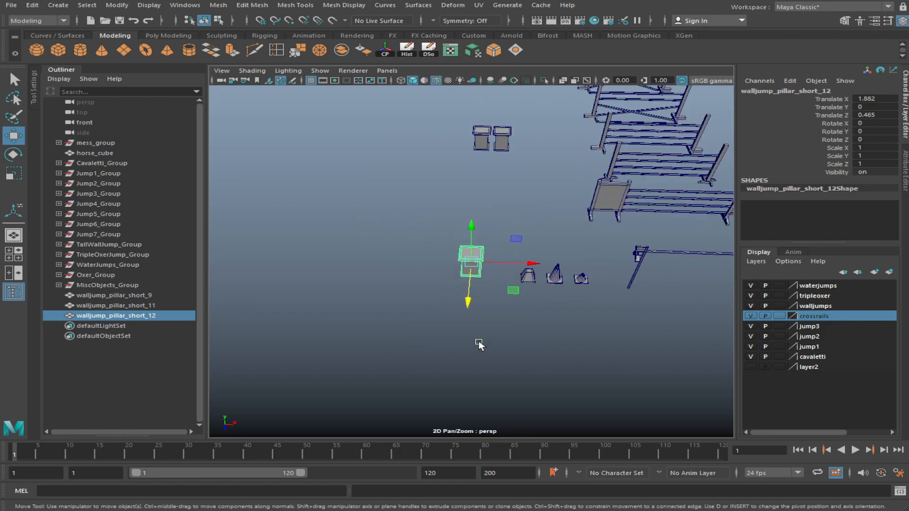
pyautogui.moveTo(515, 289); pyautogui.dragTo(515, 329)
pyautogui.press('f')
pyautogui.click(537, 346)
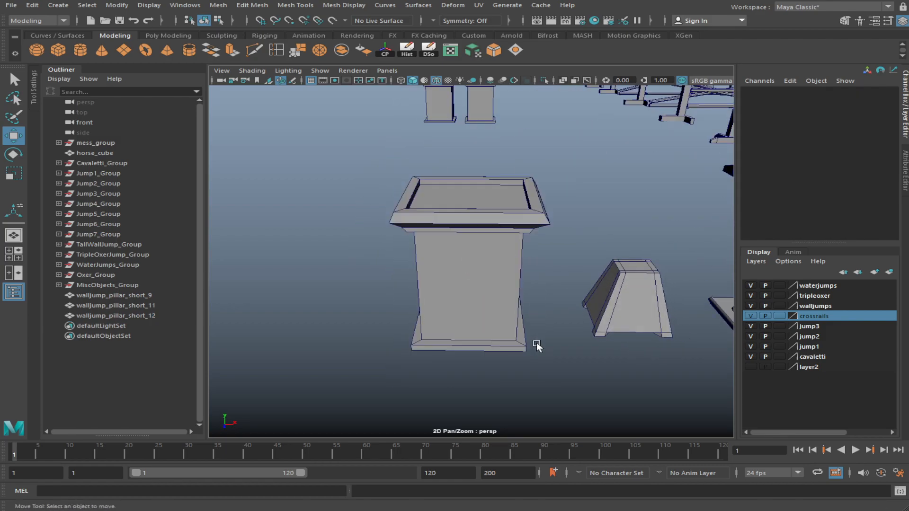
# Widen the pillar copy beside the markers to a scale of about 1.223 in X and Z
pyautogui.click(507, 289)
pyautogui.press('r')
pyautogui.keyDown('alt'); pyautogui.moveTo(510, 288); pyautogui.dragTo(522, 271); pyautogui.keyUp('alt')
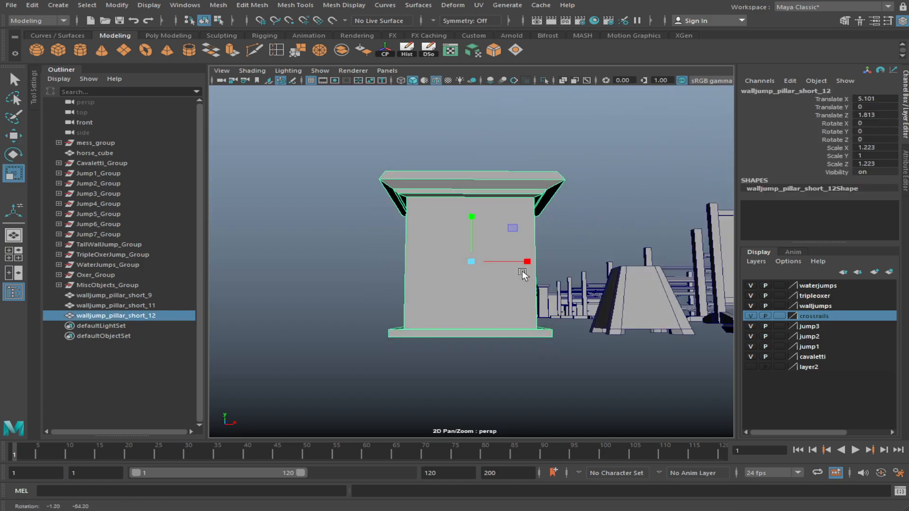
pyautogui.click(497, 363)
pyautogui.moveTo(498, 362)
pyautogui.keyDown('alt'); pyautogui.mouseDown()
pyautogui.moveTo(507, 392)
pyautogui.moveTo(619, 391)
pyautogui.moveTo(493, 377)
pyautogui.moveTo(489, 401)
pyautogui.moveTo(498, 394)
pyautogui.moveTo(495, 364)
pyautogui.mouseUp(); pyautogui.keyUp('alt')
pyautogui.keyDown('alt'); pyautogui.moveTo(495, 364); pyautogui.dragTo(508, 319, button='right'); pyautogui.keyUp('alt')
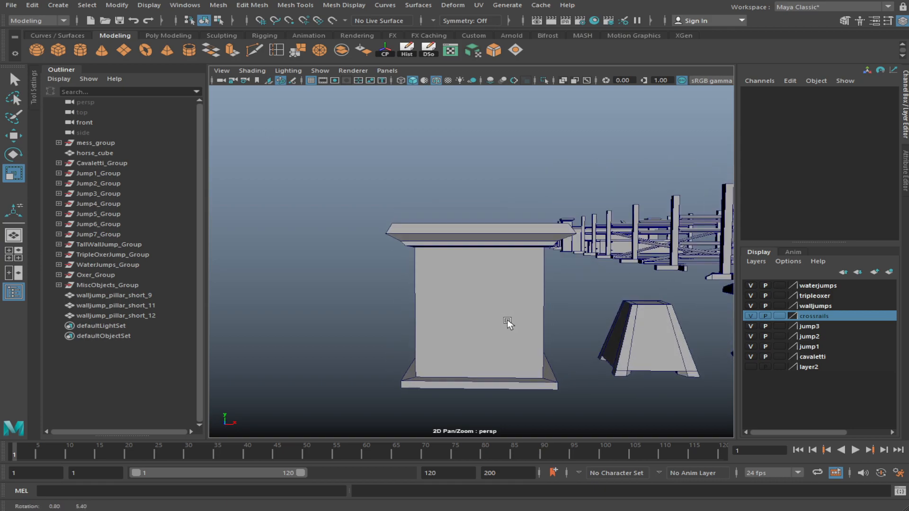
# Inspect the widened pillar's cap vertices from the side and return to object selection
pyautogui.click(479, 274)
pyautogui.keyDown('alt'); pyautogui.moveTo(479, 274); pyautogui.dragTo(515, 311); pyautogui.keyUp('alt')
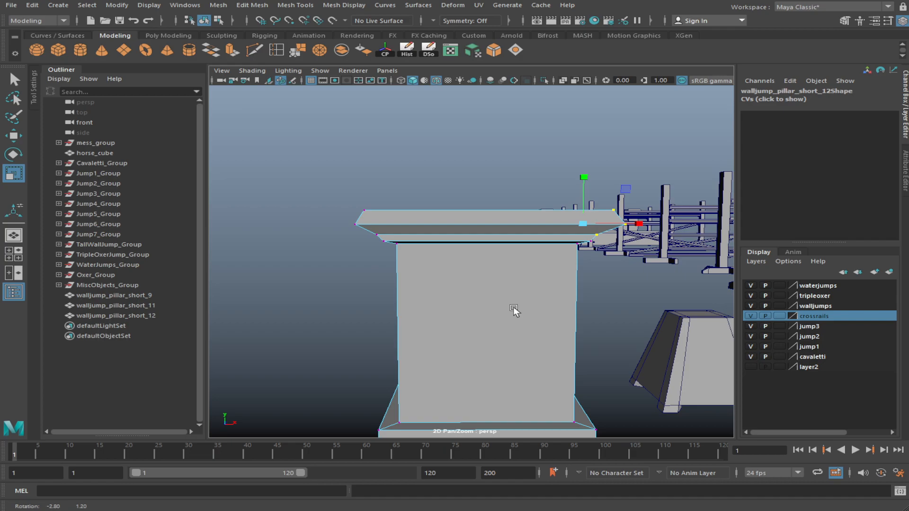
pyautogui.keyDown('alt'); pyautogui.moveTo(514, 310); pyautogui.dragTo(334, 183, button='right'); pyautogui.keyUp('alt')
pyautogui.keyDown('alt'); pyautogui.moveTo(335, 183); pyautogui.dragTo(329, 338); pyautogui.keyUp('alt')
pyautogui.click(329, 338)
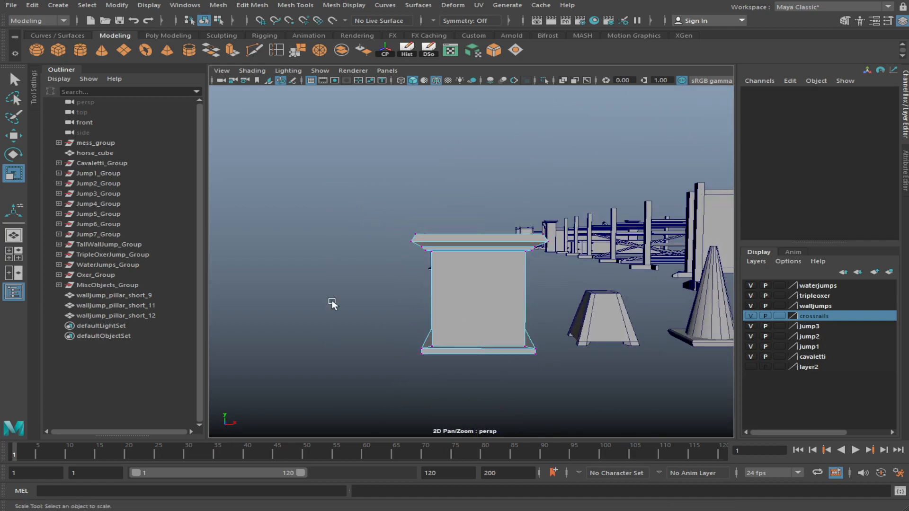
pyautogui.click(219, 21)
pyautogui.click(204, 20)
pyautogui.scroll(-5, 407, 319)
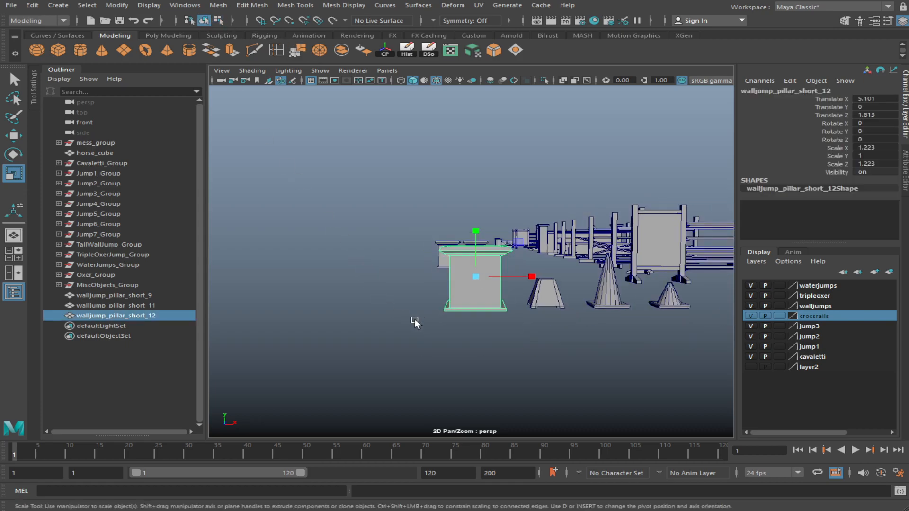
pyautogui.keyDown('alt'); pyautogui.moveTo(407, 322); pyautogui.dragTo(426, 339); pyautogui.keyUp('alt')
pyautogui.keyDown('alt'); pyautogui.moveTo(519, 361); pyautogui.dragTo(515, 359); pyautogui.keyUp('alt')
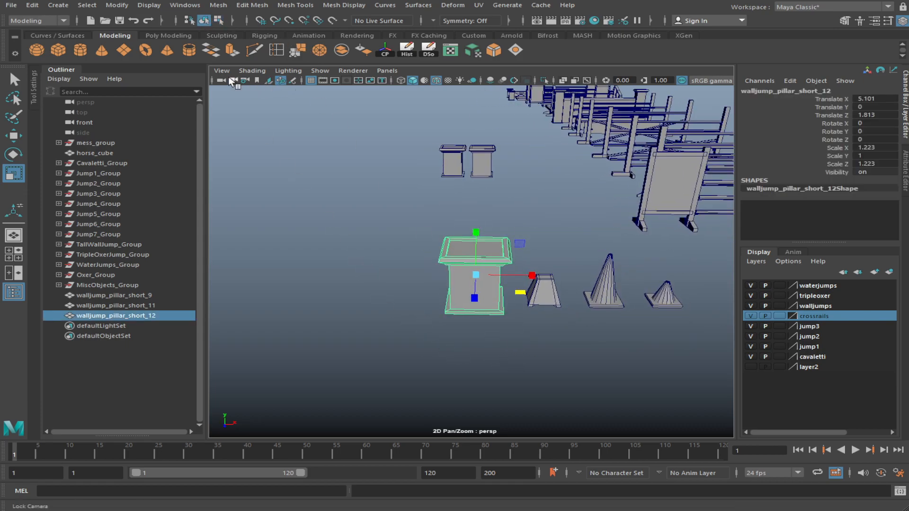
pyautogui.click(66, 51)
pyautogui.moveTo(441, 324); pyautogui.dragTo(513, 327)
pyautogui.press('w')
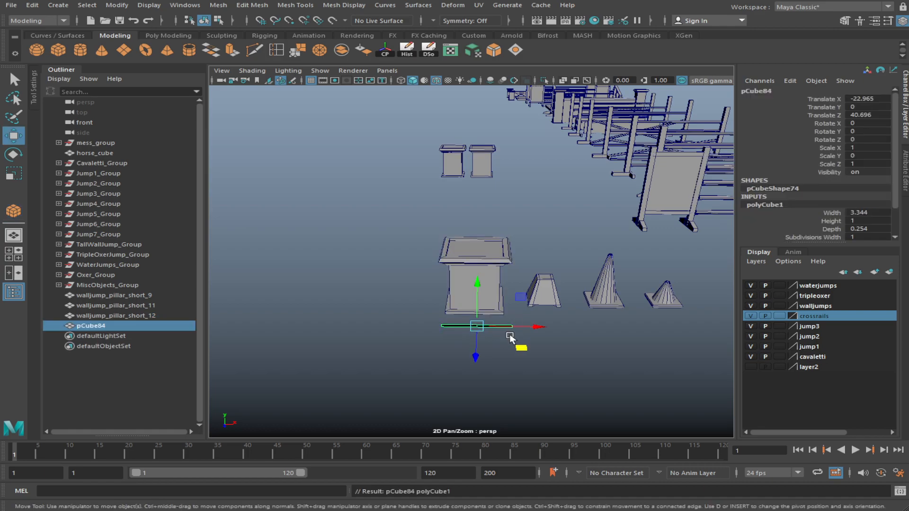
pyautogui.press('r')
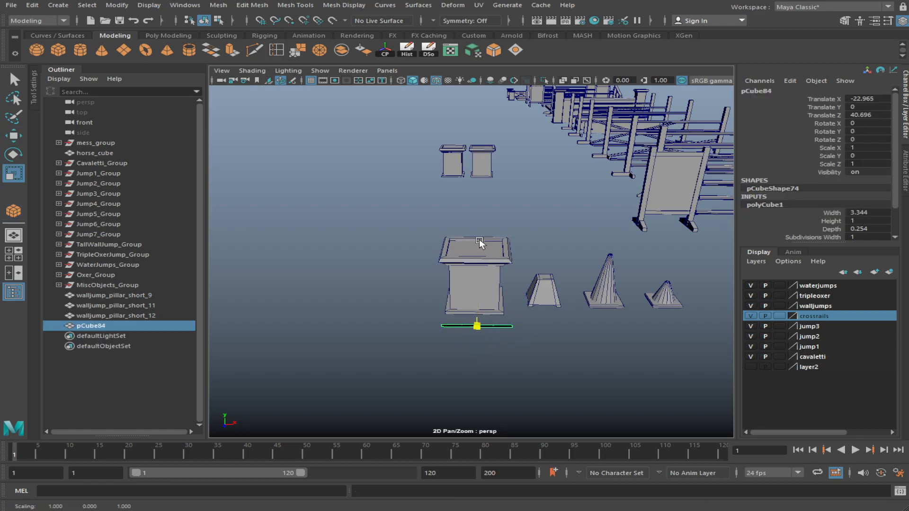
pyautogui.press('Delete')
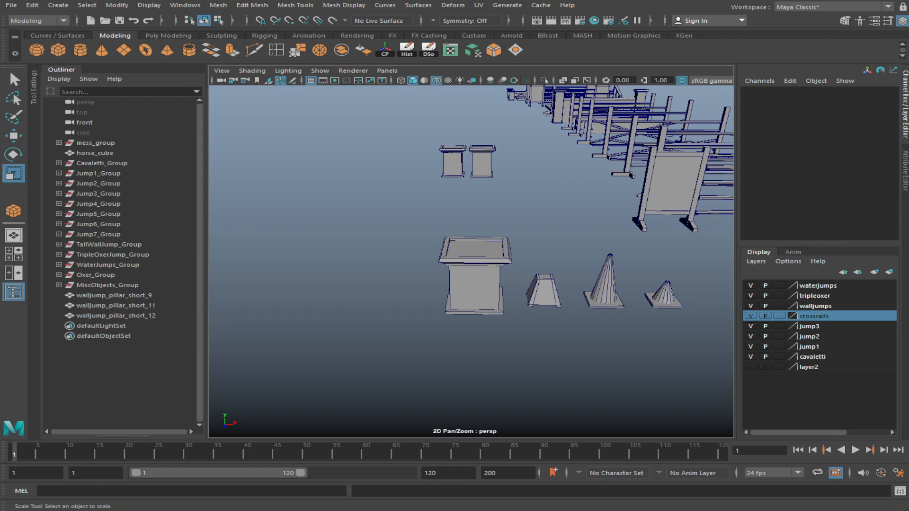
# Duplicate the widened pillar, raise the copy to about Y 3.61 above it, and rotate the copy 180 degrees around Z
pyautogui.keyDown('alt'); pyautogui.moveTo(482, 241); pyautogui.dragTo(516, 223); pyautogui.keyUp('alt')
pyautogui.click(484, 263)
pyautogui.hotkey('ctrl', 'd')
pyautogui.press('w')
pyautogui.press('e')
pyautogui.doubleClick(876, 139)
pyautogui.write('180')
pyautogui.press('Return')
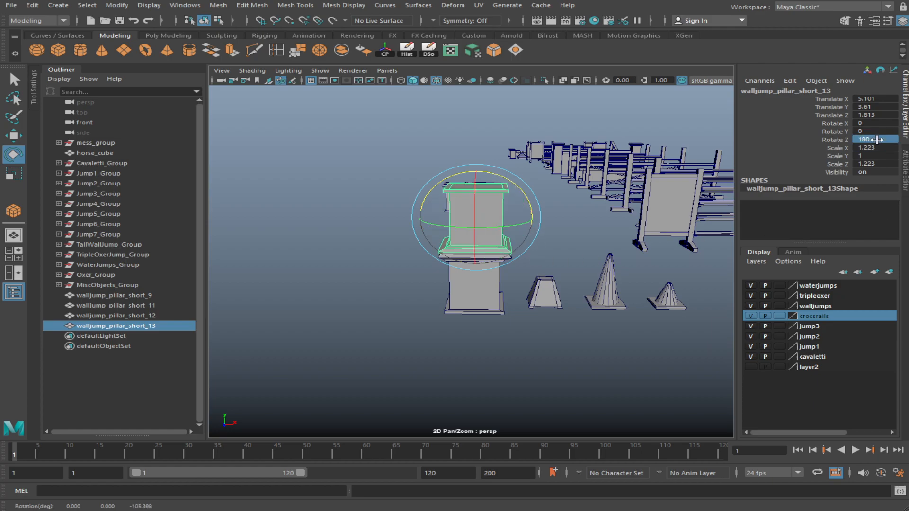
# Try repositioning the upside-down pillar copy against the widened pillar, then delete the copy
pyautogui.press('f')
pyautogui.keyDown('alt'); pyautogui.moveTo(529, 319); pyautogui.dragTo(524, 284); pyautogui.keyUp('alt')
pyautogui.keyDown('alt'); pyautogui.moveTo(534, 330); pyautogui.dragTo(531, 274, button='middle'); pyautogui.keyUp('alt')
pyautogui.press('w')
pyautogui.moveTo(470, 173); pyautogui.dragTo(542, 241)
pyautogui.scroll(-3, 557, 235)
pyautogui.press('Delete')
# Rename the widened pillar as dressagemarker_planter_1 and clear the selection
pyautogui.scroll(-5, 541, 243)
pyautogui.keyDown('alt'); pyautogui.moveTo(531, 289); pyautogui.dragTo(473, 380); pyautogui.keyUp('alt')
pyautogui.click(427, 294)
pyautogui.doubleClick(131, 316)
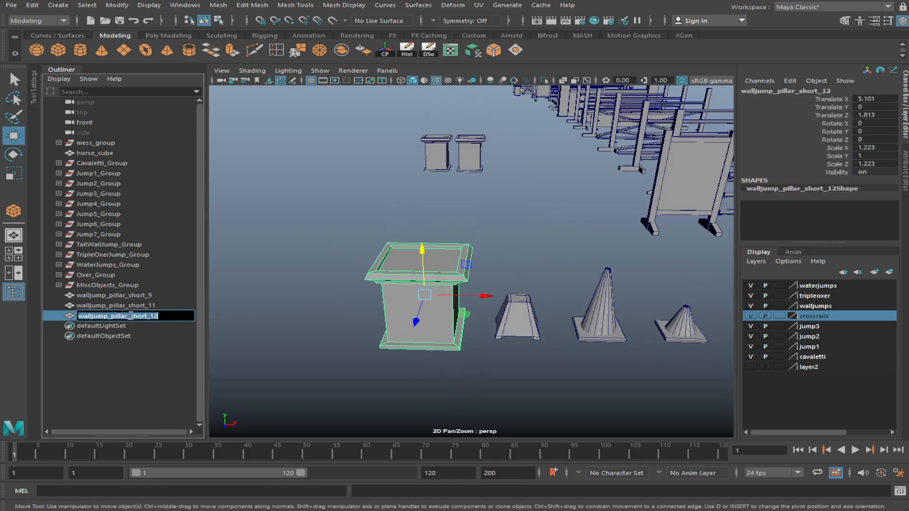
pyautogui.press('BackSpace')
pyautogui.write('Dressage Plant')
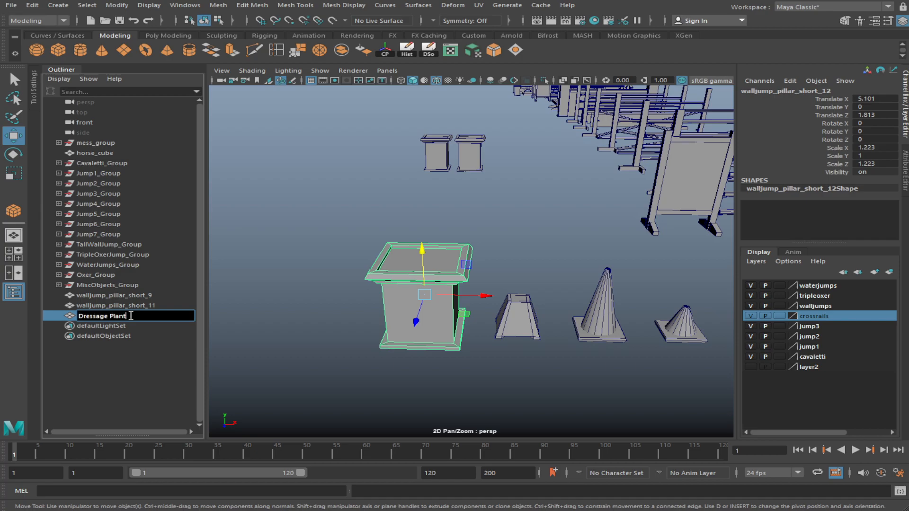
pyautogui.hotkey('ctrl', 'a')
pyautogui.write('dressagemarker_planter_1')
pyautogui.press('Return')
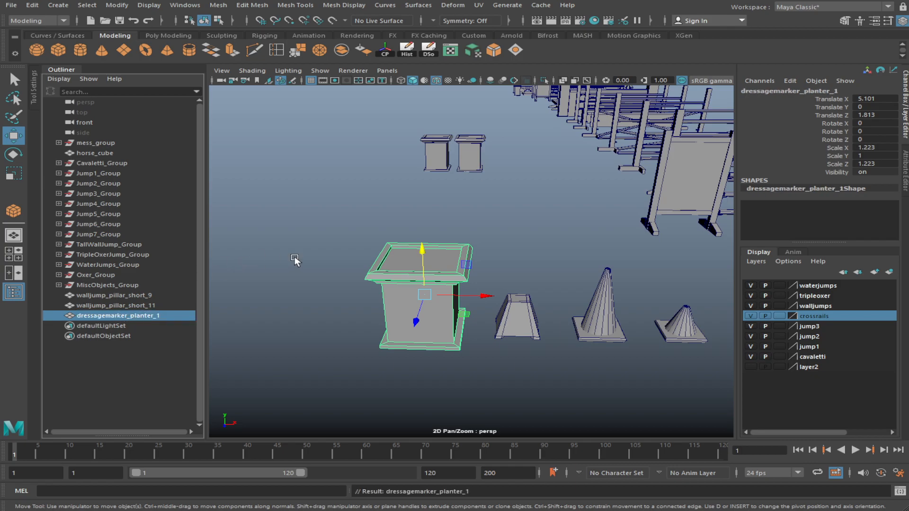
pyautogui.scroll(-2, 335, 271)
pyautogui.click(407, 345)
pyautogui.moveTo(415, 356)
pyautogui.keyDown('alt'); pyautogui.mouseDown()
pyautogui.moveTo(427, 316)
pyautogui.moveTo(416, 361)
pyautogui.mouseUp(); pyautogui.keyUp('alt')
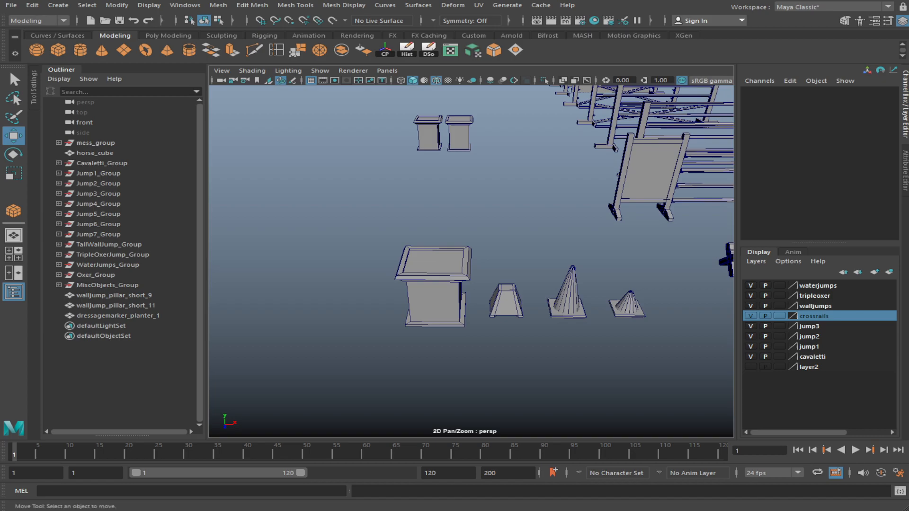
# Duplicate the small tapered marker beside the planter and move the copy past the planter's other side, to about X -9.555
pyautogui.click(503, 299)
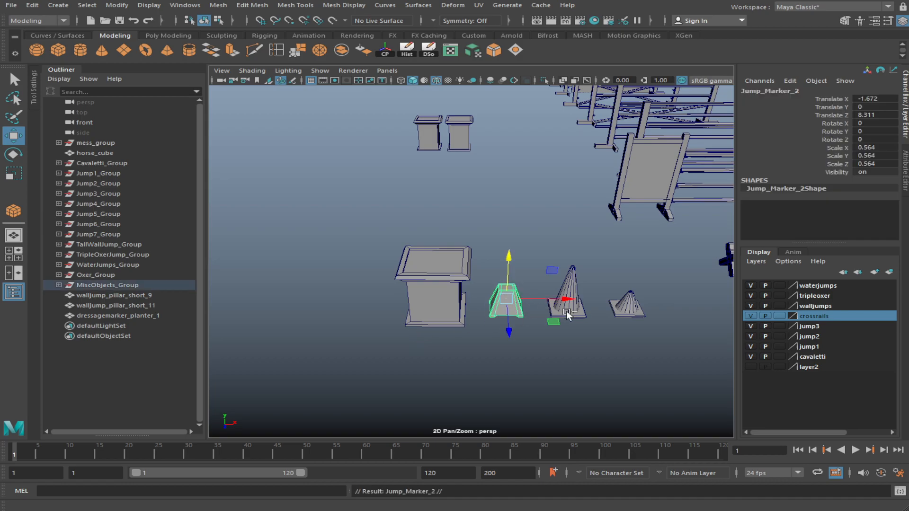
pyautogui.keyDown('shift'); pyautogui.moveTo(537, 309); pyautogui.dragTo(377, 308); pyautogui.keyUp('shift')
pyautogui.keyDown('alt'); pyautogui.moveTo(411, 310); pyautogui.dragTo(485, 313, button='middle'); pyautogui.keyUp('alt')
pyautogui.moveTo(485, 312)
pyautogui.keyDown('alt'); pyautogui.mouseDown()
pyautogui.moveTo(427, 290)
pyautogui.moveTo(474, 308)
pyautogui.mouseUp(); pyautogui.keyUp('alt')
# Heighten Jump_Marker_2 to about the planter's height and widen its base and top by editing its vertices
pyautogui.click(400, 274)
pyautogui.moveTo(413, 246)
pyautogui.mouseDown()
pyautogui.moveTo(406, 159)
pyautogui.moveTo(406, 208)
pyautogui.moveTo(436, 312)
pyautogui.mouseUp()
pyautogui.moveTo(464, 344); pyautogui.dragTo(356, 286)
pyautogui.press('r')
pyautogui.moveTo(473, 319)
pyautogui.mouseDown()
pyautogui.moveTo(477, 341)
pyautogui.moveTo(502, 327)
pyautogui.moveTo(495, 329)
pyautogui.mouseUp()
pyautogui.moveTo(367, 239)
pyautogui.mouseDown()
pyautogui.moveTo(439, 264)
pyautogui.moveTo(480, 330)
pyautogui.moveTo(561, 301)
pyautogui.moveTo(677, 309)
pyautogui.moveTo(491, 303)
pyautogui.mouseUp()
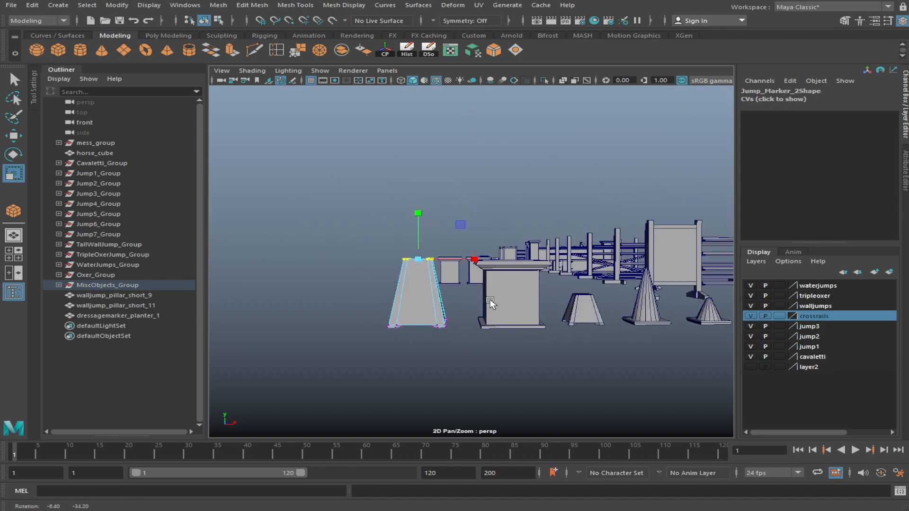
pyautogui.click(219, 21)
pyautogui.click(204, 20)
pyautogui.click(380, 313)
# Lower the top vertices of Jump_Marker_2 slightly and return to object selection
pyautogui.scroll(4, 364, 356)
pyautogui.moveTo(360, 356)
pyautogui.keyDown('alt'); pyautogui.mouseDown()
pyautogui.moveTo(536, 371)
pyautogui.moveTo(641, 361)
pyautogui.mouseUp(); pyautogui.keyUp('alt')
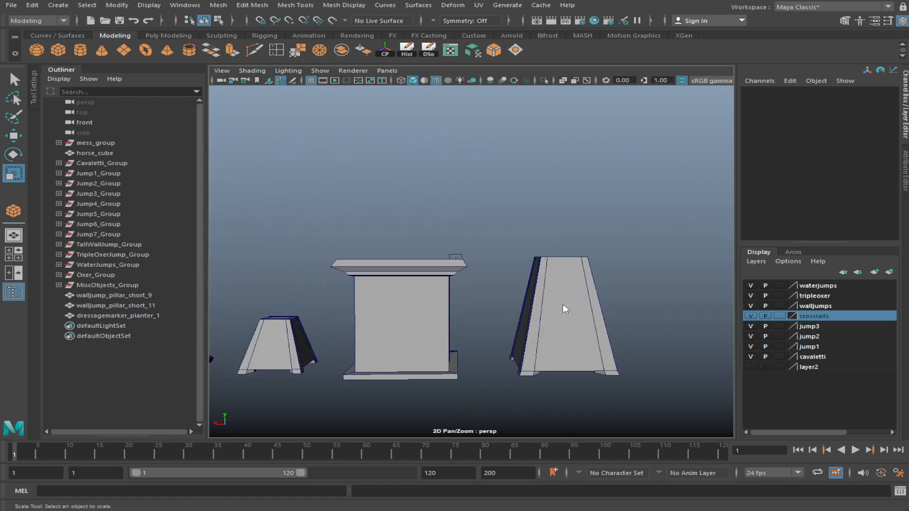
pyautogui.click(493, 254)
pyautogui.moveTo(494, 253); pyautogui.dragTo(596, 269)
pyautogui.press('w')
pyautogui.moveTo(560, 207); pyautogui.dragTo(567, 213)
pyautogui.click(205, 21)
pyautogui.click(574, 252)
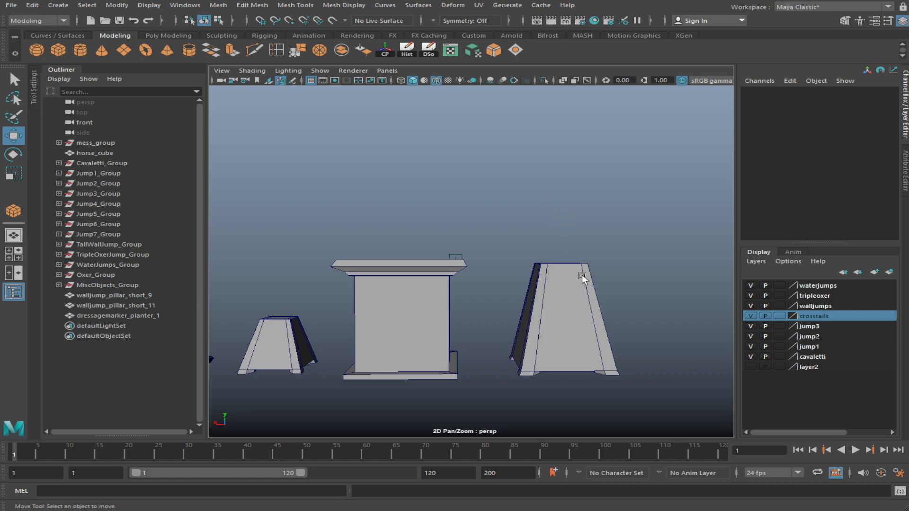
# Examine the reshaped Jump_Marker_2 and compare its size and shape with the planter and smaller markers
pyautogui.click(572, 318)
pyautogui.moveTo(573, 317)
pyautogui.keyDown('alt'); pyautogui.mouseDown()
pyautogui.moveTo(379, 337)
pyautogui.moveTo(380, 353)
pyautogui.mouseUp(); pyautogui.keyUp('alt')
pyautogui.scroll(-5, 379, 353)
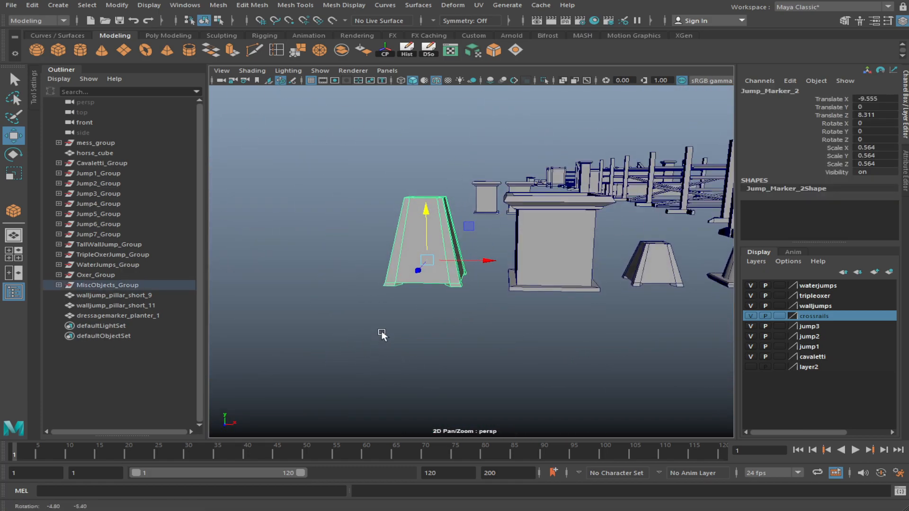
pyautogui.click(403, 345)
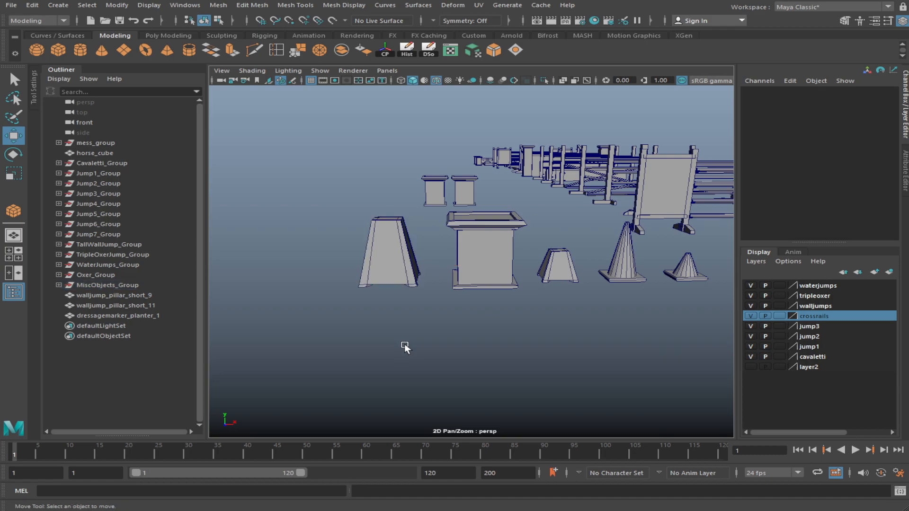
pyautogui.click(413, 250)
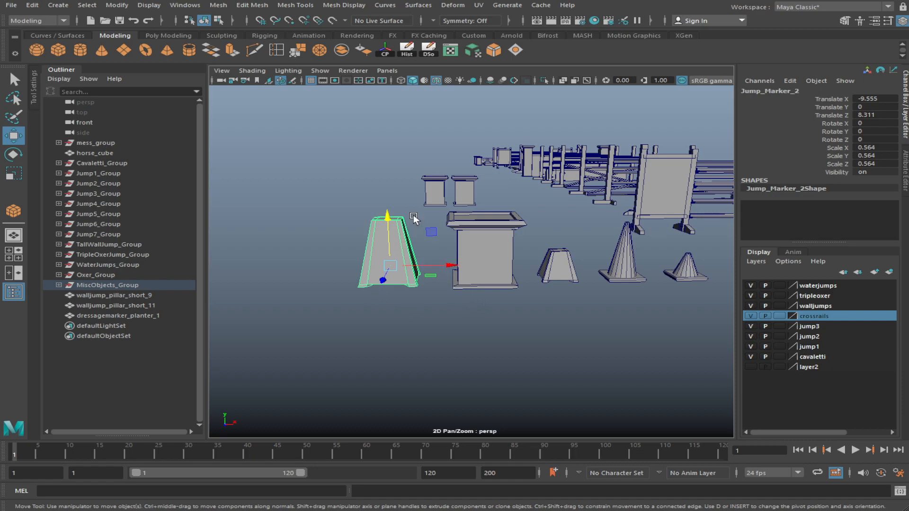
pyautogui.click(478, 232)
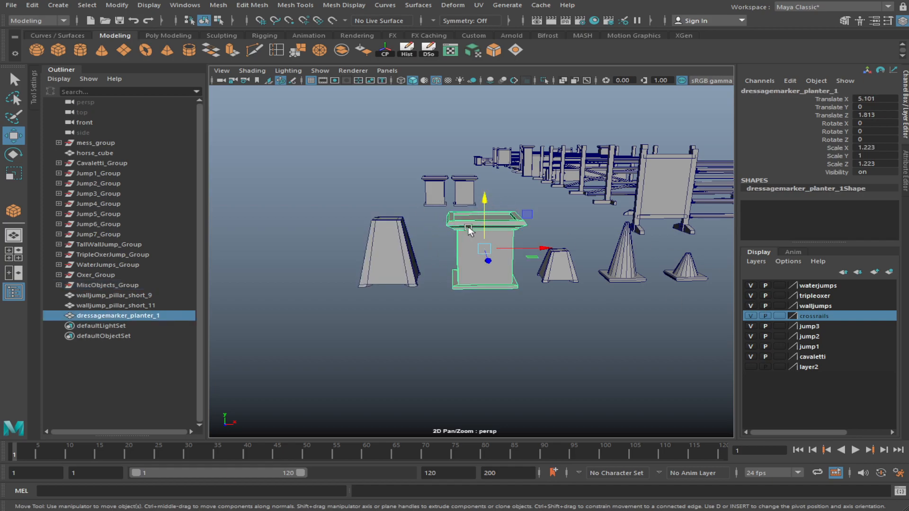
pyautogui.click(403, 265)
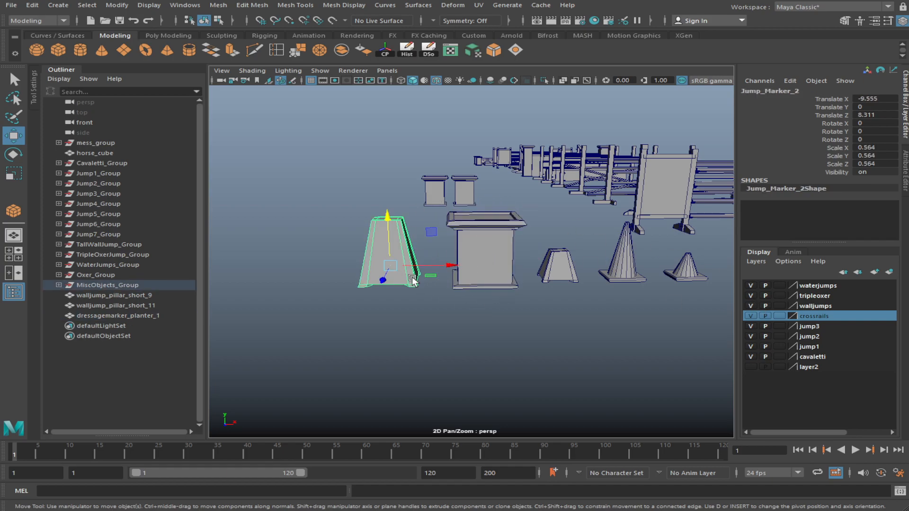
pyautogui.click(431, 311)
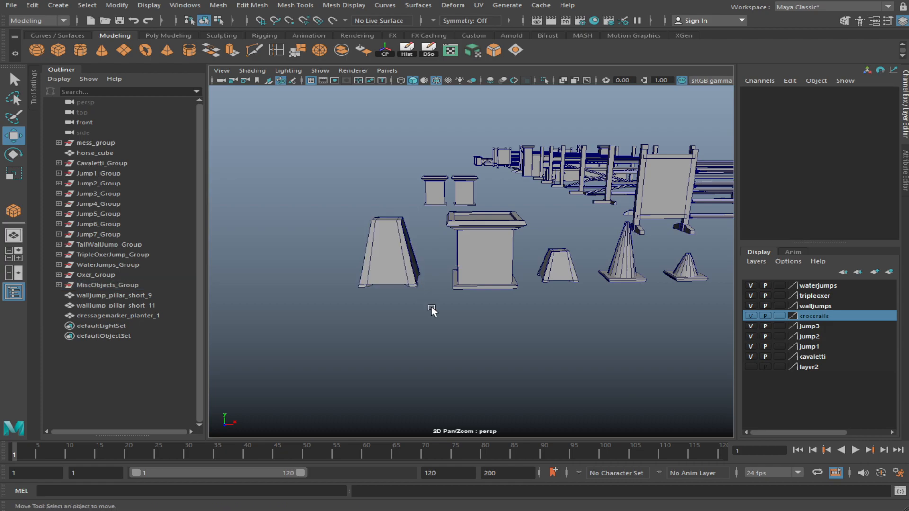
pyautogui.click(405, 269)
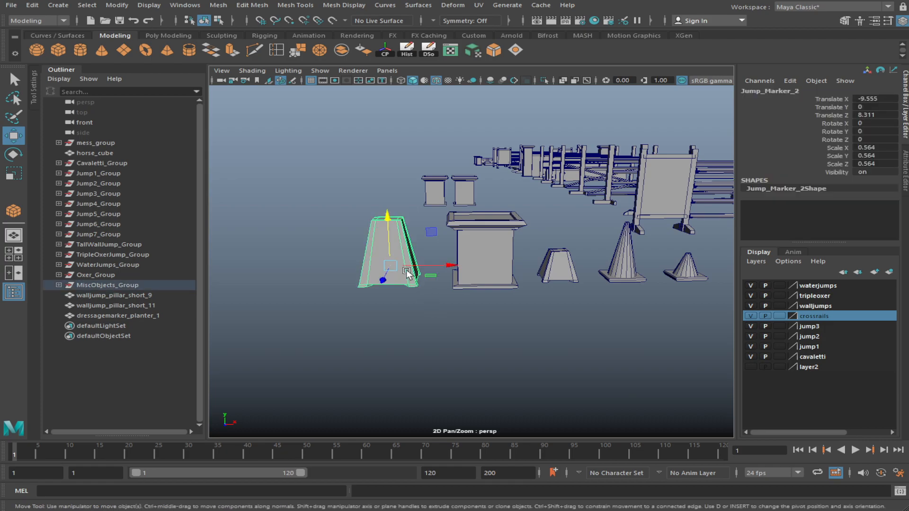
pyautogui.click(426, 321)
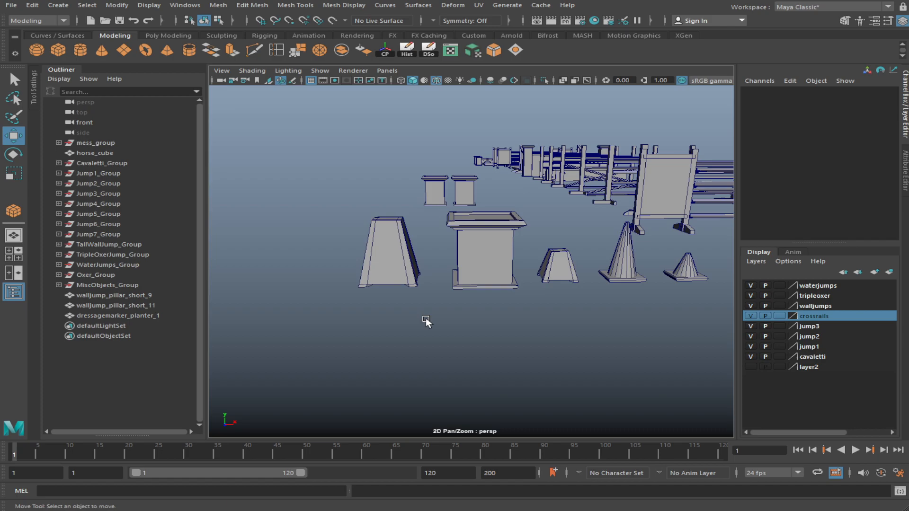
pyautogui.click(399, 266)
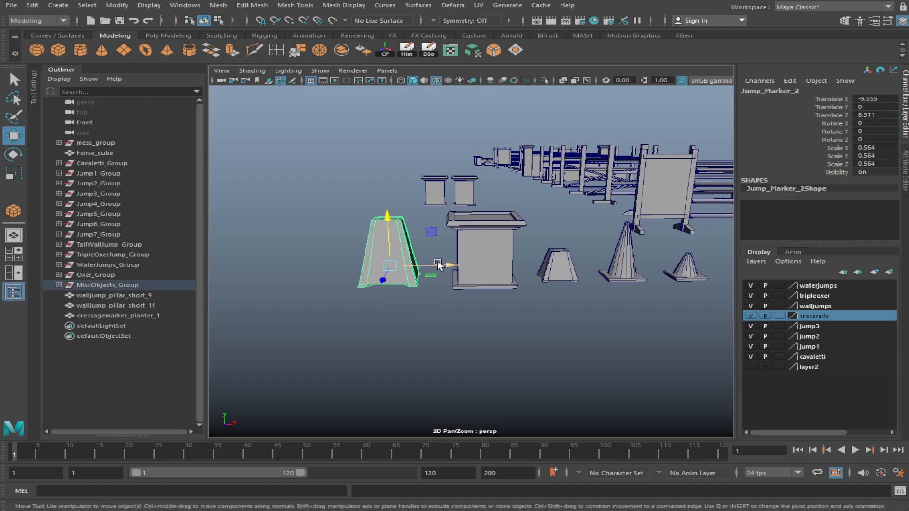
# Try to rescale Jump_Marker_2 beside the planter
pyautogui.click(482, 258)
pyautogui.click(386, 263)
pyautogui.keyDown('alt'); pyautogui.moveTo(435, 272); pyautogui.dragTo(444, 305); pyautogui.keyUp('alt')
pyautogui.press('r')
pyautogui.click(456, 305)
pyautogui.click(402, 263)
pyautogui.moveTo(401, 263); pyautogui.dragTo(428, 259)
pyautogui.moveTo(445, 319)
pyautogui.keyDown('alt'); pyautogui.mouseDown()
pyautogui.moveTo(449, 301)
pyautogui.moveTo(490, 295)
pyautogui.mouseUp(); pyautogui.keyUp('alt')
pyautogui.hotkey('ctrl', 'z')
pyautogui.click(487, 304)
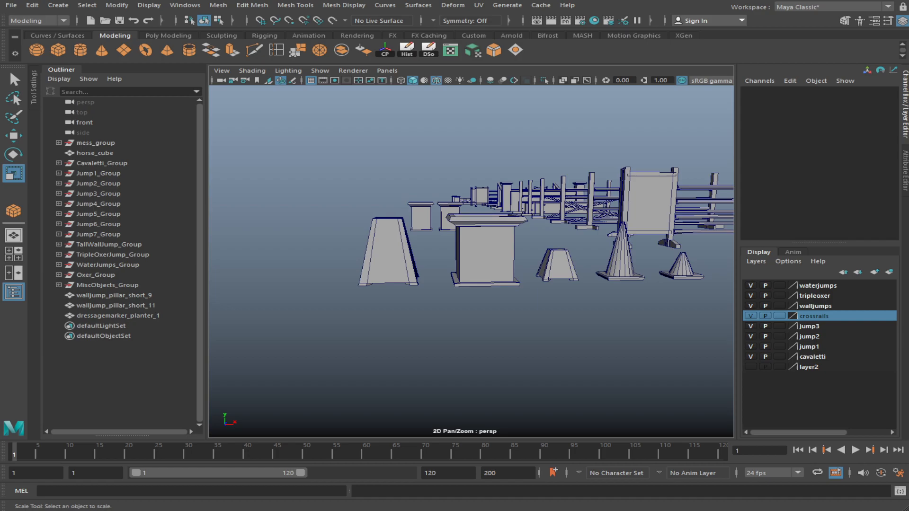
# Raise the row of vertices just above Jump_Marker_2's feet slightly to make the feet taller, and return to object selection
pyautogui.click(391, 260)
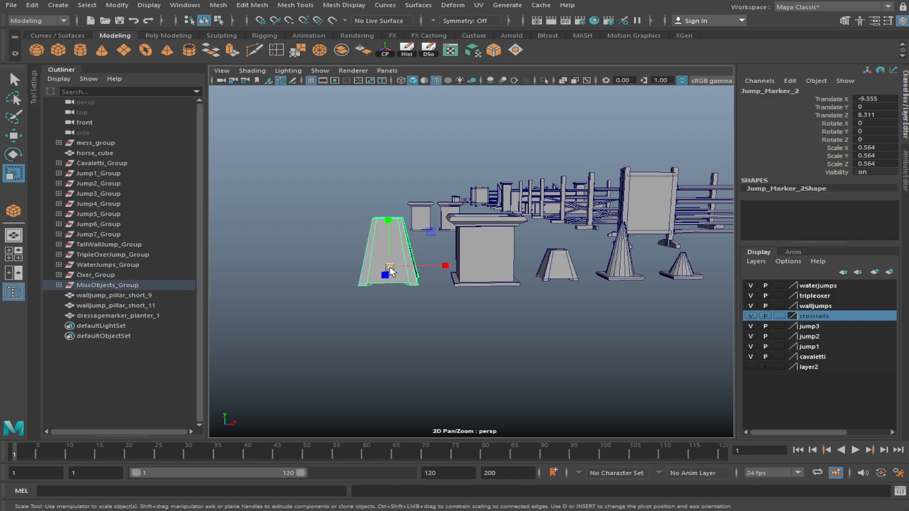
pyautogui.keyDown('alt'); pyautogui.moveTo(503, 287); pyautogui.dragTo(467, 347); pyautogui.keyUp('alt')
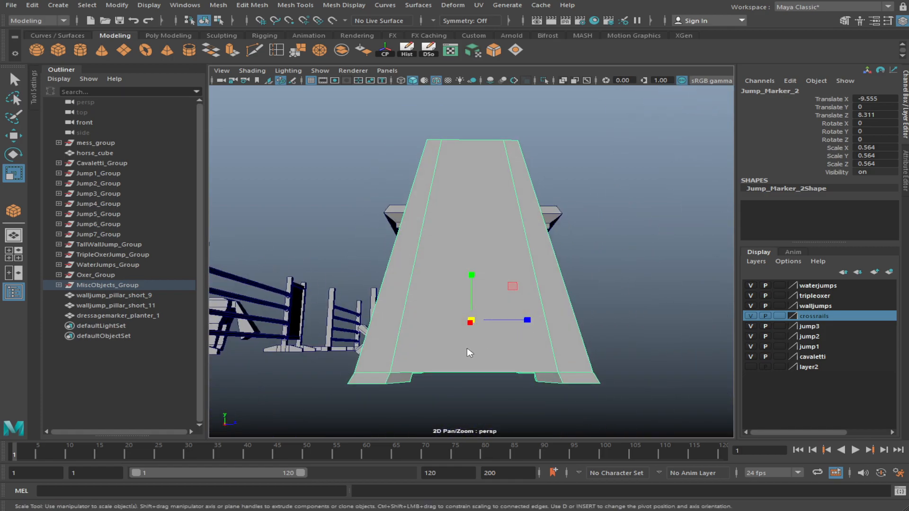
pyautogui.press('F8')
pyautogui.keyDown('alt'); pyautogui.moveTo(425, 269); pyautogui.dragTo(450, 316); pyautogui.keyUp('alt')
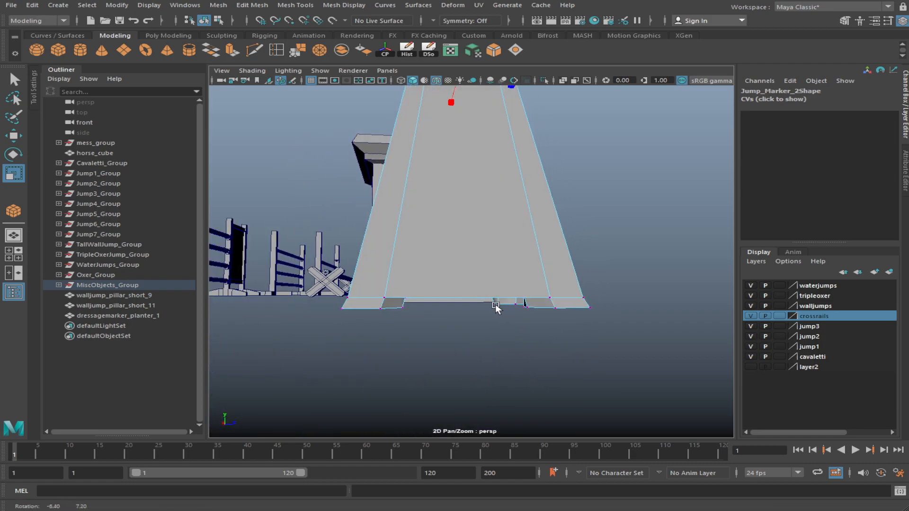
pyautogui.moveTo(301, 355); pyautogui.dragTo(559, 307)
pyautogui.moveTo(301, 259); pyautogui.dragTo(650, 302)
pyautogui.keyDown('alt'); pyautogui.moveTo(650, 301); pyautogui.dragTo(485, 251); pyautogui.keyUp('alt')
pyautogui.press('w')
pyautogui.keyDown('alt'); pyautogui.moveTo(486, 251); pyautogui.dragTo(404, 296); pyautogui.keyUp('alt')
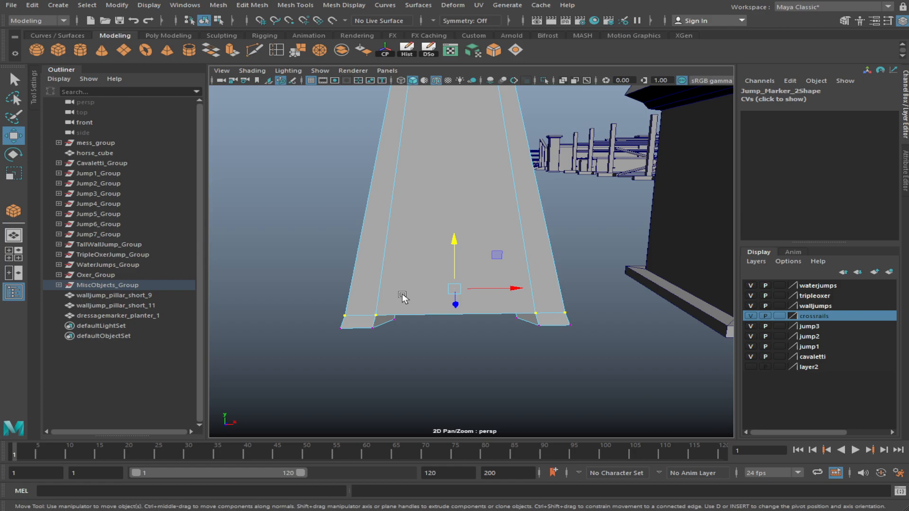
pyautogui.moveTo(459, 240); pyautogui.dragTo(462, 235)
pyautogui.keyDown('alt'); pyautogui.moveTo(500, 263); pyautogui.dragTo(498, 251); pyautogui.keyUp('alt')
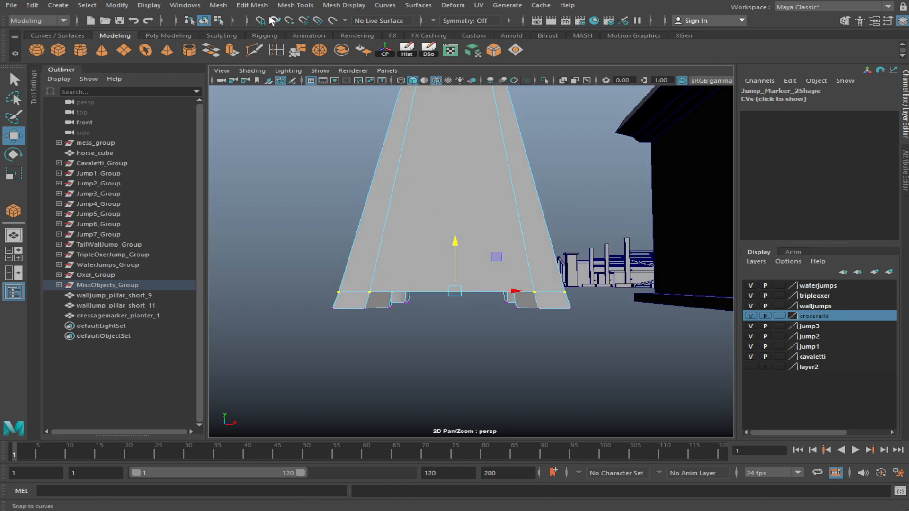
pyautogui.click(221, 19)
pyautogui.click(205, 20)
pyautogui.click(335, 174)
# Examine Jump_Marker_2 from above to check whether its footprint is square
pyautogui.scroll(-6, 359, 218)
pyautogui.moveTo(359, 219)
pyautogui.keyDown('alt'); pyautogui.mouseDown()
pyautogui.moveTo(325, 255)
pyautogui.moveTo(374, 253)
pyautogui.mouseUp(); pyautogui.keyUp('alt')
pyautogui.keyDown('alt'); pyautogui.moveTo(462, 263); pyautogui.dragTo(471, 285); pyautogui.keyUp('alt')
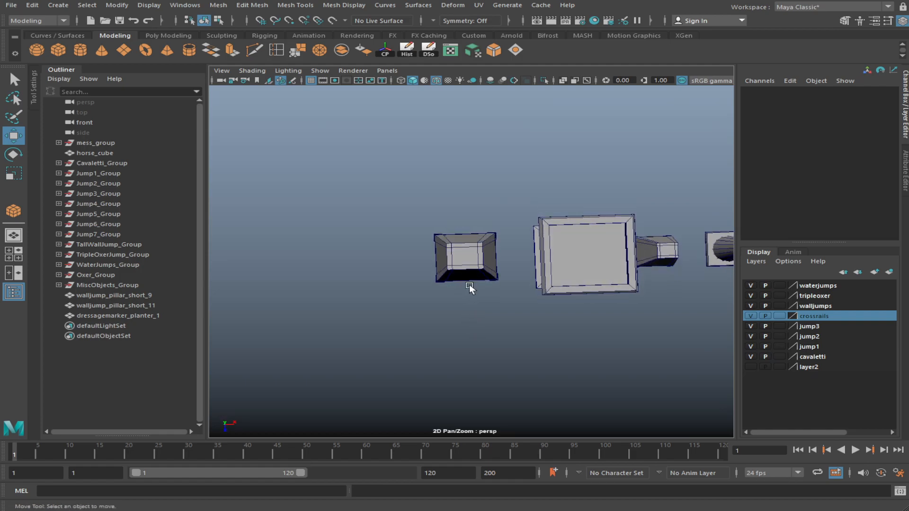
pyautogui.click(464, 257)
pyautogui.moveTo(404, 207)
pyautogui.mouseDown()
pyautogui.moveTo(529, 254)
pyautogui.moveTo(508, 251)
pyautogui.mouseUp()
pyautogui.click(446, 337)
pyautogui.scroll(4, 448, 335)
pyautogui.keyDown('alt'); pyautogui.moveTo(503, 301); pyautogui.dragTo(508, 316); pyautogui.keyUp('alt')
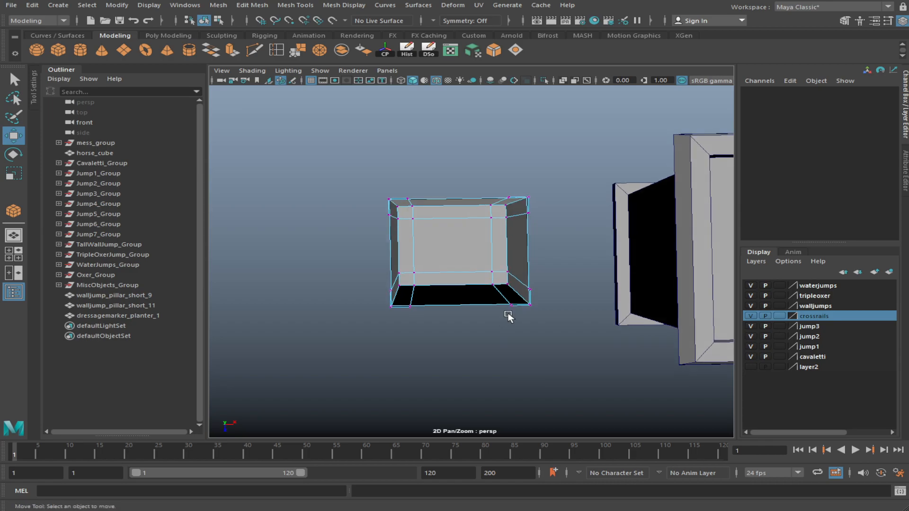
pyautogui.scroll(-1, 500, 312)
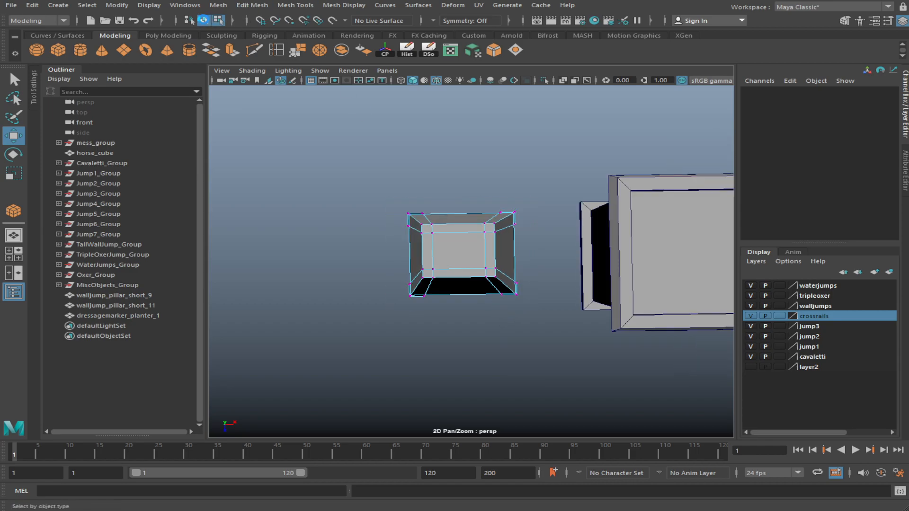
# Duplicate Jump_Marker_2 and raise the copy above the original to about Y 2.302
pyautogui.click(498, 297)
pyautogui.hotkey('ctrl', 'd')
pyautogui.keyDown('alt'); pyautogui.moveTo(477, 309); pyautogui.dragTo(451, 127); pyautogui.keyUp('alt')
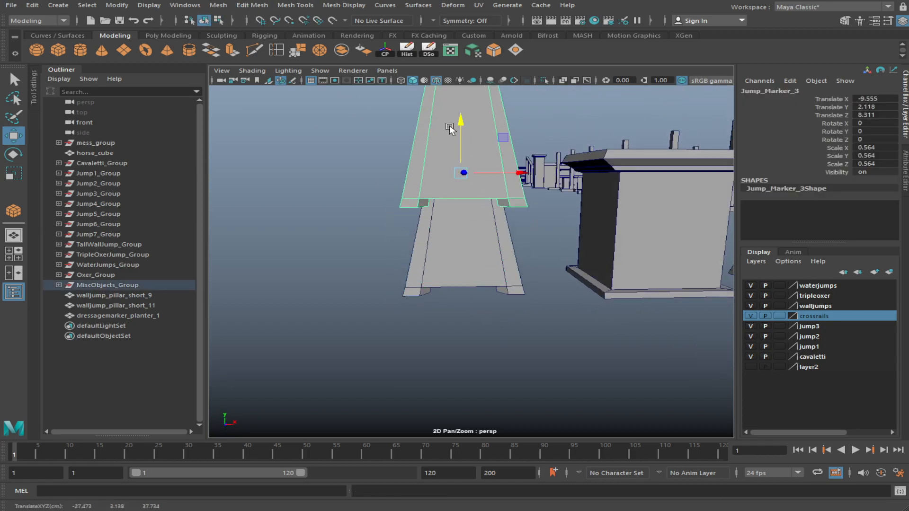
pyautogui.keyDown('alt'); pyautogui.moveTo(558, 170); pyautogui.dragTo(595, 212); pyautogui.keyUp('alt')
# Flip the Jump_Marker_2 copy upside down by setting its Rotate X and Rotate Y to 180
pyautogui.doubleClick(878, 132)
pyautogui.write('180')
pyautogui.press('Return')
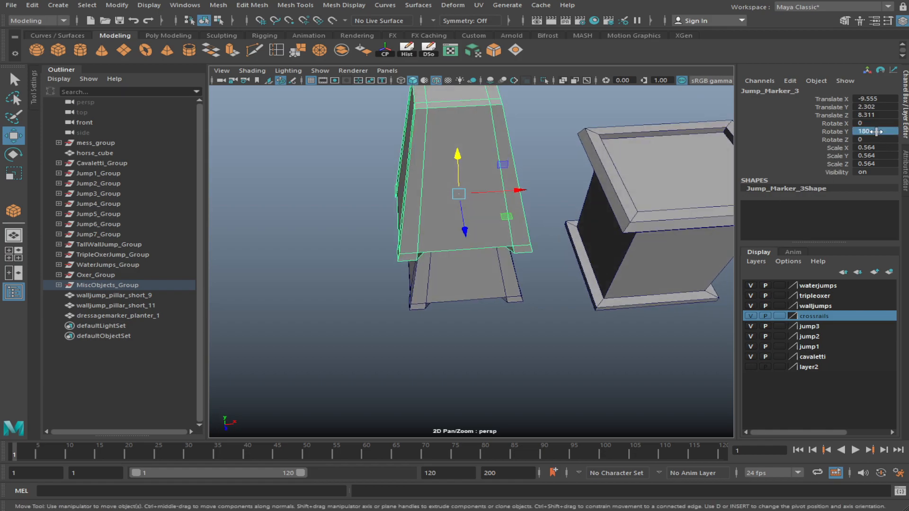
pyautogui.press('e')
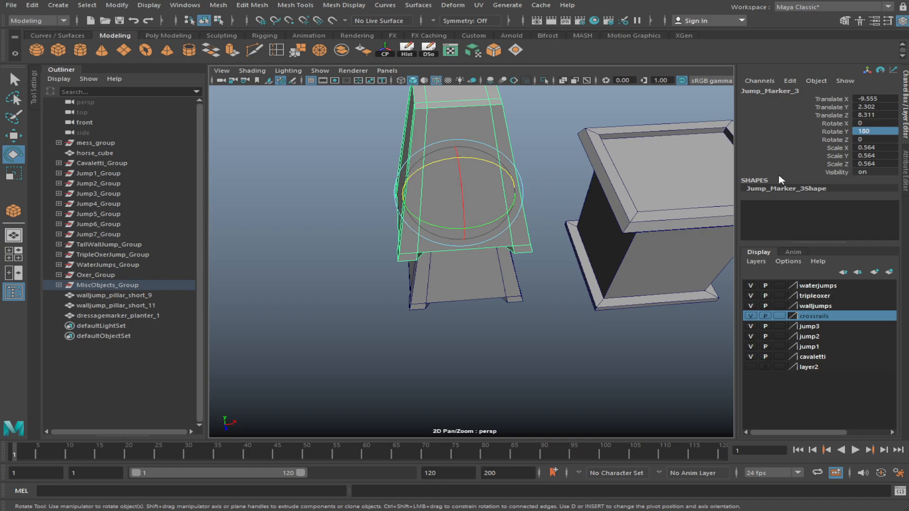
pyautogui.doubleClick(876, 122)
pyautogui.write('180')
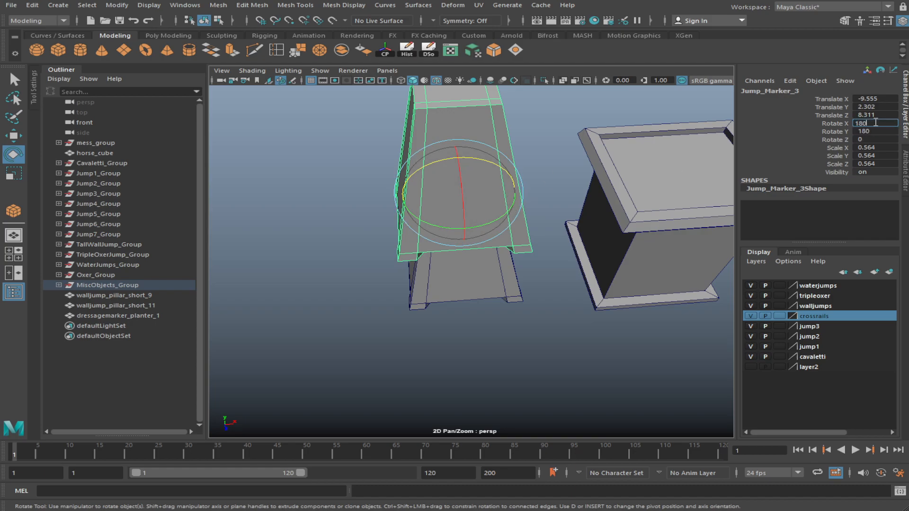
pyautogui.press('Return')
# Raise the flipped copy to about Y 5.434 so the two narrow ends meet, and set its Rotate Y to 90
pyautogui.press('w')
pyautogui.keyDown('alt'); pyautogui.moveTo(519, 221); pyautogui.dragTo(479, 206); pyautogui.keyUp('alt')
pyautogui.moveTo(467, 134); pyautogui.dragTo(467, 84)
pyautogui.press('f')
pyautogui.moveTo(487, 176)
pyautogui.keyDown('alt'); pyautogui.mouseDown()
pyautogui.moveTo(496, 168)
pyautogui.moveTo(471, 92)
pyautogui.moveTo(545, 199)
pyautogui.moveTo(526, 180)
pyautogui.mouseUp(); pyautogui.keyUp('alt')
pyautogui.press('e')
pyautogui.moveTo(493, 140)
pyautogui.mouseDown()
pyautogui.moveTo(584, 140)
pyautogui.moveTo(514, 143)
pyautogui.mouseUp()
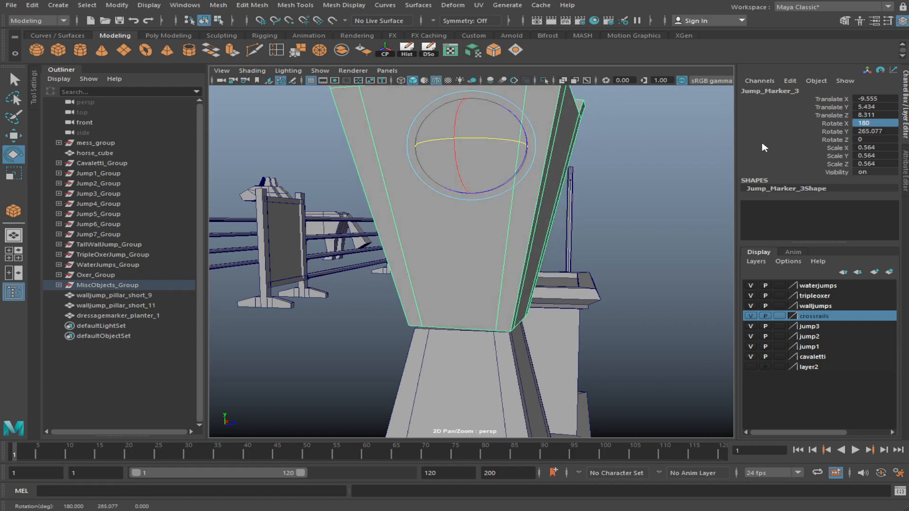
pyautogui.doubleClick(882, 131)
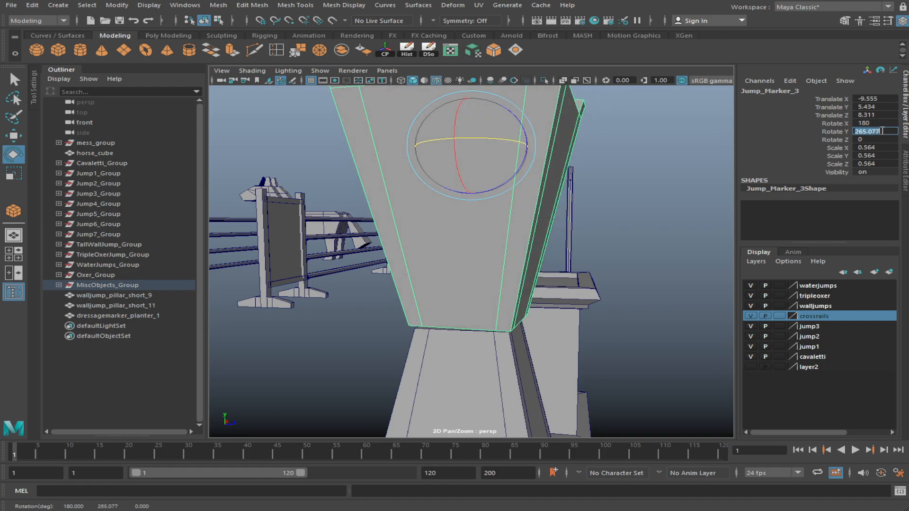
pyautogui.write('90')
pyautogui.press('Return')
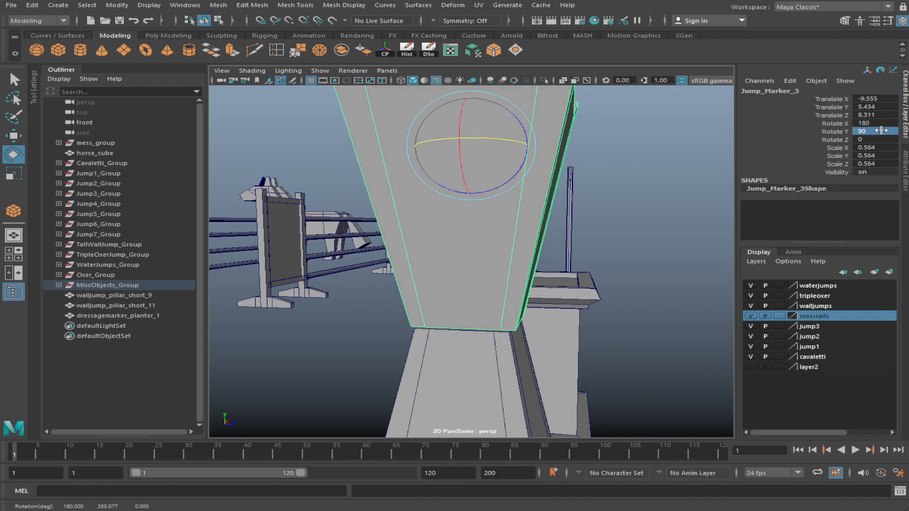
# Move Jump_Marker_2 along Z to about 8.381 to line it up with the upside-down copy
pyautogui.press('f')
pyautogui.moveTo(542, 329)
pyautogui.keyDown('alt'); pyautogui.mouseDown()
pyautogui.moveTo(411, 343)
pyautogui.moveTo(512, 369)
pyautogui.moveTo(543, 308)
pyautogui.moveTo(633, 298)
pyautogui.moveTo(517, 375)
pyautogui.moveTo(489, 205)
pyautogui.moveTo(518, 268)
pyautogui.moveTo(517, 226)
pyautogui.moveTo(631, 193)
pyautogui.moveTo(402, 169)
pyautogui.mouseUp(); pyautogui.keyUp('alt')
pyautogui.keyDown('alt'); pyautogui.moveTo(416, 195); pyautogui.dragTo(373, 213); pyautogui.keyUp('alt')
pyautogui.click(493, 214)
pyautogui.press('w')
pyautogui.moveTo(557, 304); pyautogui.dragTo(570, 307)
# Shift the vertices on one side of Jump_Marker_2 along Z to match the copy's edge, and return to object selection
pyautogui.moveTo(529, 238); pyautogui.dragTo(481, 220, button='right')
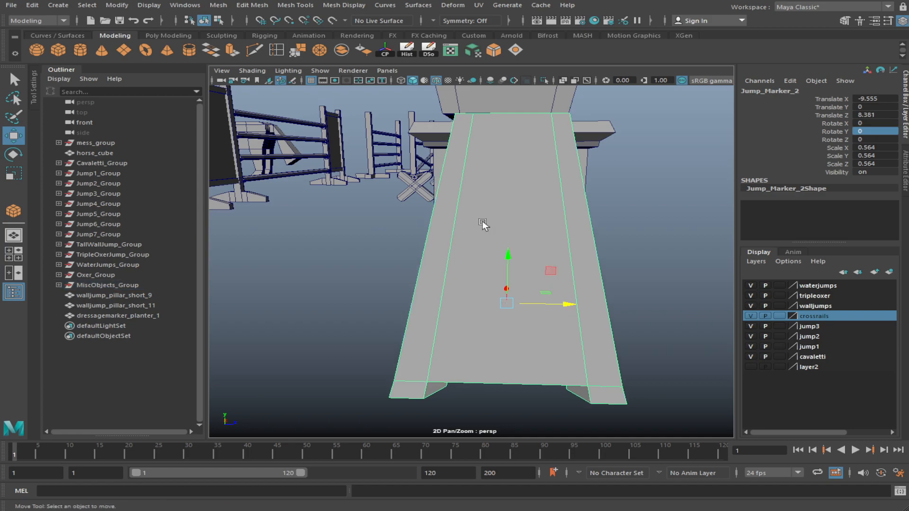
pyautogui.scroll(-5, 482, 221)
pyautogui.moveTo(399, 156); pyautogui.dragTo(500, 379)
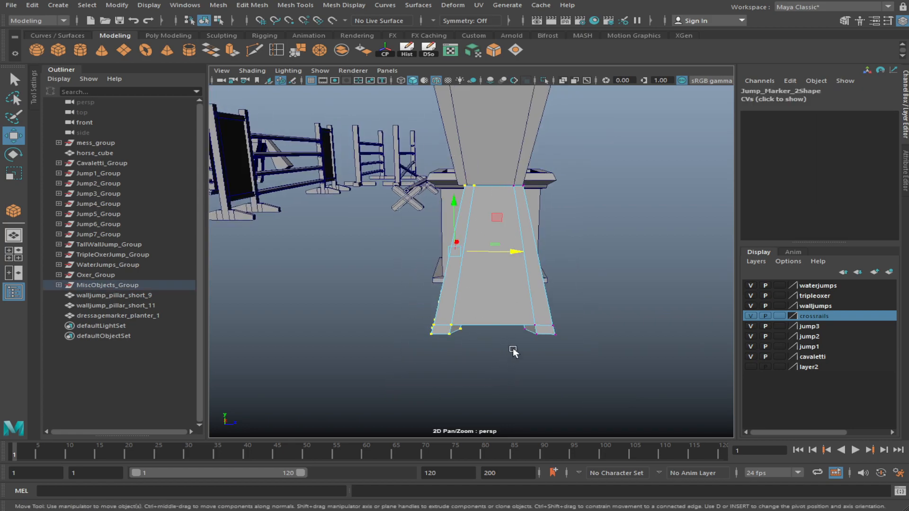
pyautogui.moveTo(516, 253); pyautogui.dragTo(455, 268)
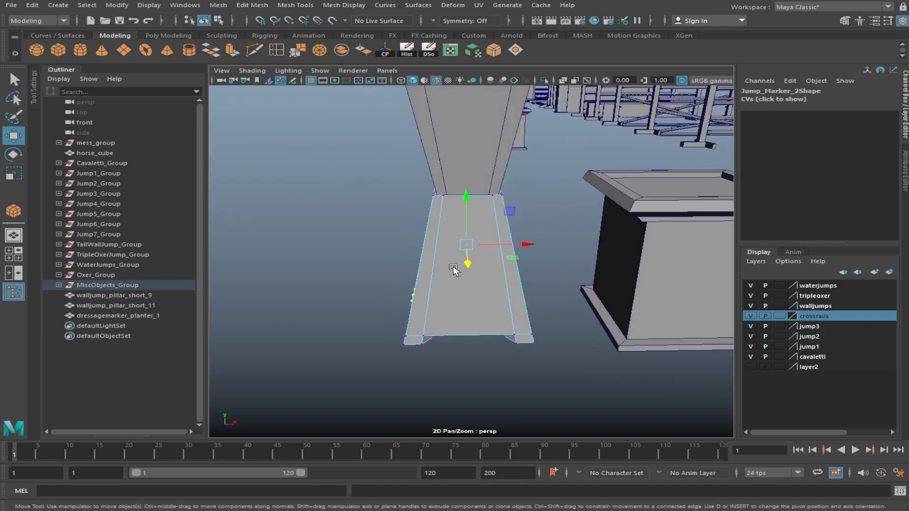
pyautogui.click(204, 20)
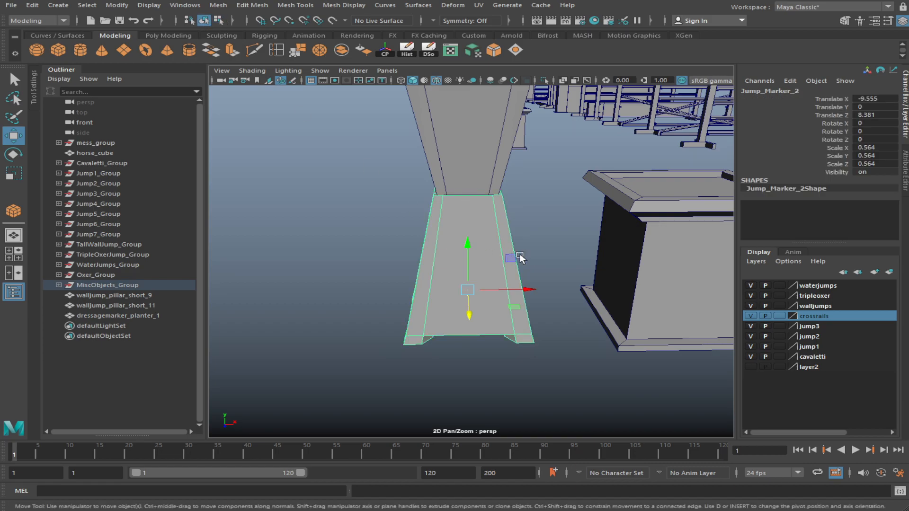
# Try to move Jump_Marker_2 to about X -9.494 and shift the vertices of one side along X
pyautogui.scroll(3, 516, 258)
pyautogui.moveTo(525, 306); pyautogui.dragTo(495, 233)
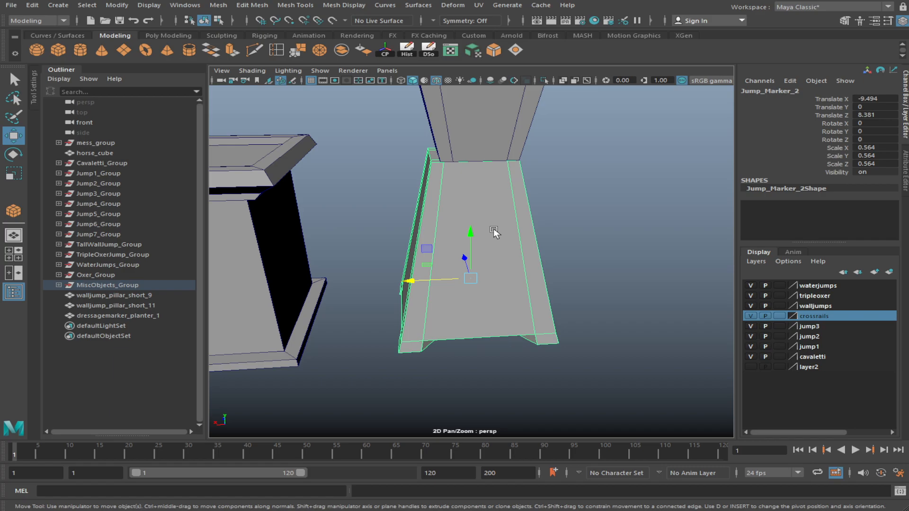
pyautogui.press('F8')
pyautogui.moveTo(344, 117); pyautogui.dragTo(473, 369)
pyautogui.moveTo(366, 243); pyautogui.dragTo(376, 244)
pyautogui.keyDown('alt'); pyautogui.moveTo(455, 254); pyautogui.dragTo(180, 319); pyautogui.keyUp('alt')
# Undo the recent X move and the side-vertex edits on Jump_Marker_2
pyautogui.hotkey('ctrl', 'z')
pyautogui.hotkey('ctrl', 'z')
pyautogui.hotkey('ctrl', 'z')
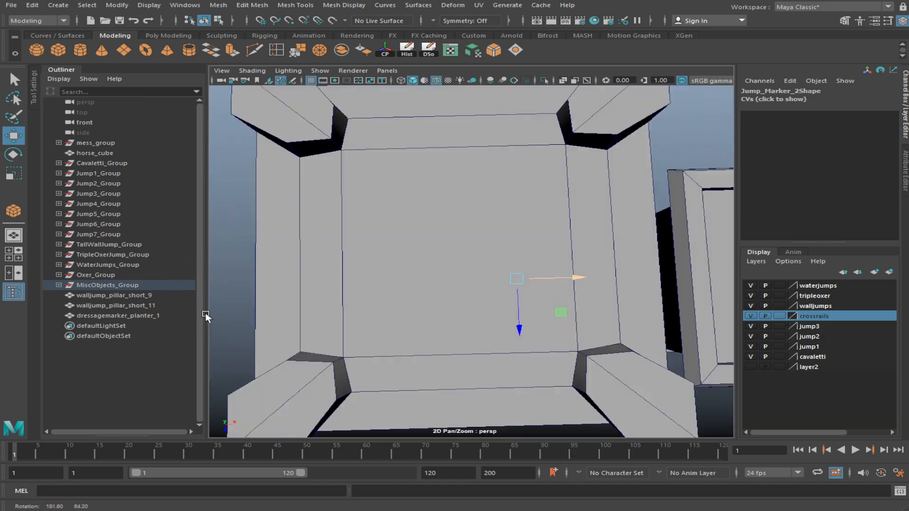
pyautogui.hotkey('ctrl', 'z')
pyautogui.hotkey('ctrl', 'z')
pyautogui.hotkey('ctrl', 'z')
pyautogui.hotkey('ctrl', 'z')
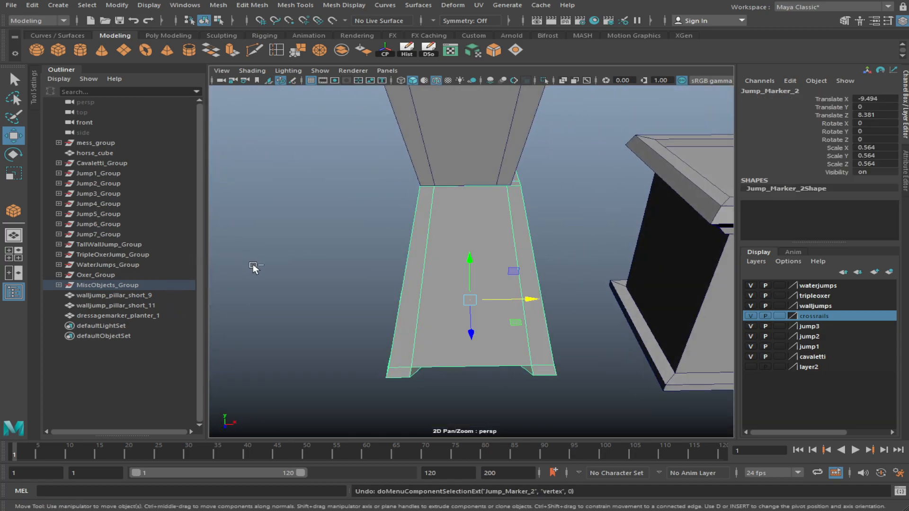
pyautogui.hotkey('ctrl', 'z')
pyautogui.hotkey('ctrl', 'z')
pyautogui.hotkey('ctrl', 'z')
pyautogui.hotkey('ctrl', 'z')
pyautogui.hotkey('ctrl', 'z')
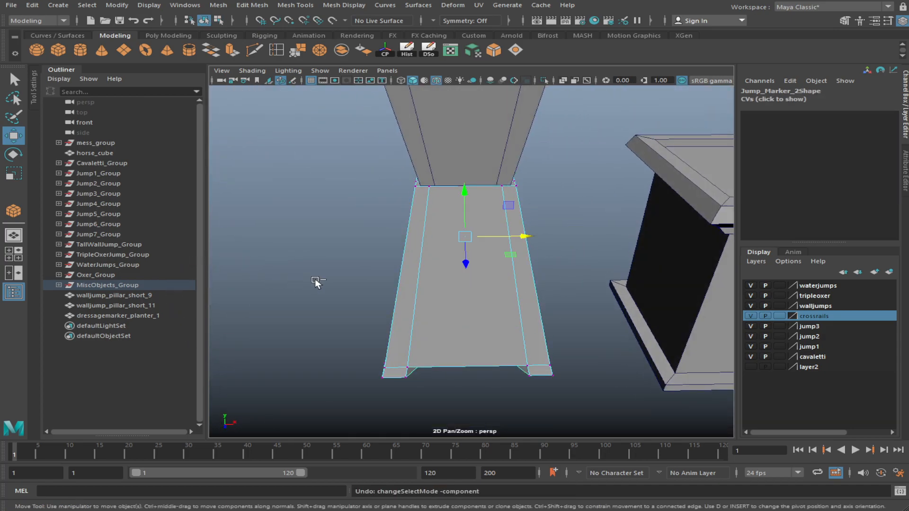
pyautogui.hotkey('ctrl', 'z')
# Scale all vertices of Jump_Marker_2 slightly narrower along X and return to object selection
pyautogui.moveTo(319, 280)
pyautogui.keyDown('alt'); pyautogui.mouseDown()
pyautogui.moveTo(534, 253)
pyautogui.moveTo(622, 274)
pyautogui.moveTo(462, 271)
pyautogui.moveTo(501, 335)
pyautogui.moveTo(479, 325)
pyautogui.moveTo(524, 318)
pyautogui.moveTo(485, 247)
pyautogui.mouseUp(); pyautogui.keyUp('alt')
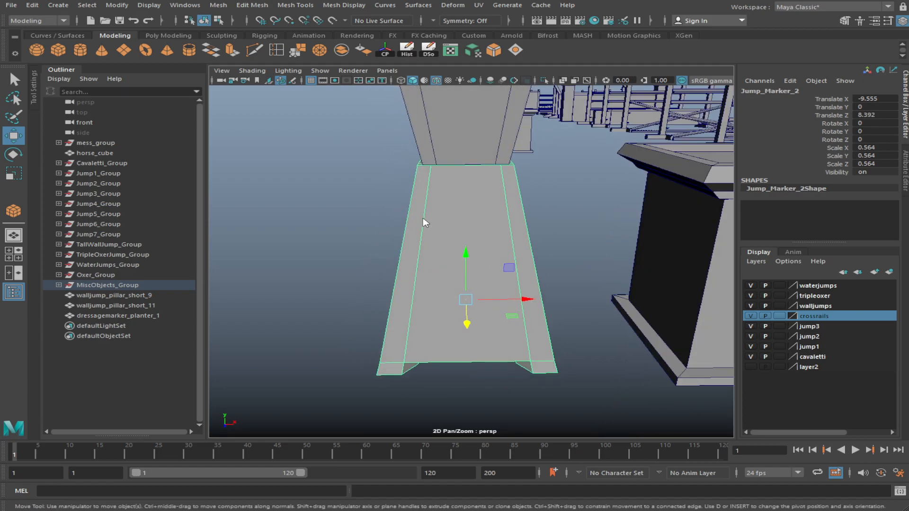
pyautogui.moveTo(423, 217); pyautogui.dragTo(381, 212, button='right')
pyautogui.scroll(-3, 369, 177)
pyautogui.moveTo(367, 177); pyautogui.dragTo(574, 369)
pyautogui.scroll(3, 562, 341)
pyautogui.press('r')
pyautogui.moveTo(523, 254); pyautogui.dragTo(517, 253)
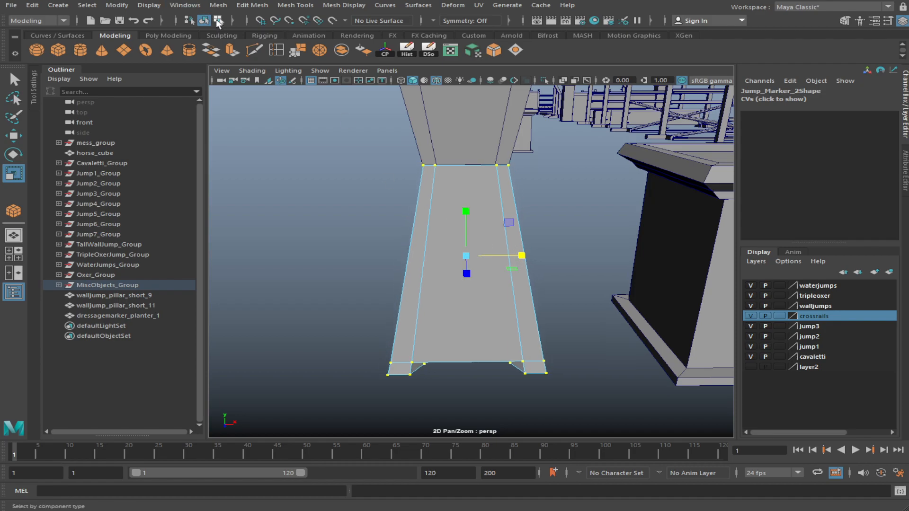
pyautogui.click(218, 22)
pyautogui.click(204, 21)
pyautogui.click(270, 148)
# Delete the upside-down copy above Jump_Marker_2
pyautogui.keyDown('alt'); pyautogui.moveTo(400, 285); pyautogui.dragTo(528, 299); pyautogui.keyUp('alt')
pyautogui.moveTo(425, 316)
pyautogui.keyDown('alt'); pyautogui.mouseDown()
pyautogui.moveTo(476, 268)
pyautogui.moveTo(461, 271)
pyautogui.mouseUp(); pyautogui.keyUp('alt')
pyautogui.click(463, 270)
pyautogui.moveTo(544, 279)
pyautogui.keyDown('alt'); pyautogui.mouseDown()
pyautogui.moveTo(402, 290)
pyautogui.moveTo(491, 298)
pyautogui.moveTo(527, 180)
pyautogui.moveTo(491, 280)
pyautogui.moveTo(442, 268)
pyautogui.moveTo(602, 288)
pyautogui.moveTo(321, 278)
pyautogui.mouseUp(); pyautogui.keyUp('alt')
pyautogui.click(515, 145)
pyautogui.press('Delete')
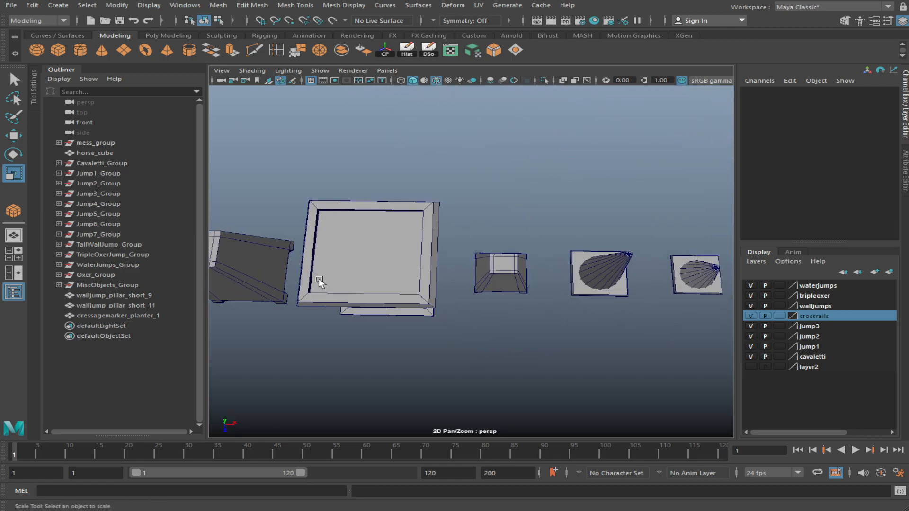
# Examine the reshaped Jump_Marker_2 from several sides and compare it with the planter and the smaller tapered marker
pyautogui.click(523, 269)
pyautogui.press('f')
pyautogui.keyDown('alt'); pyautogui.moveTo(516, 316); pyautogui.dragTo(476, 316); pyautogui.keyUp('alt')
pyautogui.click(599, 291)
pyautogui.moveTo(599, 291)
pyautogui.keyDown('alt'); pyautogui.mouseDown()
pyautogui.moveTo(595, 298)
pyautogui.moveTo(548, 280)
pyautogui.moveTo(522, 294)
pyautogui.moveTo(560, 197)
pyautogui.moveTo(552, 246)
pyautogui.moveTo(378, 280)
pyautogui.moveTo(415, 264)
pyautogui.mouseUp(); pyautogui.keyUp('alt')
pyautogui.click(400, 271)
pyautogui.press('f')
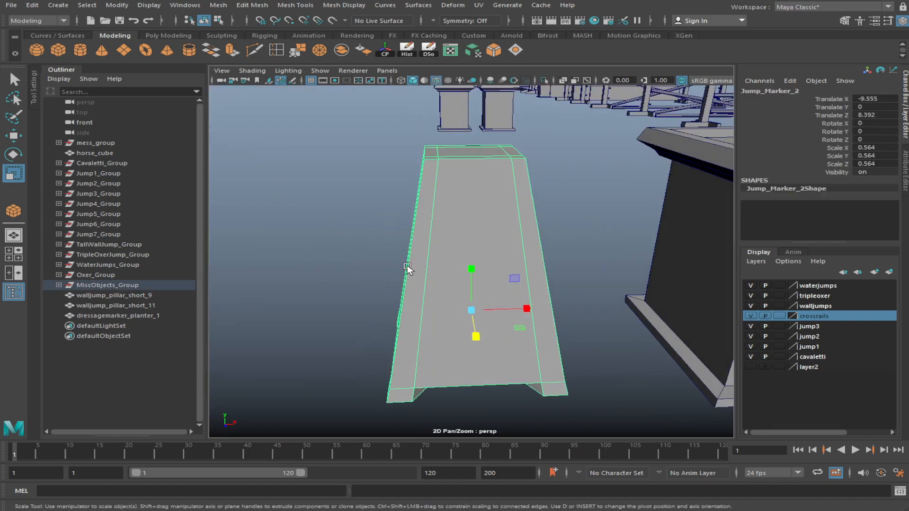
pyautogui.scroll(-6, 408, 265)
pyautogui.click(468, 325)
pyautogui.scroll(4, 469, 322)
pyautogui.moveTo(469, 321)
pyautogui.keyDown('alt'); pyautogui.mouseDown()
pyautogui.moveTo(459, 313)
pyautogui.moveTo(582, 309)
pyautogui.mouseUp(); pyautogui.keyUp('alt')
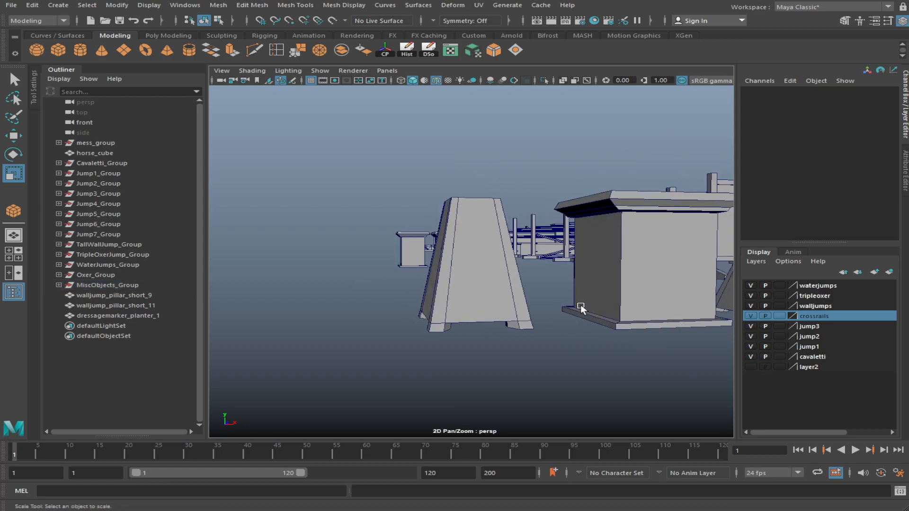
pyautogui.keyDown('alt'); pyautogui.moveTo(562, 343); pyautogui.dragTo(501, 330); pyautogui.keyUp('alt')
pyautogui.scroll(-3, 501, 330)
# Move Jump_Marker_2 out of MiscObjects_Group to the top level of the scene, below dressagemarker_planter_1
pyautogui.click(406, 276)
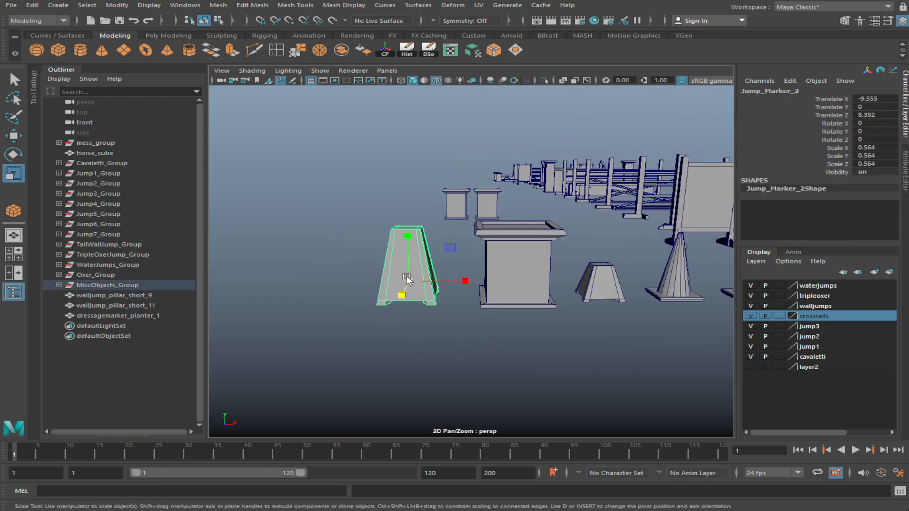
pyautogui.click(107, 315)
pyautogui.click(118, 296)
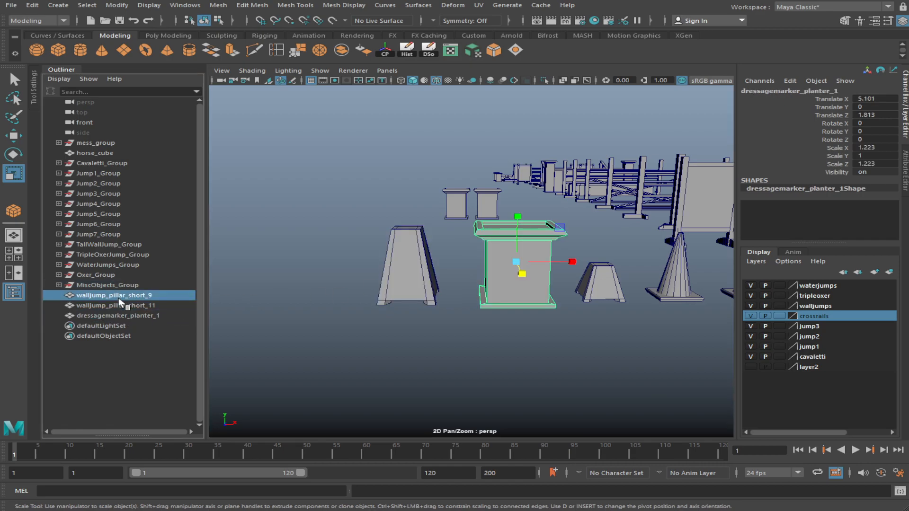
pyautogui.click(396, 260)
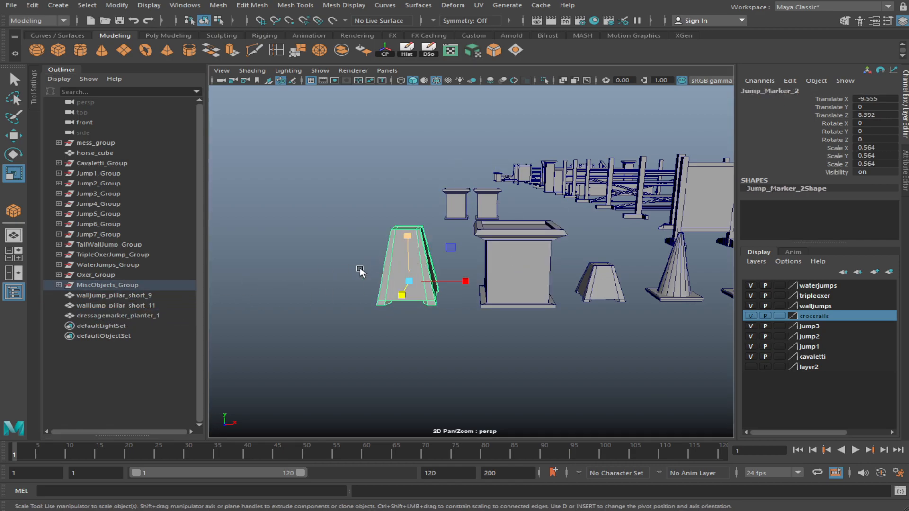
pyautogui.click(58, 285)
pyautogui.moveTo(106, 348); pyautogui.dragTo(124, 378)
# Rename Jump_Marker_2 as dressagemarker_basic_1
pyautogui.doubleClick(115, 376)
pyautogui.write('dressagemarker_planter_1')
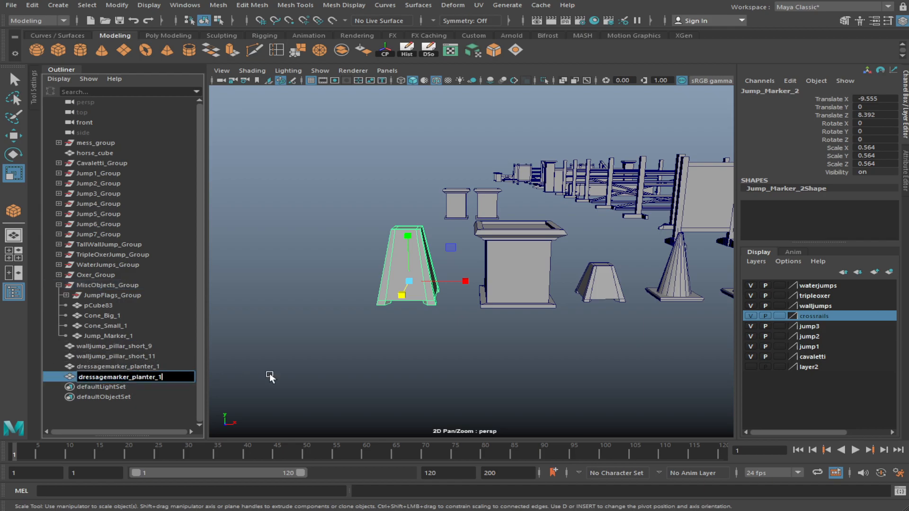
pyautogui.press('BackSpace')
pyautogui.press('BackSpace')
pyautogui.press('BackSpace')
pyautogui.press('BackSpace')
pyautogui.press('BackSpace')
pyautogui.press('BackSpace')
pyautogui.write('basic')
pyautogui.press('Return')
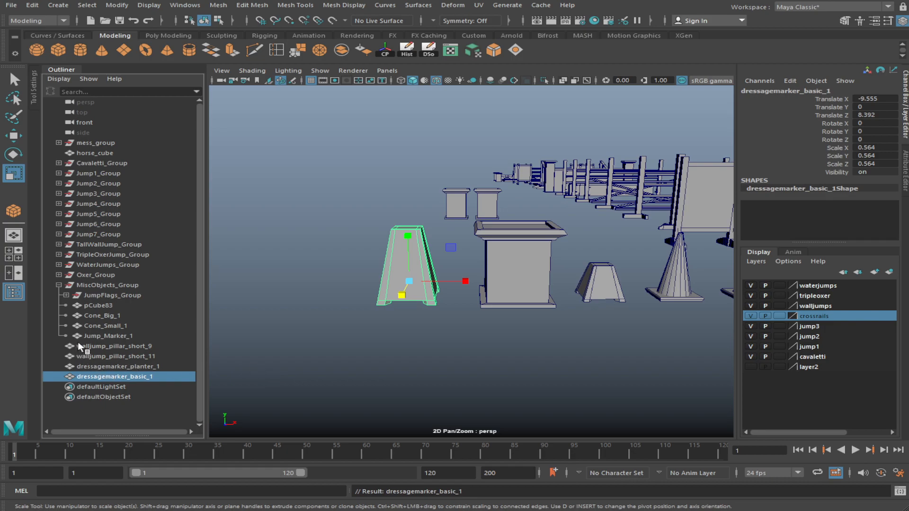